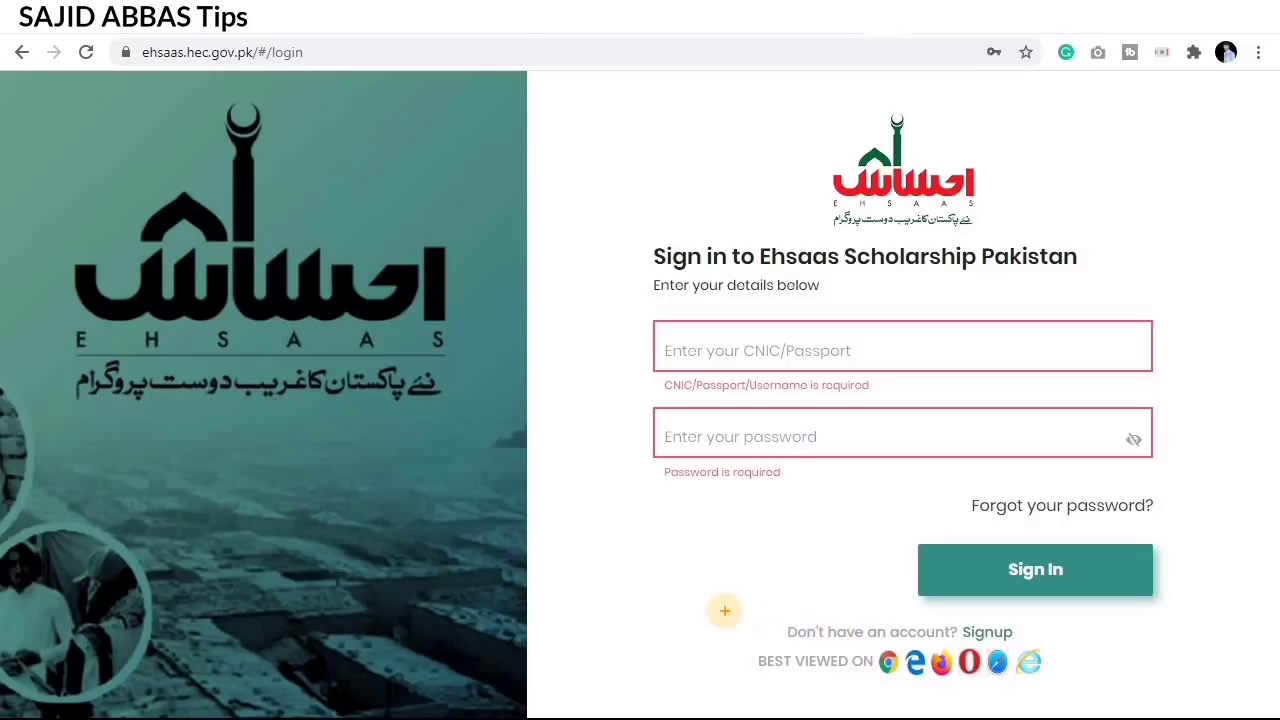
Step: Follow the Signup link below Sign In to reach the account registration form
{"action": "mouse_move", "coordinate": [736, 607]}
{"action": "left_mouse_down"}
{"action": "mouse_move", "coordinate": [960, 662]}
{"action": "mouse_move", "coordinate": [1079, 647]}
{"action": "left_mouse_up"}
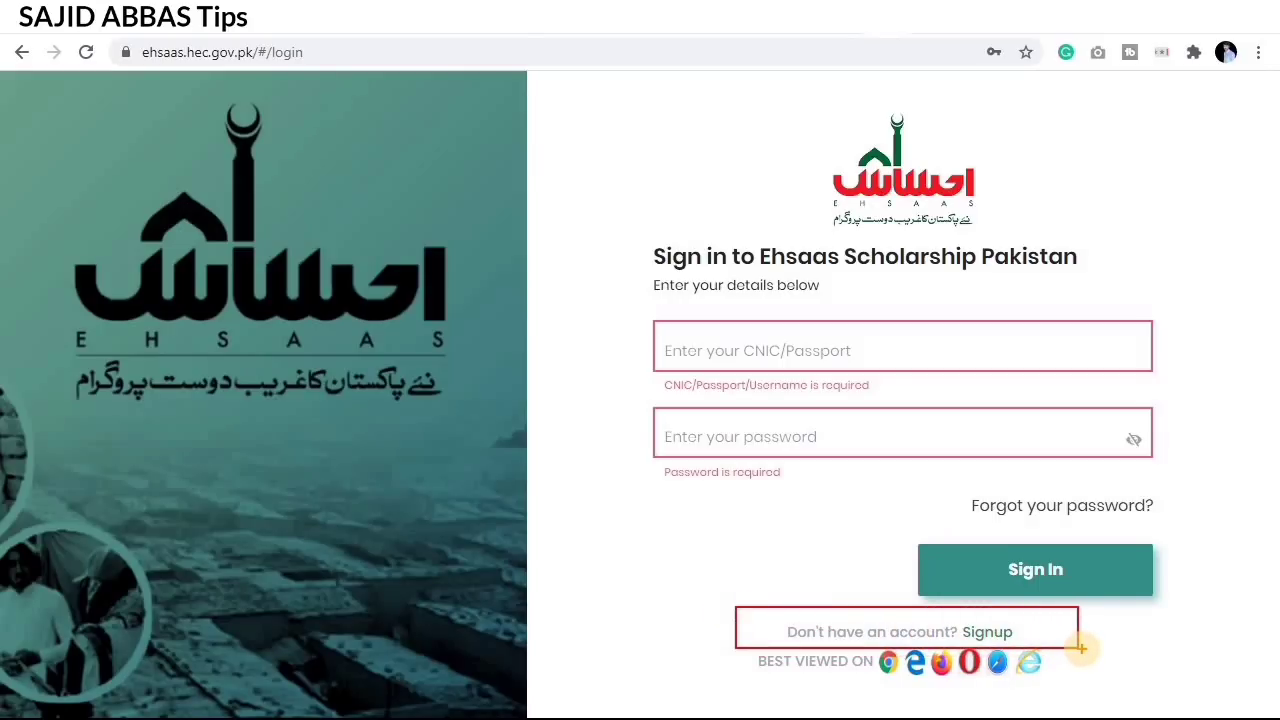
{"action": "key", "text": "Escape"}
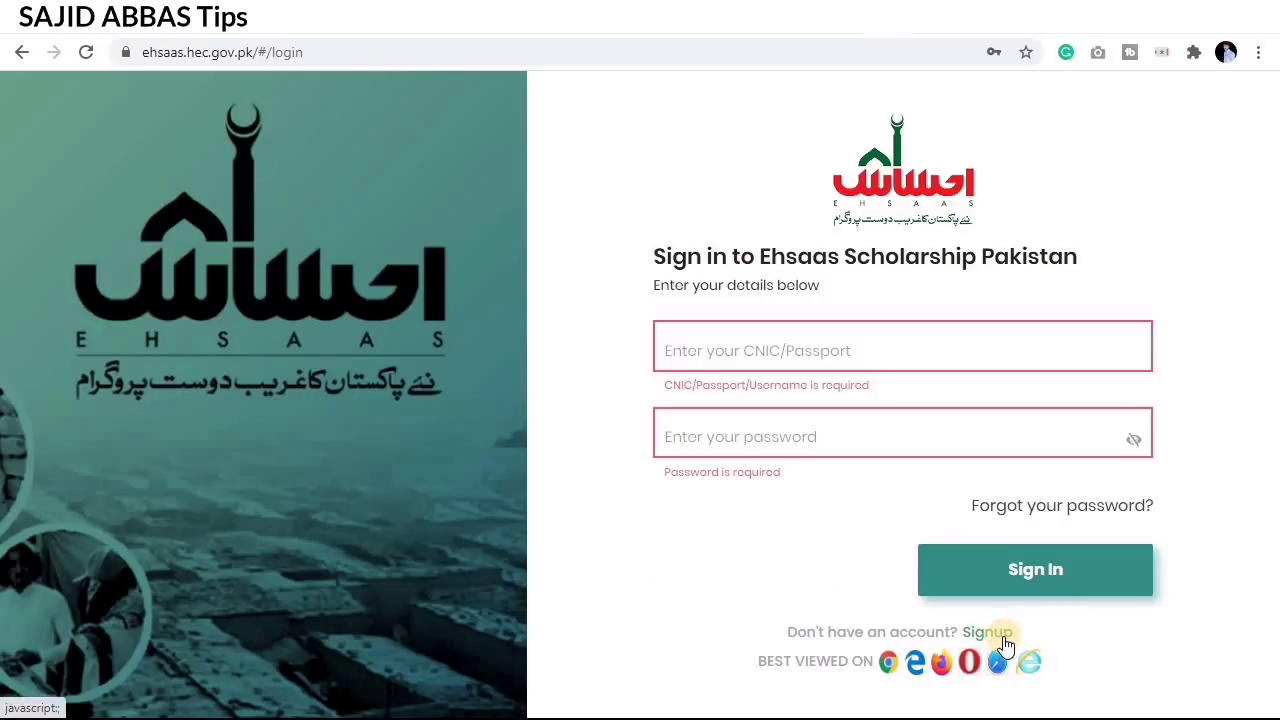
{"action": "left_click", "coordinate": [1004, 639]}
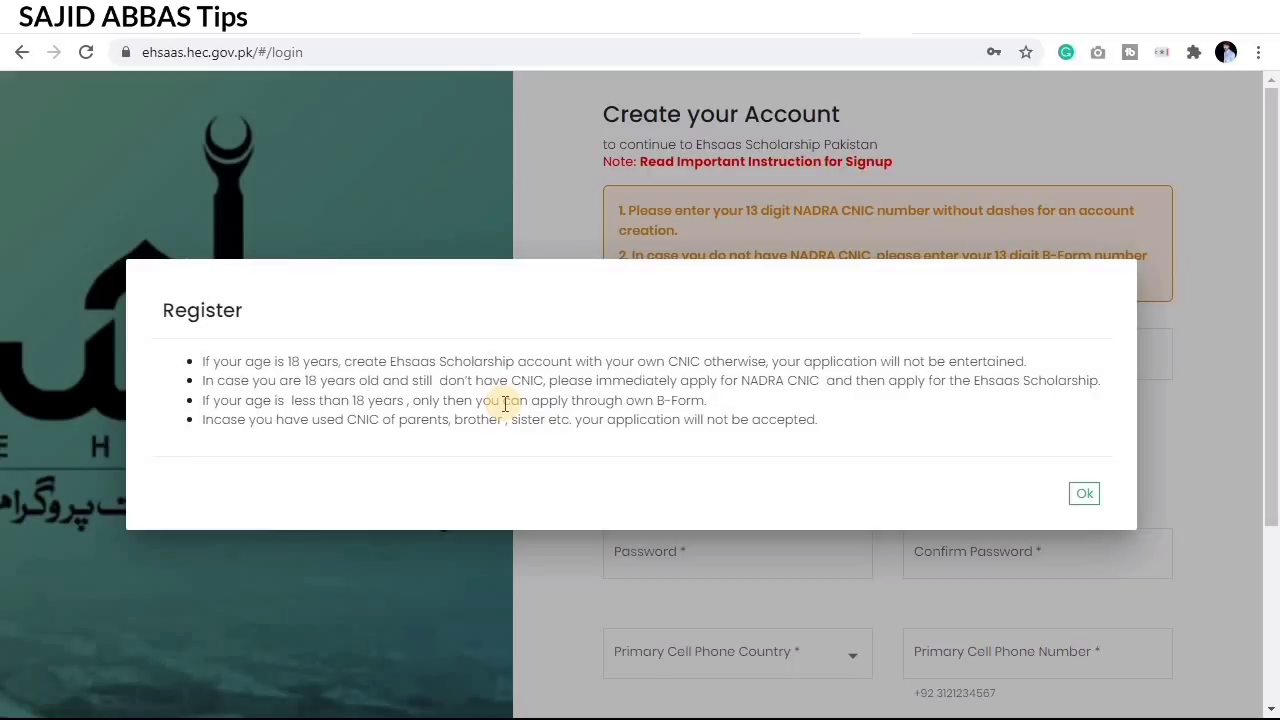
Step: Dismiss the Register notice on CNIC and B-Form rules and scroll through the empty signup form
{"action": "left_click", "coordinate": [1080, 497]}
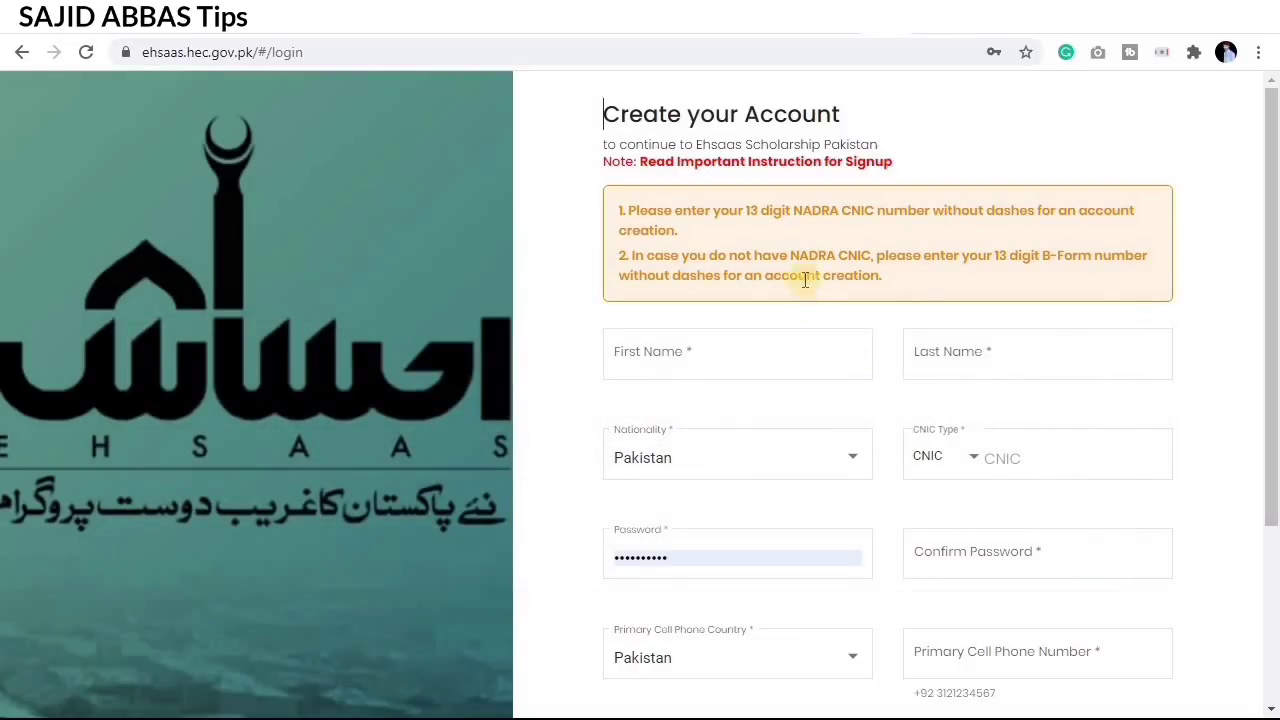
{"action": "scroll", "coordinate": [834, 320], "scroll_direction": "down", "scroll_amount": 3}
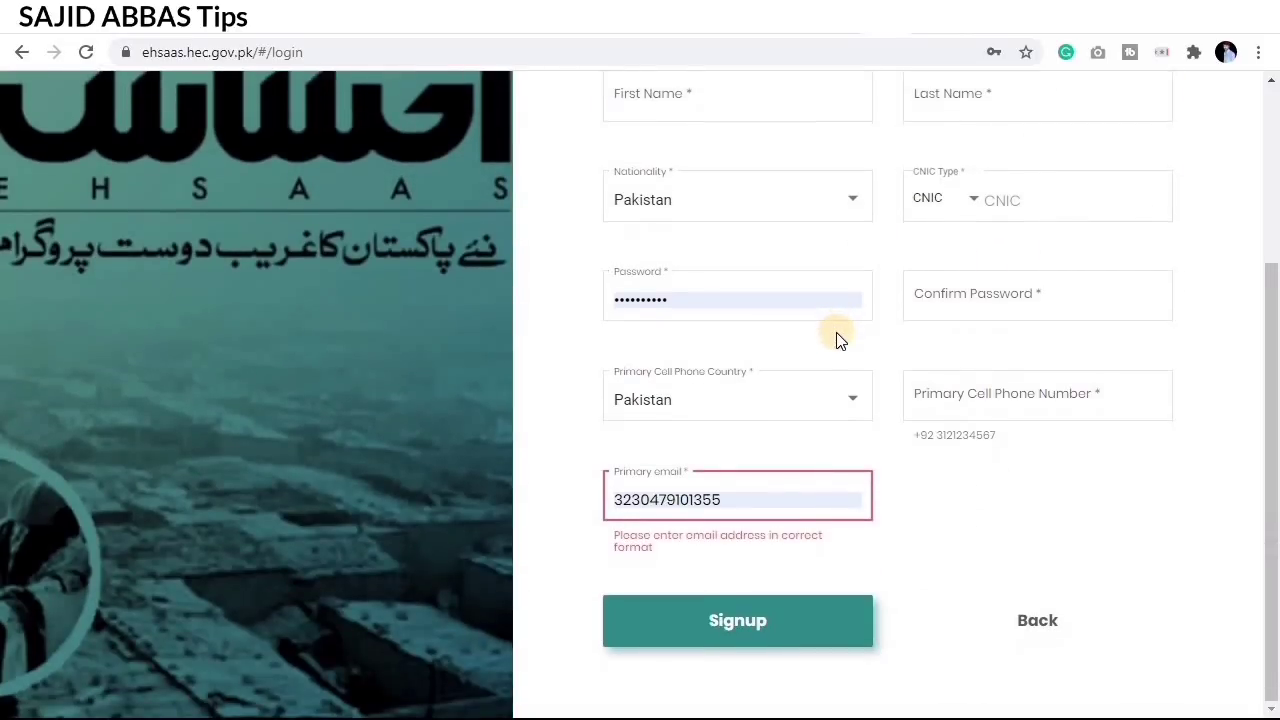
{"action": "scroll", "coordinate": [838, 338], "scroll_direction": "up", "scroll_amount": 3}
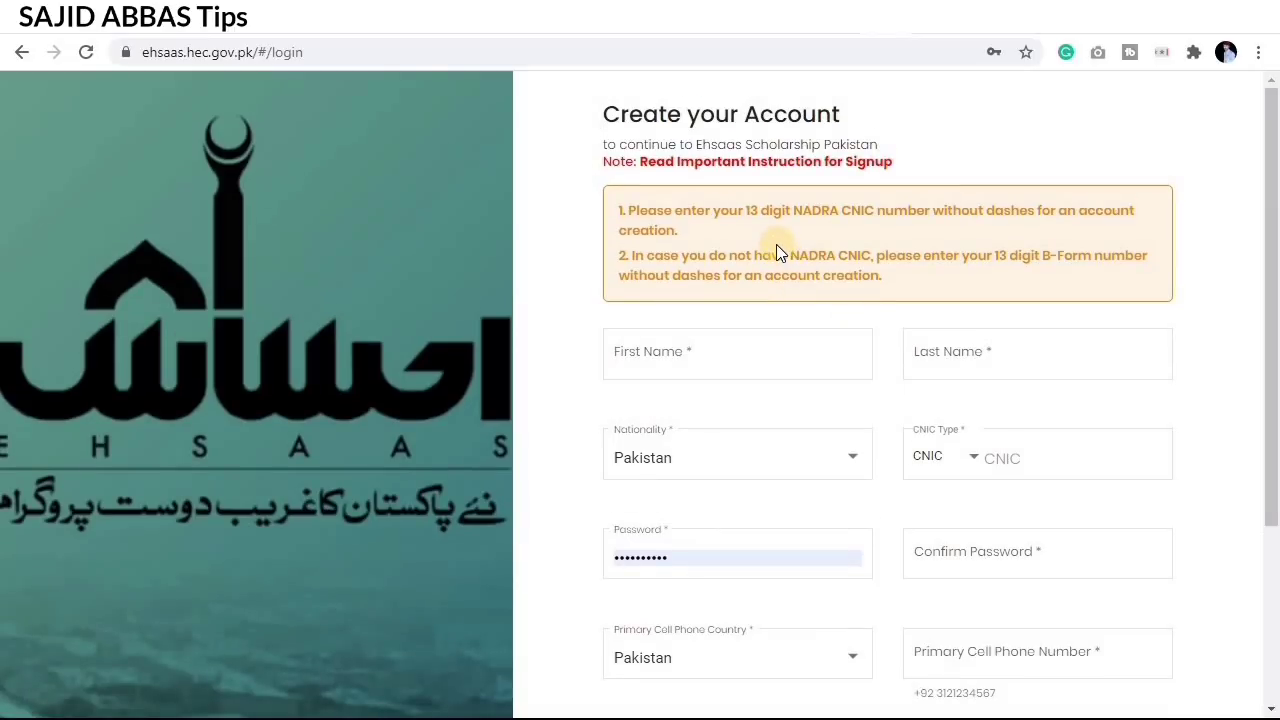
{"action": "scroll", "coordinate": [815, 317], "scroll_direction": "down", "scroll_amount": 1}
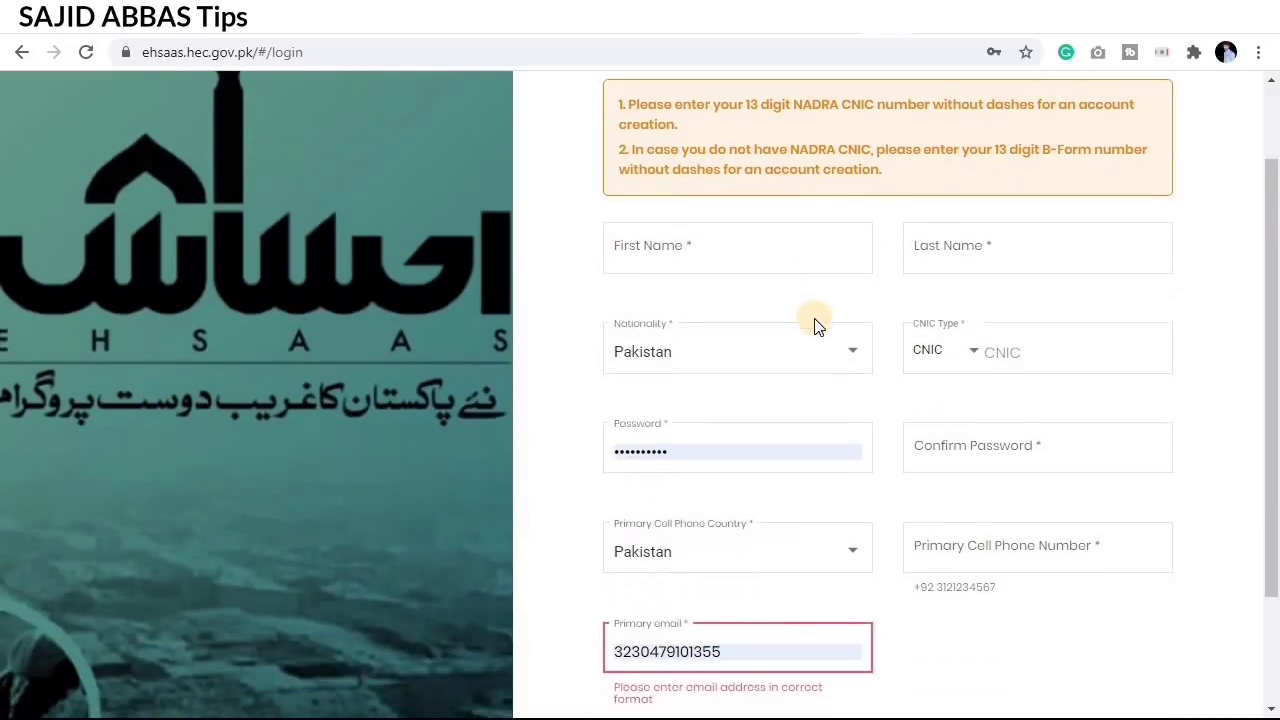
{"action": "scroll", "coordinate": [820, 331], "scroll_direction": "down", "scroll_amount": 2}
{"action": "scroll", "coordinate": [818, 333], "scroll_direction": "up", "scroll_amount": 1}
{"action": "scroll", "coordinate": [817, 332], "scroll_direction": "up", "scroll_amount": 2}
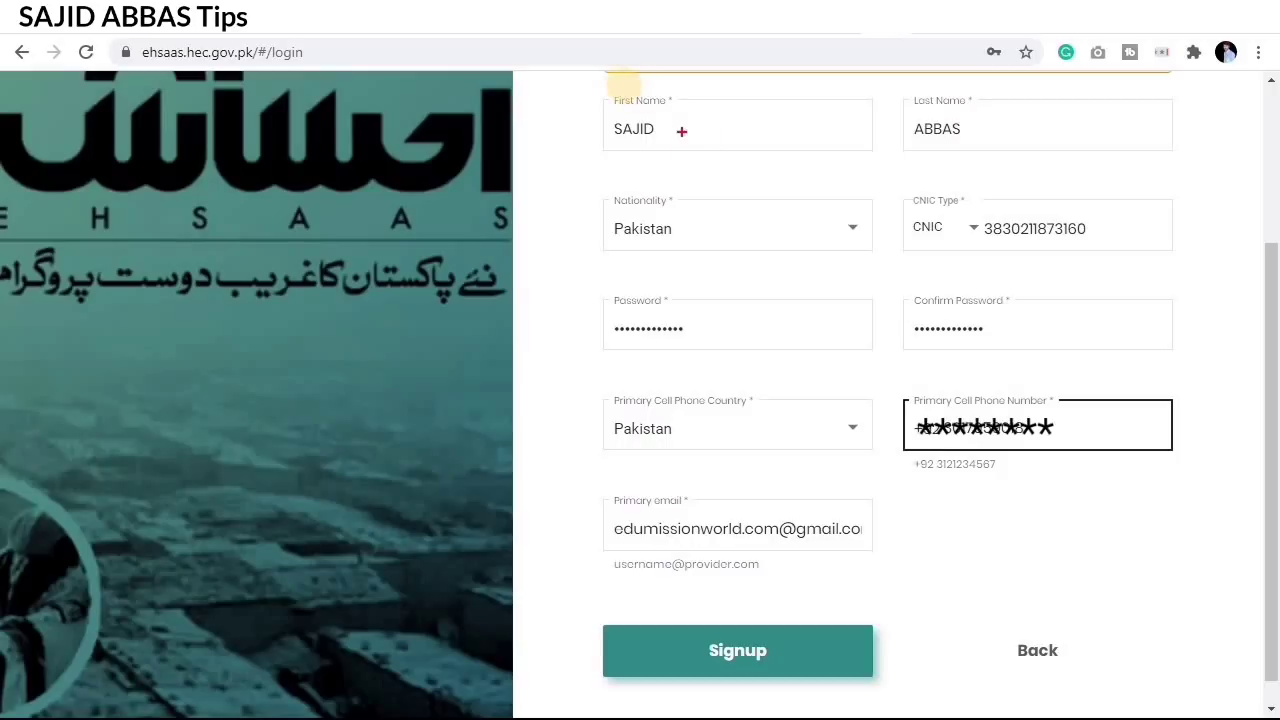
Step: Highlight the name, Nationality and CNIC Type fields, keeping CNIC as the document type
{"action": "left_click_drag", "start_coordinate": [597, 97], "coordinate": [842, 156]}
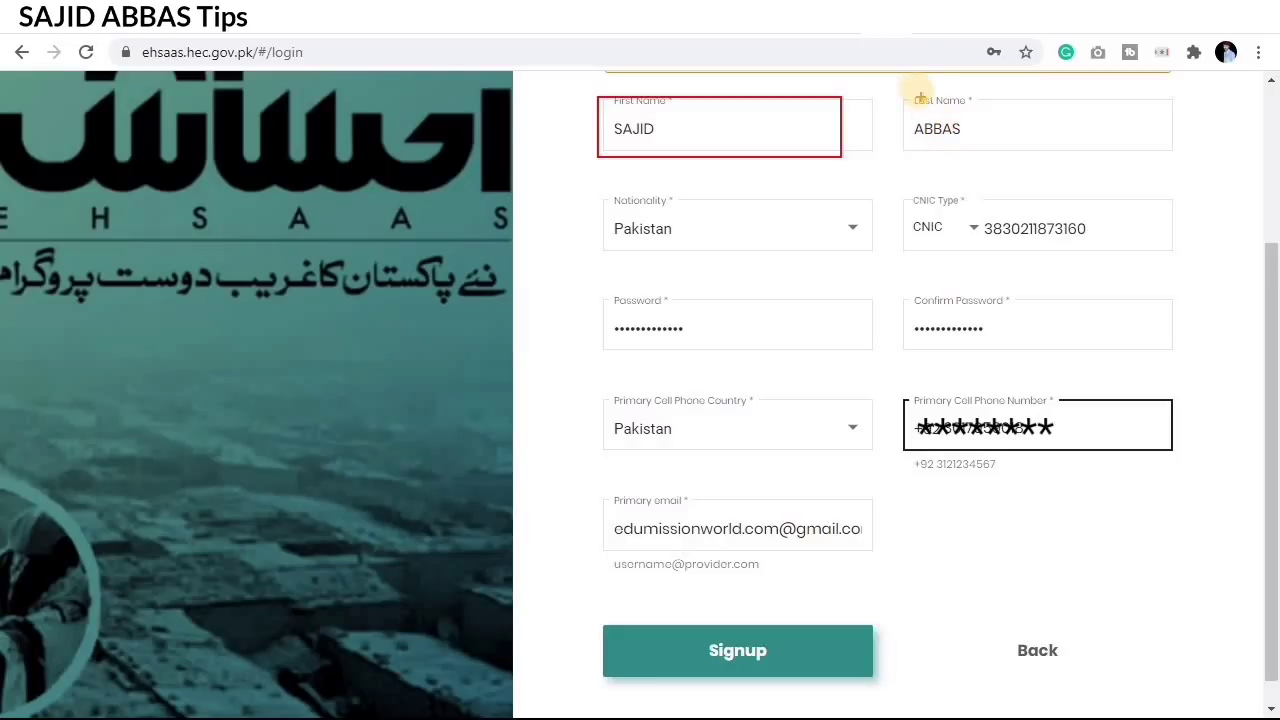
{"action": "left_click_drag", "start_coordinate": [892, 95], "coordinate": [1047, 155]}
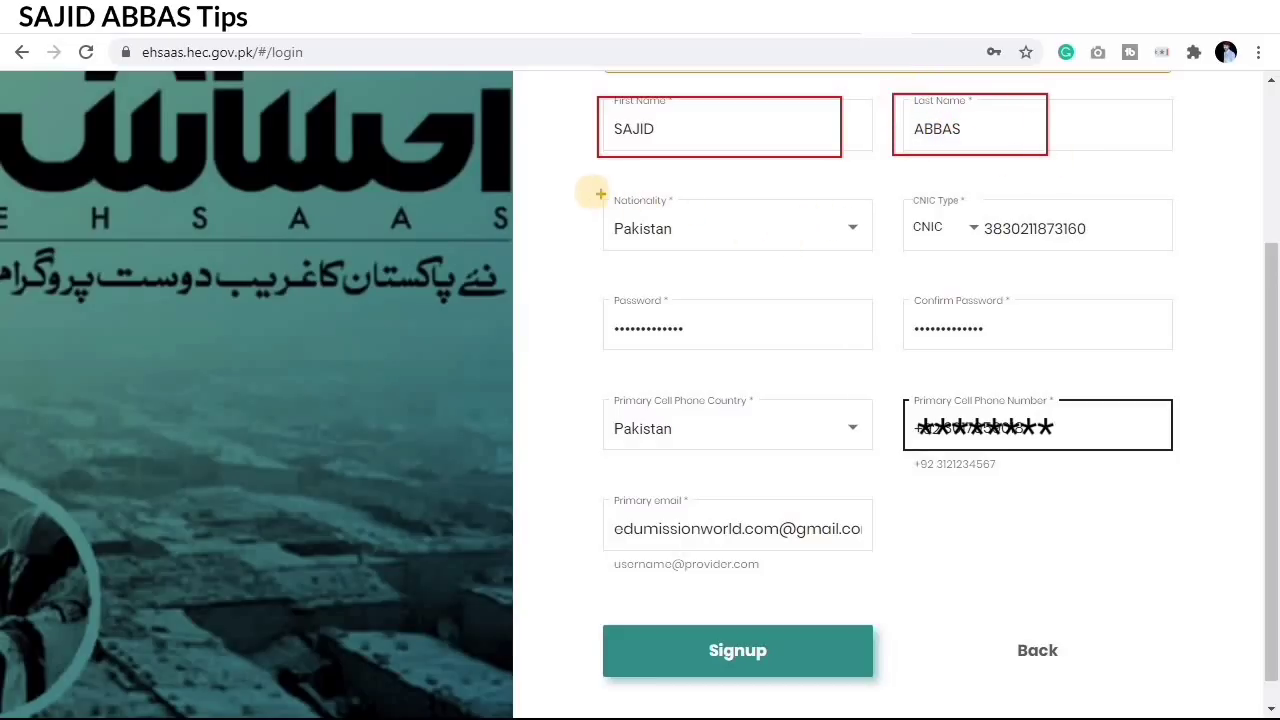
{"action": "left_click_drag", "start_coordinate": [591, 192], "coordinate": [870, 262]}
{"action": "mouse_move", "coordinate": [899, 190]}
{"action": "left_mouse_down"}
{"action": "mouse_move", "coordinate": [1080, 257]}
{"action": "mouse_move", "coordinate": [1167, 257]}
{"action": "left_mouse_up"}
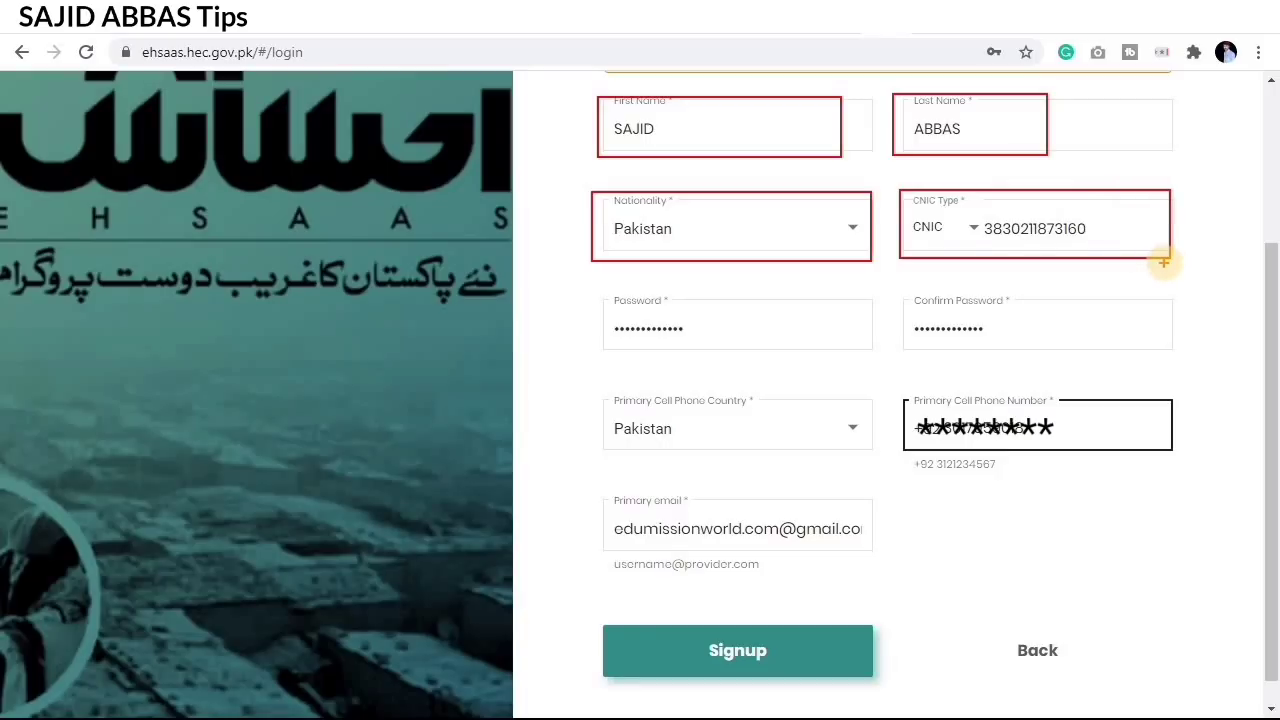
{"action": "key", "text": "ctrl+z"}
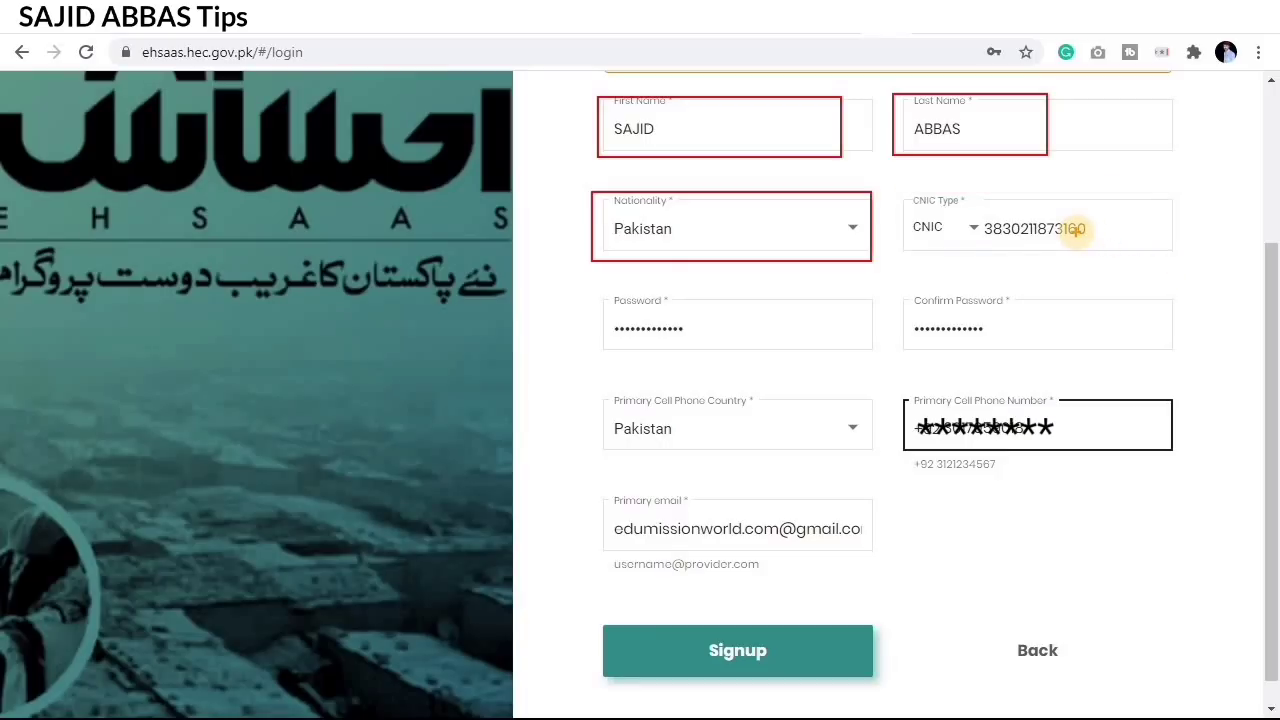
{"action": "key", "text": "Escape"}
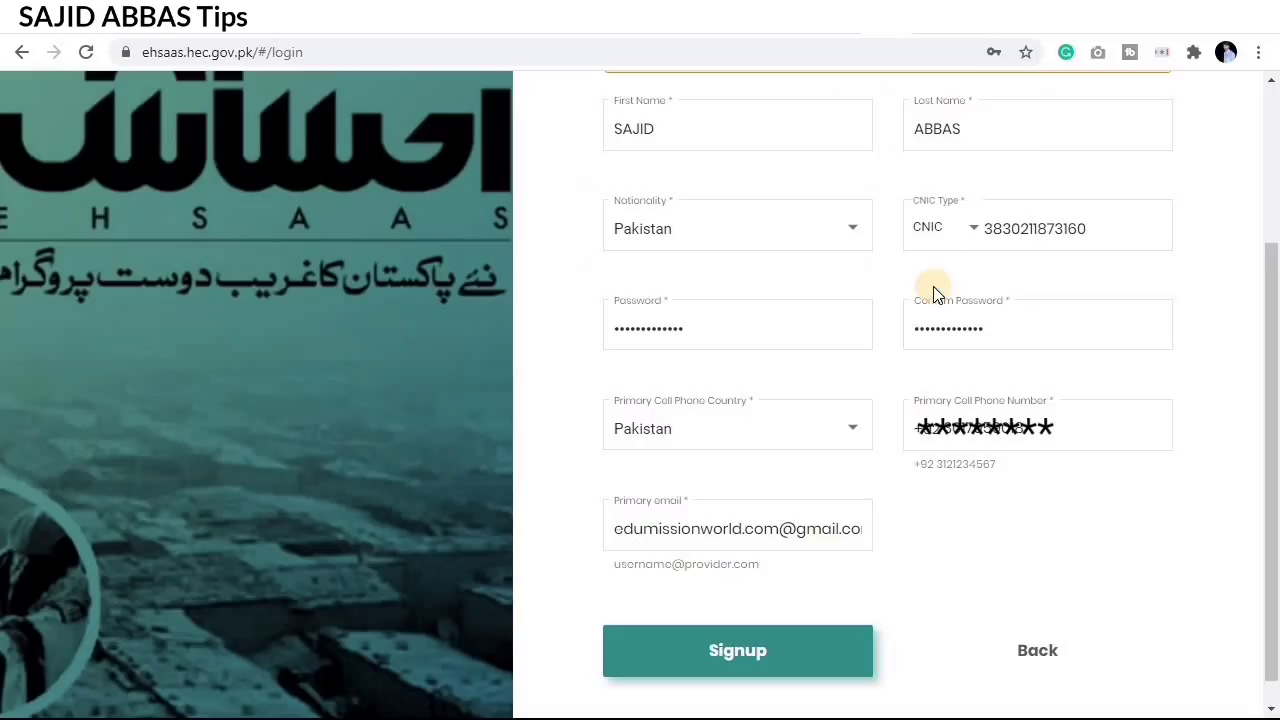
{"action": "left_click", "coordinate": [939, 229]}
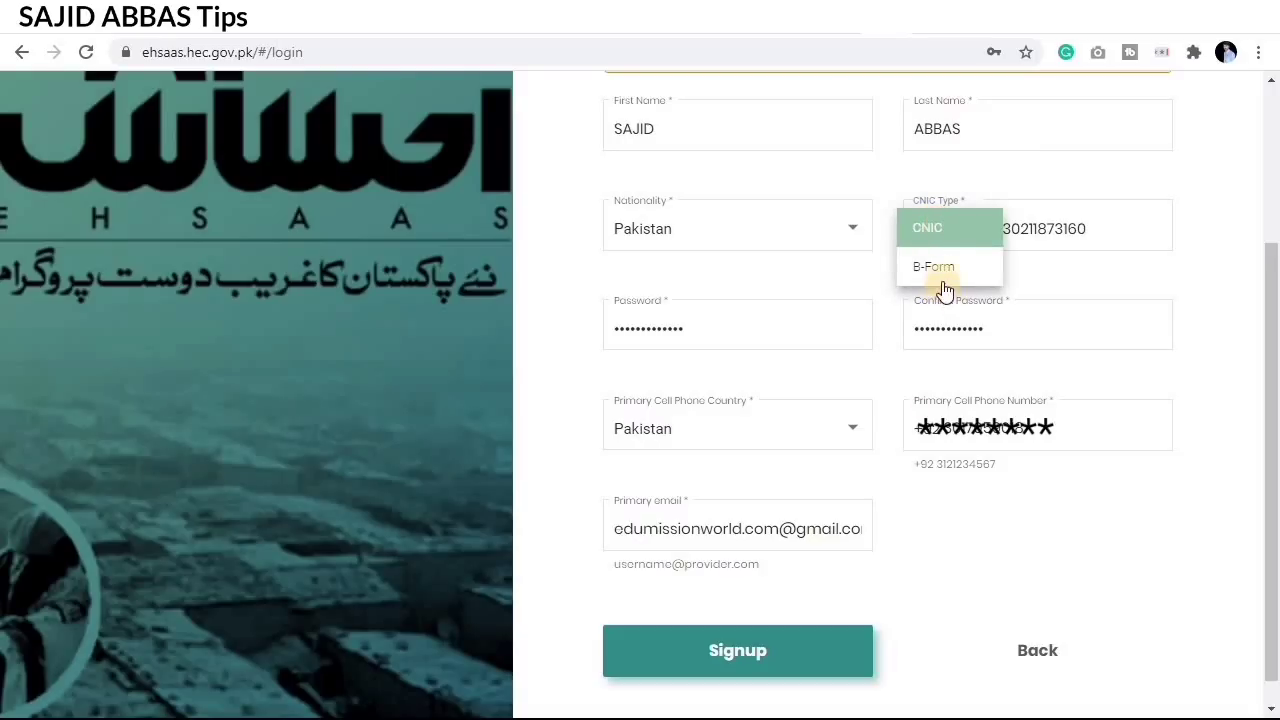
{"action": "left_click", "coordinate": [946, 231]}
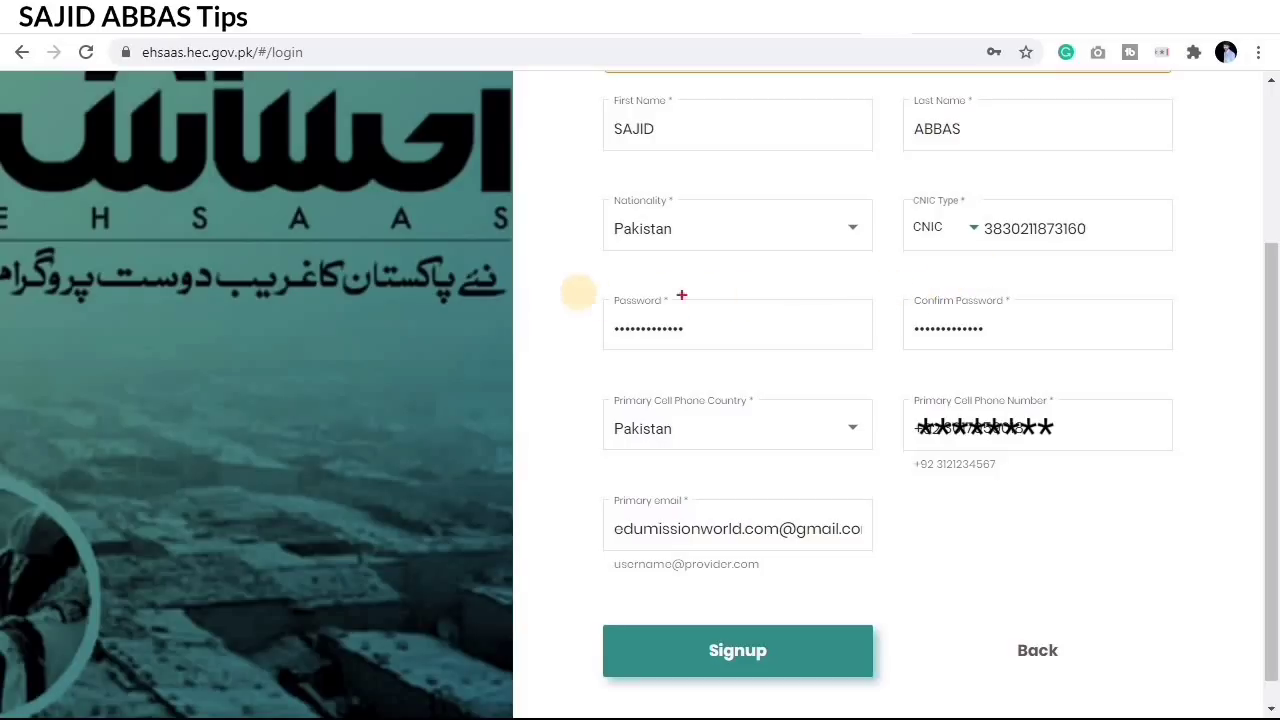
Step: Highlight the Password, Confirm Password, phone country, phone number and Primary email fields
{"action": "left_click_drag", "start_coordinate": [590, 288], "coordinate": [886, 366]}
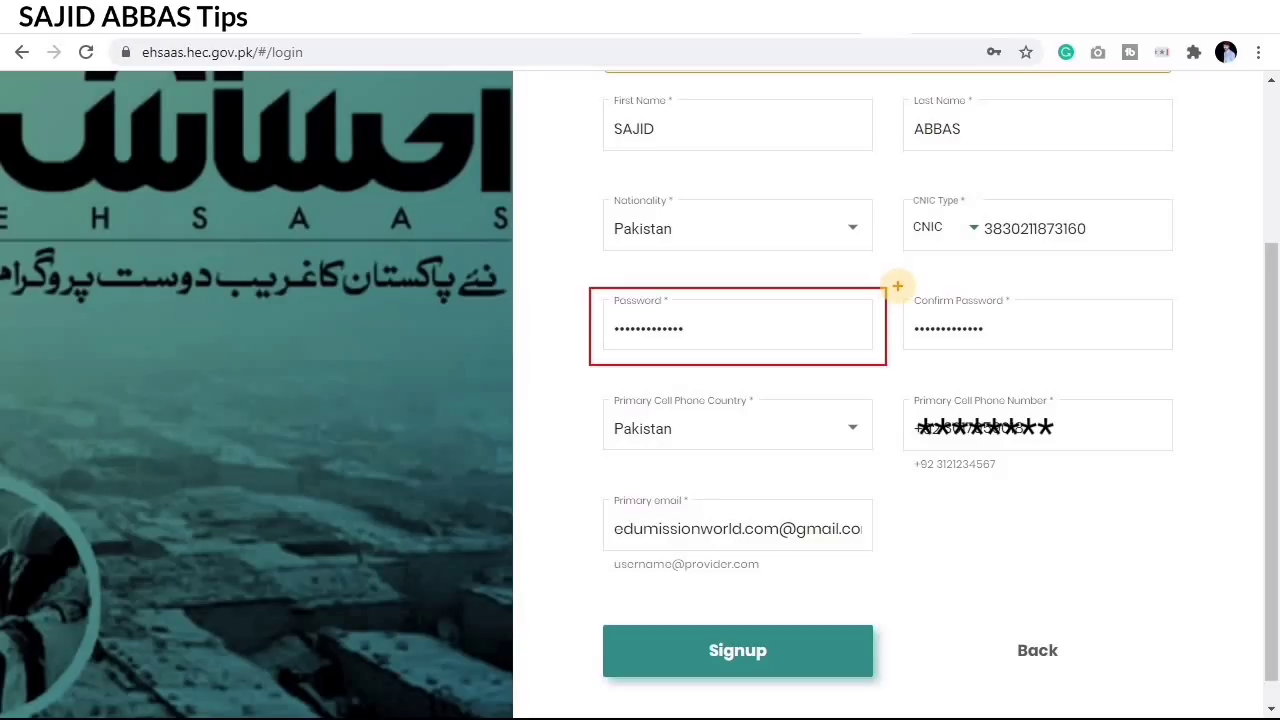
{"action": "mouse_move", "coordinate": [898, 287]}
{"action": "left_mouse_down"}
{"action": "mouse_move", "coordinate": [950, 368]}
{"action": "mouse_move", "coordinate": [1179, 364]}
{"action": "left_mouse_up"}
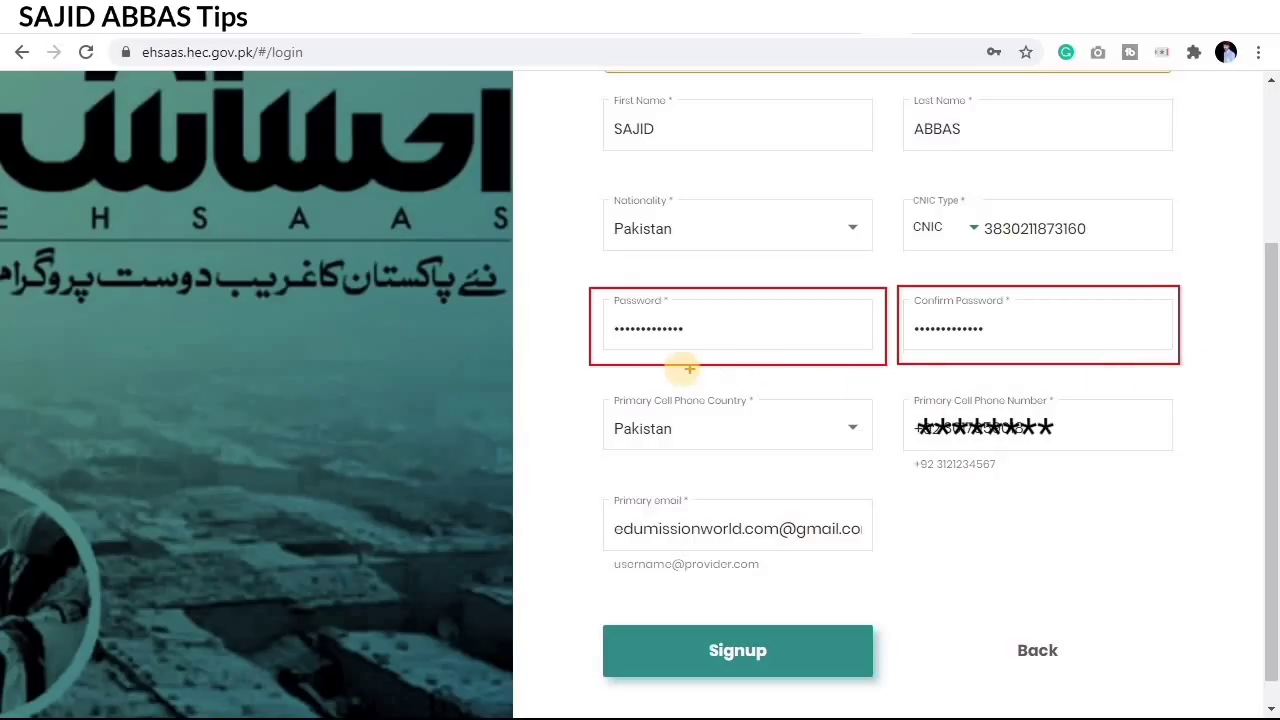
{"action": "left_click_drag", "start_coordinate": [556, 395], "coordinate": [885, 455]}
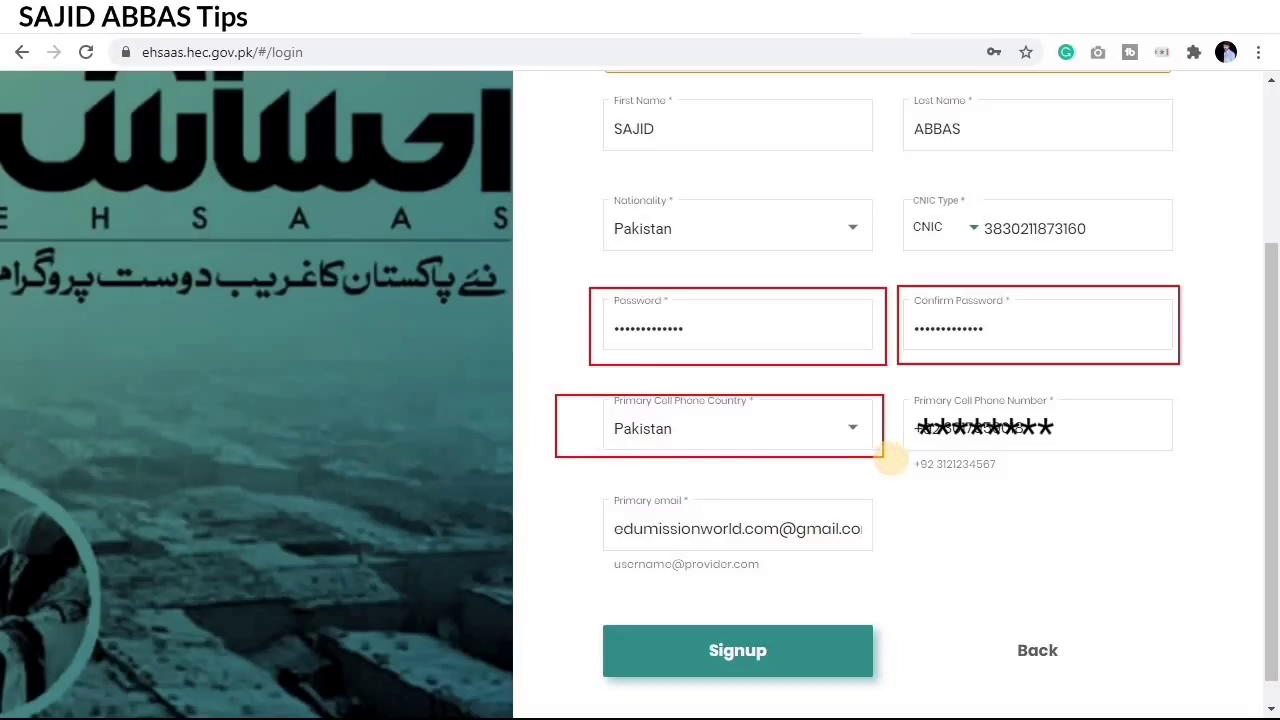
{"action": "mouse_move", "coordinate": [893, 388]}
{"action": "left_mouse_down"}
{"action": "mouse_move", "coordinate": [963, 449]}
{"action": "mouse_move", "coordinate": [1134, 477]}
{"action": "mouse_move", "coordinate": [1194, 471]}
{"action": "mouse_move", "coordinate": [1186, 480]}
{"action": "left_mouse_up"}
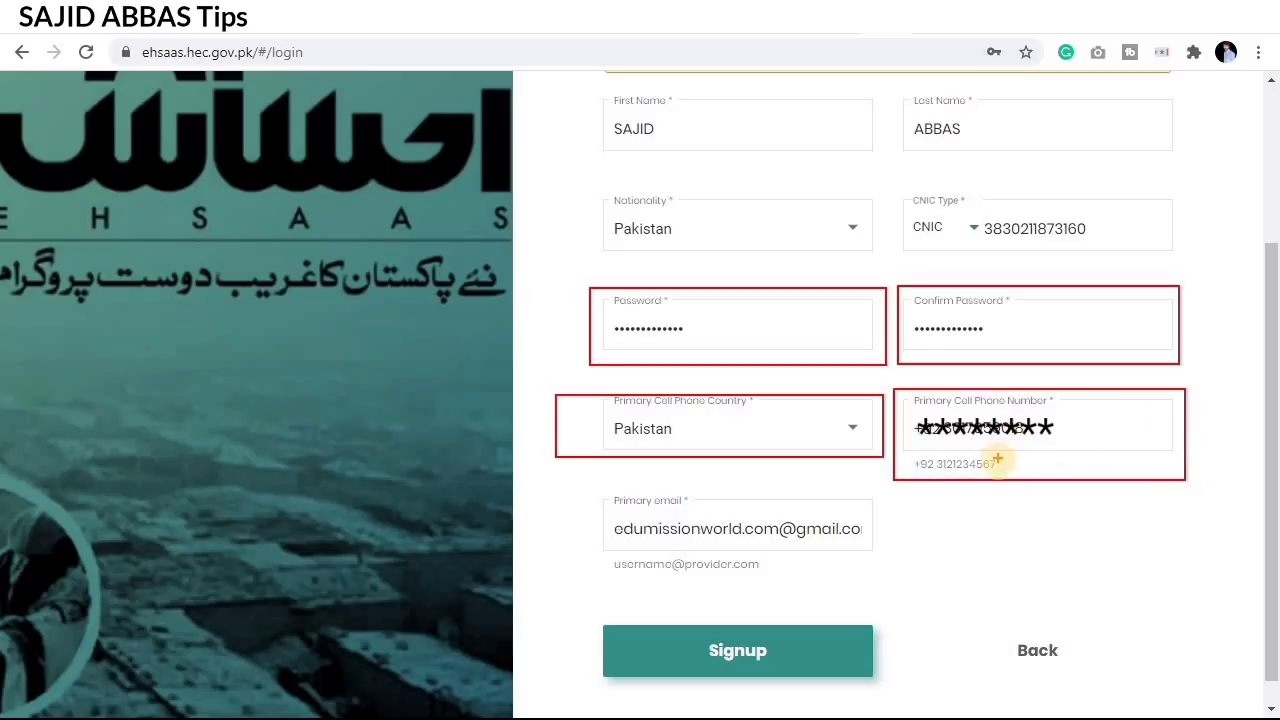
{"action": "mouse_move", "coordinate": [580, 489]}
{"action": "left_mouse_down"}
{"action": "mouse_move", "coordinate": [690, 538]}
{"action": "mouse_move", "coordinate": [909, 588]}
{"action": "left_mouse_up"}
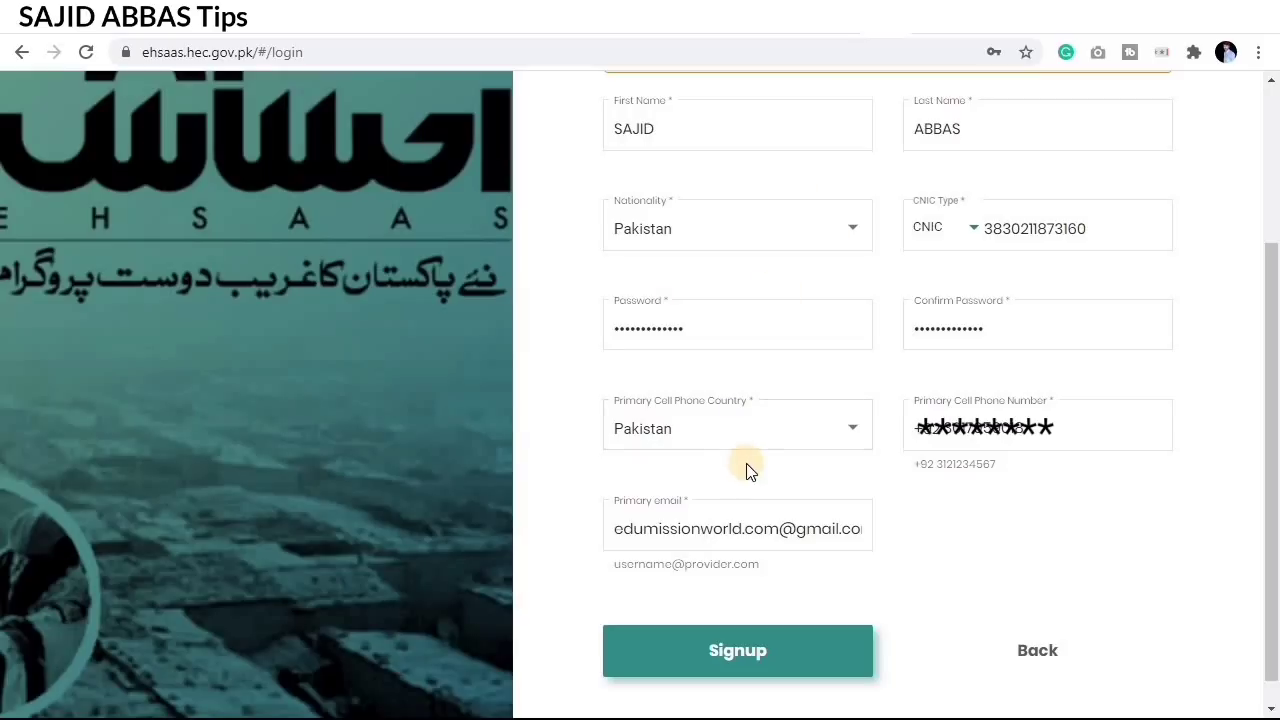
Step: Submit the signup and highlight the email and phone verification code fields and their resend options
{"action": "left_click", "coordinate": [760, 655]}
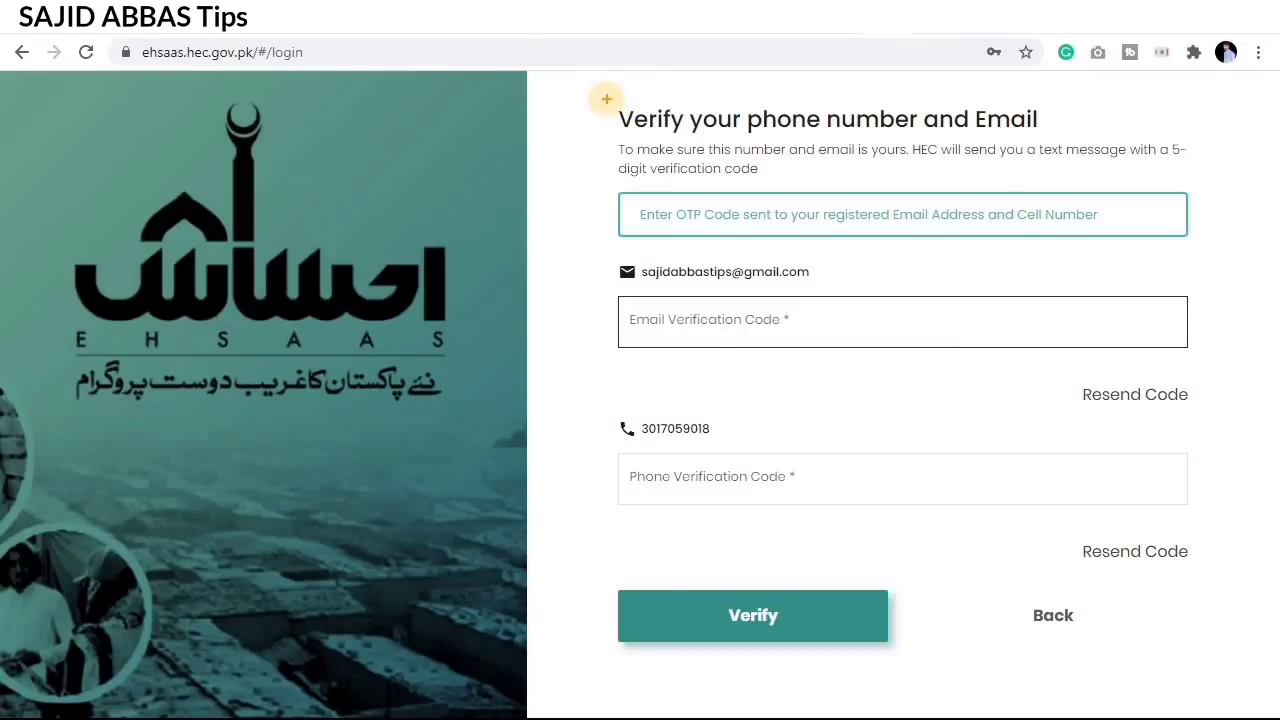
{"action": "mouse_move", "coordinate": [605, 100]}
{"action": "left_mouse_down"}
{"action": "mouse_move", "coordinate": [711, 140]}
{"action": "mouse_move", "coordinate": [1072, 154]}
{"action": "mouse_move", "coordinate": [1100, 150]}
{"action": "mouse_move", "coordinate": [1100, 136]}
{"action": "left_mouse_up"}
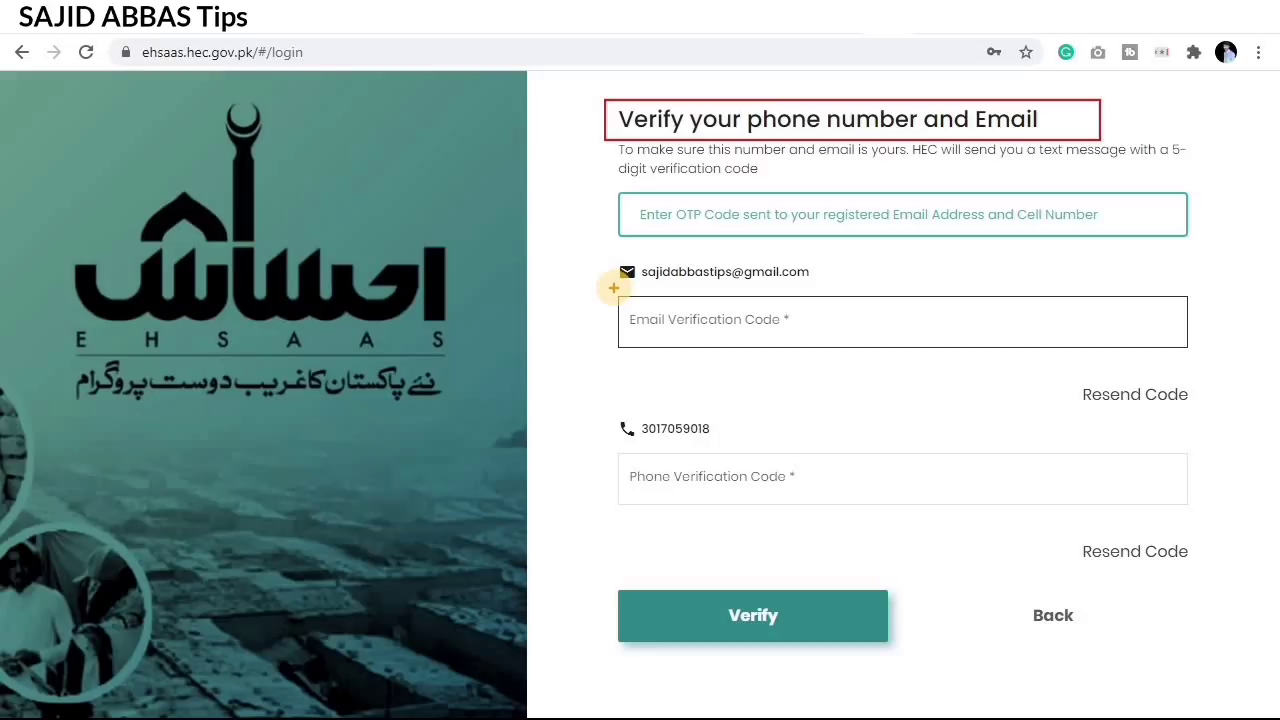
{"action": "mouse_move", "coordinate": [614, 288]}
{"action": "left_mouse_down"}
{"action": "mouse_move", "coordinate": [660, 331]}
{"action": "mouse_move", "coordinate": [956, 352]}
{"action": "left_mouse_up"}
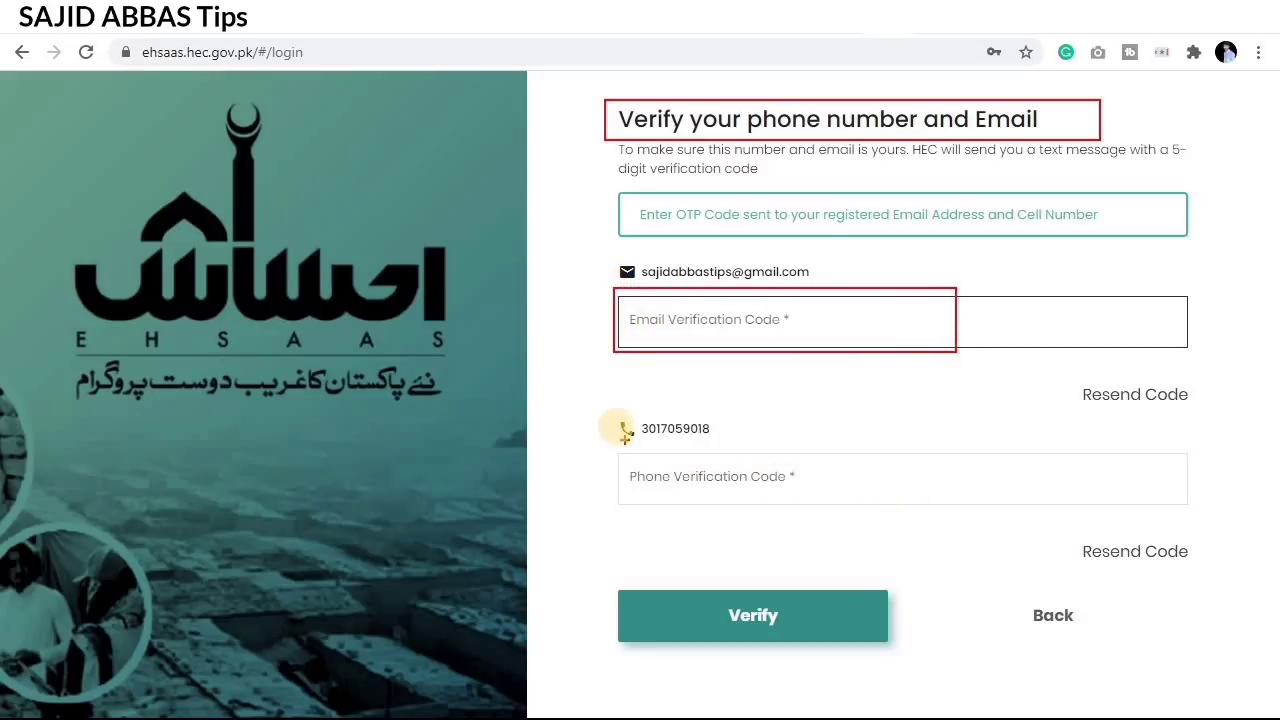
{"action": "mouse_move", "coordinate": [605, 446]}
{"action": "left_mouse_down"}
{"action": "mouse_move", "coordinate": [754, 509]}
{"action": "mouse_move", "coordinate": [966, 510]}
{"action": "left_mouse_up"}
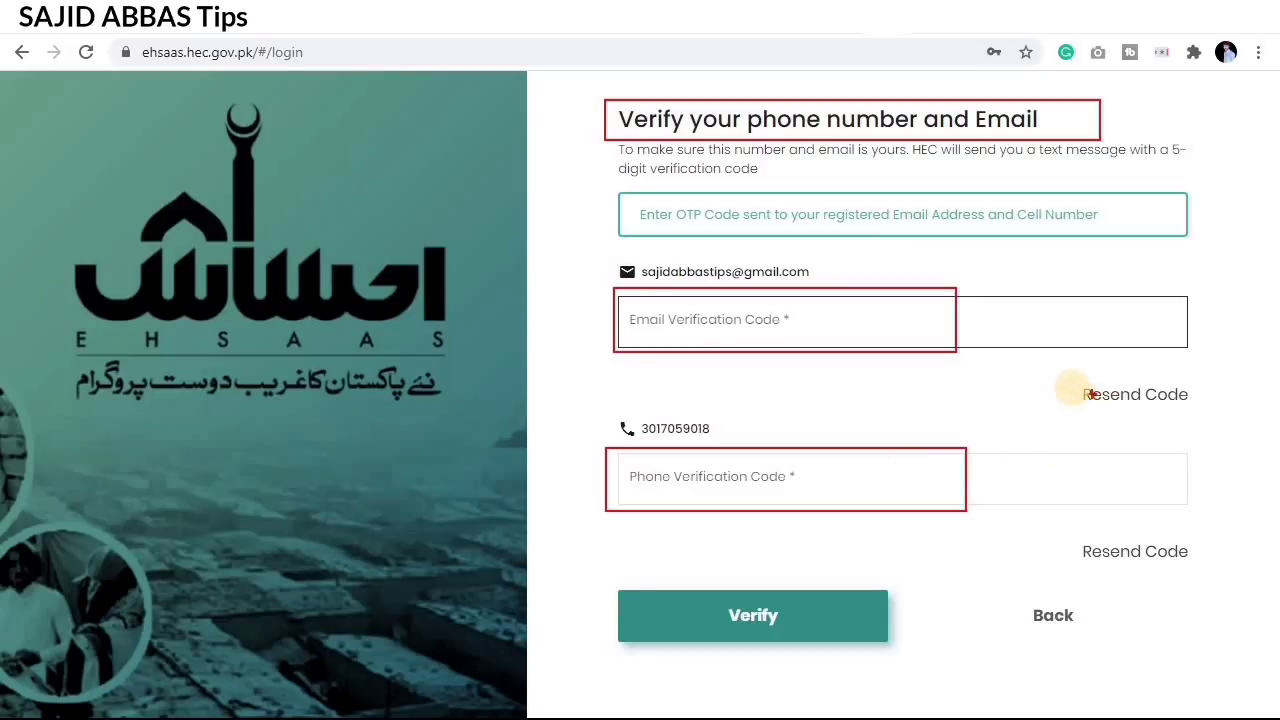
{"action": "mouse_move", "coordinate": [1062, 378]}
{"action": "left_mouse_down"}
{"action": "mouse_move", "coordinate": [1157, 419]}
{"action": "mouse_move", "coordinate": [1208, 422]}
{"action": "left_mouse_up"}
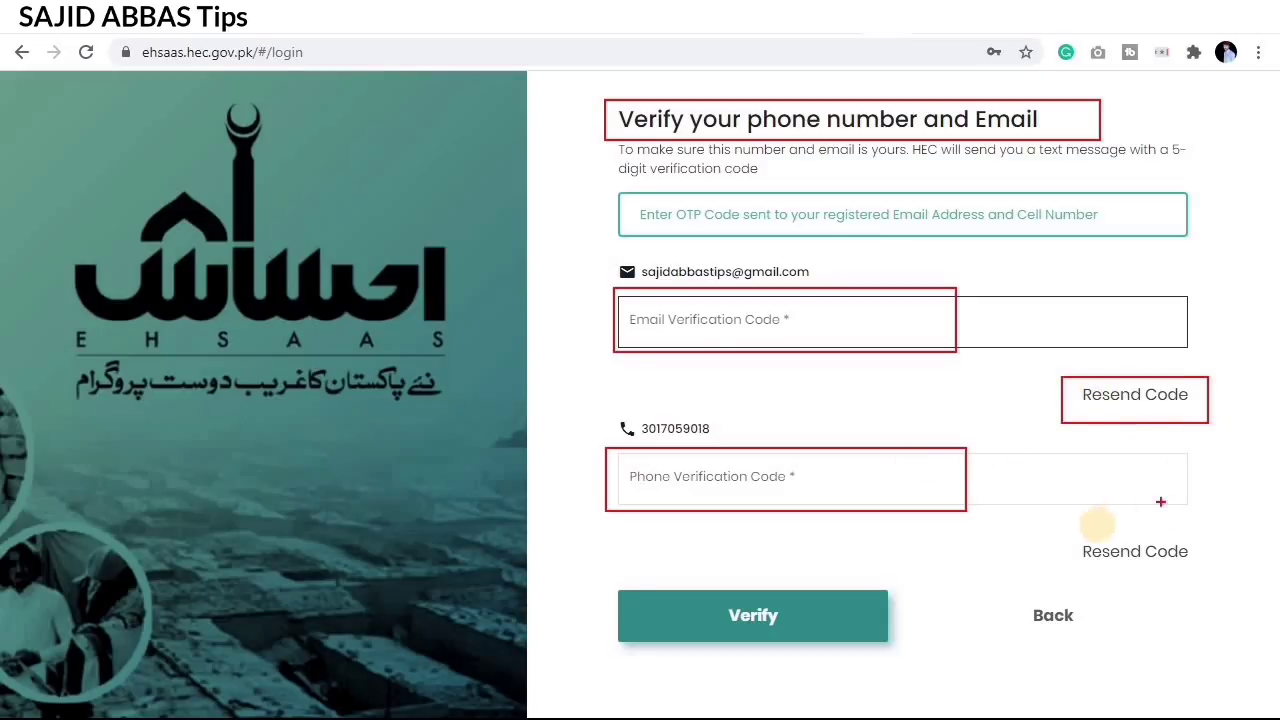
{"action": "left_click_drag", "start_coordinate": [1062, 533], "coordinate": [1205, 566]}
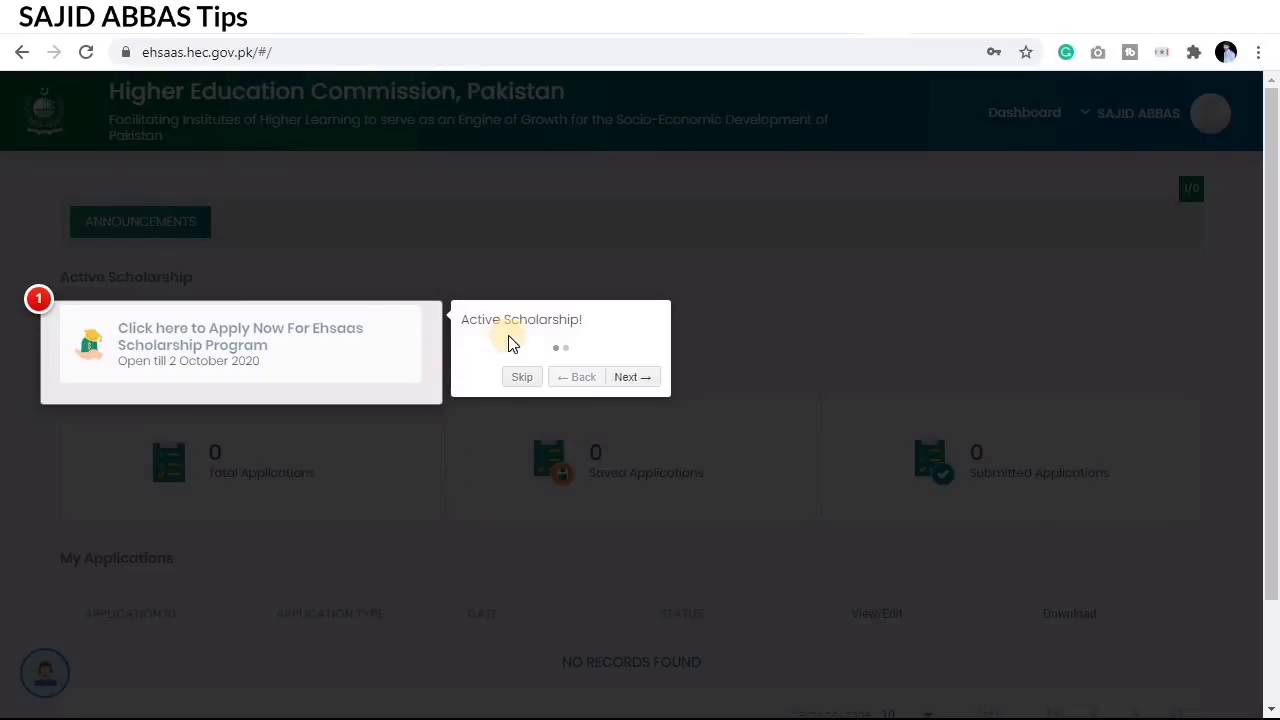
Step: Skip the dashboard tour and highlight the Active Scholarship card and its 2 October 2020 deadline
{"action": "left_click", "coordinate": [522, 380]}
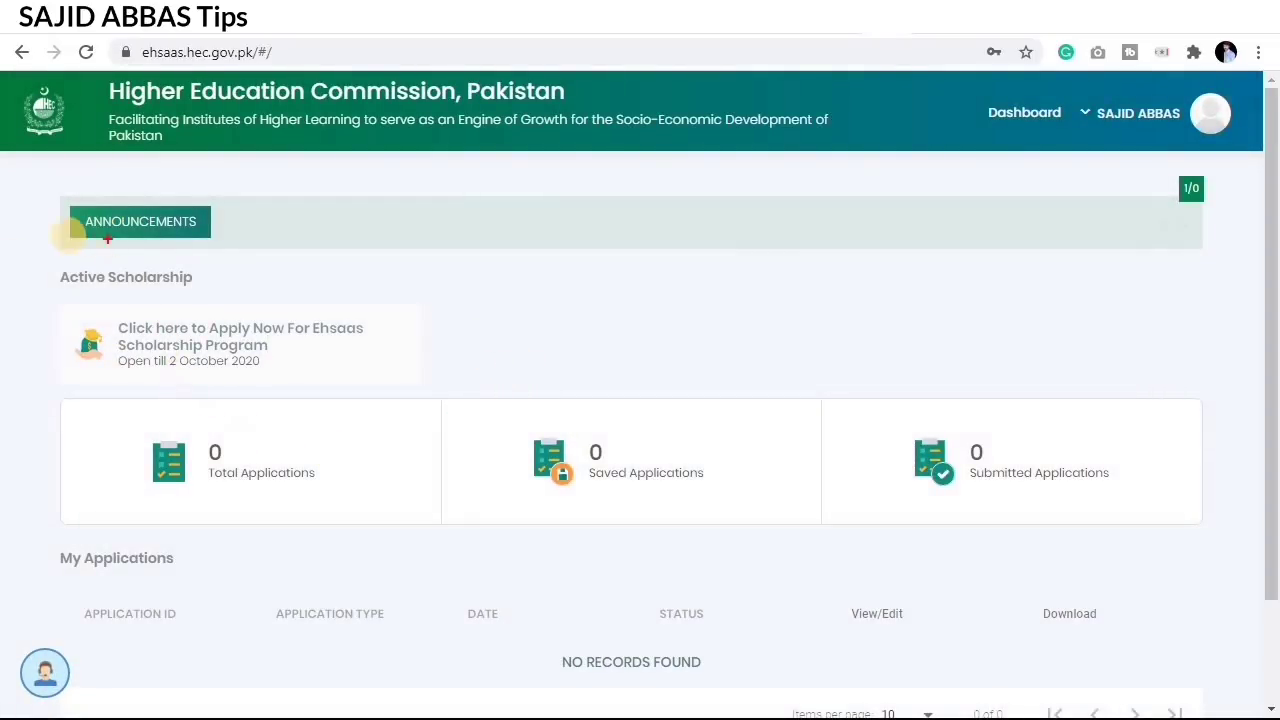
{"action": "mouse_move", "coordinate": [12, 260]}
{"action": "left_mouse_down"}
{"action": "mouse_move", "coordinate": [165, 348]}
{"action": "mouse_move", "coordinate": [437, 394]}
{"action": "left_mouse_up"}
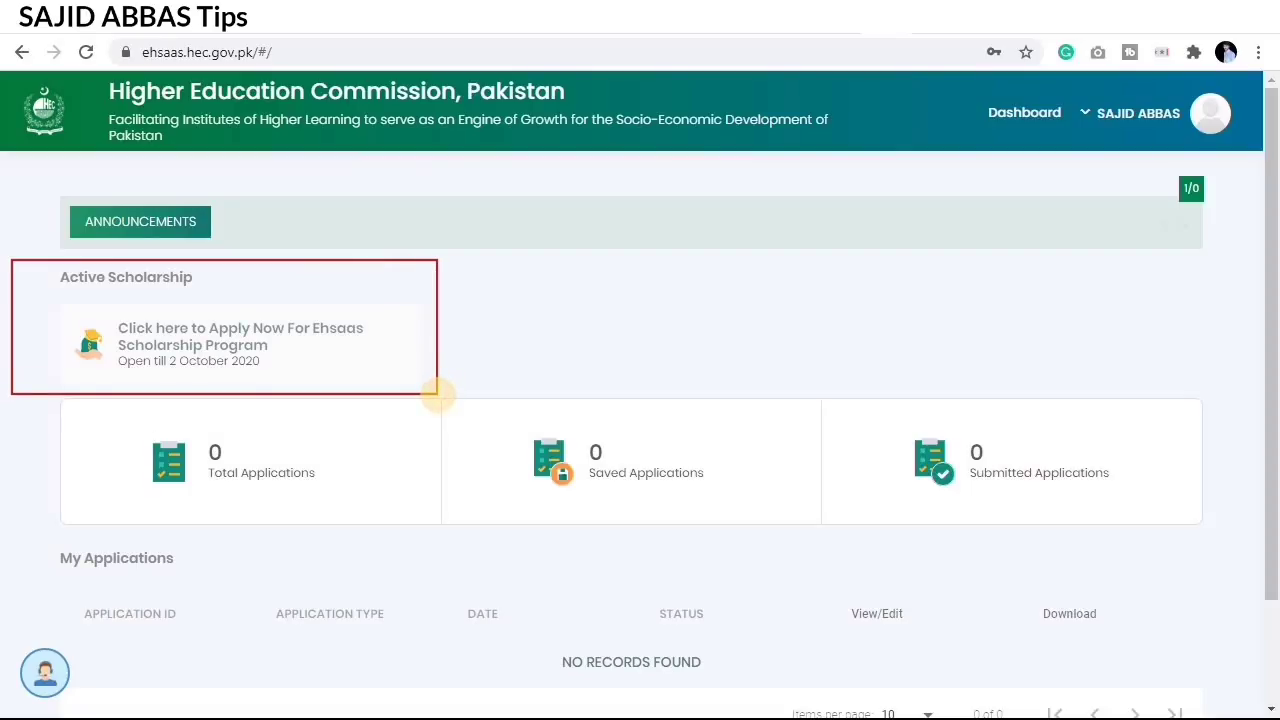
{"action": "mouse_move", "coordinate": [27, 409]}
{"action": "left_mouse_down"}
{"action": "mouse_move", "coordinate": [534, 500]}
{"action": "mouse_move", "coordinate": [1222, 544]}
{"action": "left_mouse_up"}
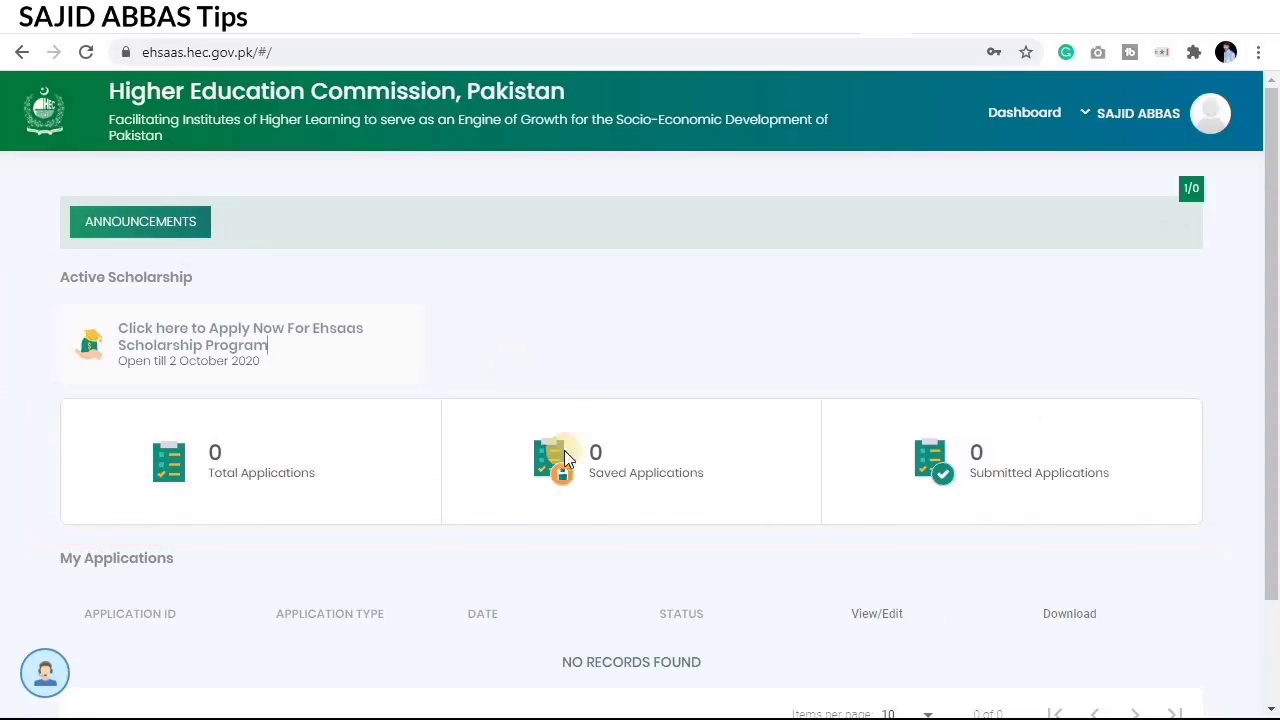
{"action": "scroll", "coordinate": [649, 529], "scroll_direction": "down", "scroll_amount": 2}
{"action": "scroll", "coordinate": [640, 534], "scroll_direction": "up", "scroll_amount": 2}
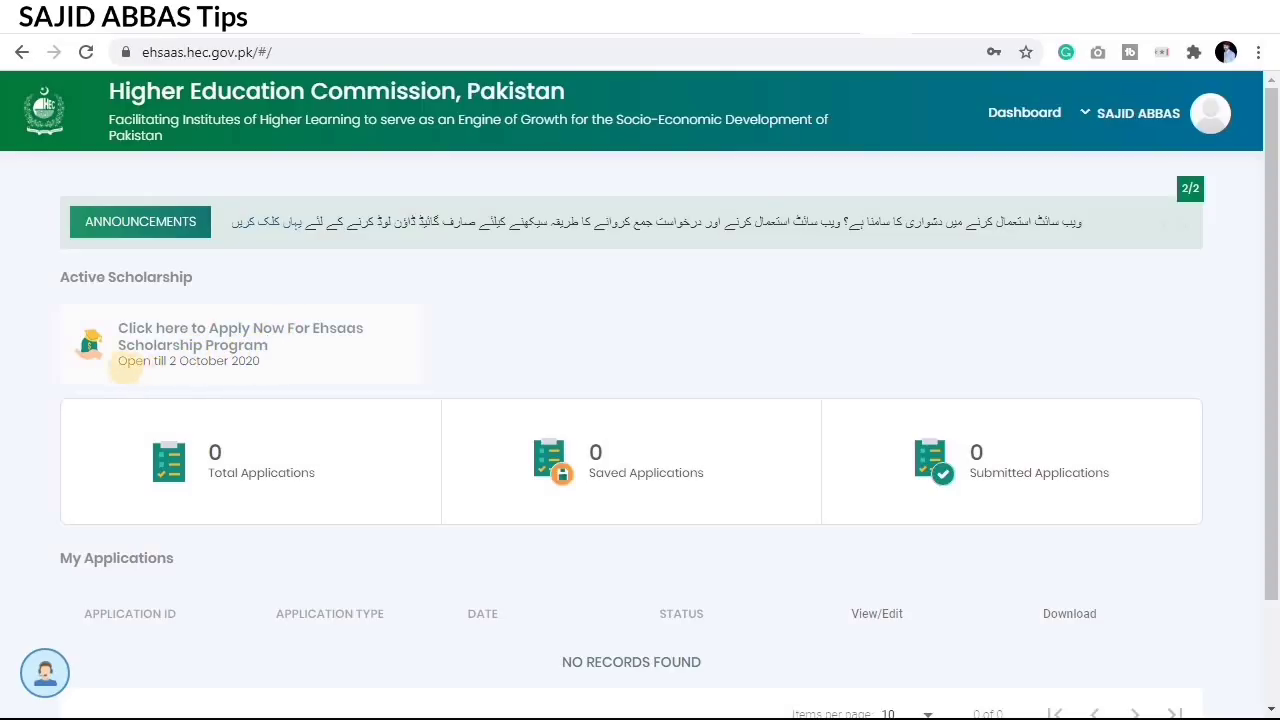
{"action": "mouse_move", "coordinate": [101, 352]}
{"action": "left_mouse_down"}
{"action": "mouse_move", "coordinate": [188, 374]}
{"action": "mouse_move", "coordinate": [273, 372]}
{"action": "left_mouse_up"}
{"action": "key", "text": "Escape"}
Step: Start the Ehsaas scholarship application and dismiss its Form Instructions notice
{"action": "left_click", "coordinate": [148, 333]}
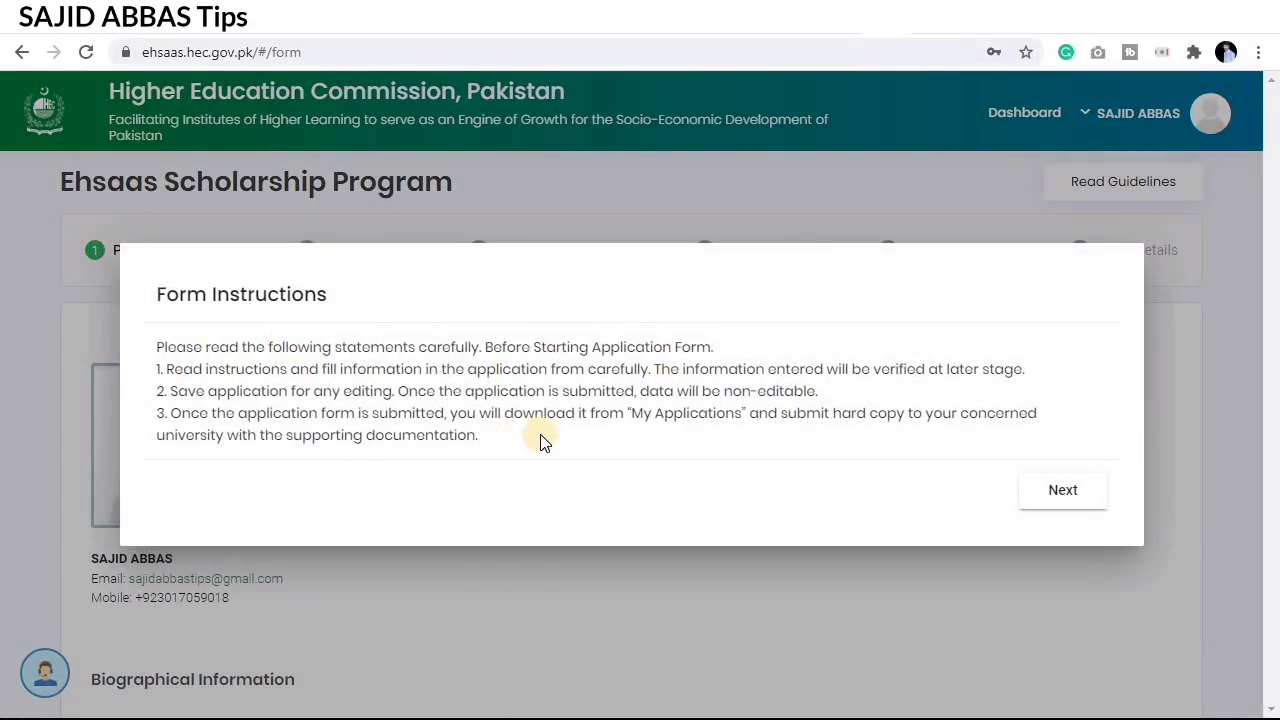
{"action": "left_click", "coordinate": [1063, 492]}
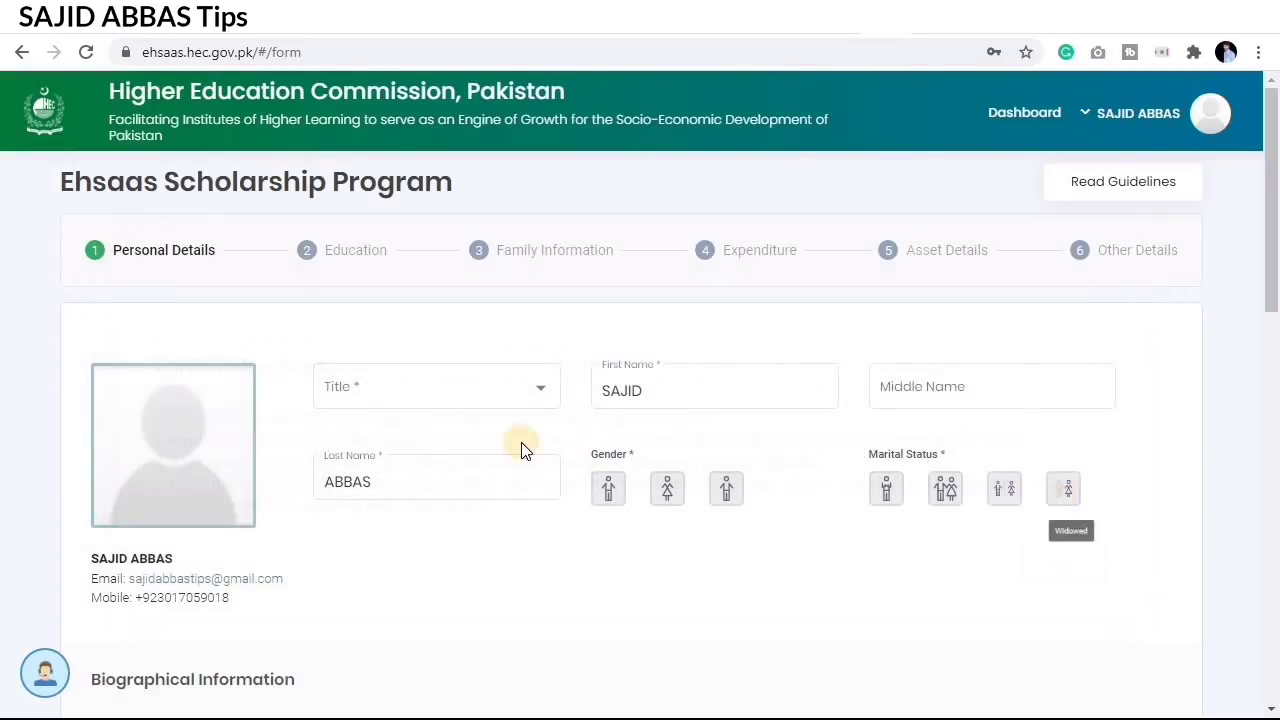
{"action": "scroll", "coordinate": [557, 425], "scroll_direction": "down", "scroll_amount": 5}
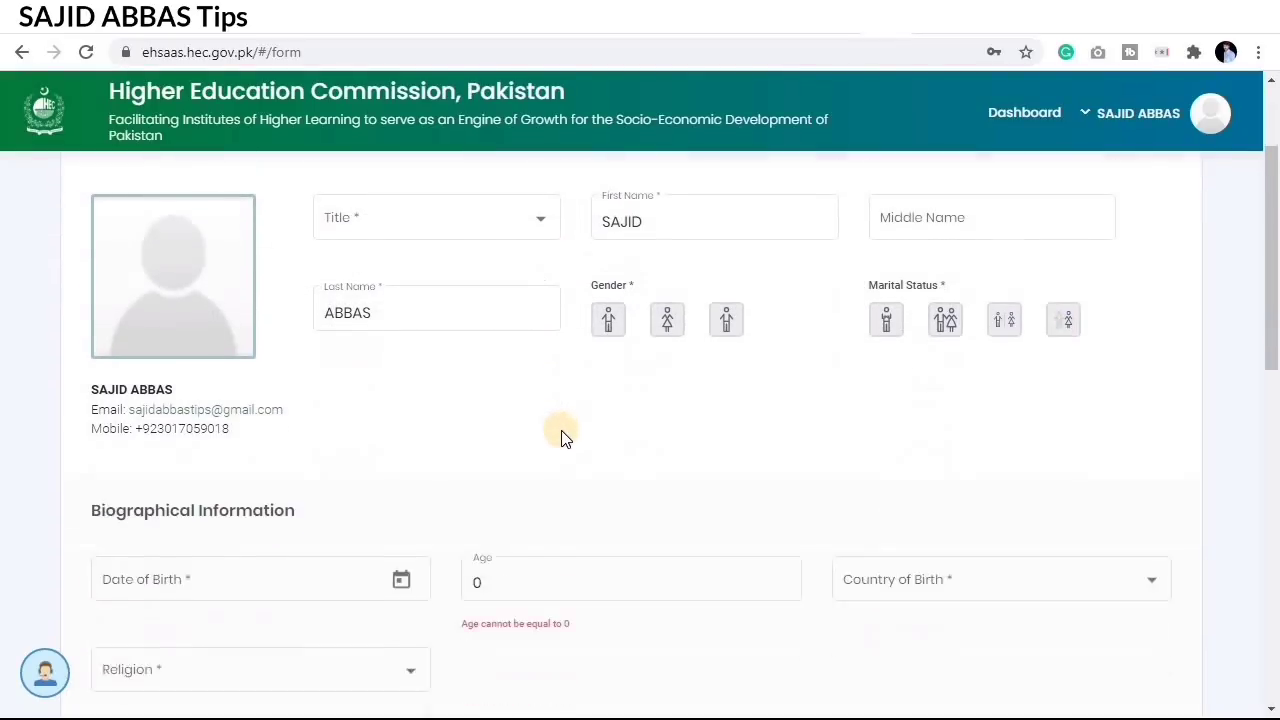
{"action": "scroll", "coordinate": [561, 437], "scroll_direction": "down", "scroll_amount": 5}
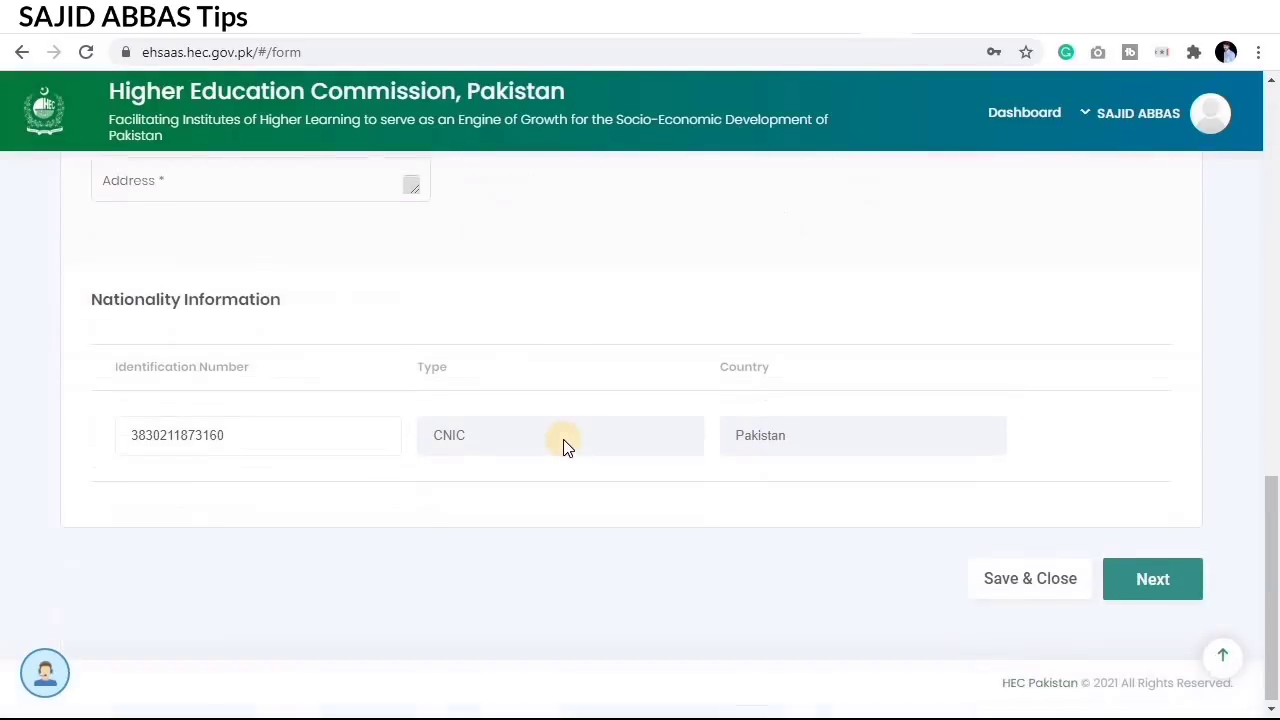
{"action": "scroll", "coordinate": [566, 440], "scroll_direction": "up", "scroll_amount": 10}
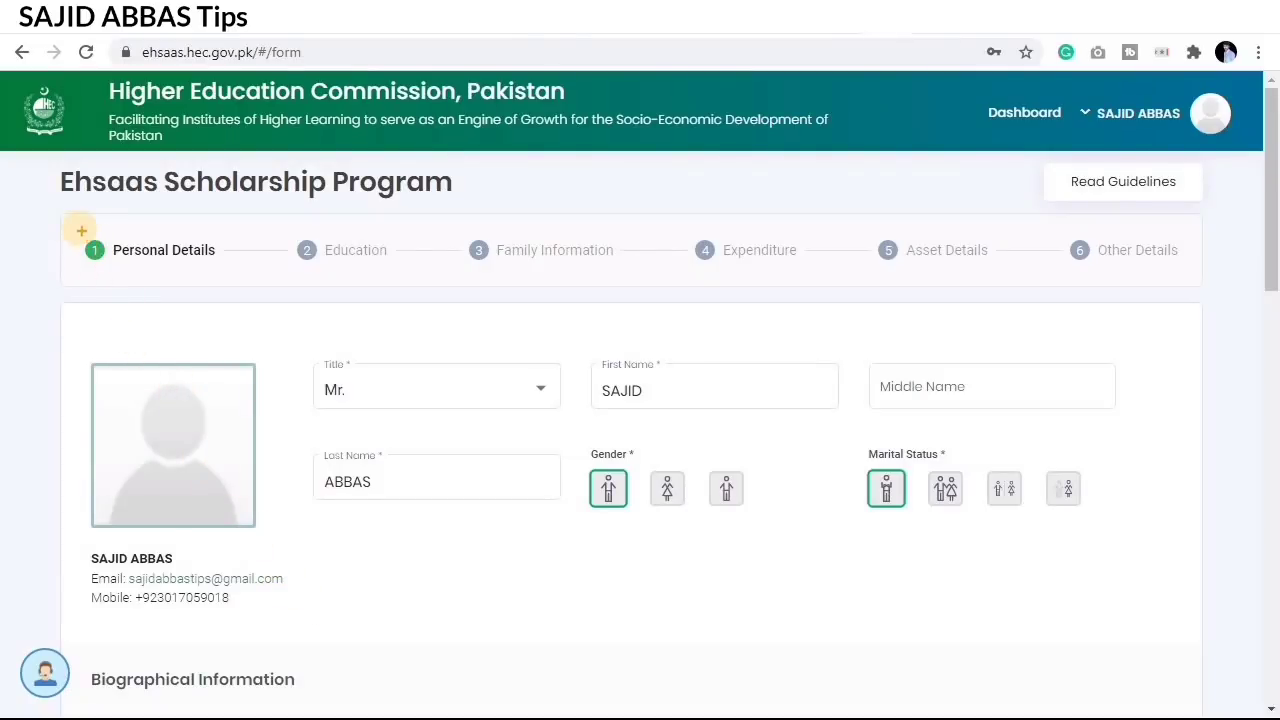
Step: Review the prefilled Personal Details fields and the profile photo box
{"action": "mouse_move", "coordinate": [74, 229]}
{"action": "left_mouse_down"}
{"action": "mouse_move", "coordinate": [137, 260]}
{"action": "mouse_move", "coordinate": [244, 272]}
{"action": "left_mouse_up"}
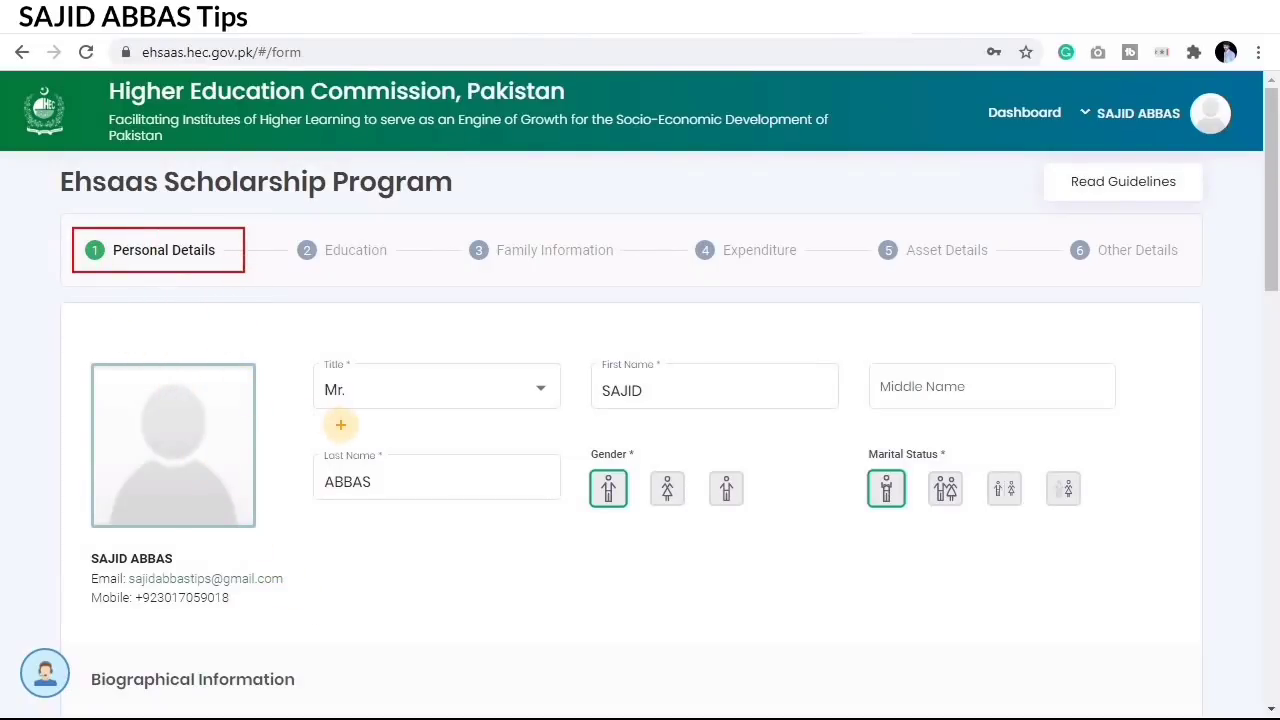
{"action": "scroll", "coordinate": [410, 650], "scroll_direction": "down", "scroll_amount": 3}
{"action": "scroll", "coordinate": [418, 643], "scroll_direction": "up", "scroll_amount": 10}
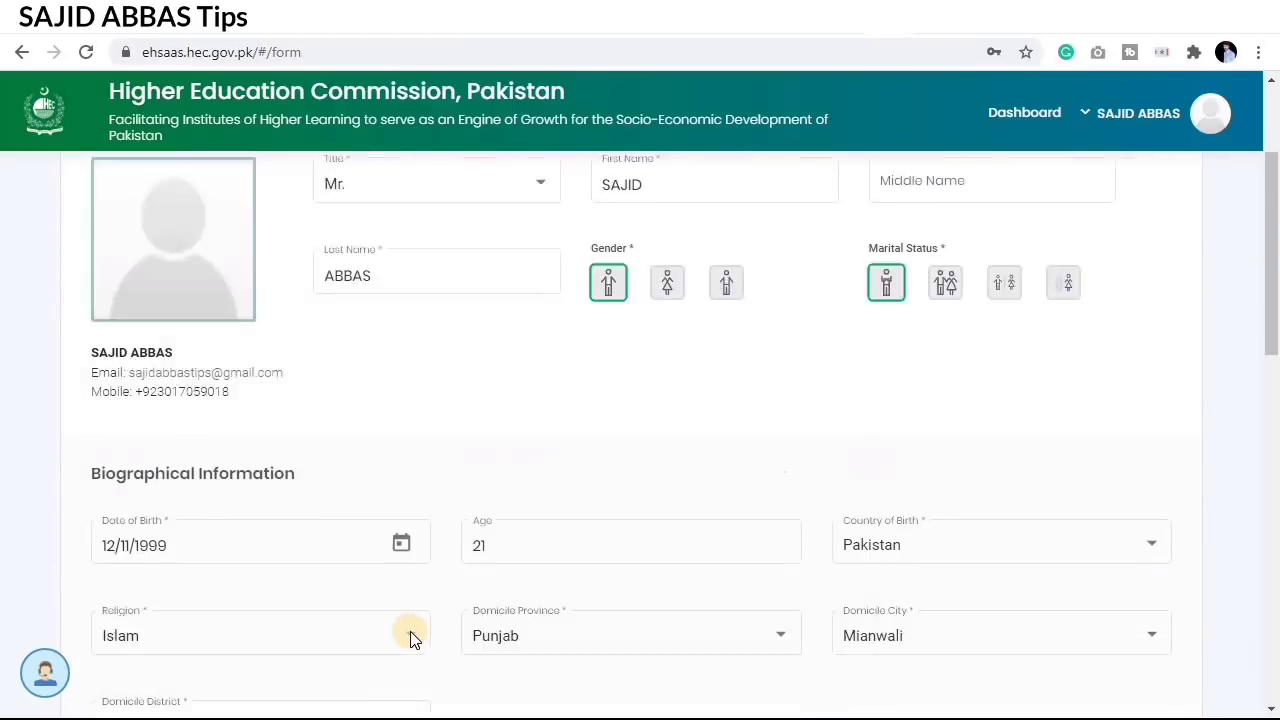
{"action": "key", "text": "ctrl+2"}
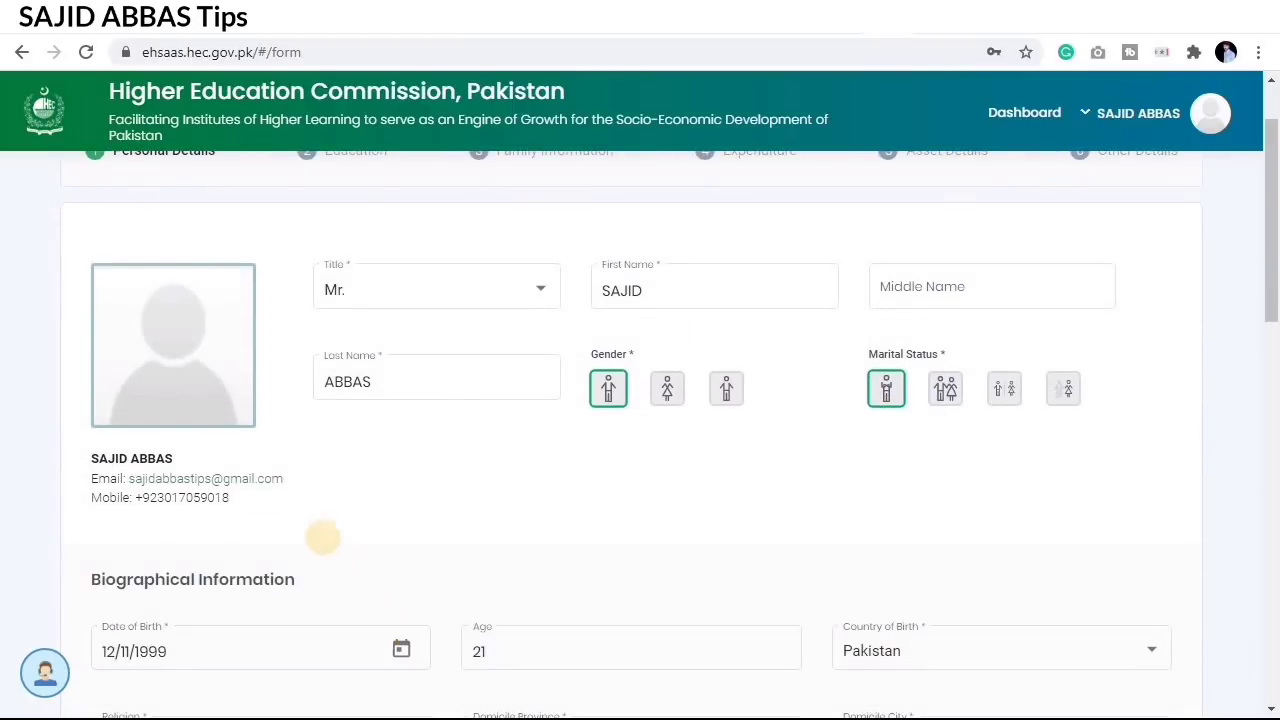
{"action": "mouse_move", "coordinate": [69, 243]}
{"action": "left_mouse_down"}
{"action": "mouse_move", "coordinate": [254, 437]}
{"action": "mouse_move", "coordinate": [277, 440]}
{"action": "left_mouse_up"}
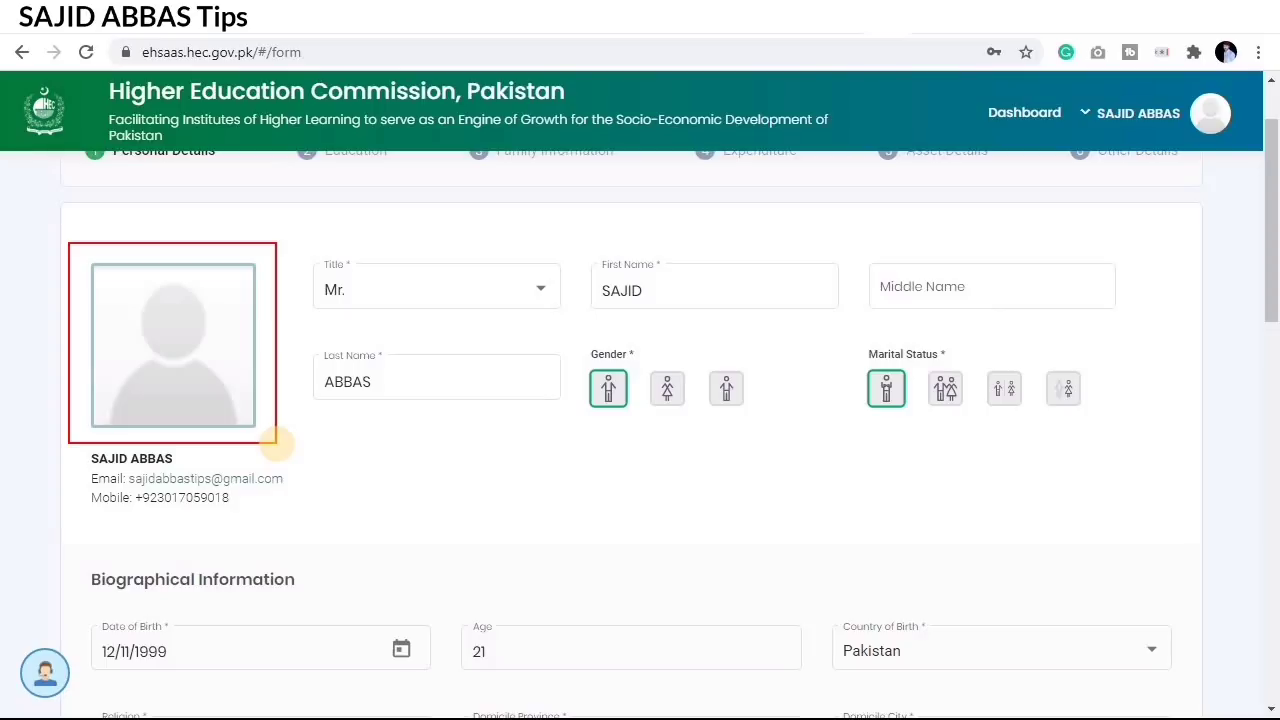
{"action": "key", "text": "Escape"}
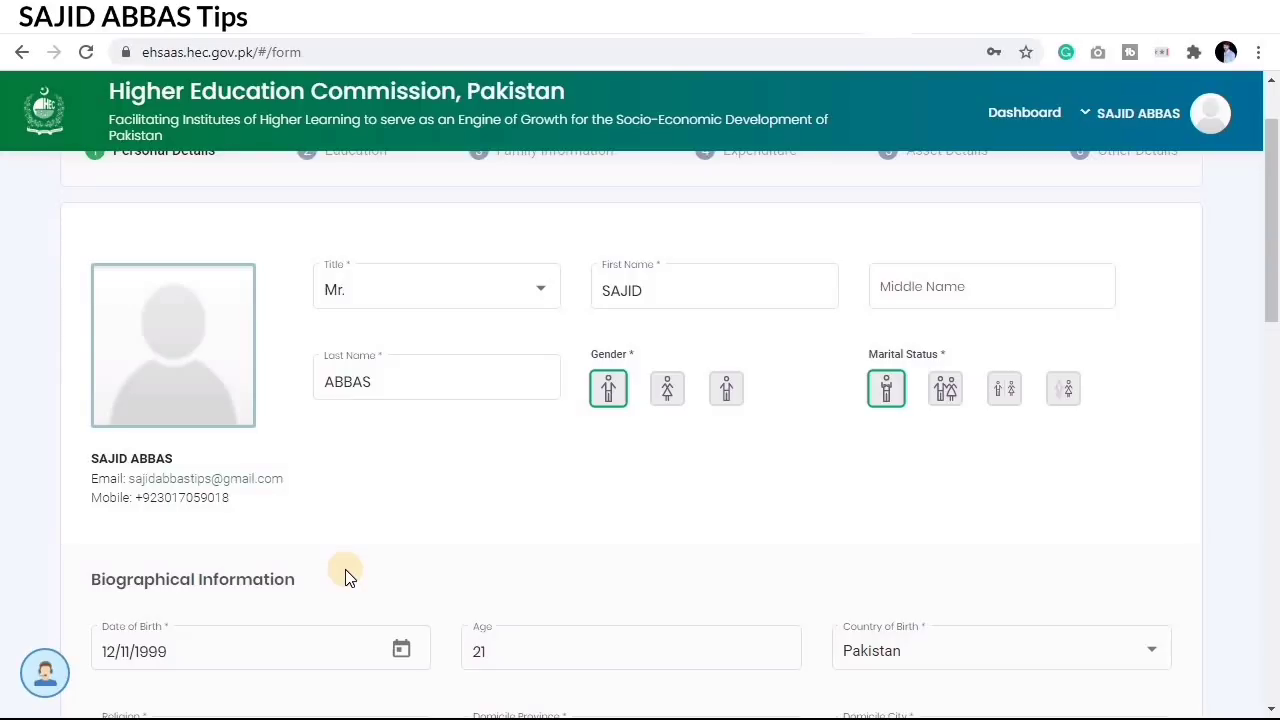
{"action": "mouse_move", "coordinate": [163, 391]}
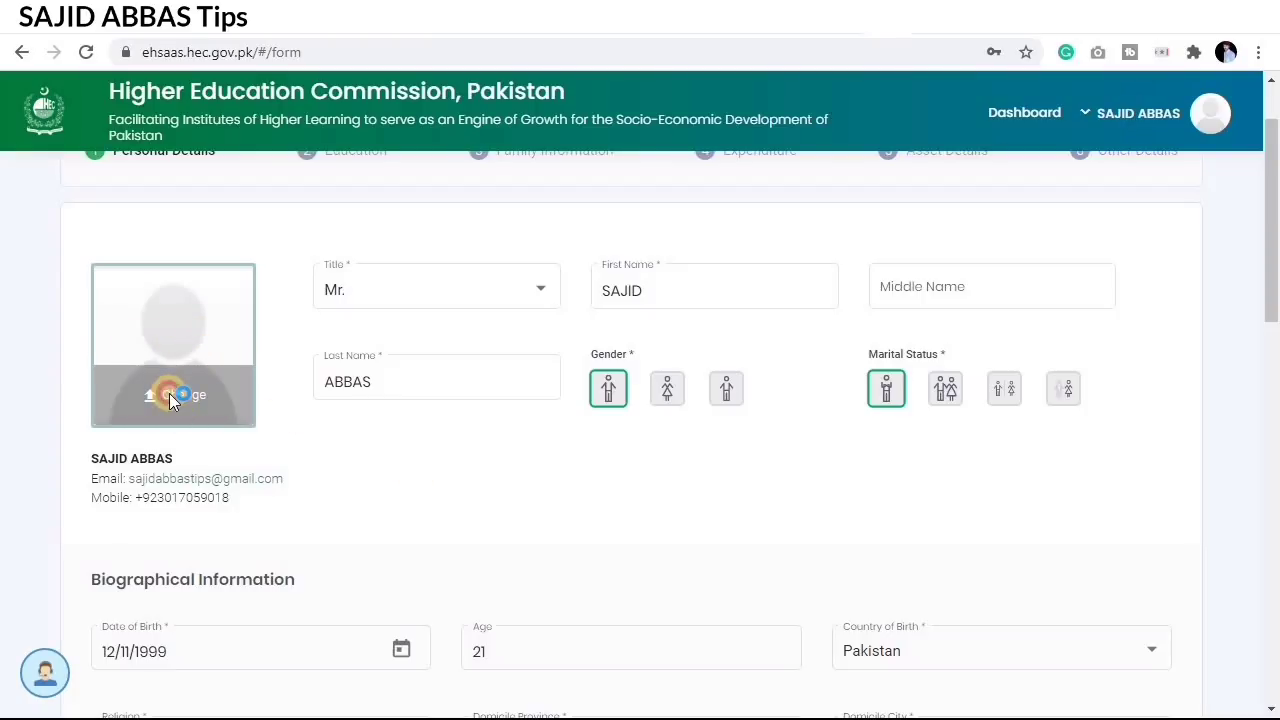
Step: Upload 20200221_161659.jpg from the Result Cards folder as the profile photo
{"action": "left_click", "coordinate": [169, 393]}
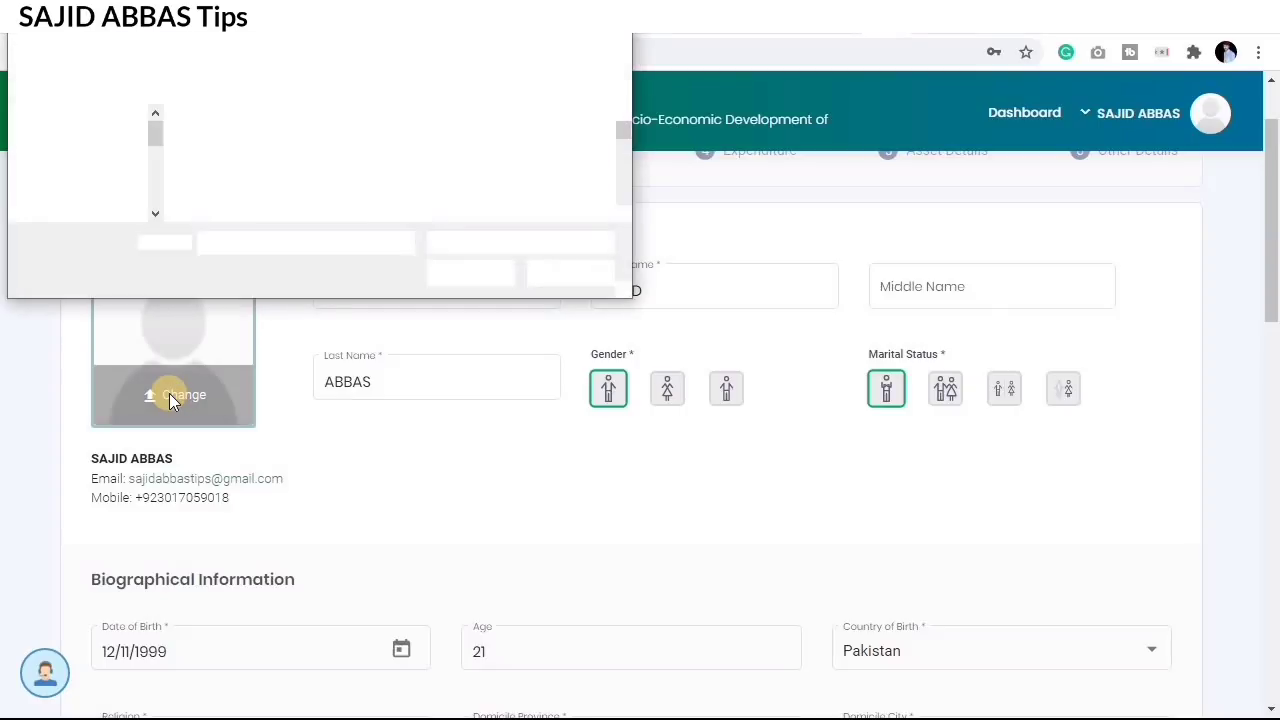
{"action": "scroll", "coordinate": [120, 210], "scroll_direction": "up", "scroll_amount": 1}
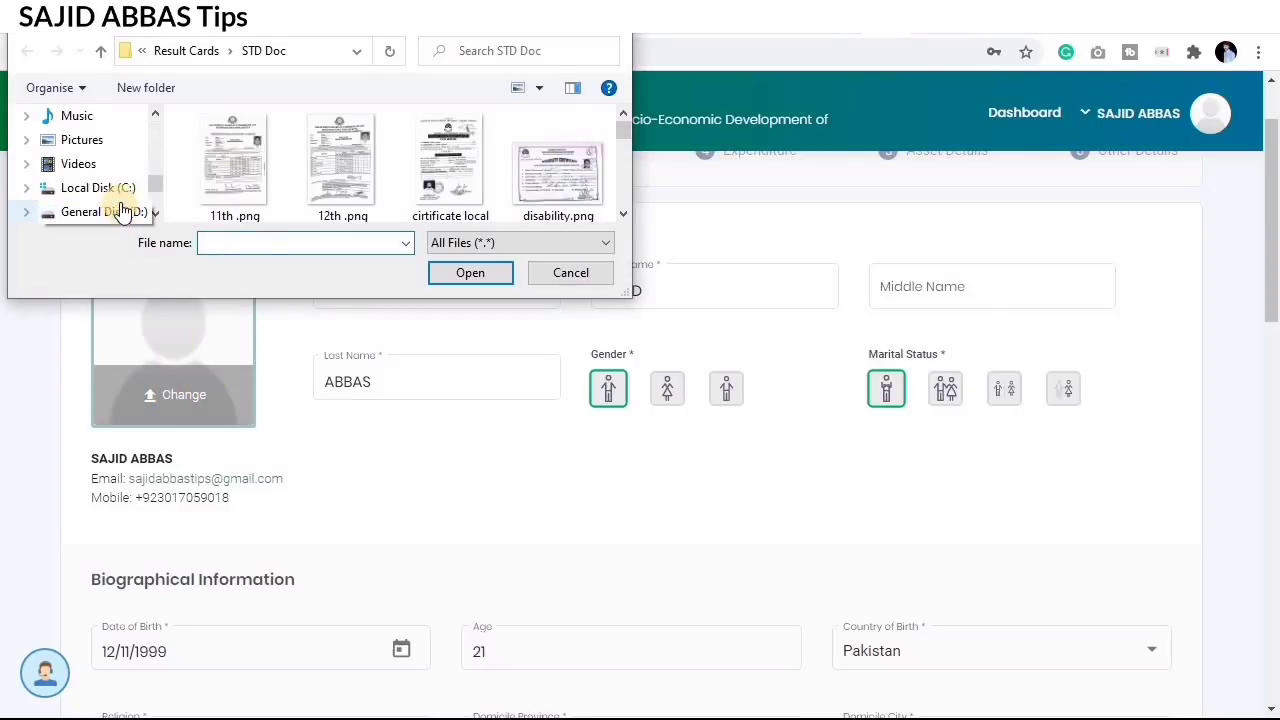
{"action": "scroll", "coordinate": [344, 165], "scroll_direction": "down", "scroll_amount": 3}
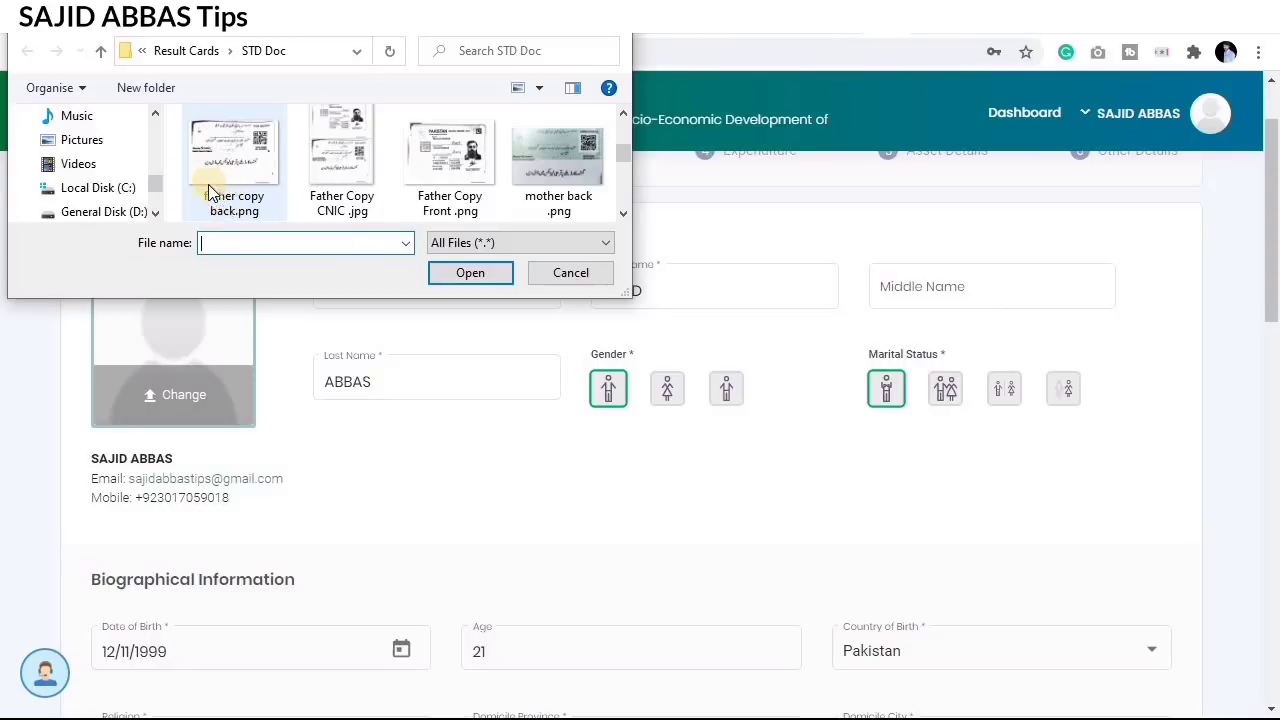
{"action": "scroll", "coordinate": [208, 184], "scroll_direction": "up", "scroll_amount": 3}
{"action": "scroll", "coordinate": [90, 180], "scroll_direction": "down", "scroll_amount": 1}
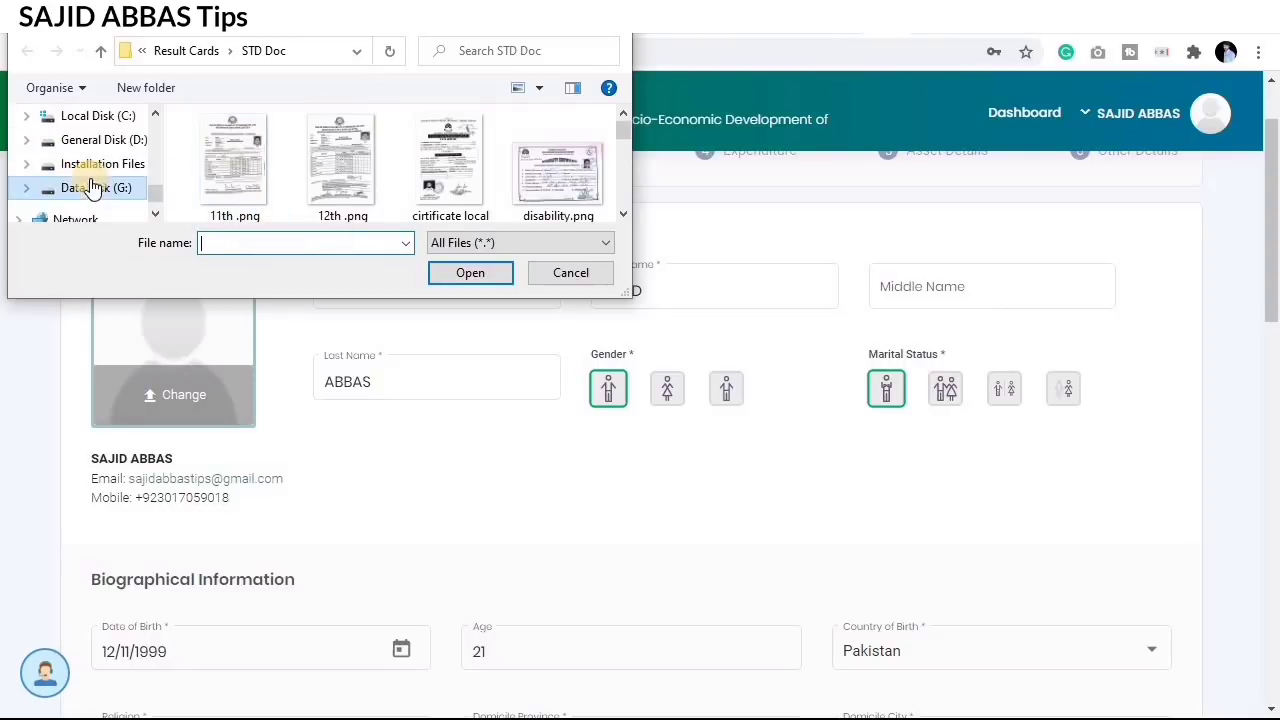
{"action": "scroll", "coordinate": [93, 192], "scroll_direction": "up", "scroll_amount": 5}
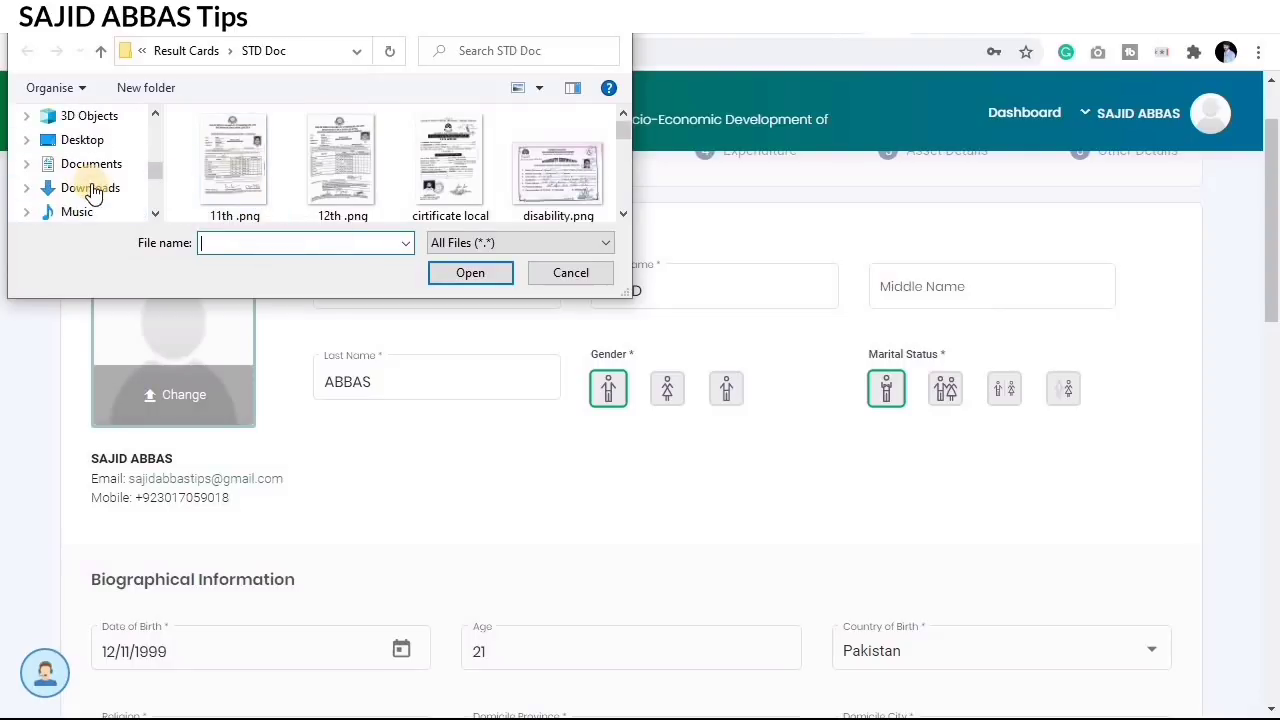
{"action": "left_click", "coordinate": [89, 120]}
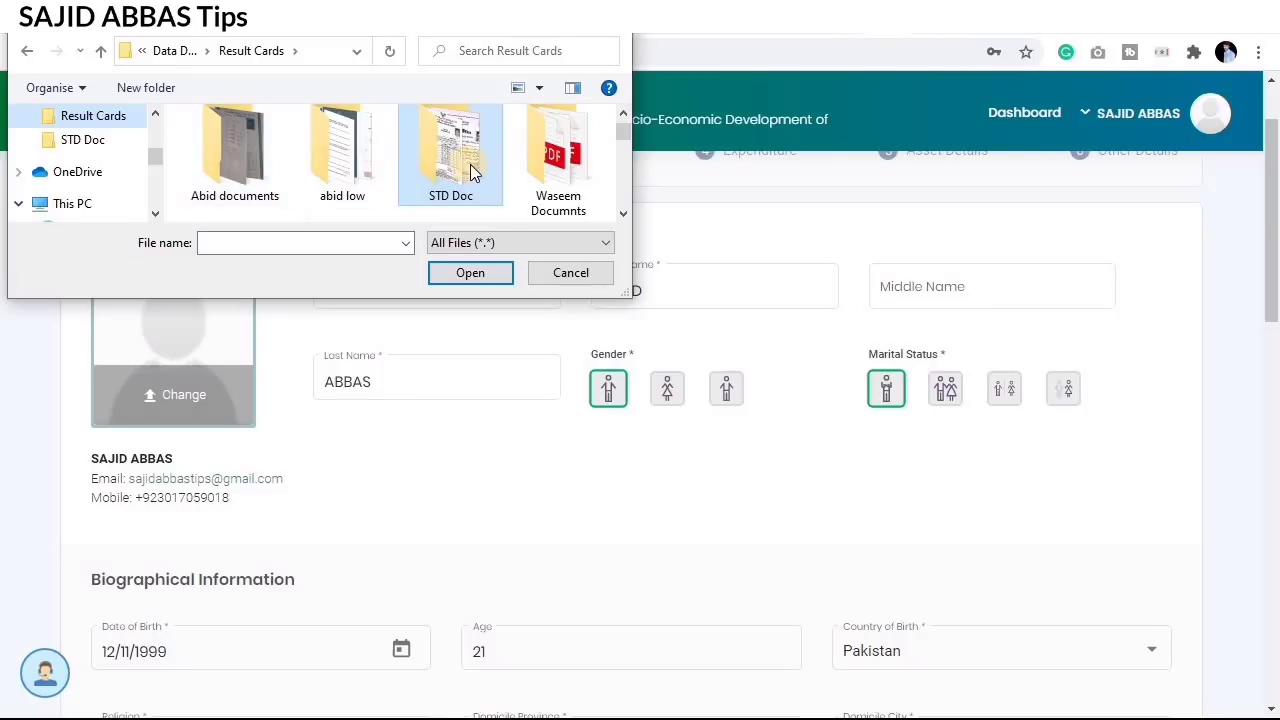
{"action": "scroll", "coordinate": [474, 166], "scroll_direction": "down", "scroll_amount": 1}
{"action": "left_click", "coordinate": [246, 182]}
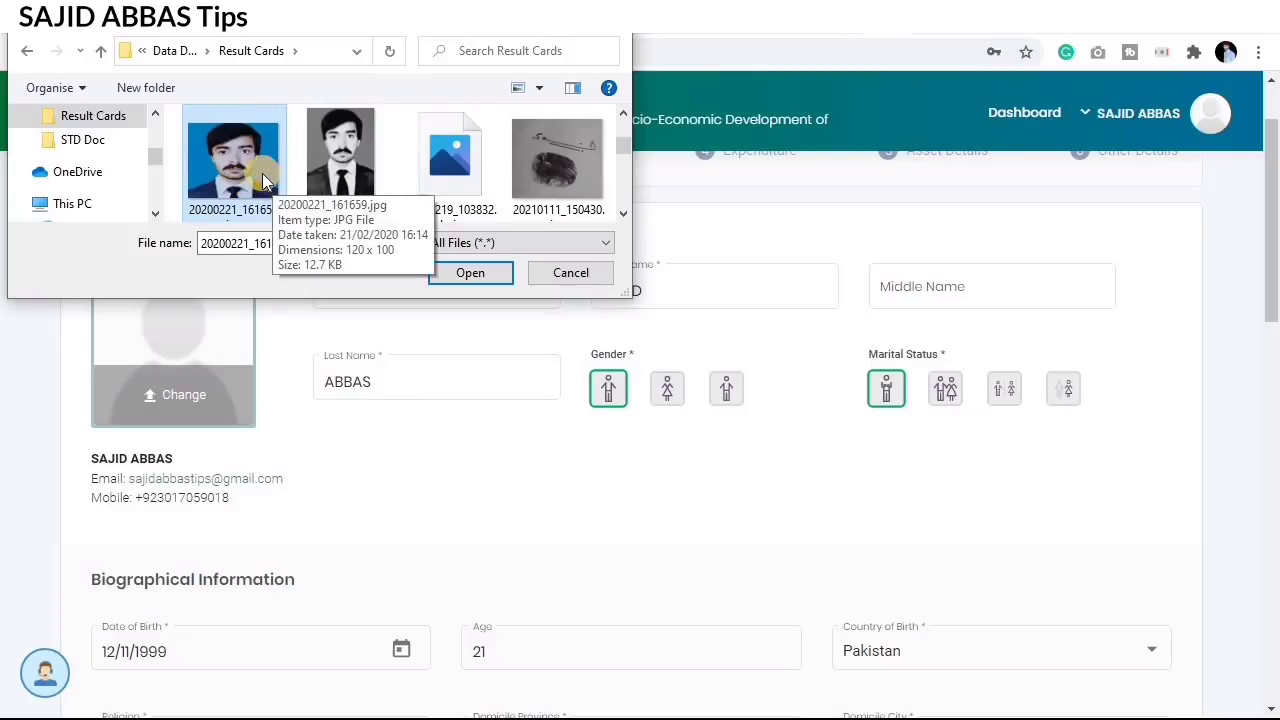
{"action": "left_click", "coordinate": [466, 272]}
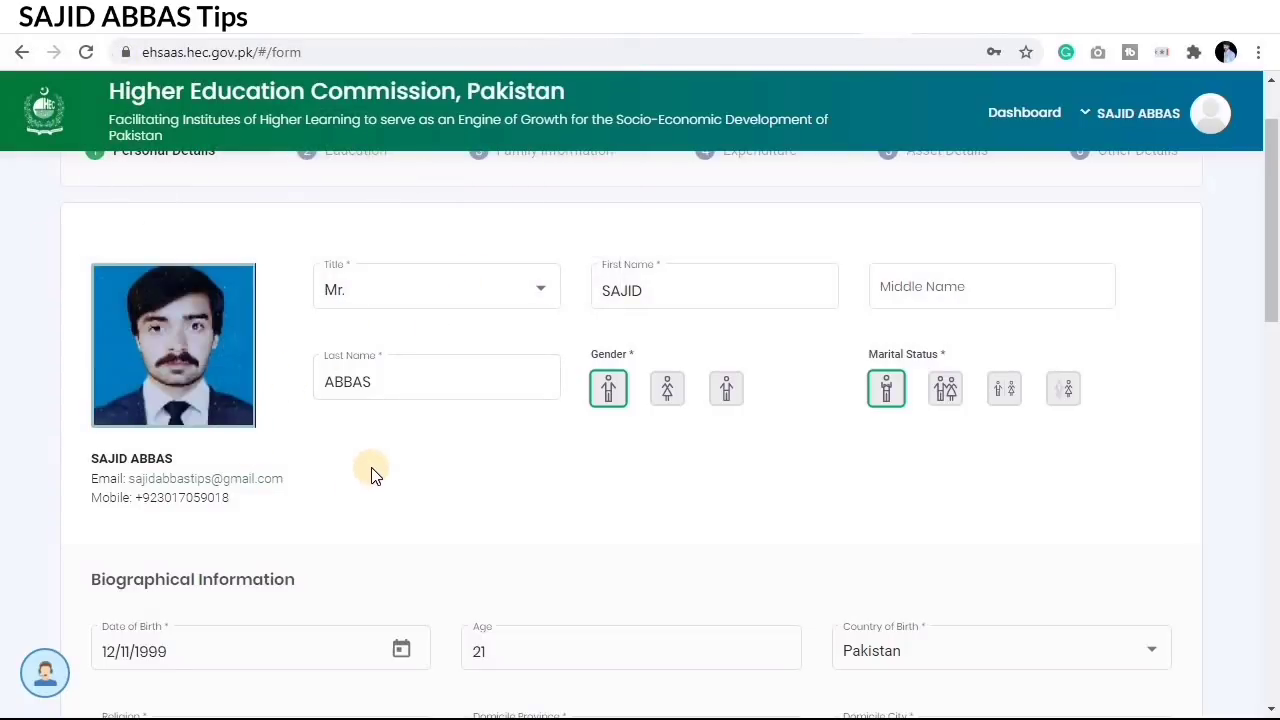
{"action": "mouse_move", "coordinate": [85, 265]}
{"action": "left_mouse_down"}
{"action": "mouse_move", "coordinate": [274, 400]}
{"action": "mouse_move", "coordinate": [280, 434]}
{"action": "left_mouse_up"}
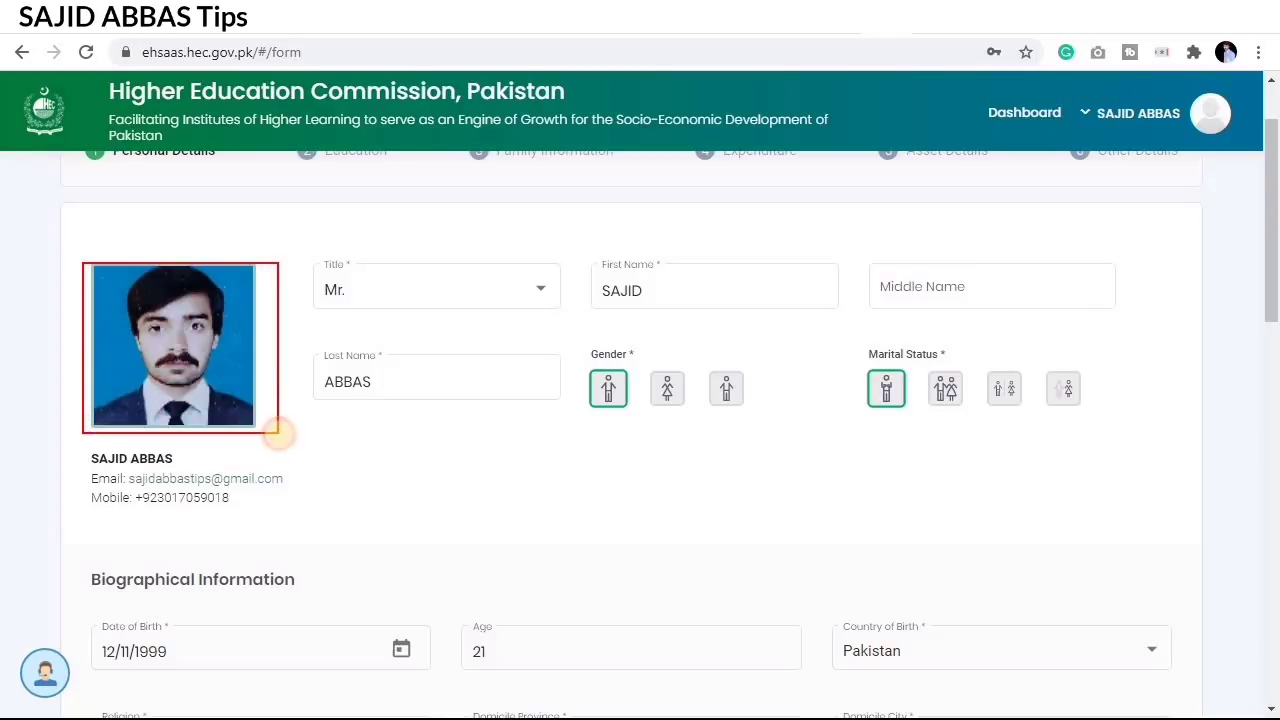
{"action": "key", "text": "Escape"}
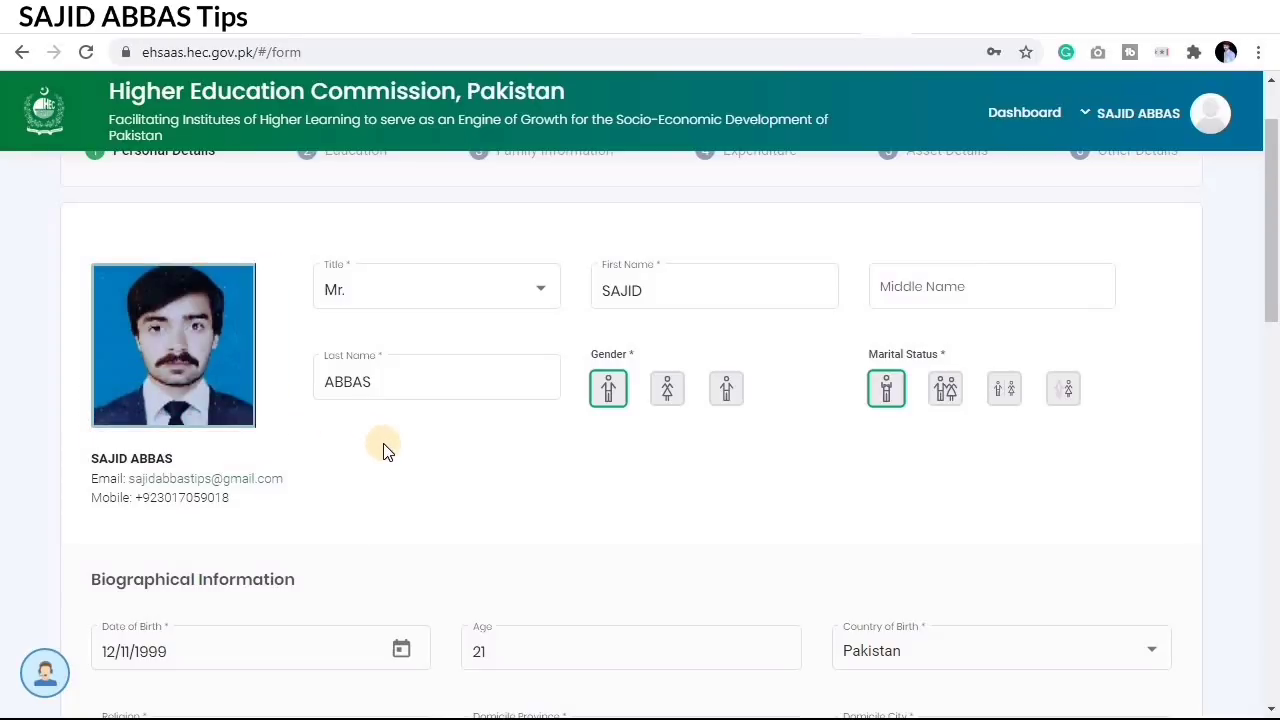
{"action": "scroll", "coordinate": [383, 449], "scroll_direction": "down", "scroll_amount": 1}
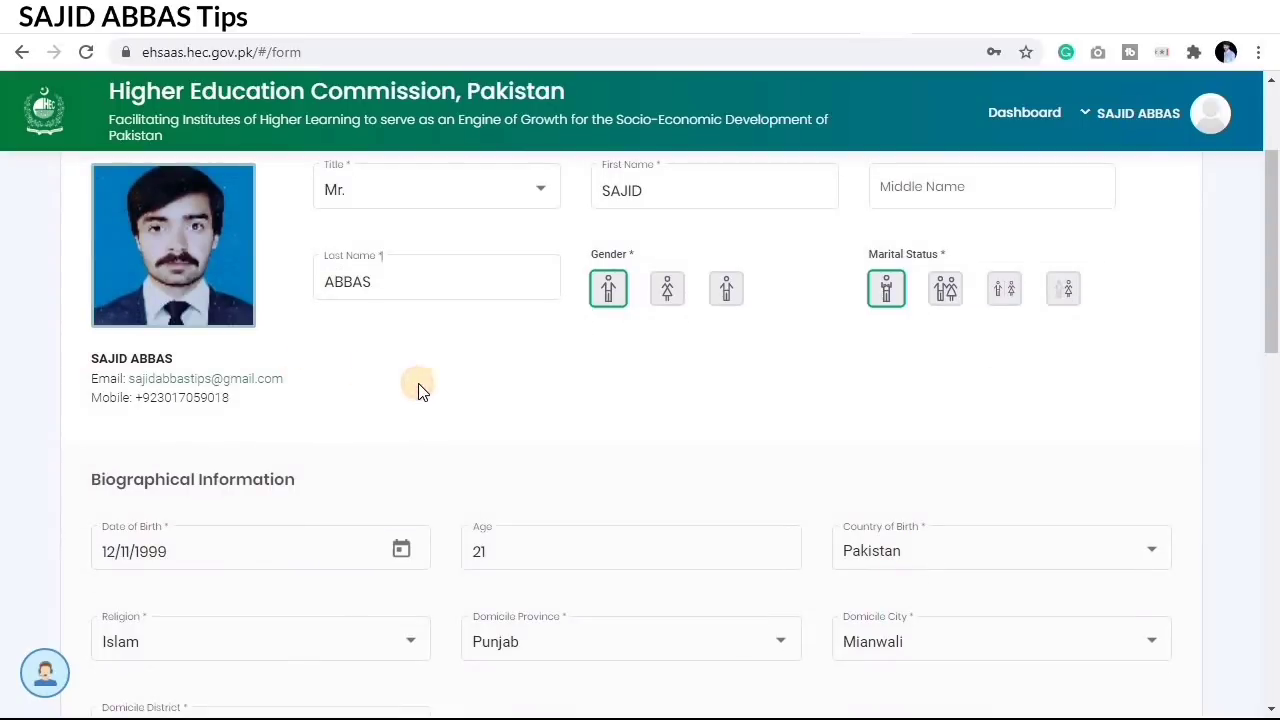
{"action": "scroll", "coordinate": [466, 394], "scroll_direction": "up", "scroll_amount": 1}
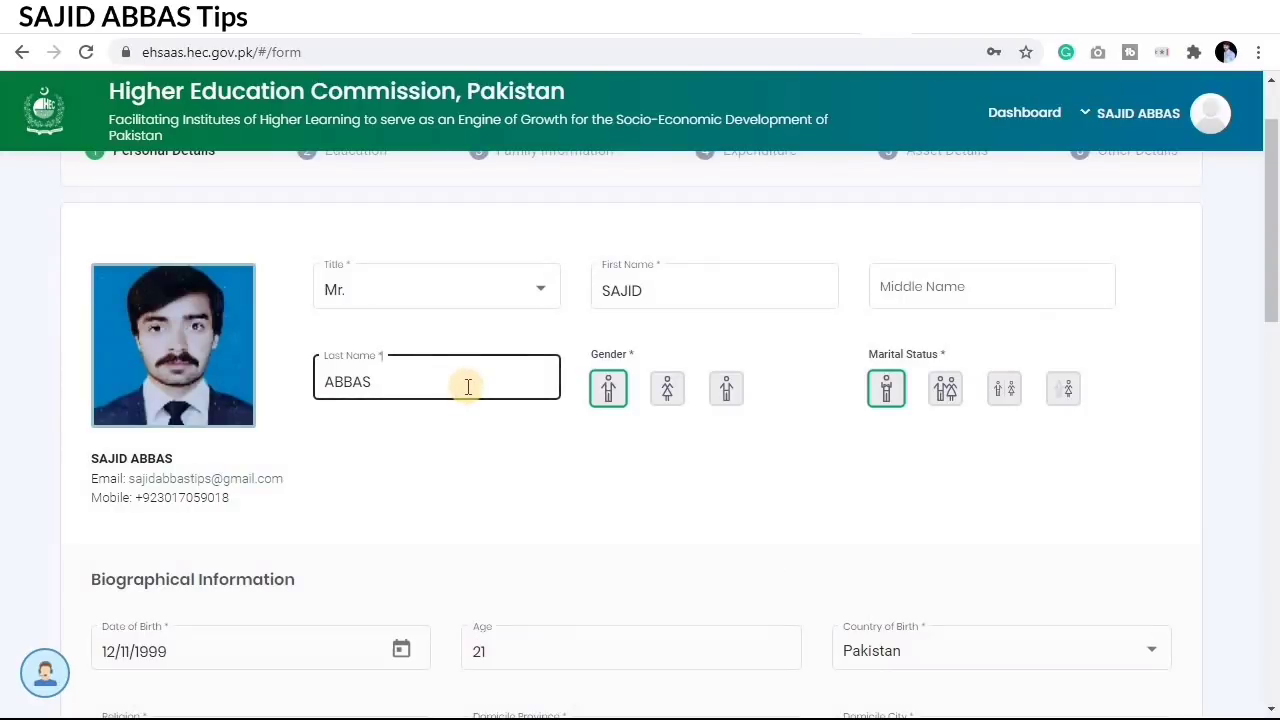
{"action": "key", "text": "ctrl+2"}
{"action": "mouse_move", "coordinate": [297, 249]}
{"action": "left_mouse_down"}
{"action": "mouse_move", "coordinate": [328, 272]}
{"action": "mouse_move", "coordinate": [509, 330]}
{"action": "mouse_move", "coordinate": [575, 329]}
{"action": "left_mouse_up"}
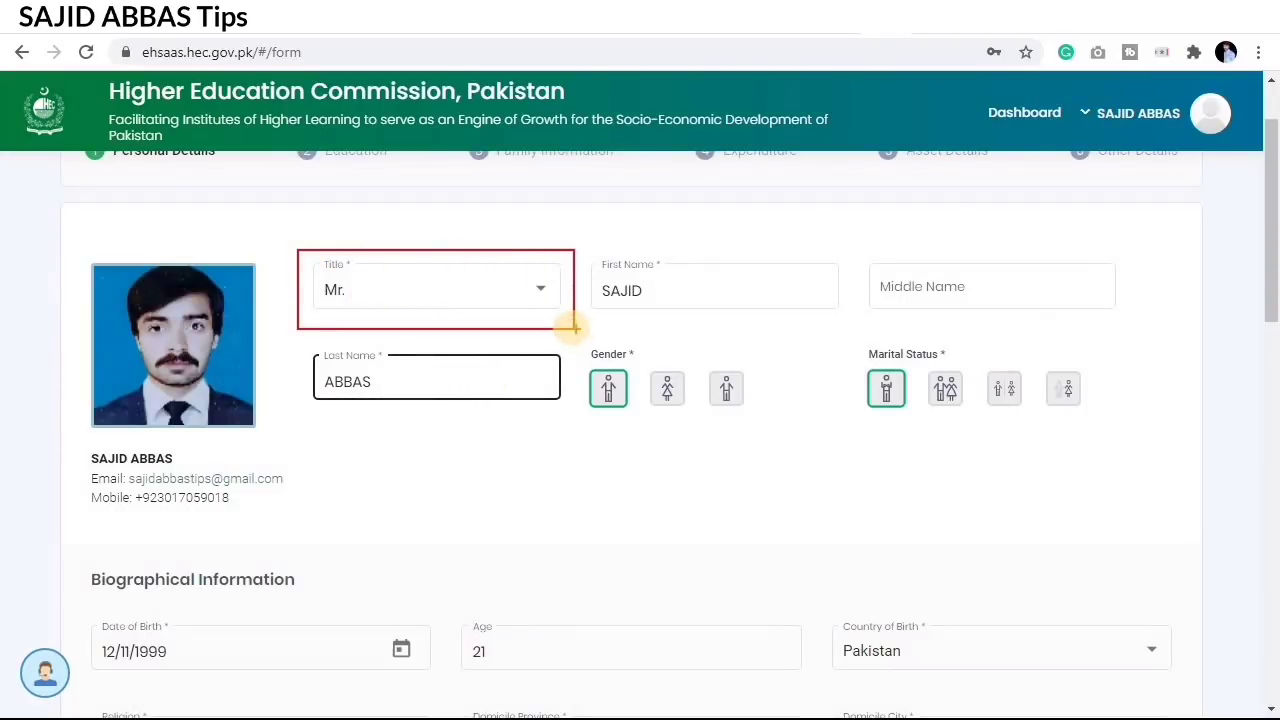
{"action": "left_click", "coordinate": [437, 303]}
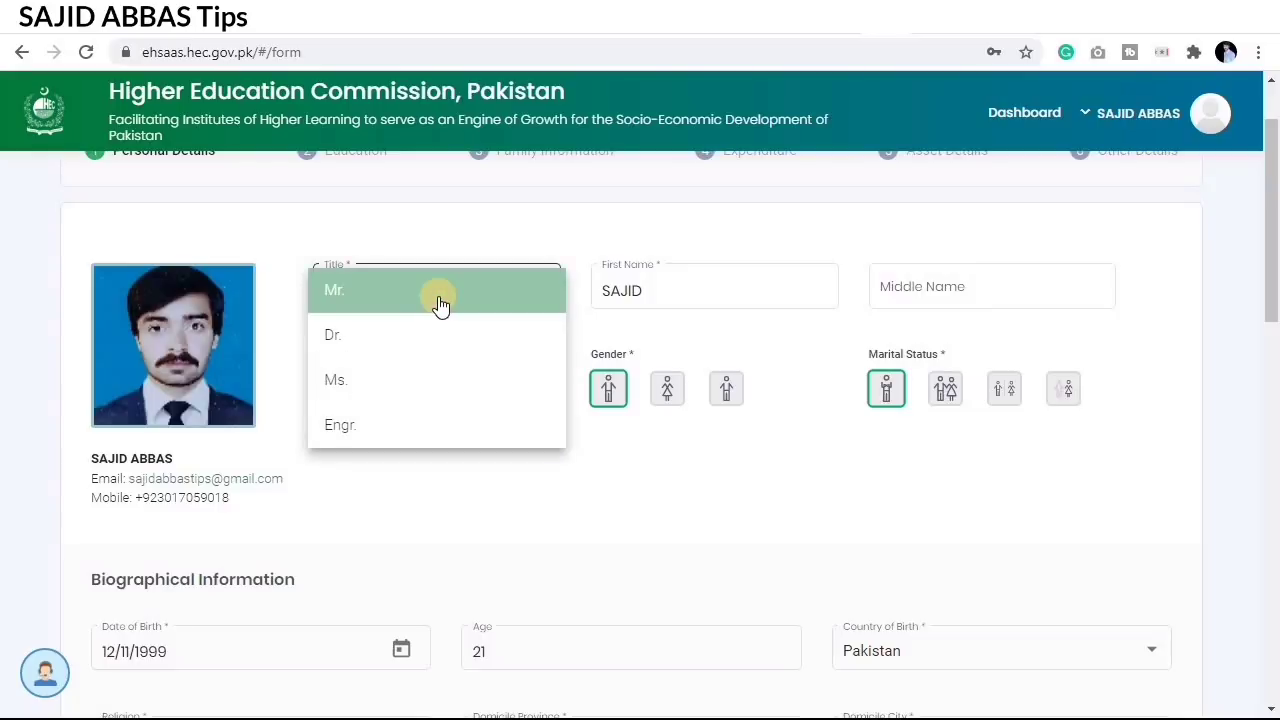
{"action": "left_click", "coordinate": [440, 300]}
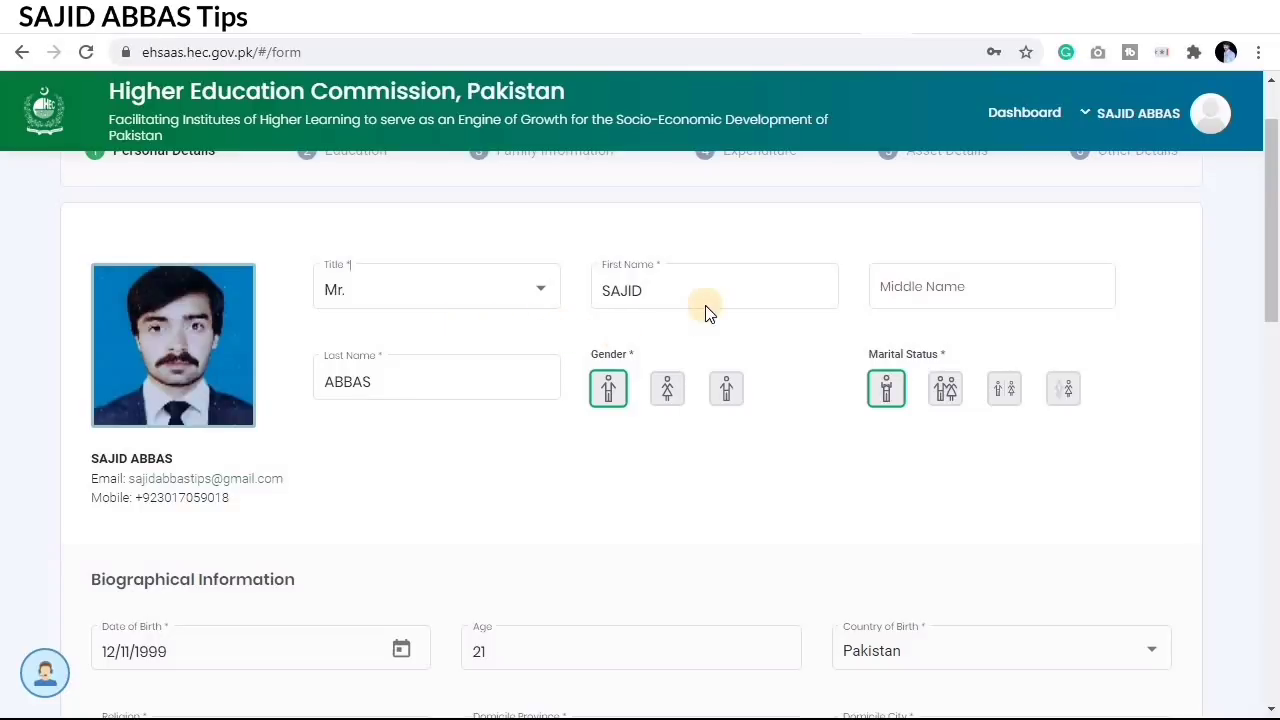
{"action": "scroll", "coordinate": [590, 413], "scroll_direction": "down", "scroll_amount": 1}
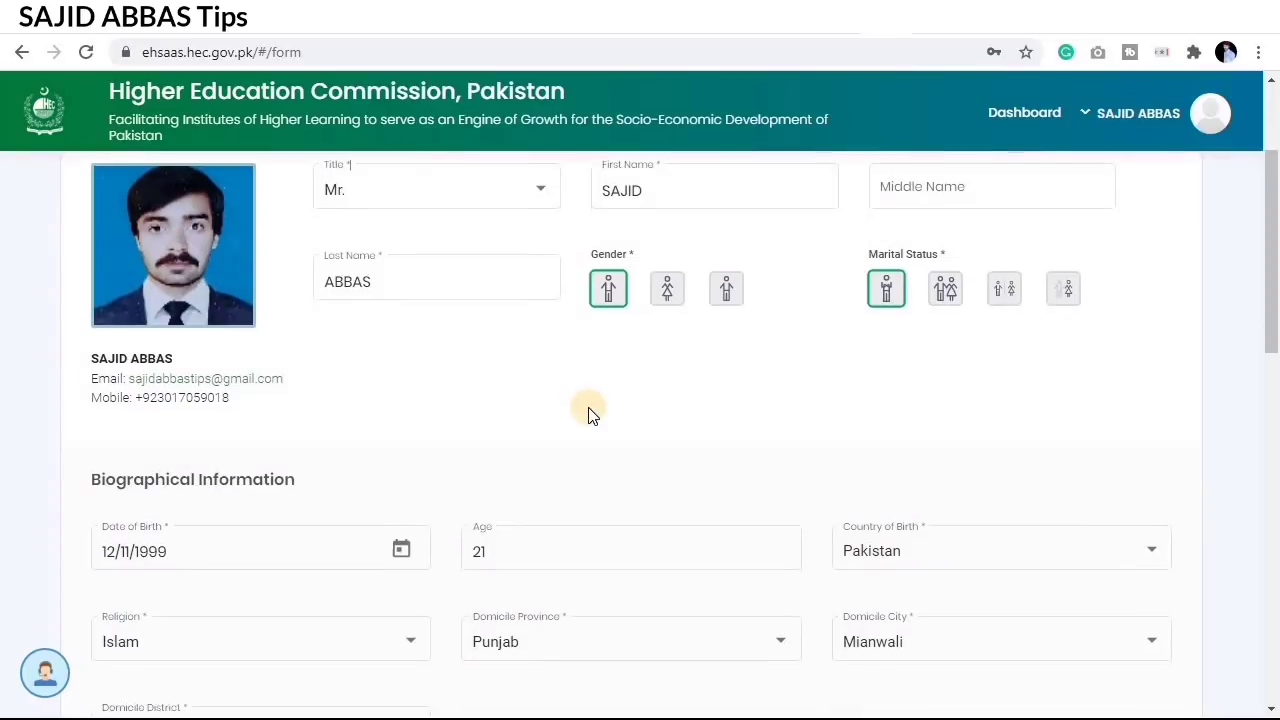
{"action": "scroll", "coordinate": [598, 418], "scroll_direction": "up", "scroll_amount": 1}
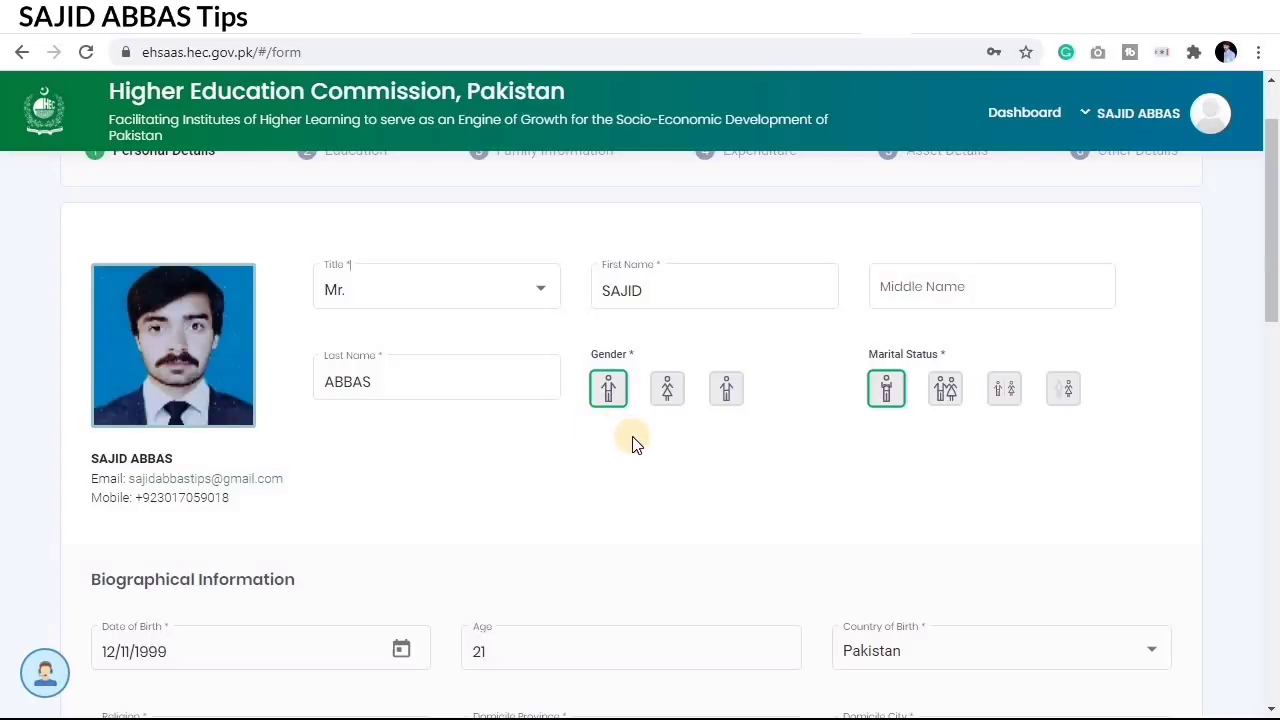
{"action": "scroll", "coordinate": [640, 453], "scroll_direction": "down", "scroll_amount": 1}
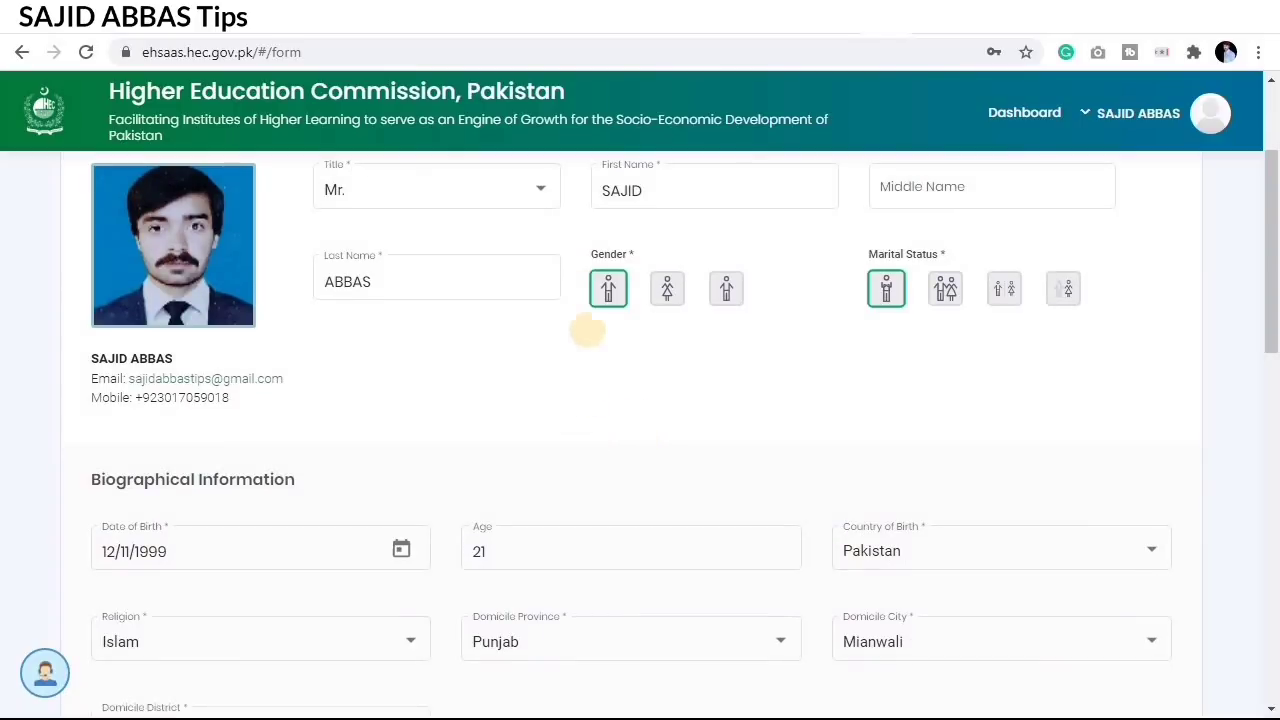
{"action": "left_click_drag", "start_coordinate": [772, 324], "coordinate": [778, 325]}
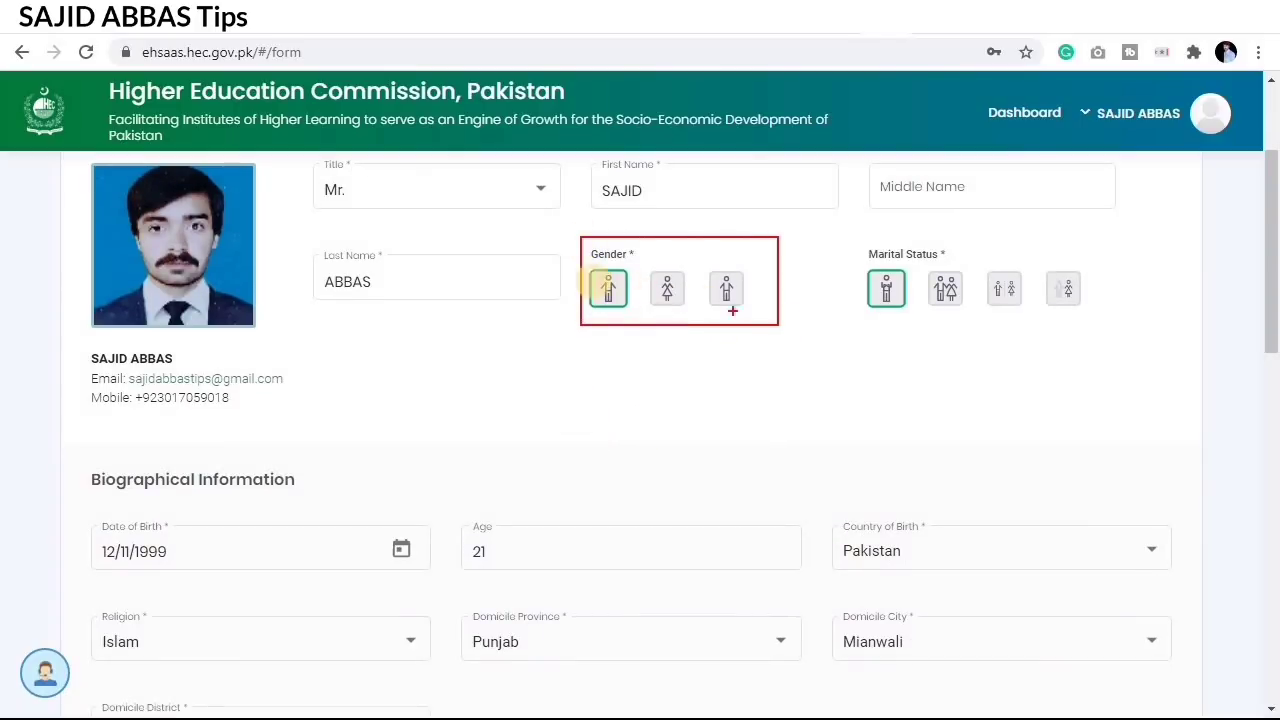
{"action": "left_click_drag", "start_coordinate": [580, 263], "coordinate": [638, 320]}
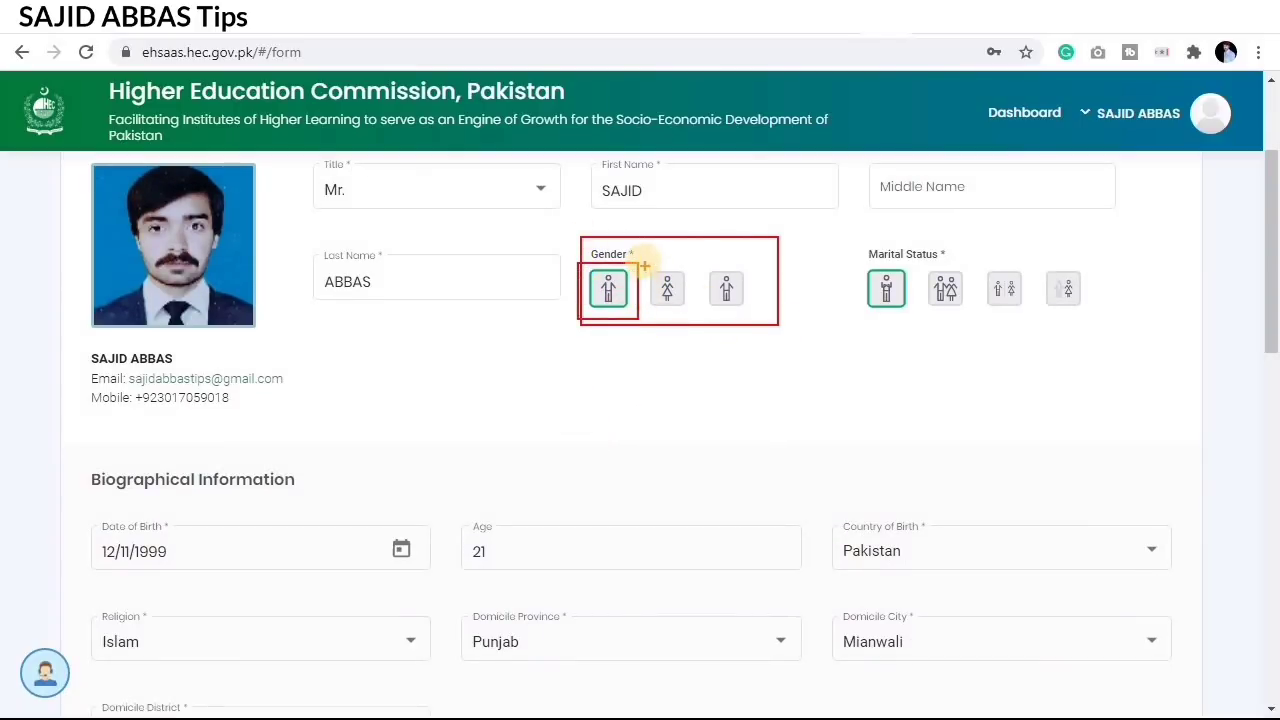
{"action": "left_click_drag", "start_coordinate": [643, 262], "coordinate": [688, 320]}
{"action": "left_click_drag", "start_coordinate": [700, 266], "coordinate": [749, 320]}
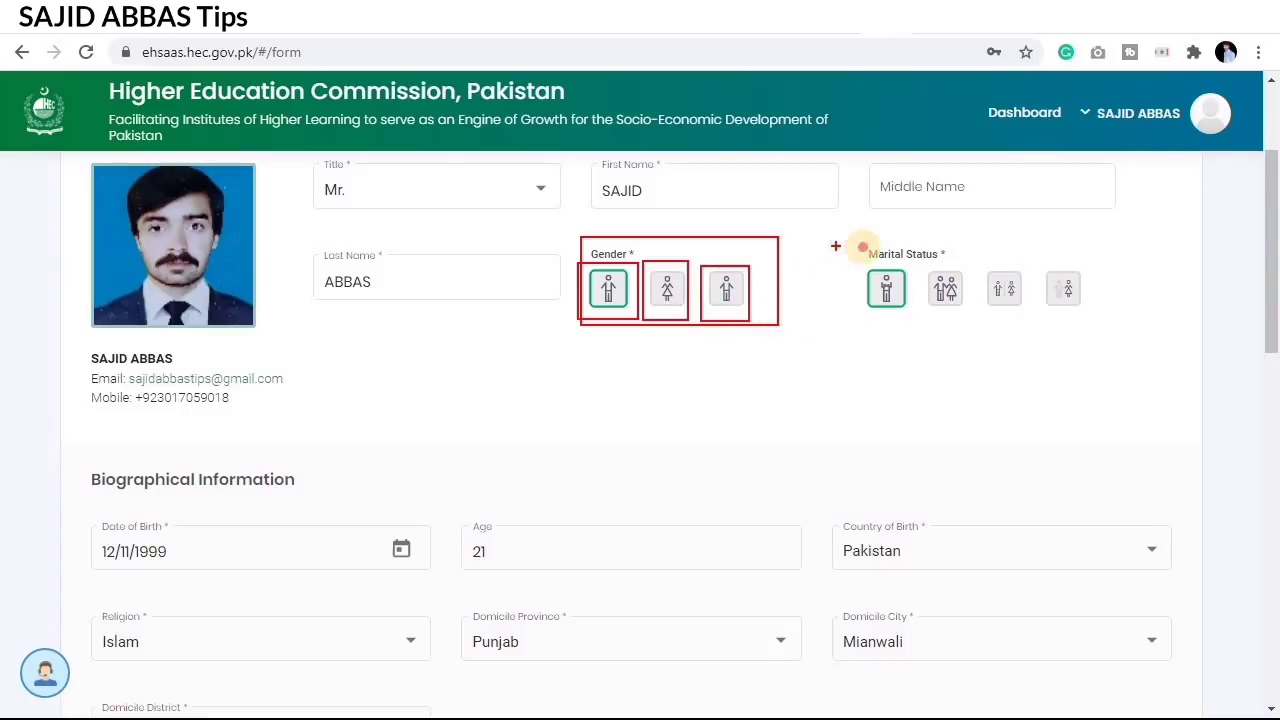
{"action": "left_click_drag", "start_coordinate": [838, 242], "coordinate": [1013, 295]}
{"action": "left_click_drag", "start_coordinate": [1099, 324], "coordinate": [1118, 322]}
{"action": "left_click_drag", "start_coordinate": [855, 262], "coordinate": [917, 318]}
{"action": "left_click_drag", "start_coordinate": [920, 270], "coordinate": [968, 324]}
{"action": "mouse_move", "coordinate": [980, 264]}
{"action": "left_mouse_down"}
{"action": "mouse_move", "coordinate": [1000, 306]}
{"action": "mouse_move", "coordinate": [1031, 318]}
{"action": "left_mouse_up"}
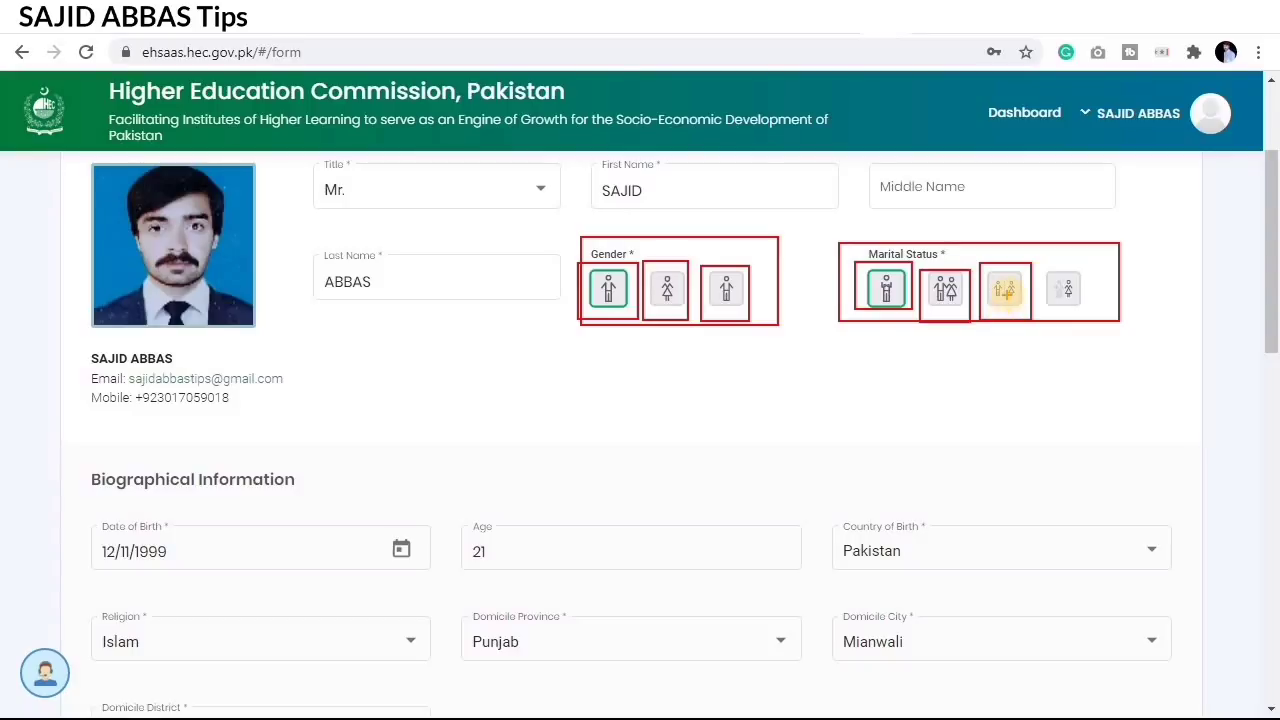
{"action": "left_click_drag", "start_coordinate": [1040, 260], "coordinate": [1094, 326]}
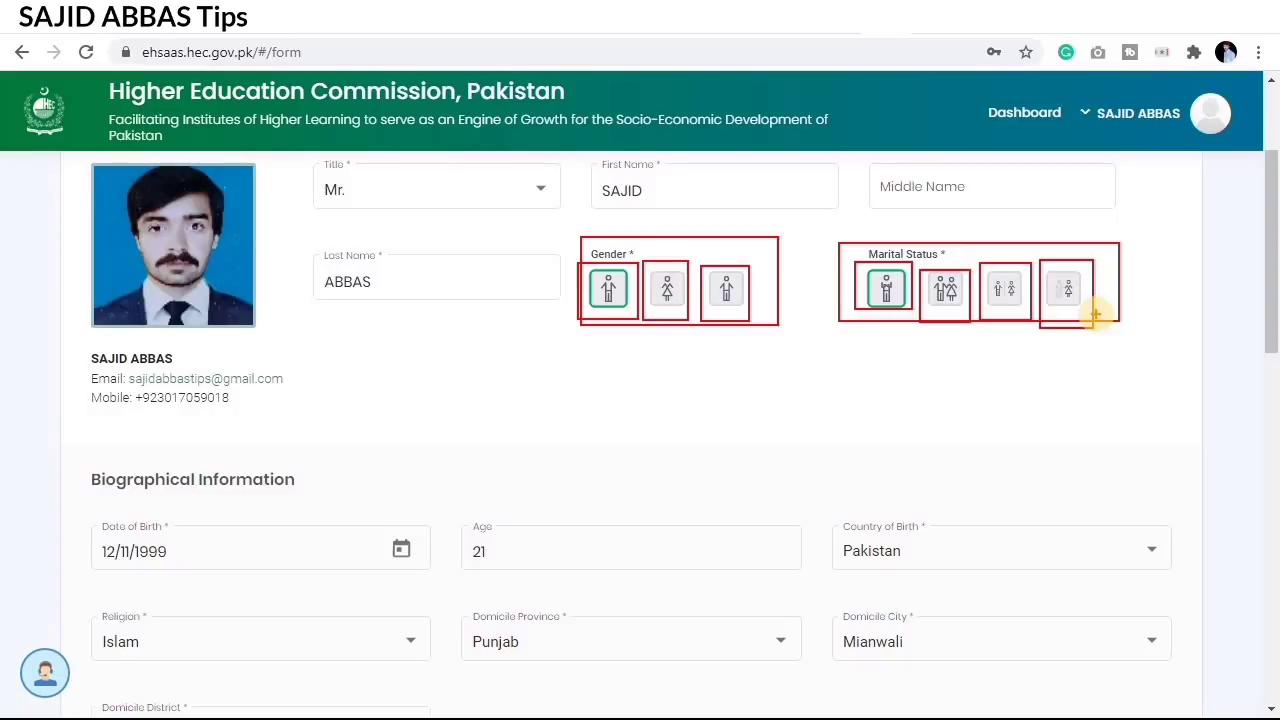
{"action": "scroll", "coordinate": [686, 403], "scroll_direction": "down", "scroll_amount": 1}
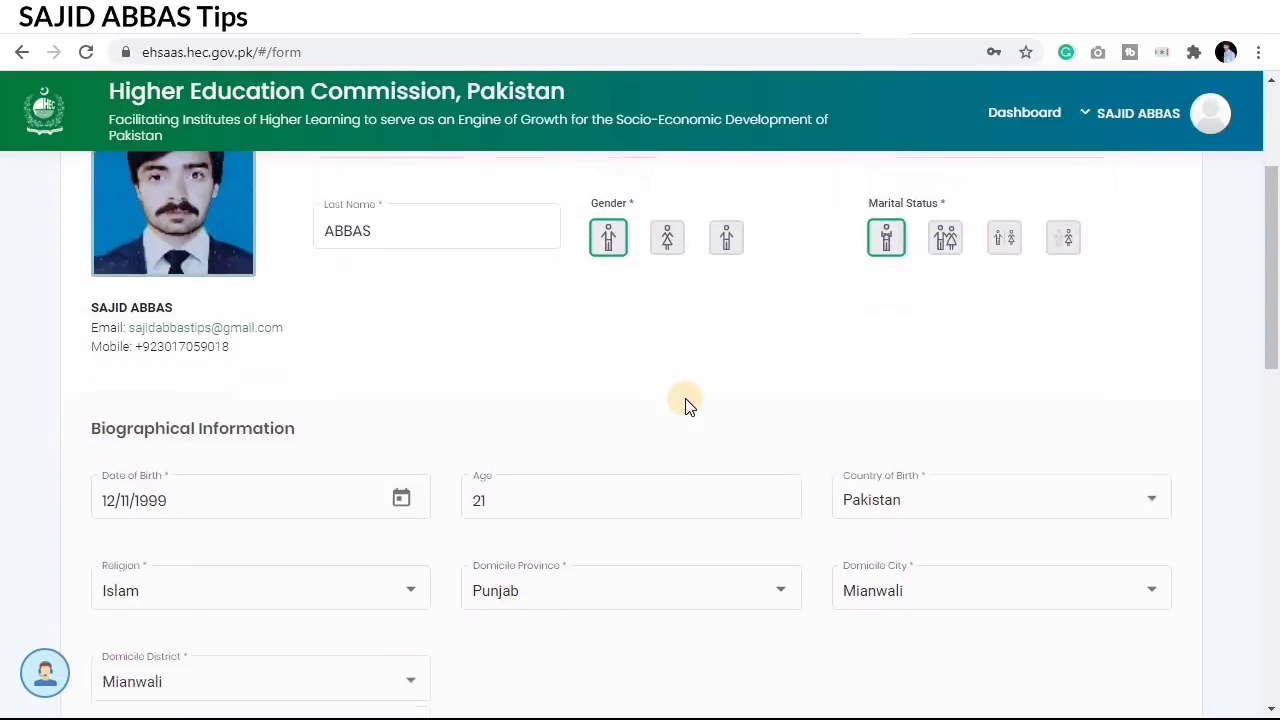
{"action": "scroll", "coordinate": [633, 418], "scroll_direction": "down", "scroll_amount": 1}
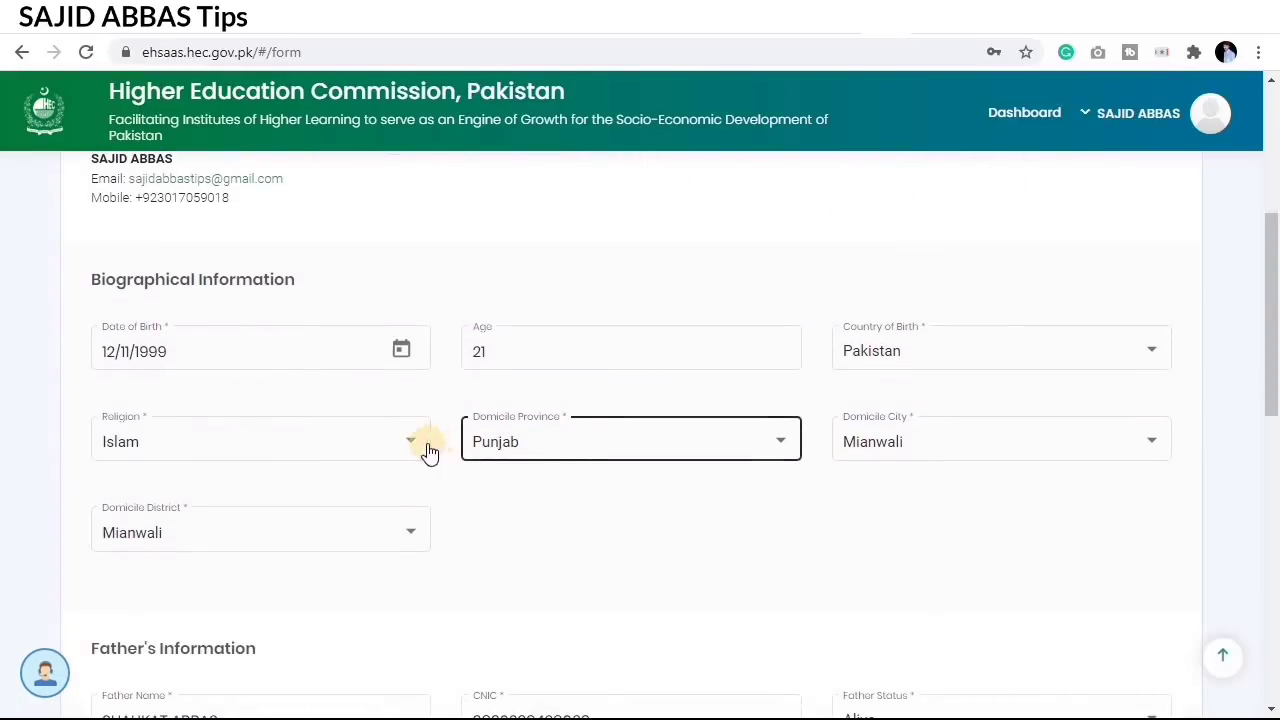
{"action": "mouse_move", "coordinate": [73, 313]}
{"action": "left_mouse_down"}
{"action": "mouse_move", "coordinate": [249, 368]}
{"action": "mouse_move", "coordinate": [438, 377]}
{"action": "left_mouse_up"}
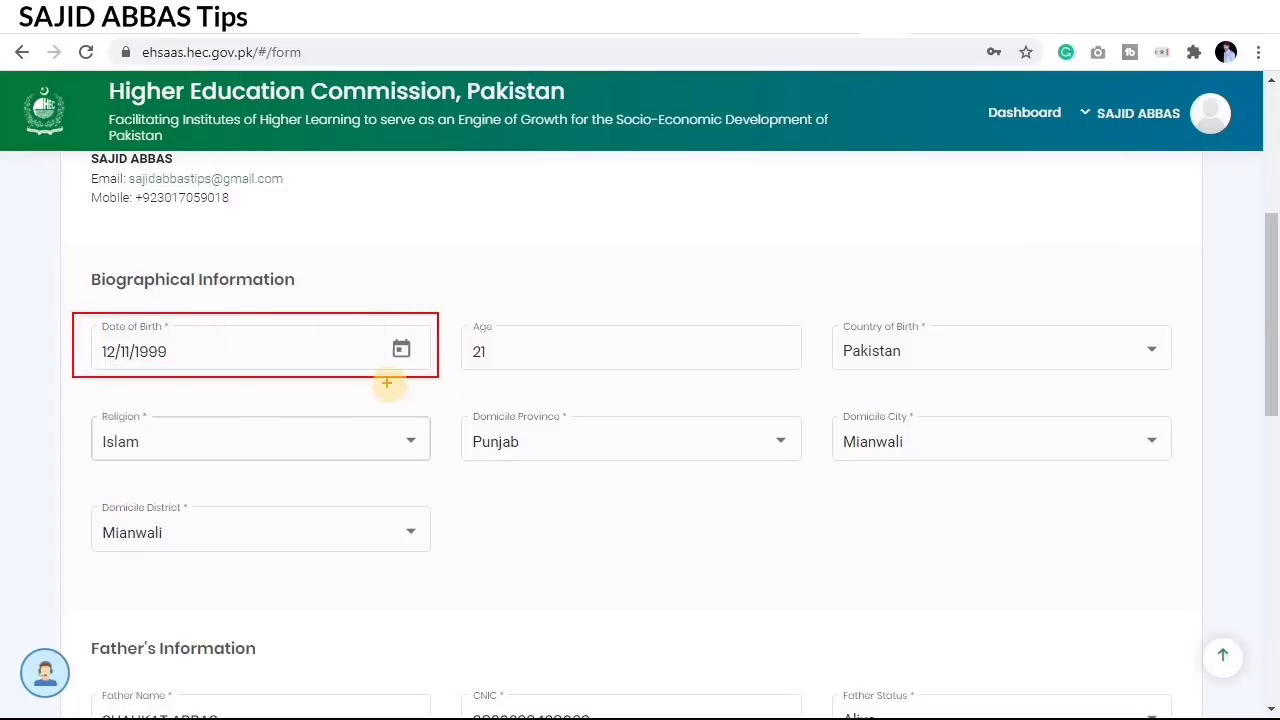
{"action": "mouse_move", "coordinate": [458, 316]}
{"action": "left_mouse_down"}
{"action": "mouse_move", "coordinate": [589, 363]}
{"action": "mouse_move", "coordinate": [811, 377]}
{"action": "left_mouse_up"}
{"action": "mouse_move", "coordinate": [831, 327]}
{"action": "left_mouse_down"}
{"action": "mouse_move", "coordinate": [920, 363]}
{"action": "mouse_move", "coordinate": [1025, 356]}
{"action": "mouse_move", "coordinate": [1173, 378]}
{"action": "left_mouse_up"}
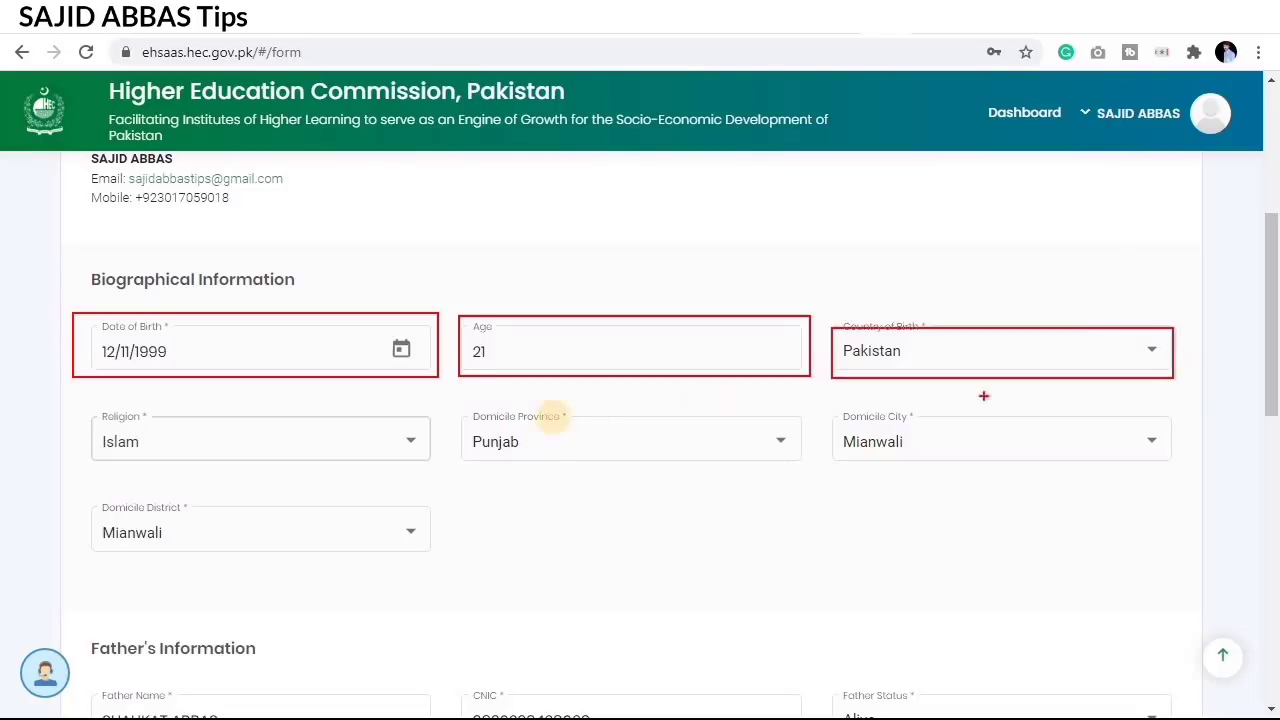
{"action": "left_click_drag", "start_coordinate": [80, 412], "coordinate": [432, 467]}
{"action": "left_click_drag", "start_coordinate": [451, 406], "coordinate": [601, 455]}
{"action": "left_click_drag", "start_coordinate": [712, 461], "coordinate": [810, 467]}
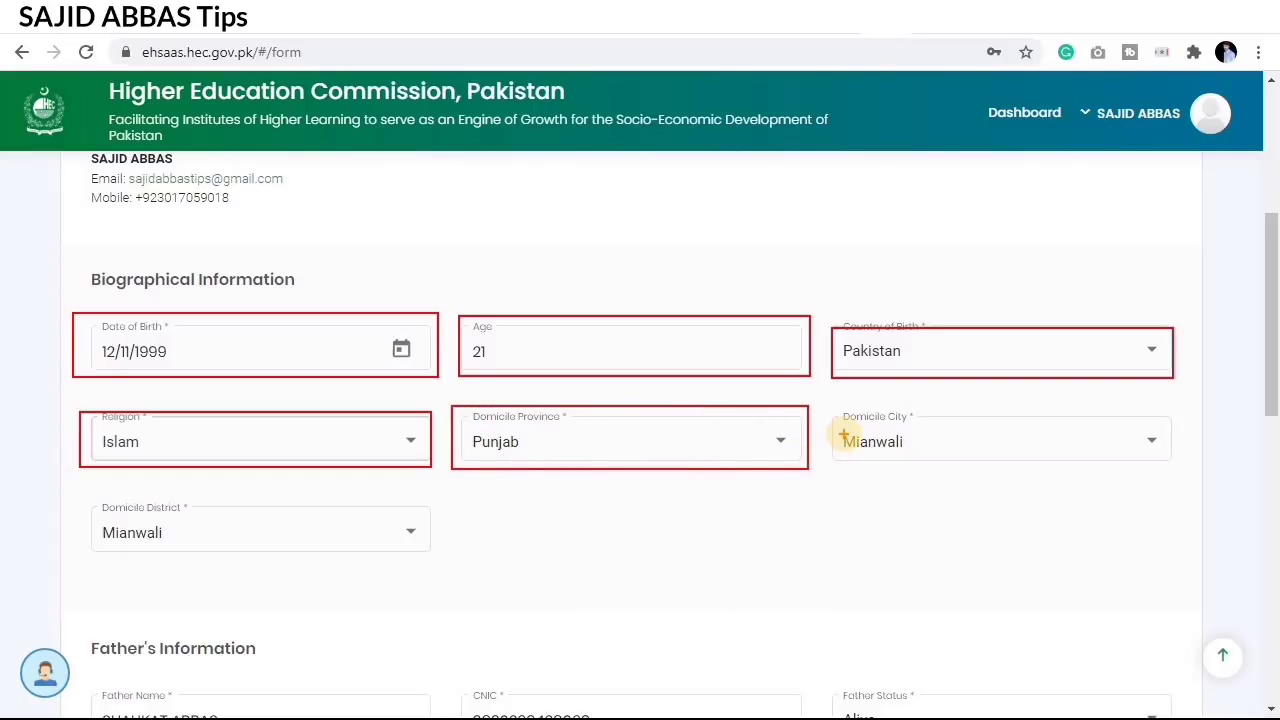
{"action": "mouse_move", "coordinate": [838, 407]}
{"action": "left_mouse_down"}
{"action": "mouse_move", "coordinate": [1029, 463]}
{"action": "mouse_move", "coordinate": [1184, 472]}
{"action": "left_mouse_up"}
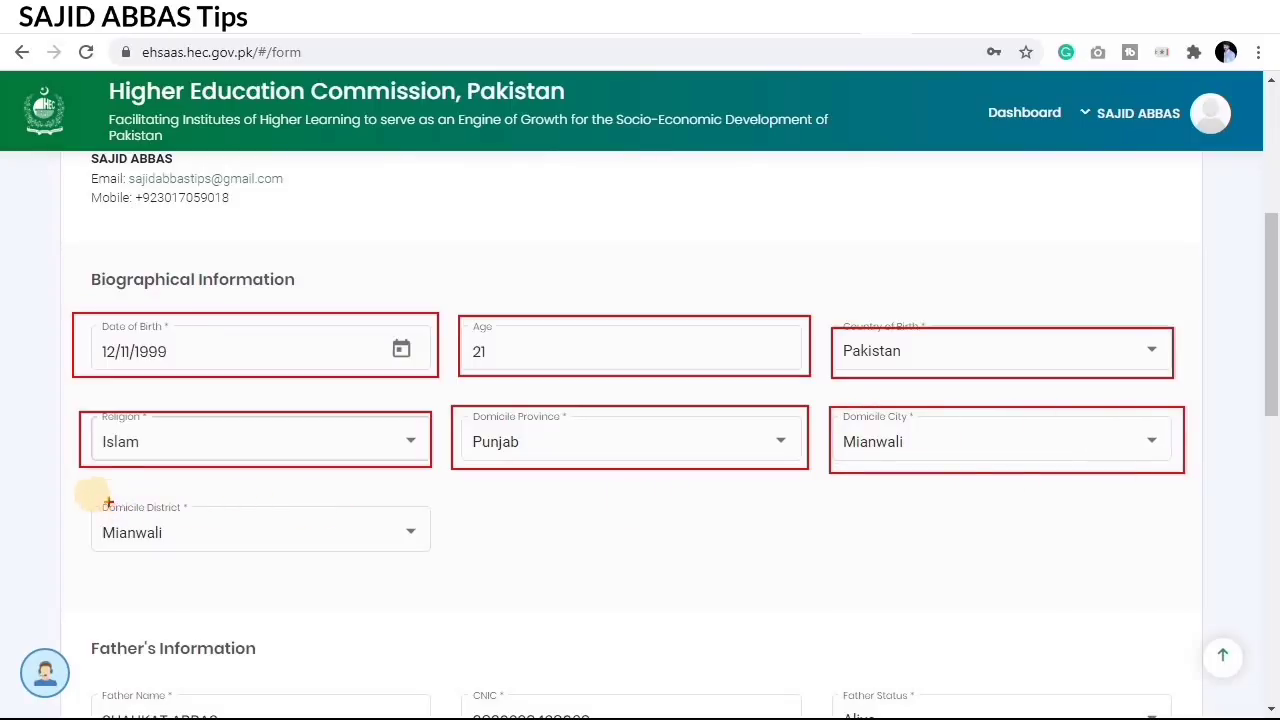
{"action": "mouse_move", "coordinate": [77, 494]}
{"action": "left_mouse_down"}
{"action": "mouse_move", "coordinate": [289, 551]}
{"action": "mouse_move", "coordinate": [451, 563]}
{"action": "left_mouse_up"}
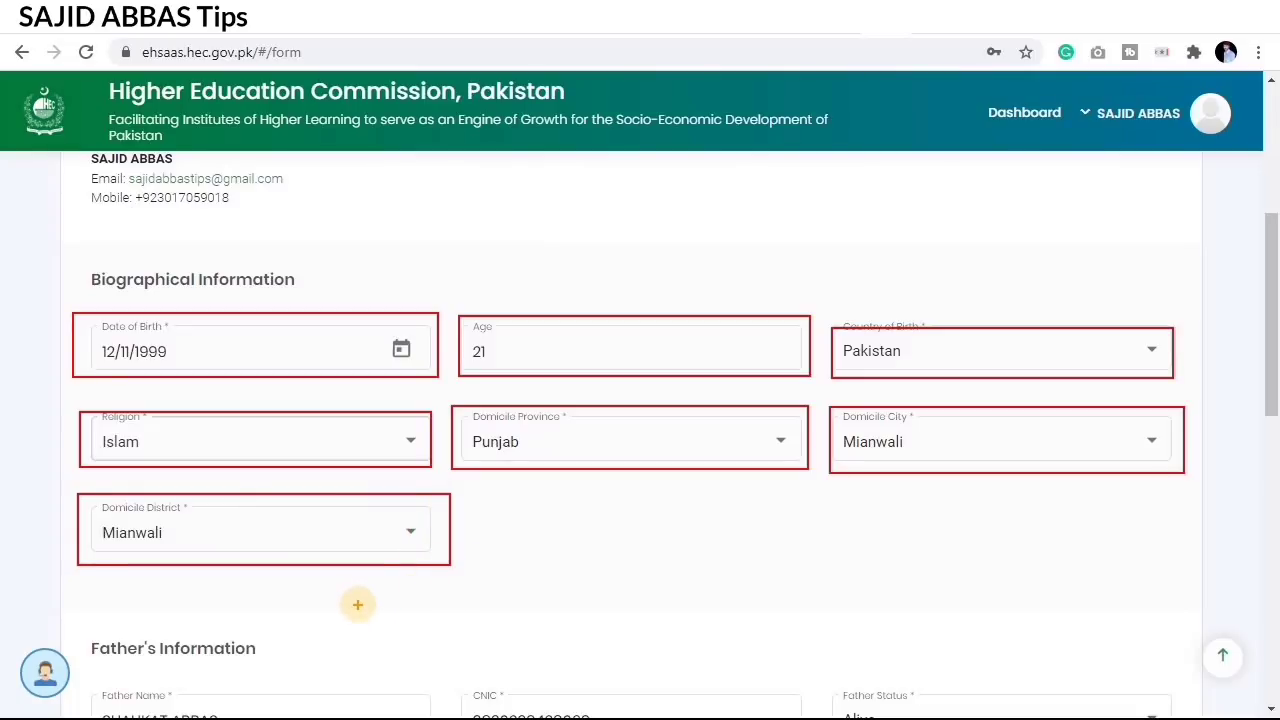
{"action": "key", "text": "Escape"}
{"action": "scroll", "coordinate": [483, 490], "scroll_direction": "down", "scroll_amount": 3}
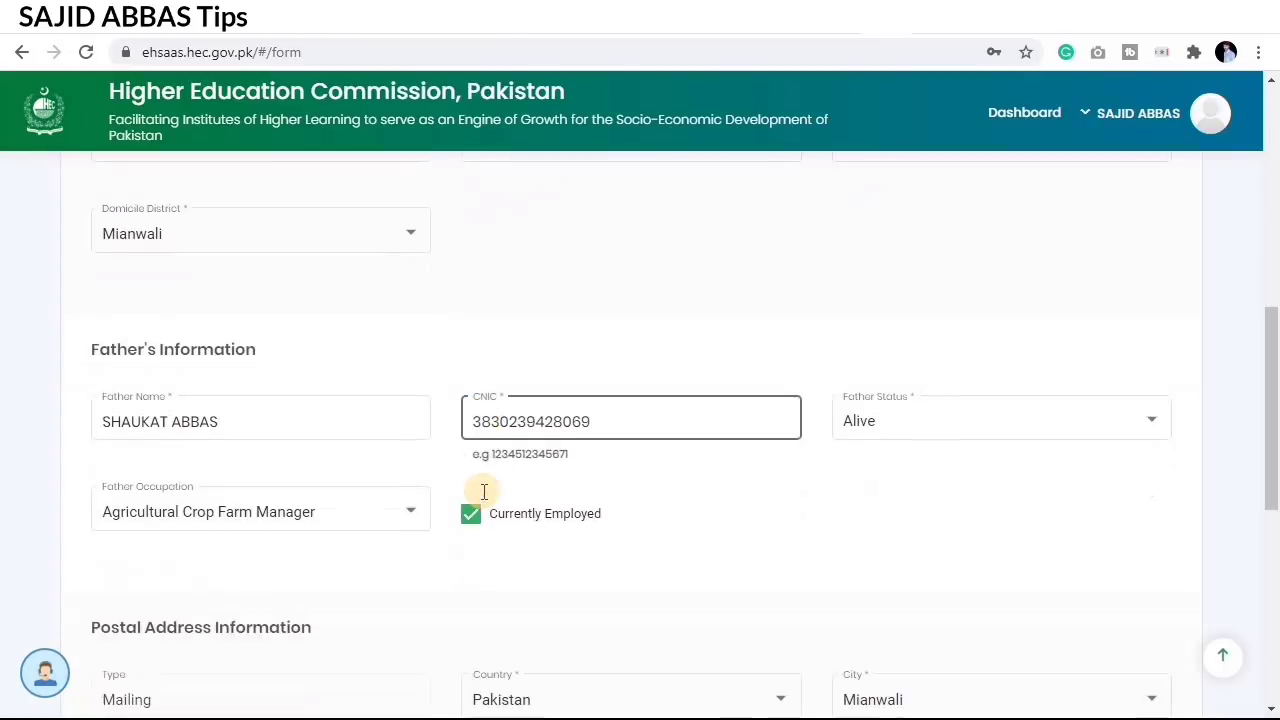
{"action": "scroll", "coordinate": [483, 491], "scroll_direction": "down", "scroll_amount": 1}
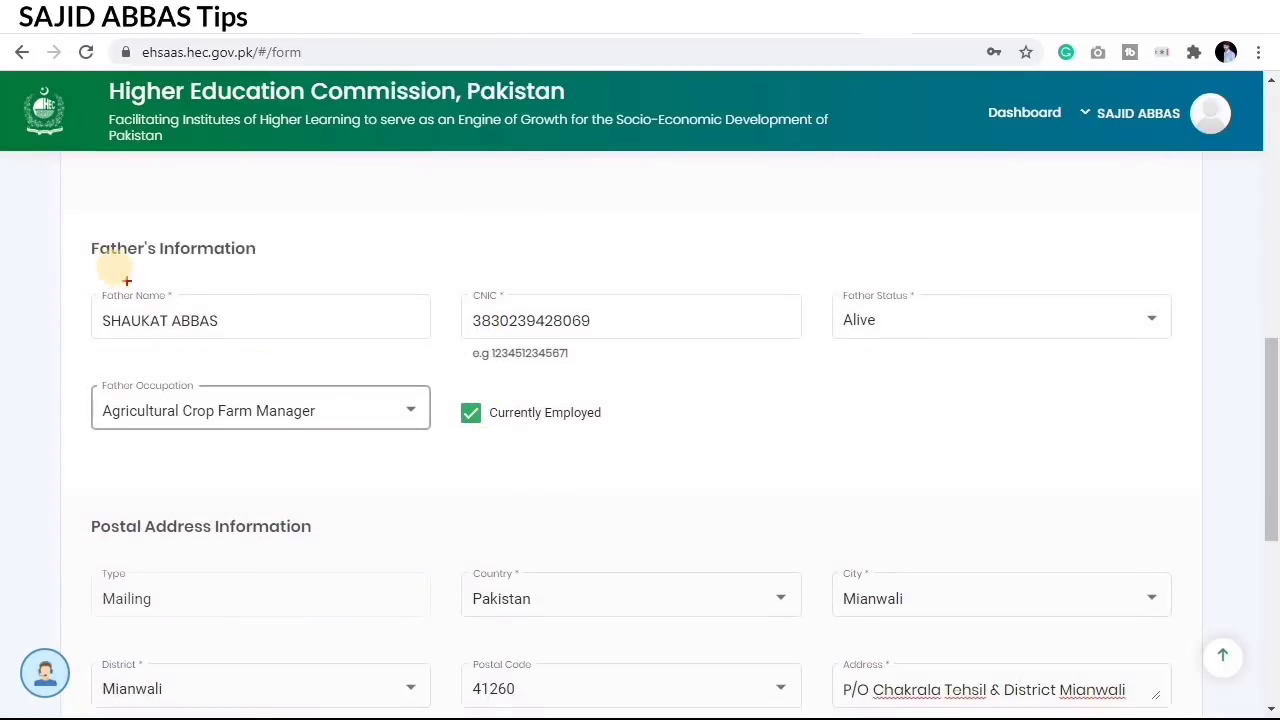
{"action": "mouse_move", "coordinate": [83, 288]}
{"action": "left_mouse_down"}
{"action": "mouse_move", "coordinate": [234, 371]}
{"action": "mouse_move", "coordinate": [433, 345]}
{"action": "left_mouse_up"}
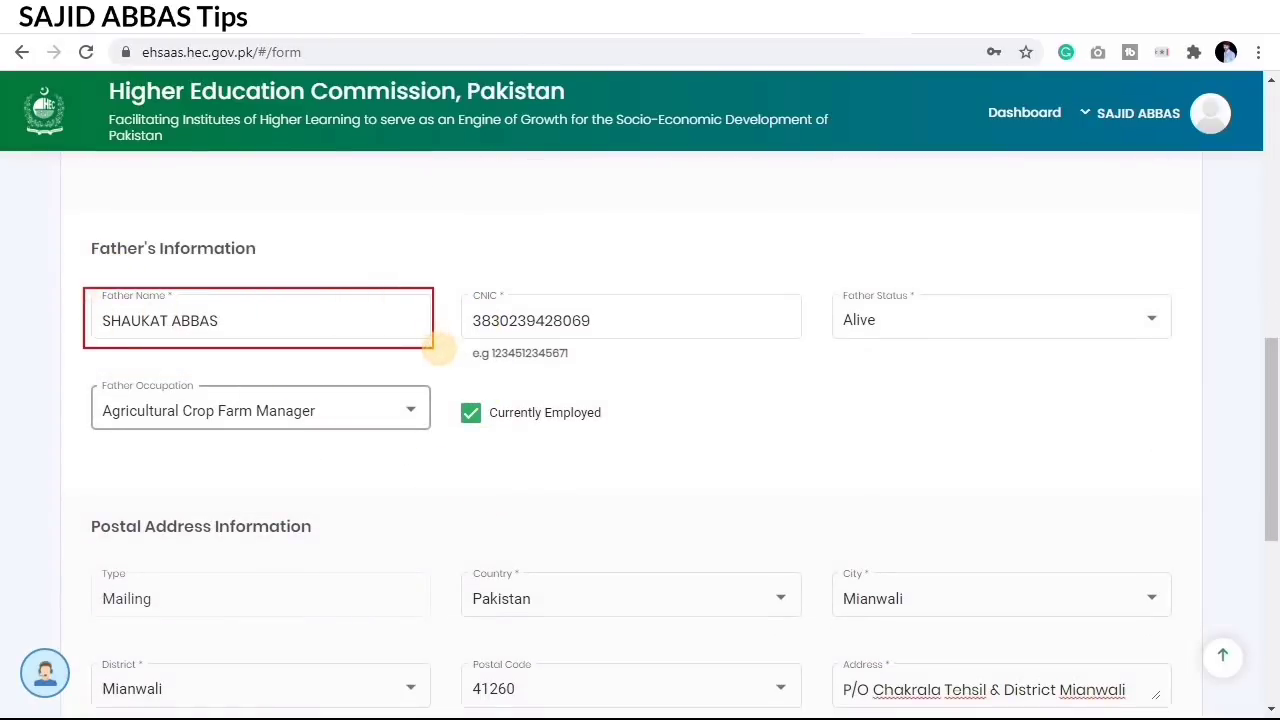
{"action": "mouse_move", "coordinate": [453, 282]}
{"action": "left_mouse_down"}
{"action": "mouse_move", "coordinate": [631, 354]}
{"action": "mouse_move", "coordinate": [806, 346]}
{"action": "left_mouse_up"}
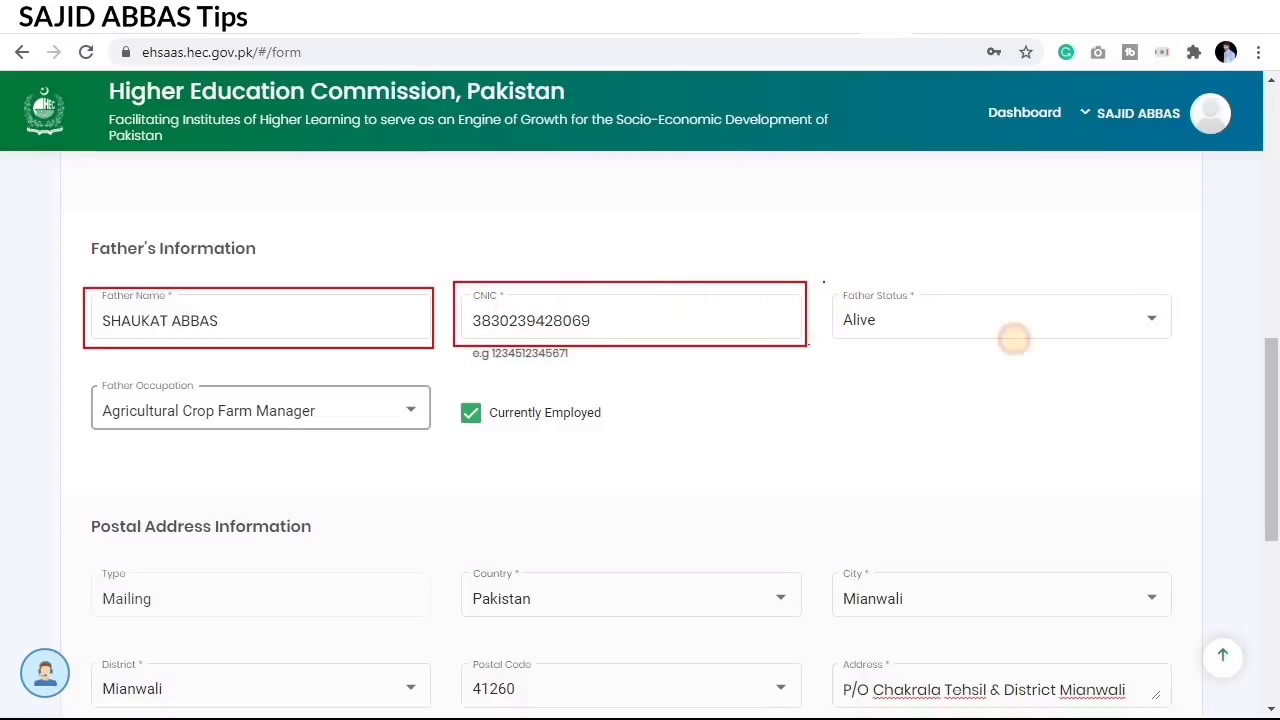
{"action": "mouse_move", "coordinate": [1013, 340]}
{"action": "left_mouse_down"}
{"action": "mouse_move", "coordinate": [1169, 334]}
{"action": "mouse_move", "coordinate": [1187, 346]}
{"action": "left_mouse_up"}
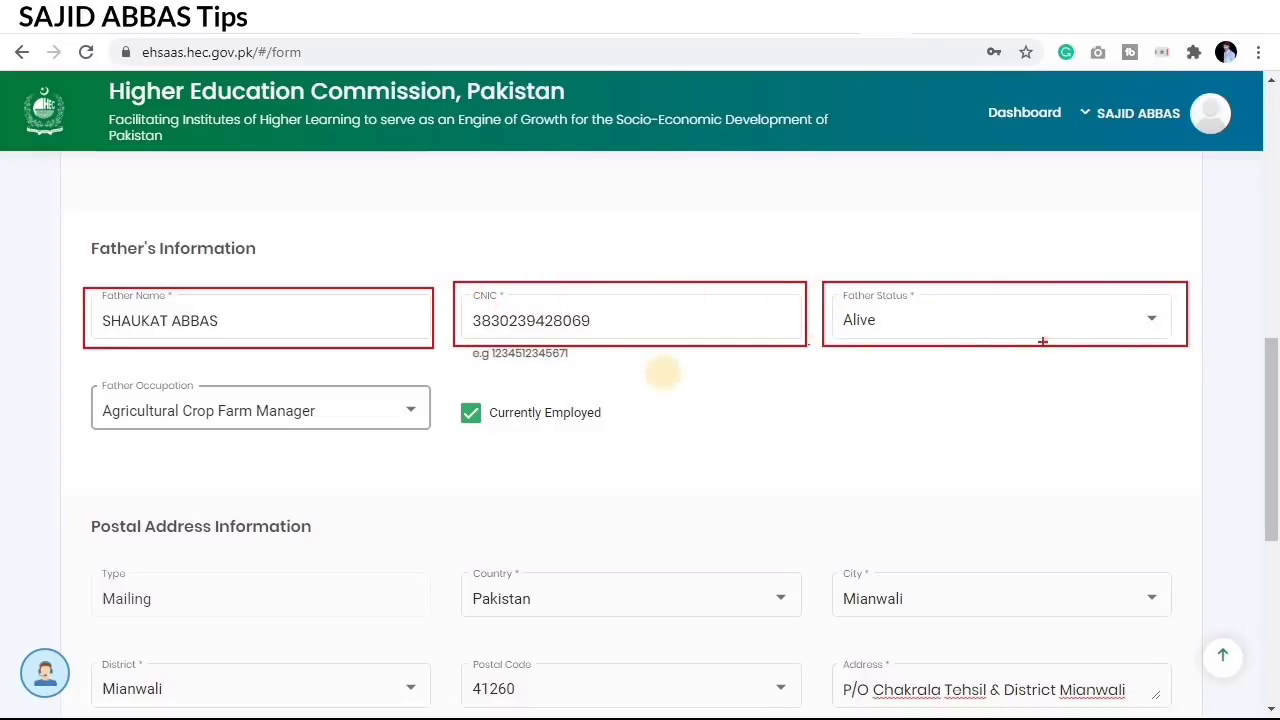
{"action": "mouse_move", "coordinate": [60, 377]}
{"action": "left_mouse_down"}
{"action": "mouse_move", "coordinate": [449, 447]}
{"action": "mouse_move", "coordinate": [438, 445]}
{"action": "left_mouse_up"}
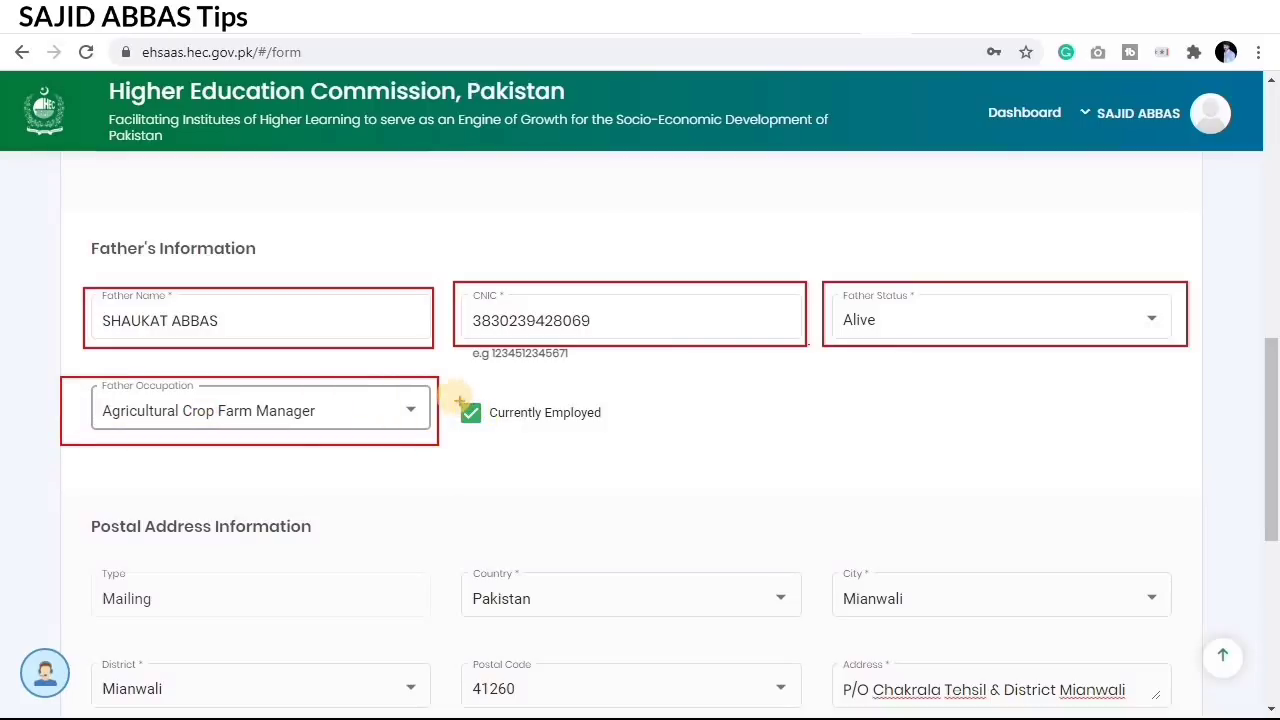
{"action": "mouse_move", "coordinate": [448, 394]}
{"action": "left_mouse_down"}
{"action": "mouse_move", "coordinate": [486, 429]}
{"action": "mouse_move", "coordinate": [618, 437]}
{"action": "left_mouse_up"}
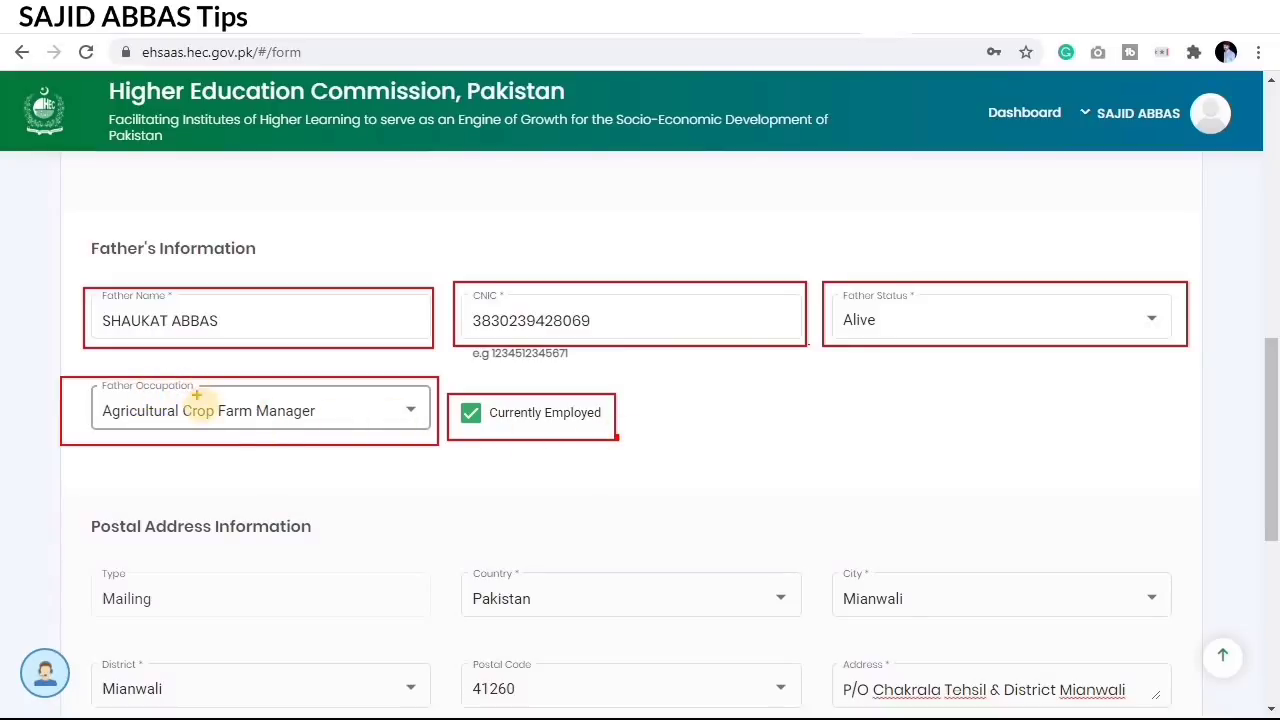
{"action": "left_click", "coordinate": [395, 425]}
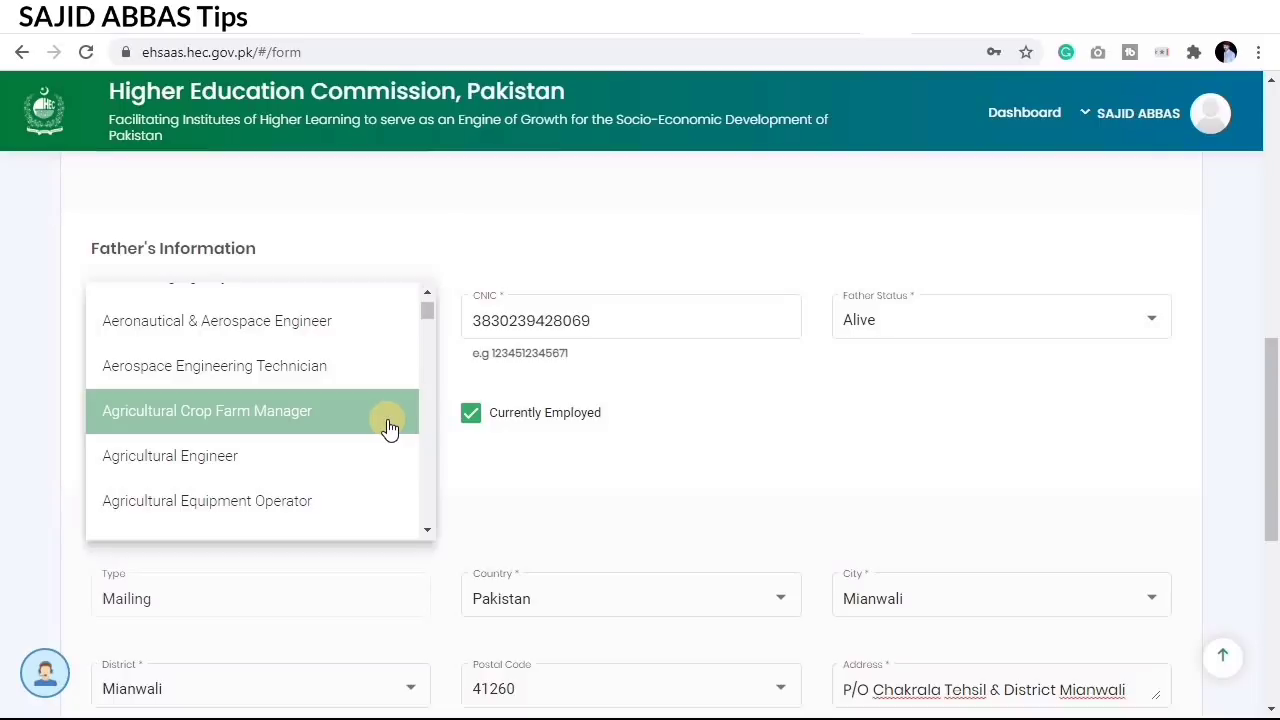
{"action": "left_click", "coordinate": [382, 428]}
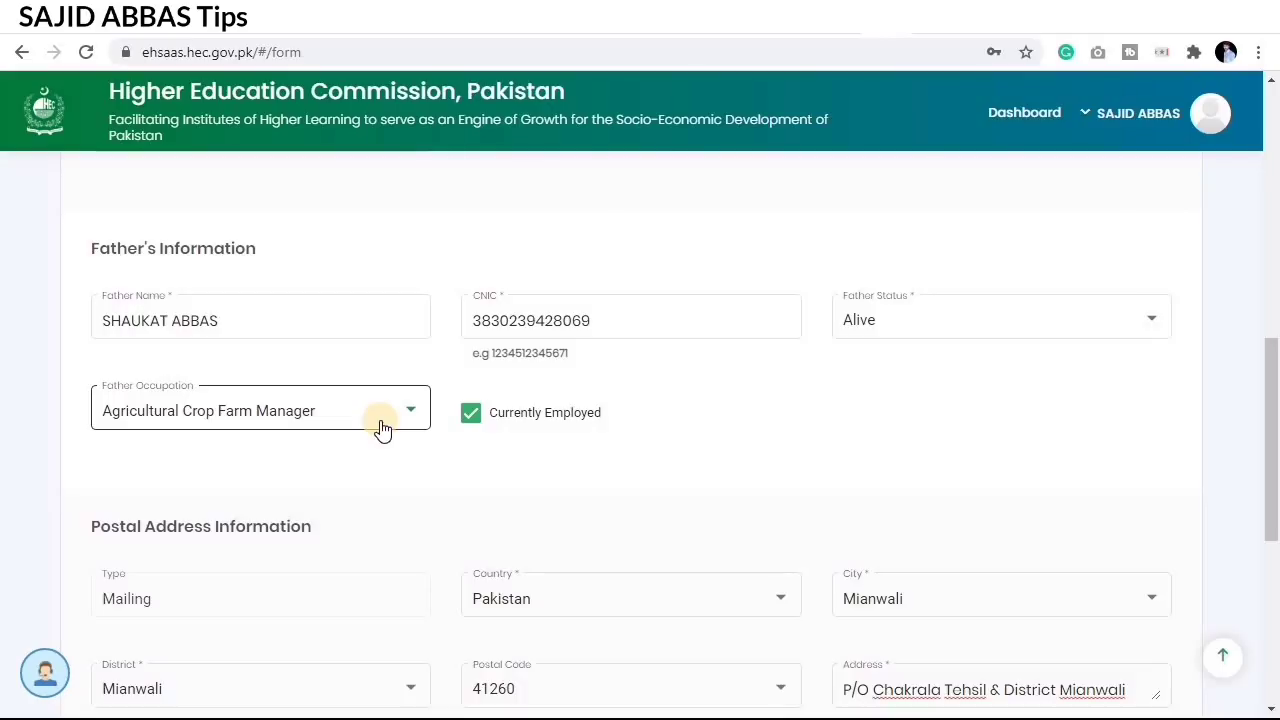
{"action": "left_click", "coordinate": [399, 484]}
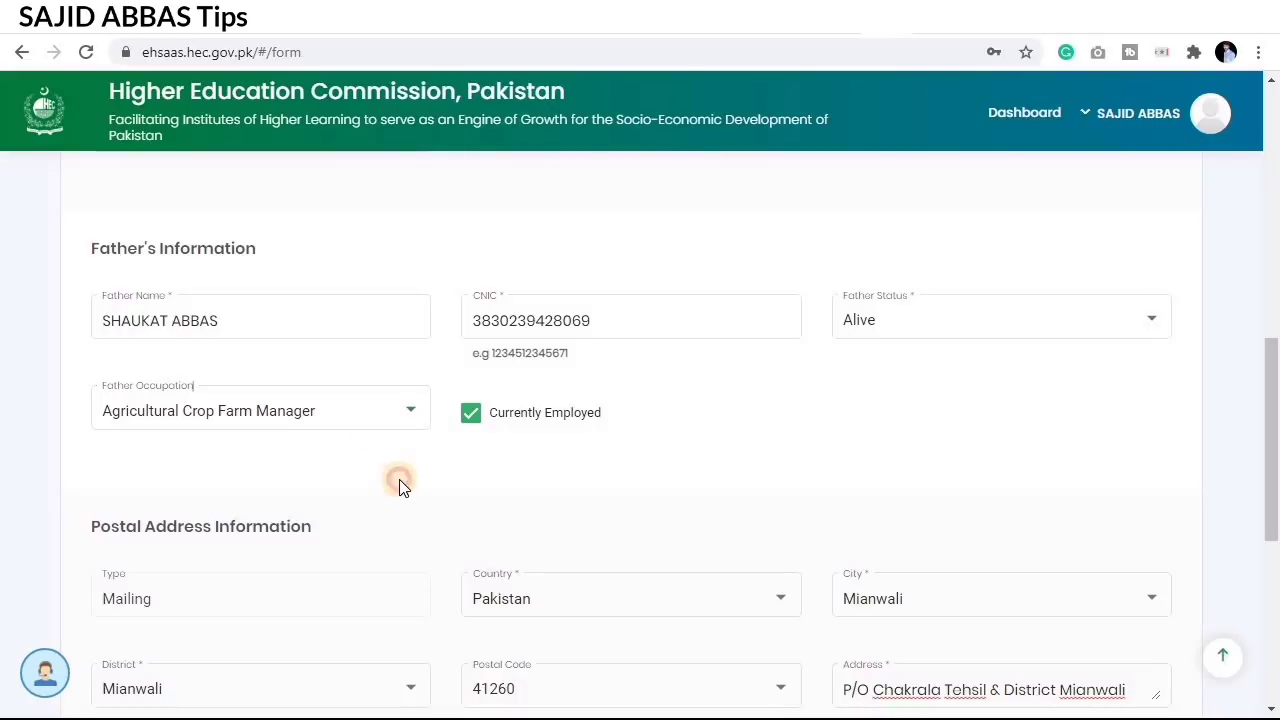
{"action": "scroll", "coordinate": [395, 481], "scroll_direction": "down", "scroll_amount": 1}
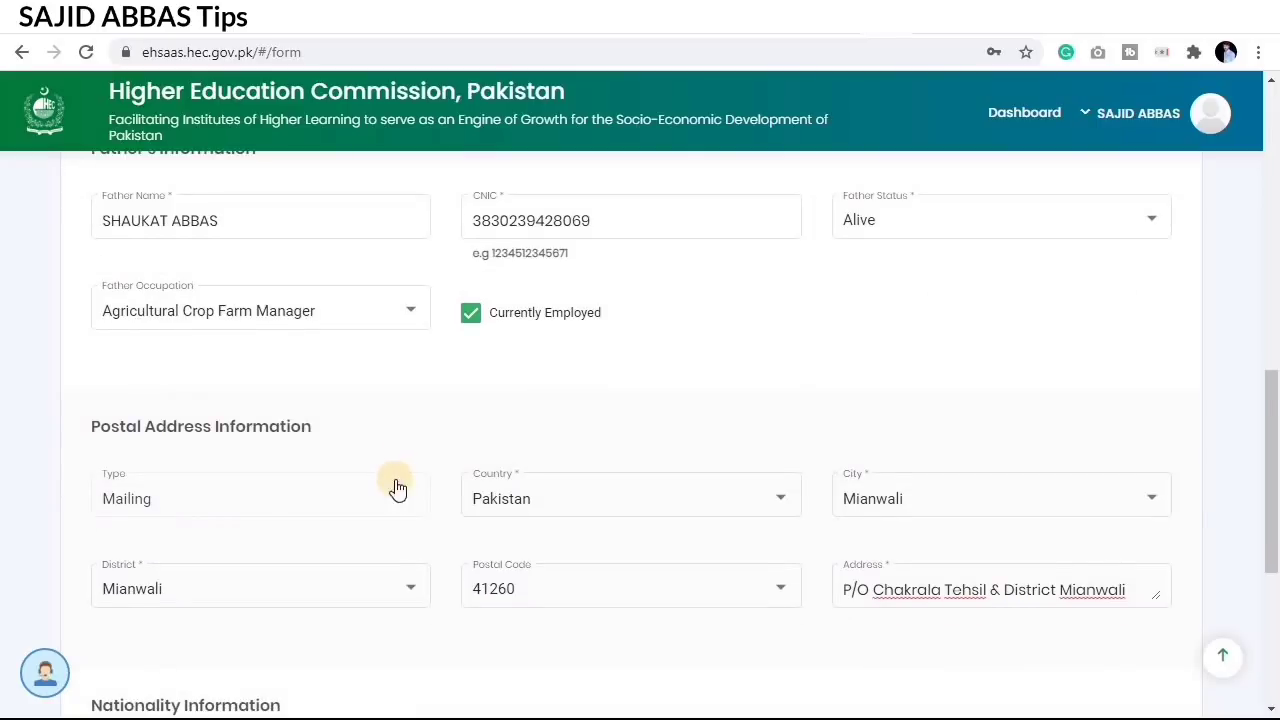
{"action": "scroll", "coordinate": [398, 487], "scroll_direction": "down", "scroll_amount": 1}
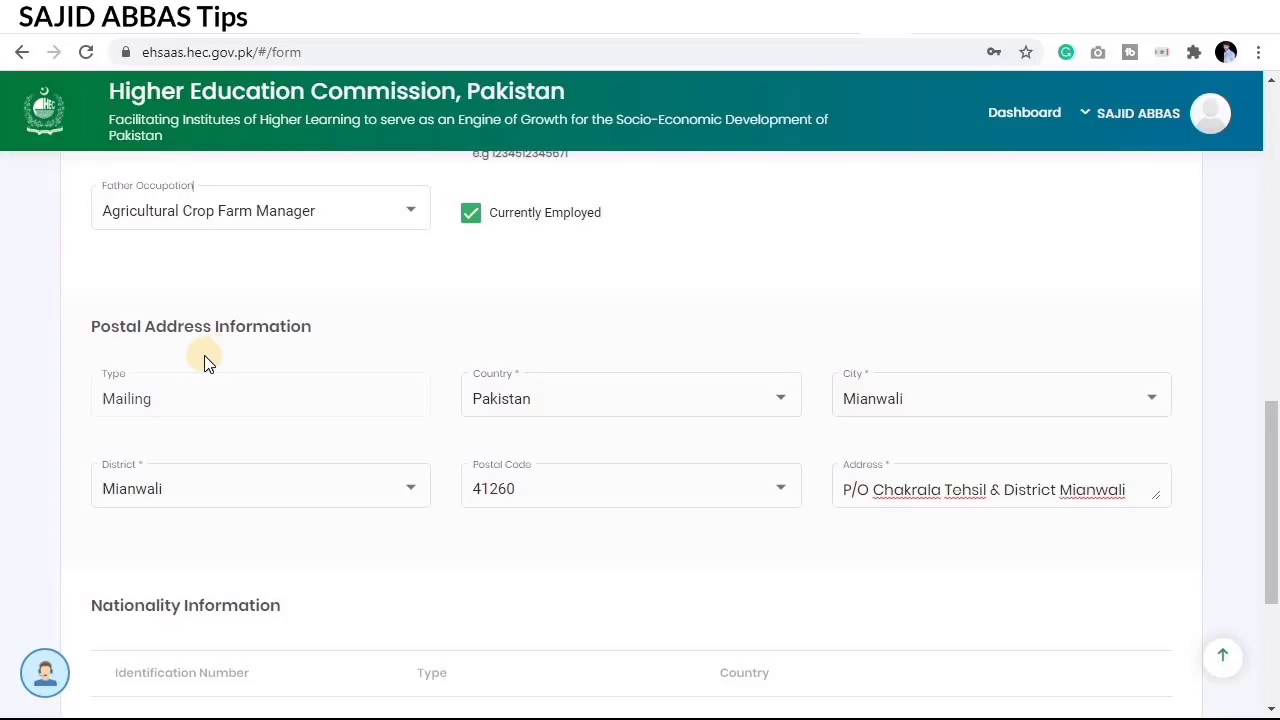
{"action": "scroll", "coordinate": [254, 395], "scroll_direction": "down", "scroll_amount": 1}
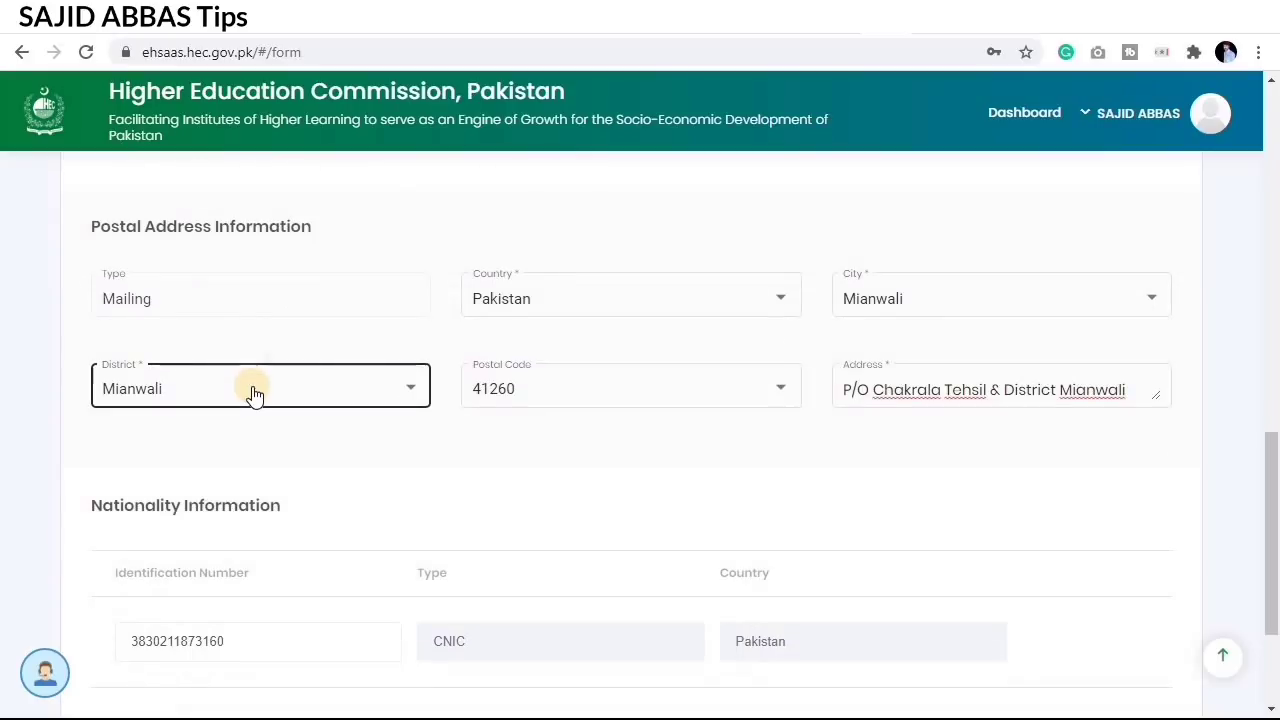
{"action": "scroll", "coordinate": [254, 395], "scroll_direction": "up", "scroll_amount": 1}
{"action": "mouse_move", "coordinate": [87, 365]}
{"action": "left_mouse_down"}
{"action": "mouse_move", "coordinate": [194, 409]}
{"action": "mouse_move", "coordinate": [350, 427]}
{"action": "mouse_move", "coordinate": [380, 412]}
{"action": "left_mouse_up"}
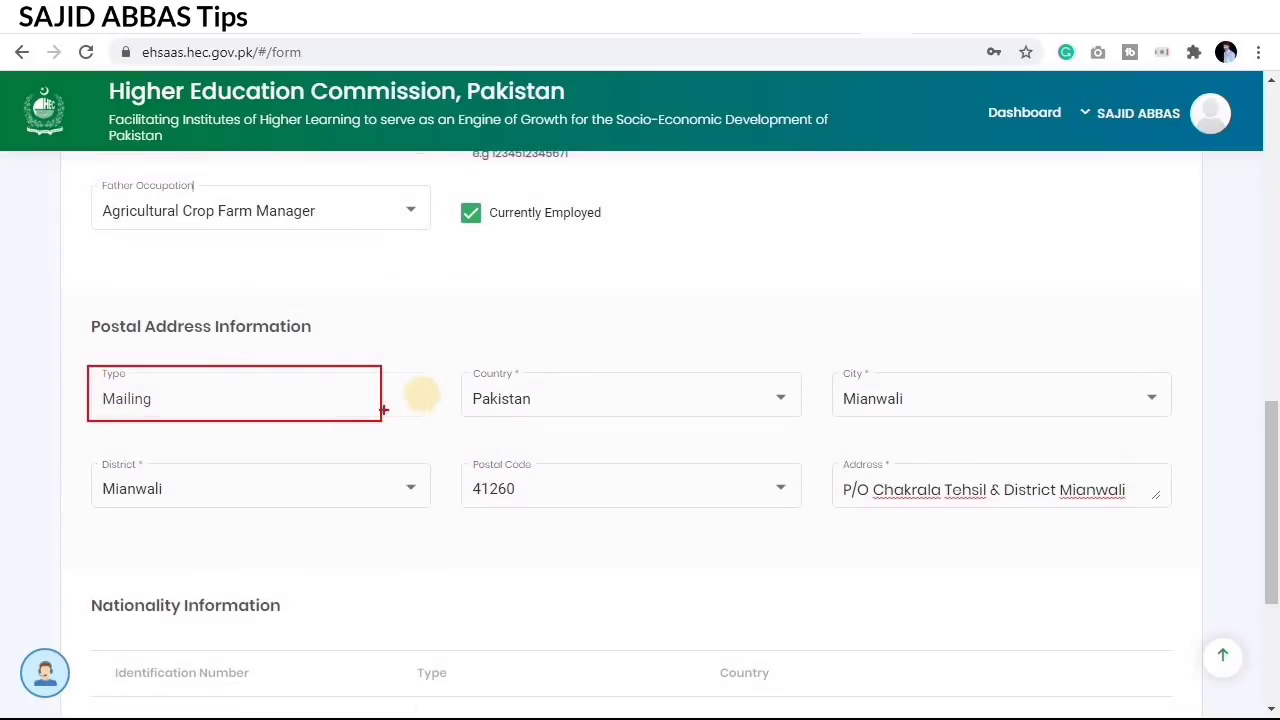
{"action": "mouse_move", "coordinate": [447, 358]}
{"action": "left_mouse_down"}
{"action": "mouse_move", "coordinate": [480, 384]}
{"action": "mouse_move", "coordinate": [809, 429]}
{"action": "left_mouse_up"}
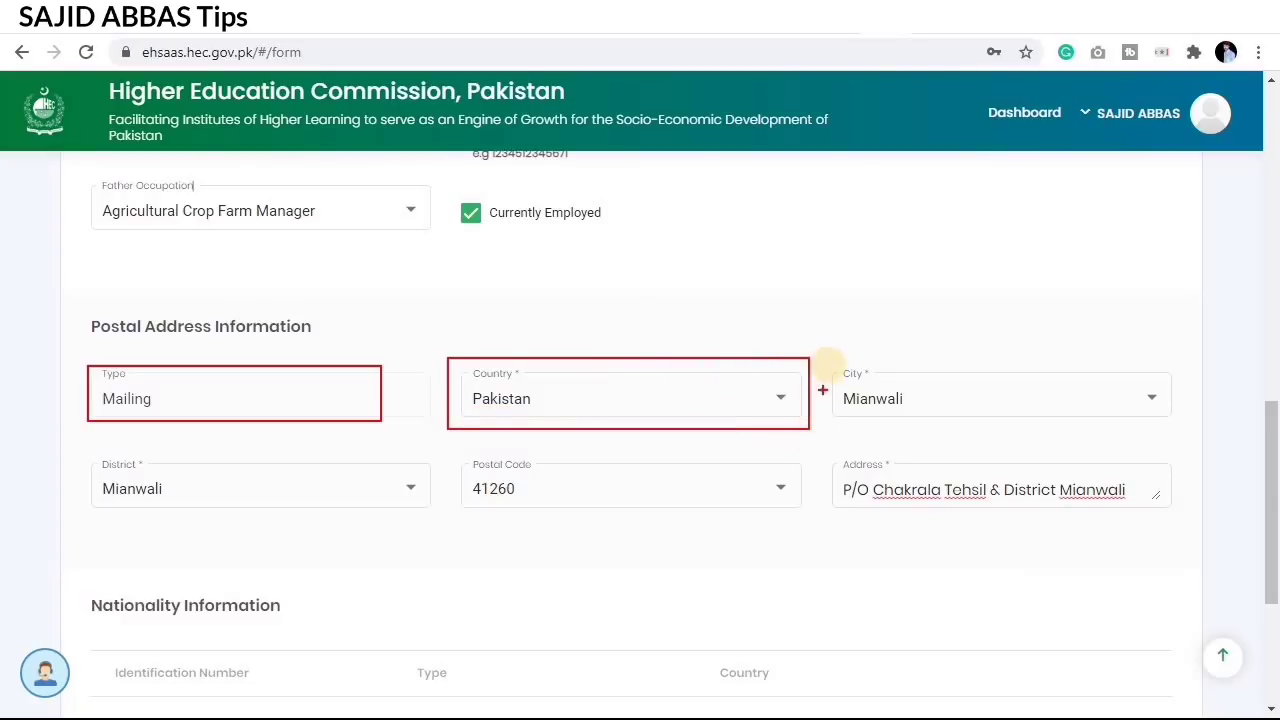
{"action": "left_click_drag", "start_coordinate": [828, 360], "coordinate": [872, 394]}
{"action": "left_click_drag", "start_coordinate": [1018, 431], "coordinate": [1200, 419]}
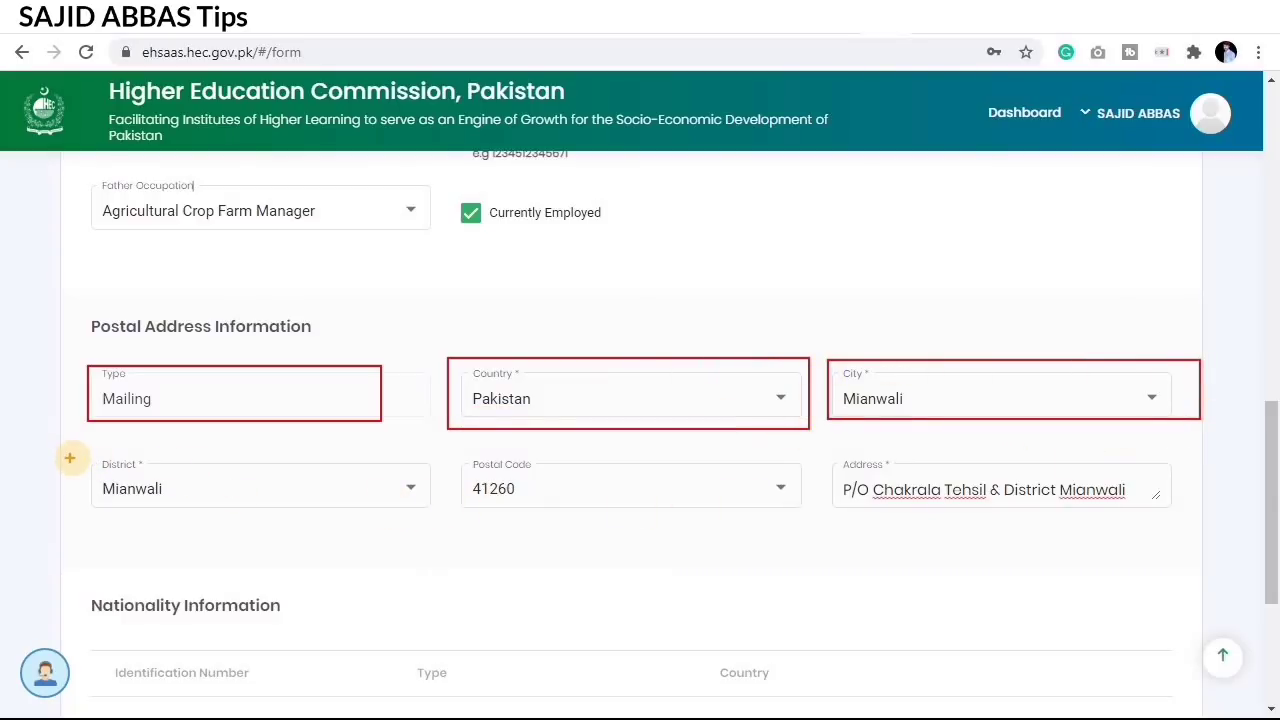
{"action": "mouse_move", "coordinate": [74, 454]}
{"action": "left_mouse_down"}
{"action": "mouse_move", "coordinate": [125, 486]}
{"action": "mouse_move", "coordinate": [471, 532]}
{"action": "mouse_move", "coordinate": [437, 521]}
{"action": "left_mouse_up"}
{"action": "mouse_move", "coordinate": [453, 449]}
{"action": "left_mouse_down"}
{"action": "mouse_move", "coordinate": [706, 543]}
{"action": "mouse_move", "coordinate": [818, 537]}
{"action": "left_mouse_up"}
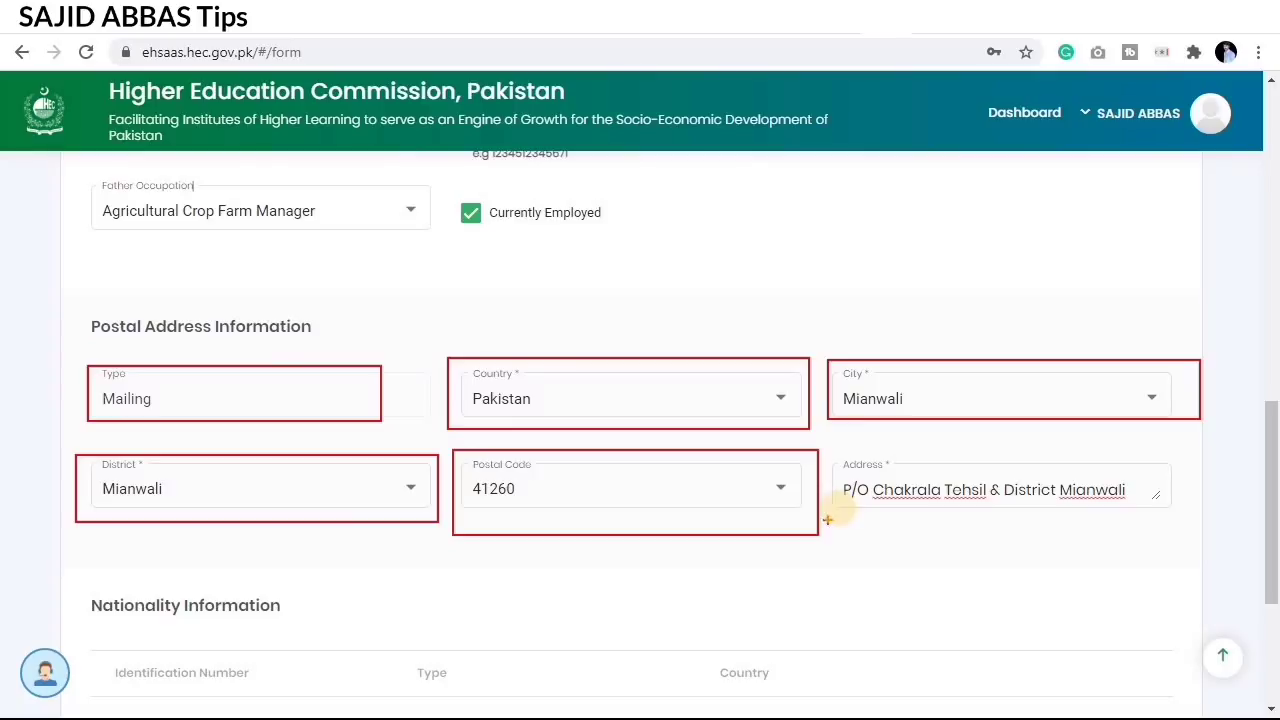
{"action": "left_click", "coordinate": [566, 489]}
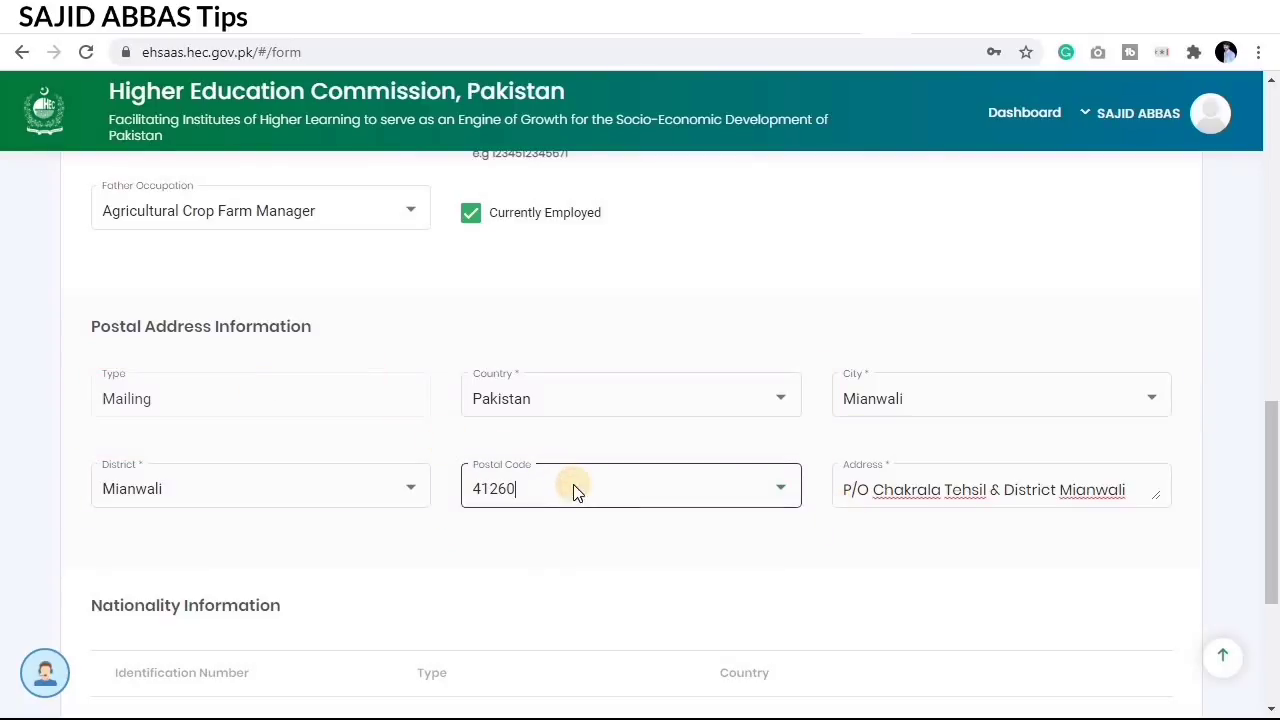
{"action": "left_click", "coordinate": [575, 490]}
{"action": "left_click", "coordinate": [575, 490]}
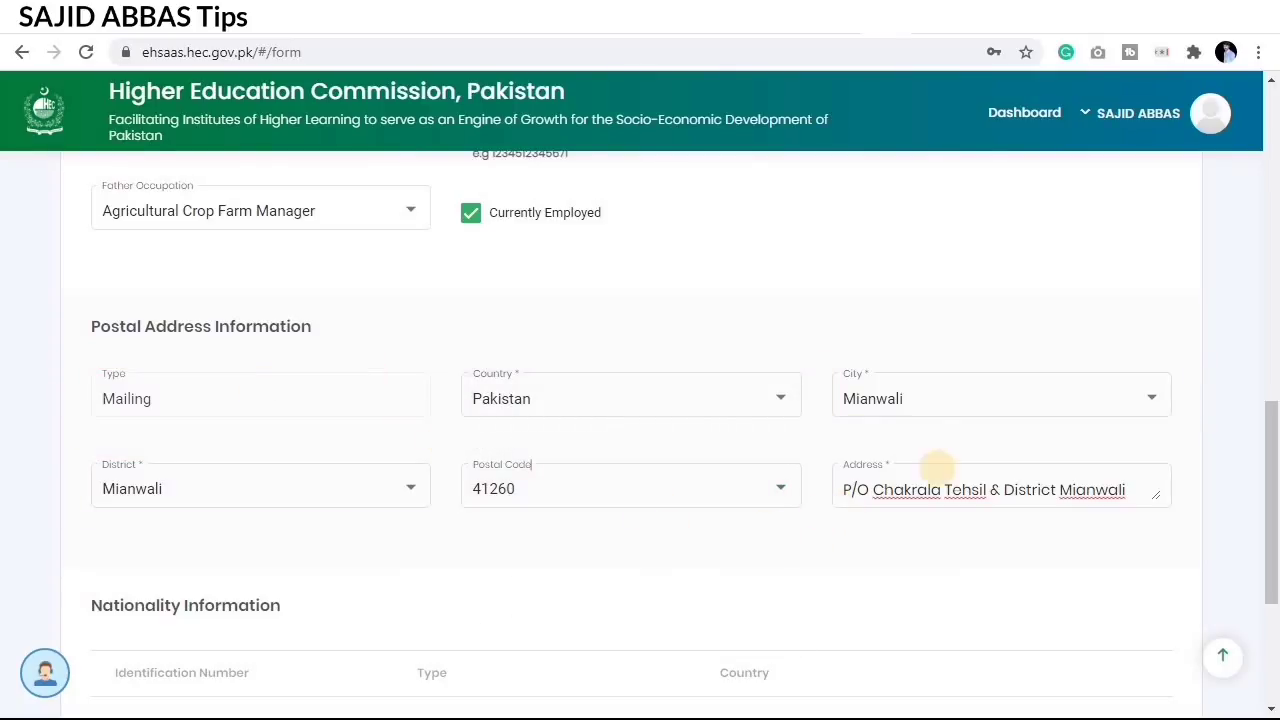
{"action": "mouse_move", "coordinate": [828, 450]}
{"action": "left_mouse_down"}
{"action": "mouse_move", "coordinate": [960, 505]}
{"action": "mouse_move", "coordinate": [1183, 510]}
{"action": "left_mouse_up"}
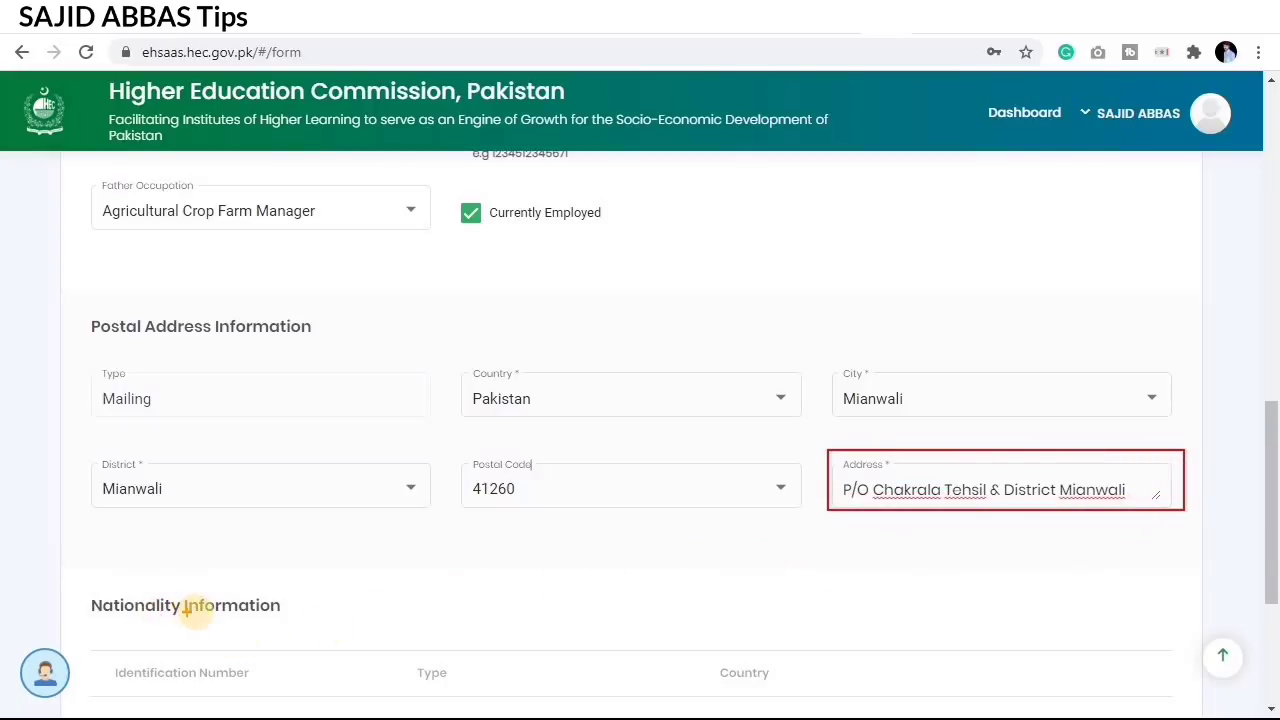
{"action": "scroll", "coordinate": [1017, 560], "scroll_direction": "down", "scroll_amount": 3}
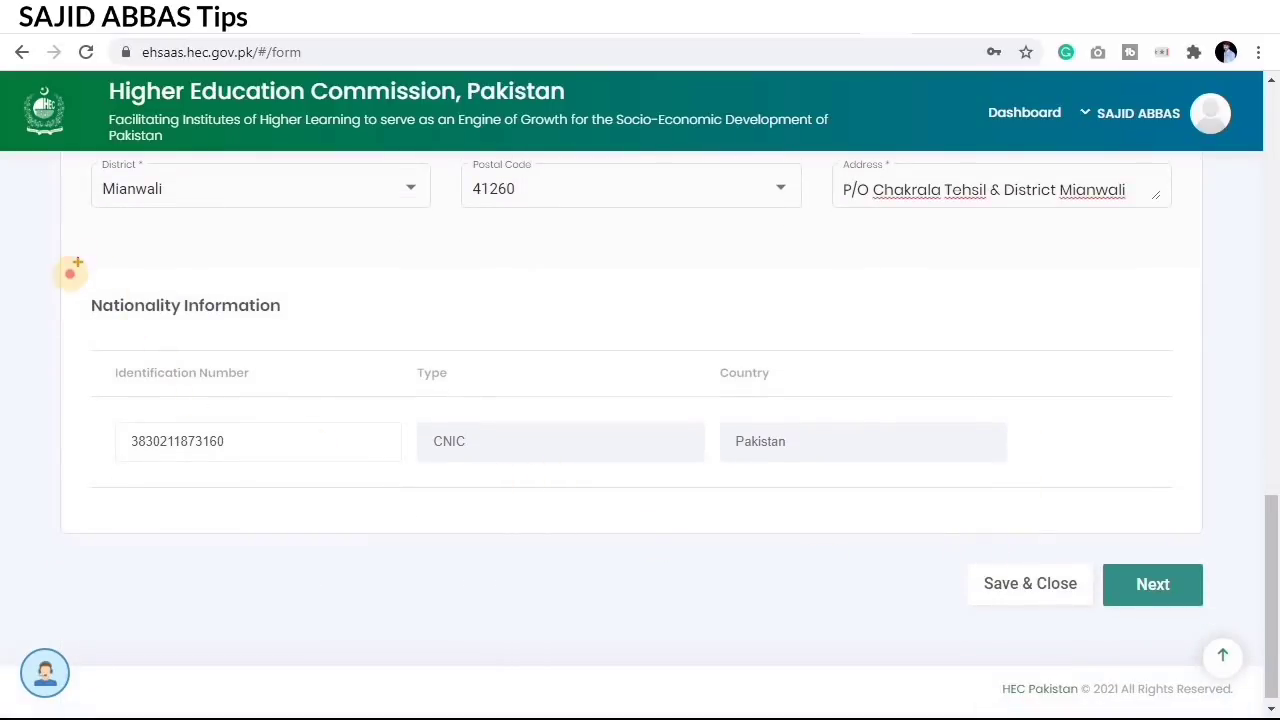
Step: Review the Nationality Information section, then save Personal Details and continue to Education
{"action": "mouse_move", "coordinate": [69, 272]}
{"action": "left_mouse_down"}
{"action": "mouse_move", "coordinate": [800, 500]}
{"action": "mouse_move", "coordinate": [1080, 517]}
{"action": "mouse_move", "coordinate": [1110, 505]}
{"action": "left_mouse_up"}
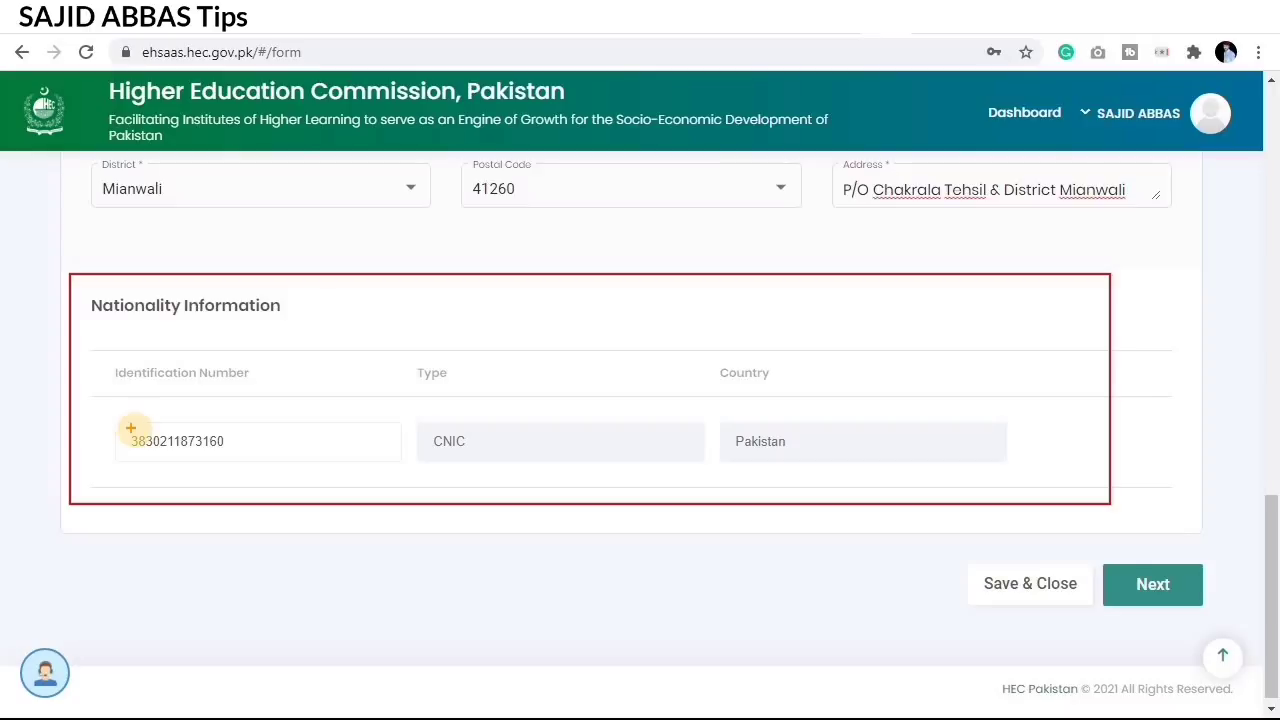
{"action": "key", "text": "Escape"}
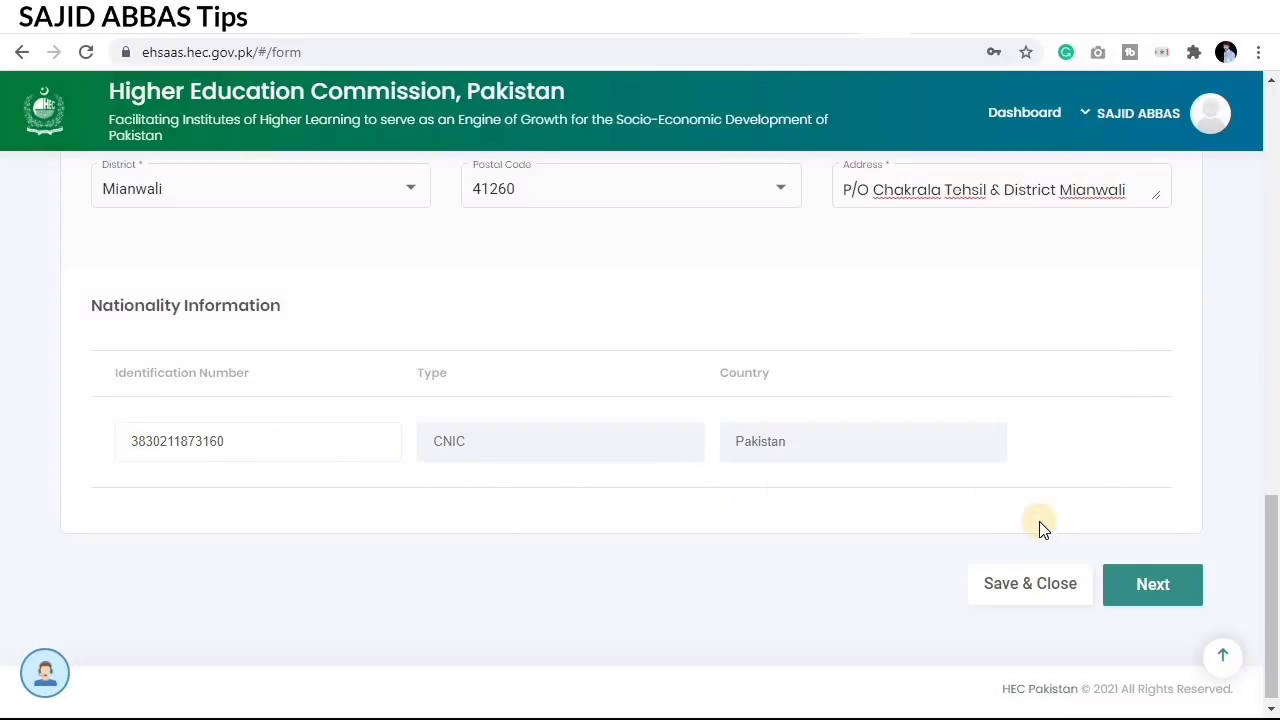
{"action": "scroll", "coordinate": [1042, 528], "scroll_direction": "down", "scroll_amount": 1}
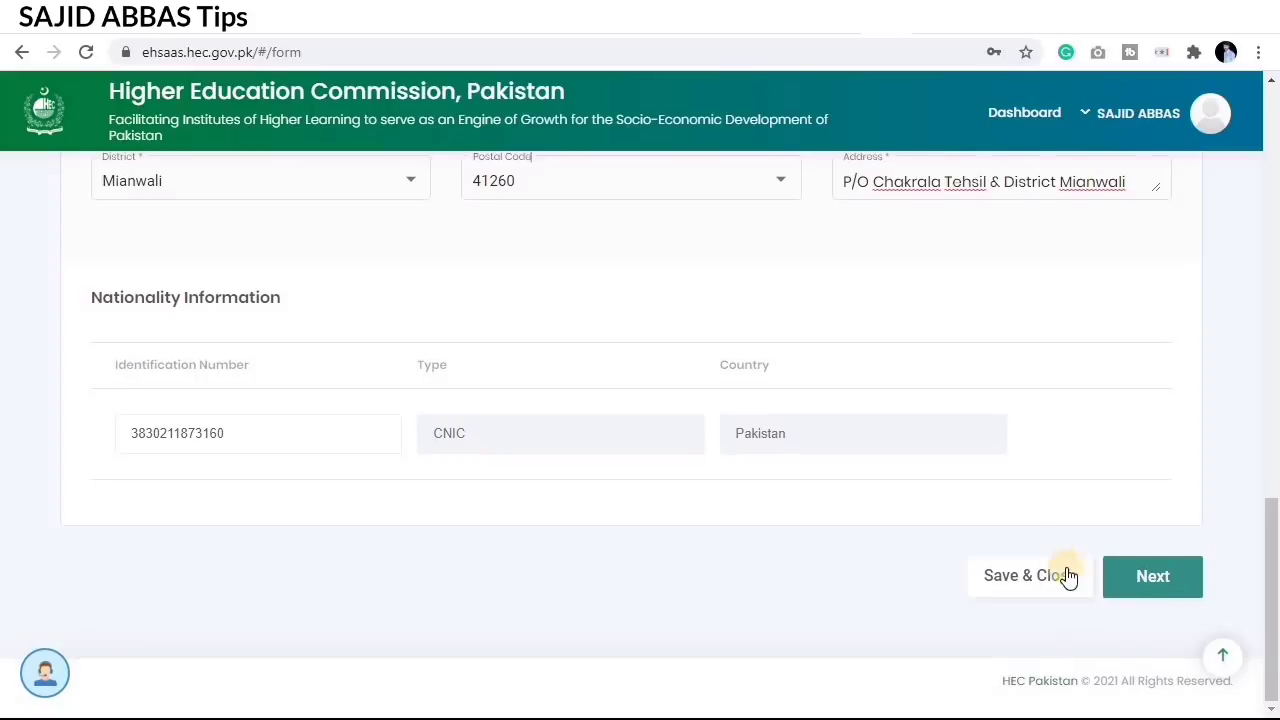
{"action": "left_click", "coordinate": [1145, 580]}
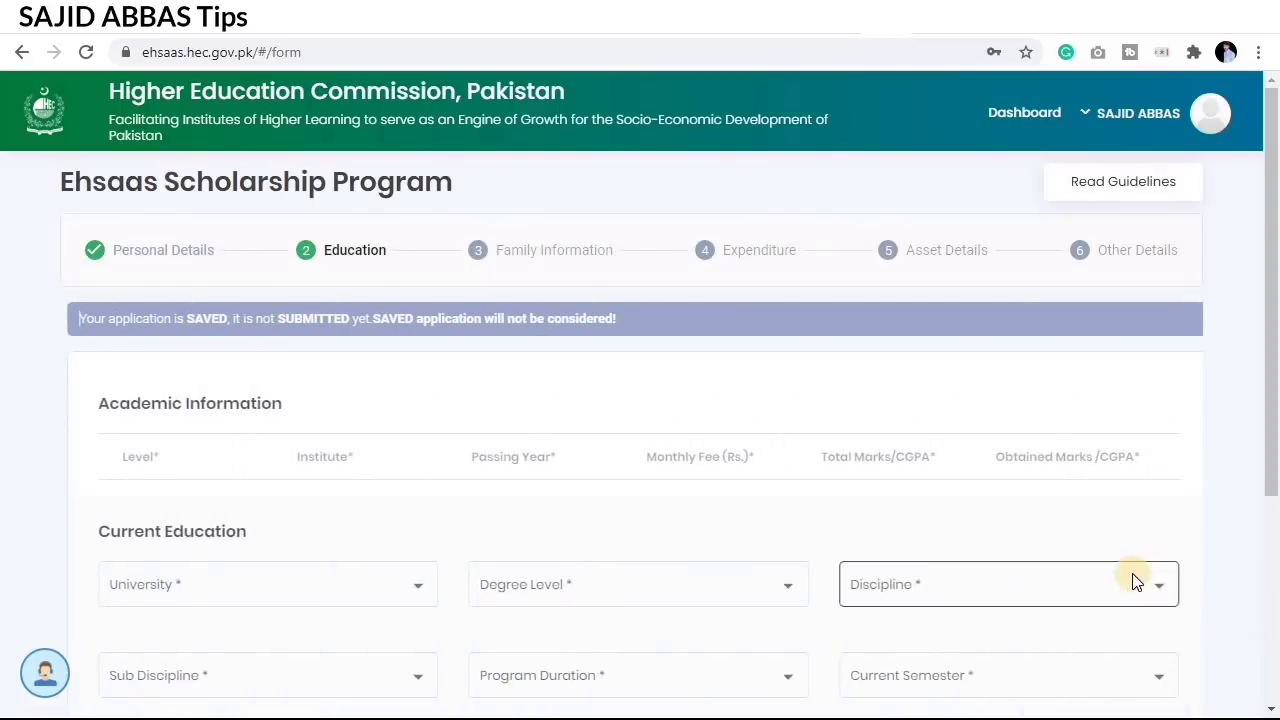
Step: Scroll through the Education step to review the GHSS Chakrala and PGC Sargodha records
{"action": "scroll", "coordinate": [778, 433], "scroll_direction": "down", "scroll_amount": 1}
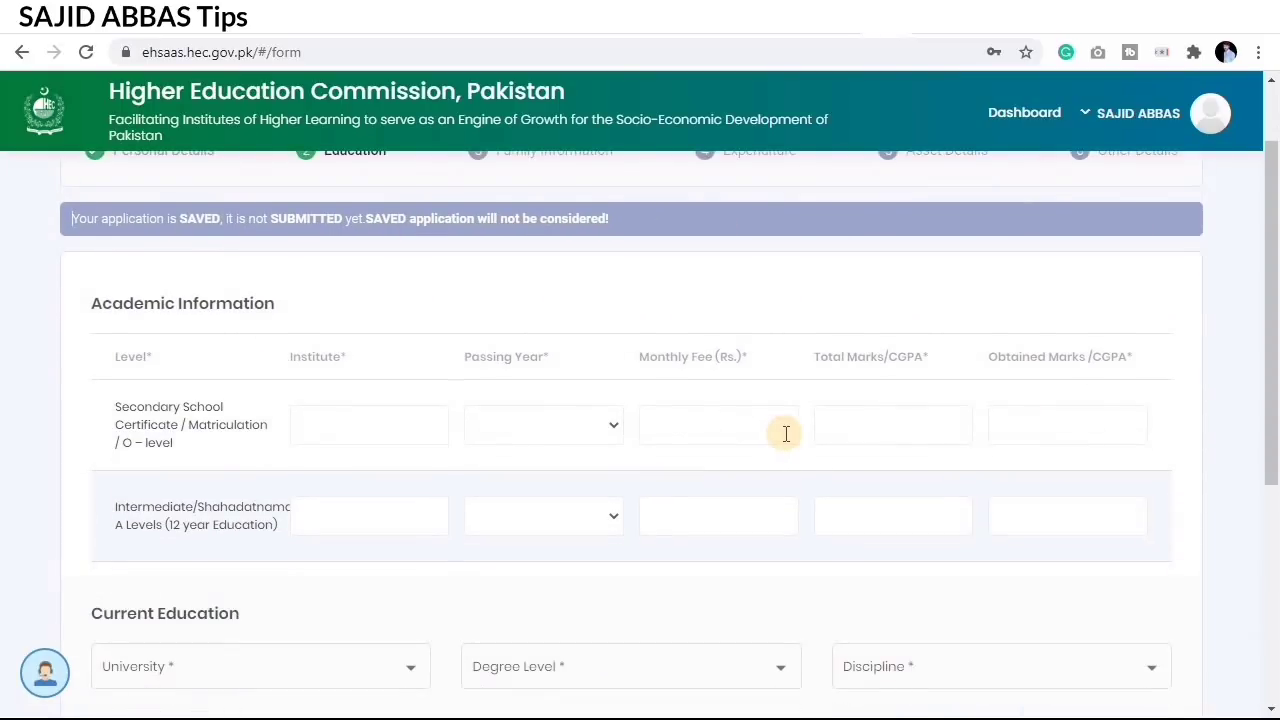
{"action": "scroll", "coordinate": [806, 466], "scroll_direction": "down", "scroll_amount": 4}
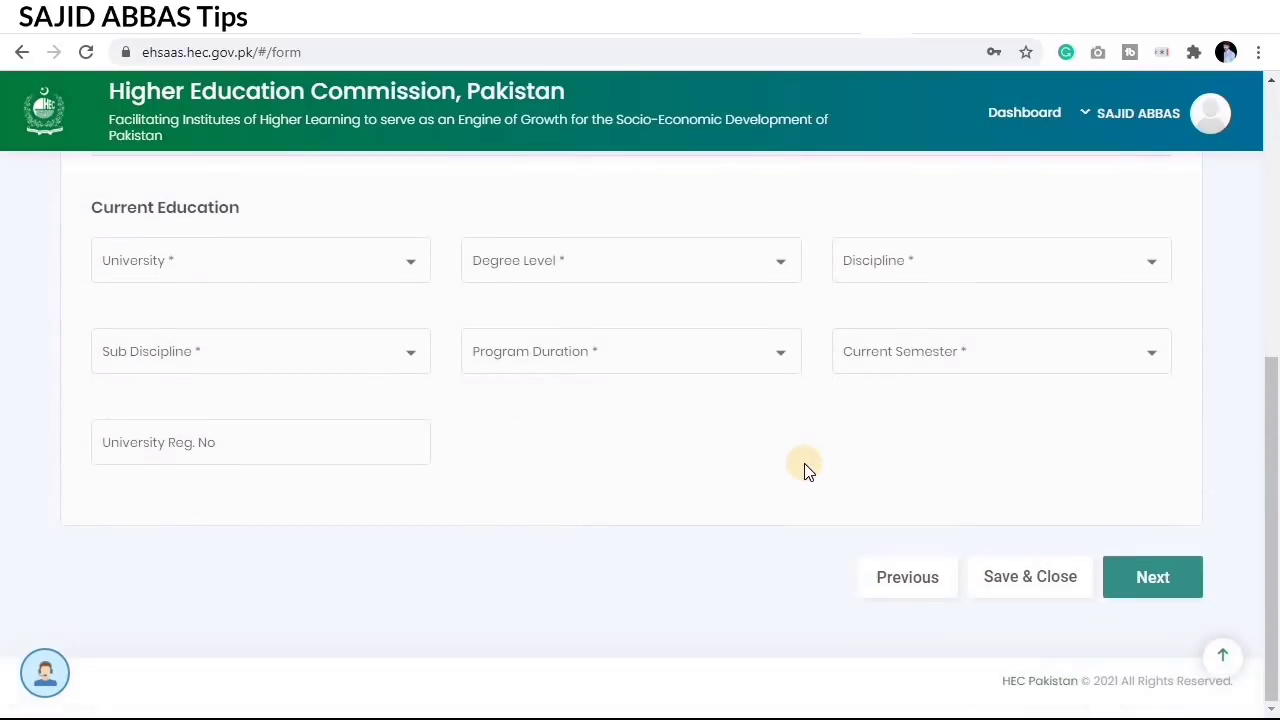
{"action": "scroll", "coordinate": [808, 470], "scroll_direction": "up", "scroll_amount": 5}
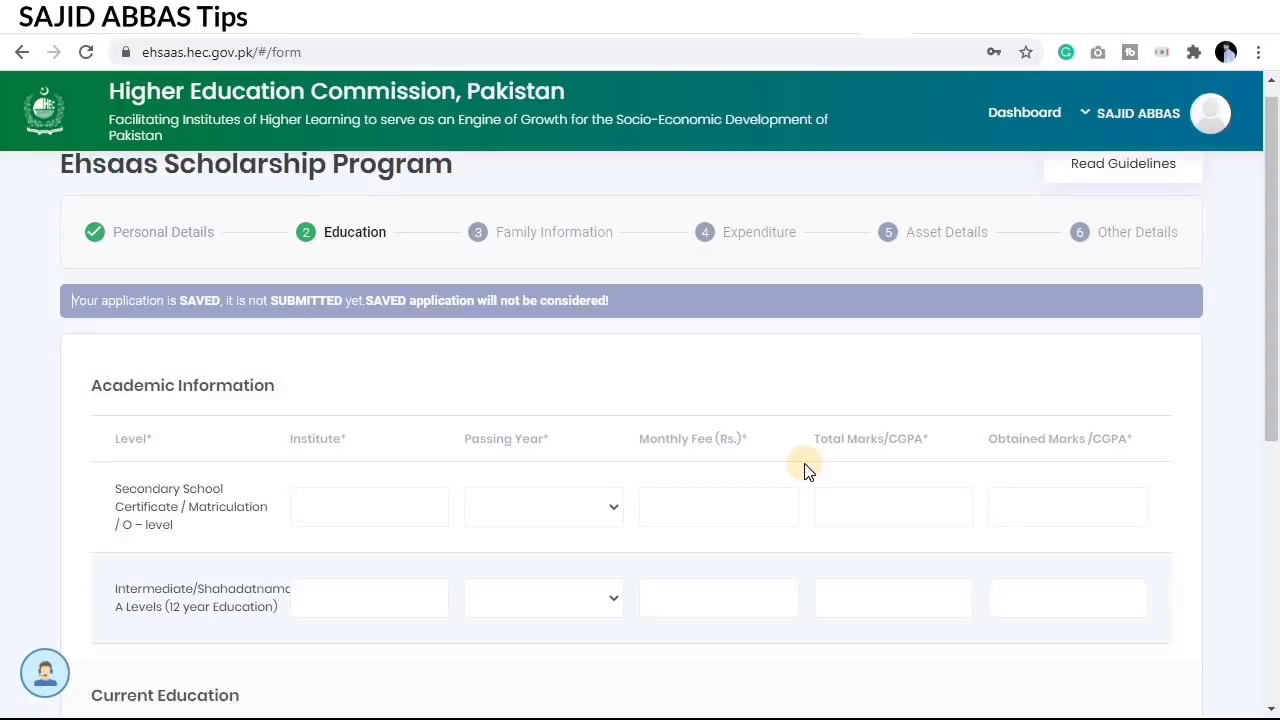
{"action": "scroll", "coordinate": [808, 470], "scroll_direction": "down", "scroll_amount": 2}
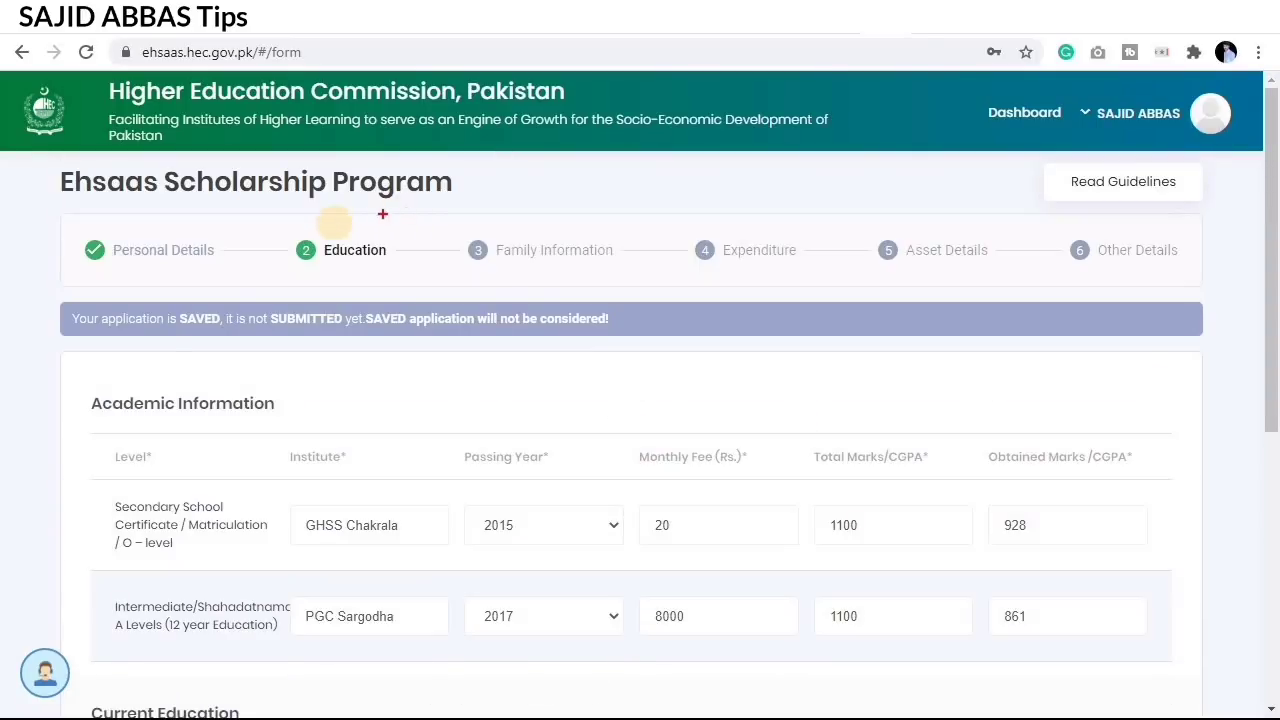
{"action": "left_click_drag", "start_coordinate": [288, 230], "coordinate": [422, 285]}
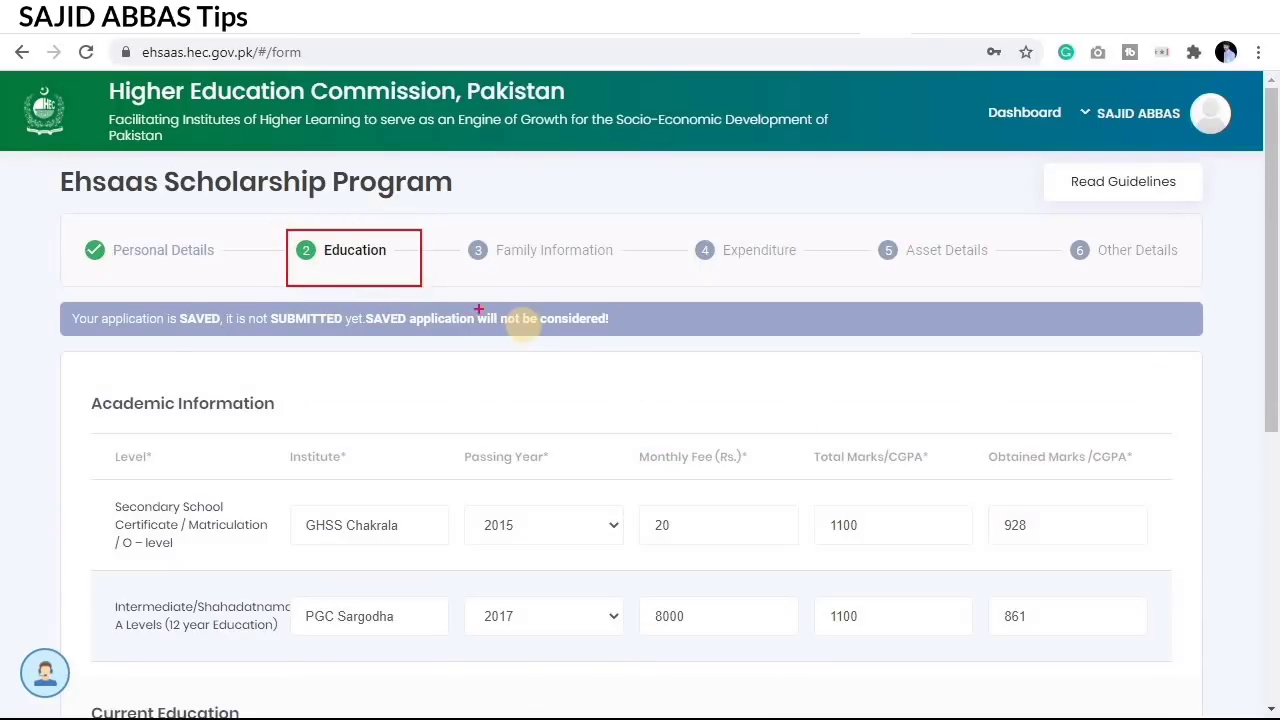
{"action": "scroll", "coordinate": [495, 330], "scroll_direction": "down", "scroll_amount": 2}
{"action": "scroll", "coordinate": [482, 341], "scroll_direction": "up", "scroll_amount": 1}
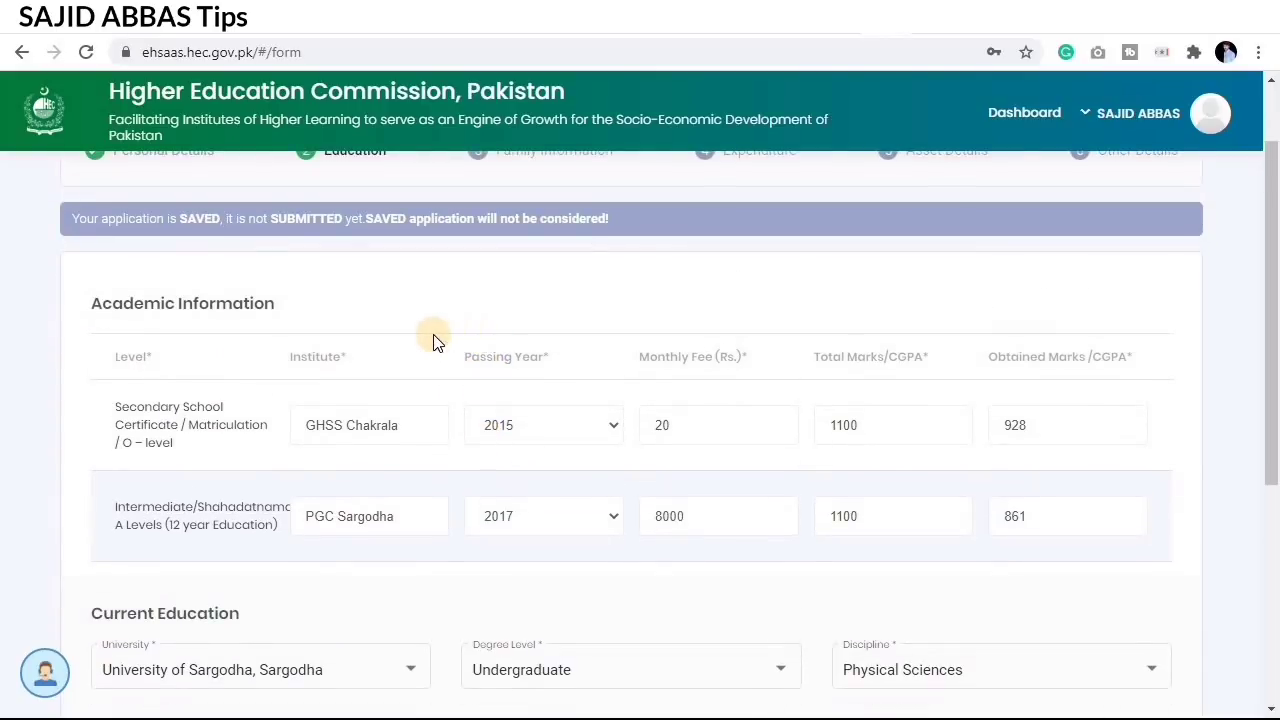
{"action": "mouse_move", "coordinate": [99, 383]}
{"action": "left_mouse_down"}
{"action": "mouse_move", "coordinate": [142, 414]}
{"action": "mouse_move", "coordinate": [286, 466]}
{"action": "left_mouse_up"}
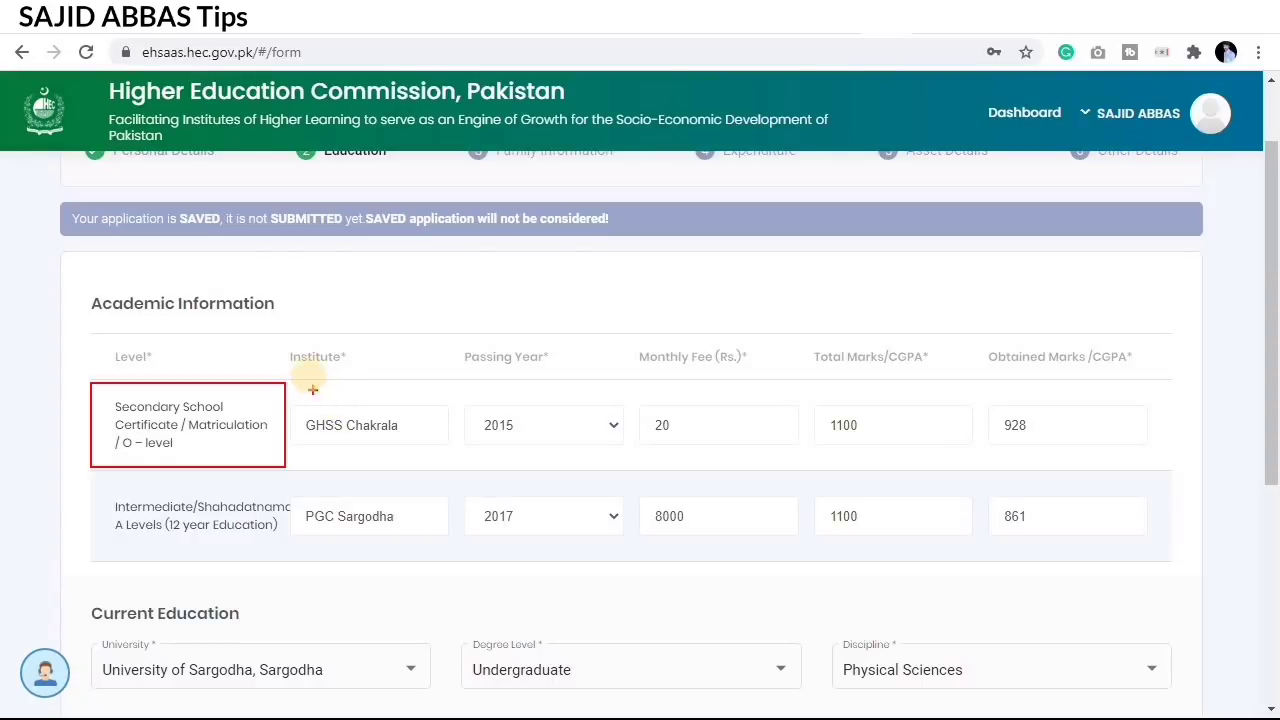
{"action": "mouse_move", "coordinate": [288, 338]}
{"action": "left_mouse_down"}
{"action": "mouse_move", "coordinate": [399, 451]}
{"action": "mouse_move", "coordinate": [448, 463]}
{"action": "left_mouse_up"}
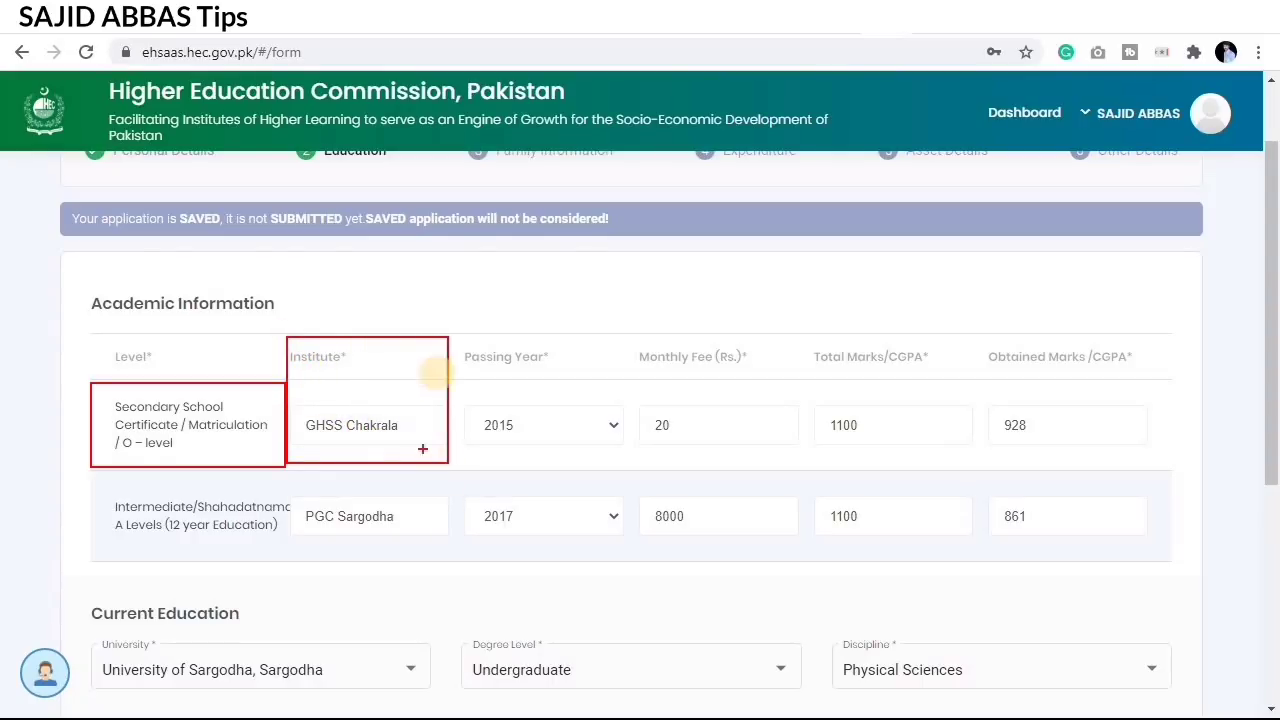
{"action": "mouse_move", "coordinate": [458, 342]}
{"action": "left_mouse_down"}
{"action": "mouse_move", "coordinate": [540, 372]}
{"action": "mouse_move", "coordinate": [623, 429]}
{"action": "mouse_move", "coordinate": [628, 463]}
{"action": "left_mouse_up"}
{"action": "mouse_move", "coordinate": [635, 338]}
{"action": "left_mouse_down"}
{"action": "mouse_move", "coordinate": [771, 434]}
{"action": "mouse_move", "coordinate": [782, 462]}
{"action": "left_mouse_up"}
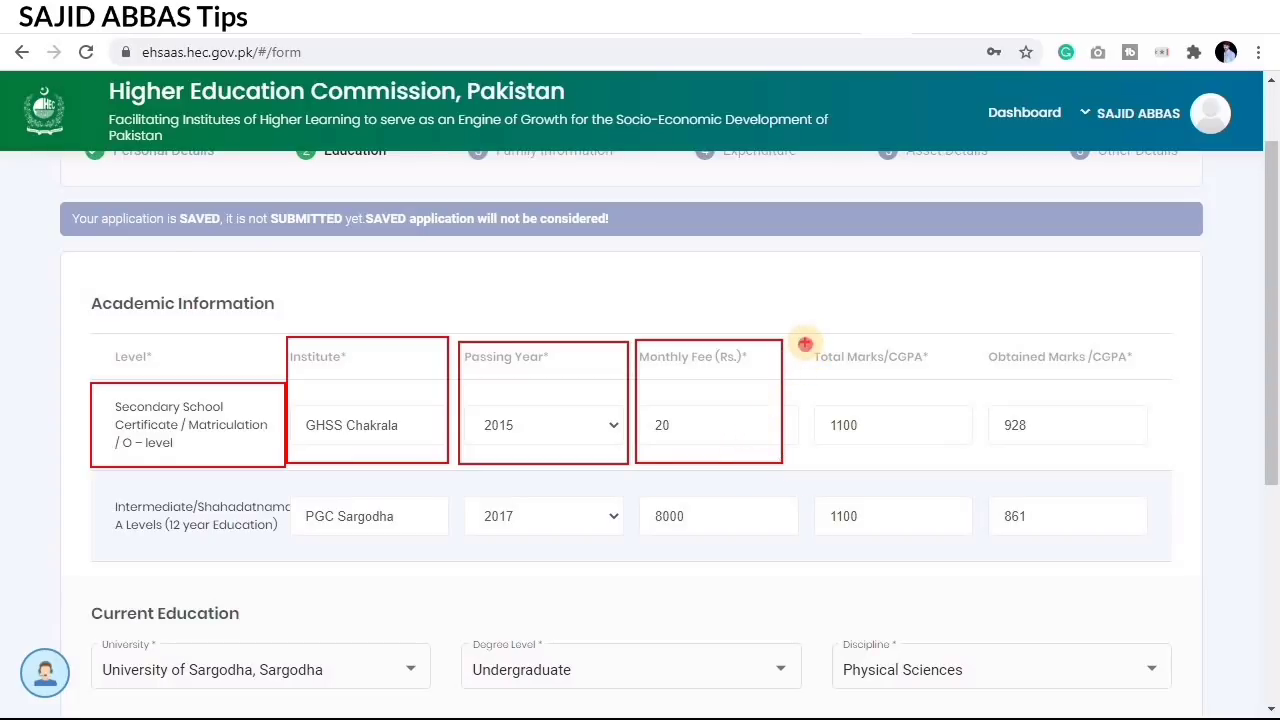
{"action": "mouse_move", "coordinate": [805, 343]}
{"action": "left_mouse_down"}
{"action": "mouse_move", "coordinate": [890, 410]}
{"action": "mouse_move", "coordinate": [972, 438]}
{"action": "mouse_move", "coordinate": [971, 450]}
{"action": "left_mouse_up"}
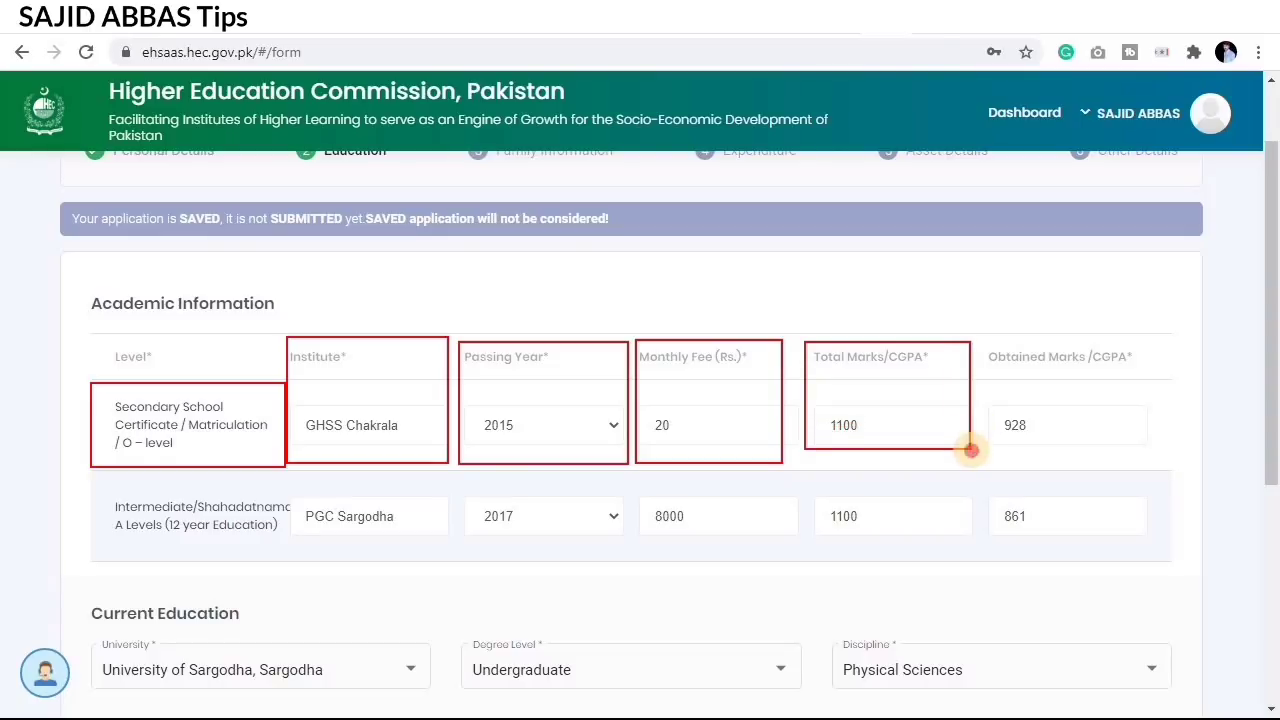
{"action": "mouse_move", "coordinate": [983, 343]}
{"action": "left_mouse_down"}
{"action": "mouse_move", "coordinate": [1077, 405]}
{"action": "mouse_move", "coordinate": [1163, 437]}
{"action": "mouse_move", "coordinate": [1150, 449]}
{"action": "left_mouse_up"}
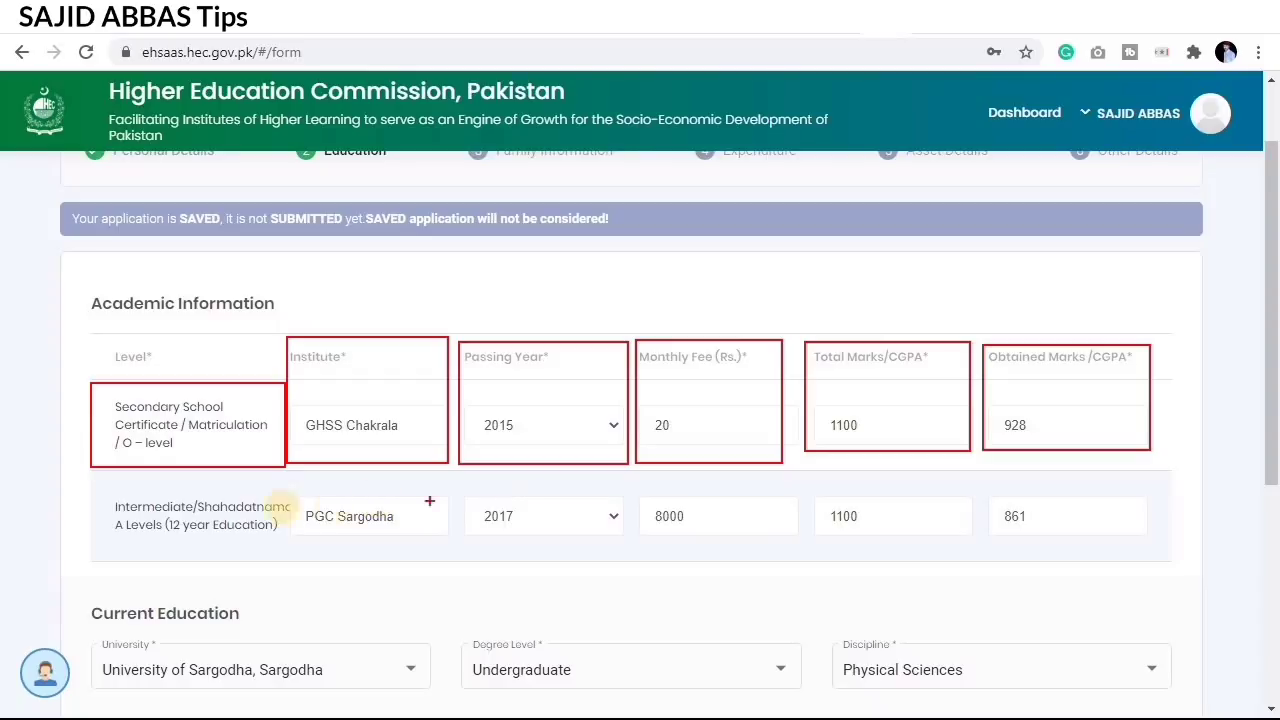
{"action": "left_click_drag", "start_coordinate": [91, 489], "coordinate": [296, 542]}
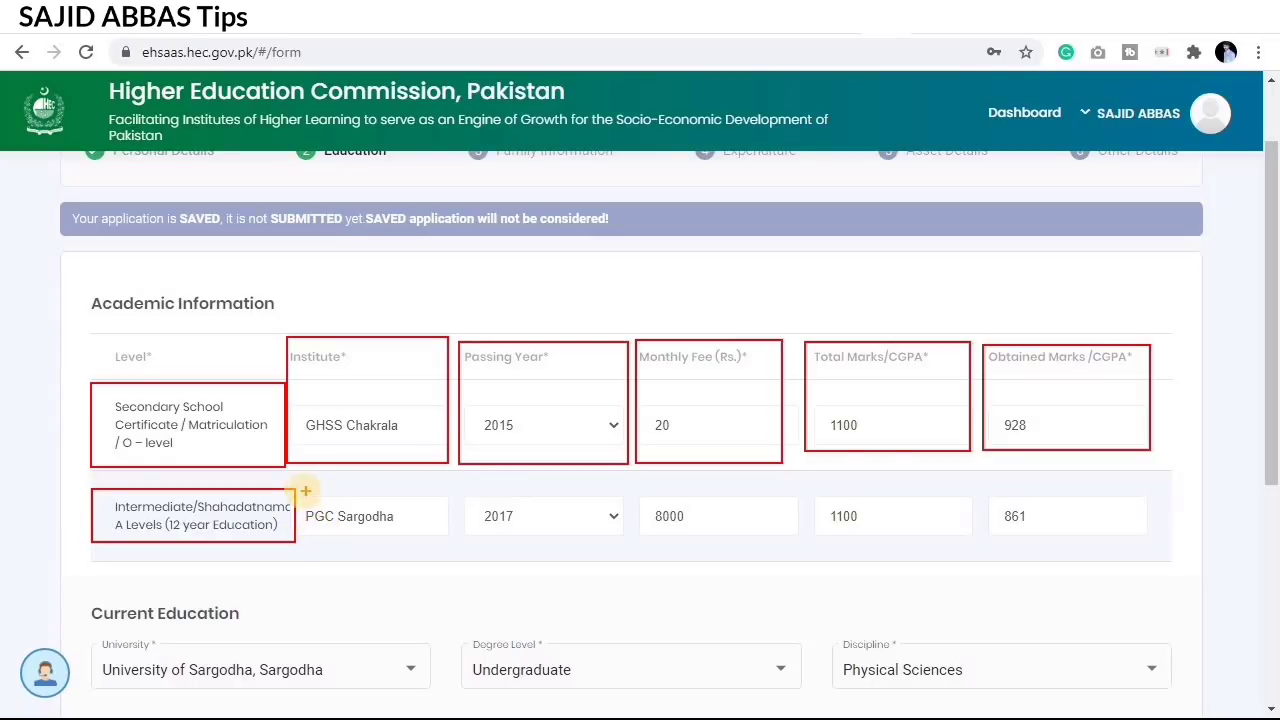
{"action": "mouse_move", "coordinate": [305, 491]}
{"action": "left_mouse_down"}
{"action": "mouse_move", "coordinate": [355, 528]}
{"action": "mouse_move", "coordinate": [420, 536]}
{"action": "left_mouse_up"}
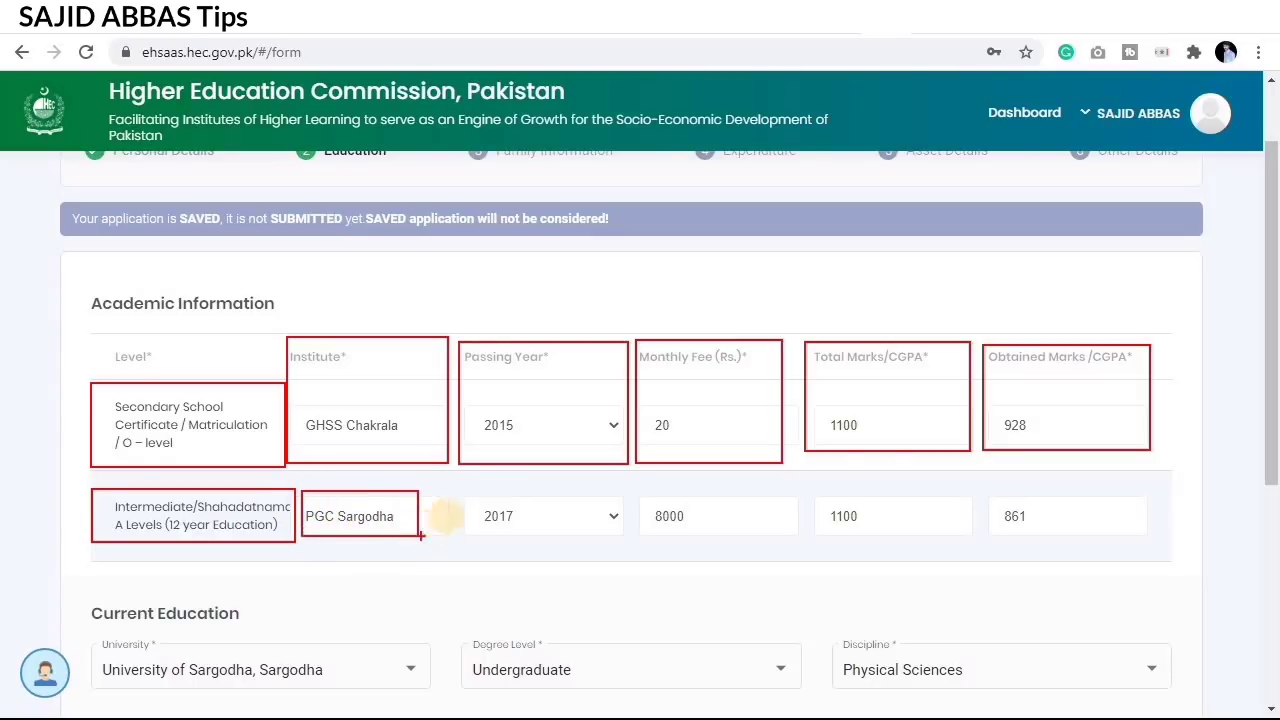
{"action": "mouse_move", "coordinate": [476, 490]}
{"action": "left_mouse_down"}
{"action": "mouse_move", "coordinate": [565, 533]}
{"action": "mouse_move", "coordinate": [623, 537]}
{"action": "left_mouse_up"}
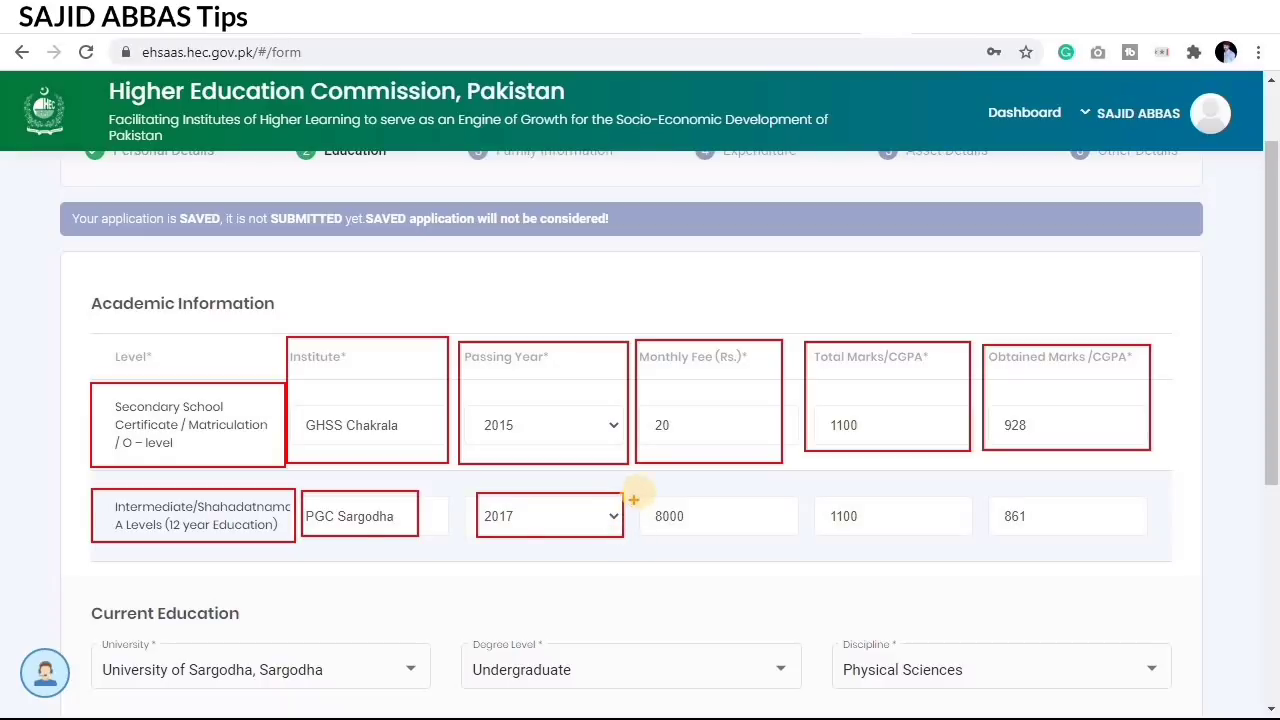
{"action": "left_click_drag", "start_coordinate": [636, 491], "coordinate": [757, 541]}
{"action": "left_click_drag", "start_coordinate": [815, 492], "coordinate": [935, 533]}
{"action": "left_click_drag", "start_coordinate": [983, 495], "coordinate": [1086, 539]}
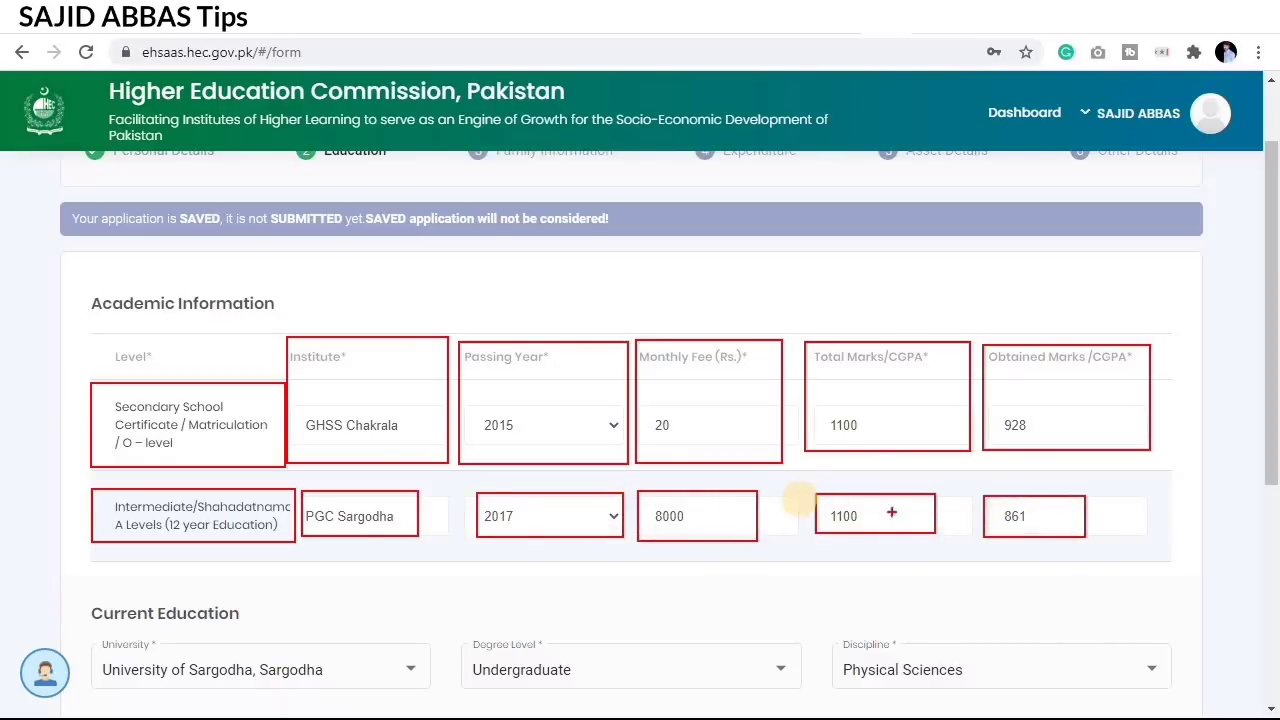
{"action": "key", "text": "Escape"}
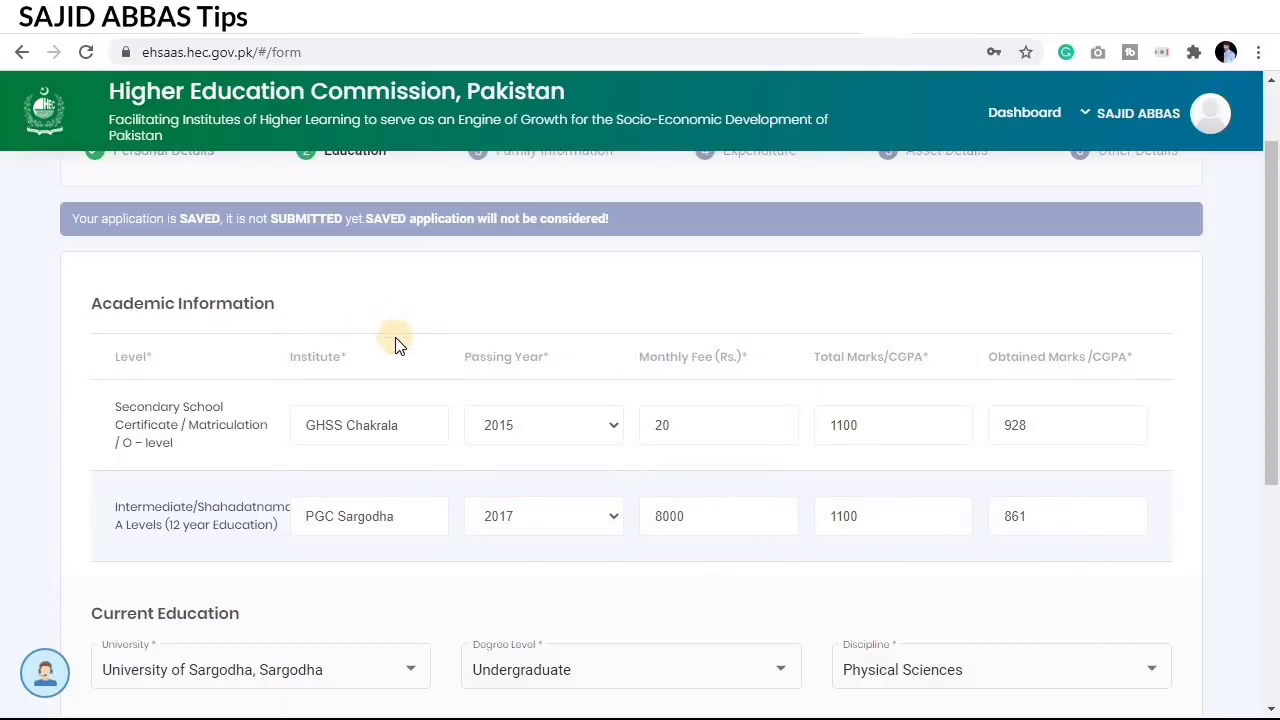
{"action": "scroll", "coordinate": [394, 343], "scroll_direction": "down", "scroll_amount": 1}
Step: Set the university to University of Sargodha, degree level Undergraduate, duration 4 years
{"action": "scroll", "coordinate": [397, 349], "scroll_direction": "down", "scroll_amount": 1}
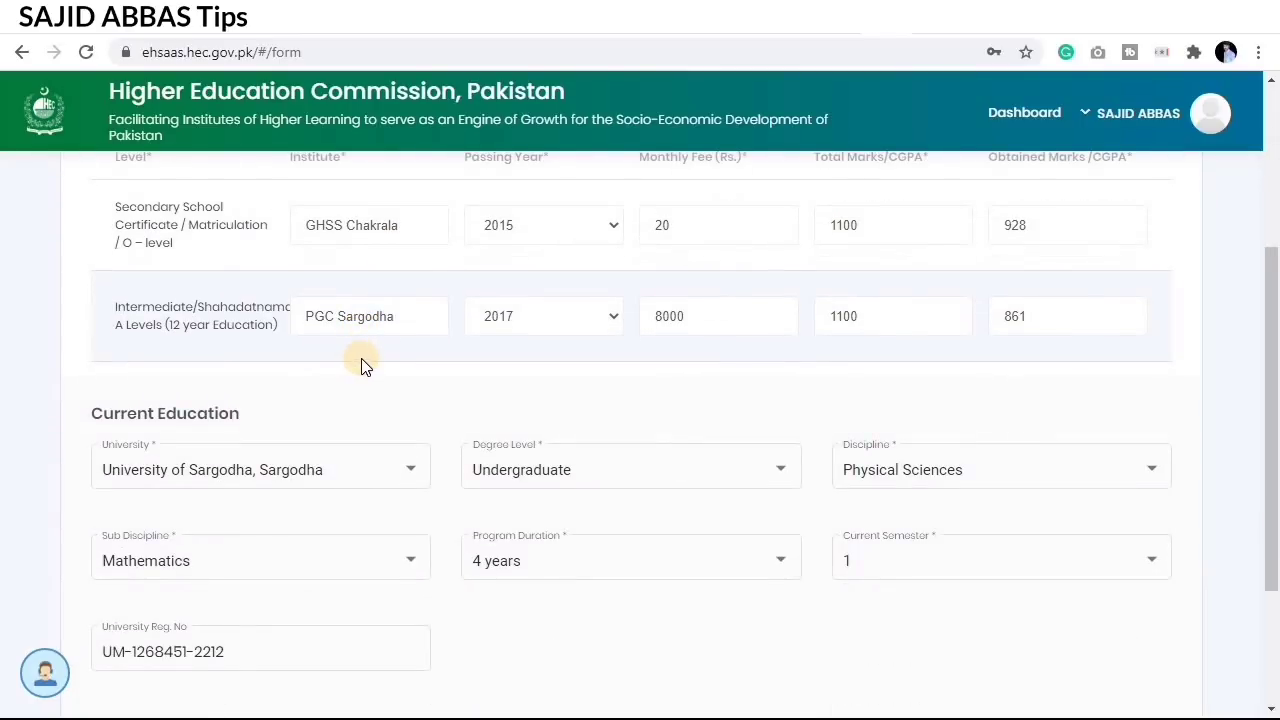
{"action": "key", "text": "ctrl+2"}
{"action": "scroll", "coordinate": [420, 370], "scroll_direction": "down", "scroll_amount": 1}
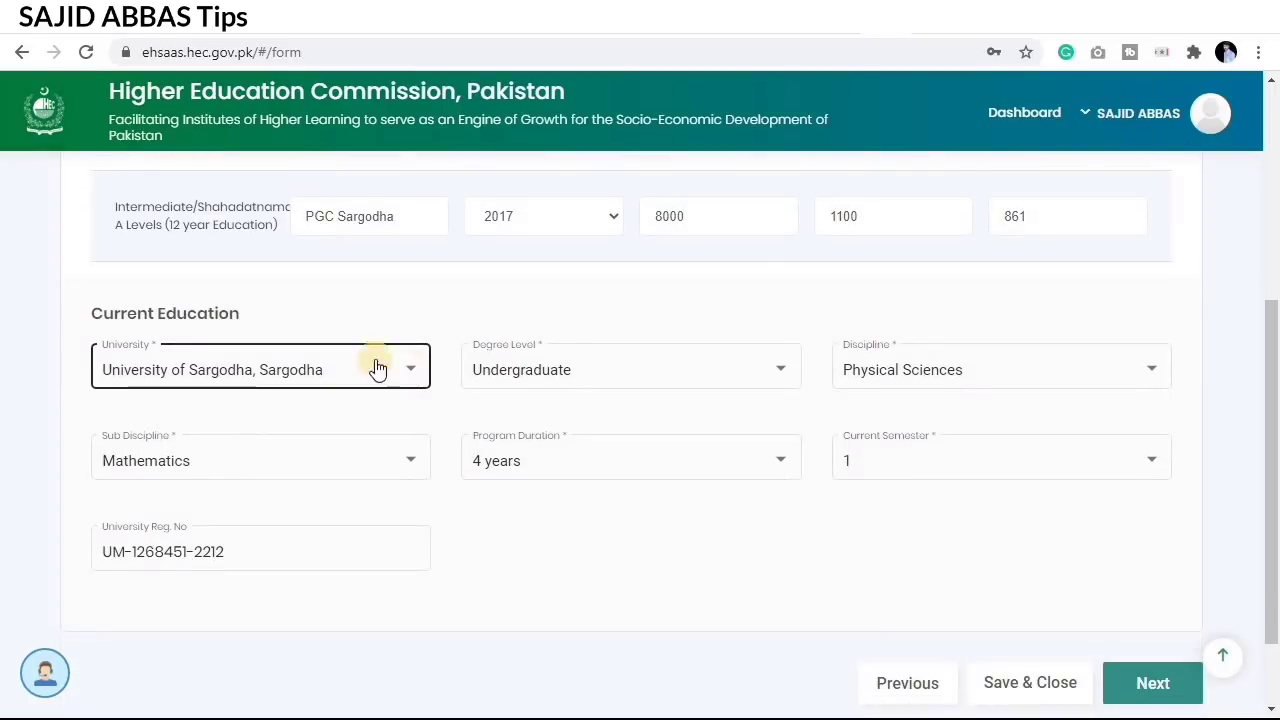
{"action": "mouse_move", "coordinate": [73, 332]}
{"action": "left_mouse_down"}
{"action": "mouse_move", "coordinate": [340, 394]}
{"action": "mouse_move", "coordinate": [441, 400]}
{"action": "left_mouse_up"}
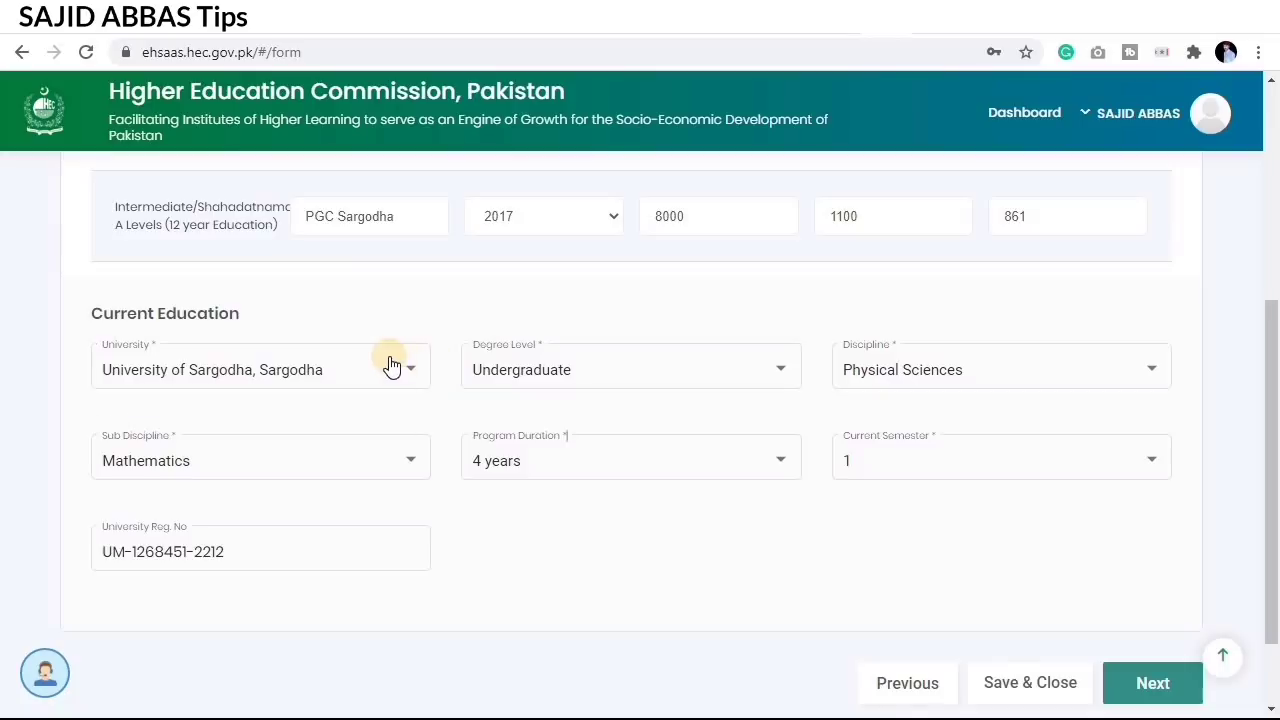
{"action": "left_click", "coordinate": [374, 369]}
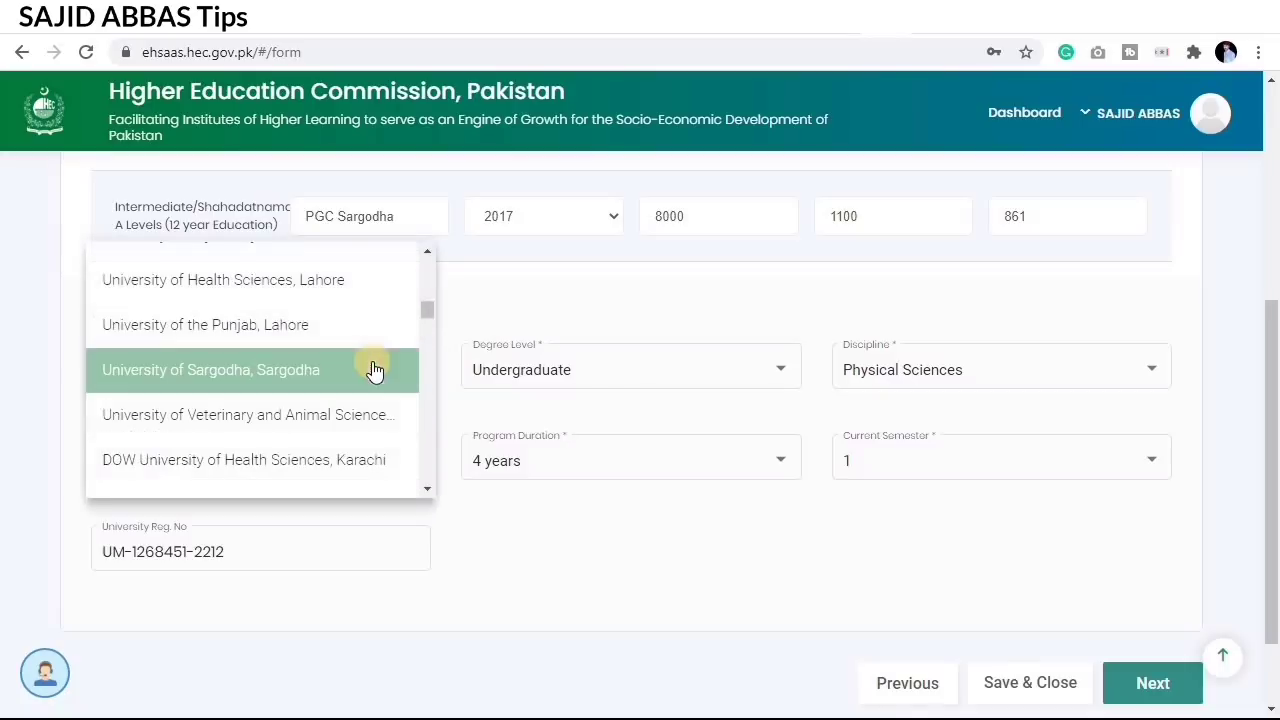
{"action": "left_click", "coordinate": [220, 378]}
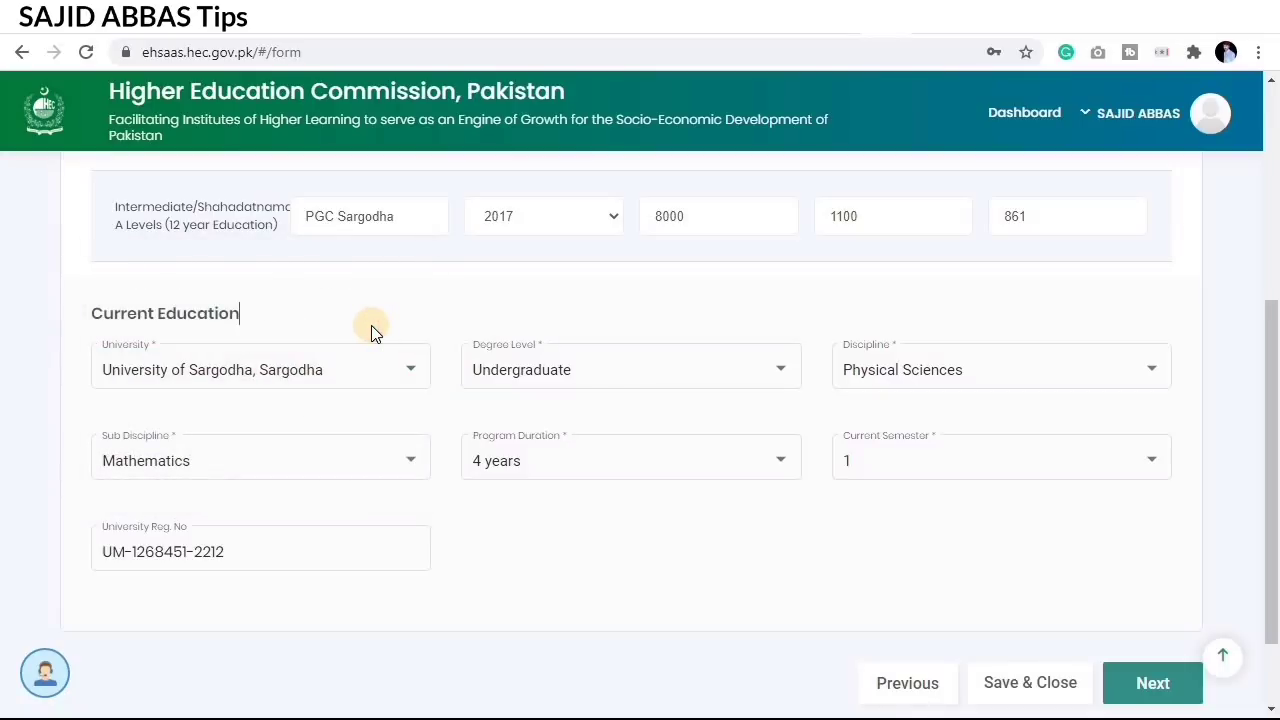
{"action": "left_click", "coordinate": [606, 371]}
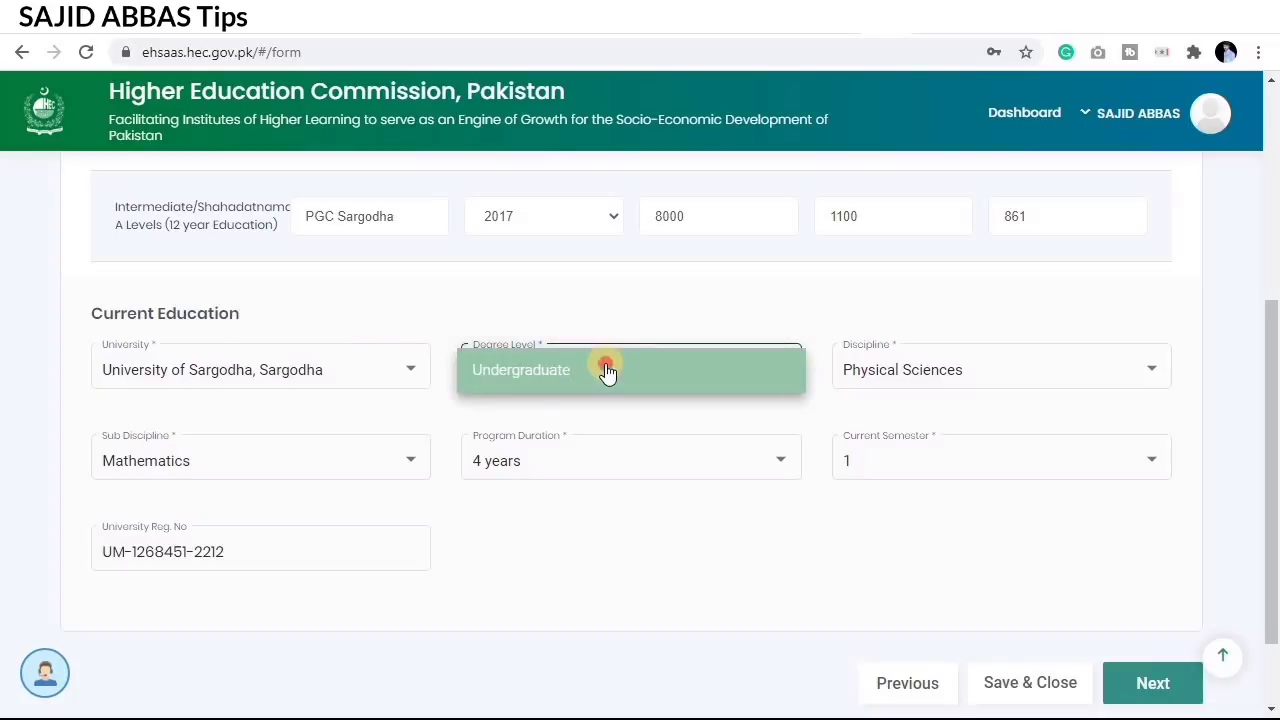
{"action": "left_click", "coordinate": [607, 371]}
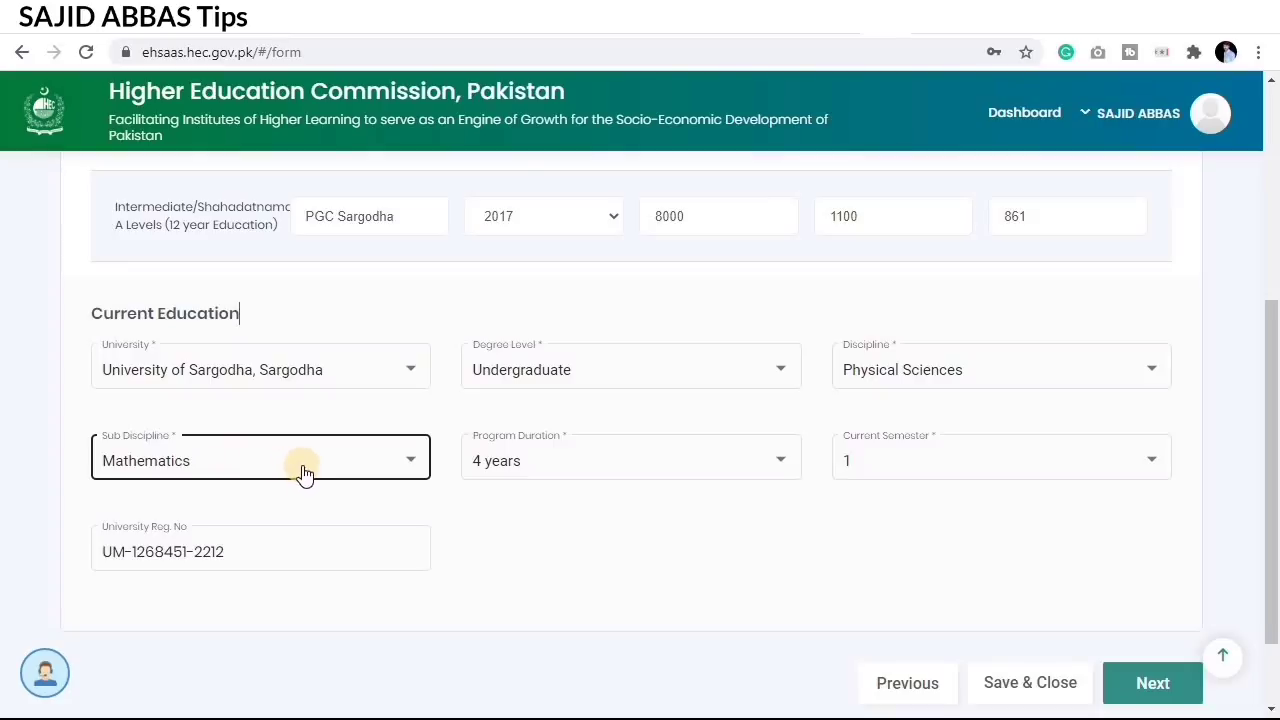
{"action": "left_click", "coordinate": [535, 471]}
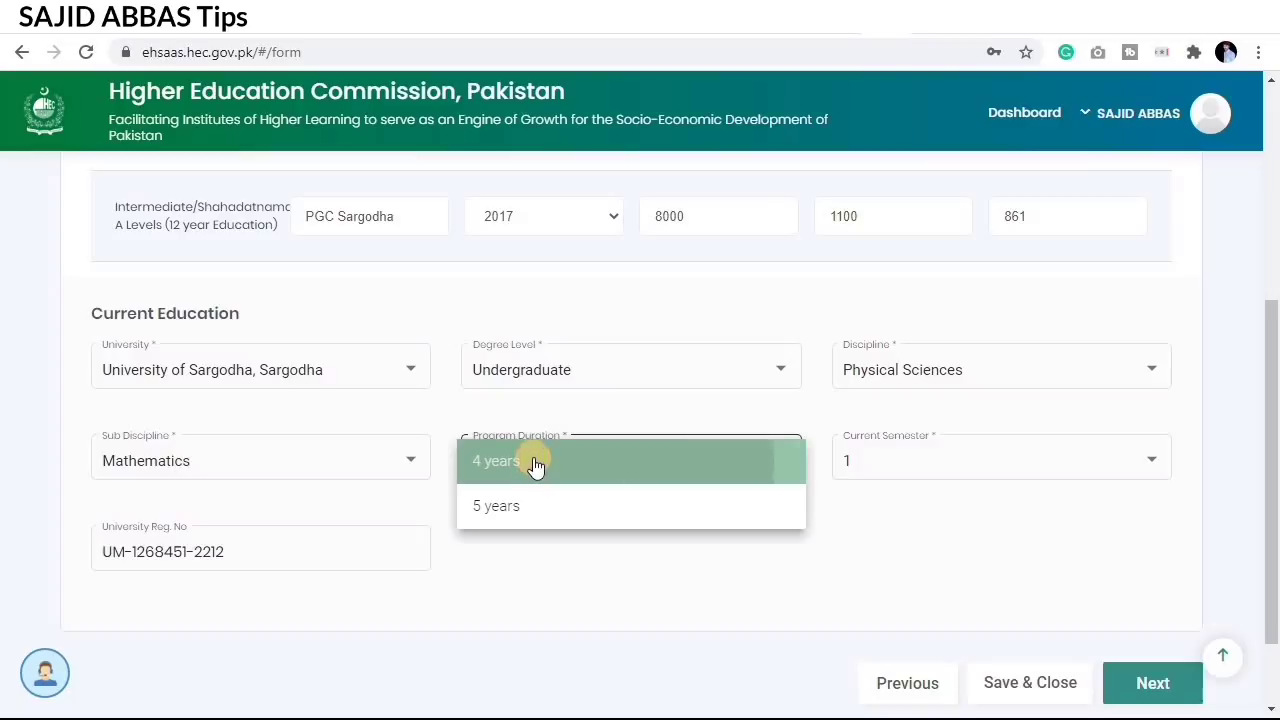
{"action": "left_click", "coordinate": [535, 462]}
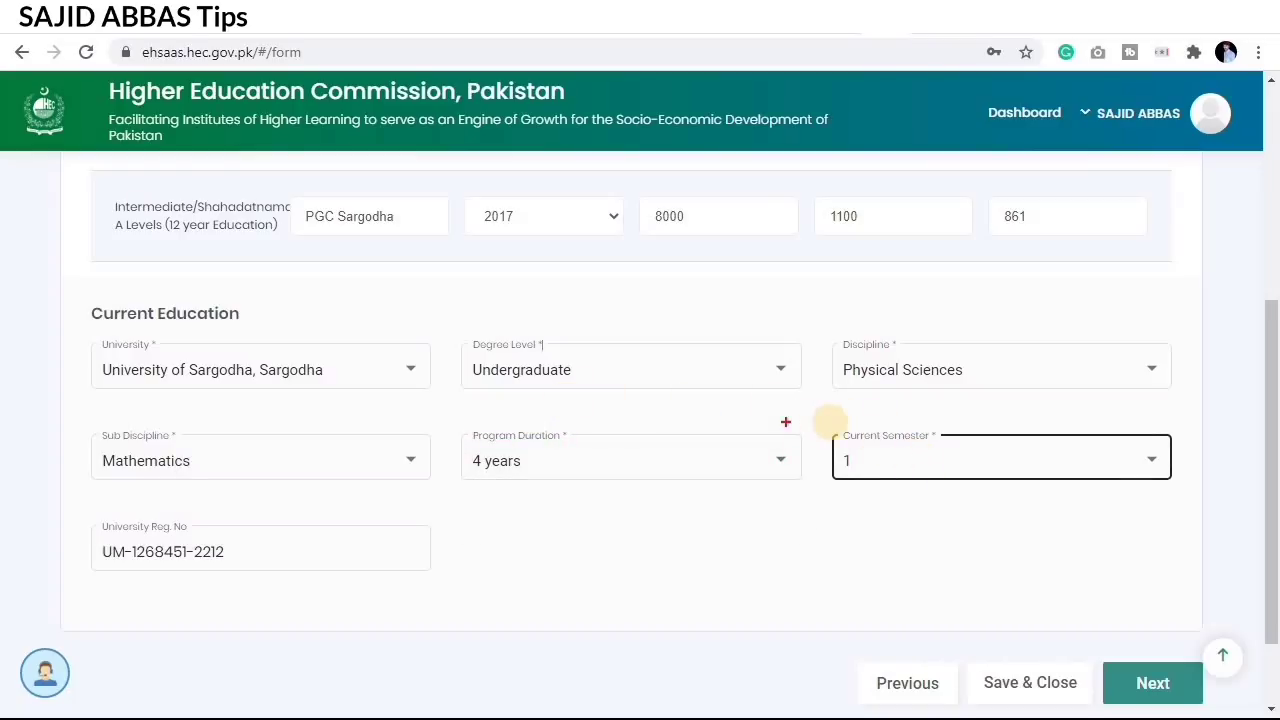
Step: Set the current semester to 1, enter the University Reg. No, and save the Education step
{"action": "mouse_move", "coordinate": [830, 422]}
{"action": "left_mouse_down"}
{"action": "mouse_move", "coordinate": [903, 466]}
{"action": "mouse_move", "coordinate": [1077, 500]}
{"action": "mouse_move", "coordinate": [1175, 492]}
{"action": "left_mouse_up"}
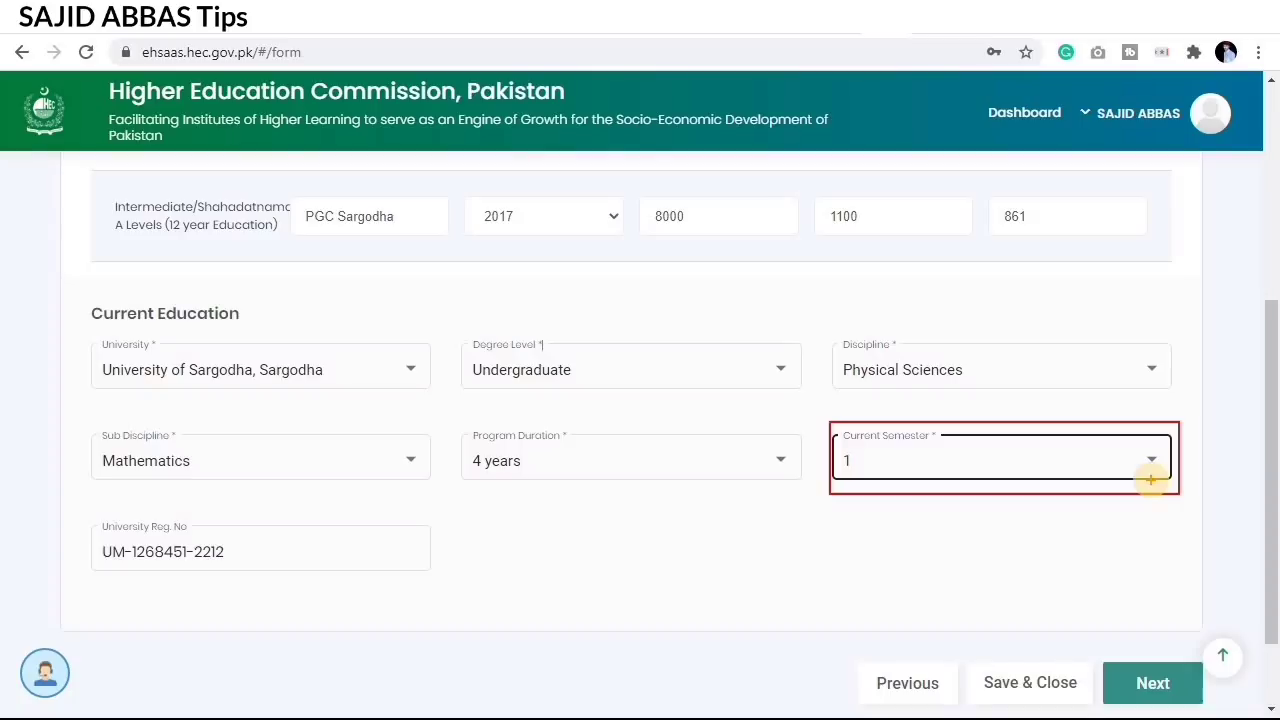
{"action": "left_click", "coordinate": [975, 460]}
{"action": "left_click", "coordinate": [975, 460]}
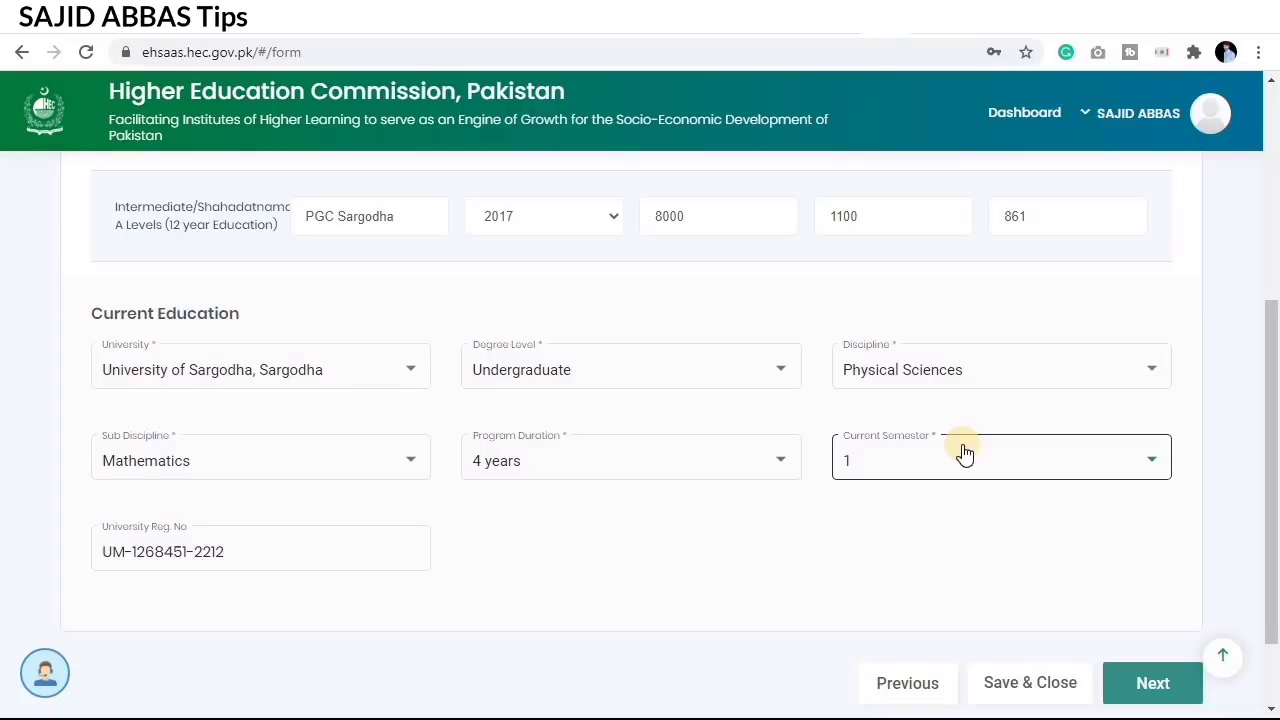
{"action": "left_click", "coordinate": [884, 505]}
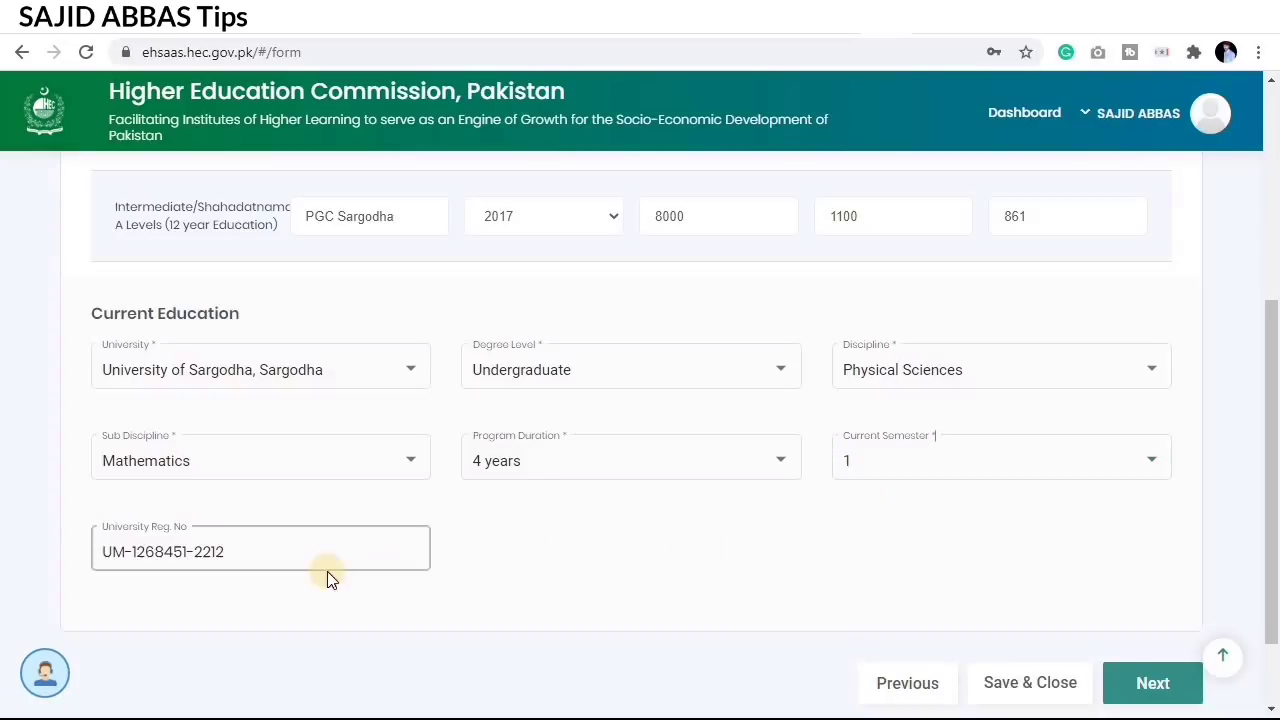
{"action": "left_click", "coordinate": [192, 551]}
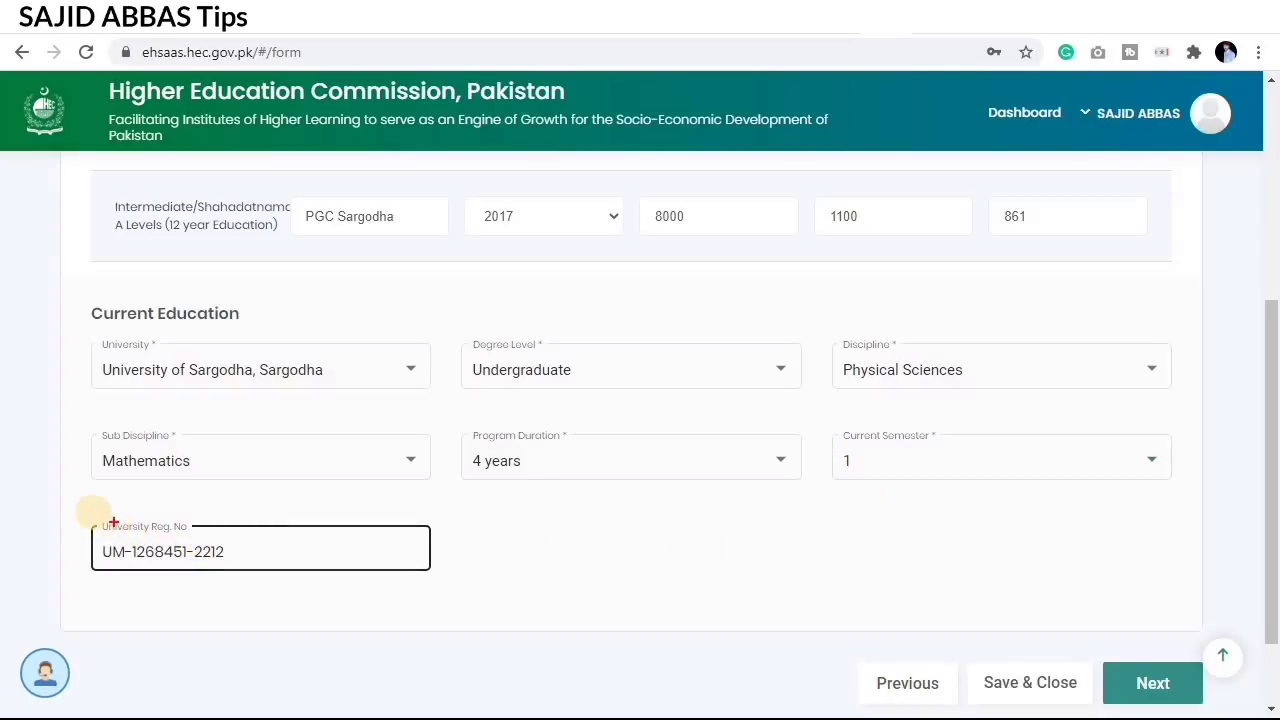
{"action": "mouse_move", "coordinate": [69, 519]}
{"action": "left_mouse_down"}
{"action": "mouse_move", "coordinate": [264, 575]}
{"action": "mouse_move", "coordinate": [451, 573]}
{"action": "left_mouse_up"}
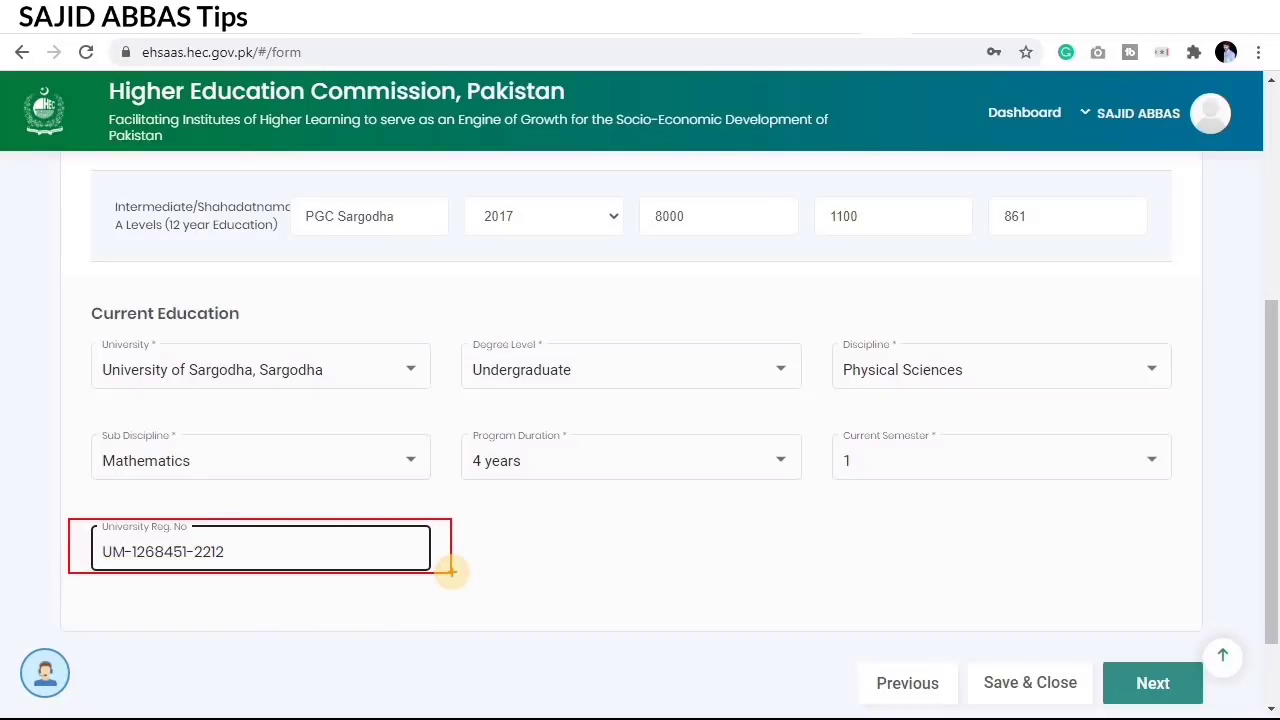
{"action": "key", "text": "Escape"}
{"action": "left_click", "coordinate": [197, 546]}
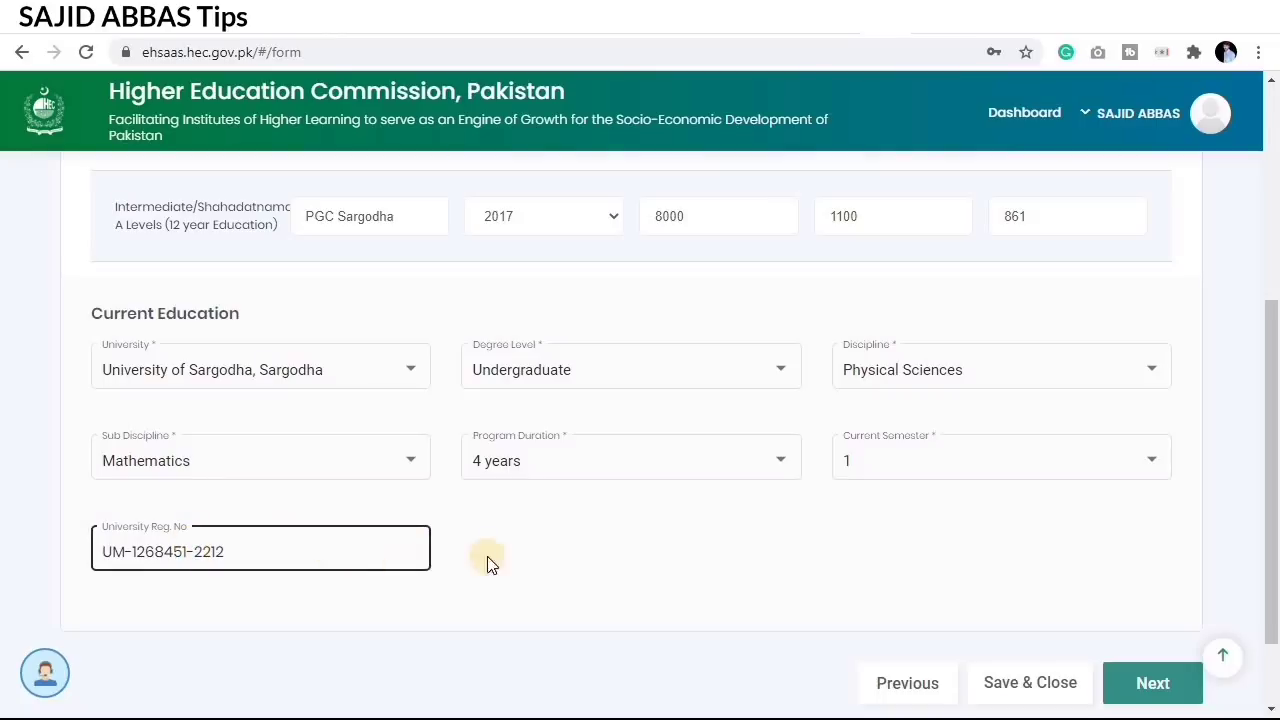
{"action": "left_click", "coordinate": [585, 549]}
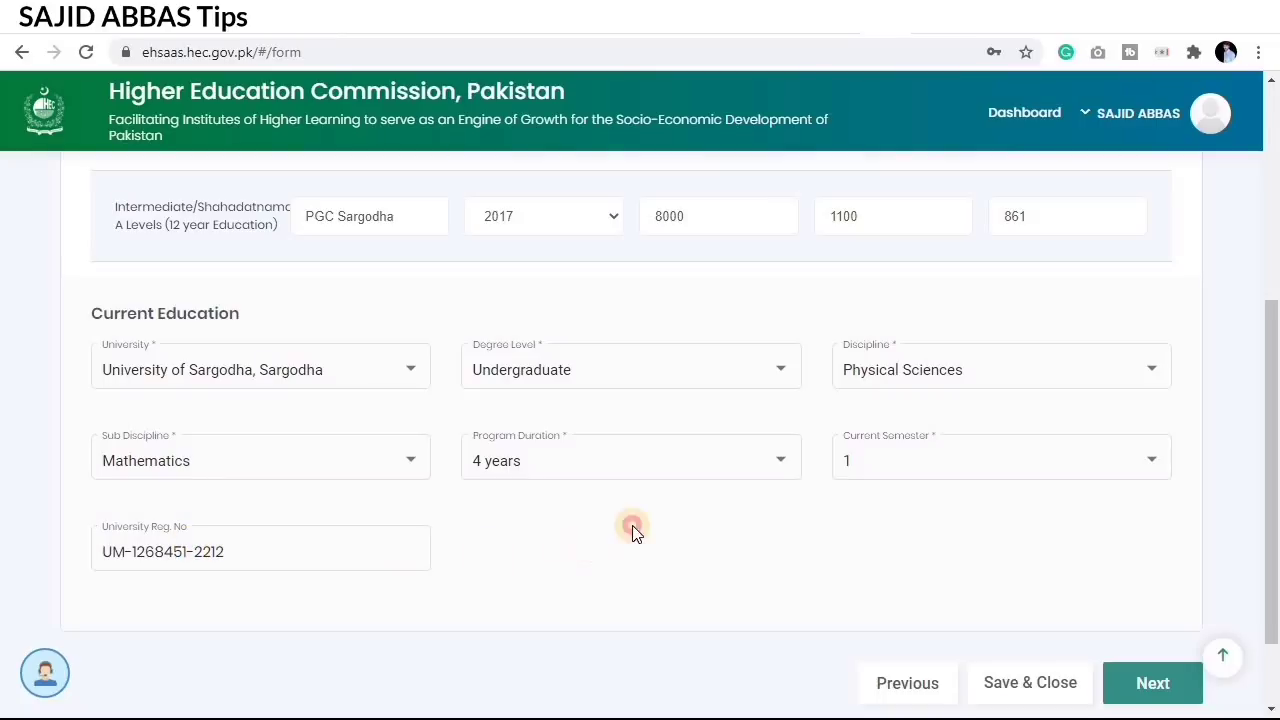
{"action": "left_click", "coordinate": [1157, 694]}
{"action": "scroll", "coordinate": [1153, 680], "scroll_direction": "down", "scroll_amount": 1}
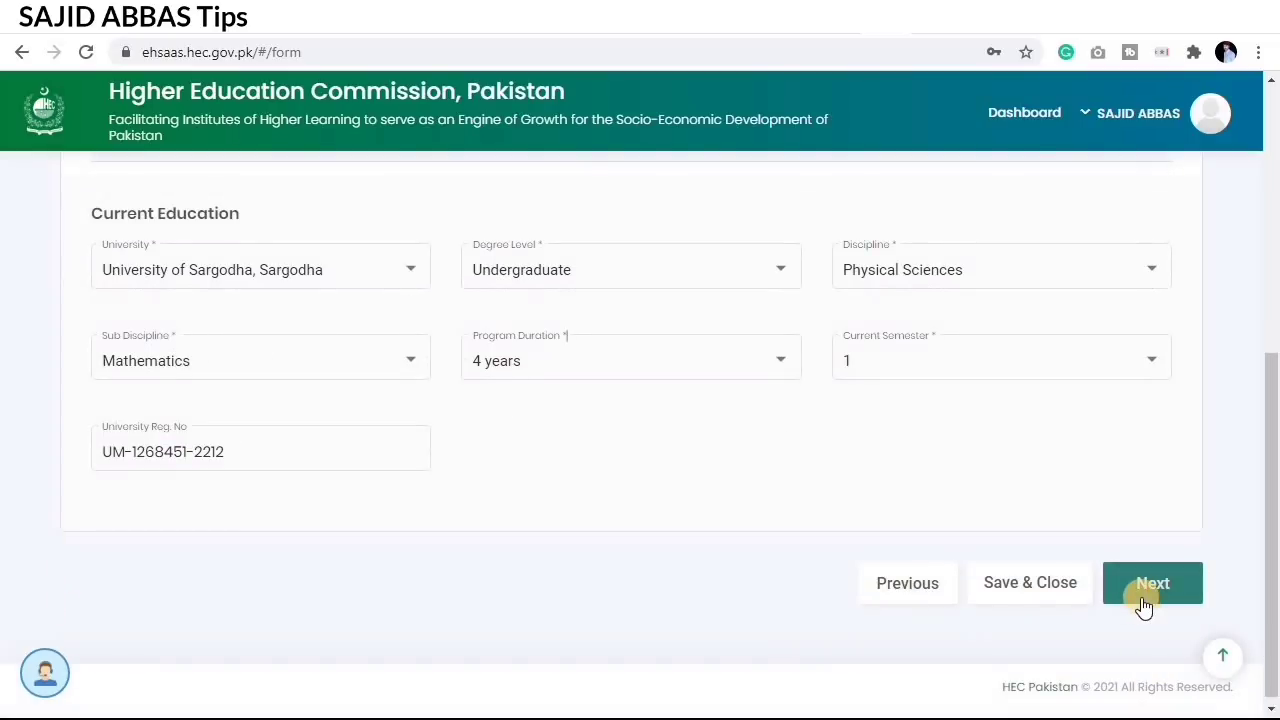
Step: Save the Education step and advance to Family Information
{"action": "left_click", "coordinate": [1144, 597]}
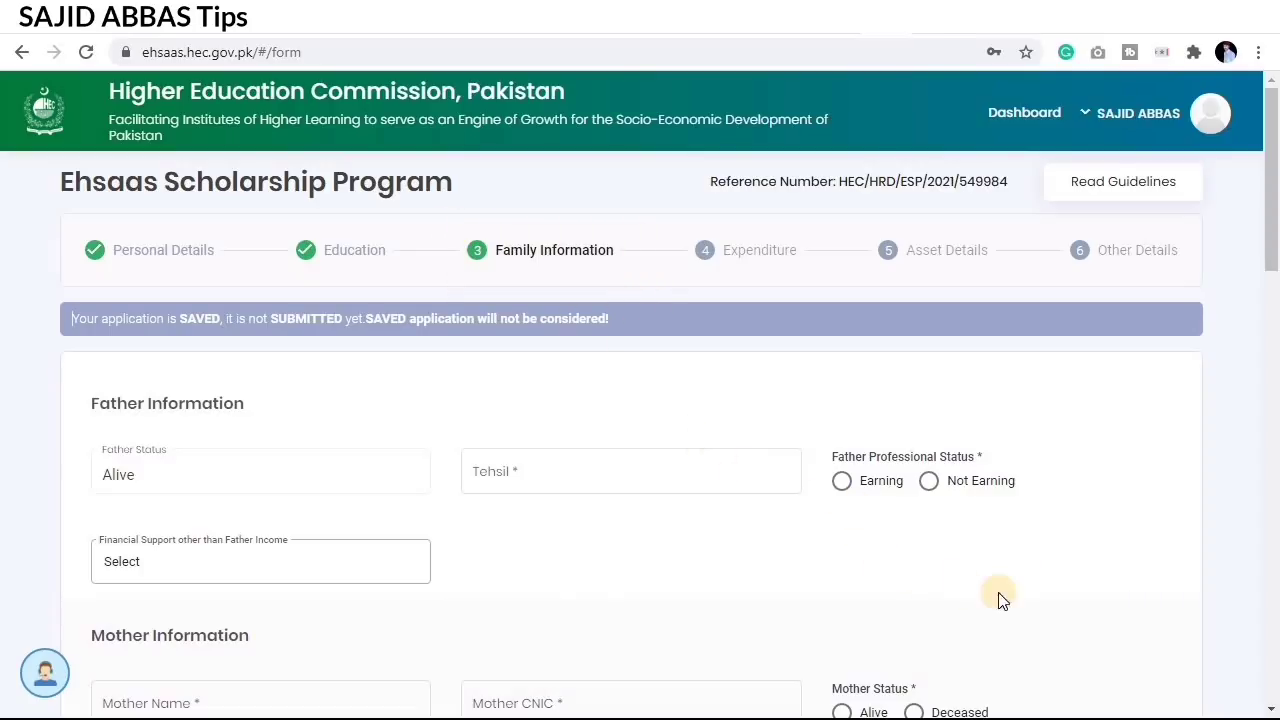
{"action": "scroll", "coordinate": [934, 571], "scroll_direction": "down", "scroll_amount": 1}
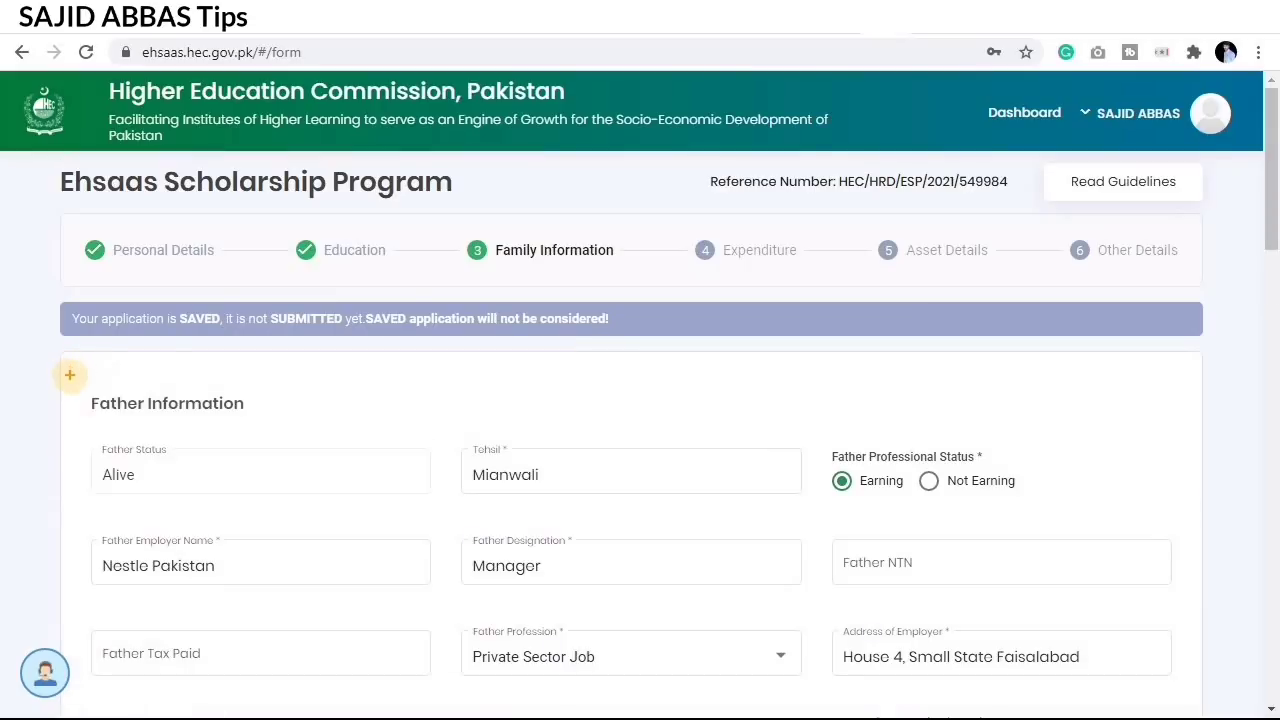
{"action": "left_click_drag", "start_coordinate": [70, 377], "coordinate": [797, 519]}
{"action": "scroll", "coordinate": [640, 366], "scroll_direction": "down", "scroll_amount": 2}
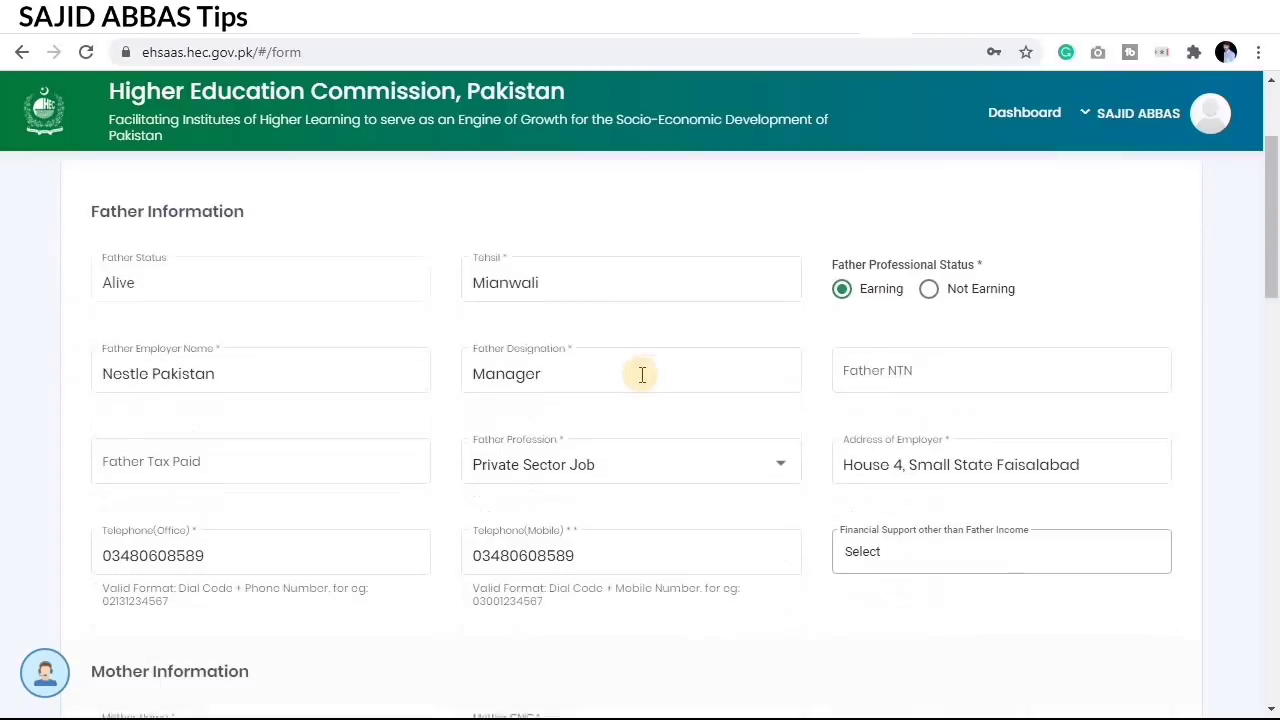
Step: Review the father's details: Alive, Mianwali tehsil, Earning, Manager, Private Sector Job
{"action": "left_click", "coordinate": [640, 370]}
{"action": "left_click", "coordinate": [412, 366]}
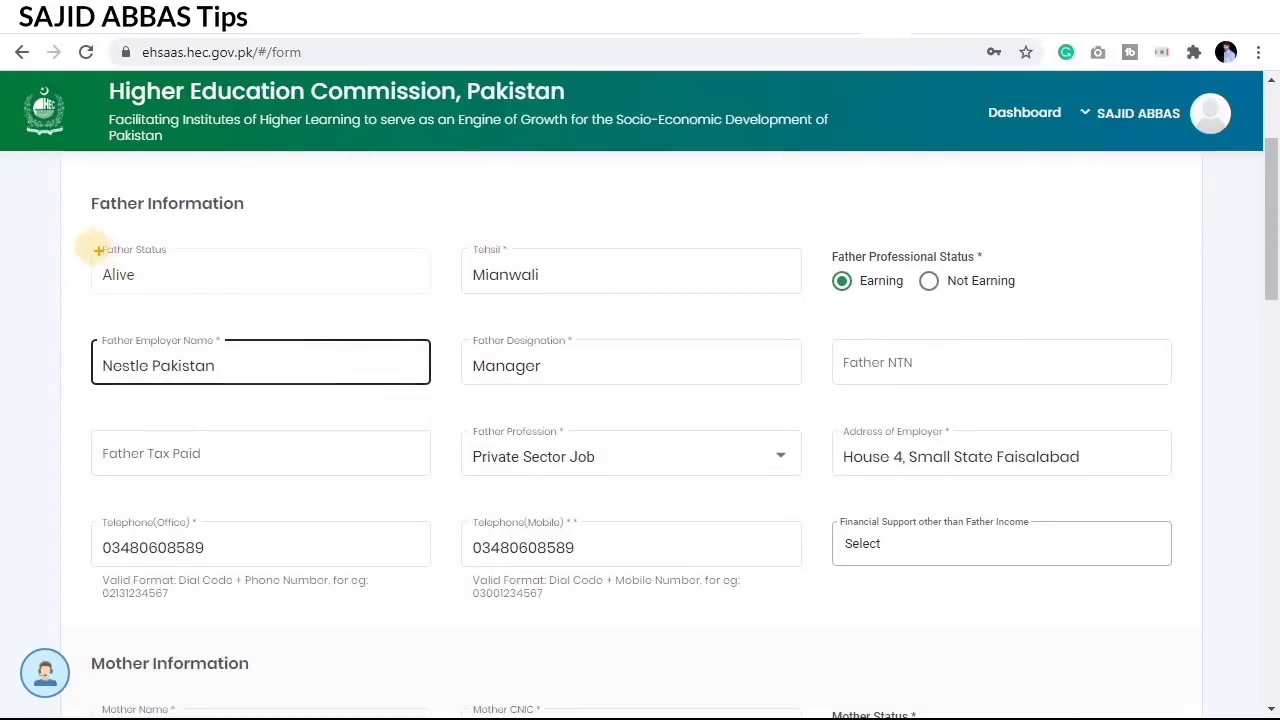
{"action": "mouse_move", "coordinate": [88, 242]}
{"action": "left_mouse_down"}
{"action": "mouse_move", "coordinate": [305, 293]}
{"action": "mouse_move", "coordinate": [434, 297]}
{"action": "left_mouse_up"}
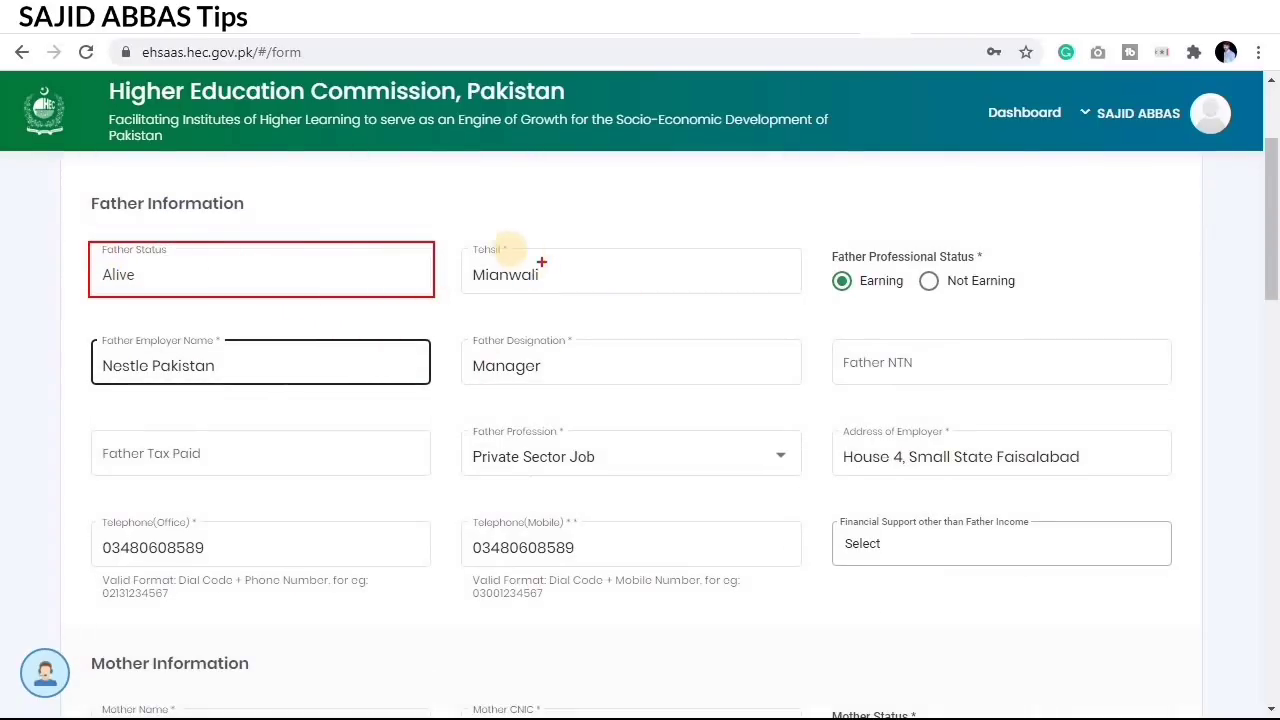
{"action": "mouse_move", "coordinate": [455, 238]}
{"action": "left_mouse_down"}
{"action": "mouse_move", "coordinate": [566, 298]}
{"action": "mouse_move", "coordinate": [659, 298]}
{"action": "left_mouse_up"}
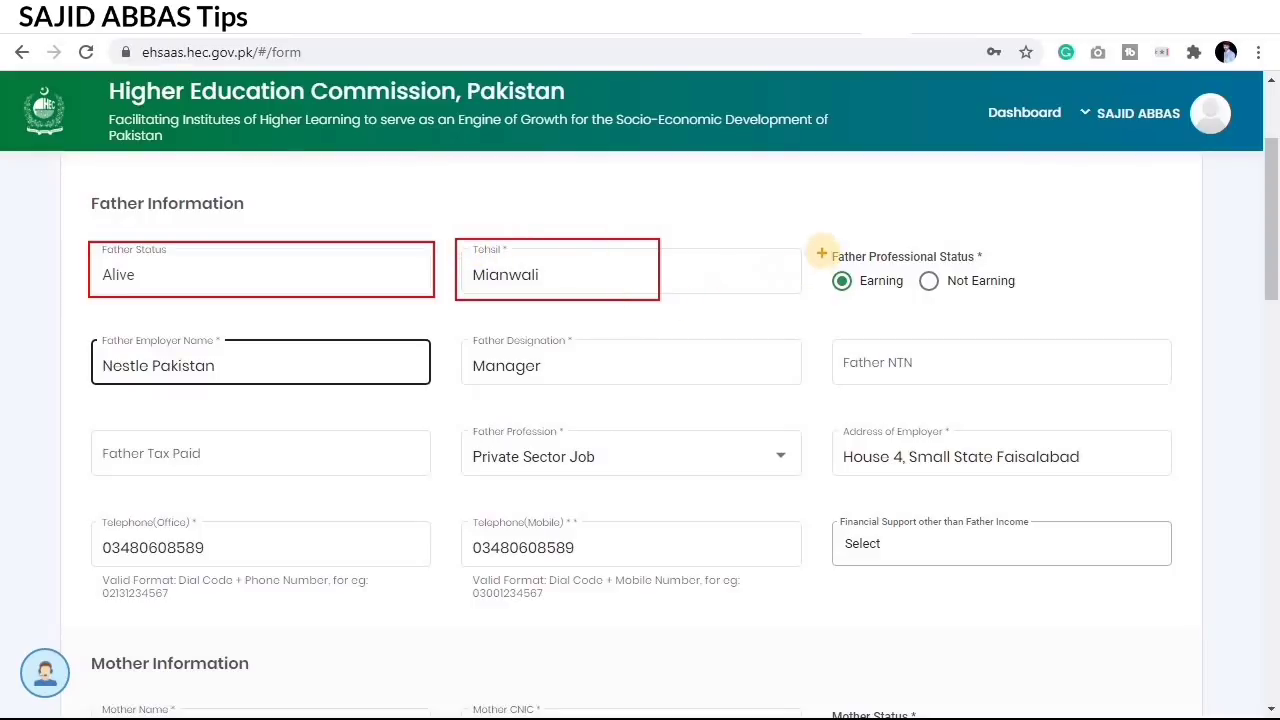
{"action": "mouse_move", "coordinate": [820, 243]}
{"action": "left_mouse_down"}
{"action": "mouse_move", "coordinate": [886, 286]}
{"action": "mouse_move", "coordinate": [1042, 305]}
{"action": "left_mouse_up"}
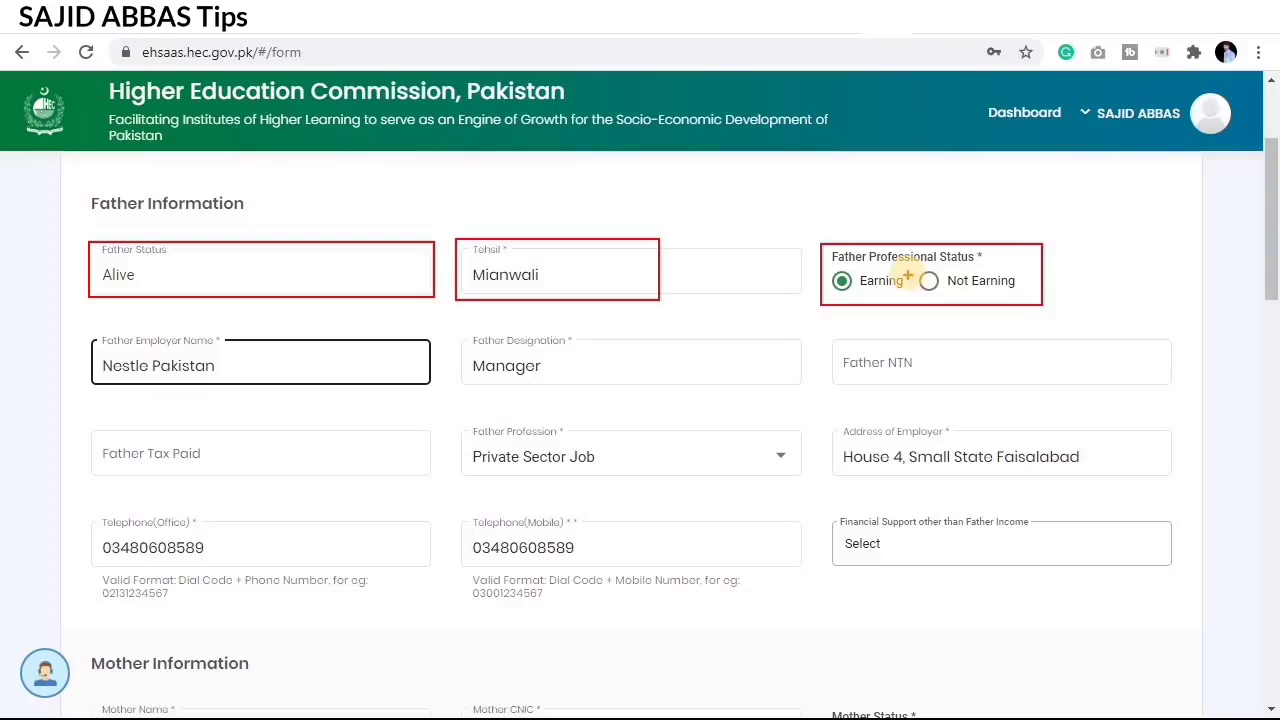
{"action": "mouse_move", "coordinate": [907, 273]}
{"action": "left_mouse_down"}
{"action": "mouse_move", "coordinate": [966, 283]}
{"action": "mouse_move", "coordinate": [864, 293]}
{"action": "left_mouse_up"}
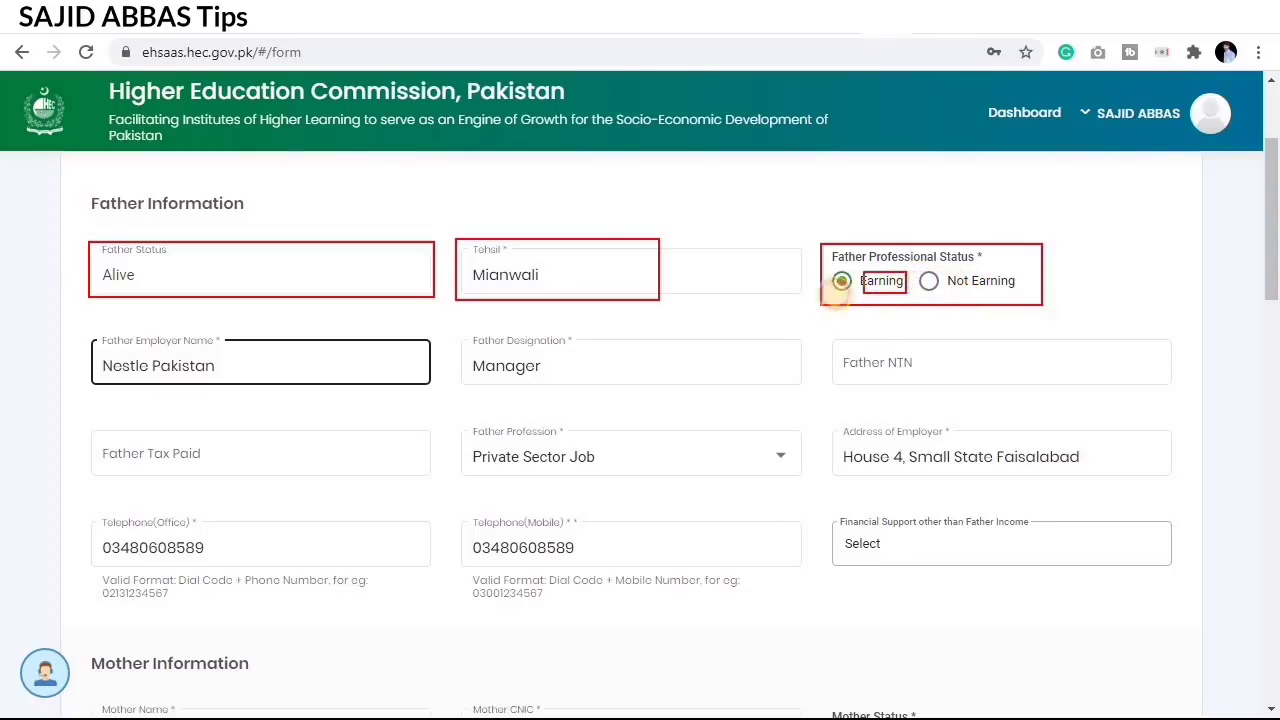
{"action": "key", "text": "Escape"}
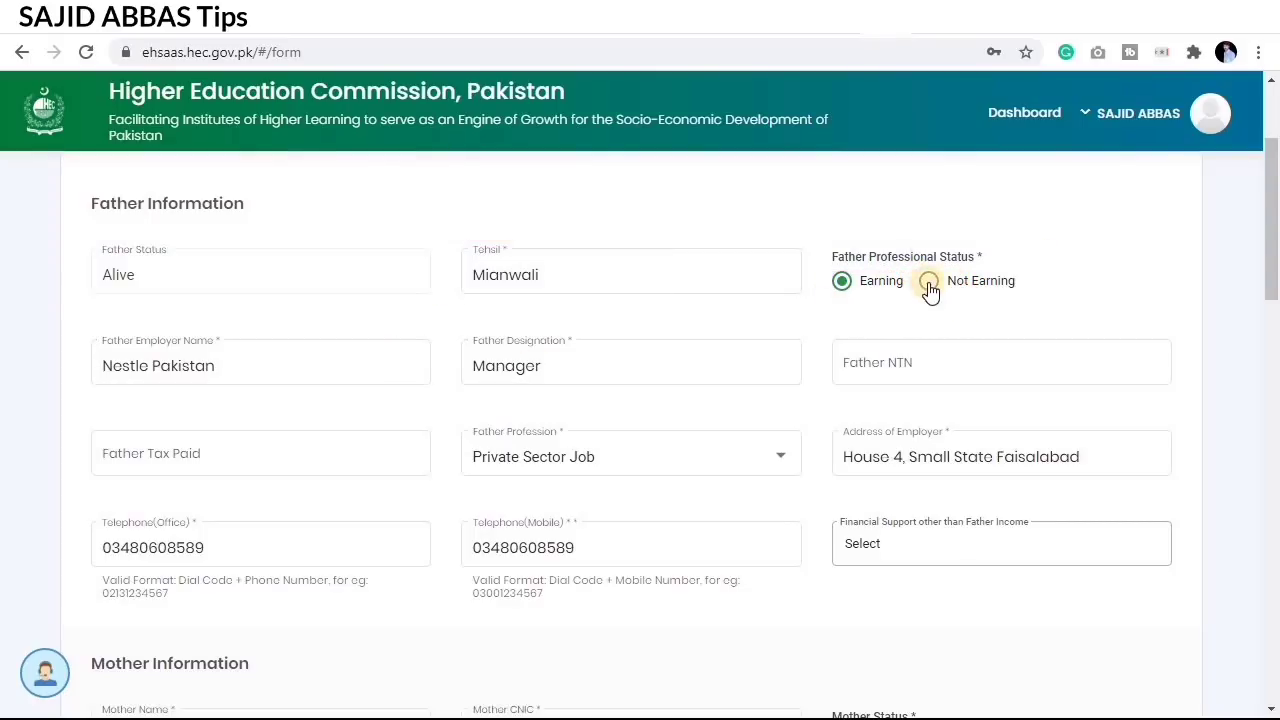
{"action": "left_click", "coordinate": [930, 285]}
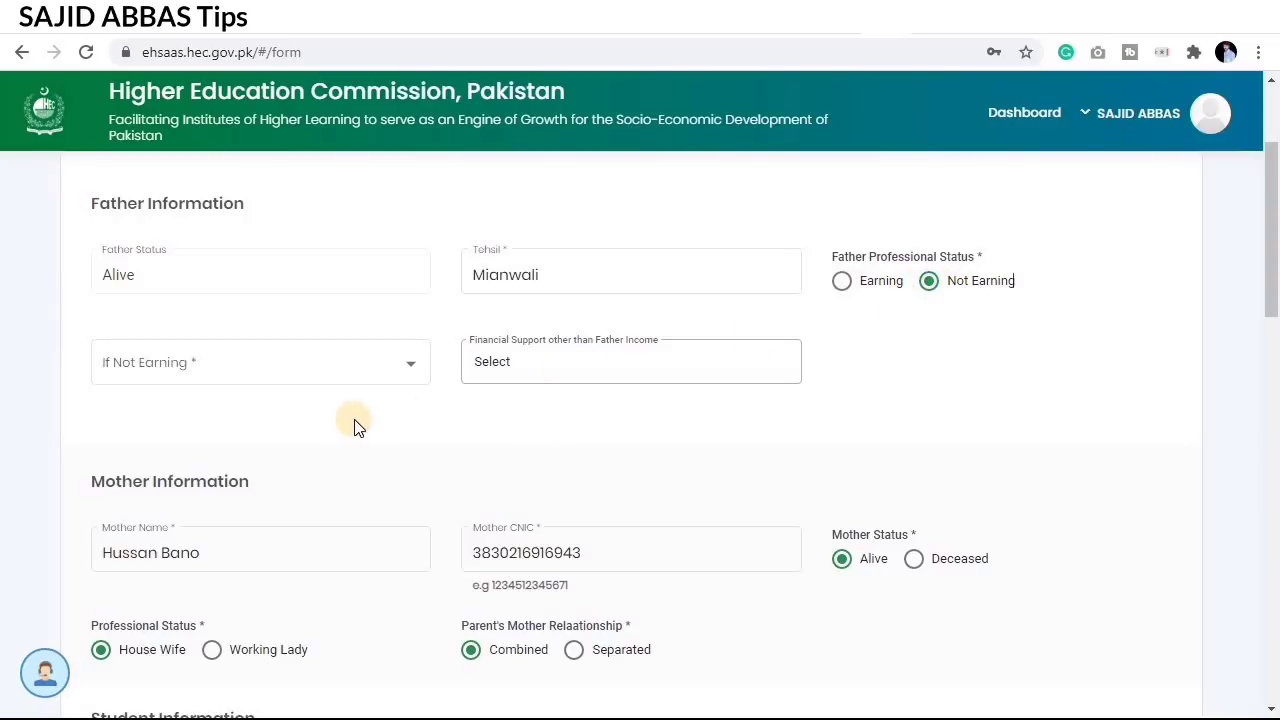
{"action": "left_click", "coordinate": [252, 373]}
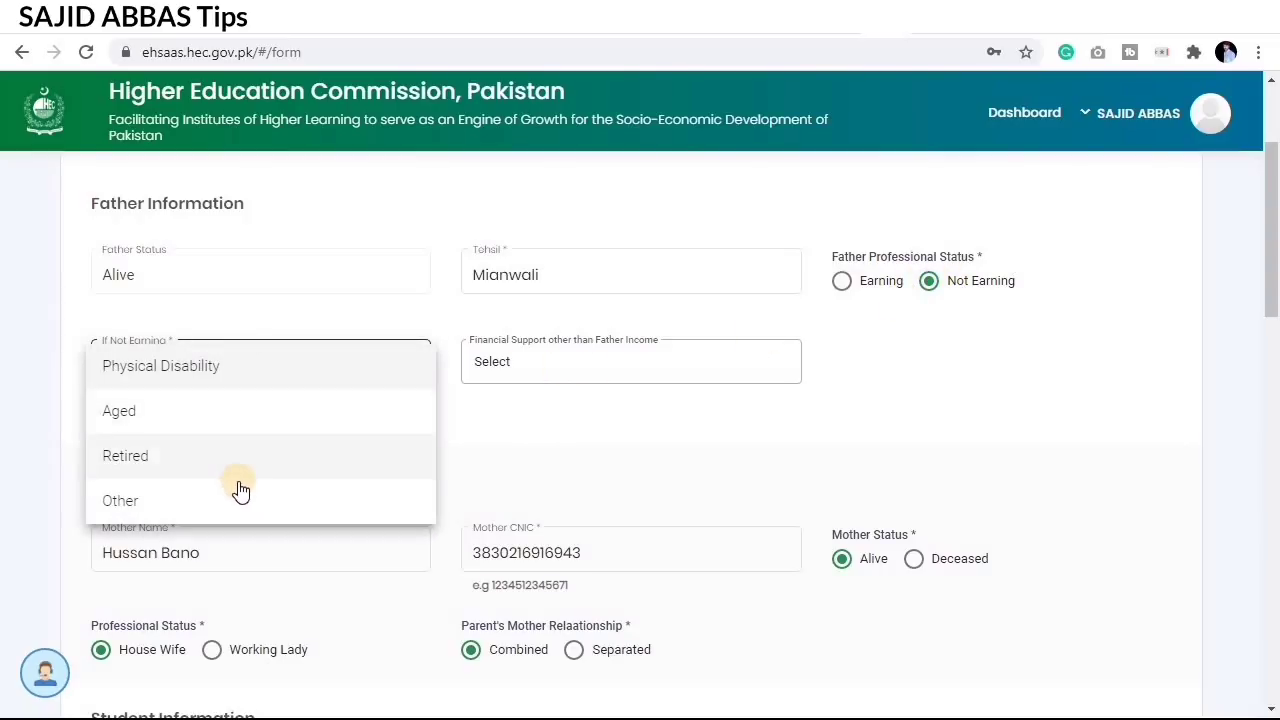
{"action": "left_click", "coordinate": [240, 368]}
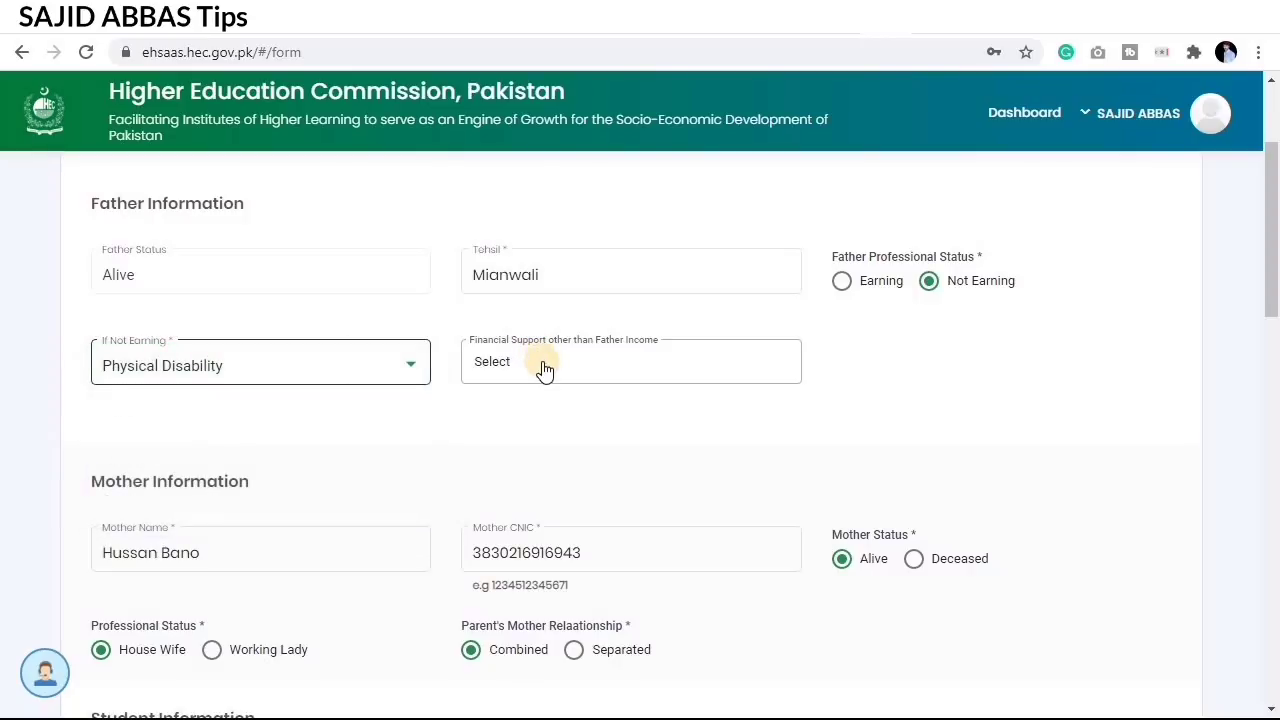
{"action": "left_click", "coordinate": [544, 368]}
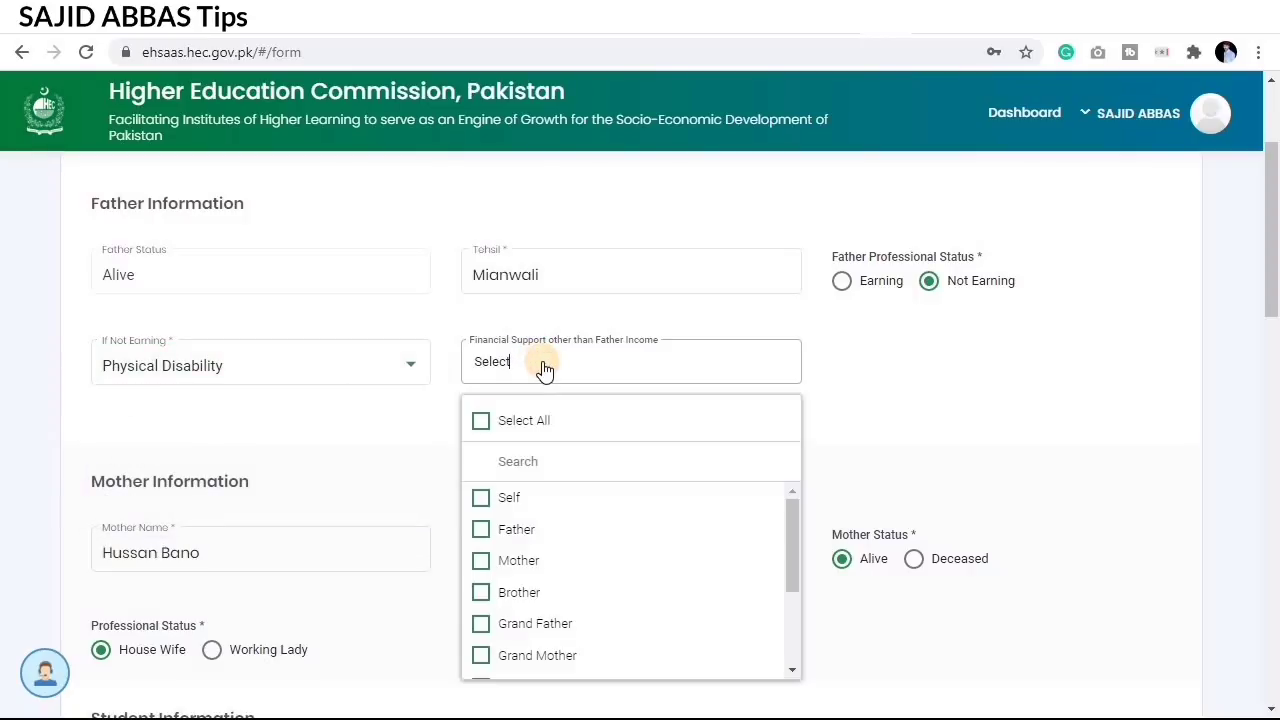
{"action": "left_click", "coordinate": [542, 368]}
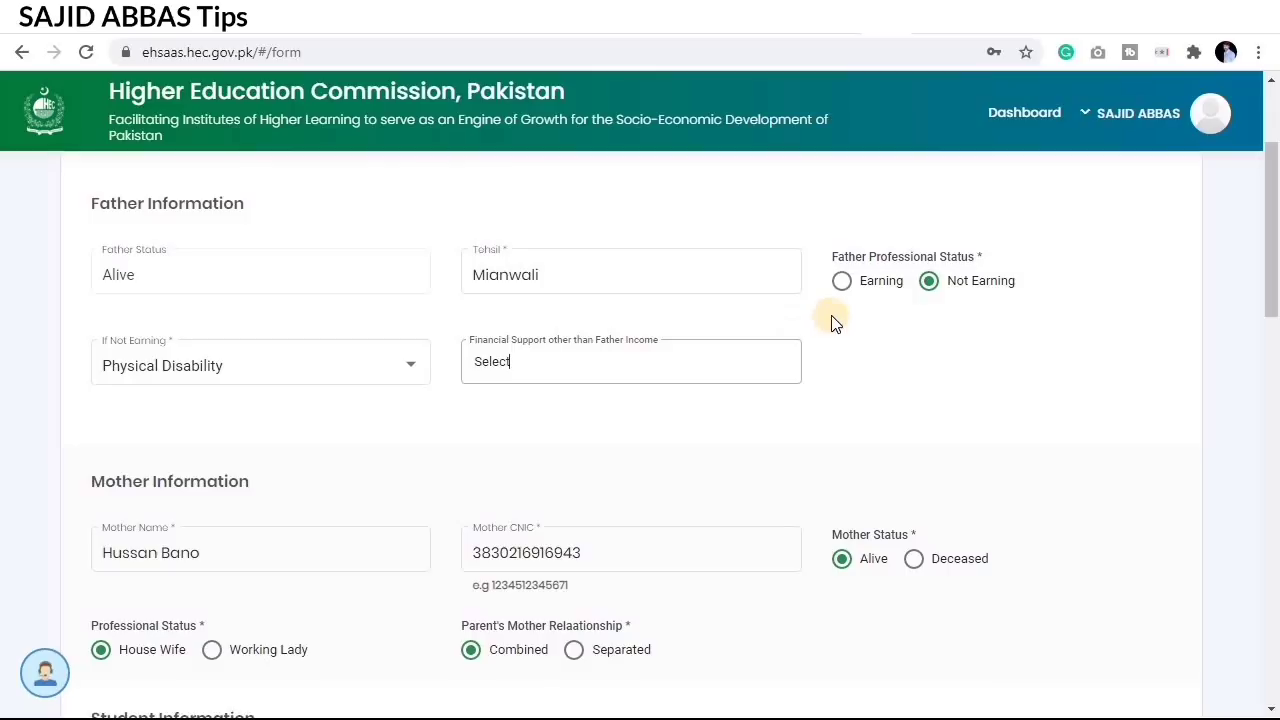
{"action": "left_click", "coordinate": [845, 288]}
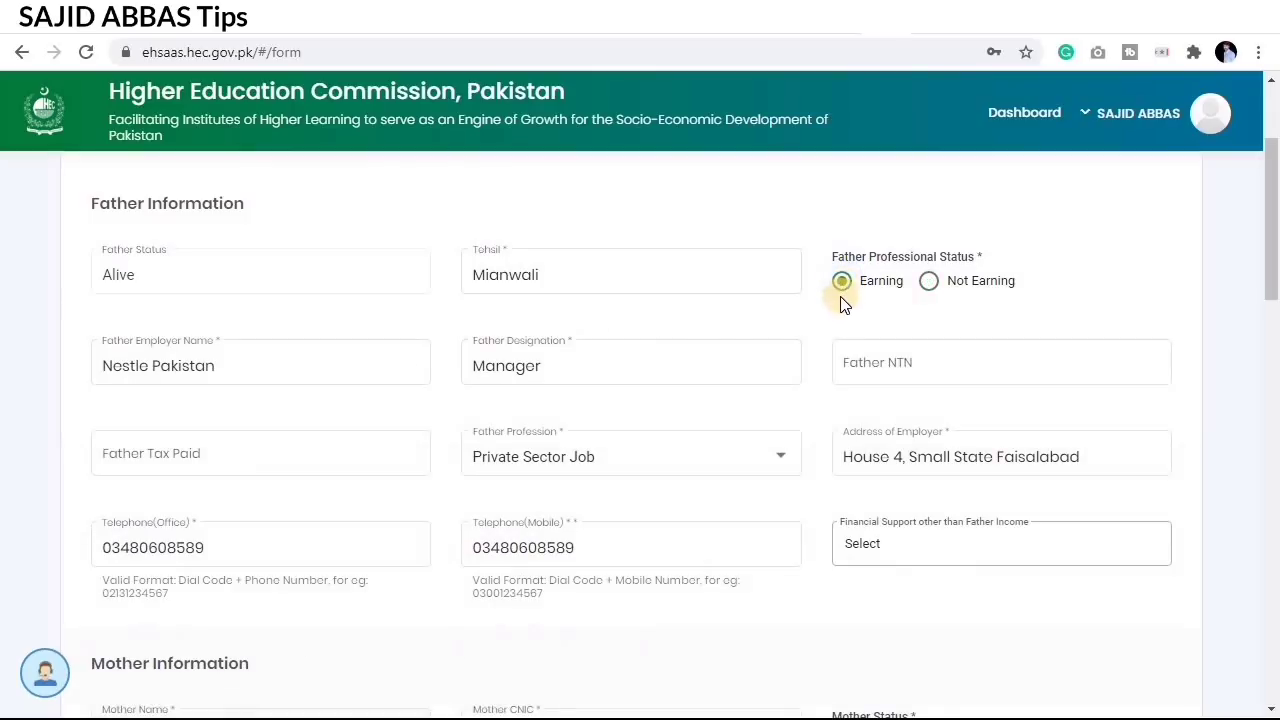
{"action": "scroll", "coordinate": [757, 334], "scroll_direction": "down", "scroll_amount": 1}
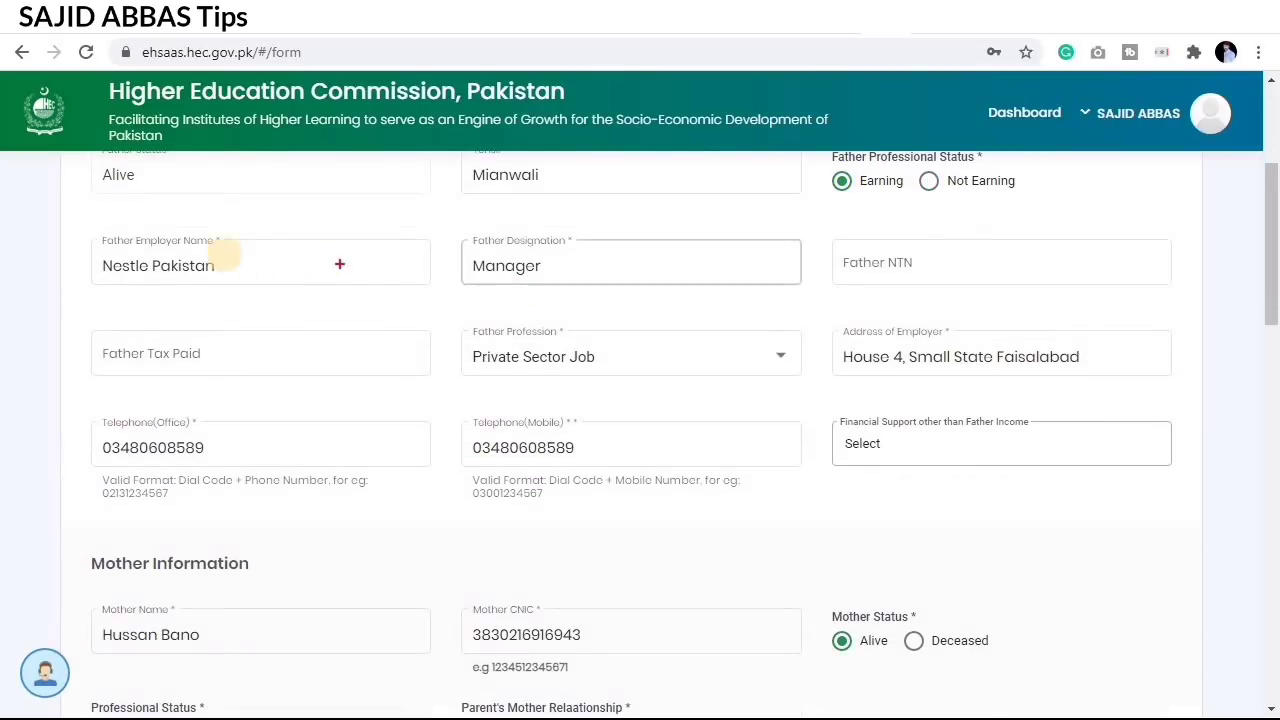
{"action": "mouse_move", "coordinate": [76, 230]}
{"action": "left_mouse_down"}
{"action": "mouse_move", "coordinate": [300, 286]}
{"action": "mouse_move", "coordinate": [438, 293]}
{"action": "left_mouse_up"}
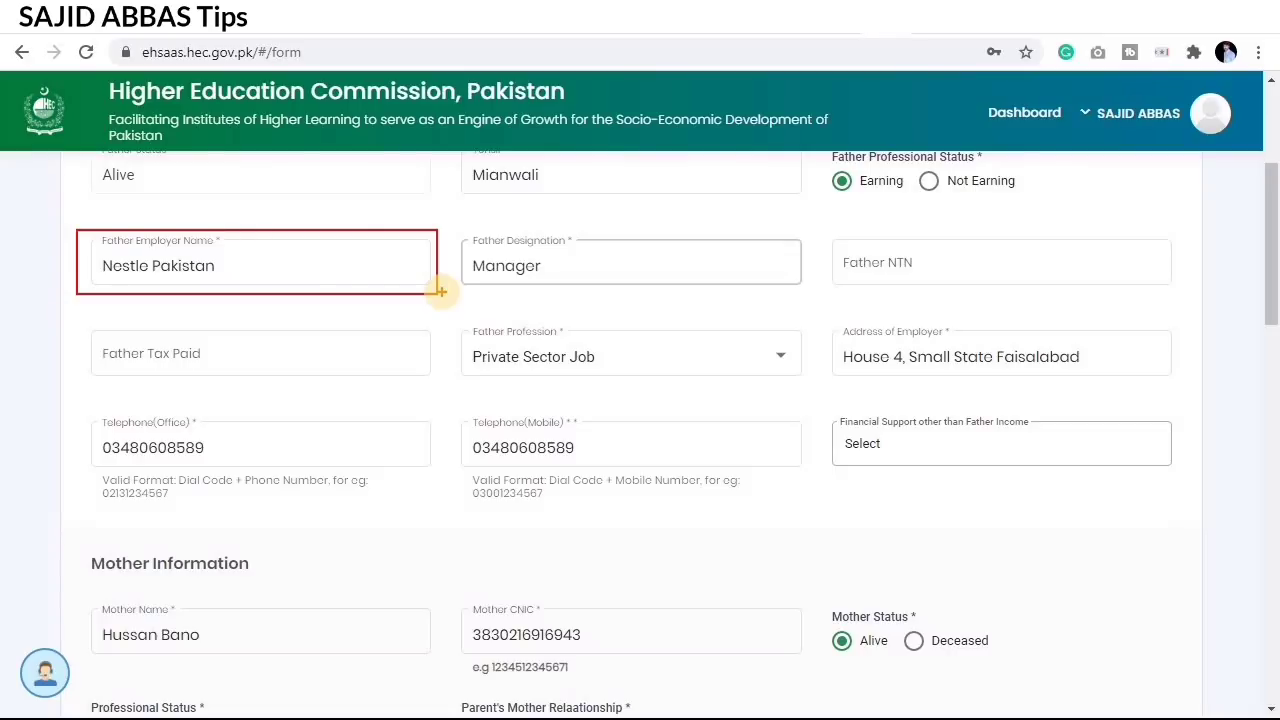
{"action": "left_click", "coordinate": [491, 262]}
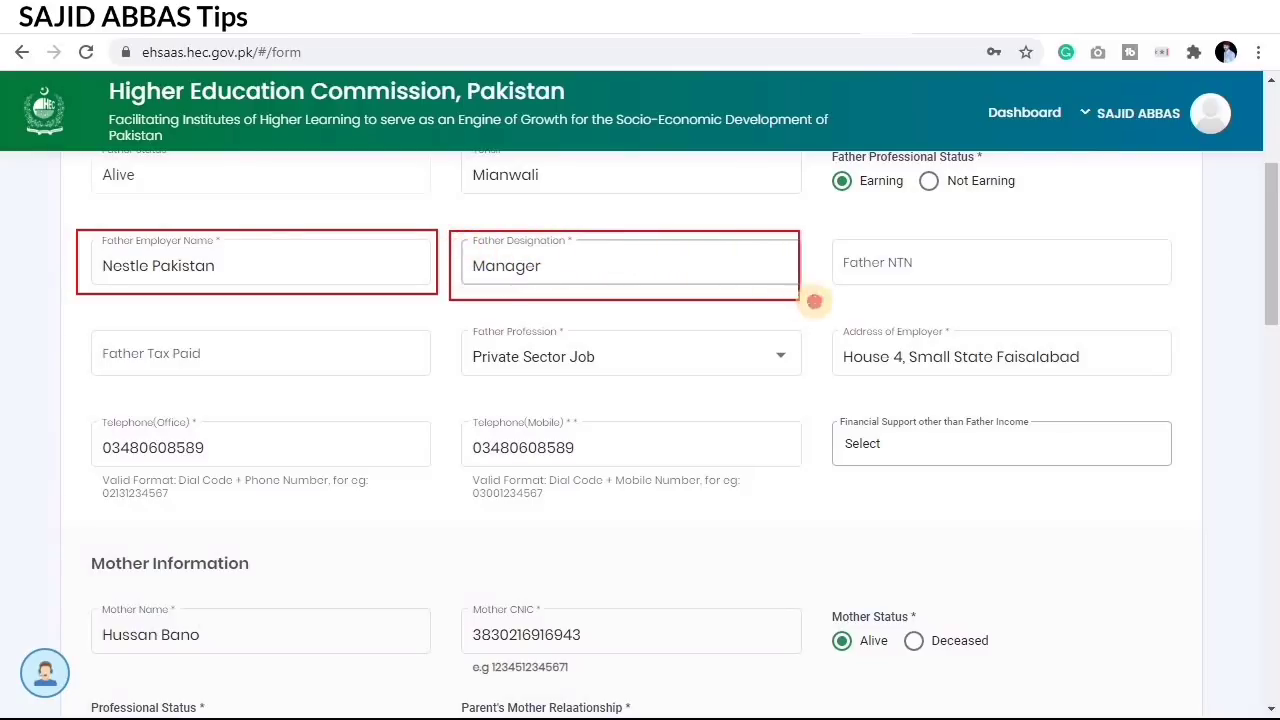
{"action": "left_click_drag", "start_coordinate": [814, 301], "coordinate": [817, 292]}
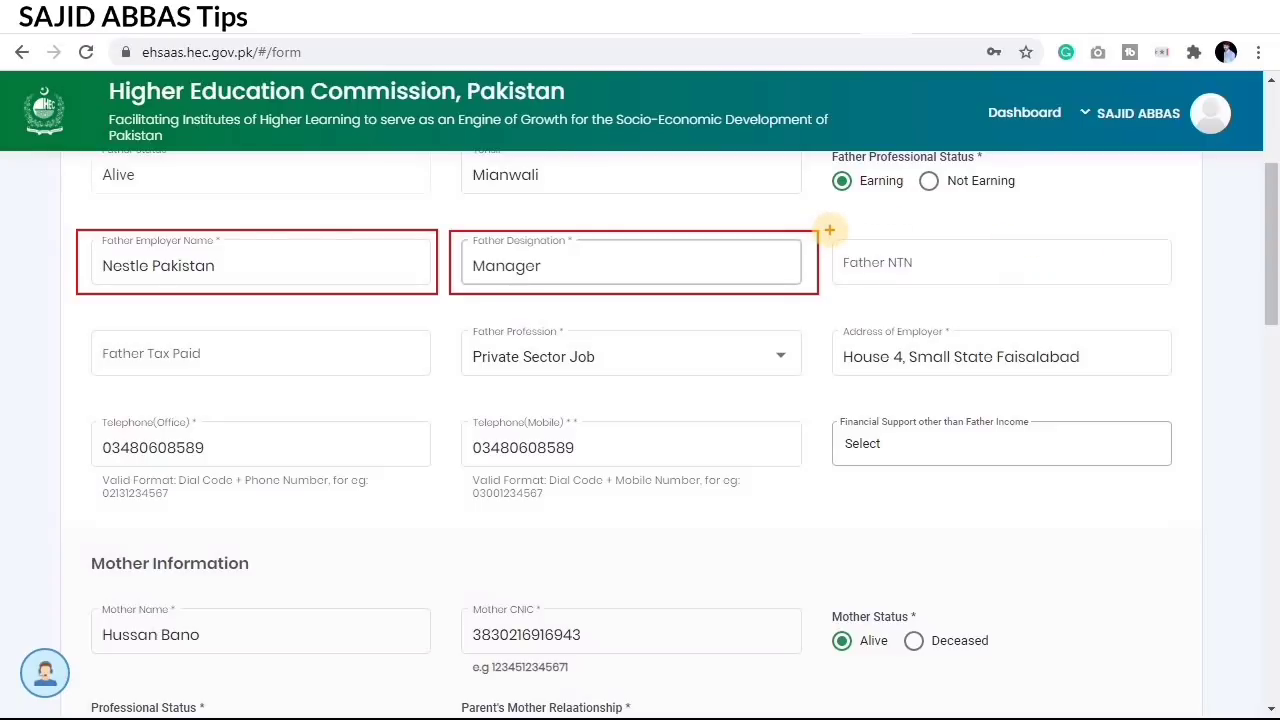
{"action": "mouse_move", "coordinate": [832, 234]}
{"action": "left_mouse_down"}
{"action": "mouse_move", "coordinate": [943, 303]}
{"action": "mouse_move", "coordinate": [1077, 289]}
{"action": "mouse_move", "coordinate": [1185, 297]}
{"action": "left_mouse_up"}
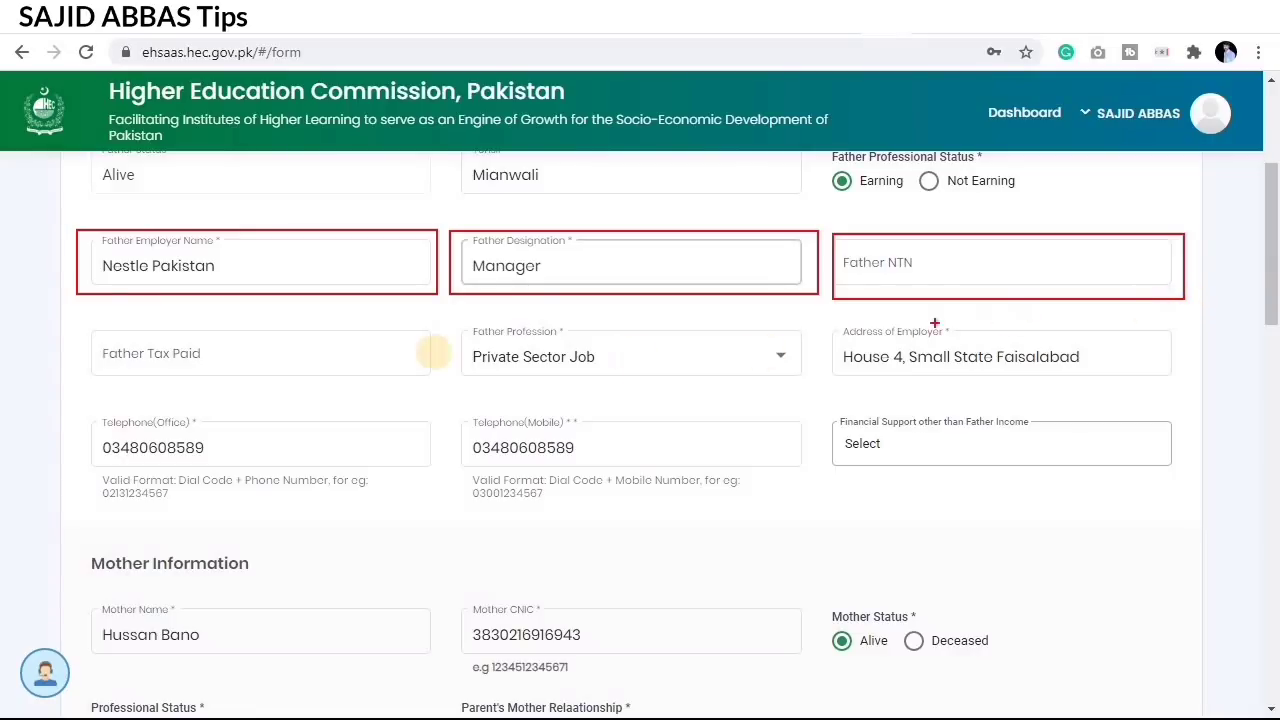
{"action": "mouse_move", "coordinate": [88, 335]}
{"action": "left_mouse_down"}
{"action": "mouse_move", "coordinate": [95, 352]}
{"action": "mouse_move", "coordinate": [354, 379]}
{"action": "left_mouse_up"}
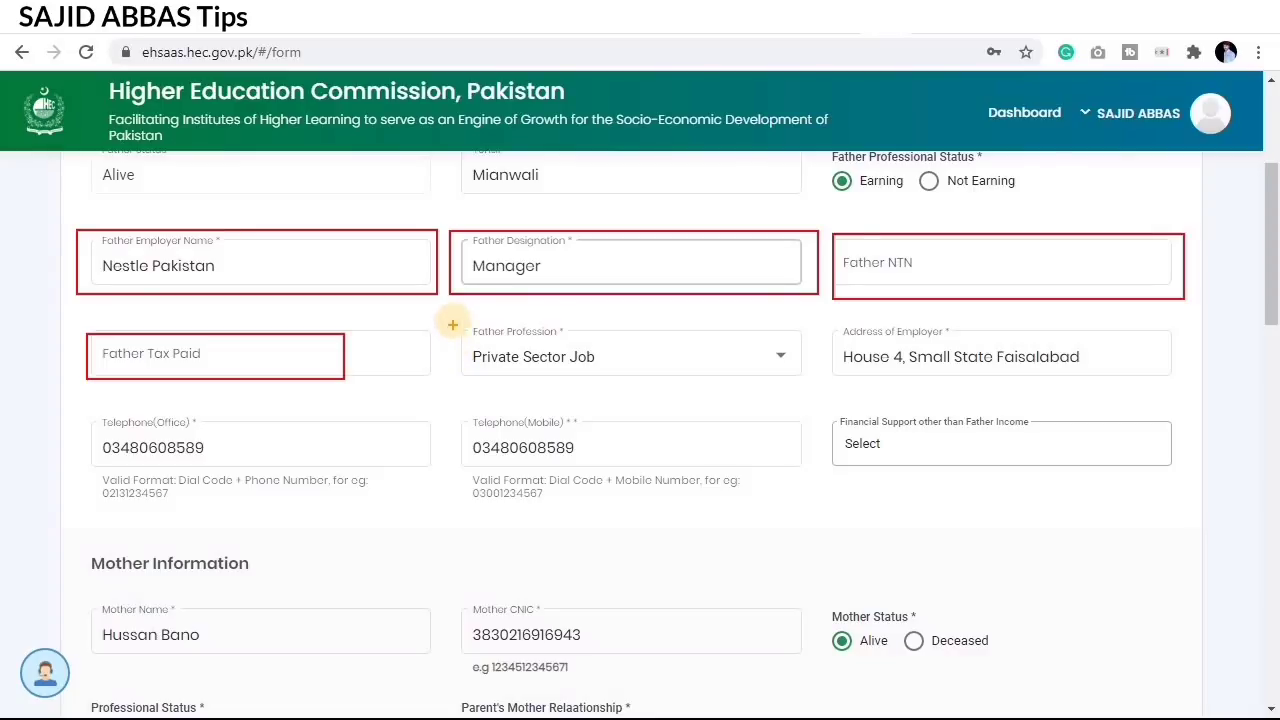
{"action": "mouse_move", "coordinate": [452, 320]}
{"action": "left_mouse_down"}
{"action": "mouse_move", "coordinate": [543, 362]}
{"action": "mouse_move", "coordinate": [811, 380]}
{"action": "left_mouse_up"}
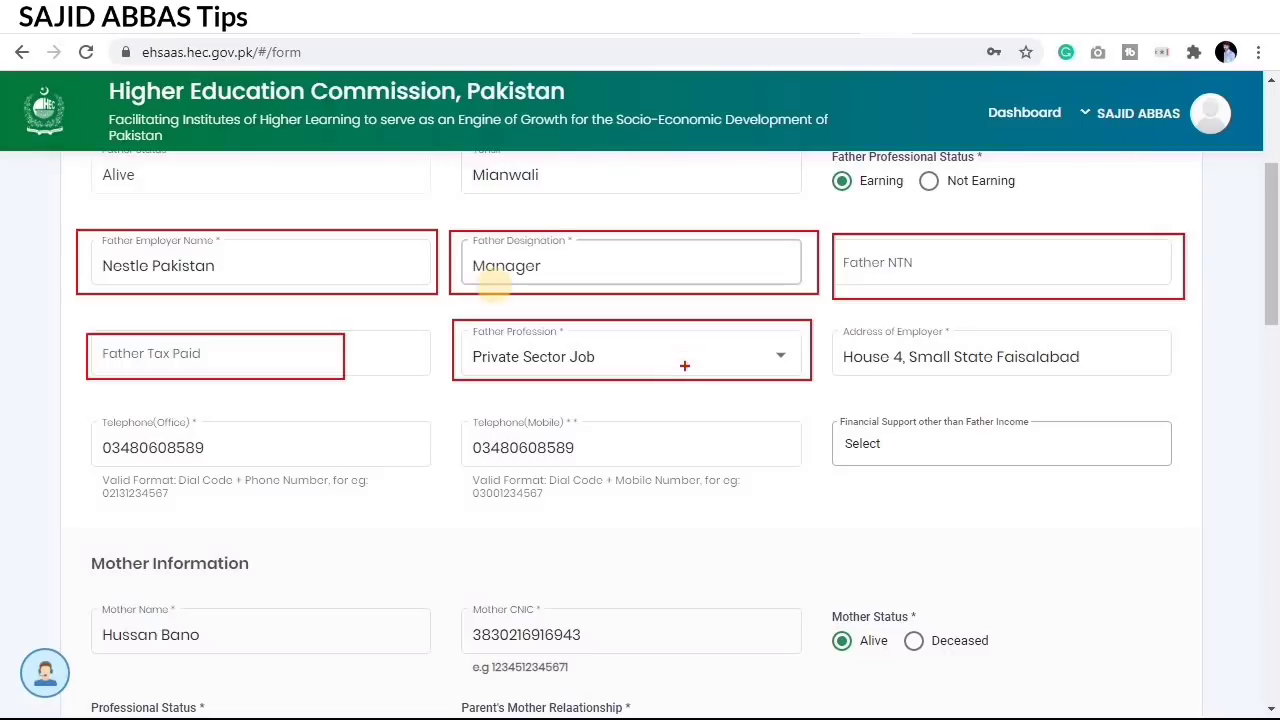
{"action": "key", "text": "Escape"}
{"action": "left_click", "coordinate": [580, 360]}
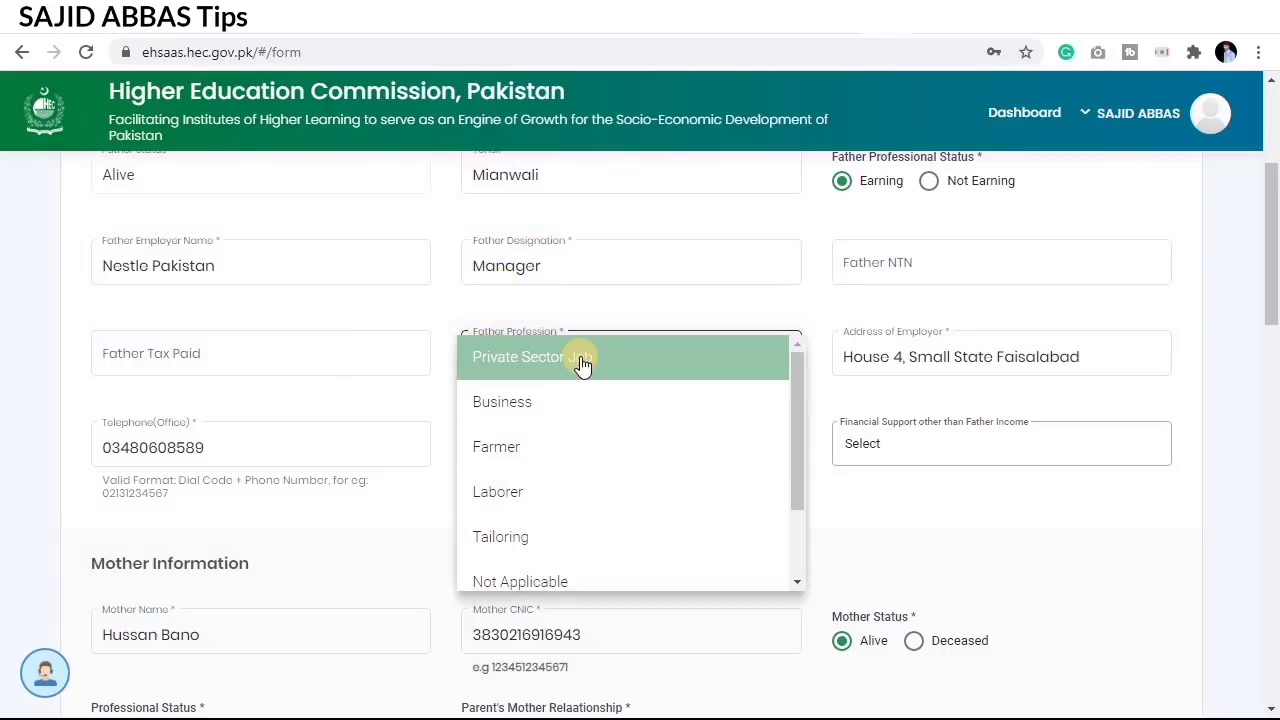
{"action": "left_click", "coordinate": [598, 340]}
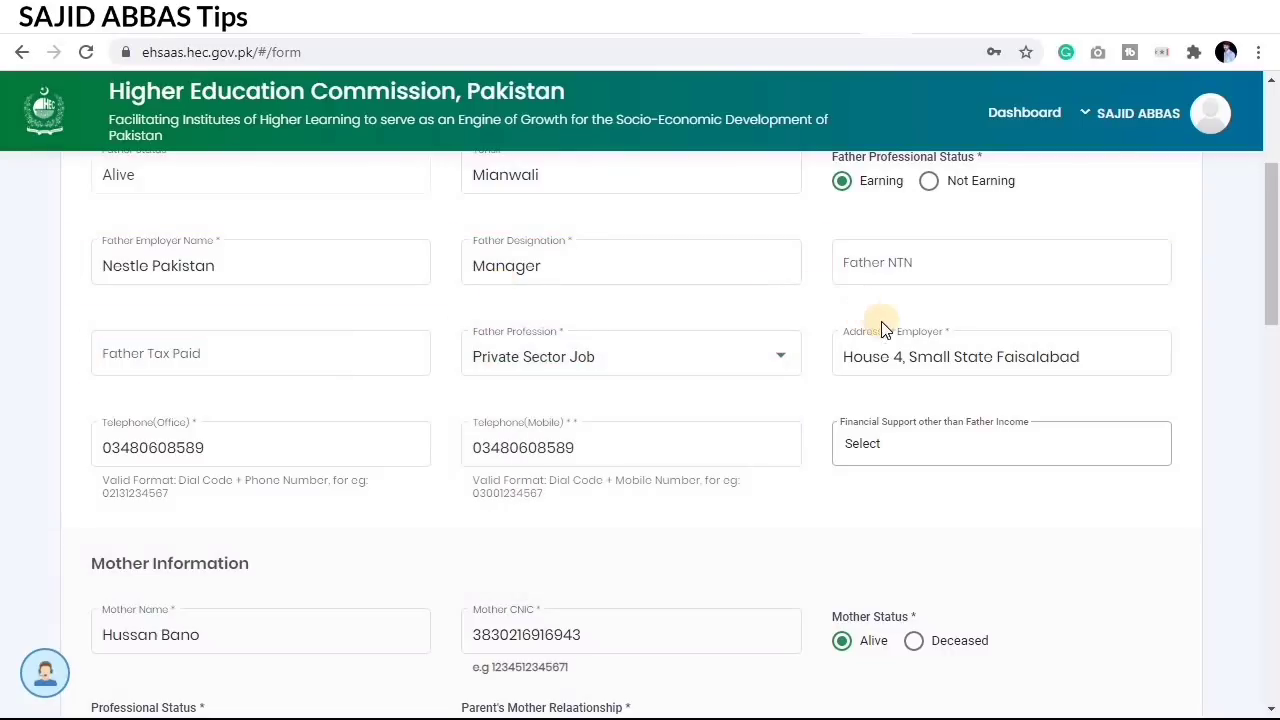
{"action": "left_click", "coordinate": [916, 352]}
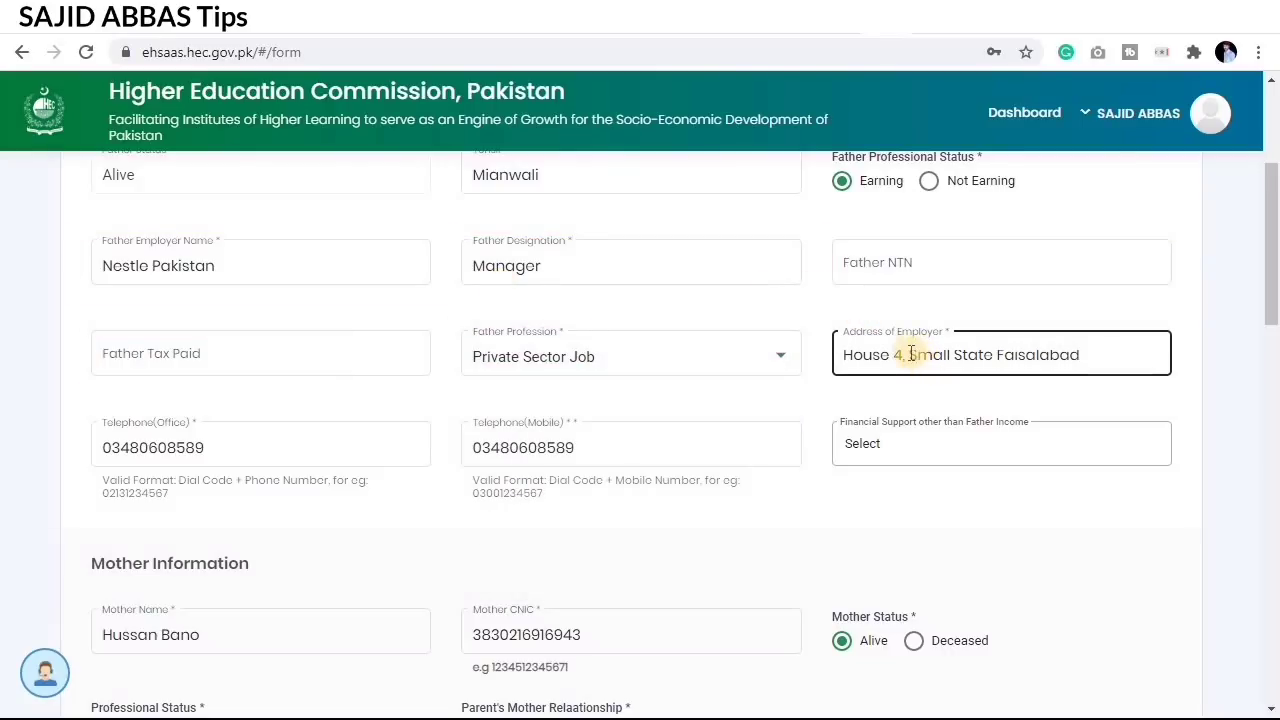
{"action": "left_click", "coordinate": [829, 320]}
{"action": "mouse_move", "coordinate": [822, 321]}
{"action": "left_mouse_down"}
{"action": "mouse_move", "coordinate": [909, 366]}
{"action": "mouse_move", "coordinate": [1187, 384]}
{"action": "left_mouse_up"}
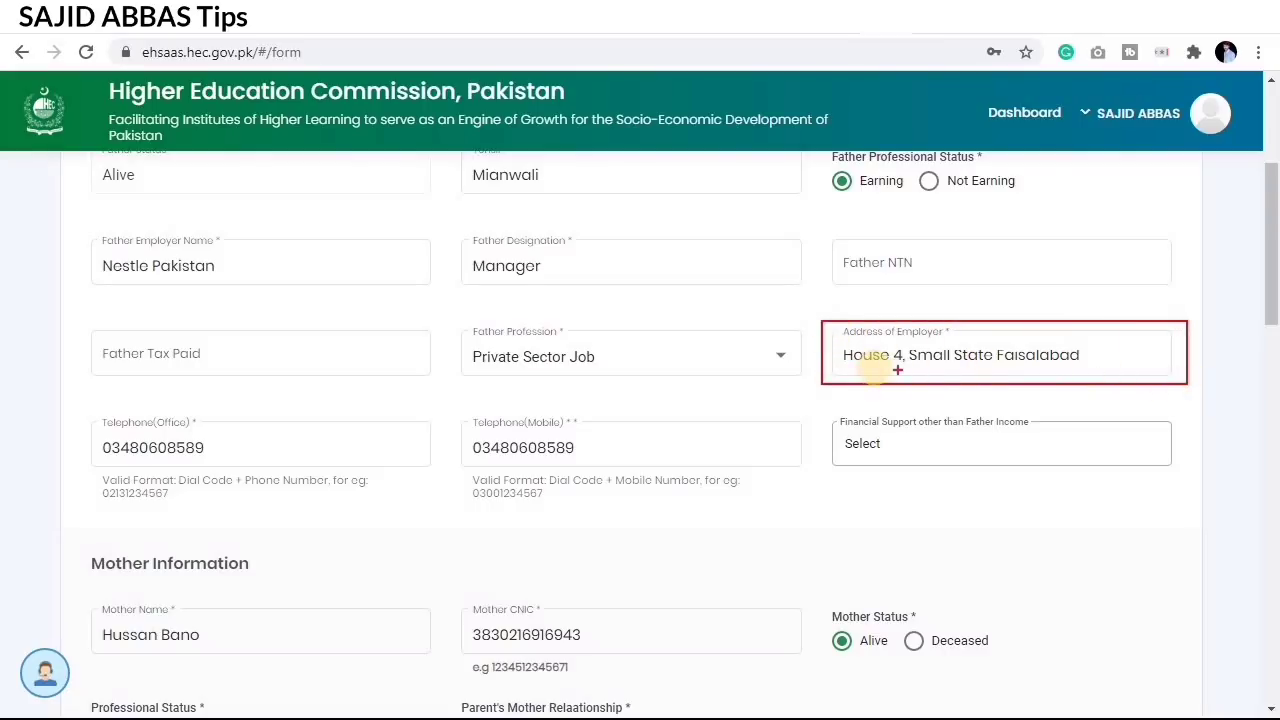
{"action": "mouse_move", "coordinate": [84, 414]}
{"action": "left_mouse_down"}
{"action": "mouse_move", "coordinate": [171, 448]}
{"action": "mouse_move", "coordinate": [305, 472]}
{"action": "mouse_move", "coordinate": [437, 474]}
{"action": "left_mouse_up"}
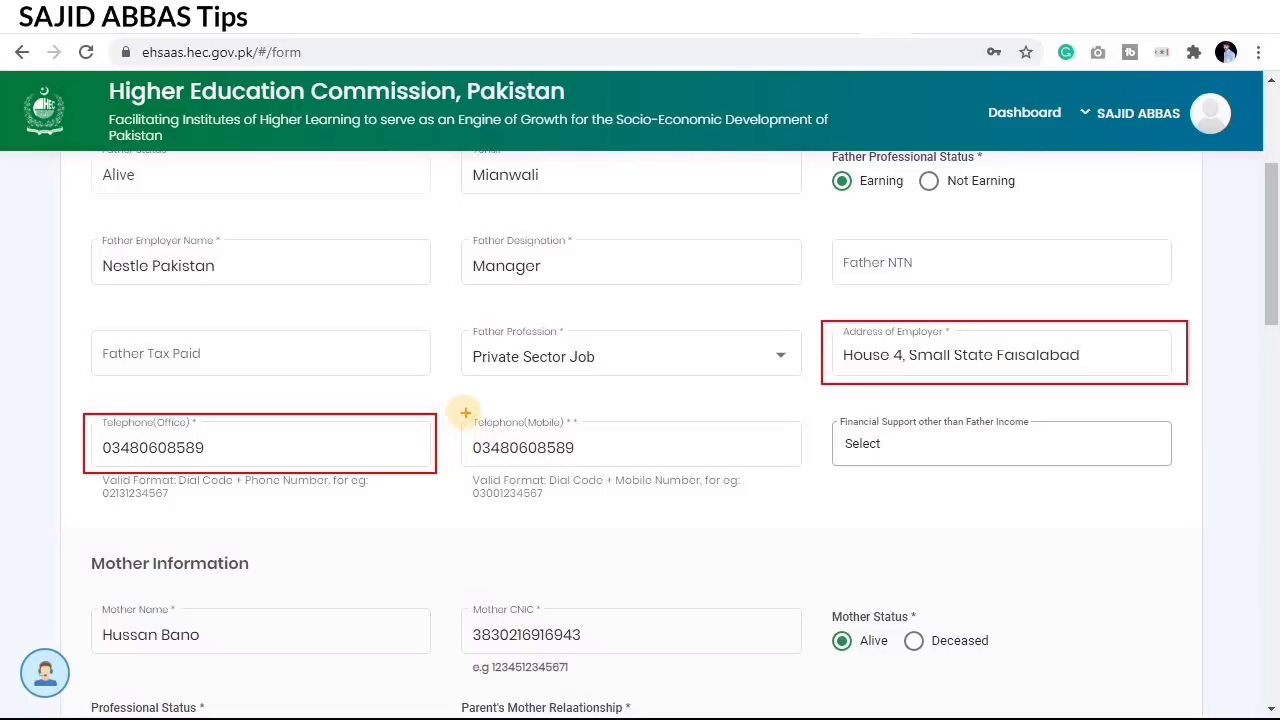
{"action": "mouse_move", "coordinate": [465, 412]}
{"action": "left_mouse_down"}
{"action": "mouse_move", "coordinate": [550, 459]}
{"action": "mouse_move", "coordinate": [666, 484]}
{"action": "mouse_move", "coordinate": [778, 472]}
{"action": "left_mouse_up"}
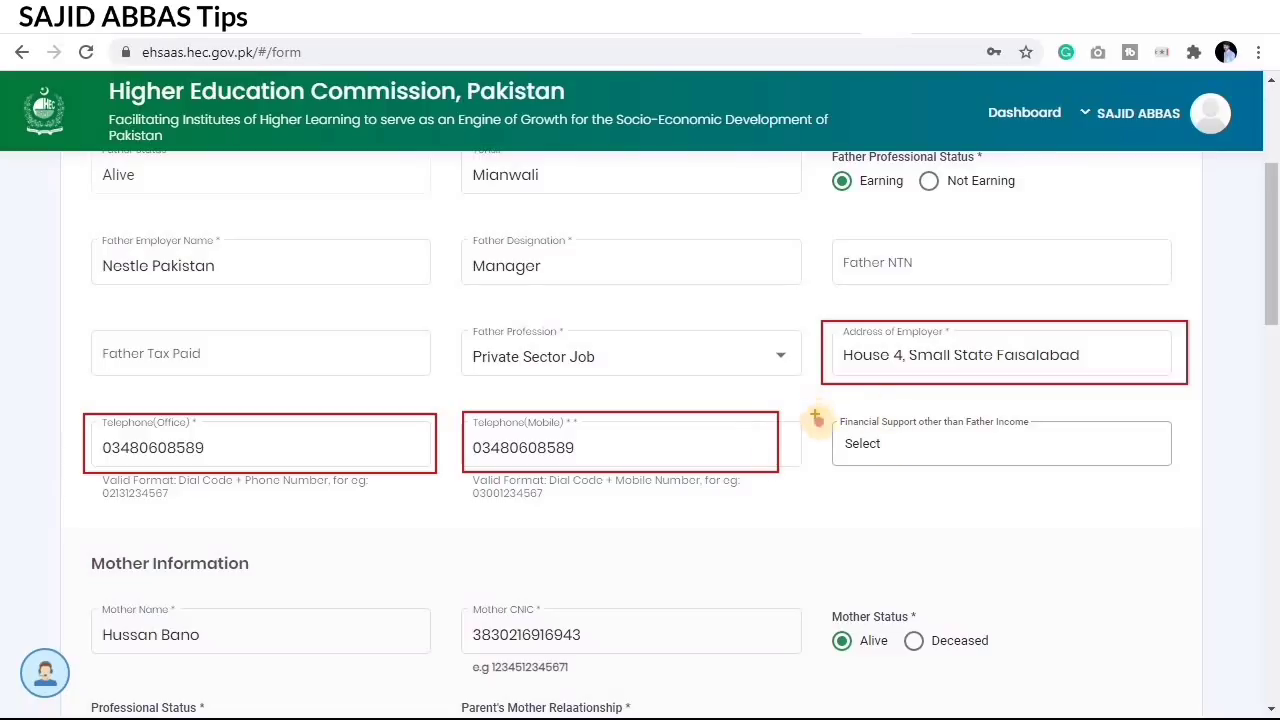
{"action": "left_click_drag", "start_coordinate": [815, 417], "coordinate": [1040, 454]}
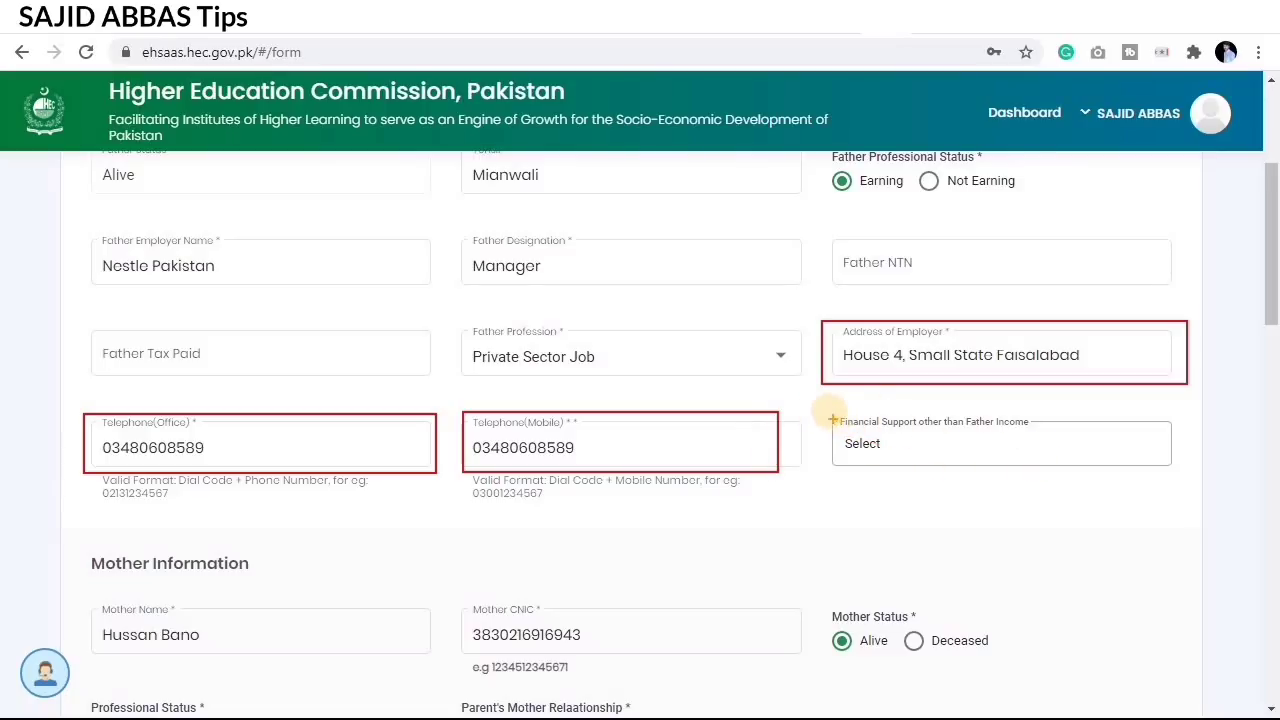
{"action": "left_click_drag", "start_coordinate": [829, 410], "coordinate": [886, 442]}
{"action": "left_click_drag", "start_coordinate": [1015, 465], "coordinate": [1179, 477]}
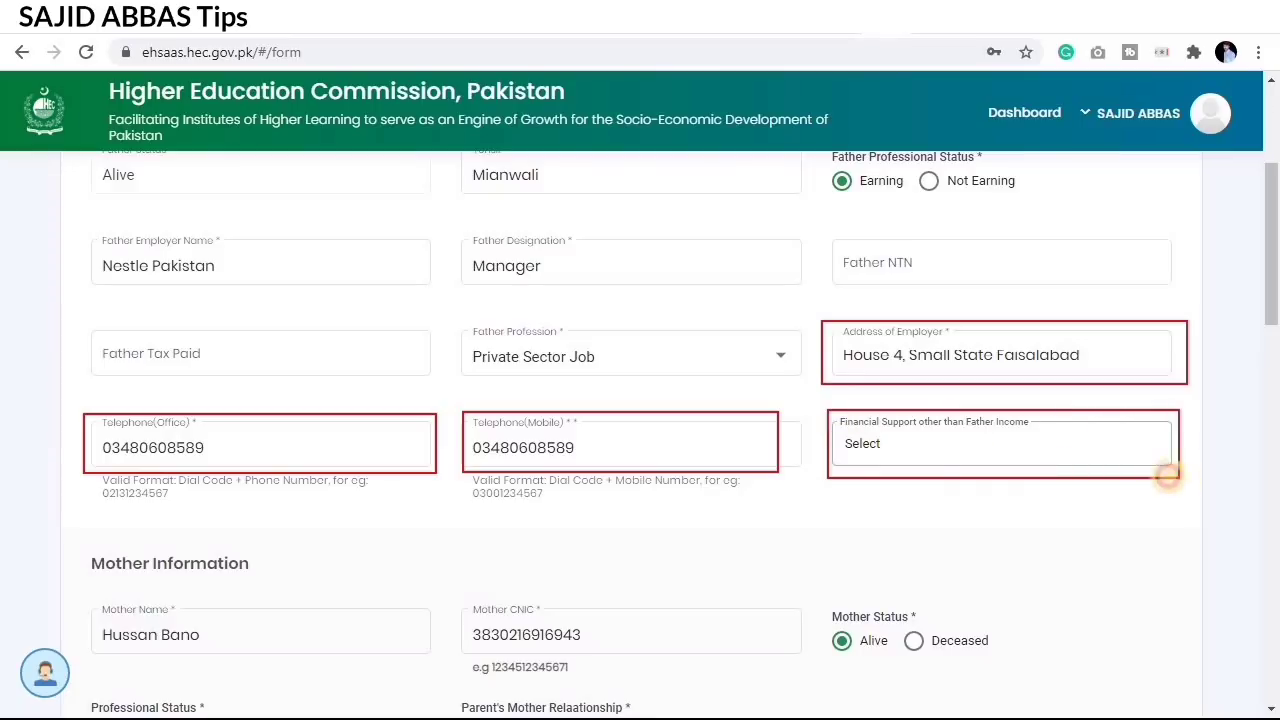
{"action": "left_click", "coordinate": [956, 449]}
{"action": "scroll", "coordinate": [951, 614], "scroll_direction": "down", "scroll_amount": 3}
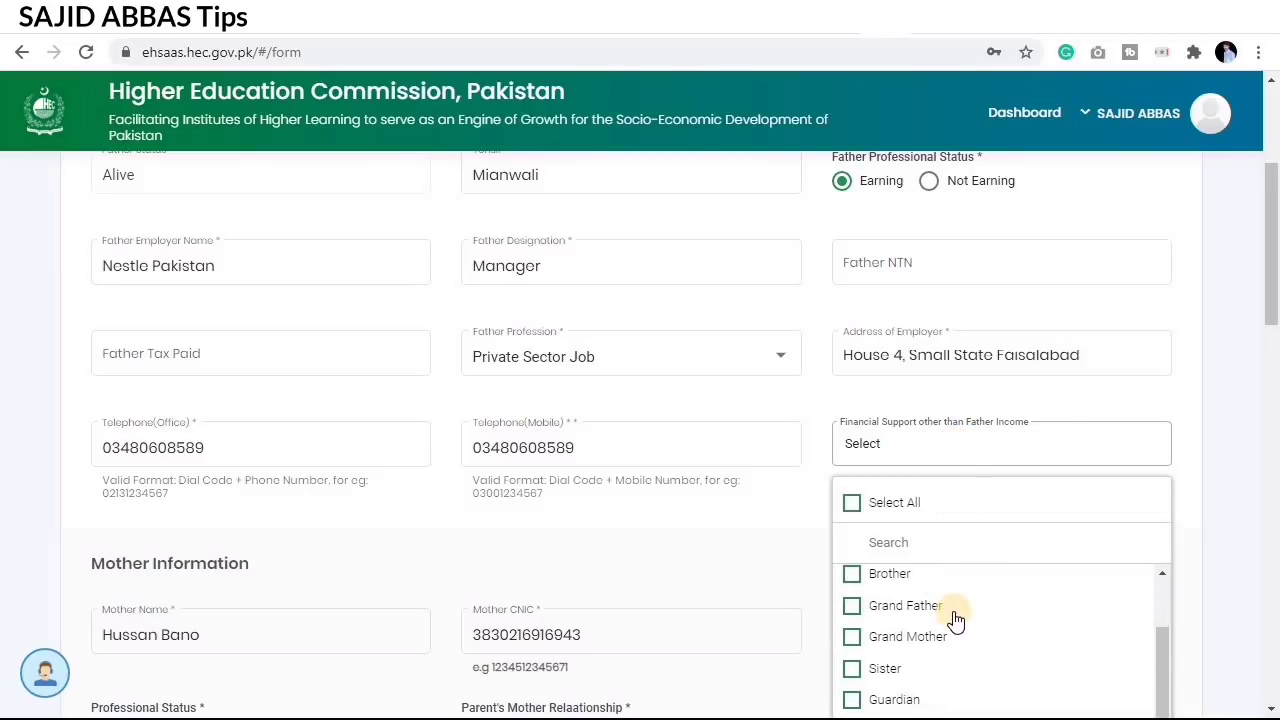
{"action": "scroll", "coordinate": [954, 614], "scroll_direction": "down", "scroll_amount": 1}
{"action": "scroll", "coordinate": [954, 617], "scroll_direction": "down", "scroll_amount": 1}
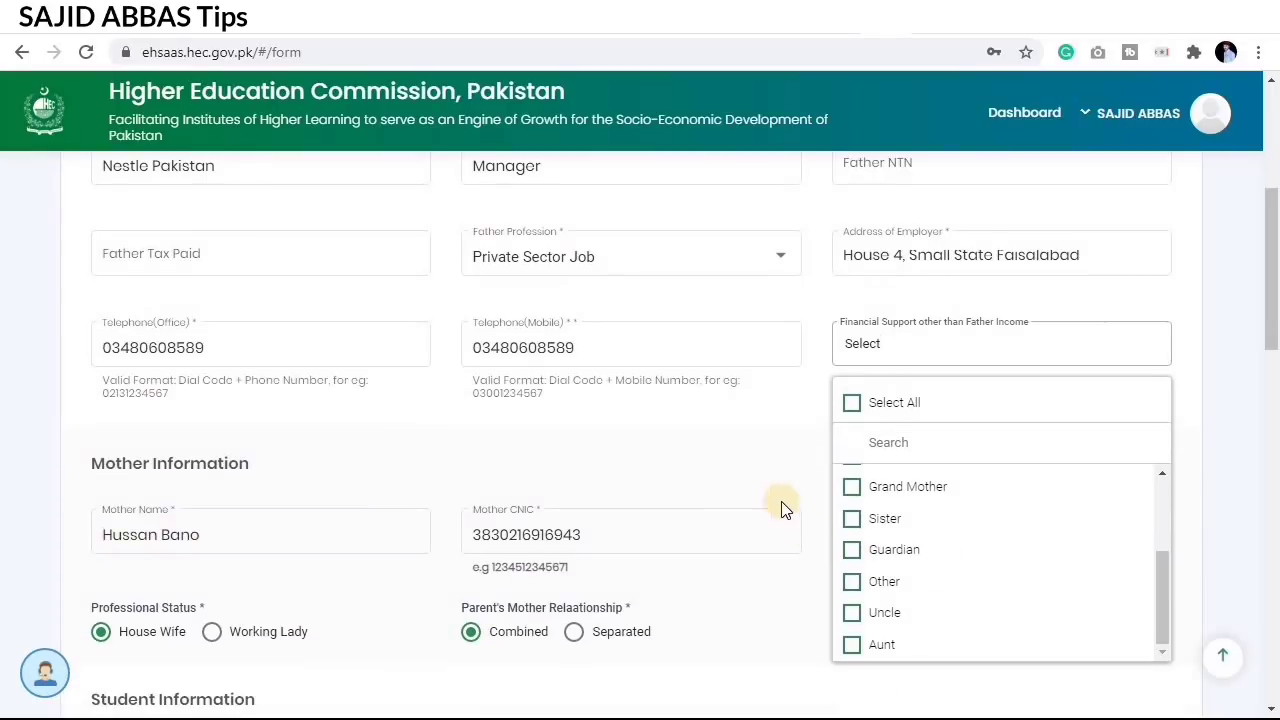
{"action": "left_click", "coordinate": [700, 443]}
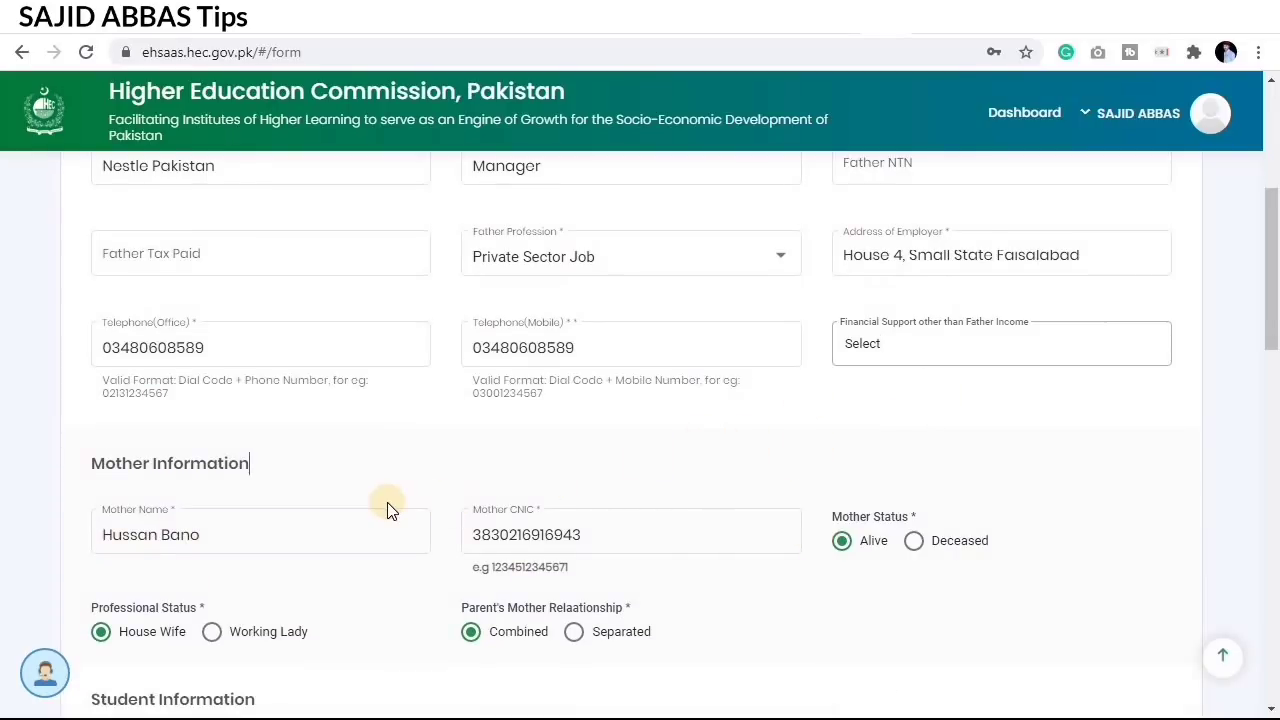
{"action": "scroll", "coordinate": [292, 458], "scroll_direction": "down", "scroll_amount": 1}
{"action": "scroll", "coordinate": [299, 408], "scroll_direction": "down", "scroll_amount": 1}
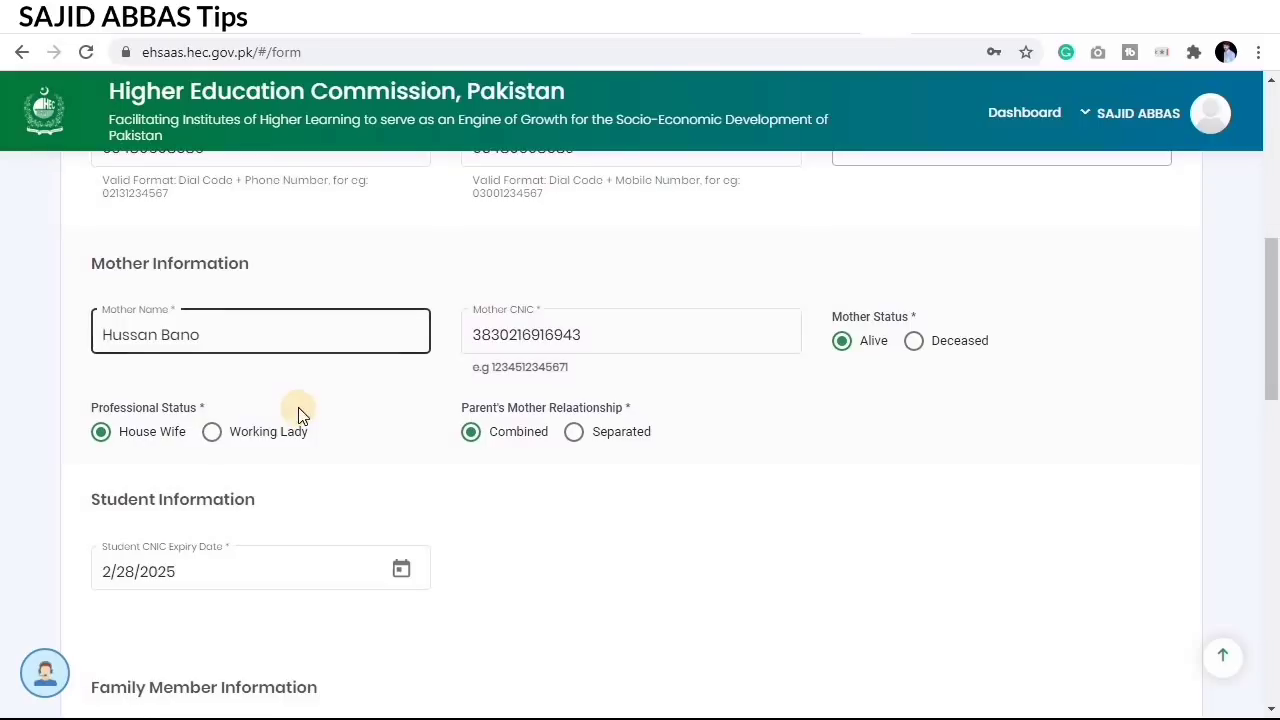
{"action": "key", "text": "ctrl+2"}
{"action": "mouse_move", "coordinate": [65, 298]}
{"action": "left_mouse_down"}
{"action": "mouse_move", "coordinate": [212, 337]}
{"action": "mouse_move", "coordinate": [368, 352]}
{"action": "left_mouse_up"}
{"action": "left_click_drag", "start_coordinate": [439, 298], "coordinate": [775, 370]}
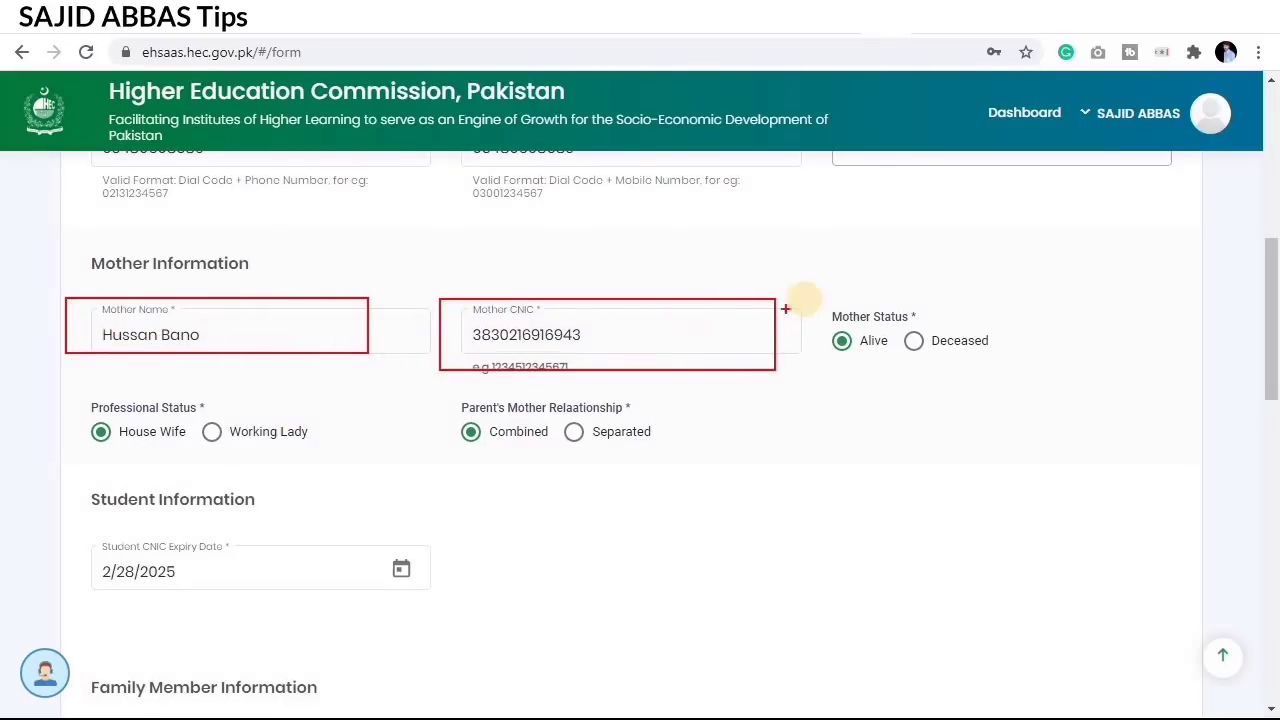
{"action": "mouse_move", "coordinate": [810, 298]}
{"action": "left_mouse_down"}
{"action": "mouse_move", "coordinate": [954, 354]}
{"action": "mouse_move", "coordinate": [1038, 358]}
{"action": "left_mouse_up"}
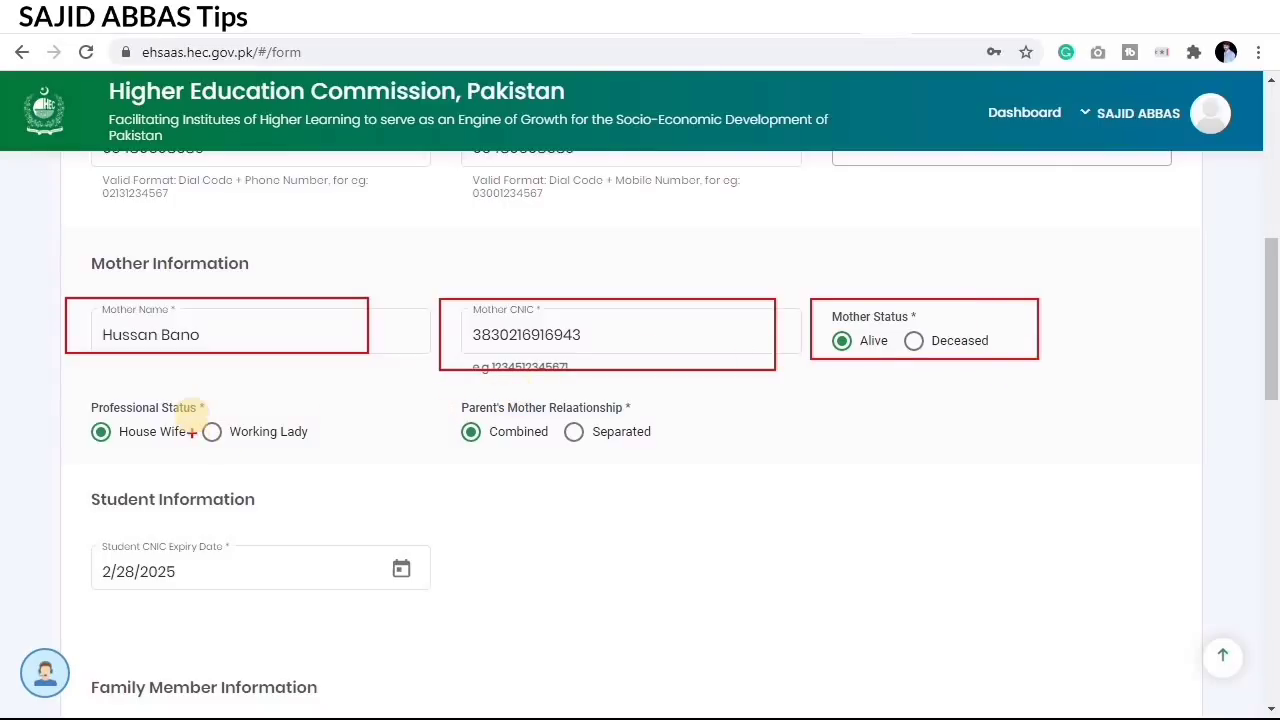
{"action": "left_click_drag", "start_coordinate": [70, 397], "coordinate": [339, 457]}
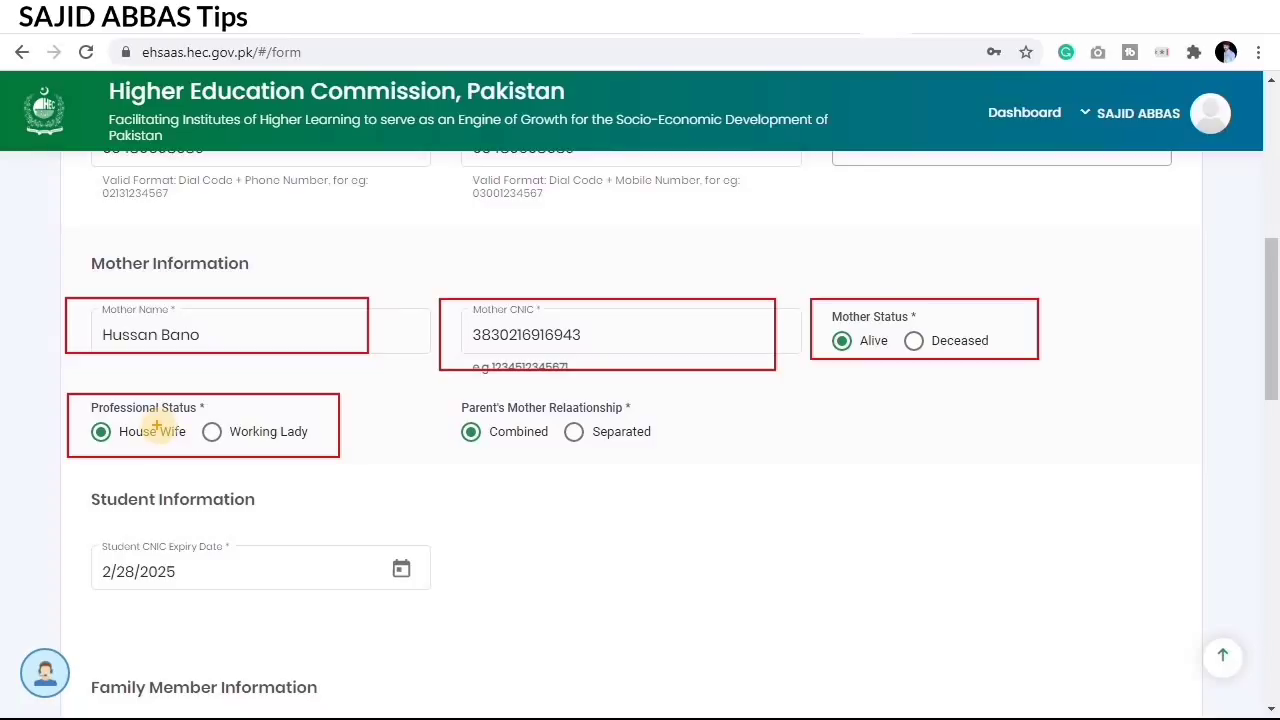
{"action": "left_click_drag", "start_coordinate": [80, 423], "coordinate": [189, 451]}
{"action": "key", "text": "Escape"}
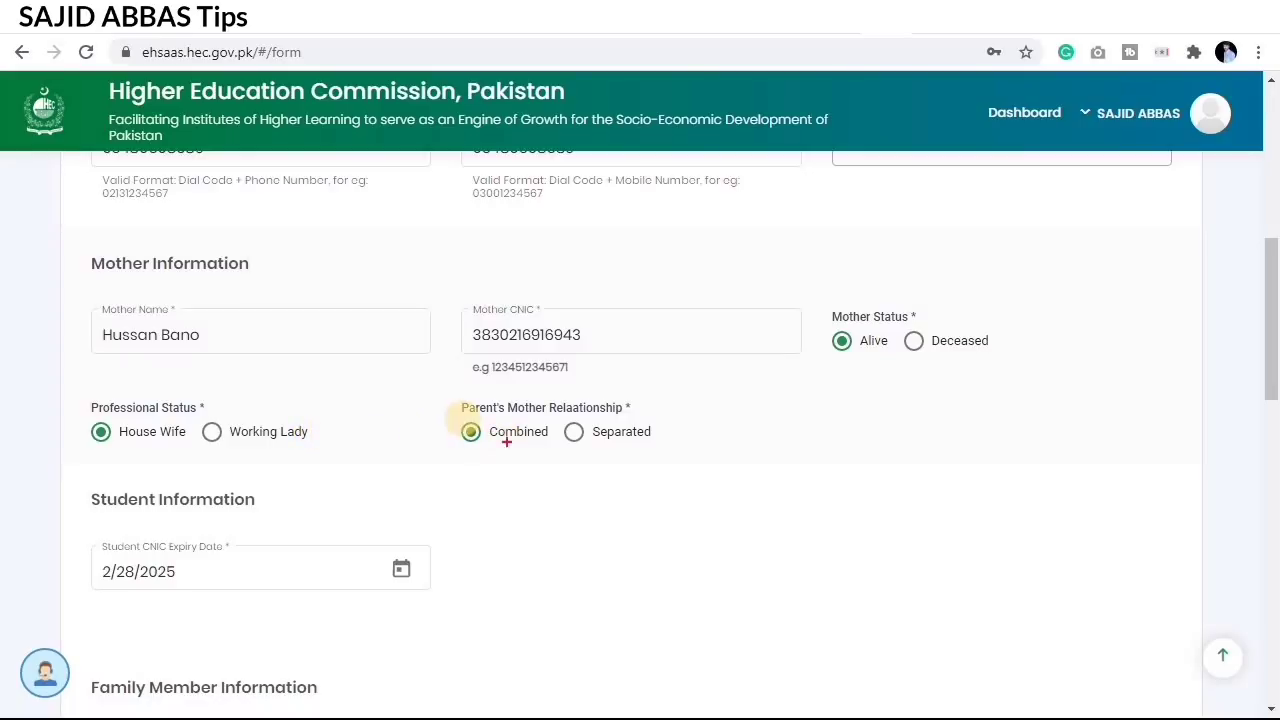
{"action": "mouse_move", "coordinate": [443, 398]}
{"action": "left_mouse_down"}
{"action": "mouse_move", "coordinate": [522, 437]}
{"action": "mouse_move", "coordinate": [672, 447]}
{"action": "left_mouse_up"}
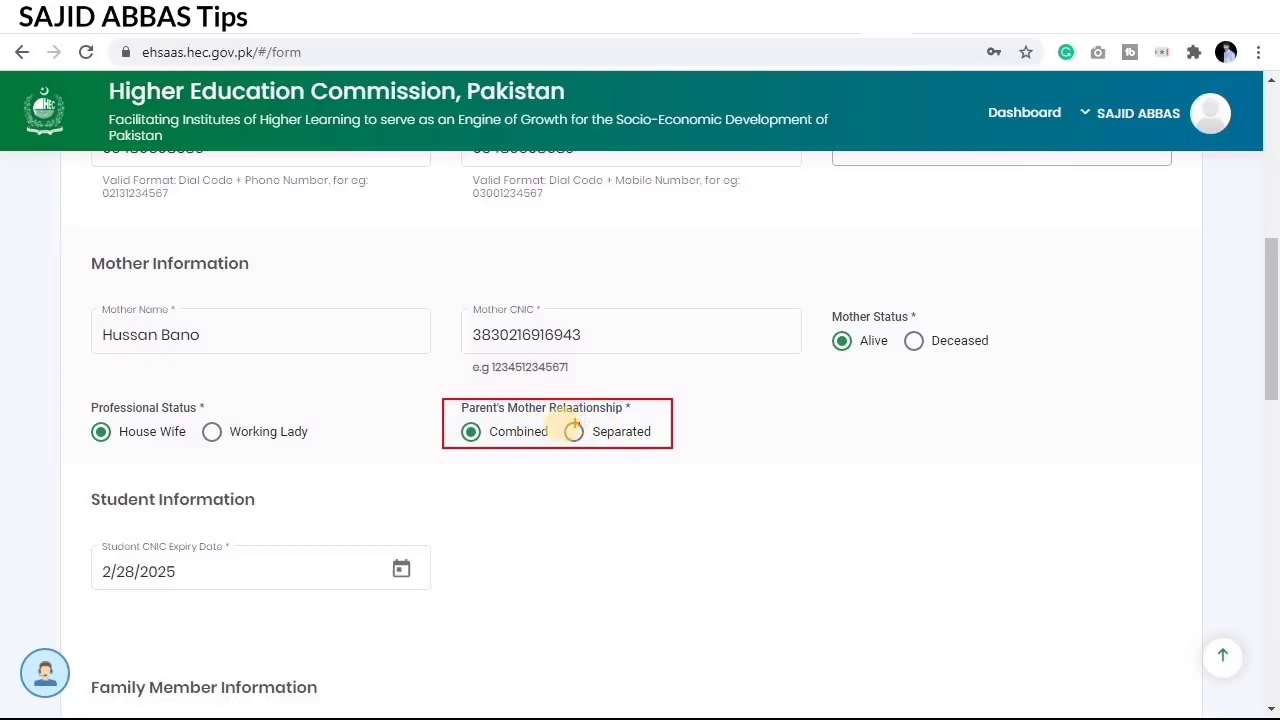
{"action": "left_click_drag", "start_coordinate": [558, 426], "coordinate": [646, 449]}
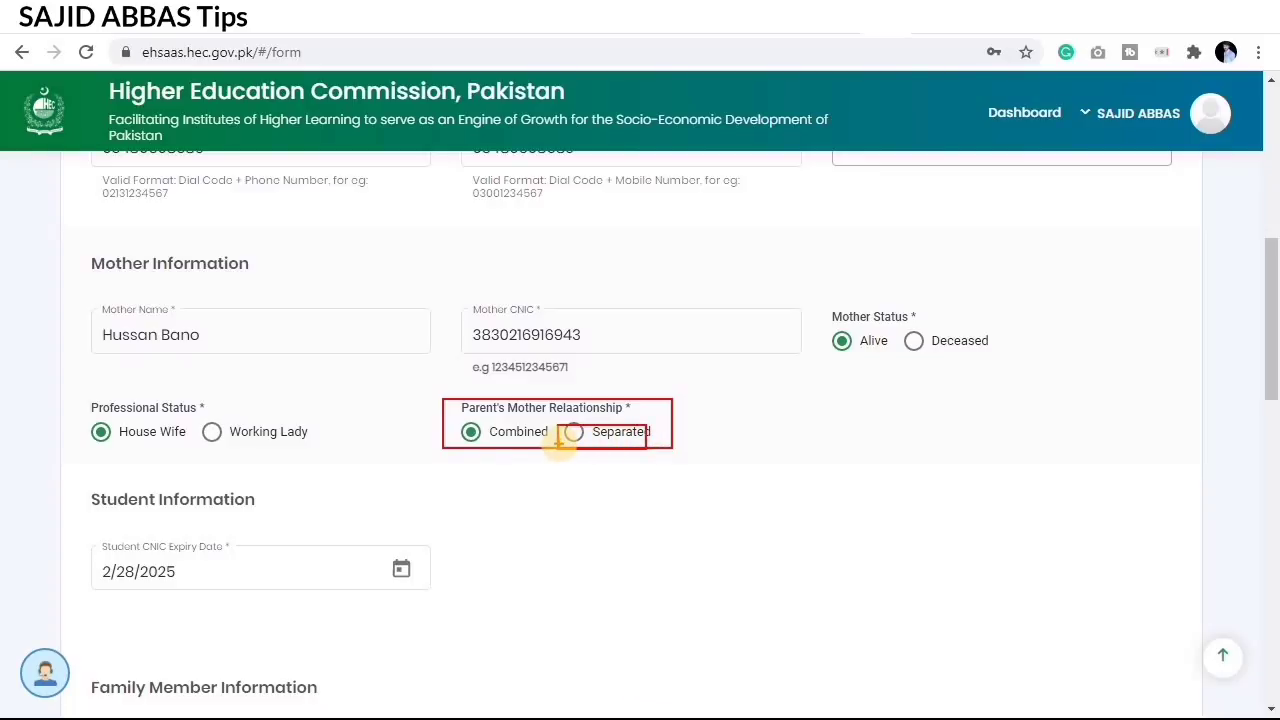
{"action": "scroll", "coordinate": [545, 470], "scroll_direction": "down", "scroll_amount": 1}
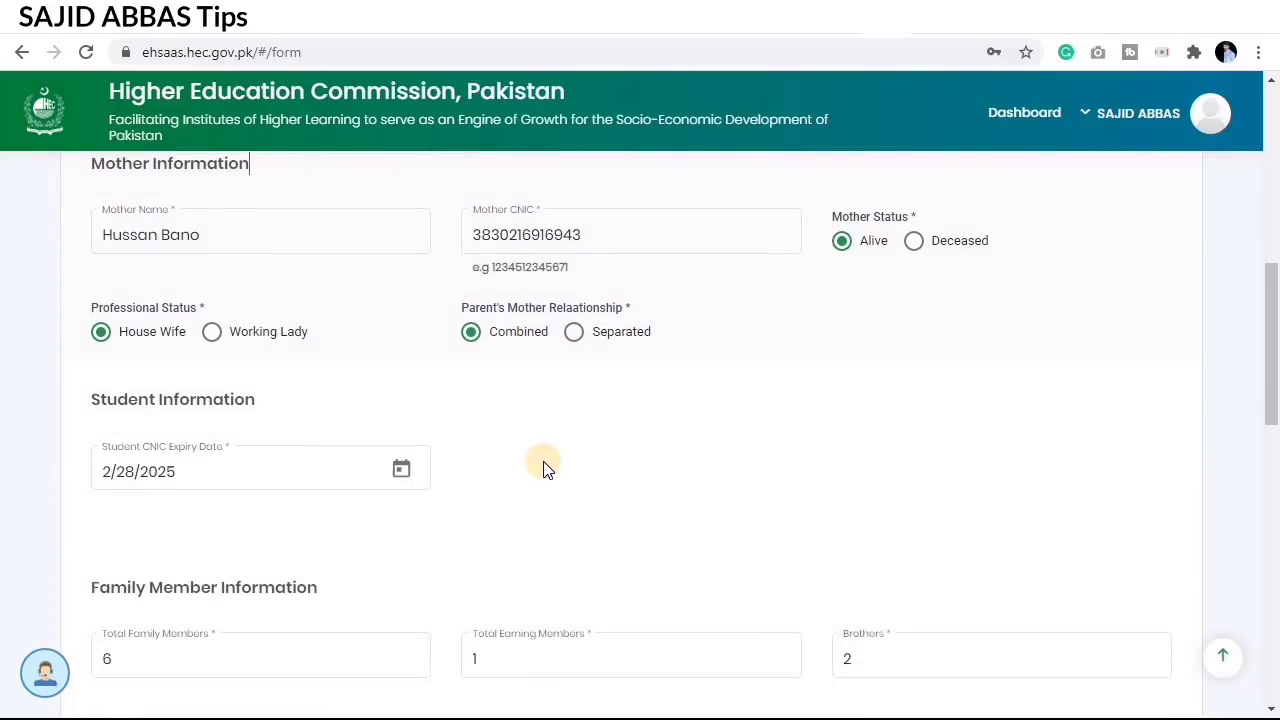
{"action": "scroll", "coordinate": [530, 501], "scroll_direction": "down", "scroll_amount": 1}
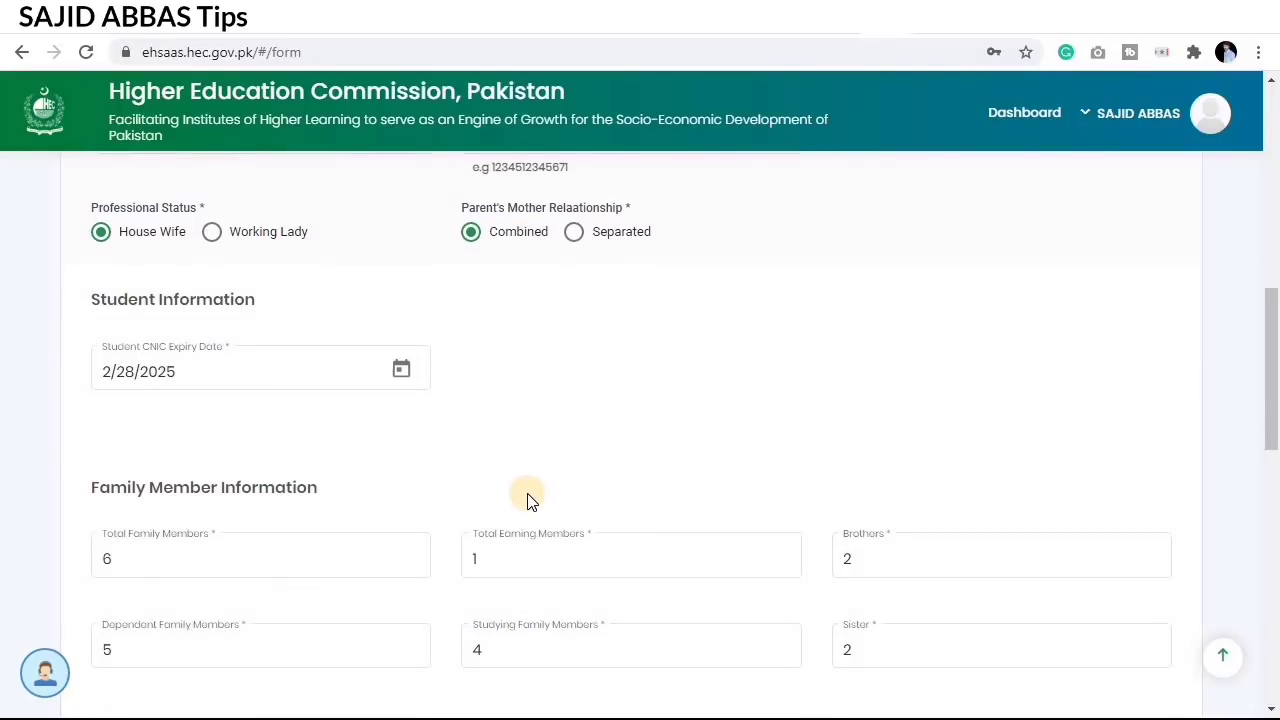
{"action": "scroll", "coordinate": [362, 441], "scroll_direction": "down", "scroll_amount": 1}
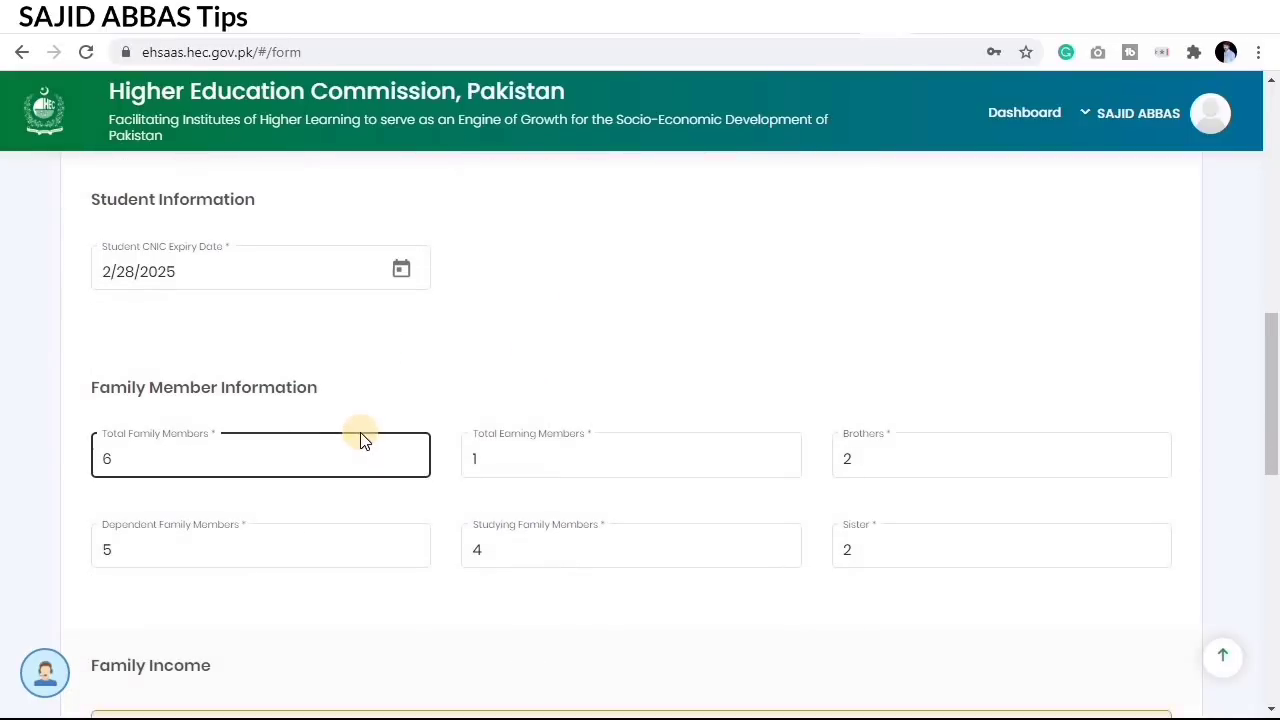
{"action": "left_click_drag", "start_coordinate": [78, 233], "coordinate": [454, 300]}
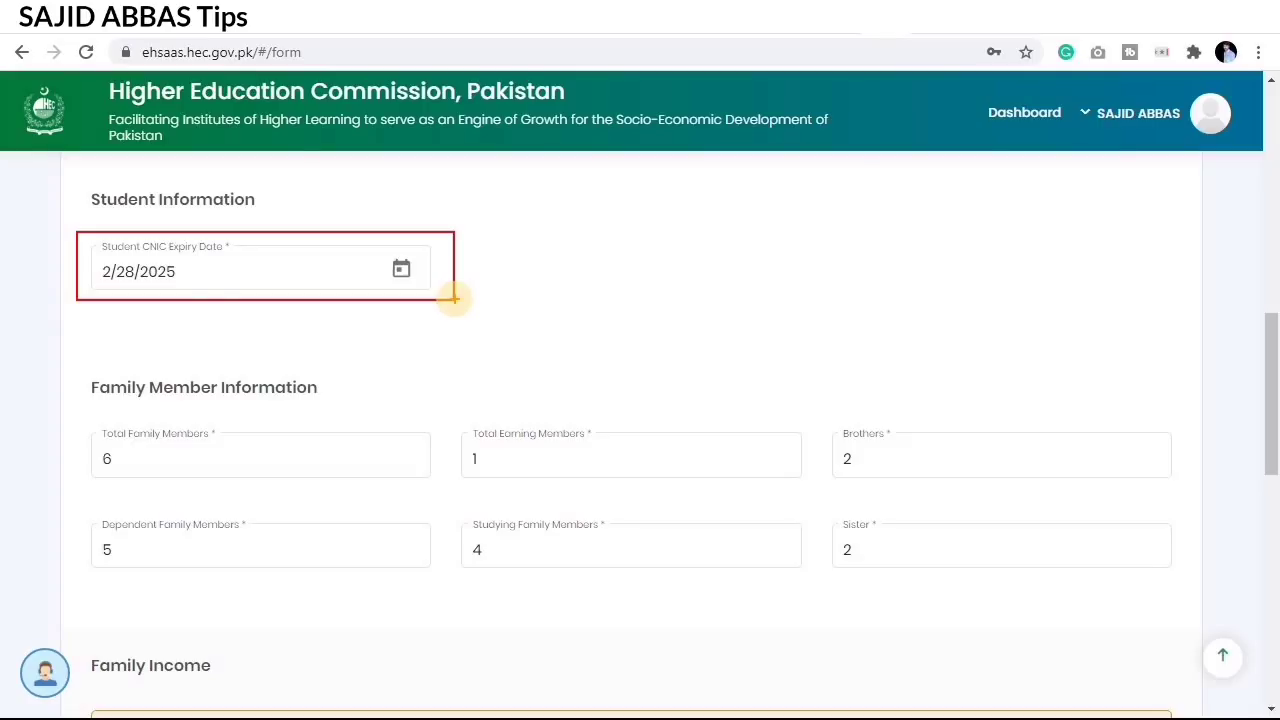
{"action": "key", "text": "Escape"}
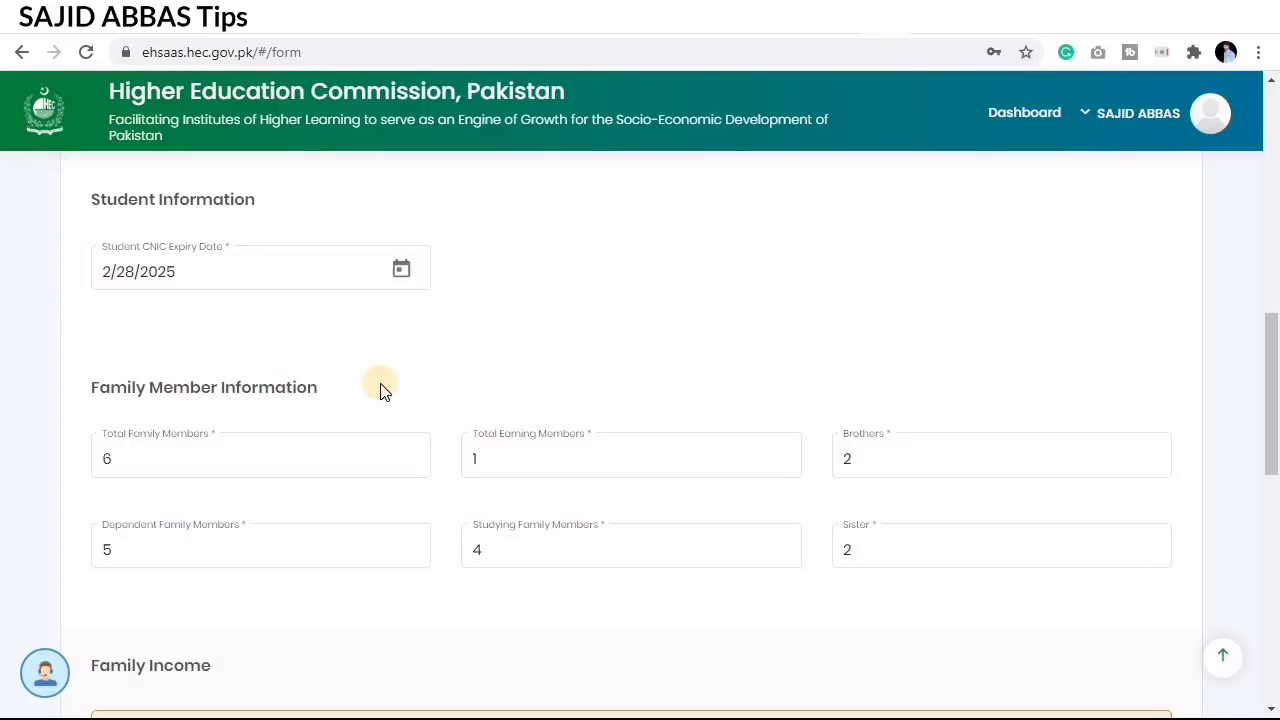
{"action": "scroll", "coordinate": [380, 390], "scroll_direction": "down", "scroll_amount": 1}
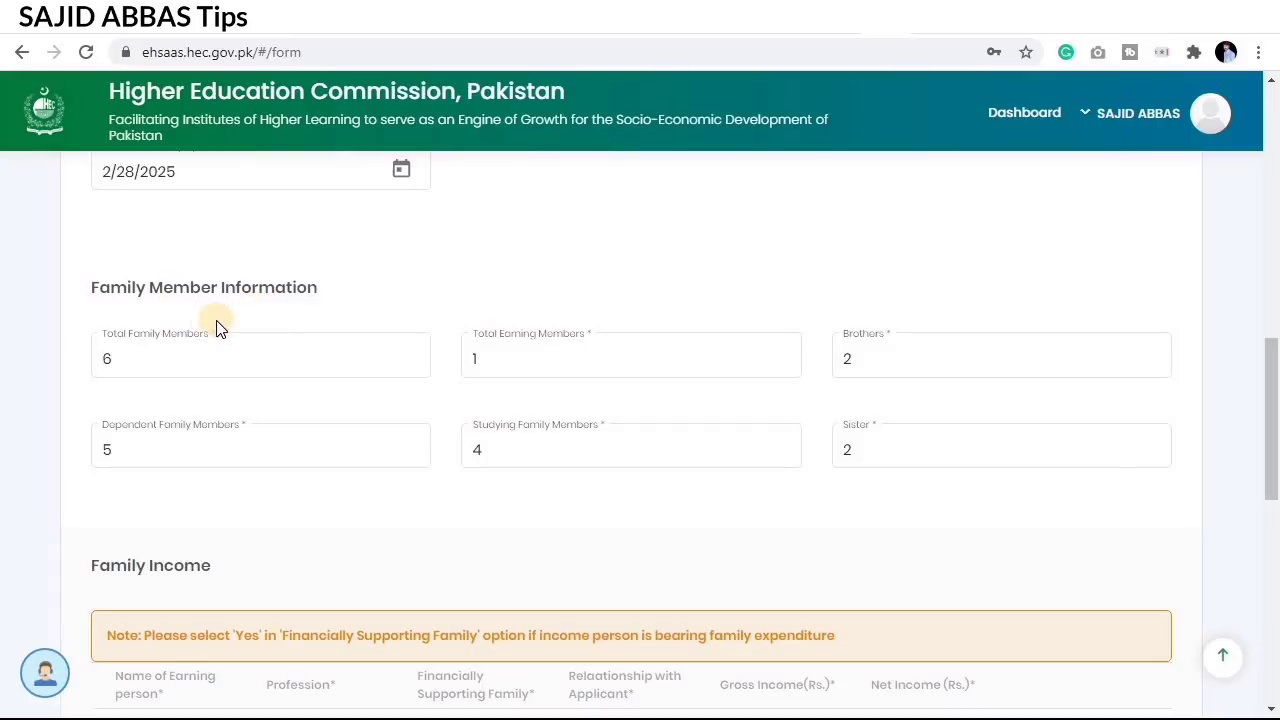
{"action": "mouse_move", "coordinate": [72, 318]}
{"action": "left_mouse_down"}
{"action": "mouse_move", "coordinate": [184, 362]}
{"action": "mouse_move", "coordinate": [423, 390]}
{"action": "left_mouse_up"}
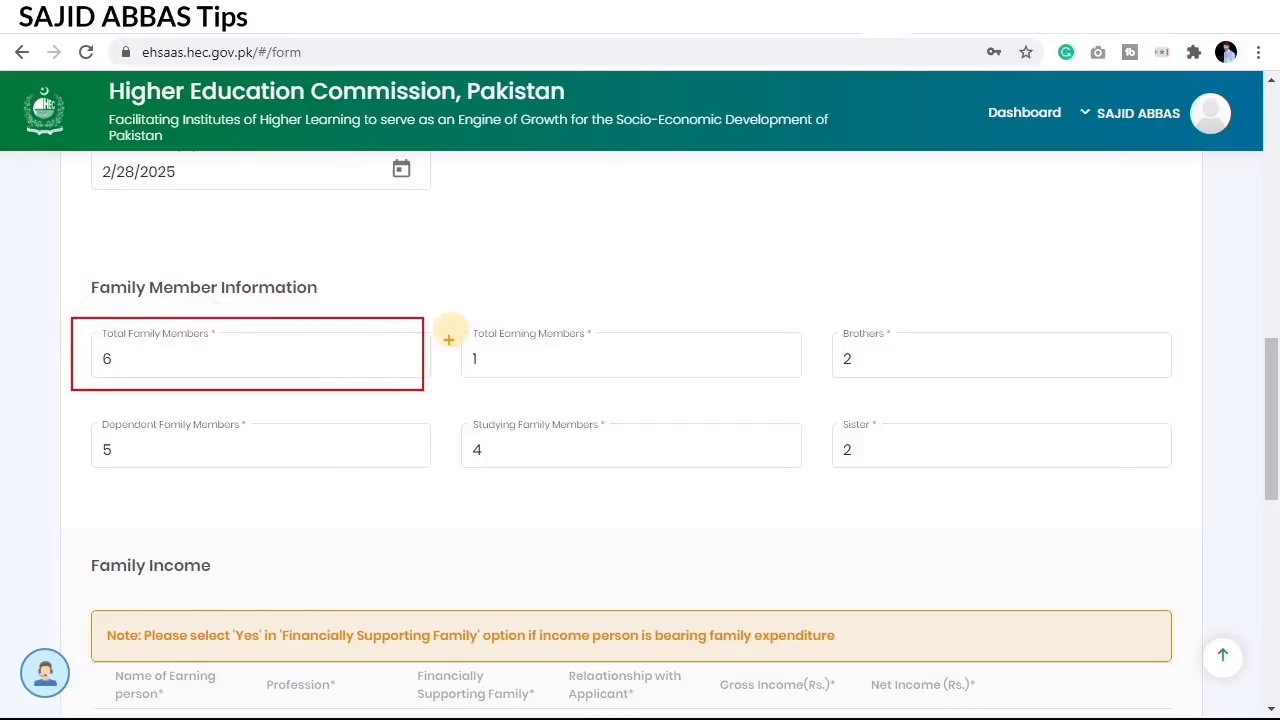
{"action": "left_click_drag", "start_coordinate": [451, 319], "coordinate": [704, 386]}
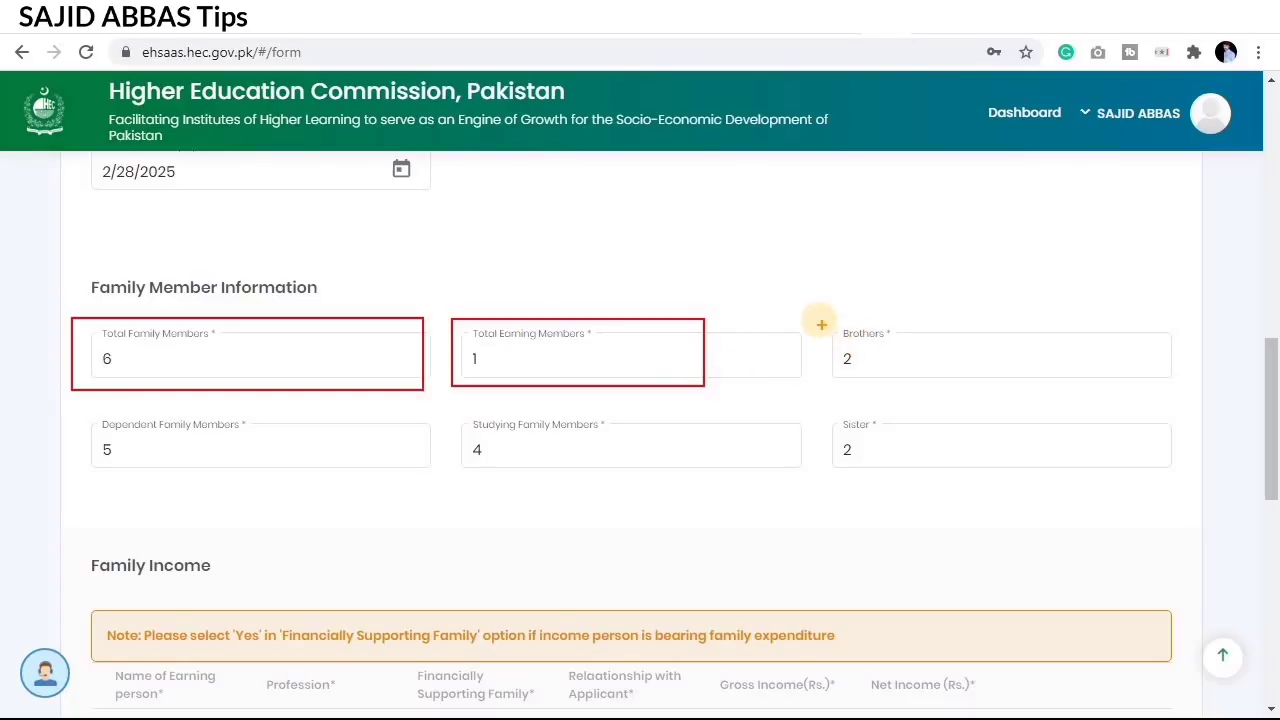
{"action": "mouse_move", "coordinate": [818, 320]}
{"action": "left_mouse_down"}
{"action": "mouse_move", "coordinate": [880, 360]}
{"action": "mouse_move", "coordinate": [1150, 386]}
{"action": "left_mouse_up"}
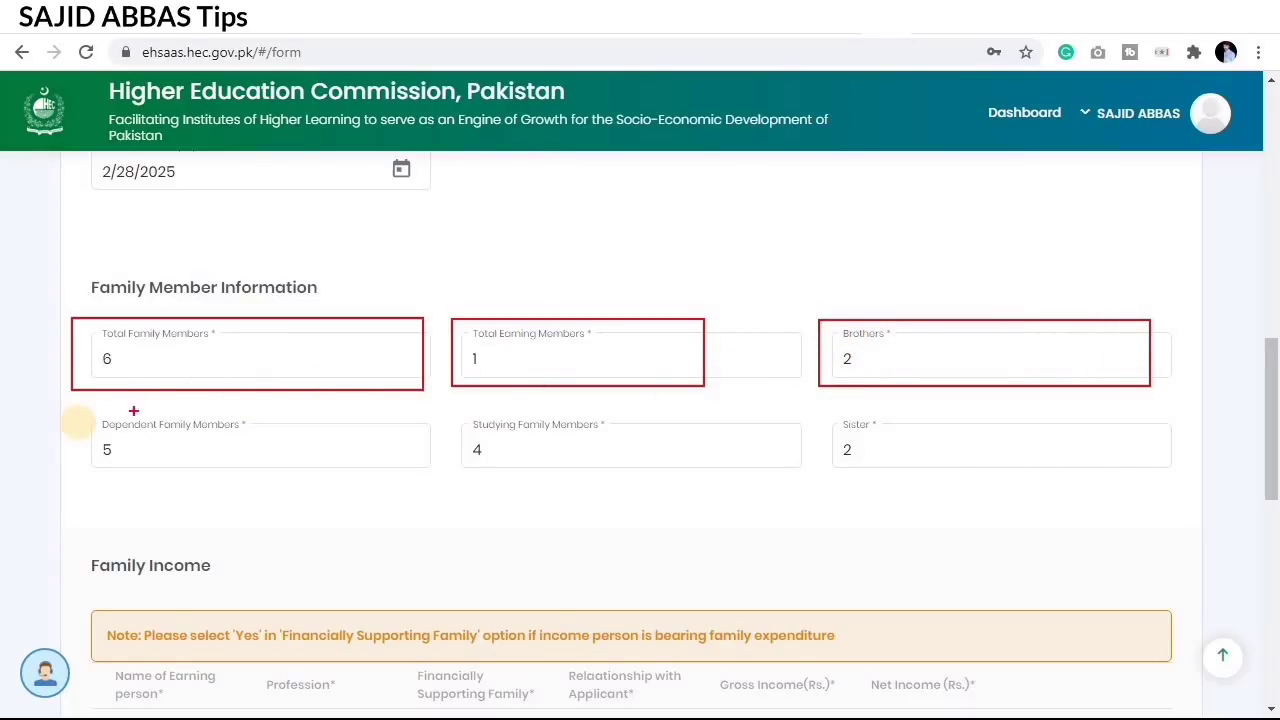
{"action": "left_click_drag", "start_coordinate": [83, 413], "coordinate": [383, 478]}
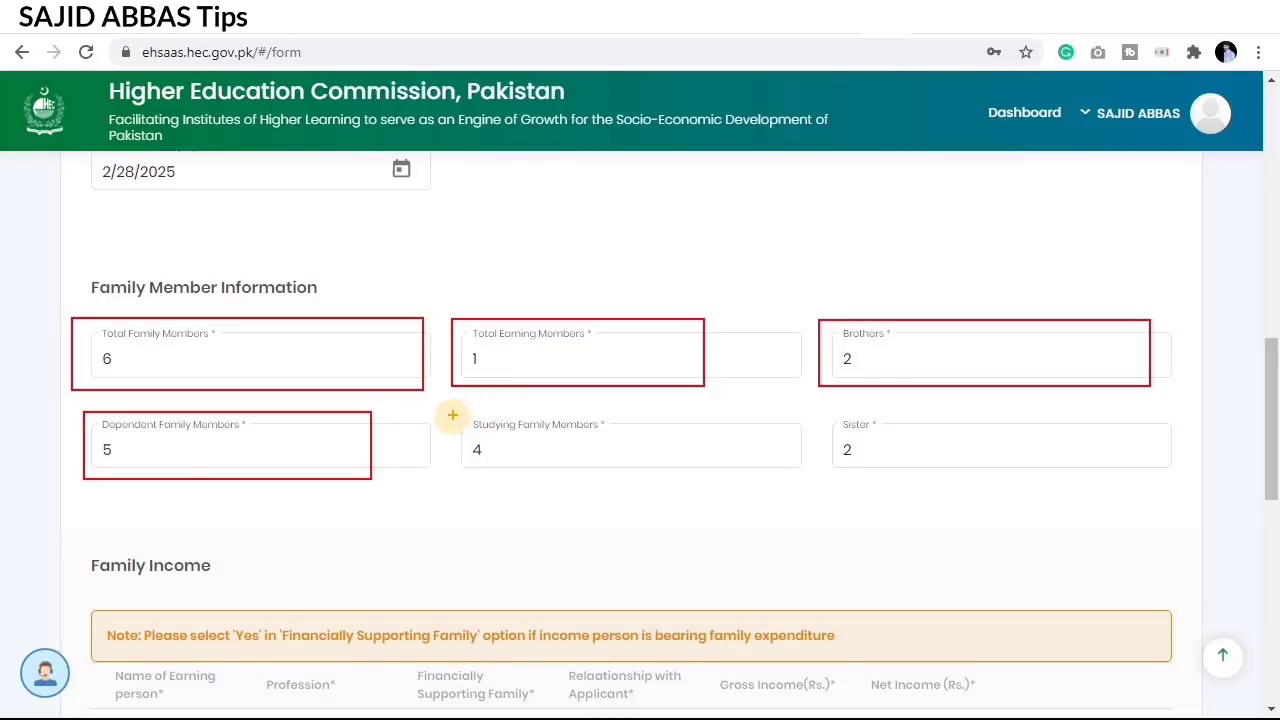
{"action": "mouse_move", "coordinate": [443, 413]}
{"action": "left_mouse_down"}
{"action": "mouse_move", "coordinate": [651, 471]}
{"action": "mouse_move", "coordinate": [723, 475]}
{"action": "left_mouse_up"}
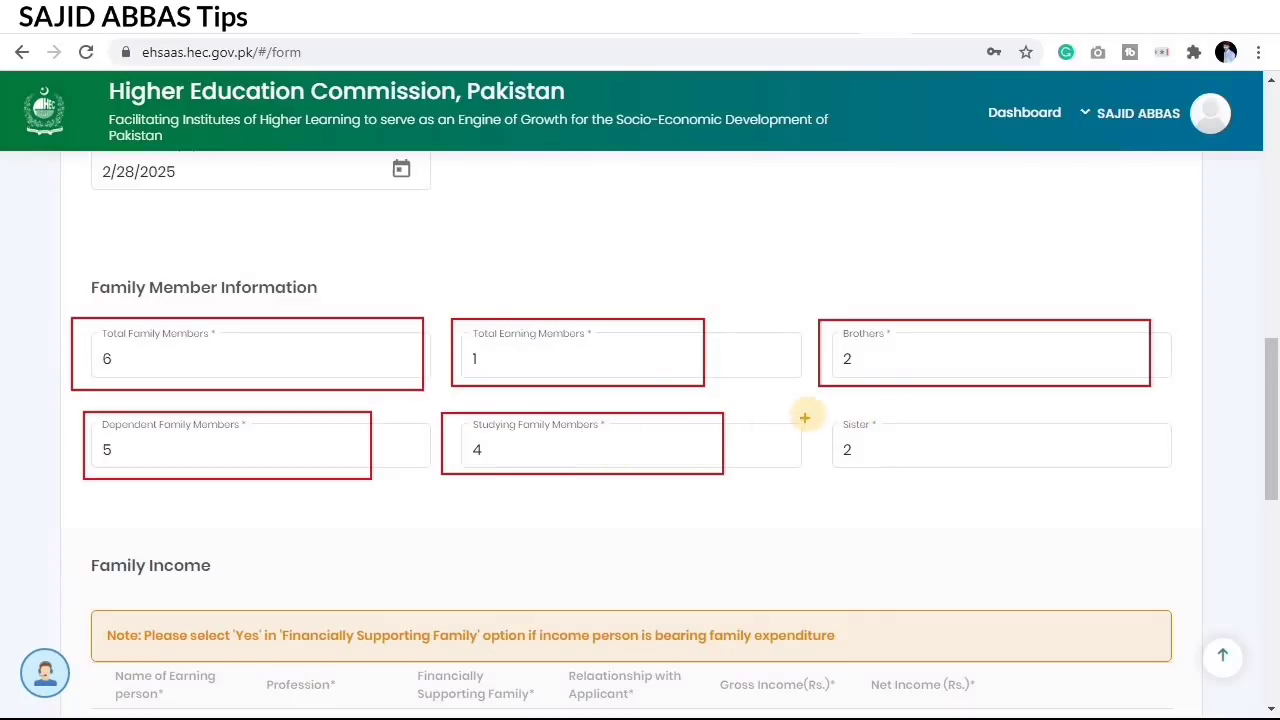
{"action": "mouse_move", "coordinate": [805, 418]}
{"action": "left_mouse_down"}
{"action": "mouse_move", "coordinate": [1029, 484]}
{"action": "mouse_move", "coordinate": [1179, 473]}
{"action": "left_mouse_up"}
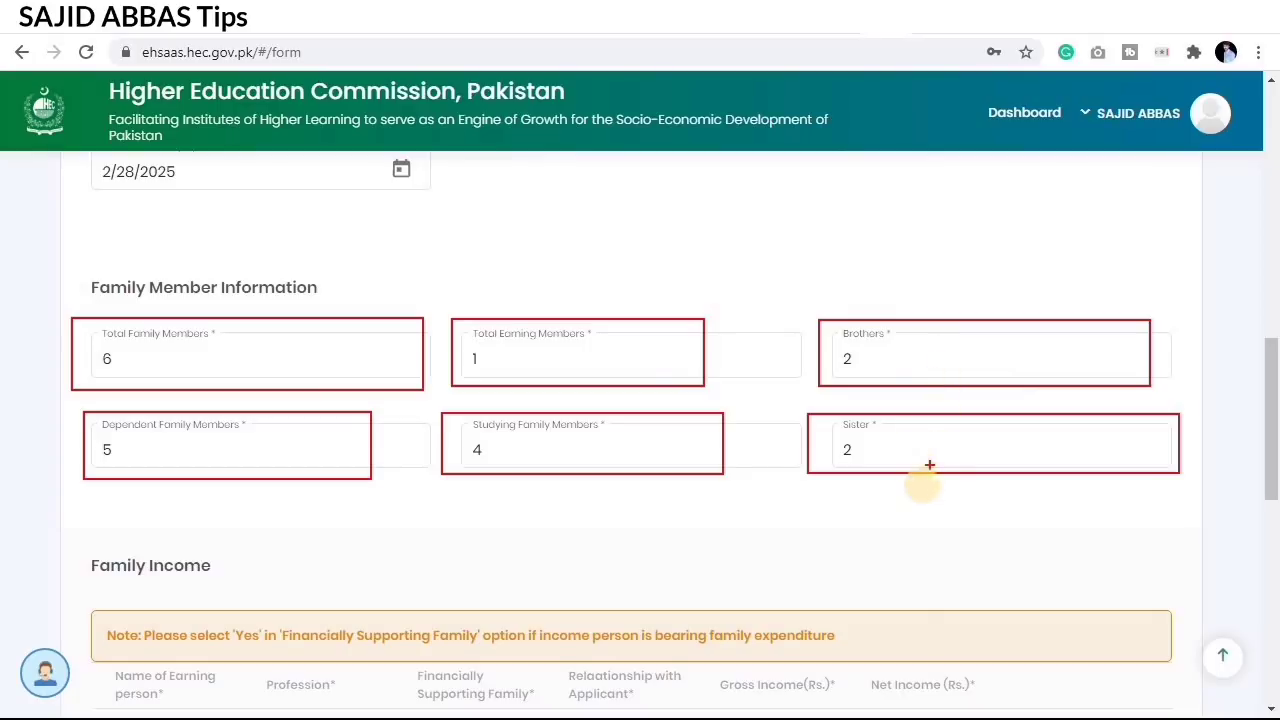
{"action": "key", "text": "Escape"}
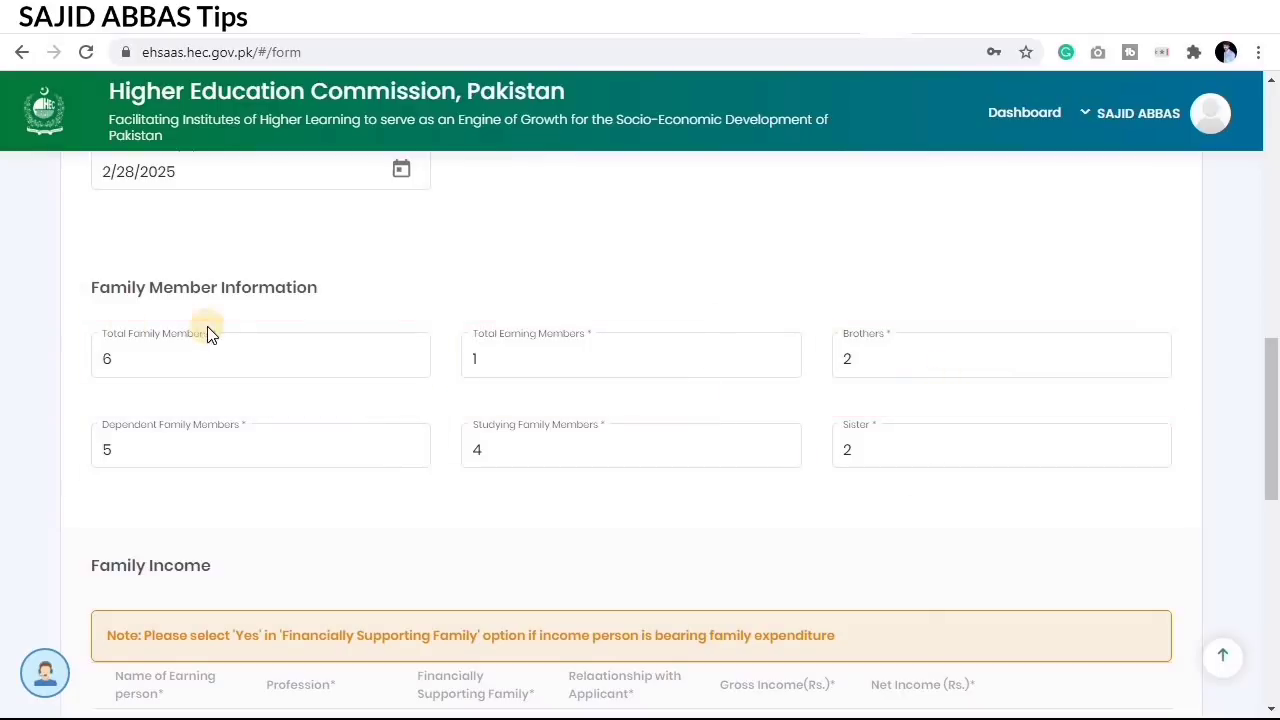
{"action": "left_click", "coordinate": [877, 362]}
{"action": "left_click", "coordinate": [910, 445]}
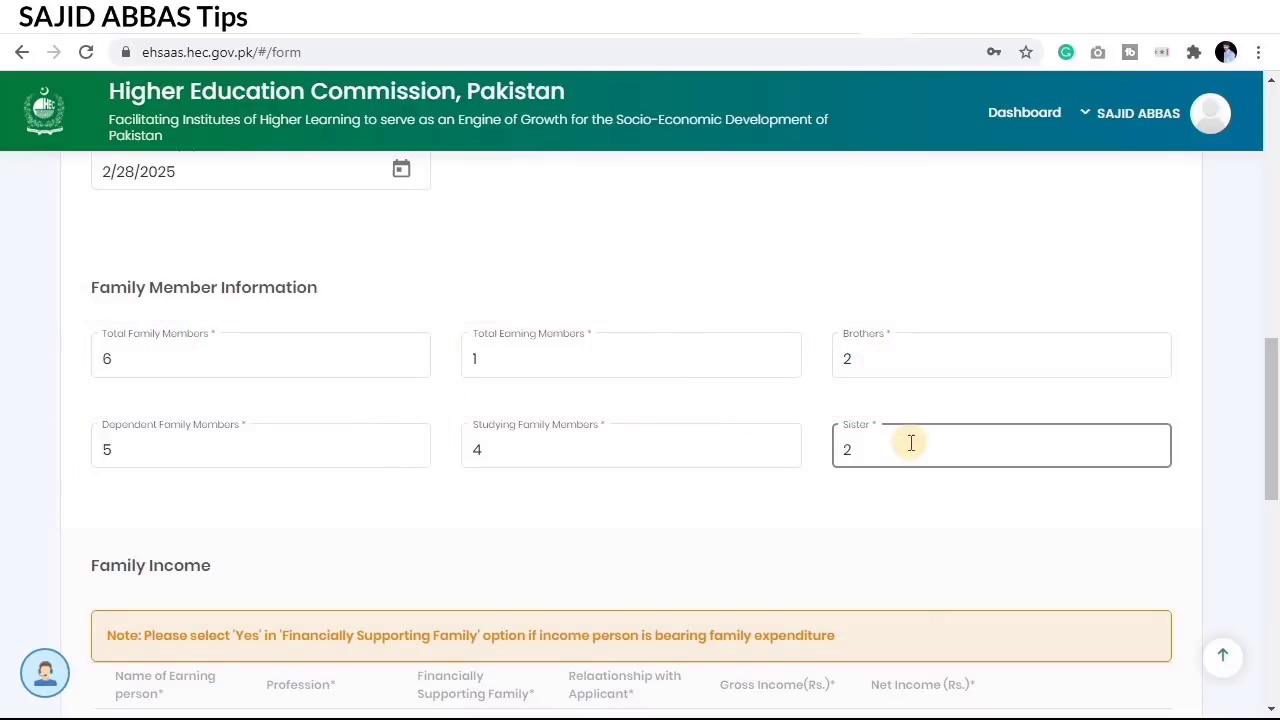
{"action": "left_click", "coordinate": [877, 531]}
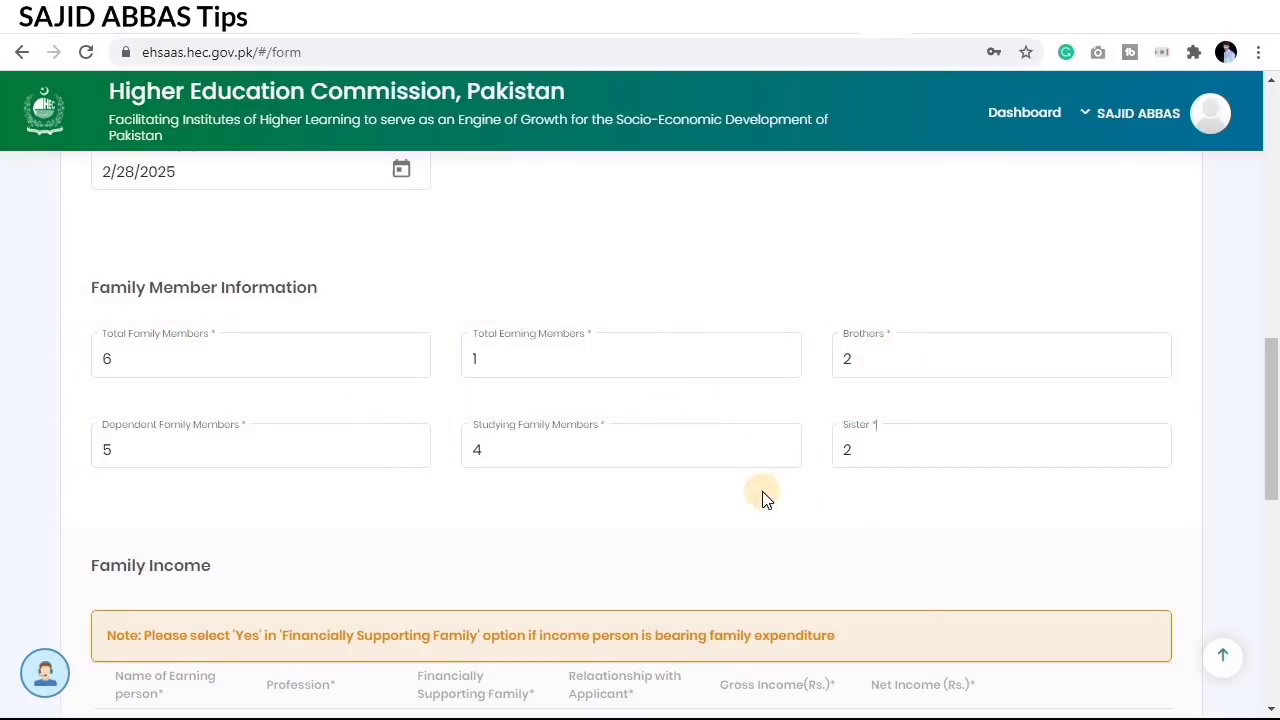
Step: Highlight the Family Income table columns, then add a new blank earning-person row
{"action": "scroll", "coordinate": [843, 330], "scroll_direction": "down", "scroll_amount": 1}
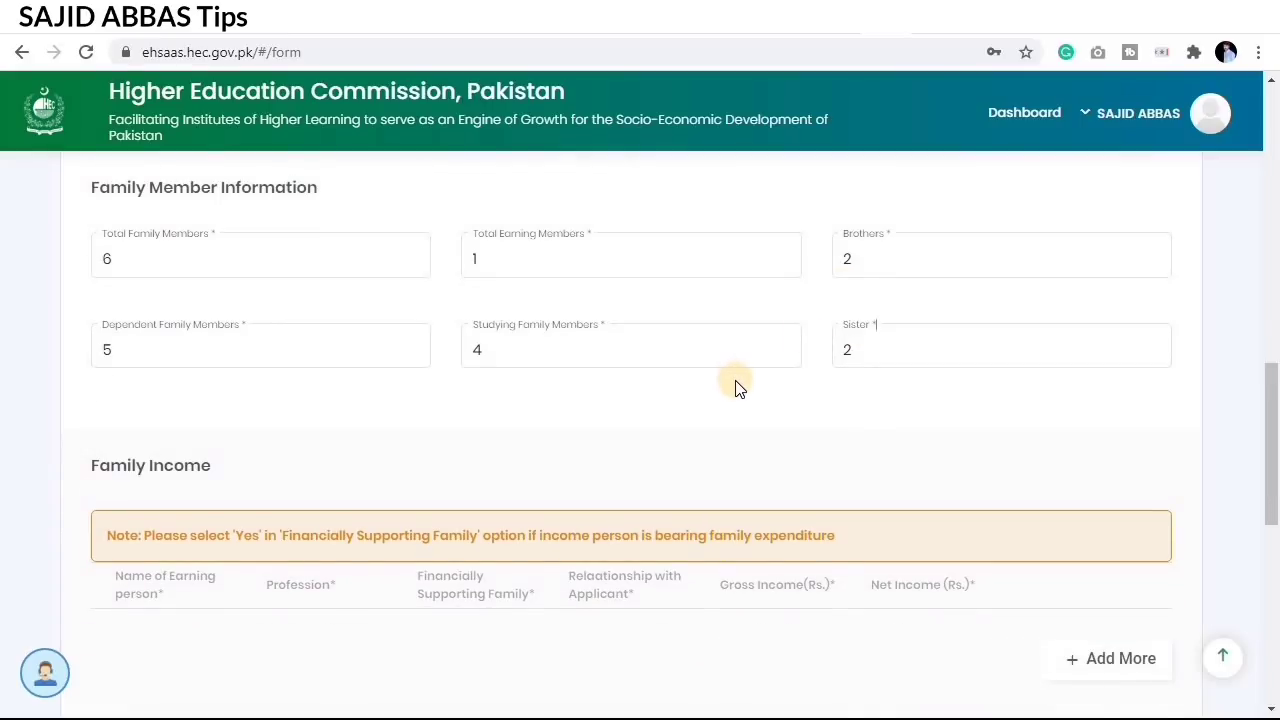
{"action": "scroll", "coordinate": [735, 388], "scroll_direction": "down", "scroll_amount": 2}
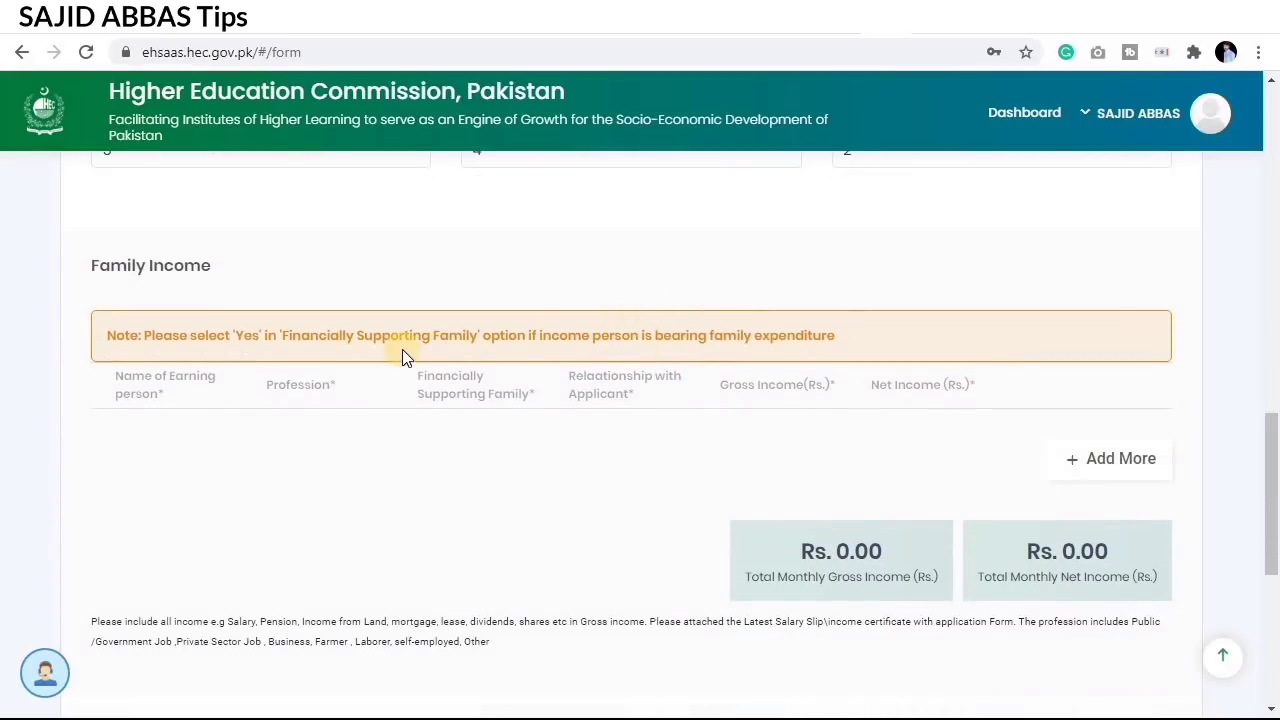
{"action": "left_click_drag", "start_coordinate": [62, 258], "coordinate": [377, 360]}
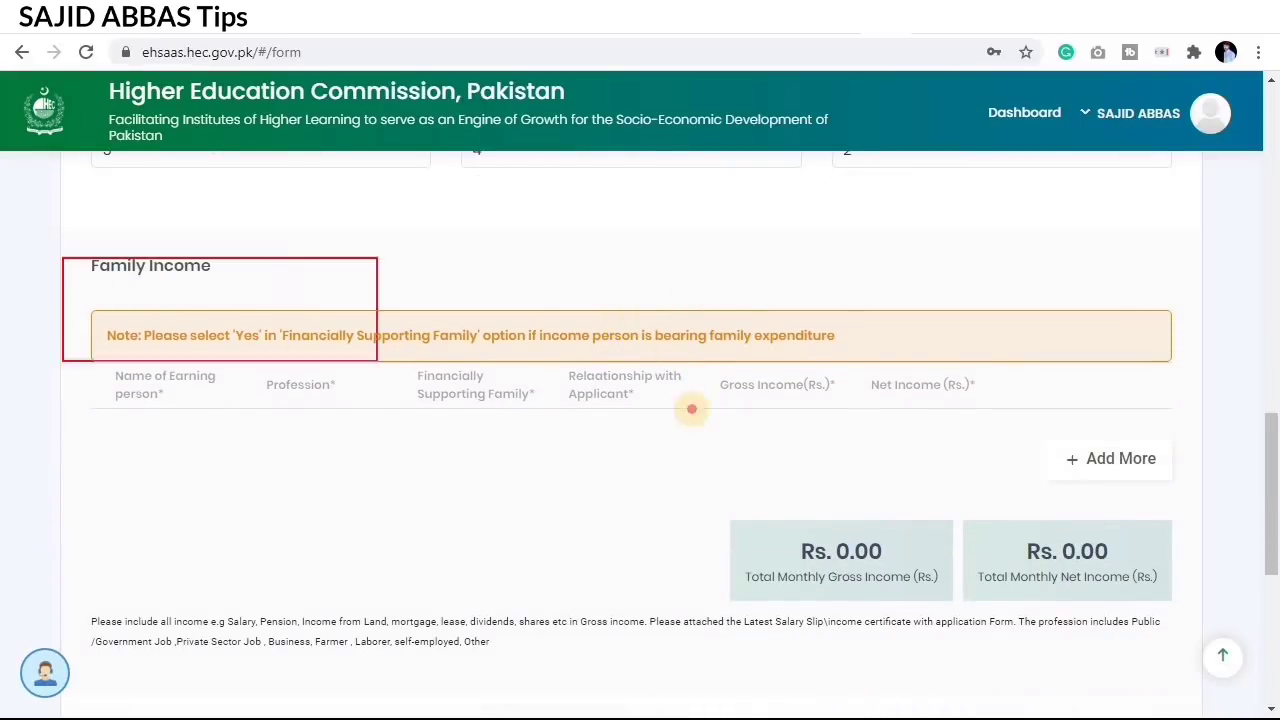
{"action": "left_click_drag", "start_coordinate": [691, 409], "coordinate": [1182, 423]}
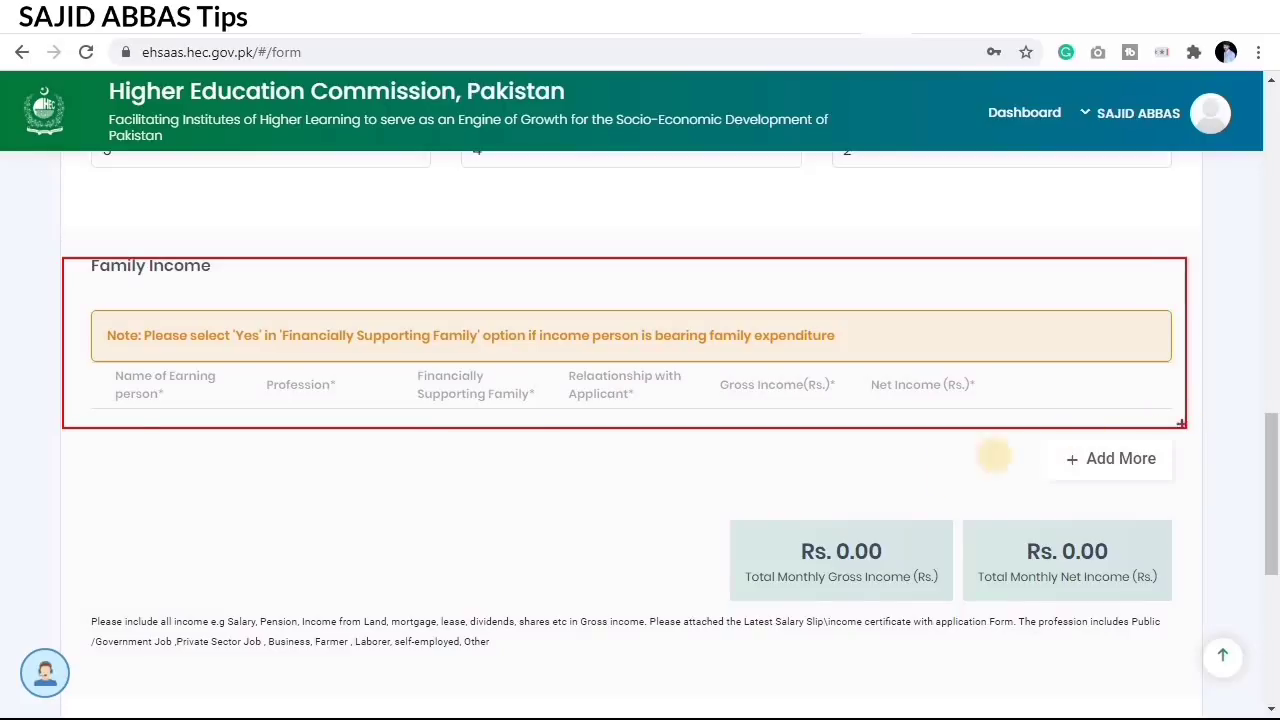
{"action": "key", "text": "Escape"}
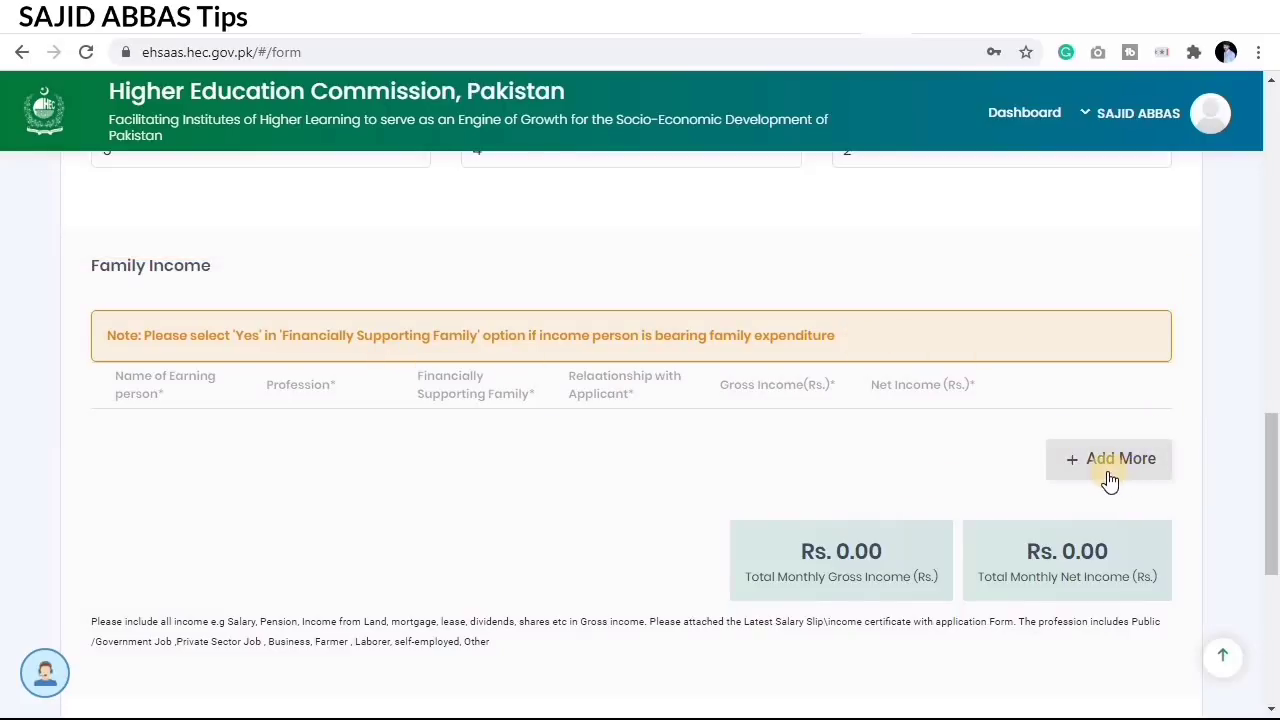
{"action": "left_click_drag", "start_coordinate": [1008, 428], "coordinate": [1215, 487]}
{"action": "key", "text": "Escape"}
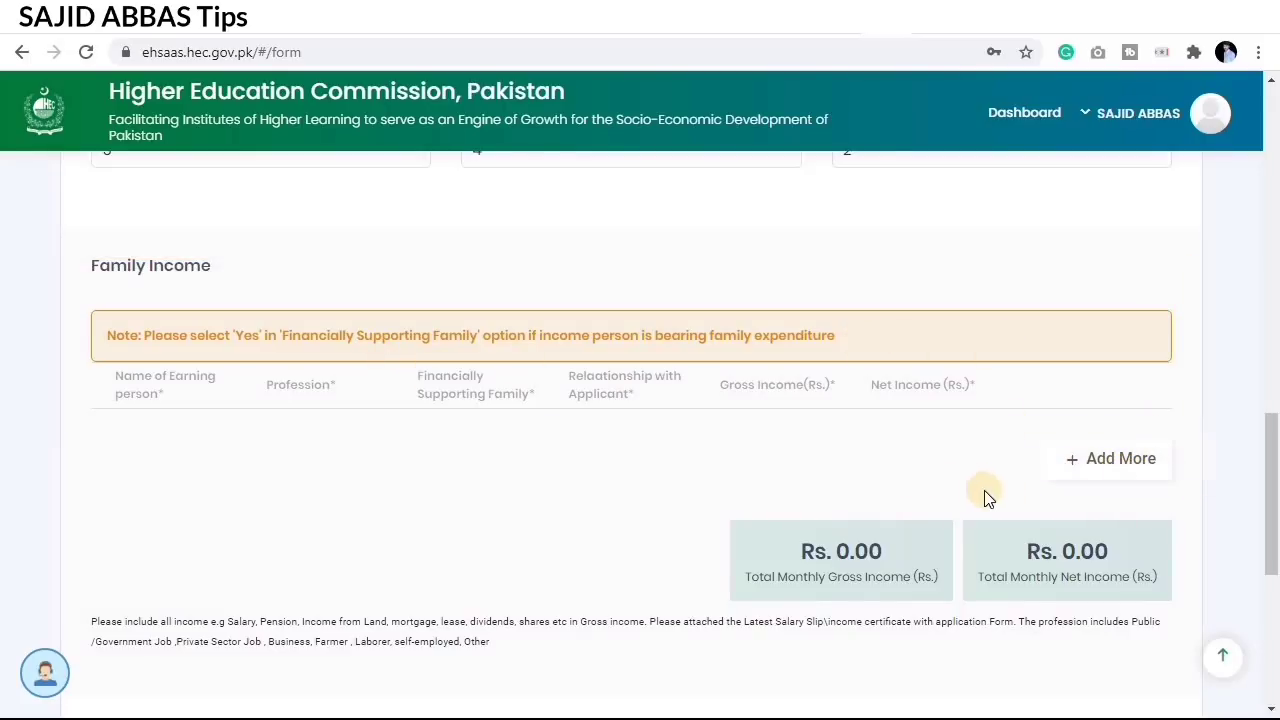
{"action": "left_click", "coordinate": [1071, 474]}
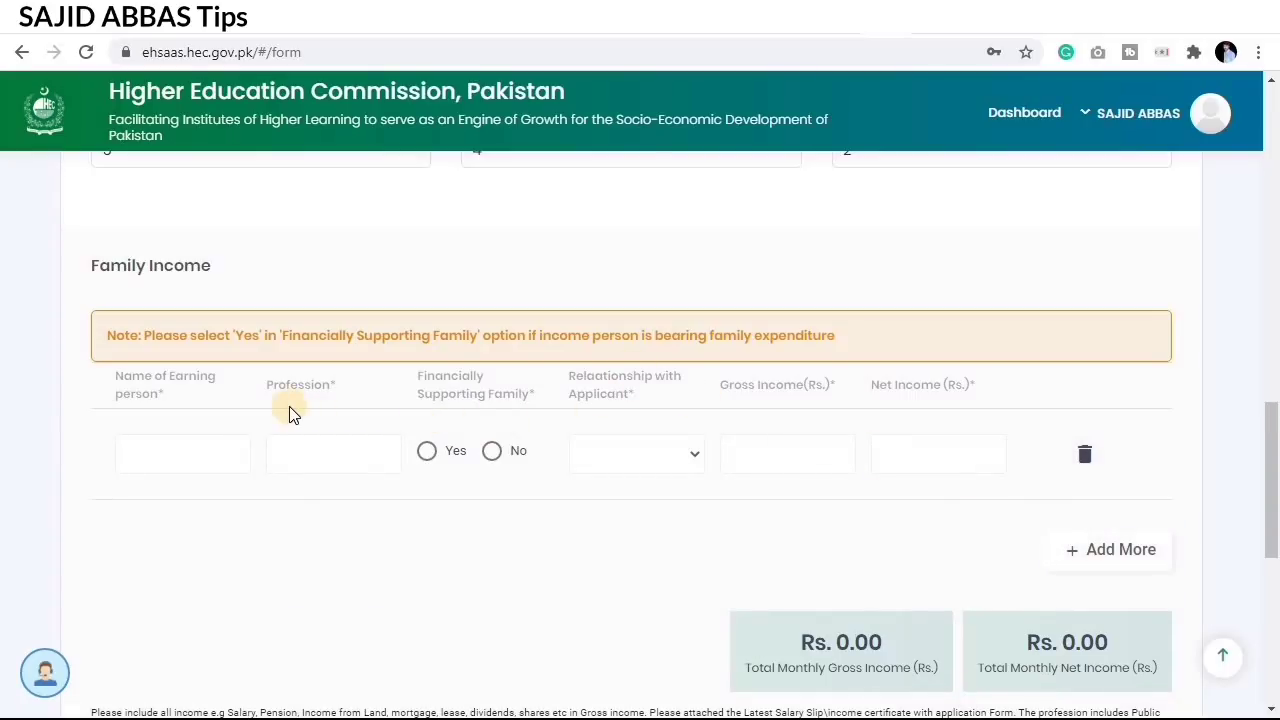
Step: Point out the father's income row: agriculture land, supporting family, gross 55000, net 20000
{"action": "scroll", "coordinate": [530, 430], "scroll_direction": "down", "scroll_amount": 1}
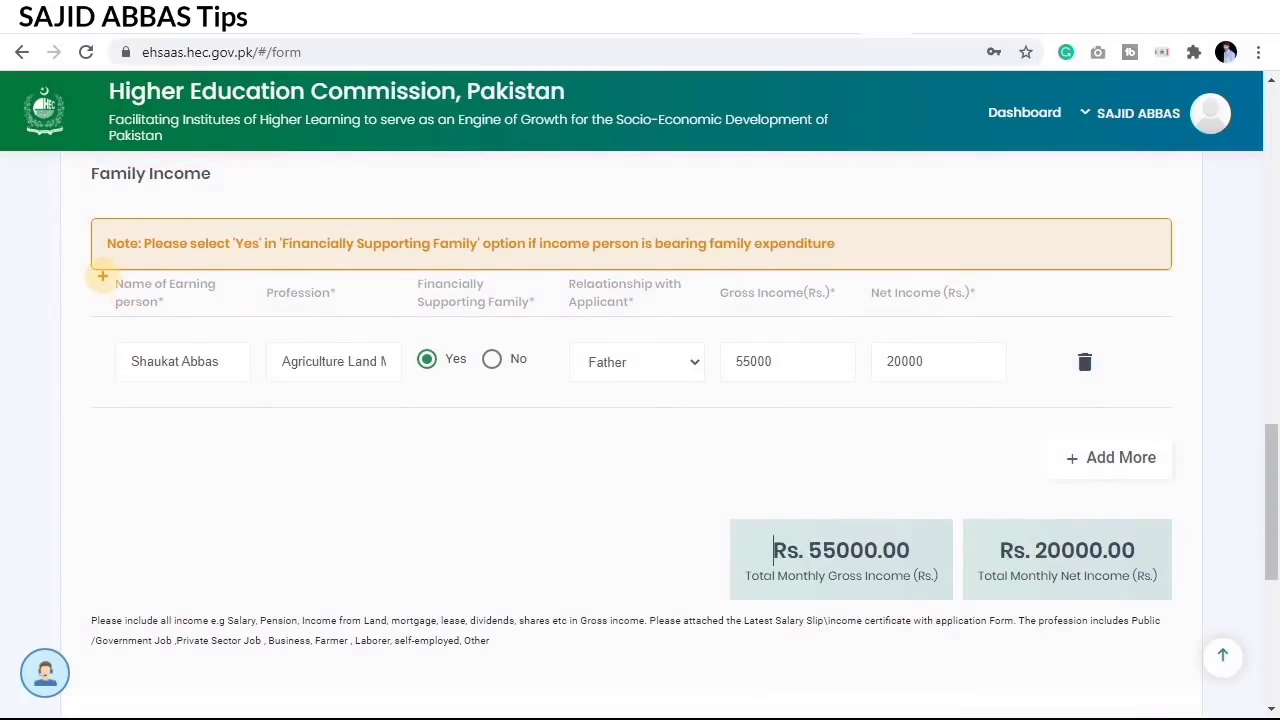
{"action": "left_click_drag", "start_coordinate": [102, 277], "coordinate": [241, 378]}
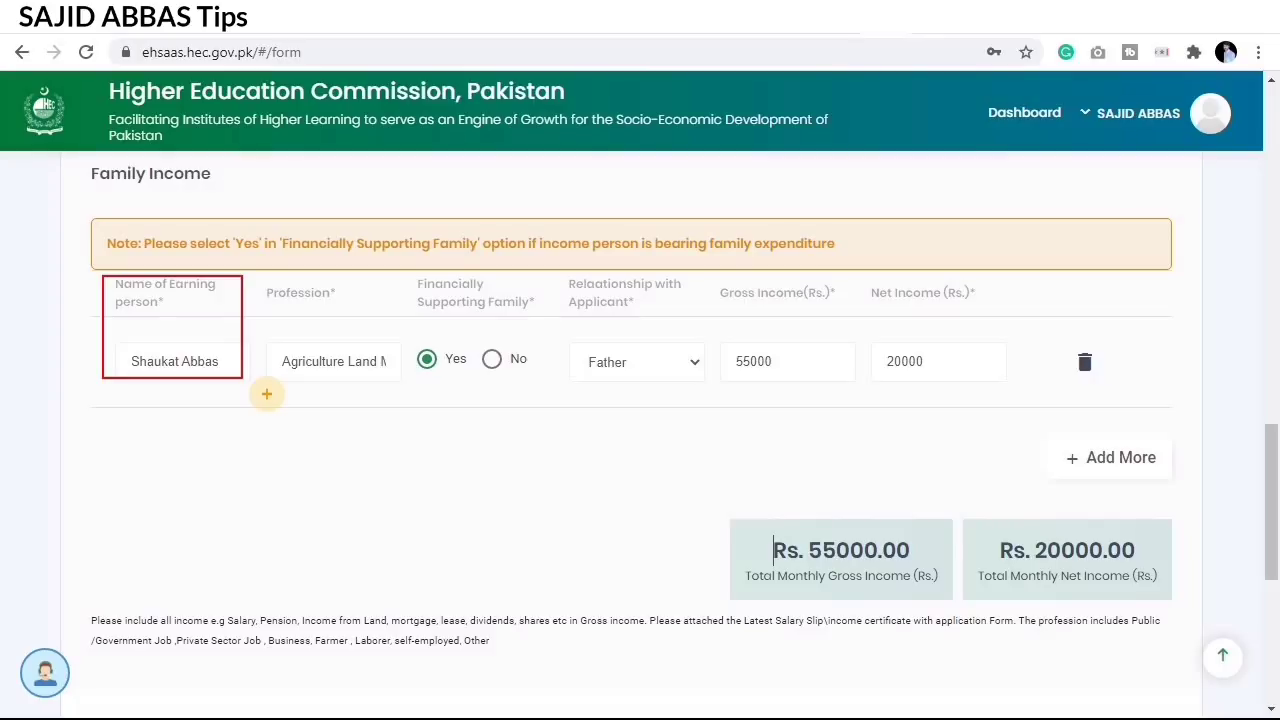
{"action": "left_click_drag", "start_coordinate": [124, 341], "coordinate": [226, 390]}
{"action": "left_click_drag", "start_coordinate": [248, 276], "coordinate": [401, 396]}
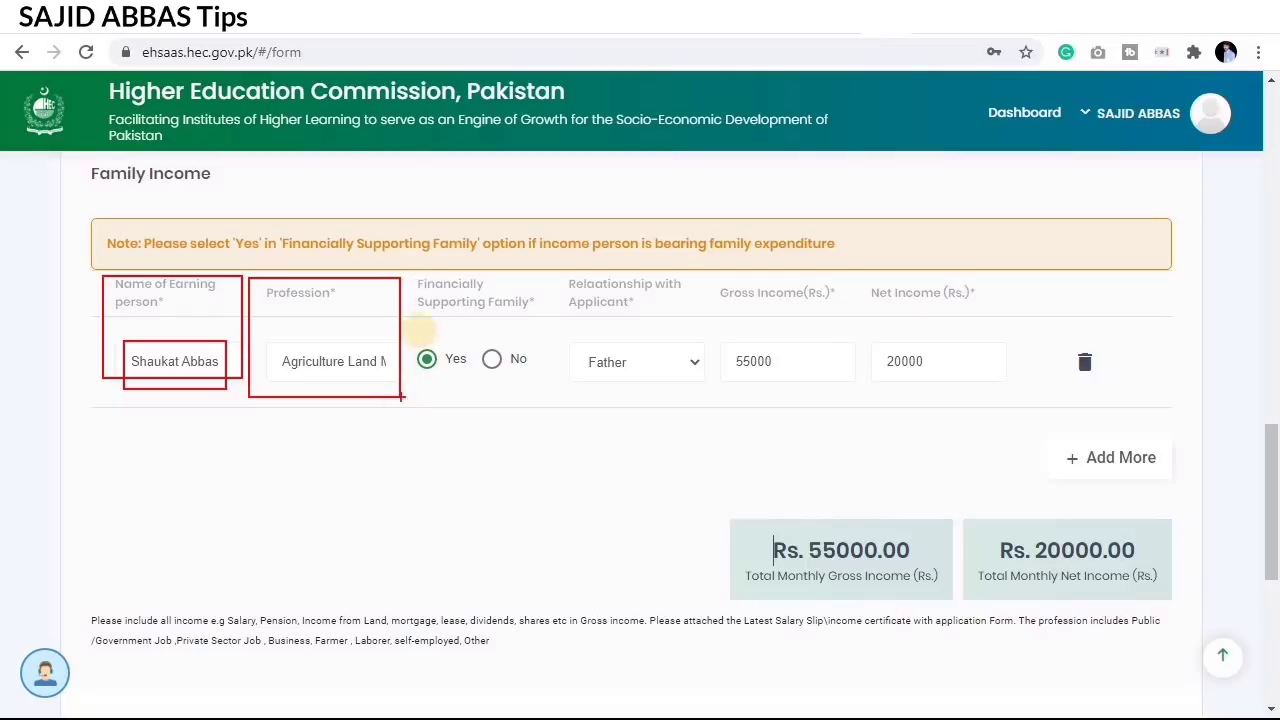
{"action": "mouse_move", "coordinate": [406, 267]}
{"action": "left_mouse_down"}
{"action": "mouse_move", "coordinate": [523, 386]}
{"action": "mouse_move", "coordinate": [548, 393]}
{"action": "left_mouse_up"}
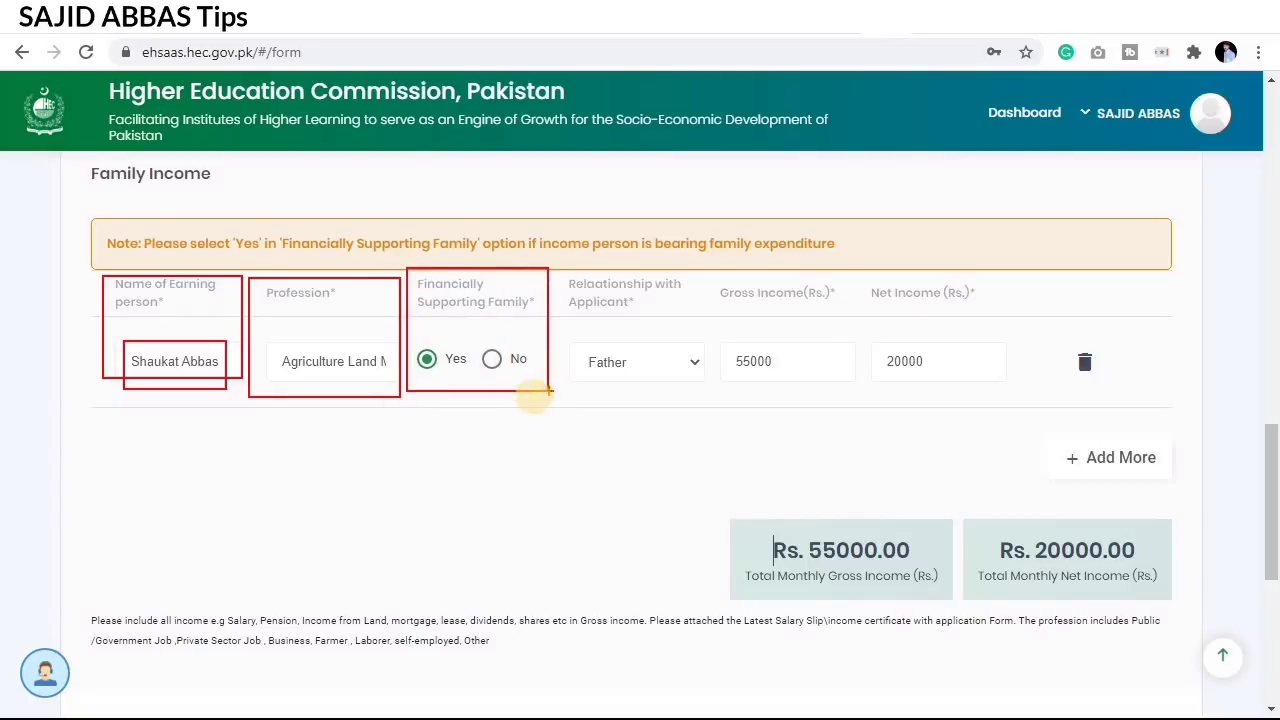
{"action": "left_click_drag", "start_coordinate": [417, 344], "coordinate": [478, 374]}
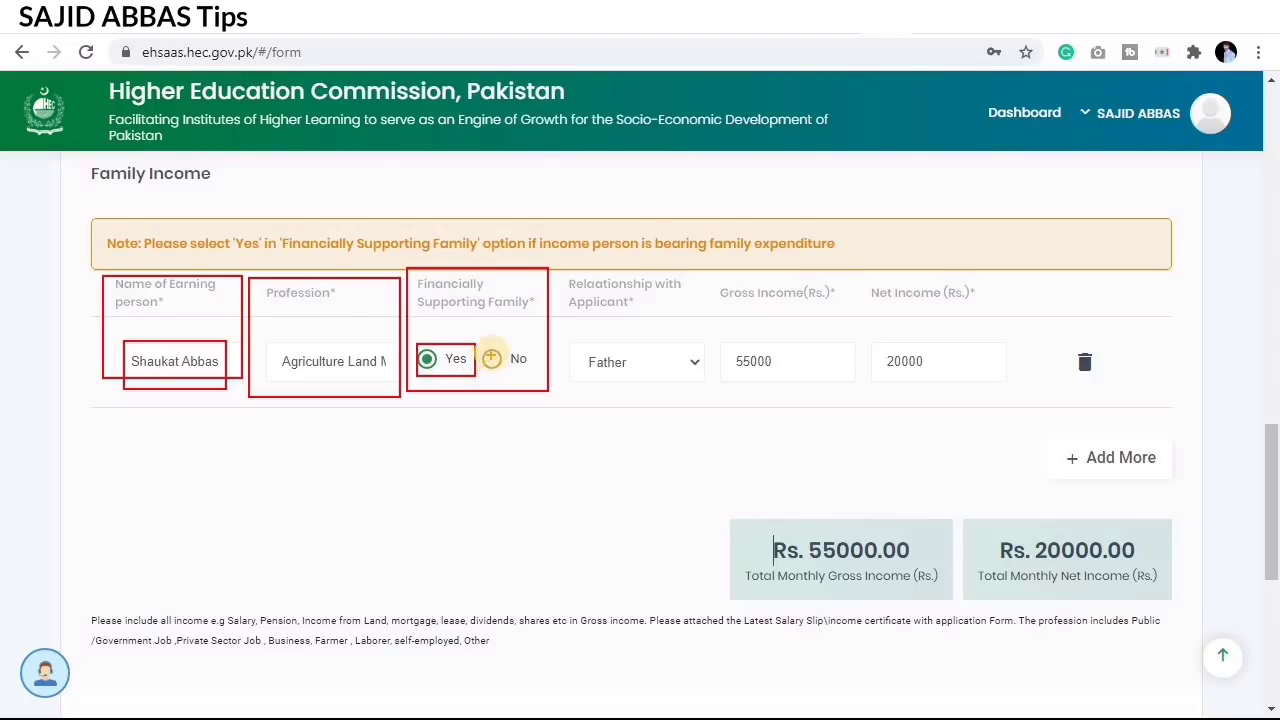
{"action": "left_click_drag", "start_coordinate": [481, 340], "coordinate": [513, 371]}
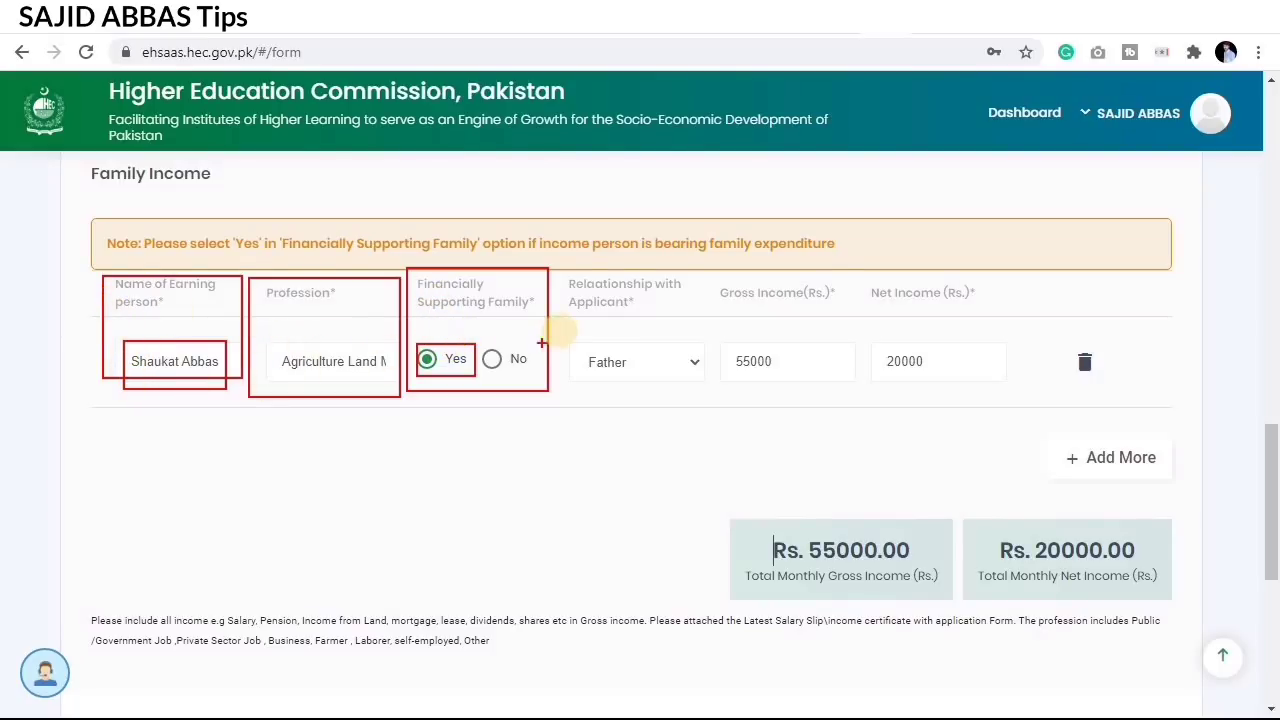
{"action": "left_click_drag", "start_coordinate": [556, 271], "coordinate": [603, 290]}
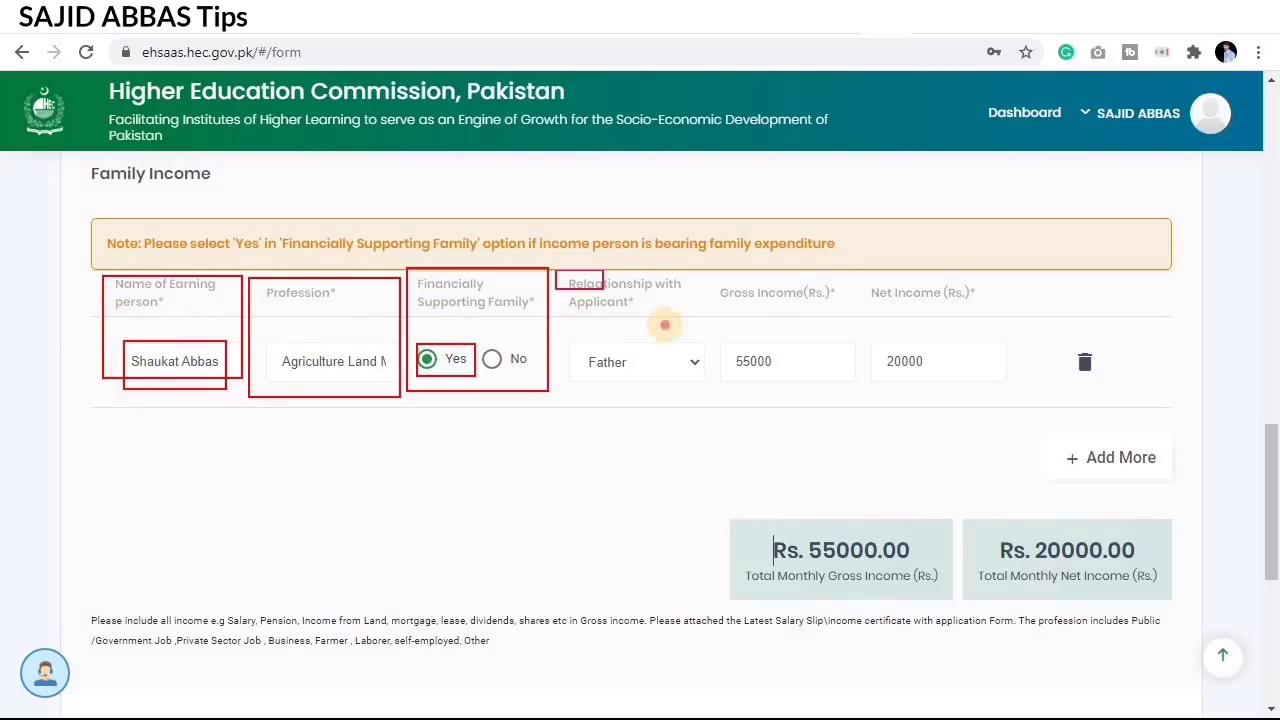
{"action": "left_click_drag", "start_coordinate": [665, 325], "coordinate": [717, 395]}
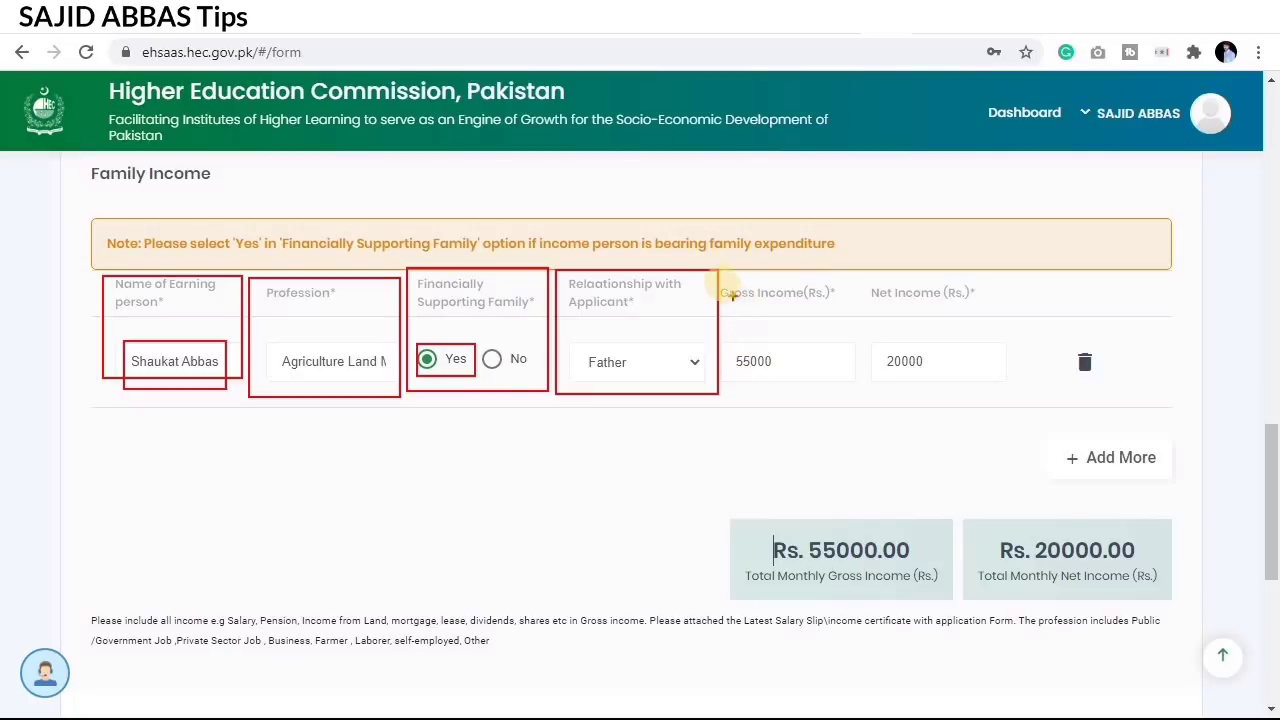
{"action": "mouse_move", "coordinate": [717, 276]}
{"action": "left_mouse_down"}
{"action": "mouse_move", "coordinate": [816, 369]}
{"action": "mouse_move", "coordinate": [866, 389]}
{"action": "mouse_move", "coordinate": [1012, 402]}
{"action": "left_mouse_up"}
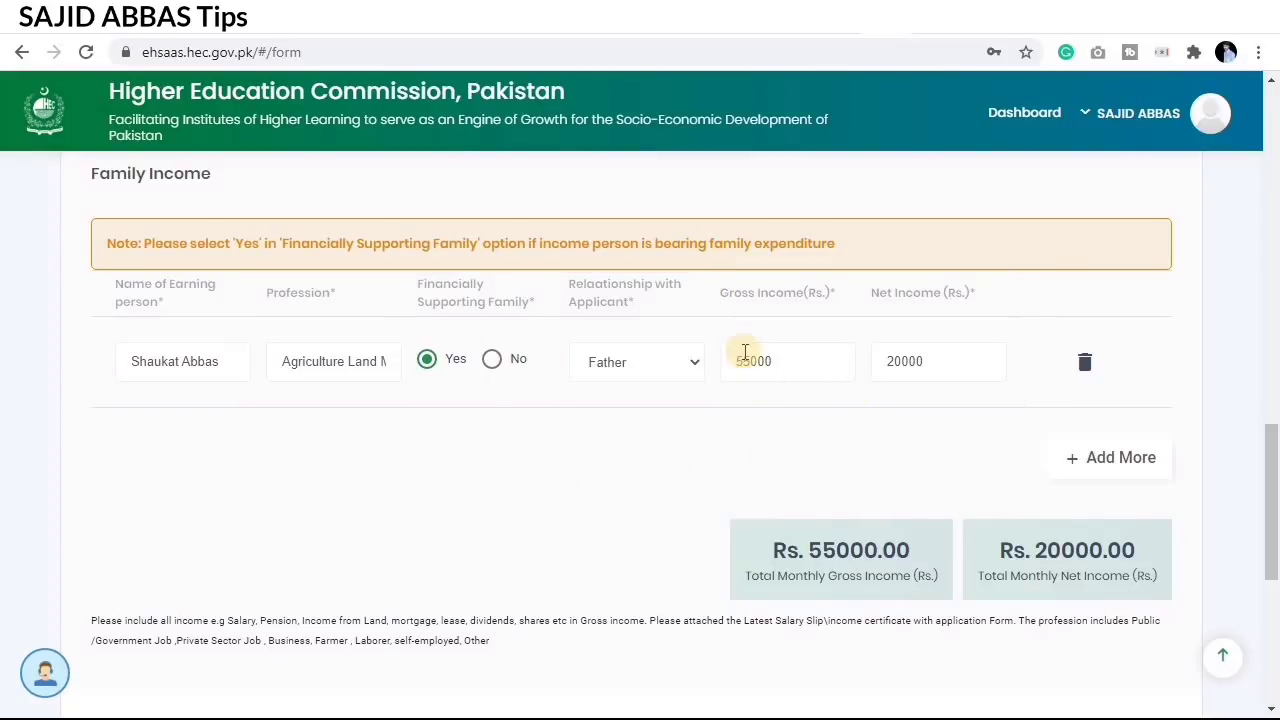
{"action": "scroll", "coordinate": [817, 391], "scroll_direction": "down", "scroll_amount": 1}
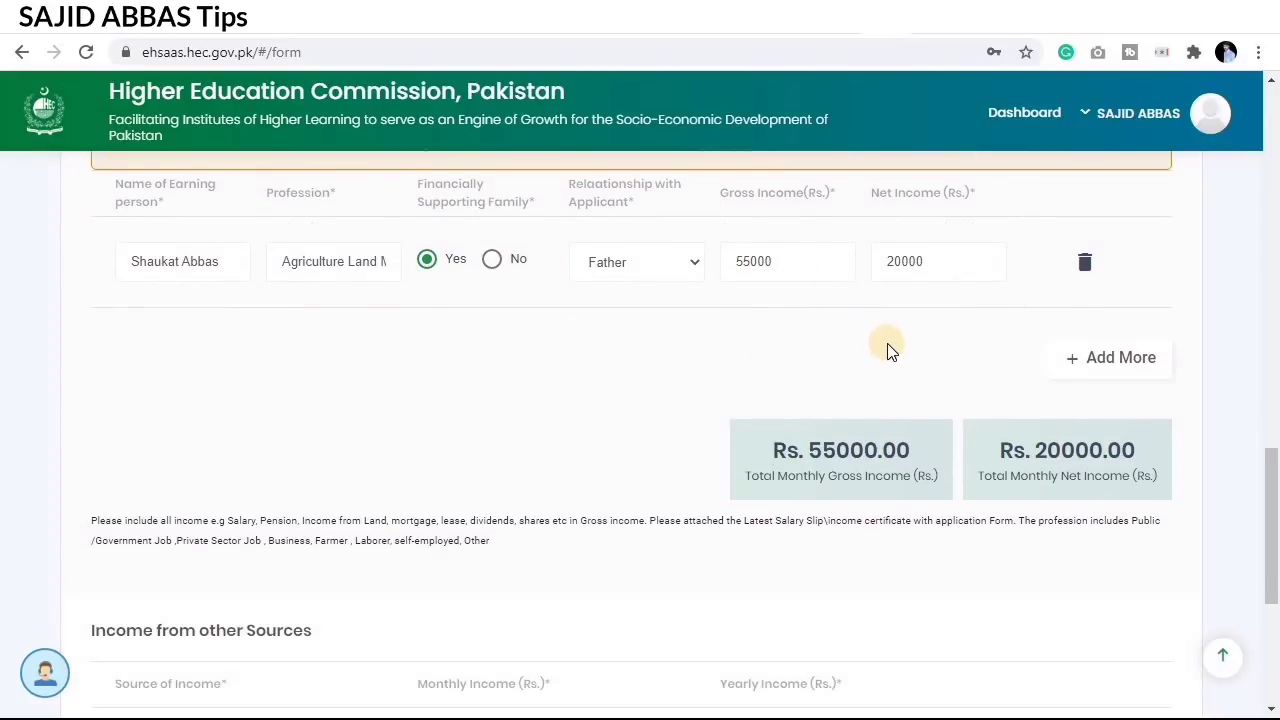
{"action": "left_click", "coordinate": [1106, 366]}
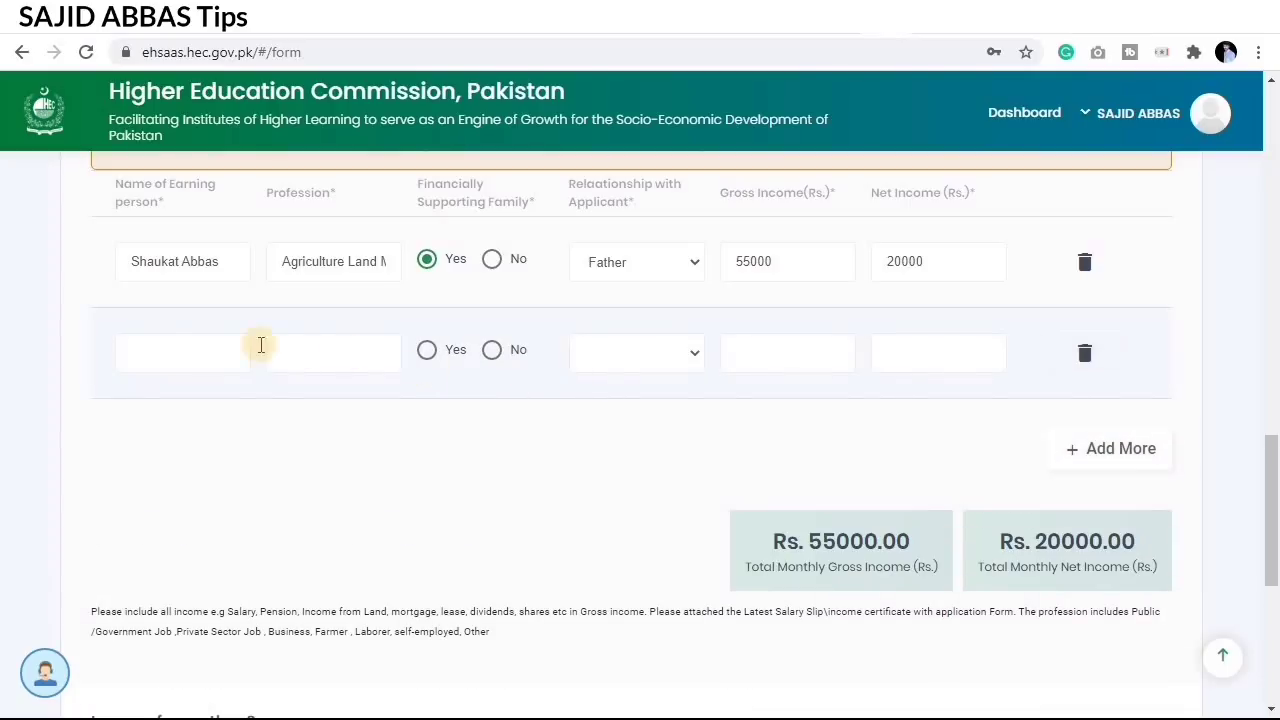
{"action": "left_click", "coordinate": [178, 350]}
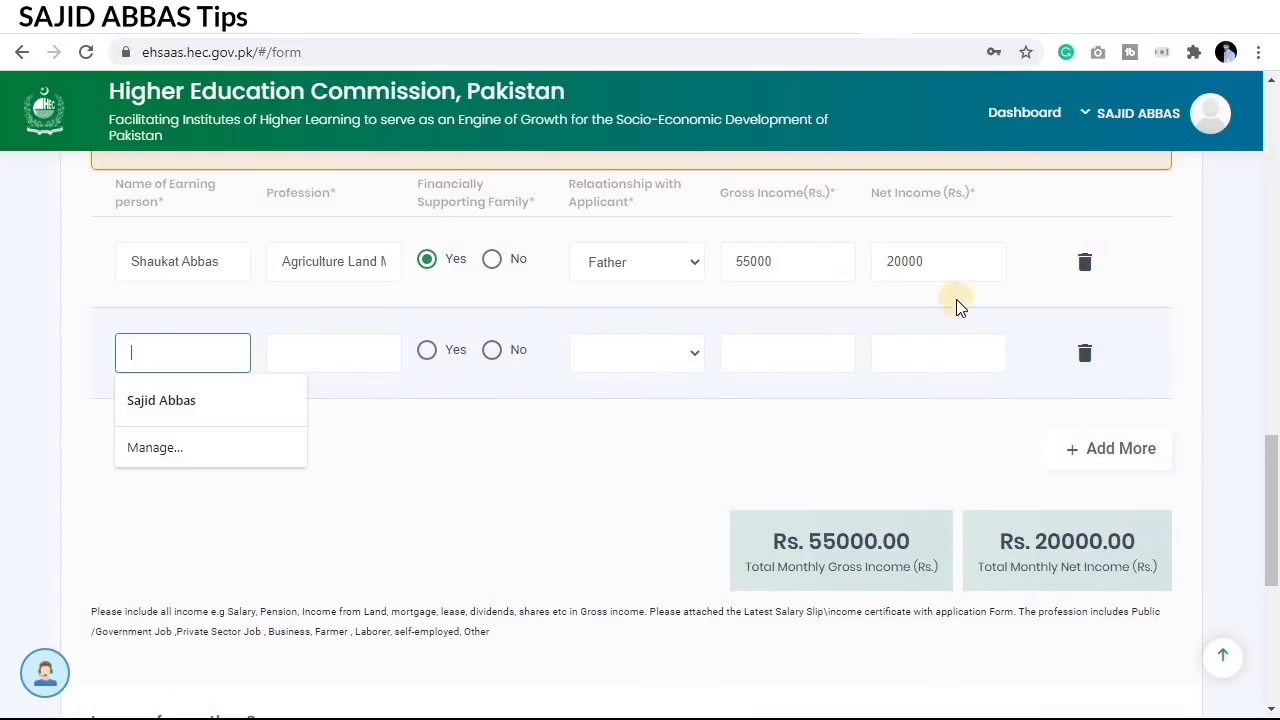
{"action": "left_click", "coordinate": [1085, 353]}
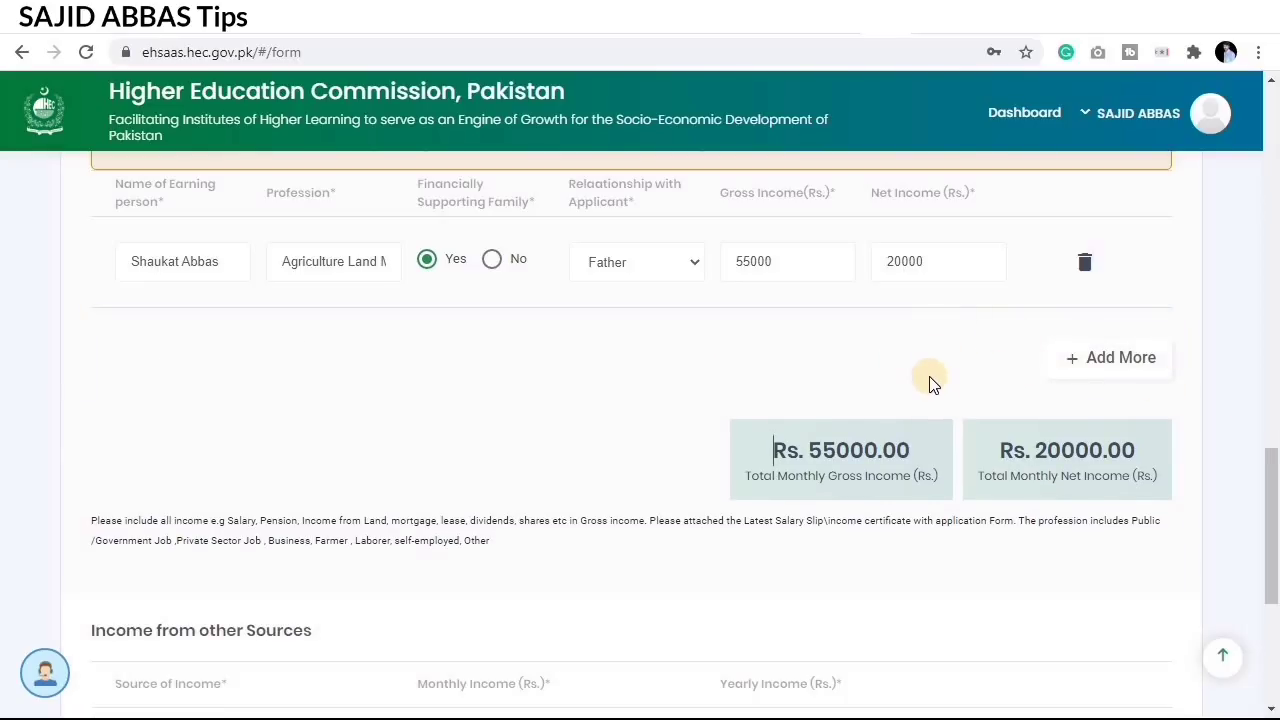
{"action": "scroll", "coordinate": [934, 378], "scroll_direction": "down", "scroll_amount": 1}
{"action": "scroll", "coordinate": [934, 377], "scroll_direction": "down", "scroll_amount": 1}
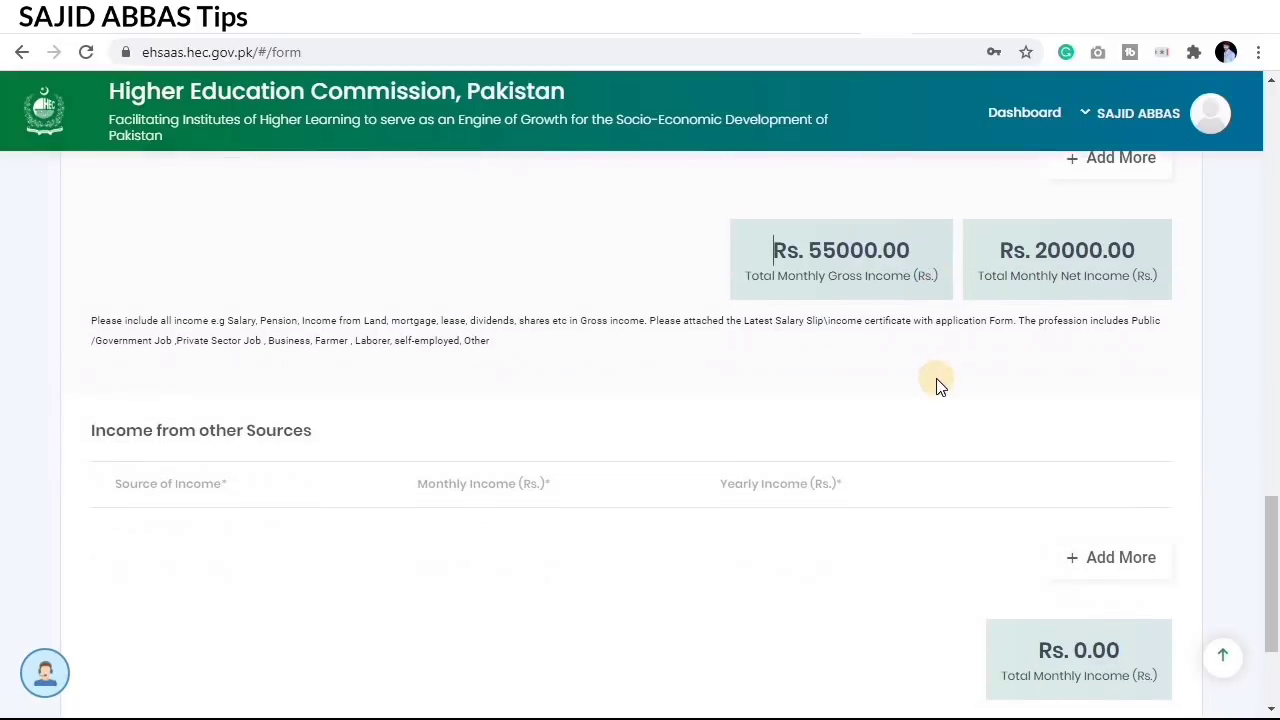
{"action": "left_click_drag", "start_coordinate": [720, 214], "coordinate": [1174, 302]}
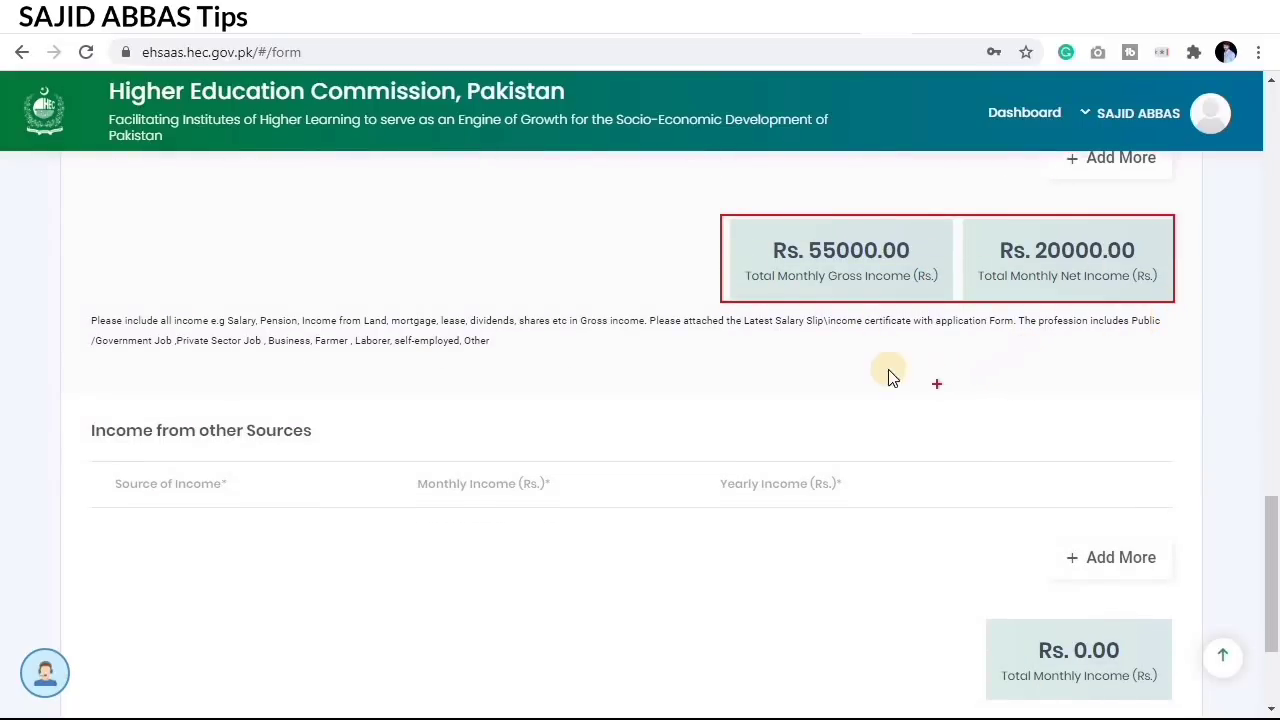
{"action": "scroll", "coordinate": [840, 406], "scroll_direction": "down", "scroll_amount": 1}
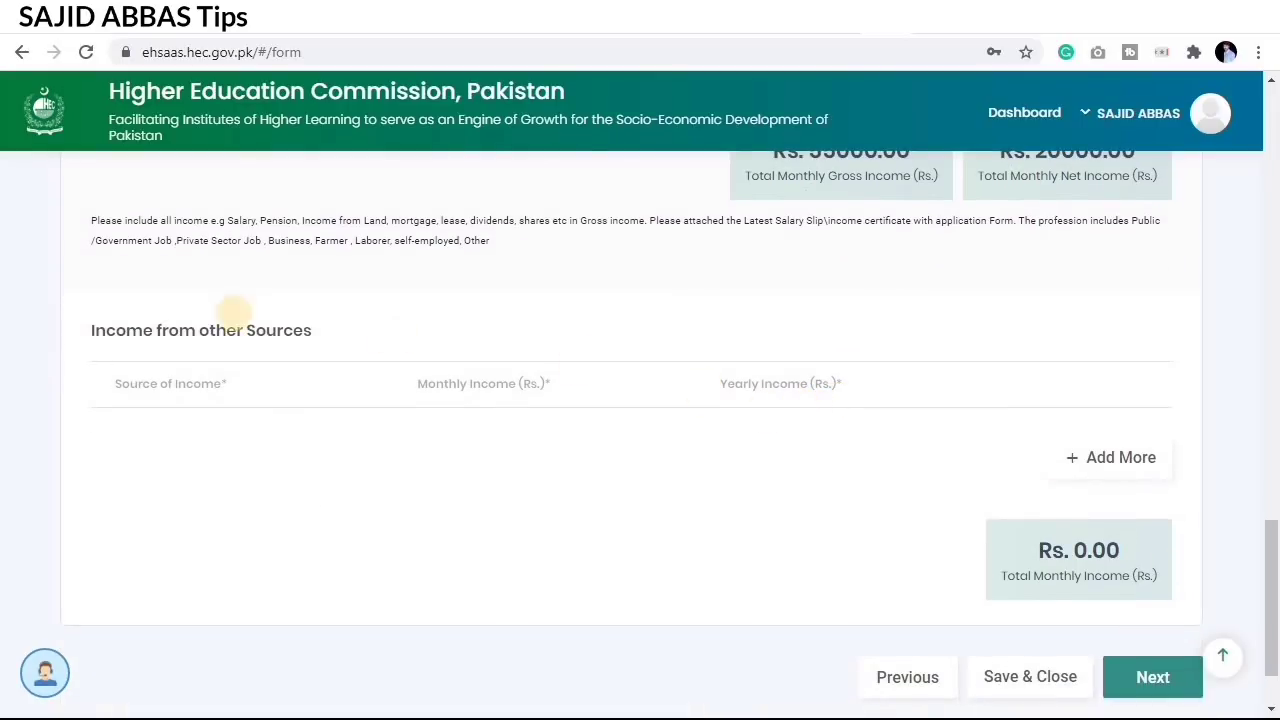
{"action": "mouse_move", "coordinate": [58, 318]}
{"action": "left_mouse_down"}
{"action": "mouse_move", "coordinate": [349, 394]}
{"action": "mouse_move", "coordinate": [481, 364]}
{"action": "left_mouse_up"}
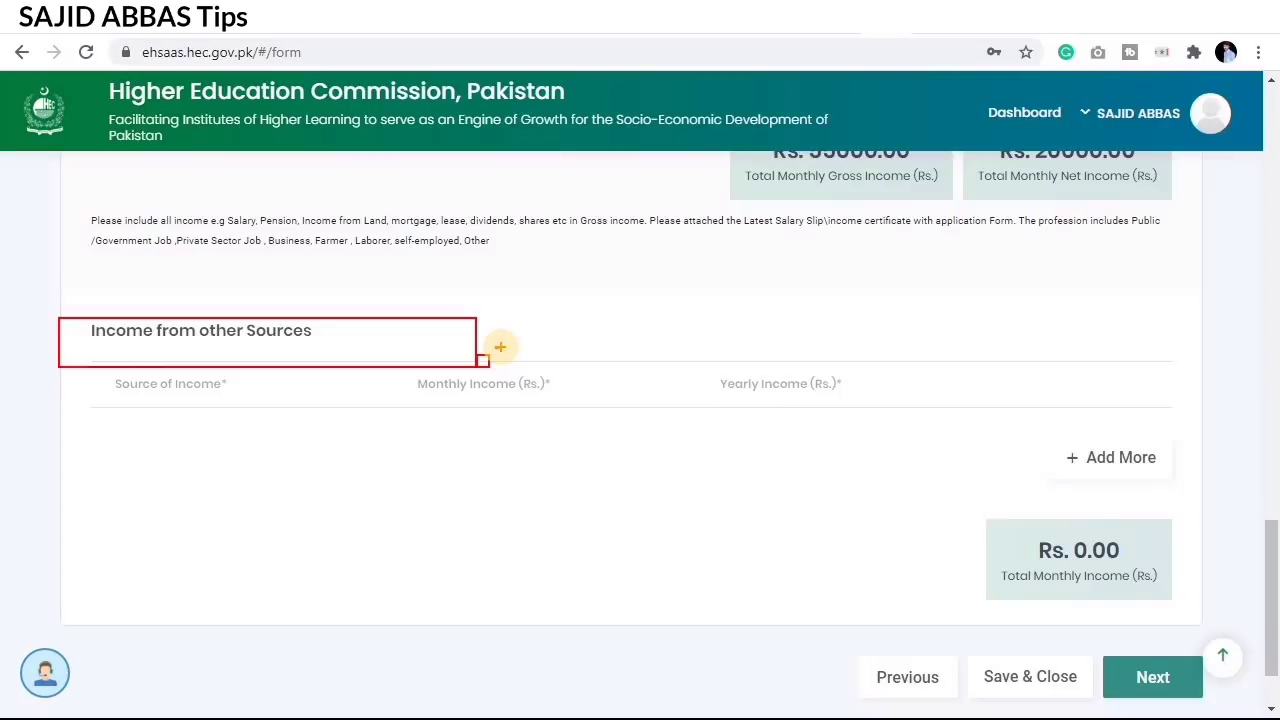
{"action": "key", "text": "Escape"}
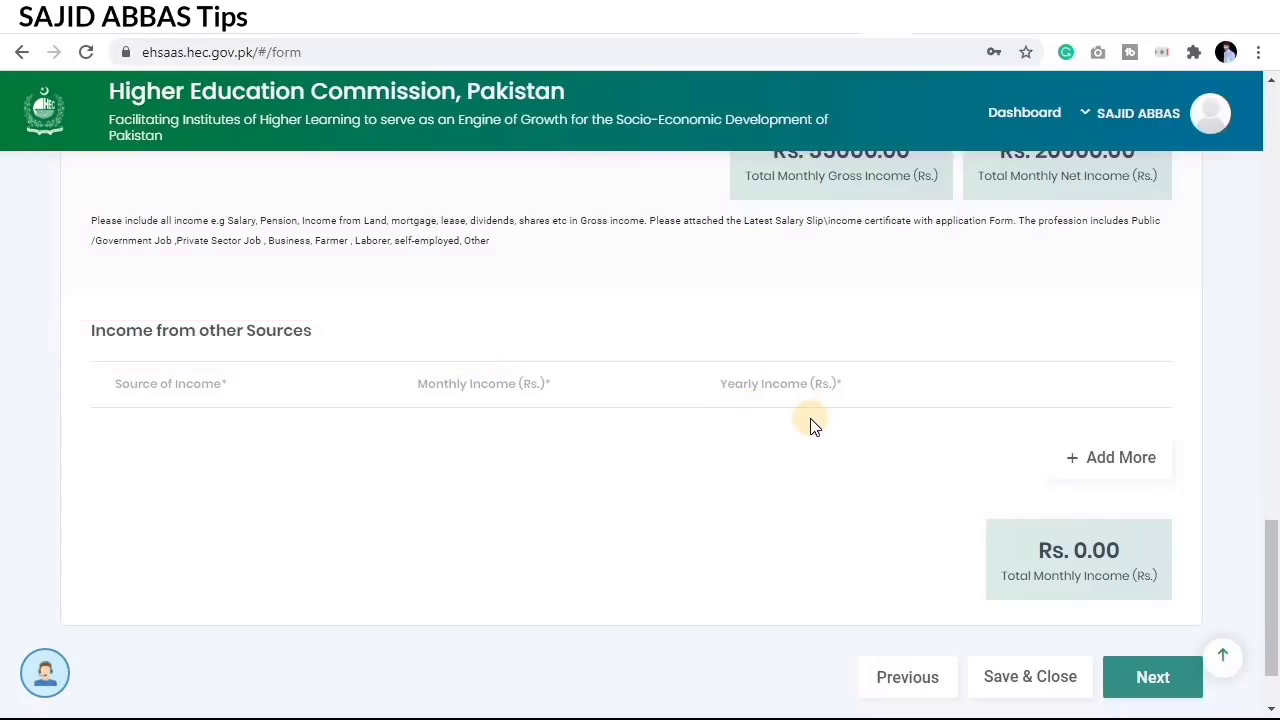
Step: Add an other-income row: Land/own business, 20000 monthly, 240000 yearly
{"action": "left_click", "coordinate": [1094, 458]}
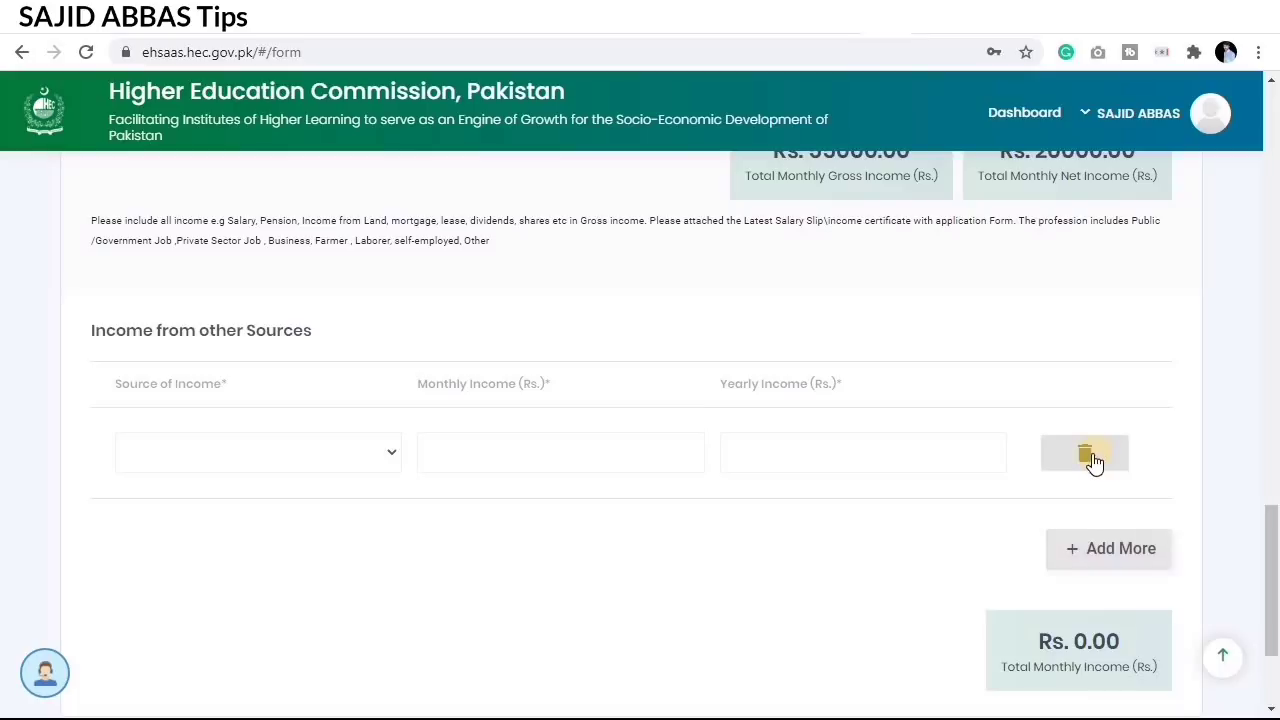
{"action": "left_click", "coordinate": [285, 455]}
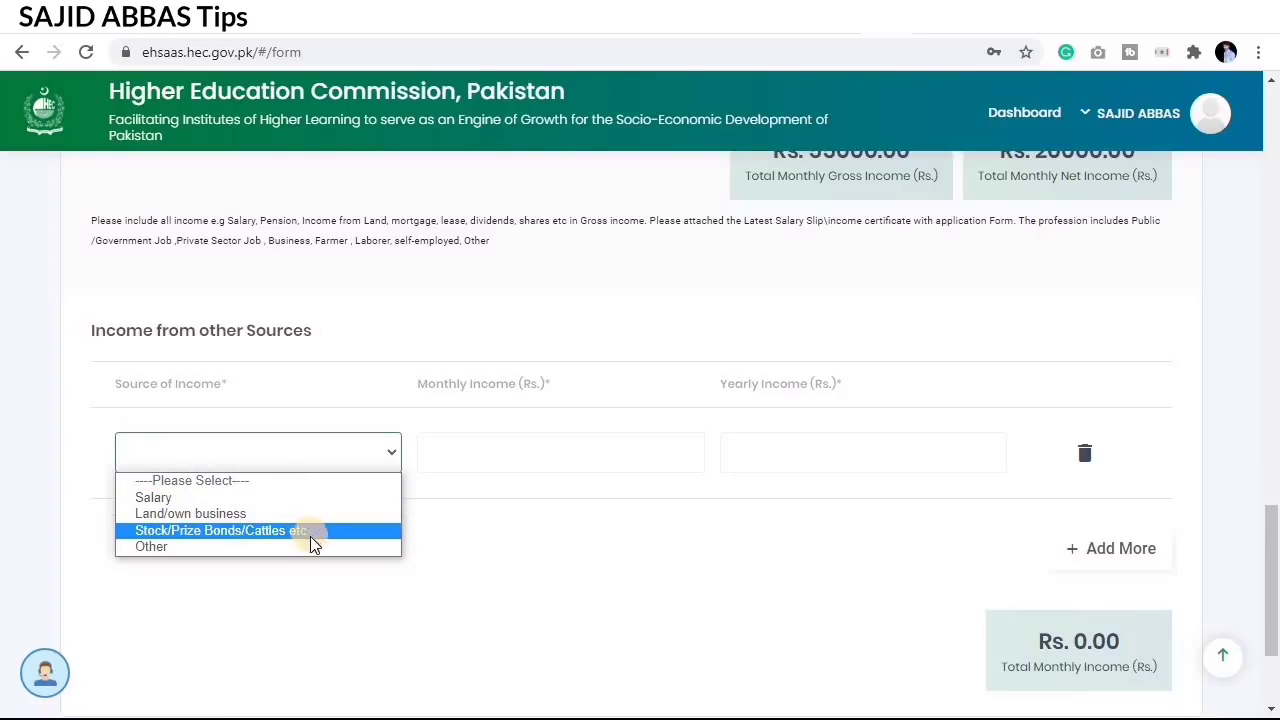
{"action": "left_click", "coordinate": [198, 515]}
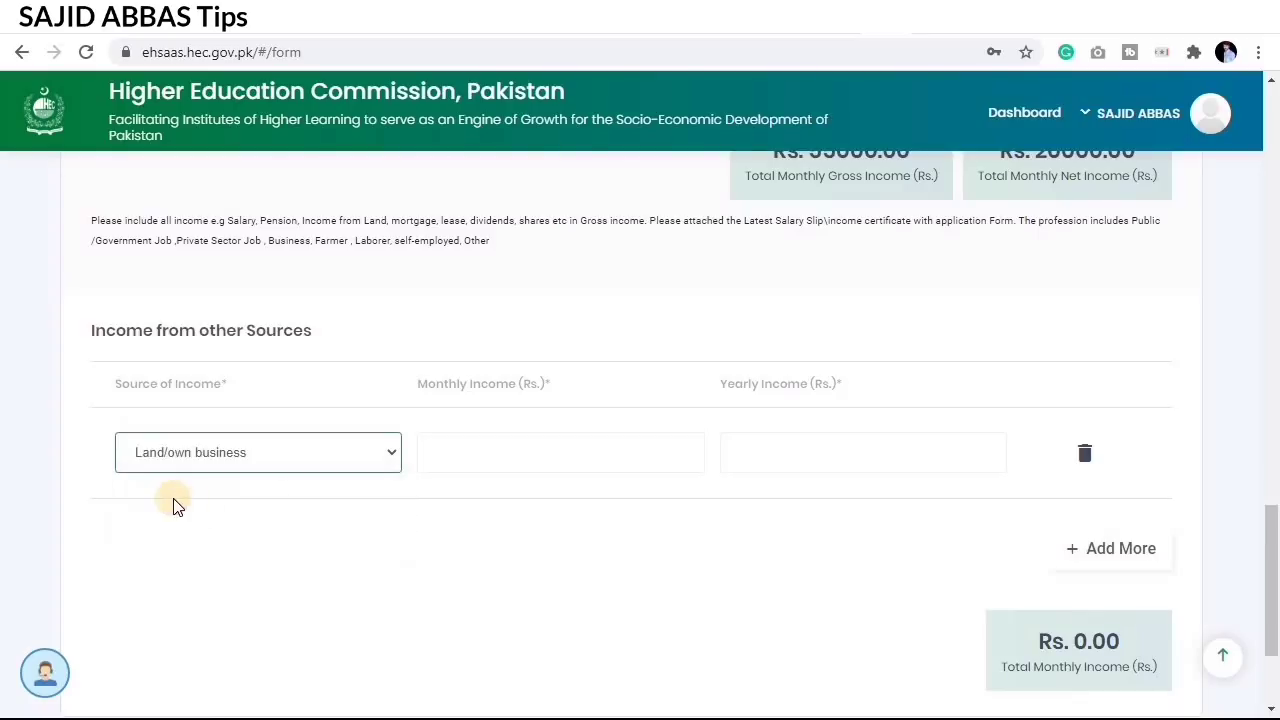
{"action": "left_click", "coordinate": [505, 445]}
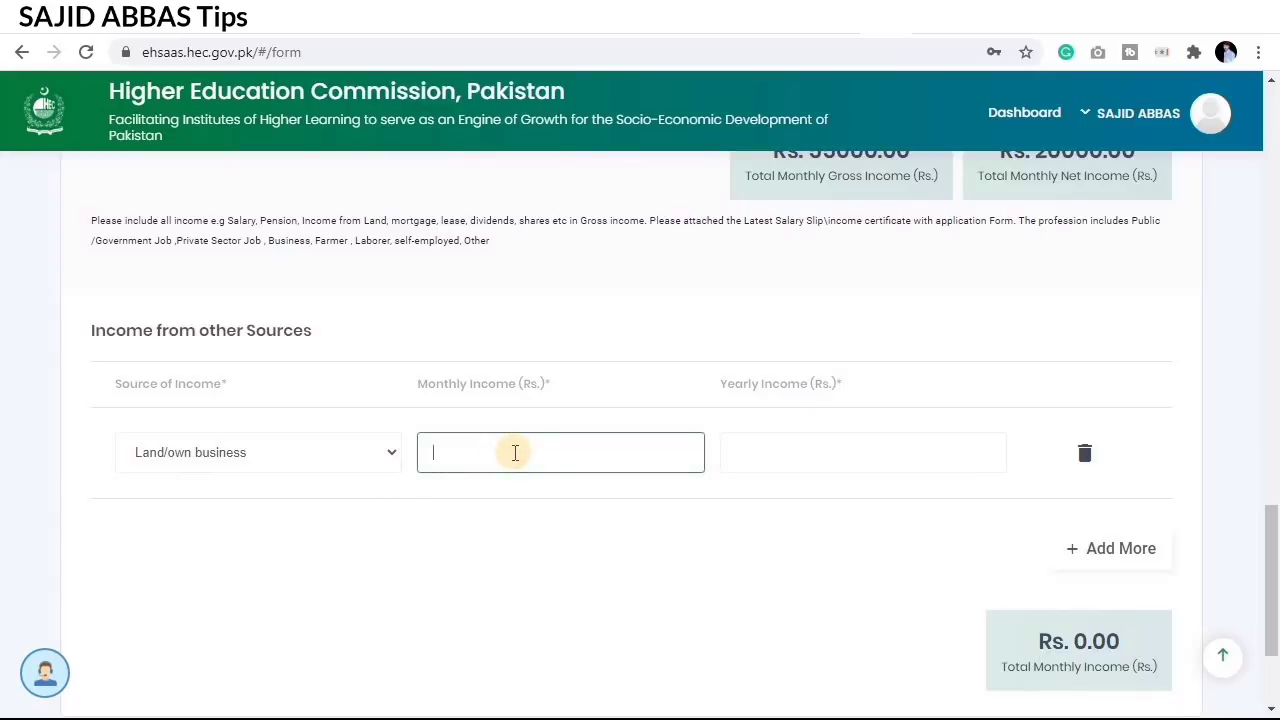
{"action": "type", "text": "20000"}
{"action": "left_click", "coordinate": [873, 461]}
{"action": "type", "text": "240000"}
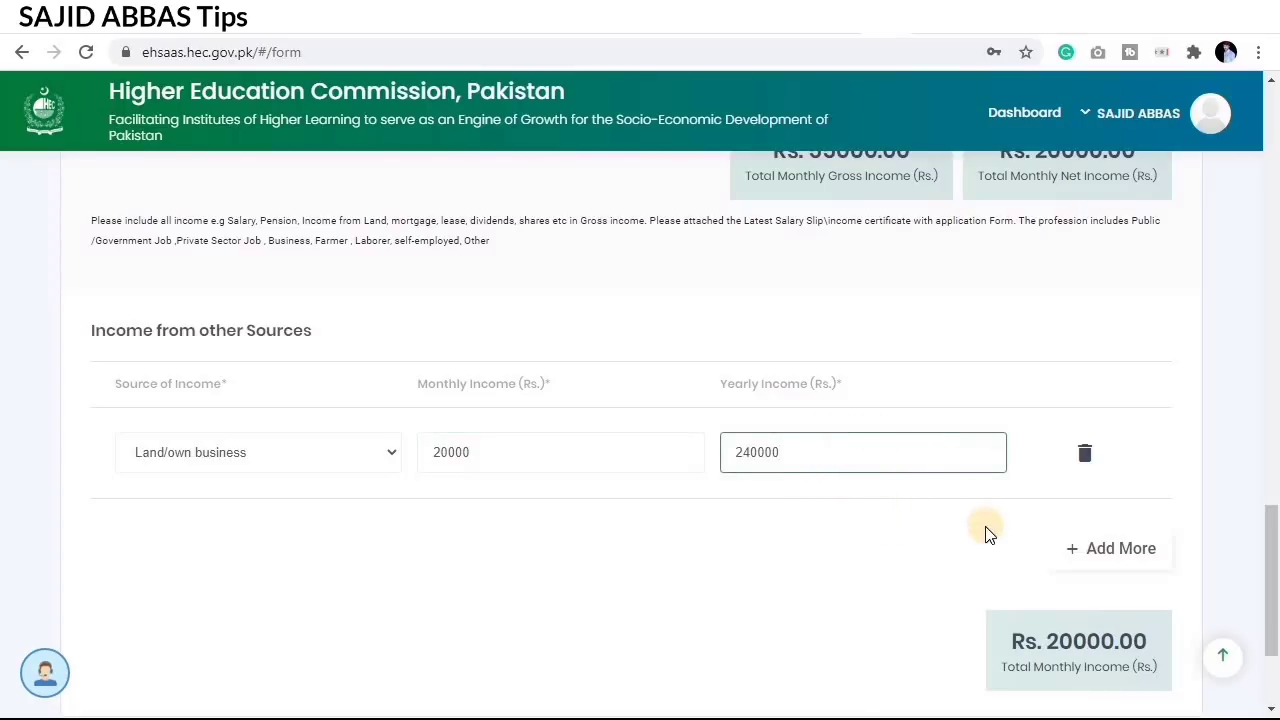
Step: Reconfirm Land/own business as the source of income
{"action": "scroll", "coordinate": [955, 543], "scroll_direction": "down", "scroll_amount": 1}
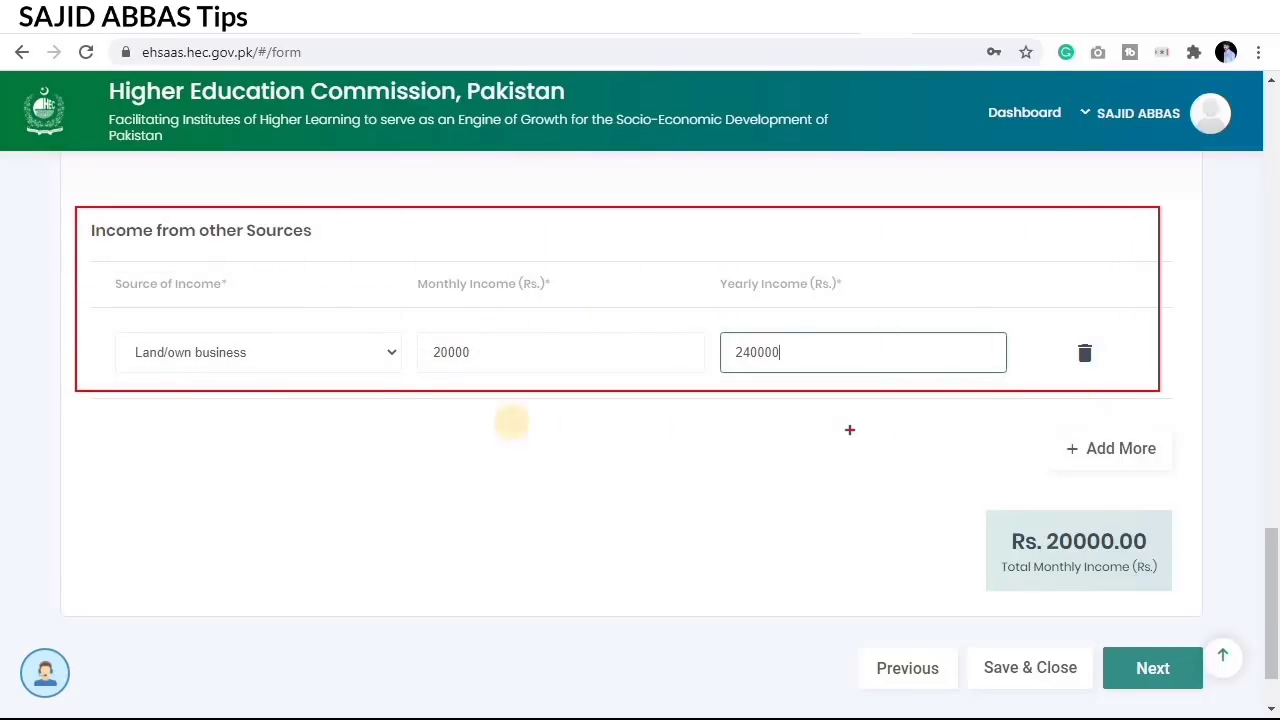
{"action": "left_click", "coordinate": [369, 356]}
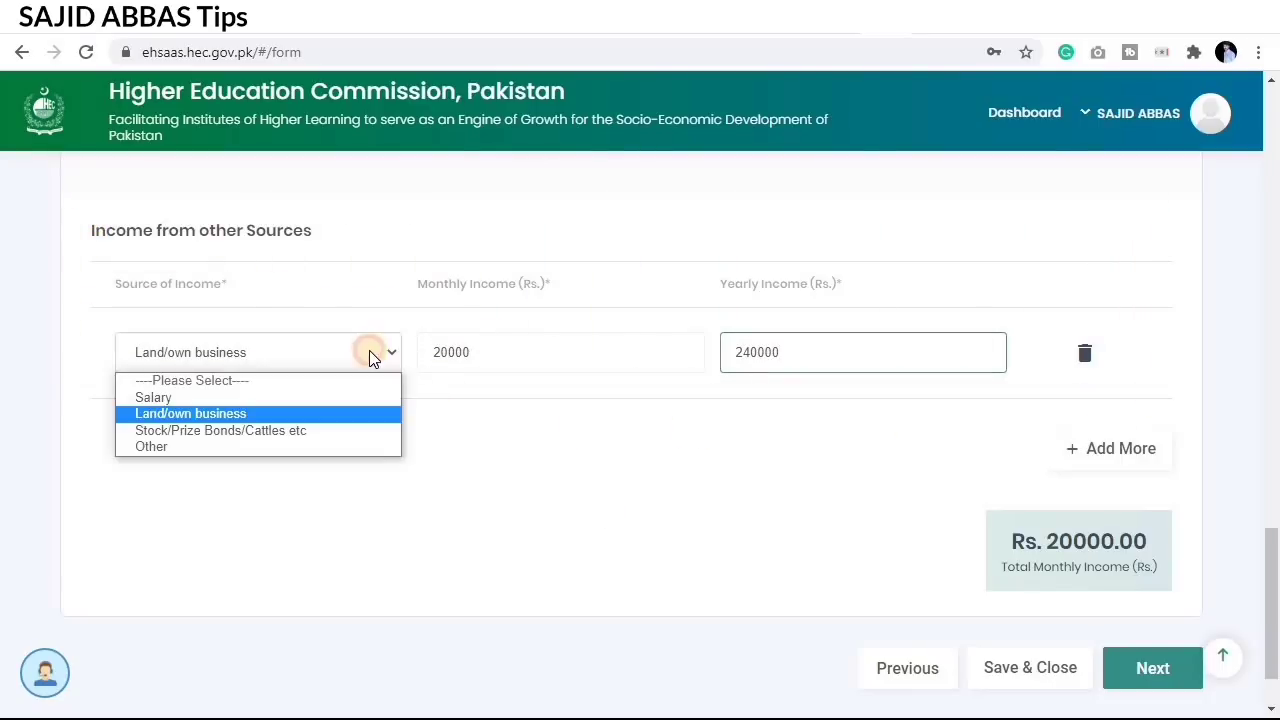
{"action": "left_click", "coordinate": [369, 350]}
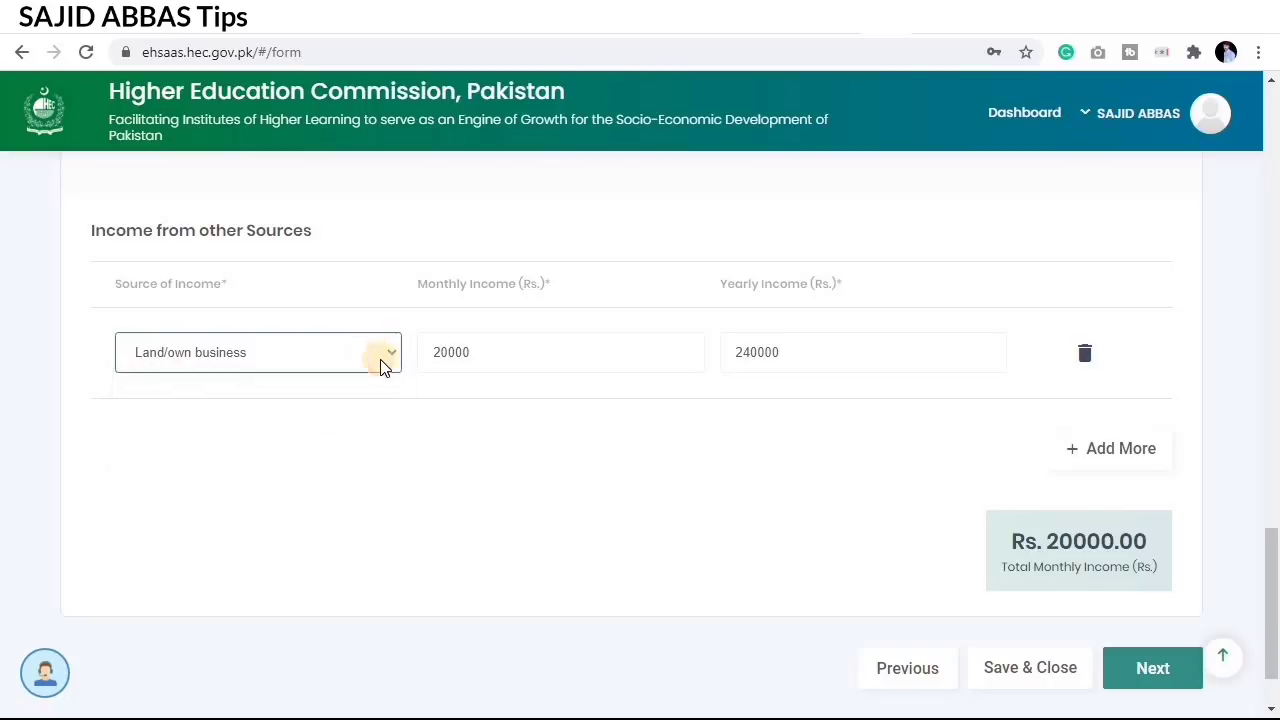
{"action": "scroll", "coordinate": [1170, 543], "scroll_direction": "down", "scroll_amount": 2}
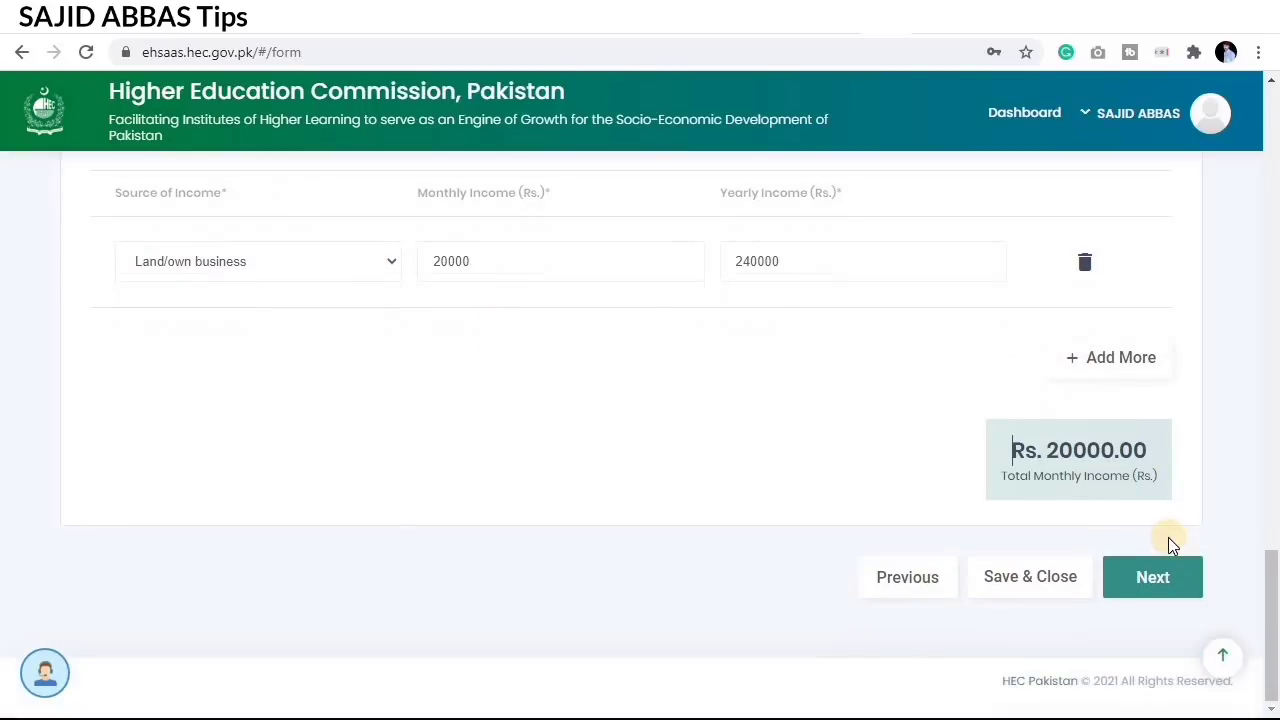
Step: Save Family Information and advance to the Expenditure step
{"action": "left_click", "coordinate": [1172, 588]}
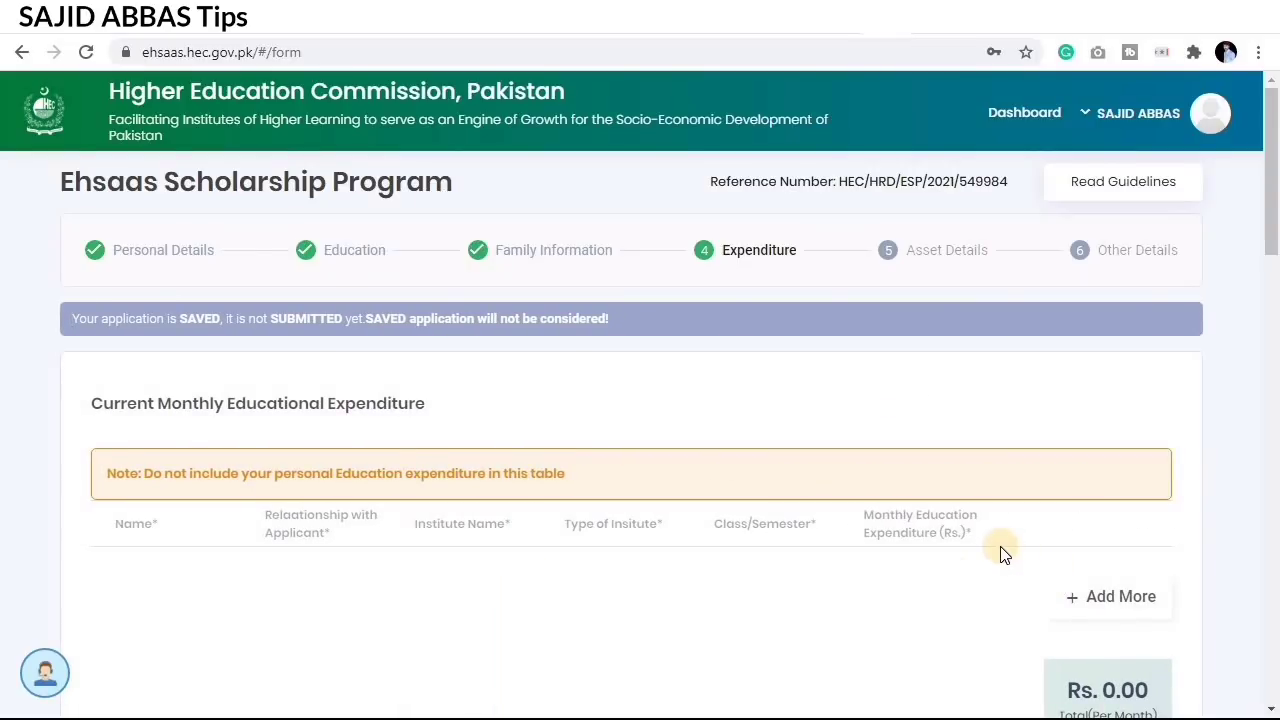
{"action": "scroll", "coordinate": [1003, 553], "scroll_direction": "down", "scroll_amount": 1}
{"action": "scroll", "coordinate": [1003, 553], "scroll_direction": "up", "scroll_amount": 1}
Step: Annotate the Expenditure step and the Current Monthly Educational Expenditure heading
{"action": "key", "text": "ctrl+alt+d"}
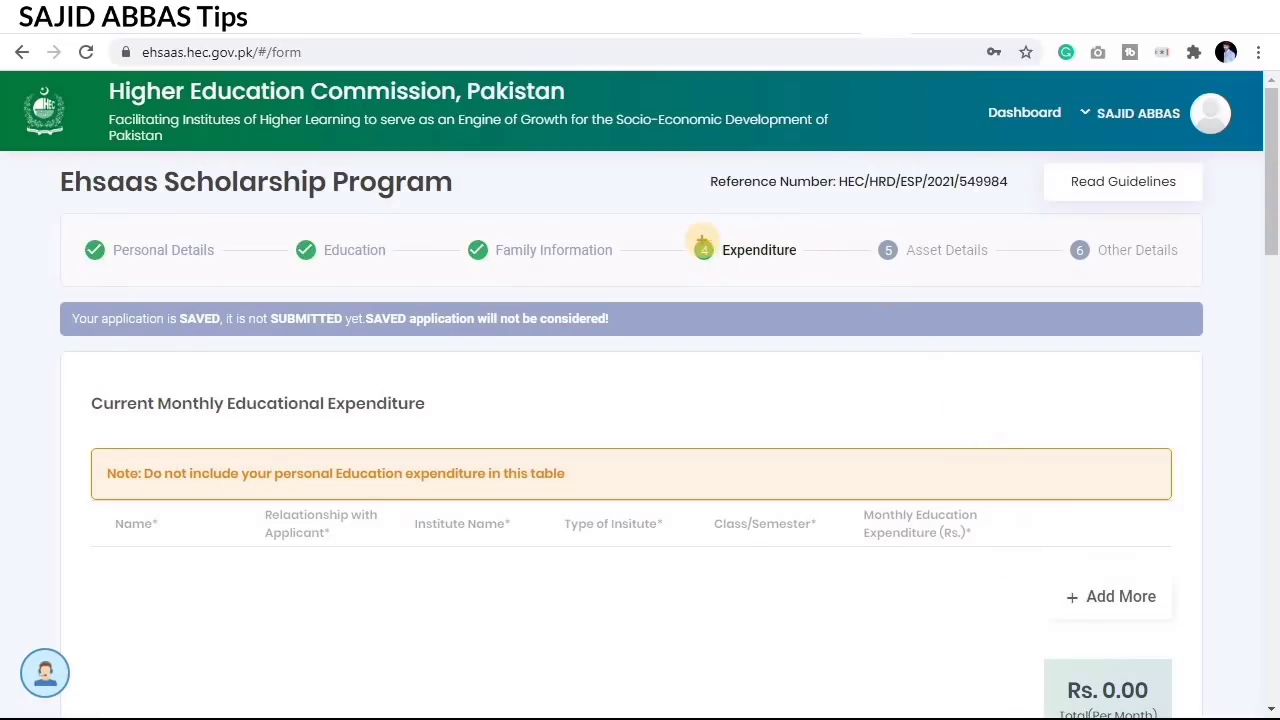
{"action": "left_click_drag", "start_coordinate": [691, 232], "coordinate": [804, 280]}
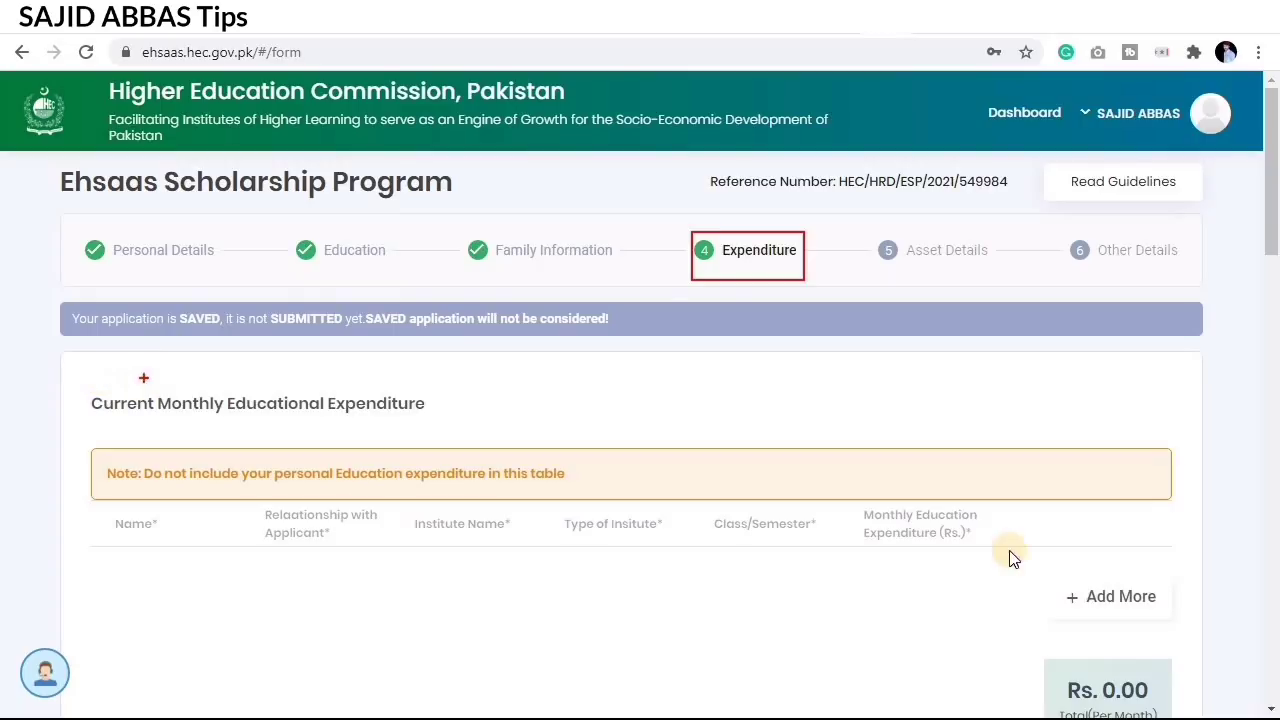
{"action": "key", "text": "Escape"}
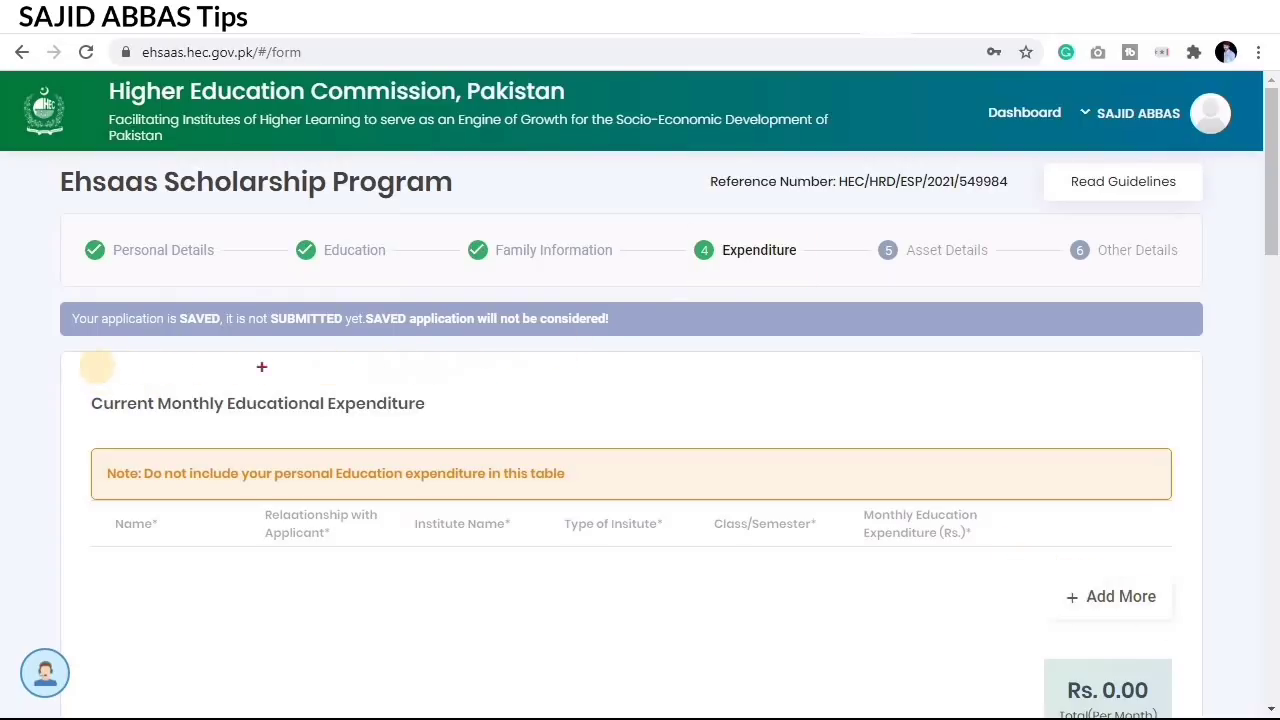
{"action": "mouse_move", "coordinate": [75, 377]}
{"action": "left_mouse_down"}
{"action": "mouse_move", "coordinate": [219, 441]}
{"action": "mouse_move", "coordinate": [466, 436]}
{"action": "left_mouse_up"}
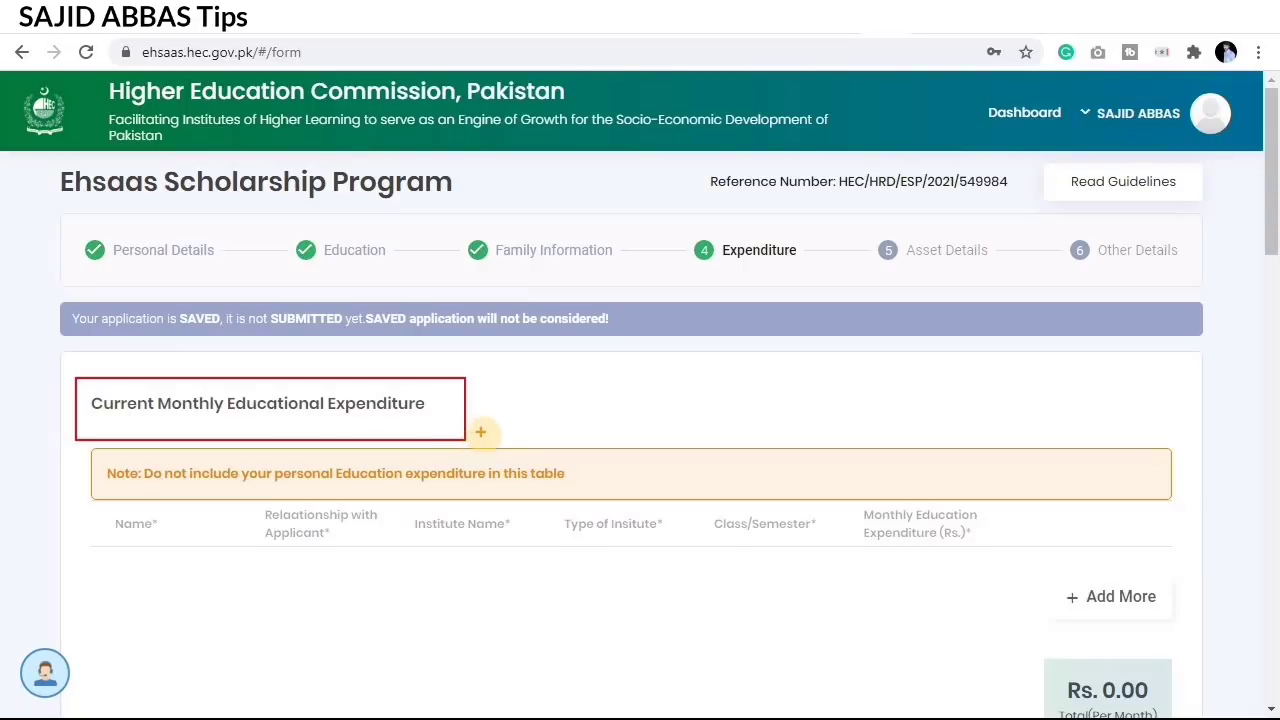
Step: Add the brother's row and outline it: GHSS Chakrala, Public Sector, class 10
{"action": "left_click", "coordinate": [1117, 611]}
{"action": "scroll", "coordinate": [672, 489], "scroll_direction": "down", "scroll_amount": 2}
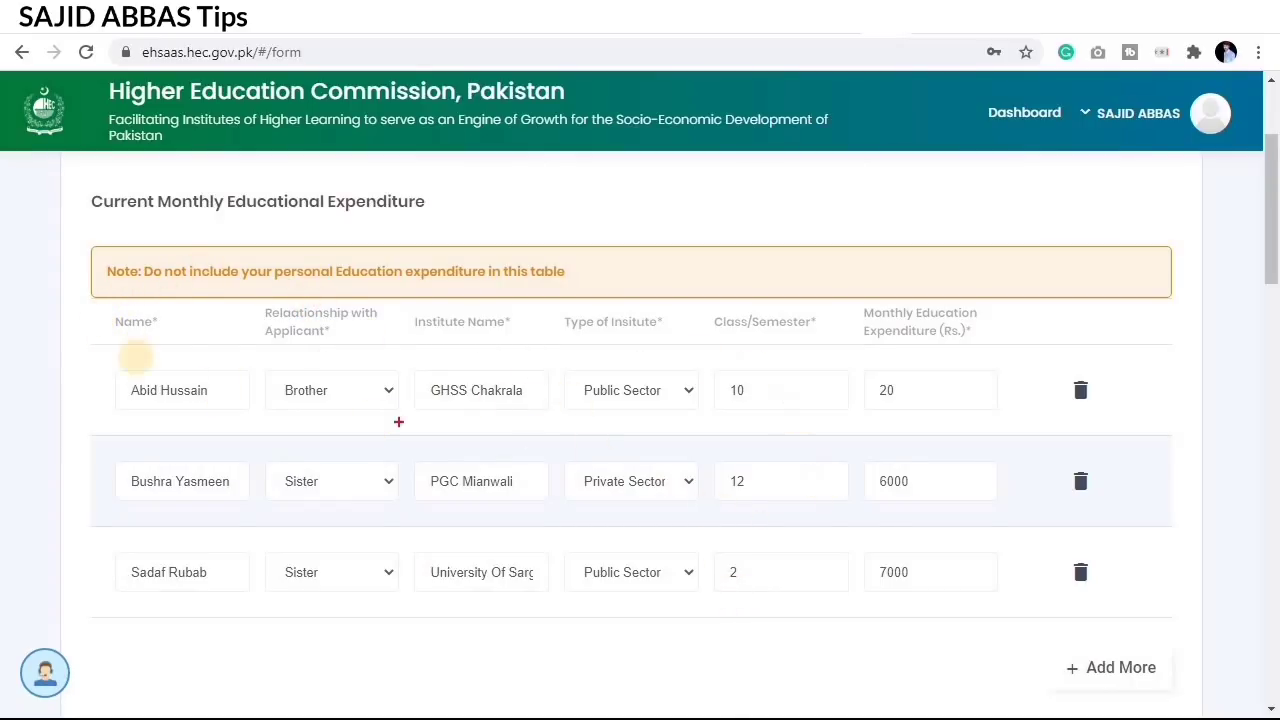
{"action": "left_click_drag", "start_coordinate": [135, 371], "coordinate": [1187, 431]}
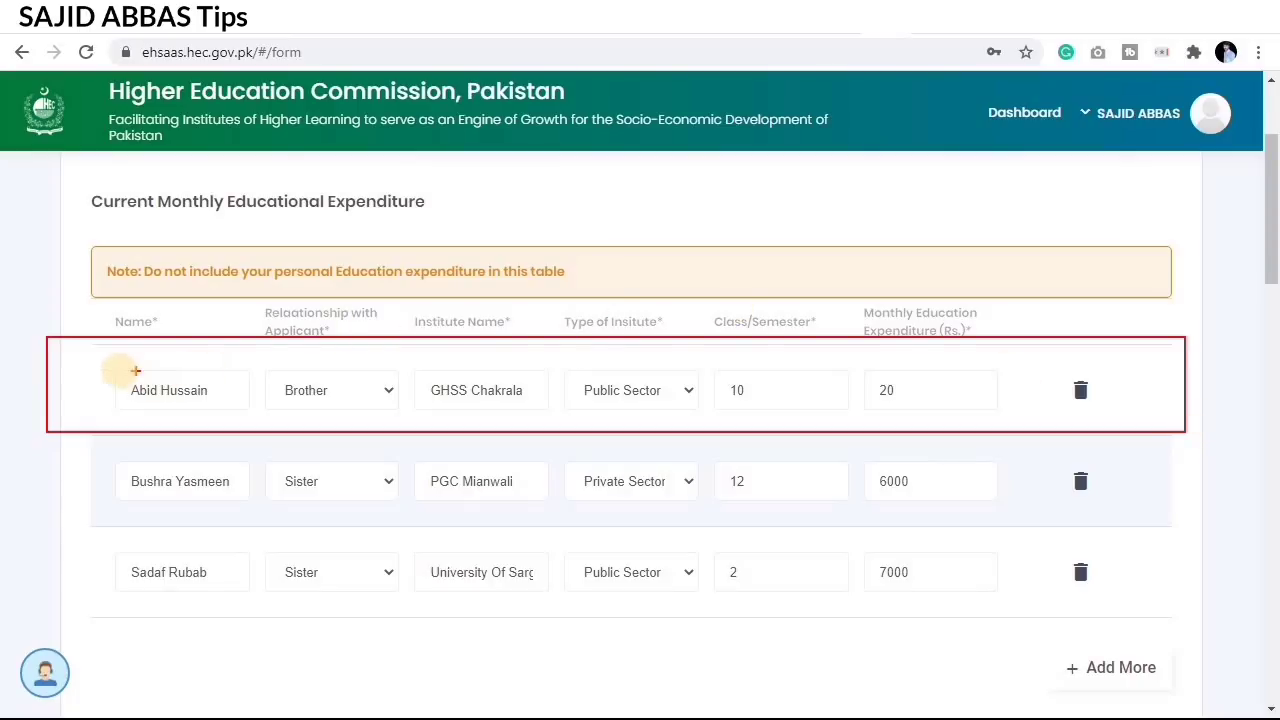
{"action": "mouse_move", "coordinate": [113, 370]}
{"action": "left_mouse_down"}
{"action": "mouse_move", "coordinate": [241, 411]}
{"action": "mouse_move", "coordinate": [399, 406]}
{"action": "left_mouse_up"}
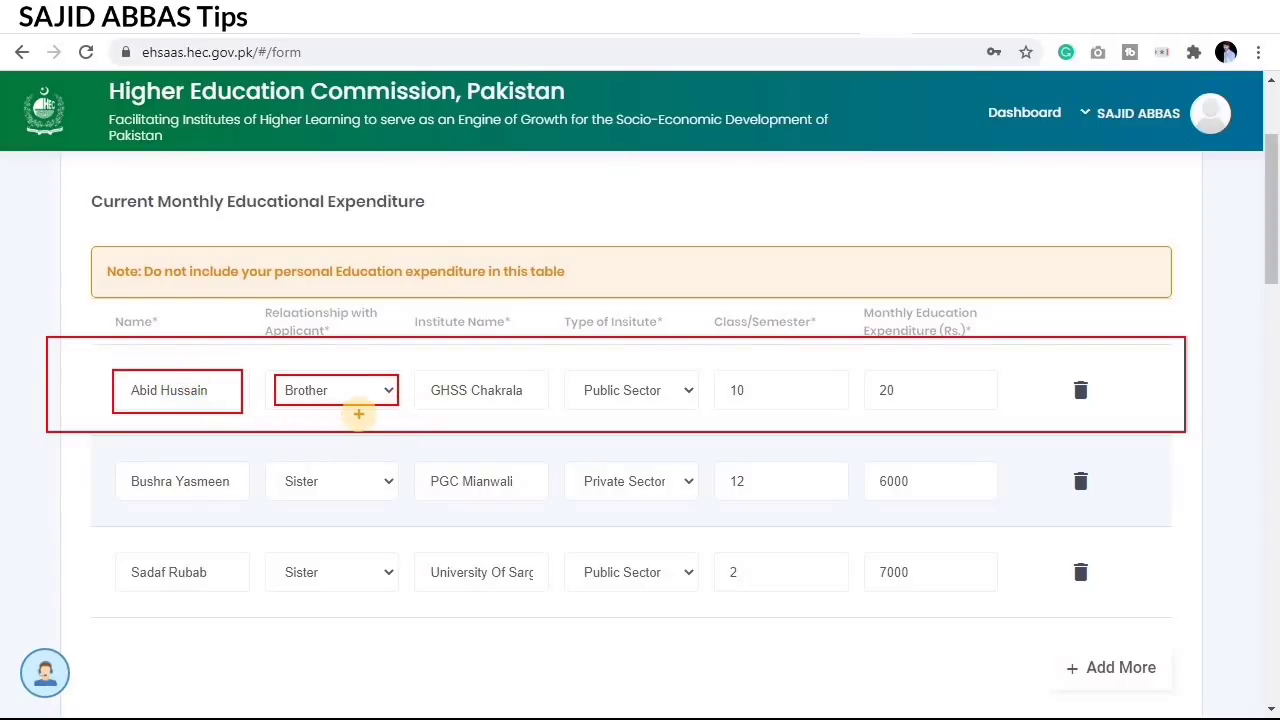
{"action": "mouse_move", "coordinate": [406, 370]}
{"action": "left_mouse_down"}
{"action": "mouse_move", "coordinate": [516, 413]}
{"action": "mouse_move", "coordinate": [549, 412]}
{"action": "left_mouse_up"}
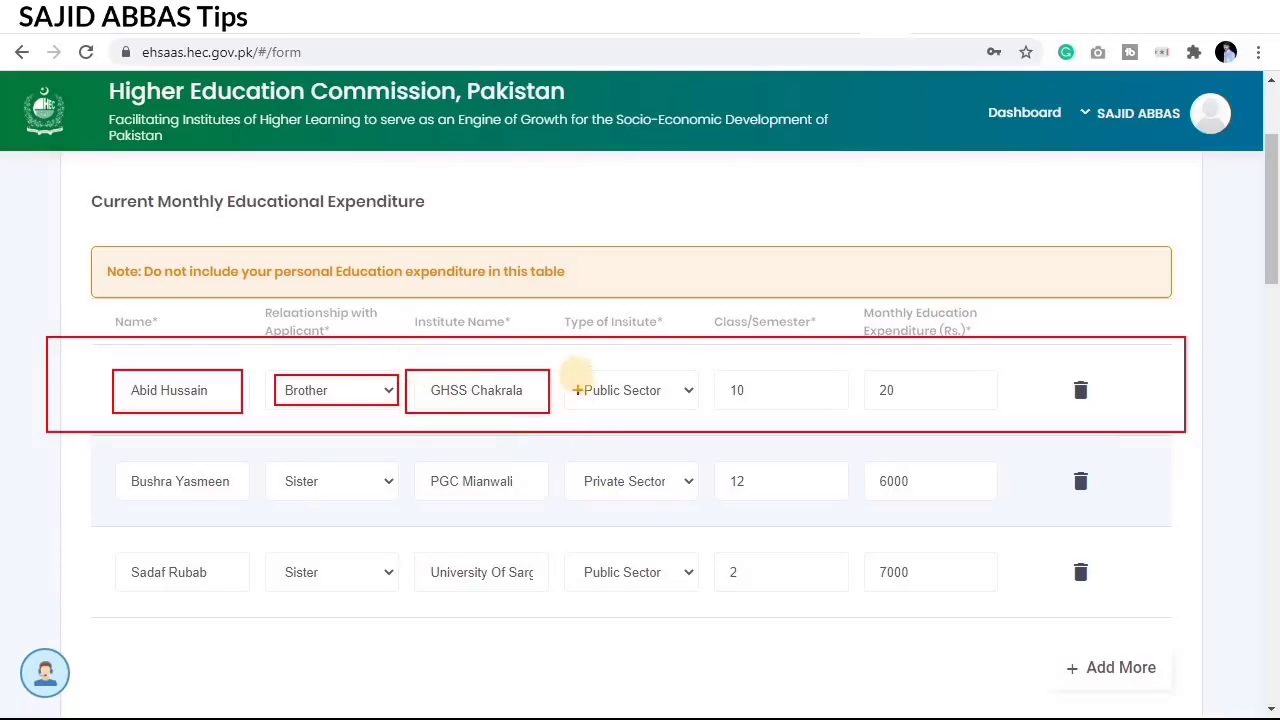
{"action": "mouse_move", "coordinate": [568, 366]}
{"action": "left_mouse_down"}
{"action": "mouse_move", "coordinate": [640, 405]}
{"action": "mouse_move", "coordinate": [698, 412]}
{"action": "left_mouse_up"}
{"action": "mouse_move", "coordinate": [716, 366]}
{"action": "left_mouse_down"}
{"action": "mouse_move", "coordinate": [846, 408]}
{"action": "mouse_move", "coordinate": [880, 374]}
{"action": "mouse_move", "coordinate": [1000, 423]}
{"action": "mouse_move", "coordinate": [998, 412]}
{"action": "left_mouse_up"}
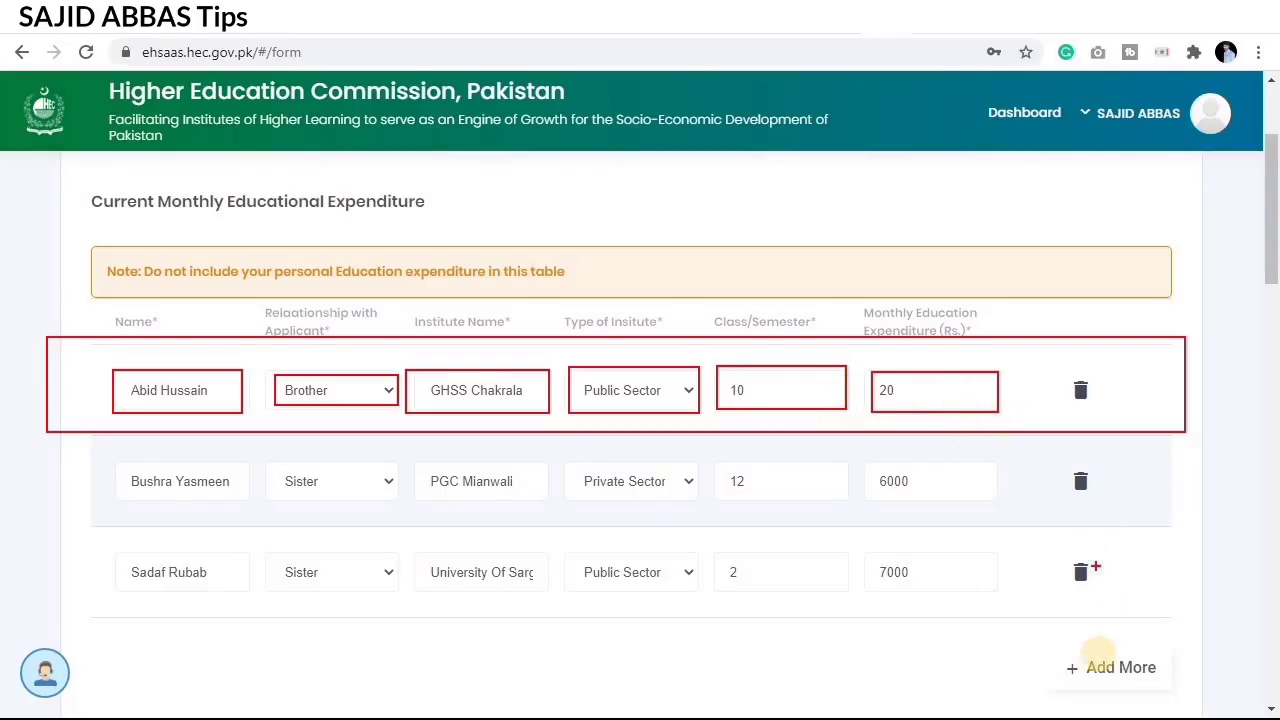
{"action": "mouse_move", "coordinate": [1028, 655]}
{"action": "left_mouse_down"}
{"action": "mouse_move", "coordinate": [1134, 672]}
{"action": "mouse_move", "coordinate": [1170, 693]}
{"action": "mouse_move", "coordinate": [1178, 683]}
{"action": "left_mouse_up"}
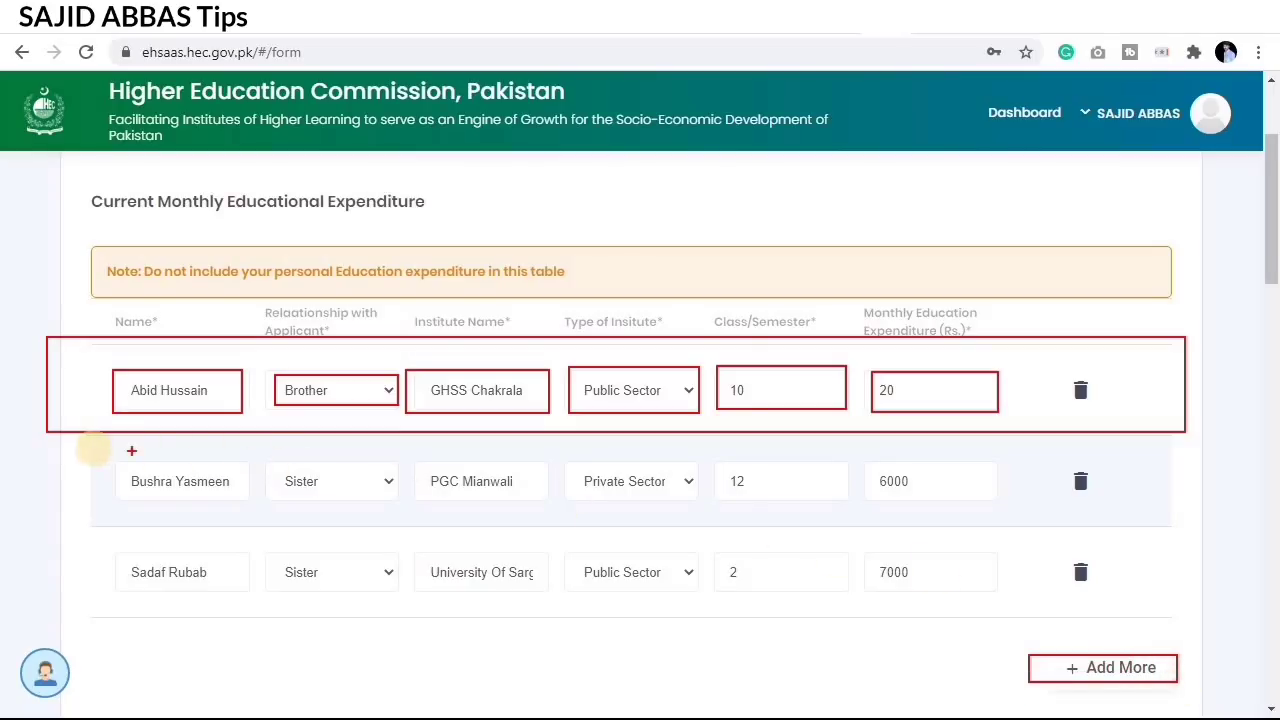
Step: Outline the sister's row at PGC Mianwali: Private Sector, class 12, 6000 monthly
{"action": "mouse_move", "coordinate": [77, 443]}
{"action": "left_mouse_down"}
{"action": "mouse_move", "coordinate": [337, 486]}
{"action": "mouse_move", "coordinate": [763, 506]}
{"action": "mouse_move", "coordinate": [1097, 544]}
{"action": "mouse_move", "coordinate": [1168, 529]}
{"action": "left_mouse_up"}
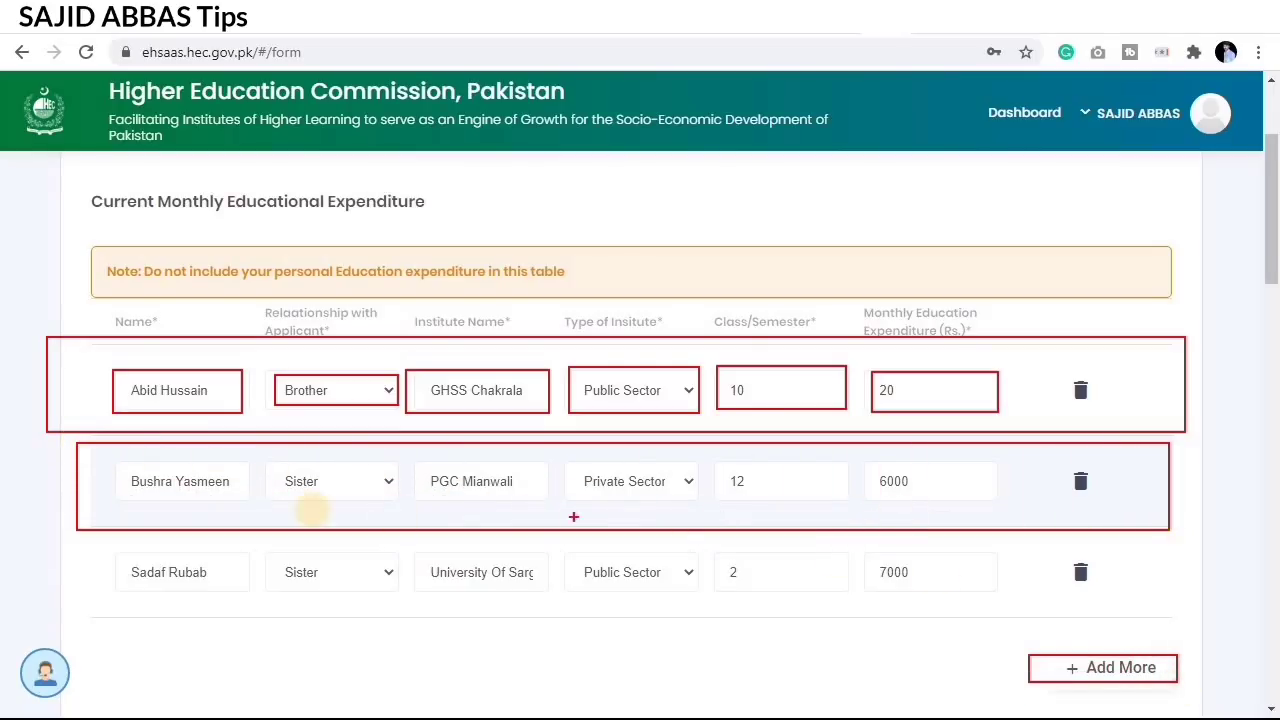
{"action": "mouse_move", "coordinate": [115, 463]}
{"action": "left_mouse_down"}
{"action": "mouse_move", "coordinate": [251, 503]}
{"action": "mouse_move", "coordinate": [286, 480]}
{"action": "mouse_move", "coordinate": [360, 500]}
{"action": "mouse_move", "coordinate": [546, 500]}
{"action": "left_mouse_up"}
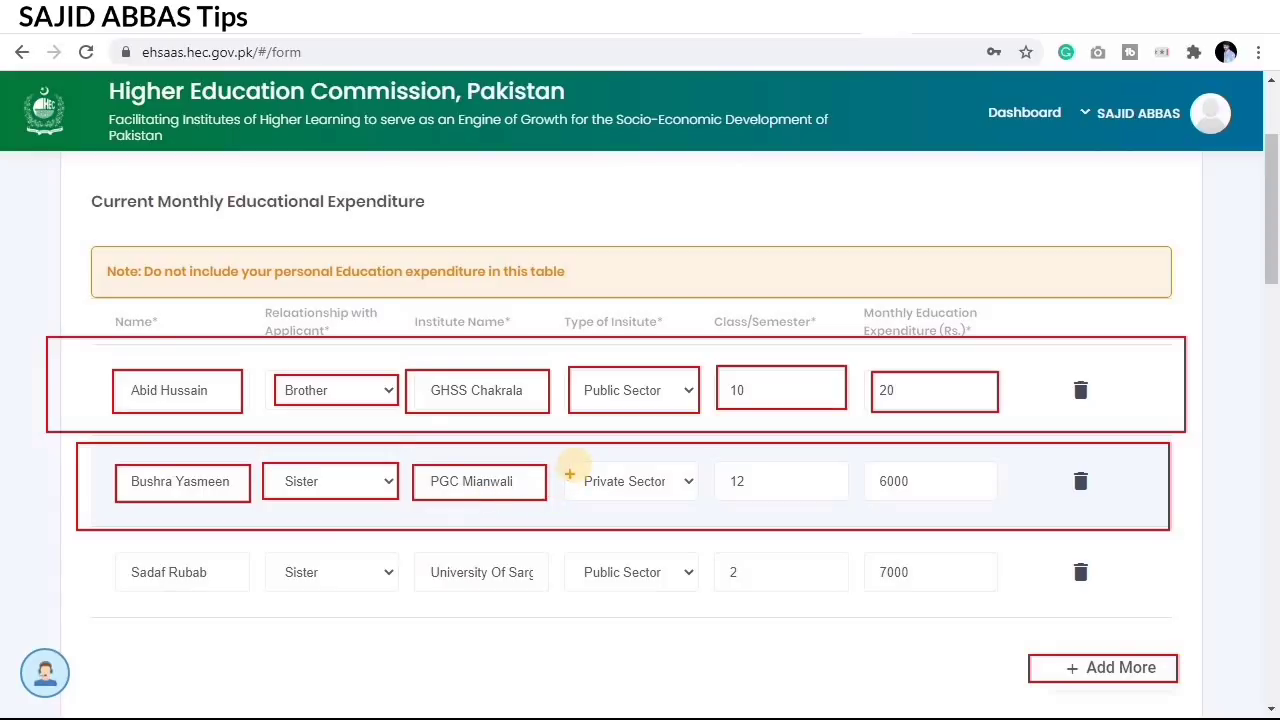
{"action": "mouse_move", "coordinate": [558, 463]}
{"action": "left_mouse_down"}
{"action": "mouse_move", "coordinate": [606, 491]}
{"action": "mouse_move", "coordinate": [703, 500]}
{"action": "left_mouse_up"}
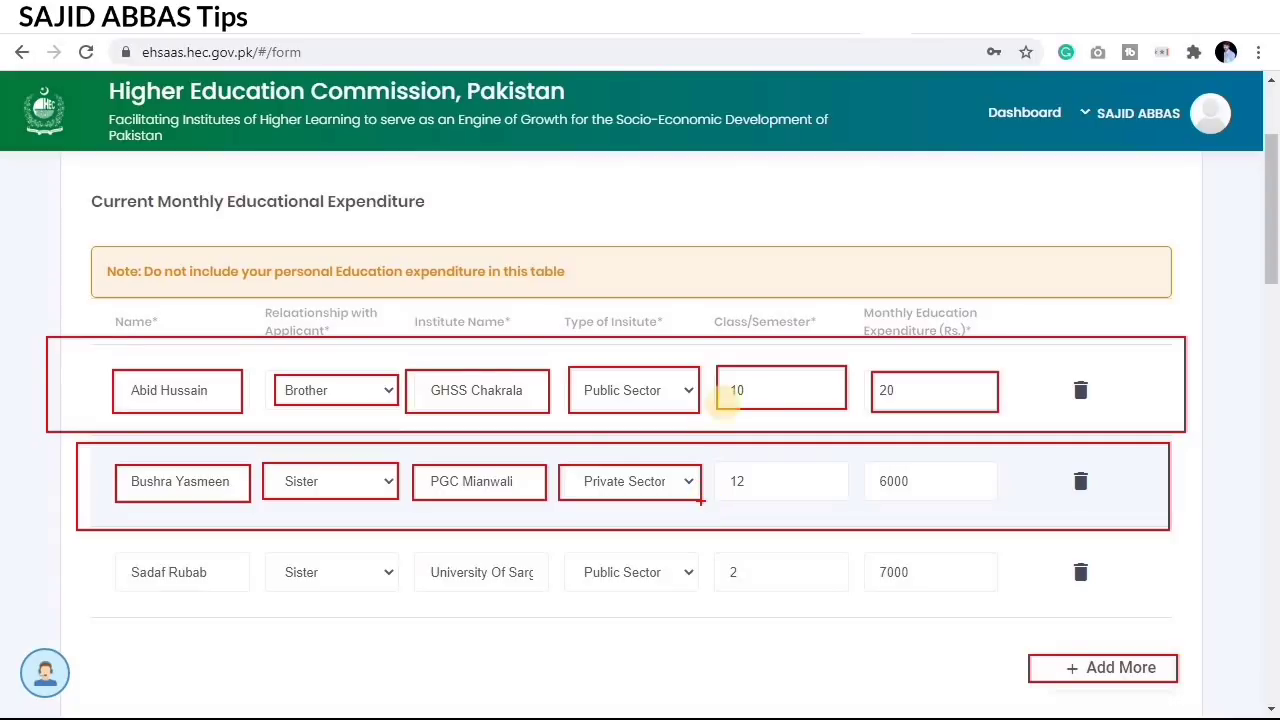
{"action": "mouse_move", "coordinate": [717, 462]}
{"action": "left_mouse_down"}
{"action": "mouse_move", "coordinate": [813, 505]}
{"action": "mouse_move", "coordinate": [850, 497]}
{"action": "left_mouse_up"}
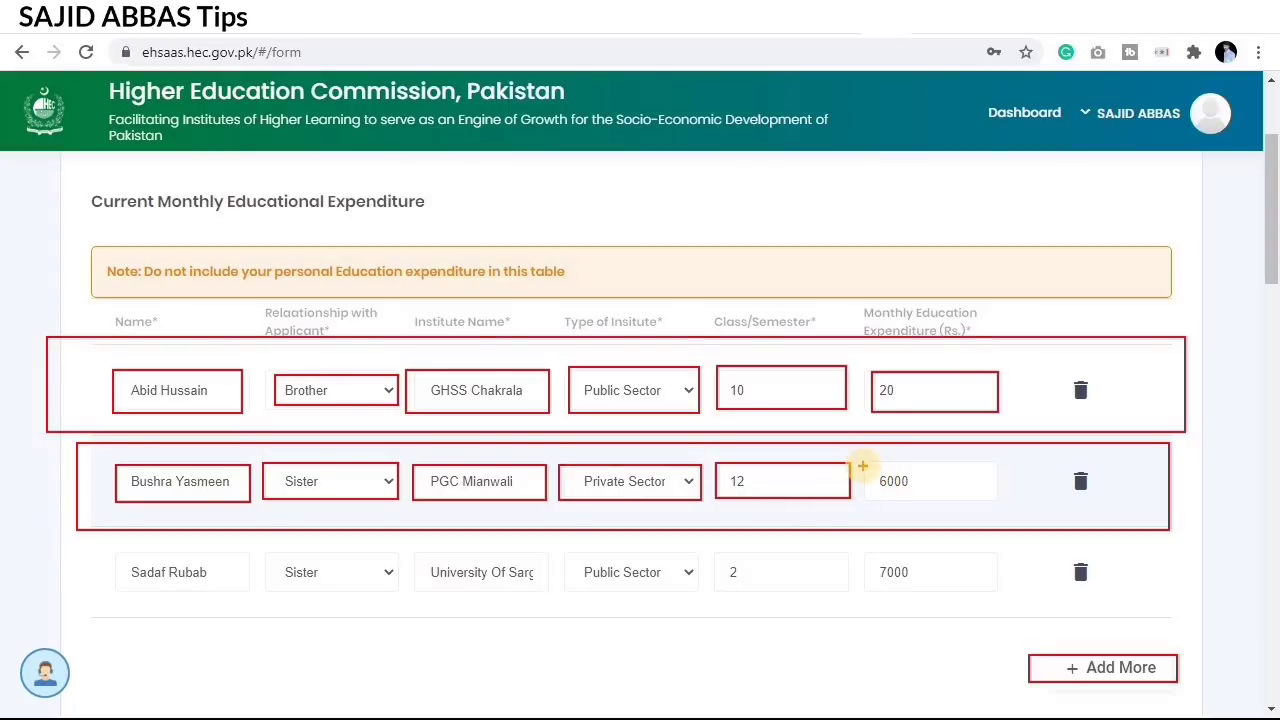
{"action": "mouse_move", "coordinate": [862, 466]}
{"action": "left_mouse_down"}
{"action": "mouse_move", "coordinate": [908, 491]}
{"action": "mouse_move", "coordinate": [994, 497]}
{"action": "left_mouse_up"}
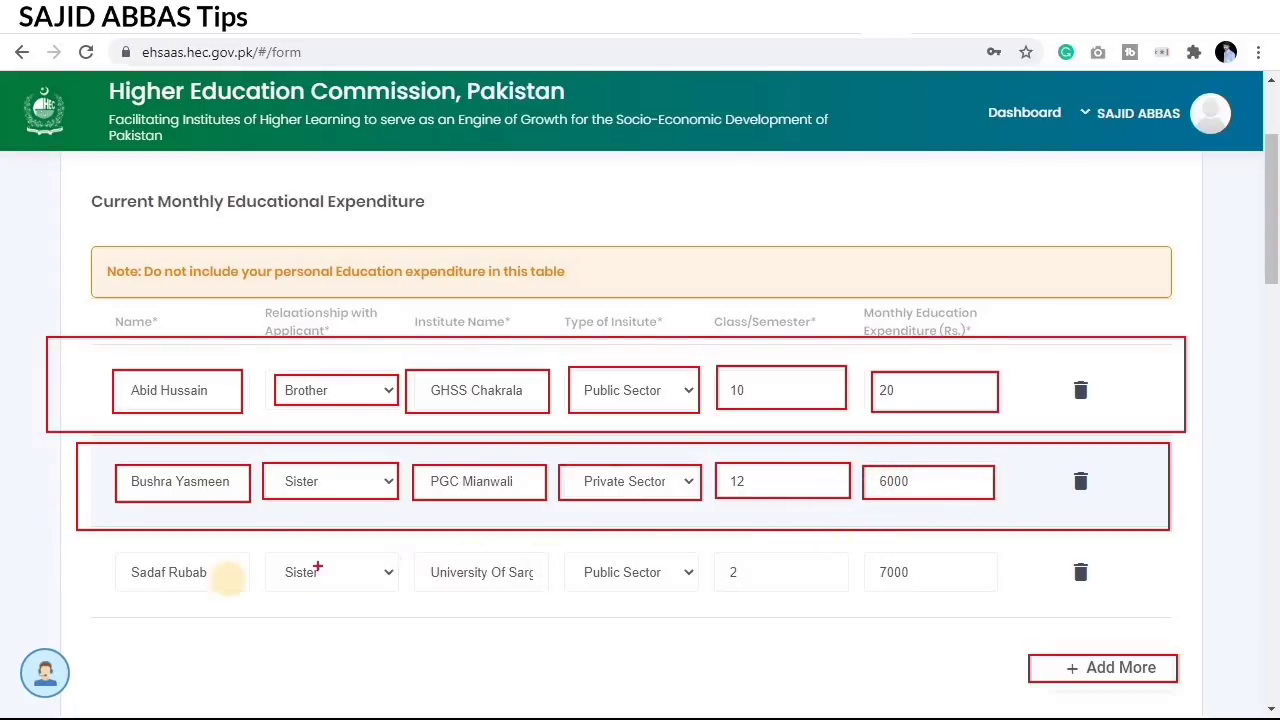
Step: Outline the third sibling's row with 7000 monthly expenditure, then clear annotations
{"action": "mouse_move", "coordinate": [83, 543]}
{"action": "left_mouse_down"}
{"action": "mouse_move", "coordinate": [500, 590]}
{"action": "mouse_move", "coordinate": [1174, 617]}
{"action": "left_mouse_up"}
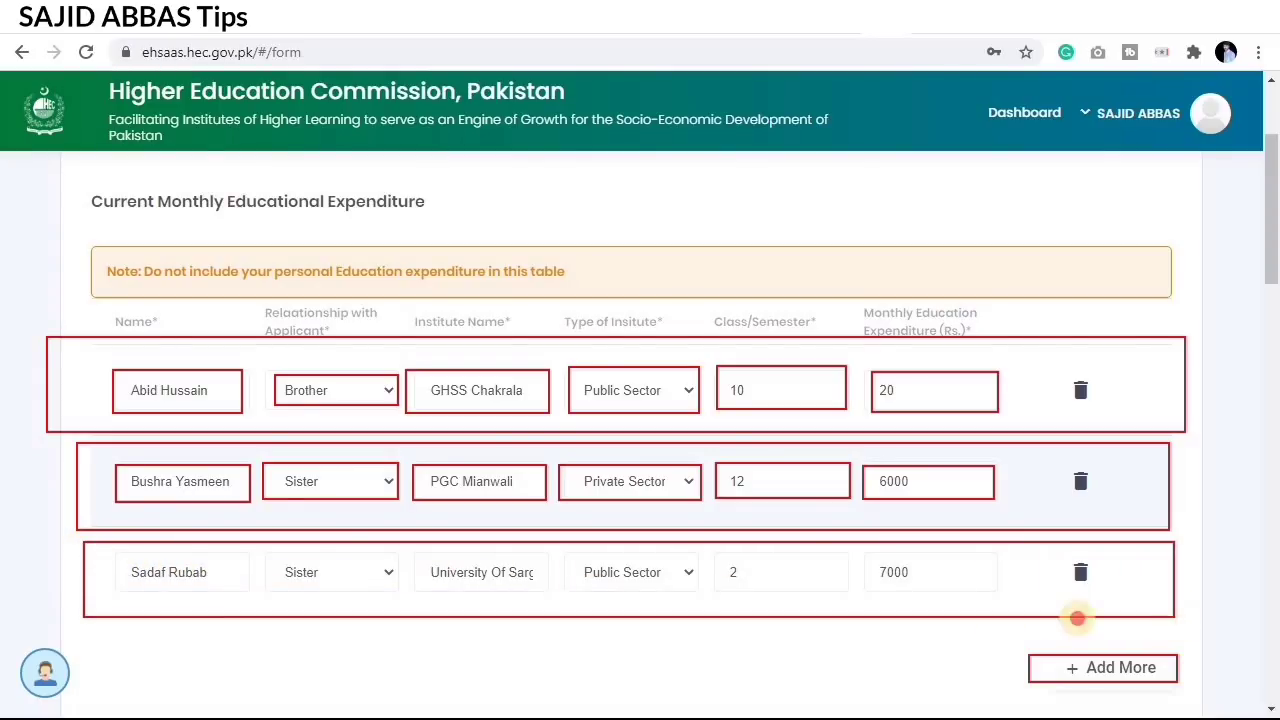
{"action": "mouse_move", "coordinate": [116, 557]}
{"action": "left_mouse_down"}
{"action": "mouse_move", "coordinate": [294, 594]}
{"action": "mouse_move", "coordinate": [384, 594]}
{"action": "left_mouse_up"}
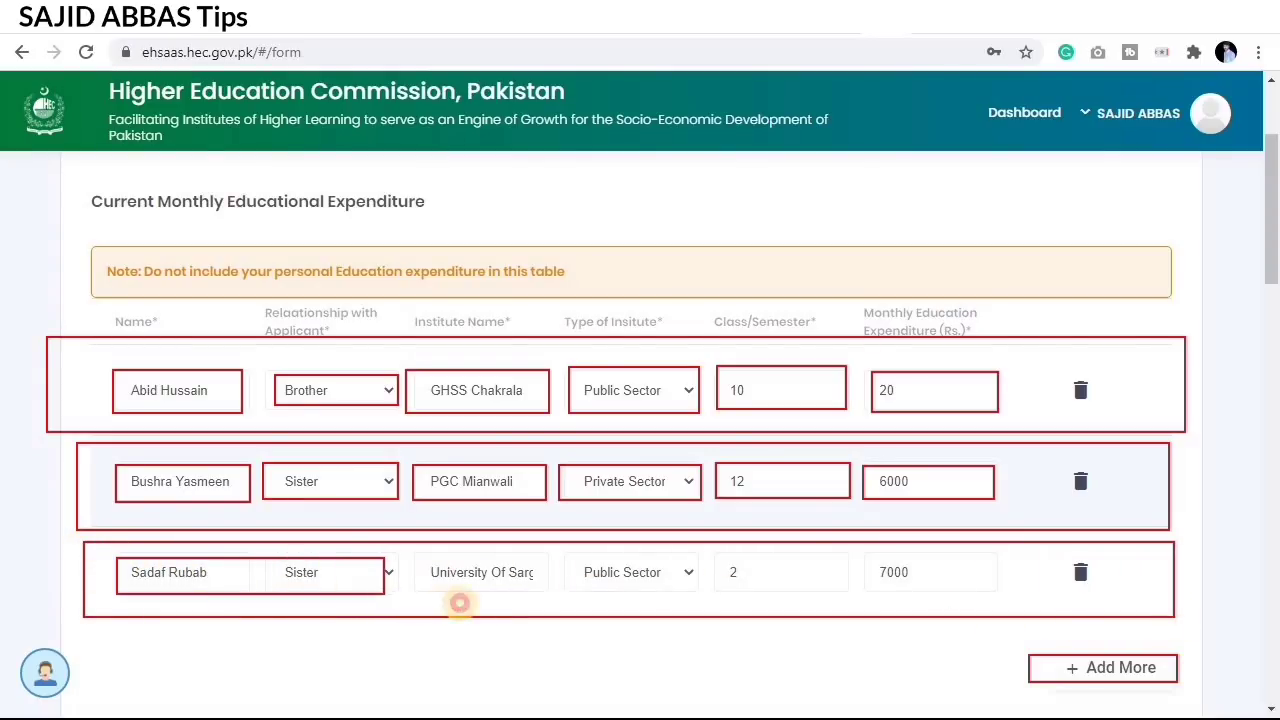
{"action": "mouse_move", "coordinate": [460, 603]}
{"action": "left_mouse_down"}
{"action": "mouse_move", "coordinate": [554, 589]}
{"action": "mouse_move", "coordinate": [831, 590]}
{"action": "left_mouse_up"}
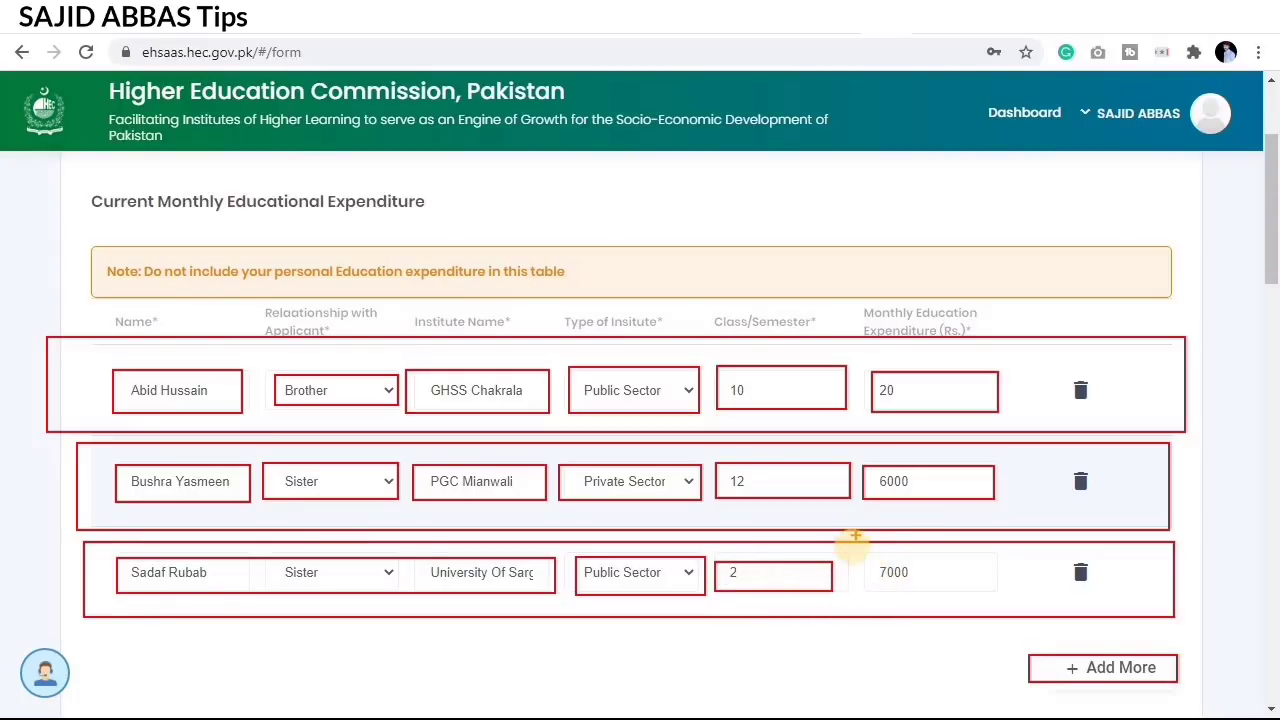
{"action": "left_click_drag", "start_coordinate": [861, 553], "coordinate": [968, 598]}
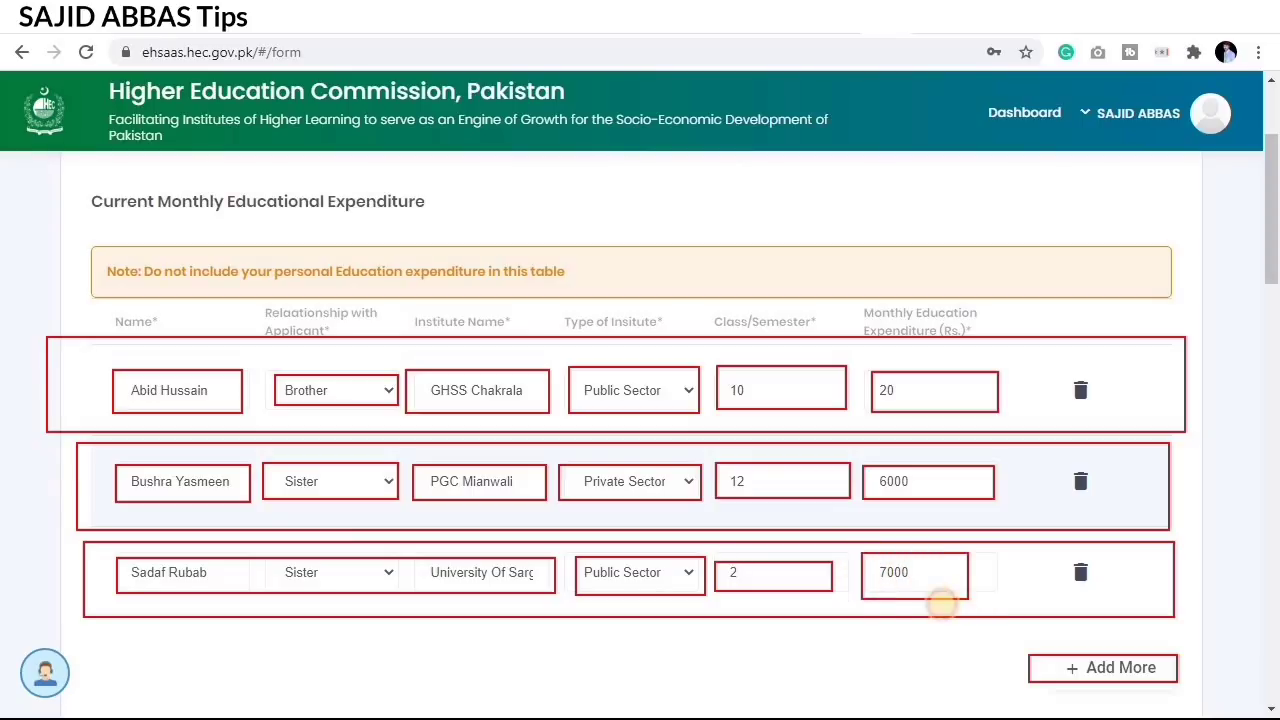
{"action": "key", "text": "Escape"}
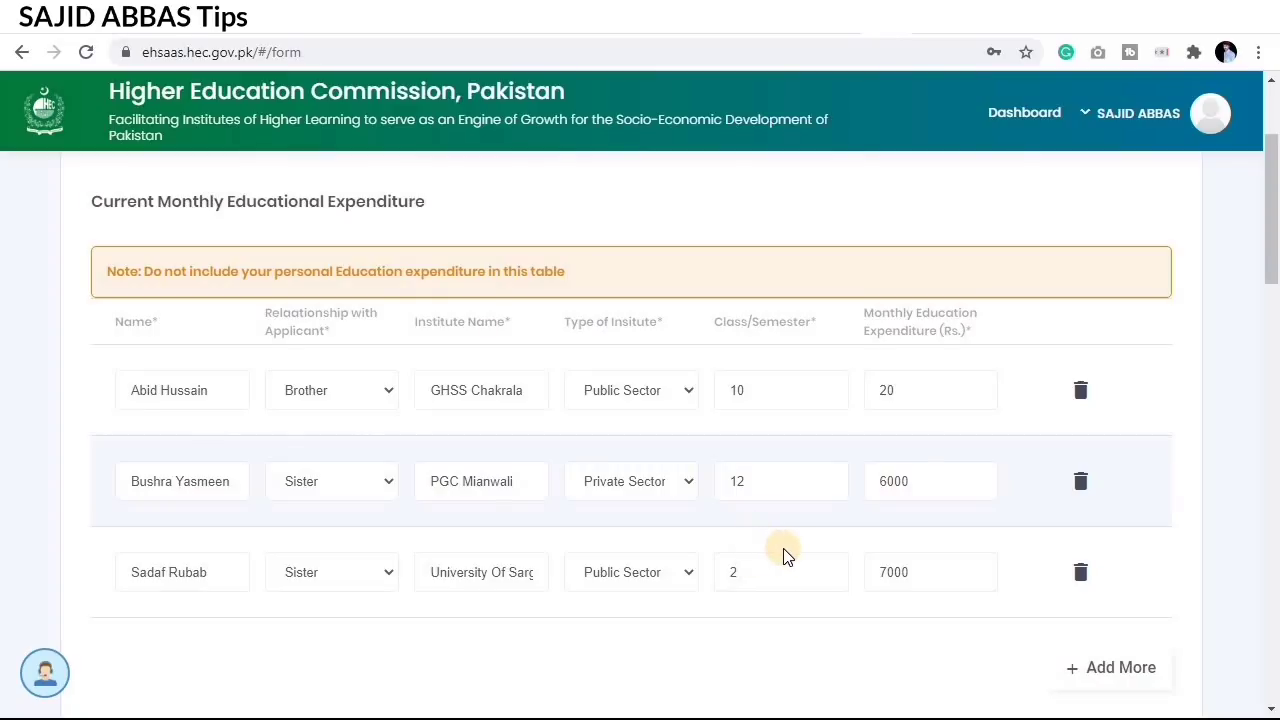
Step: Highlight the sibling education total of Rs. 13020.00 per month
{"action": "scroll", "coordinate": [799, 551], "scroll_direction": "down", "scroll_amount": 1}
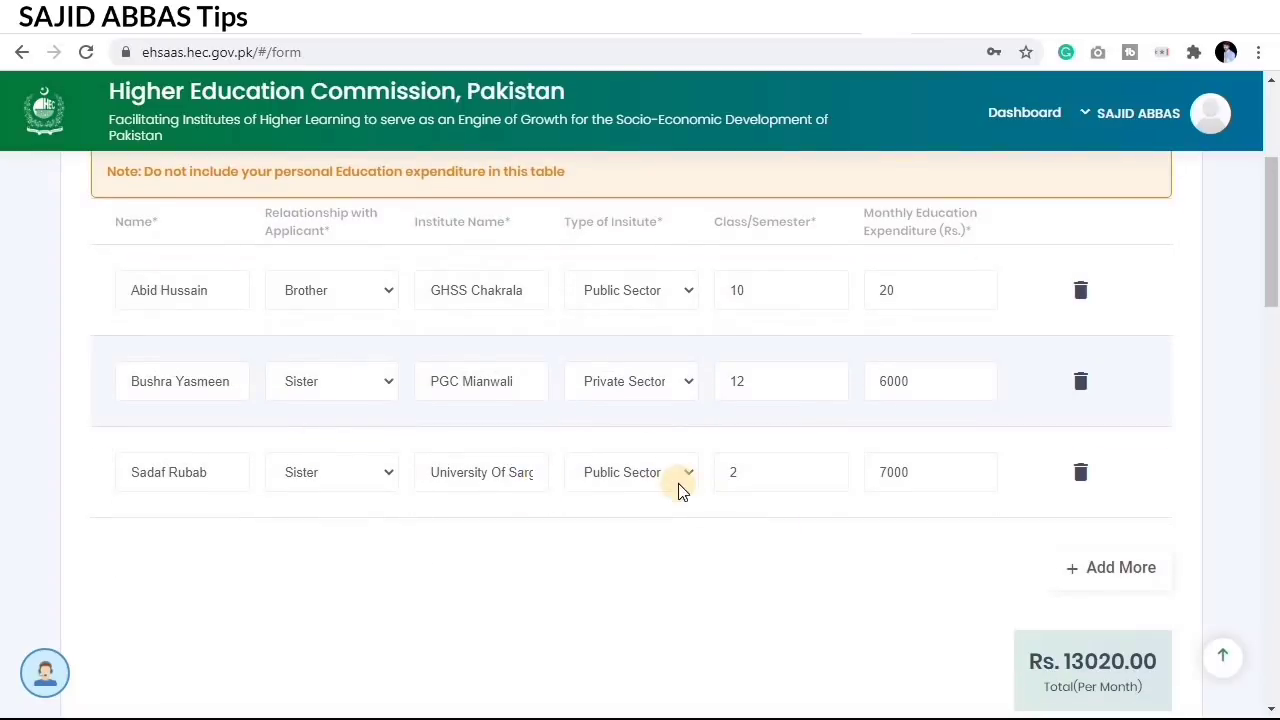
{"action": "scroll", "coordinate": [702, 508], "scroll_direction": "down", "scroll_amount": 1}
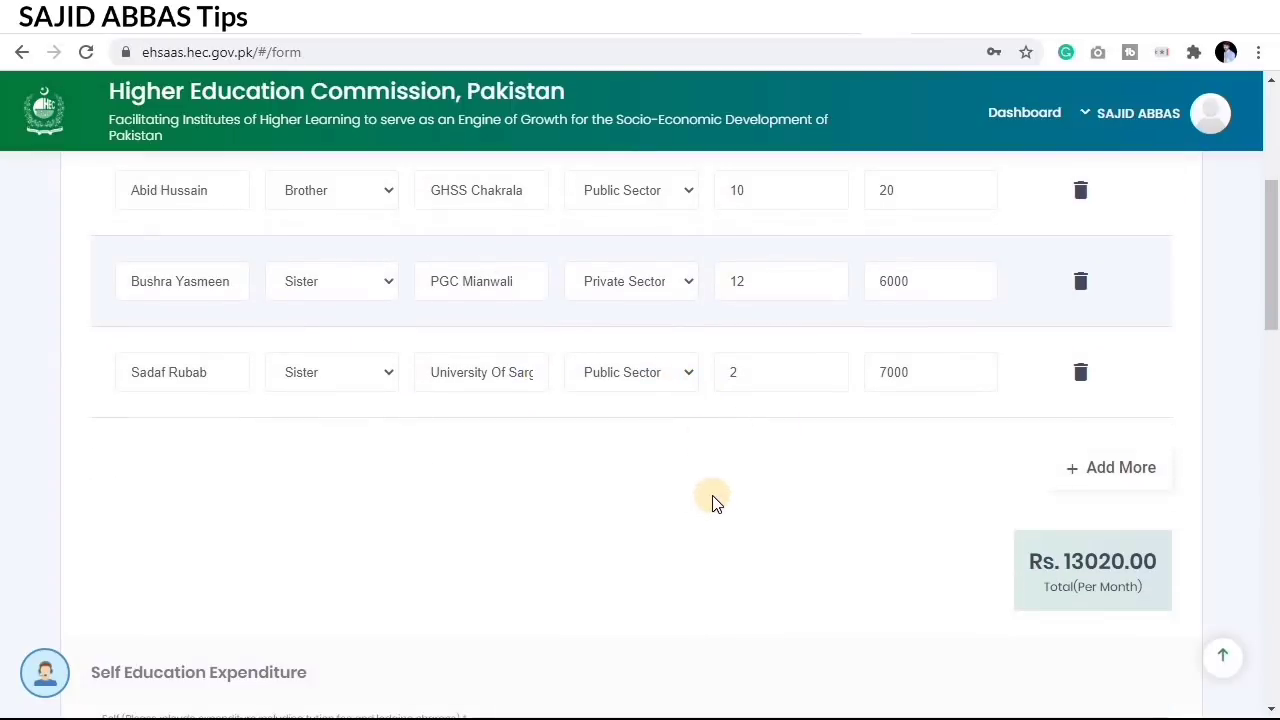
{"action": "scroll", "coordinate": [716, 503], "scroll_direction": "down", "scroll_amount": 1}
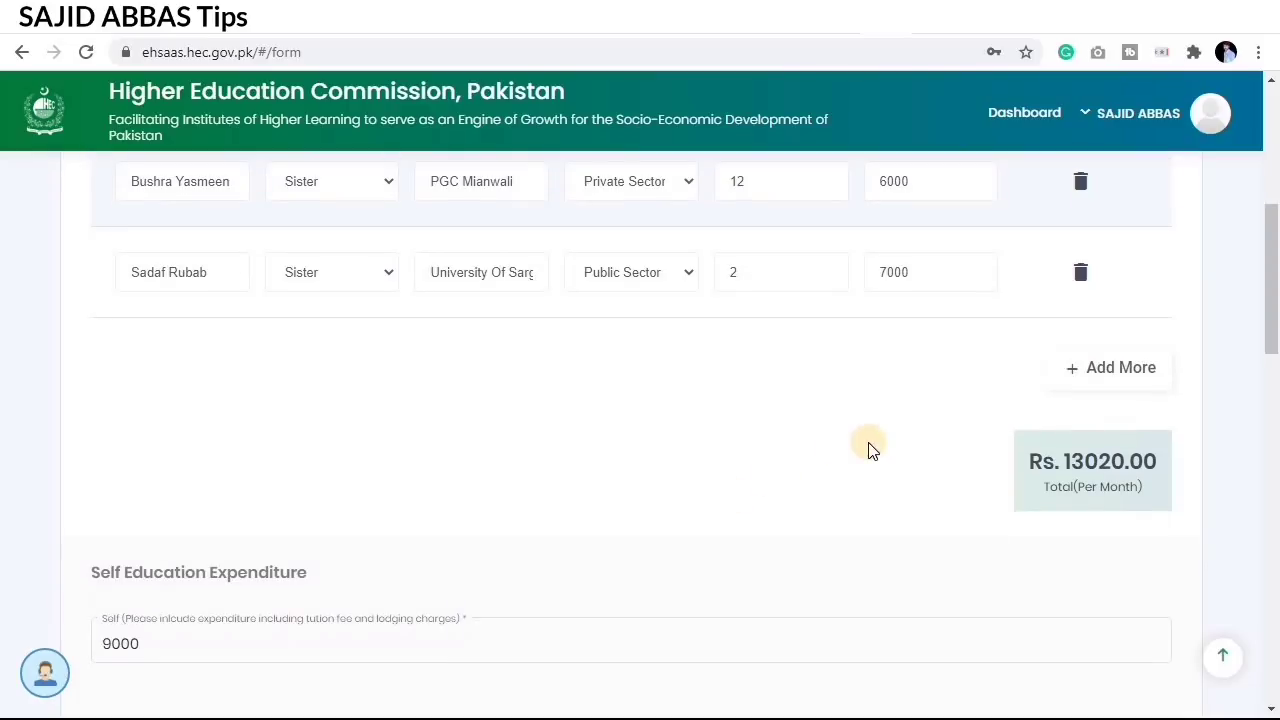
{"action": "left_click", "coordinate": [816, 465]}
{"action": "left_click_drag", "start_coordinate": [1003, 429], "coordinate": [1186, 516]}
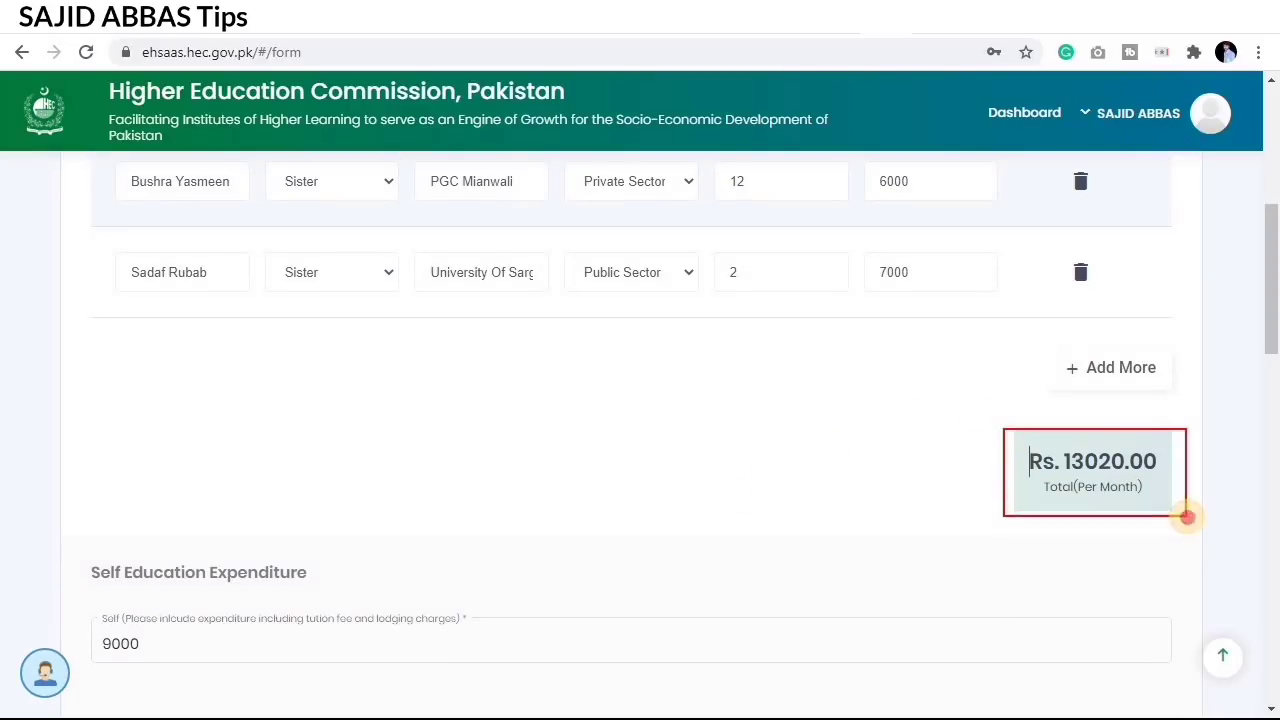
{"action": "key", "text": "Escape"}
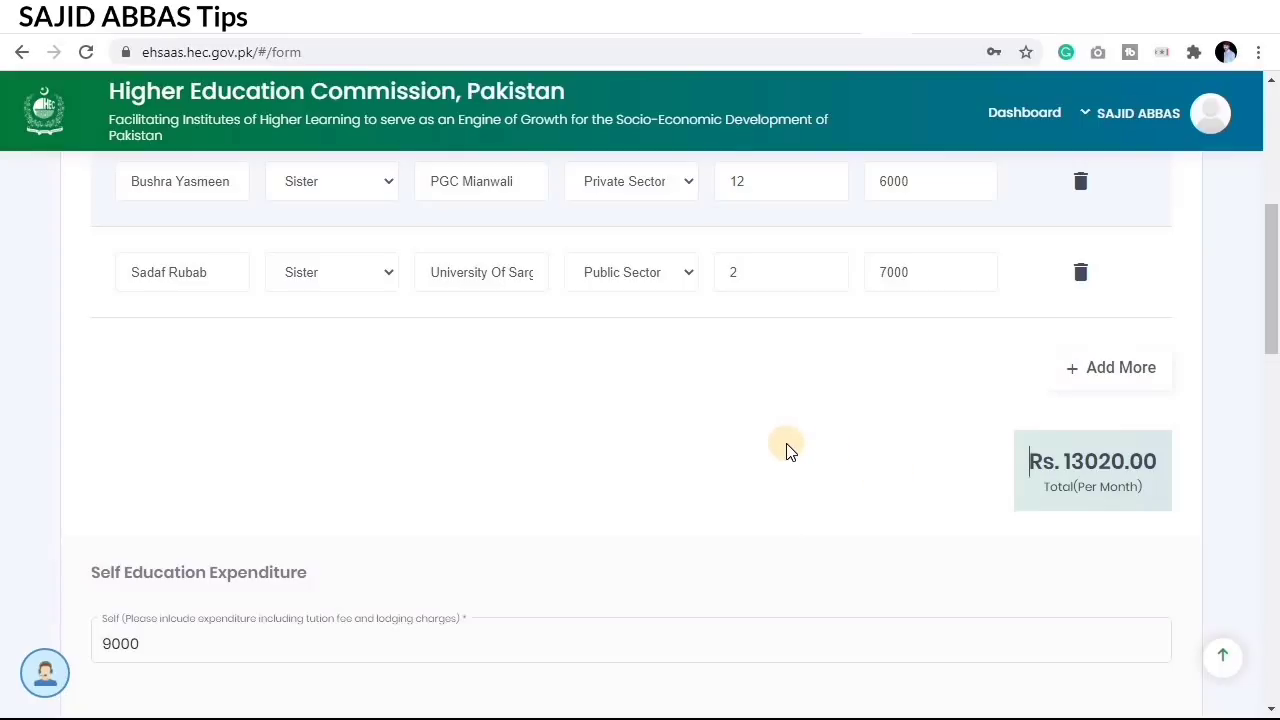
Step: Highlight the Self Education Expenditure of 9000 for tuition and lodging
{"action": "scroll", "coordinate": [786, 448], "scroll_direction": "down", "scroll_amount": 2}
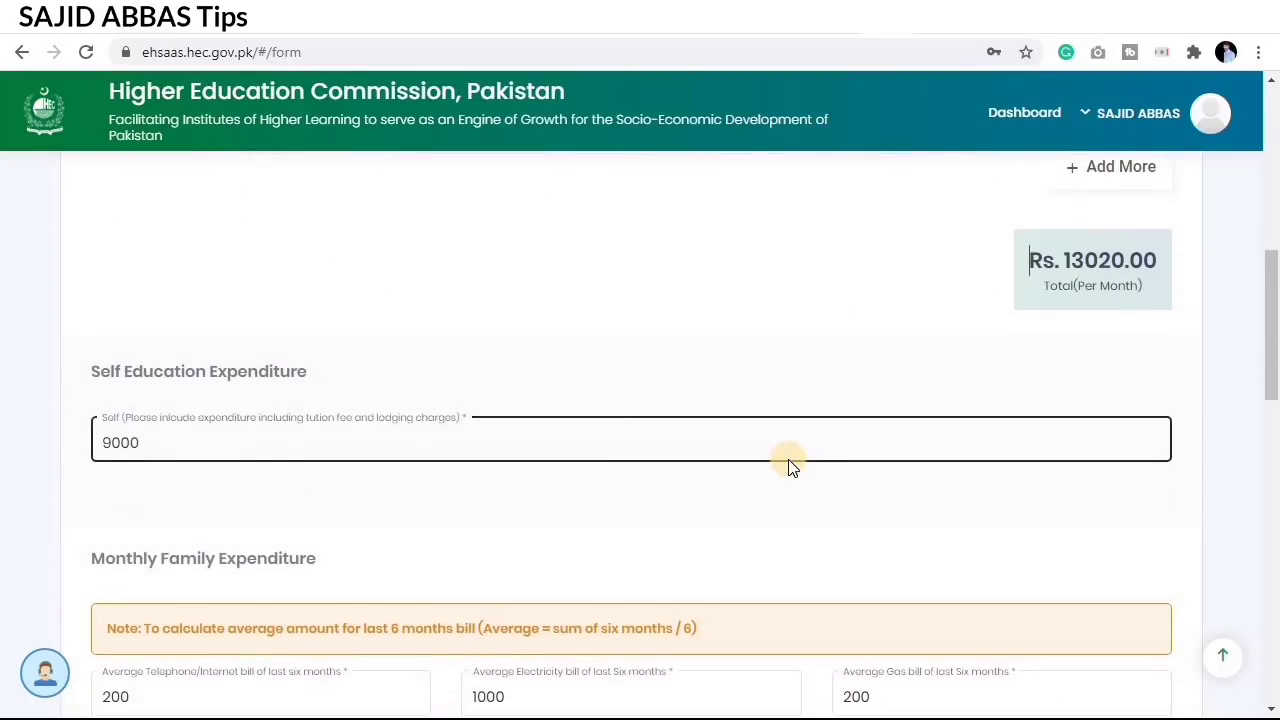
{"action": "scroll", "coordinate": [789, 463], "scroll_direction": "down", "scroll_amount": 1}
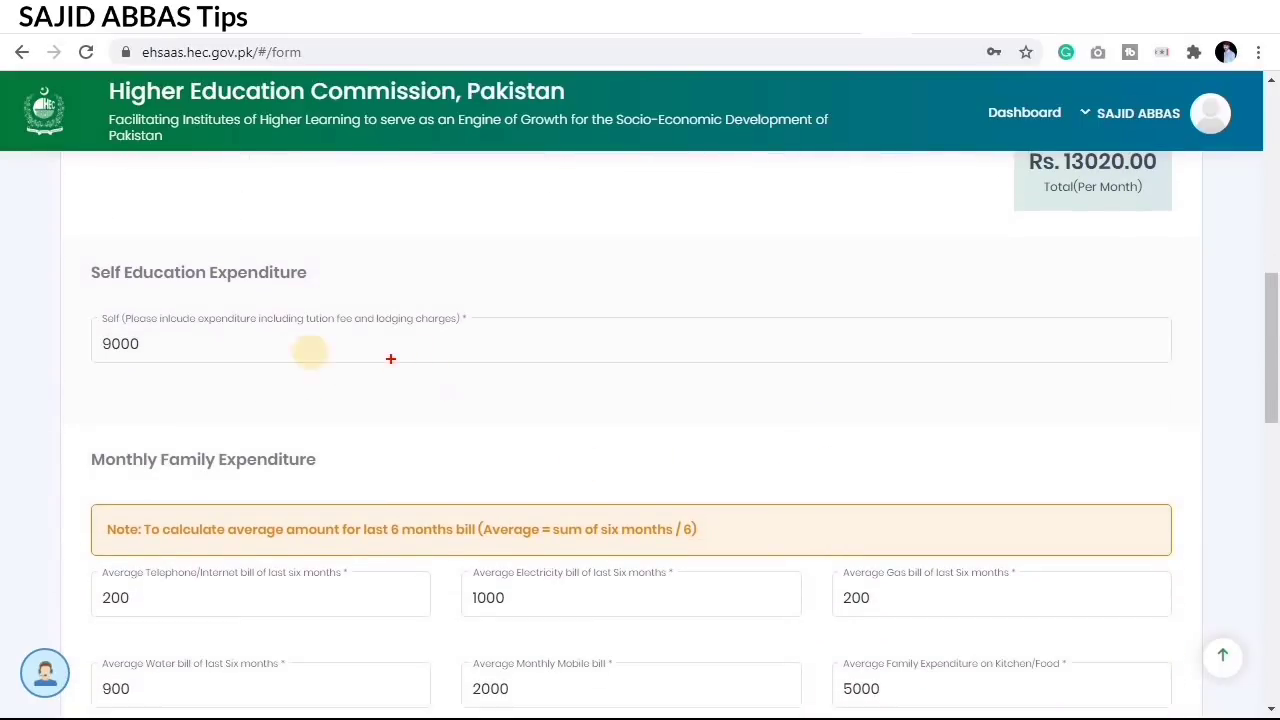
{"action": "left_click_drag", "start_coordinate": [75, 261], "coordinate": [330, 293]}
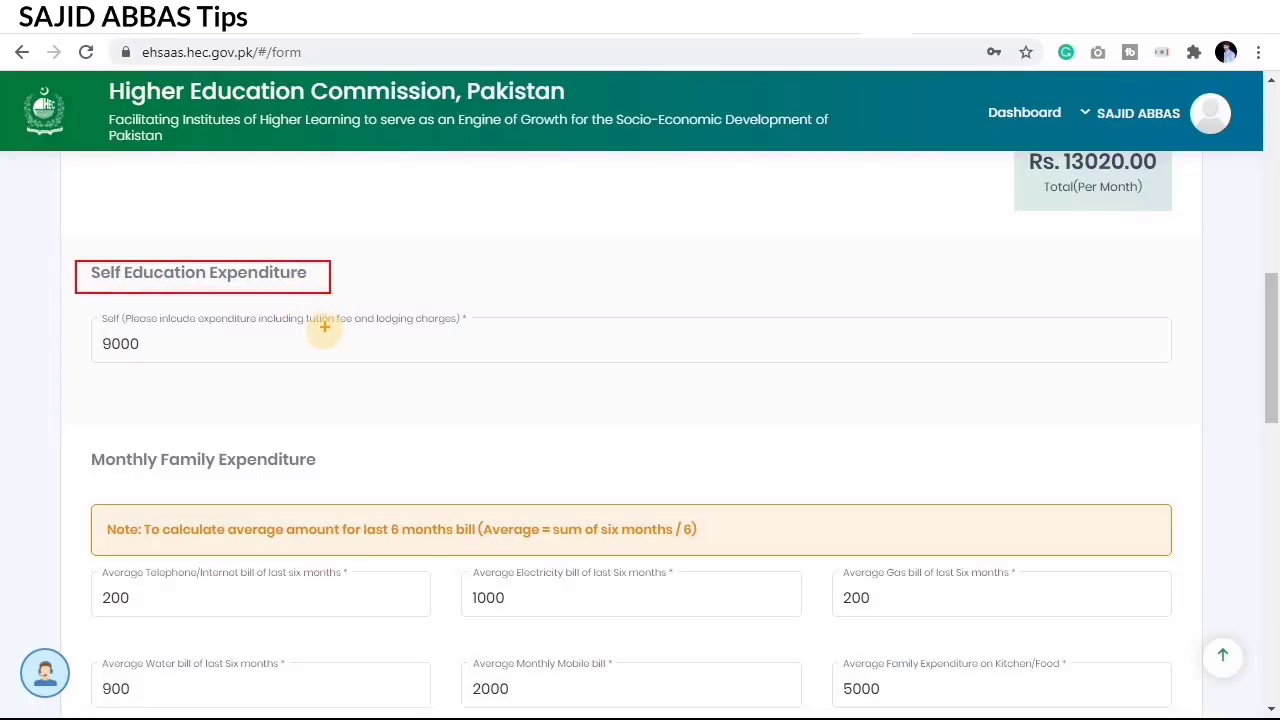
{"action": "mouse_move", "coordinate": [92, 325]}
{"action": "left_mouse_down"}
{"action": "mouse_move", "coordinate": [222, 372]}
{"action": "mouse_move", "coordinate": [310, 360]}
{"action": "left_mouse_up"}
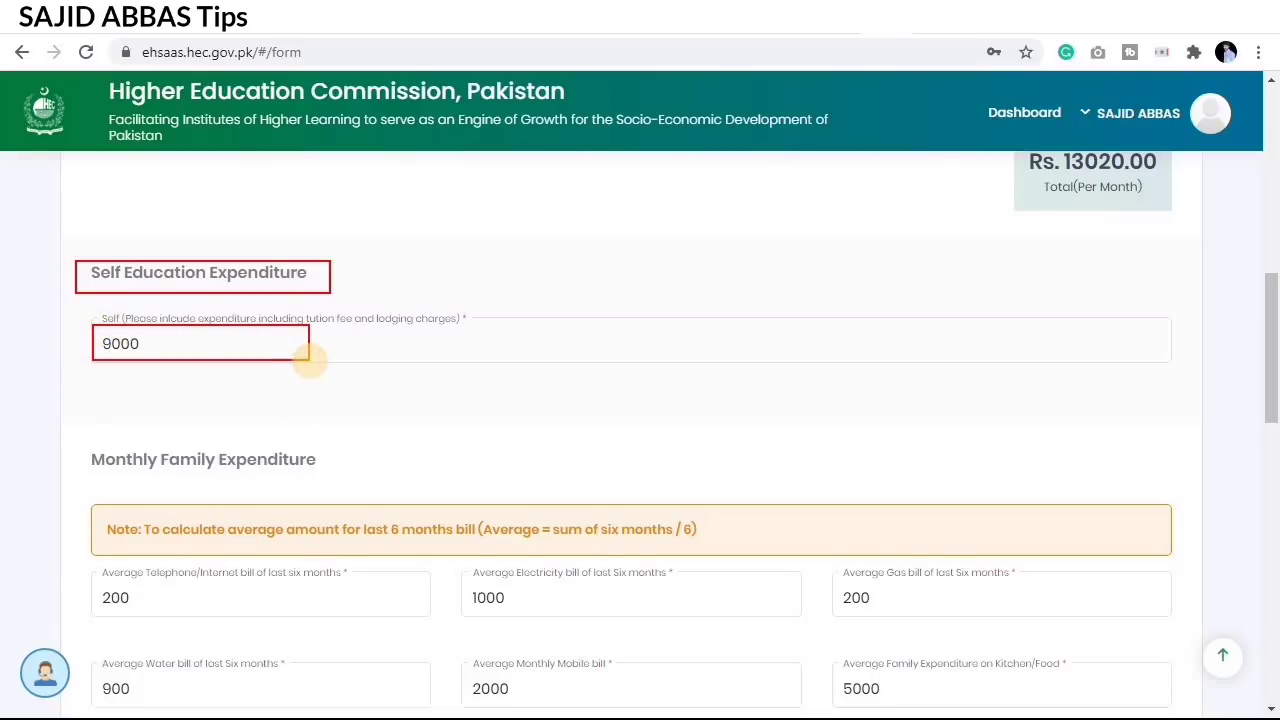
{"action": "key", "text": "Escape"}
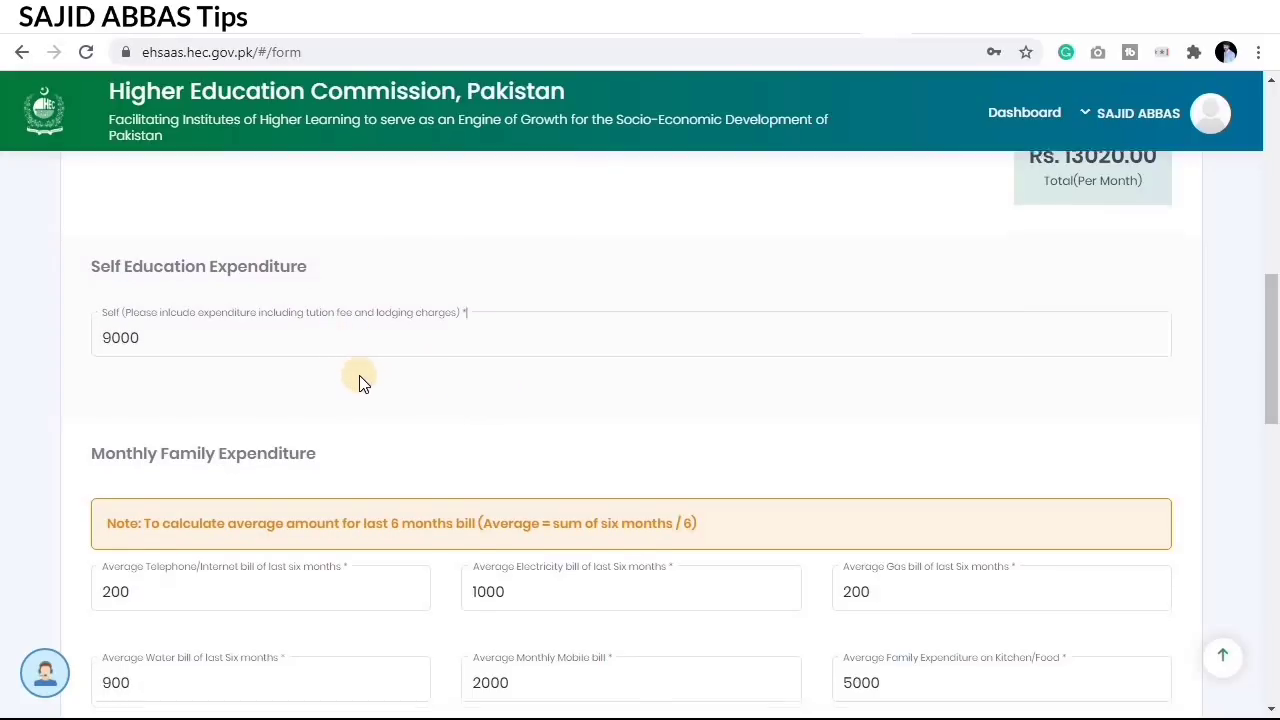
Step: Point out bills: phone 200, electricity 1000, gas 200, water 900, mobile 2000, food 5000, medical 1000, misc 3000
{"action": "scroll", "coordinate": [362, 381], "scroll_direction": "down", "scroll_amount": 2}
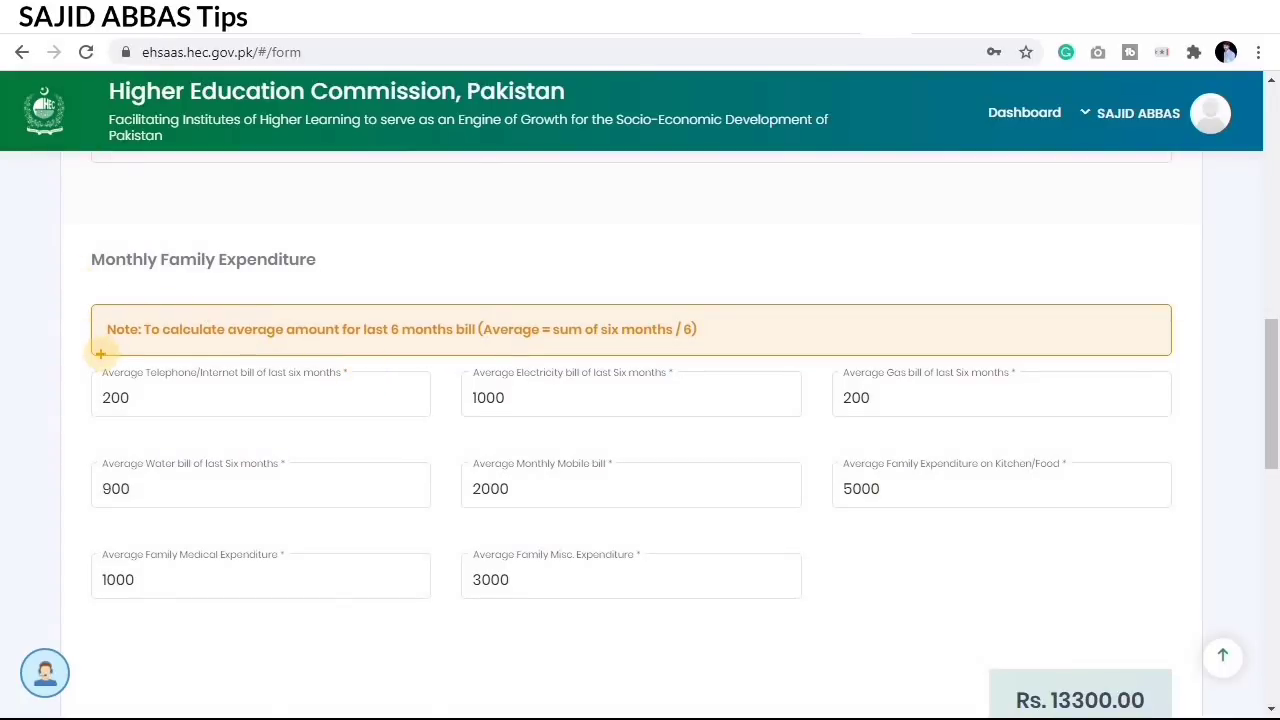
{"action": "mouse_move", "coordinate": [76, 363]}
{"action": "left_mouse_down"}
{"action": "mouse_move", "coordinate": [171, 406]}
{"action": "mouse_move", "coordinate": [436, 426]}
{"action": "left_mouse_up"}
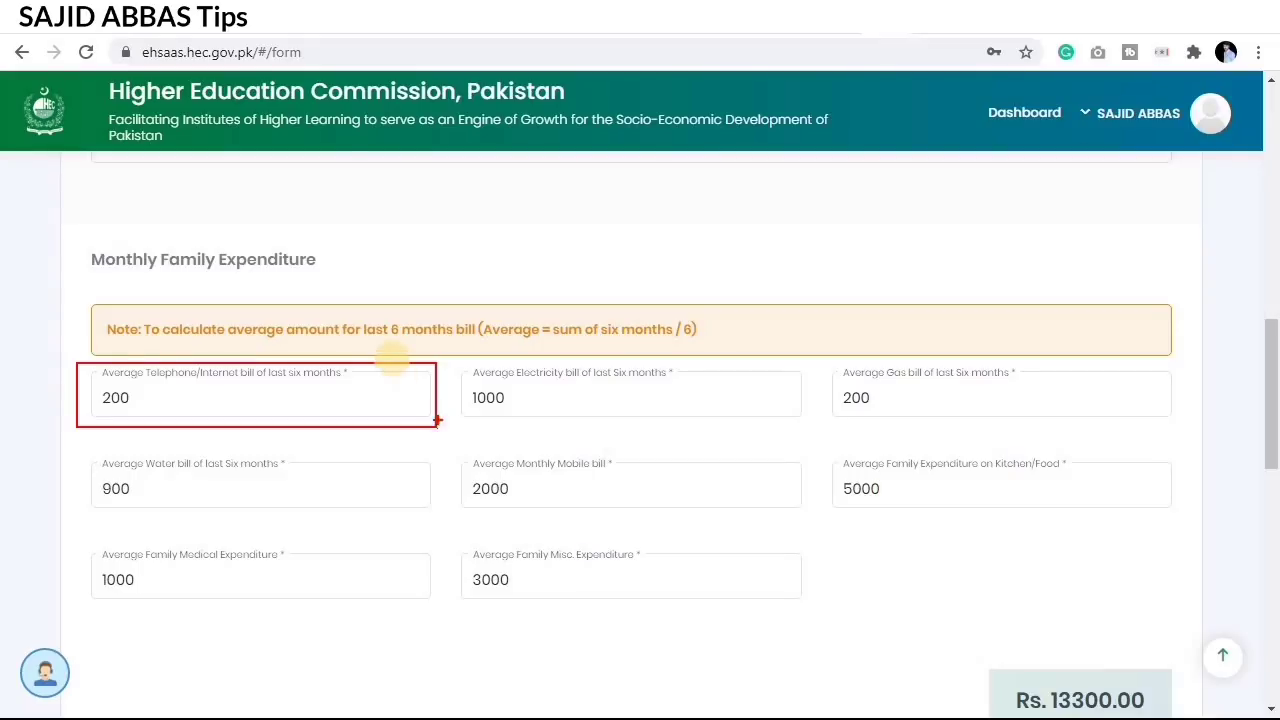
{"action": "mouse_move", "coordinate": [460, 368]}
{"action": "left_mouse_down"}
{"action": "mouse_move", "coordinate": [509, 397]}
{"action": "mouse_move", "coordinate": [721, 421]}
{"action": "left_mouse_up"}
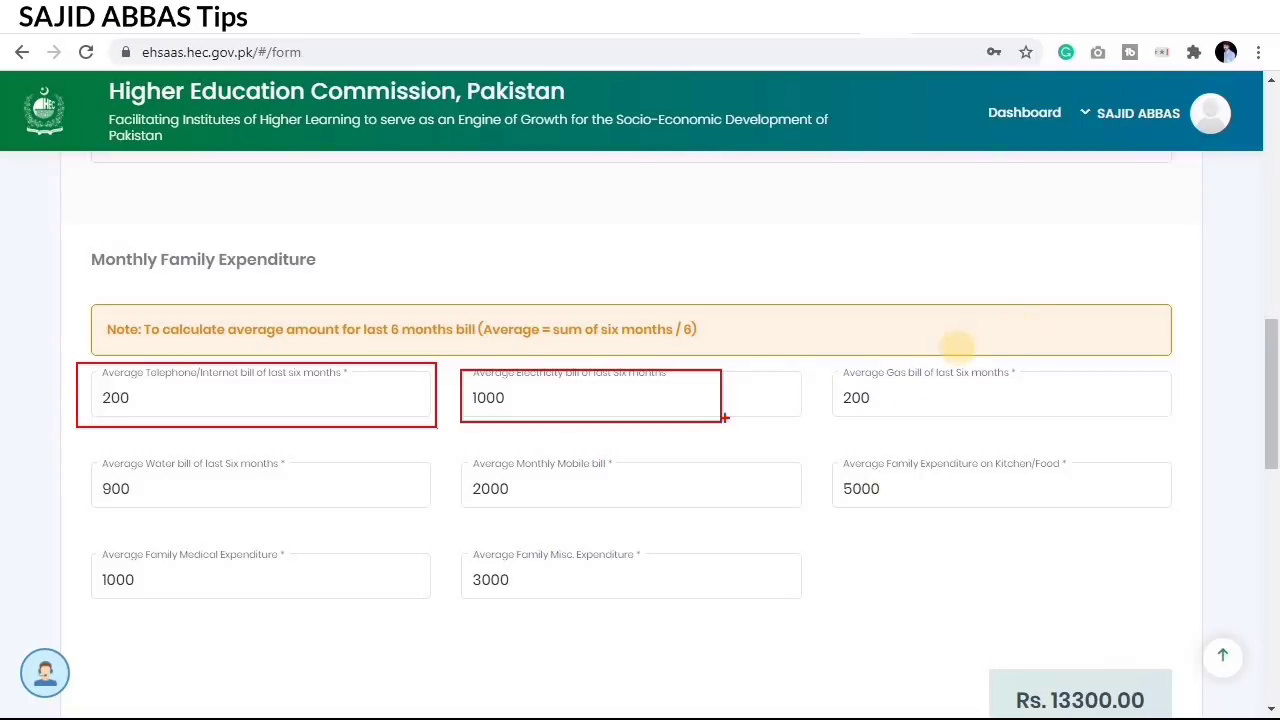
{"action": "left_click_drag", "start_coordinate": [839, 366], "coordinate": [1013, 413]}
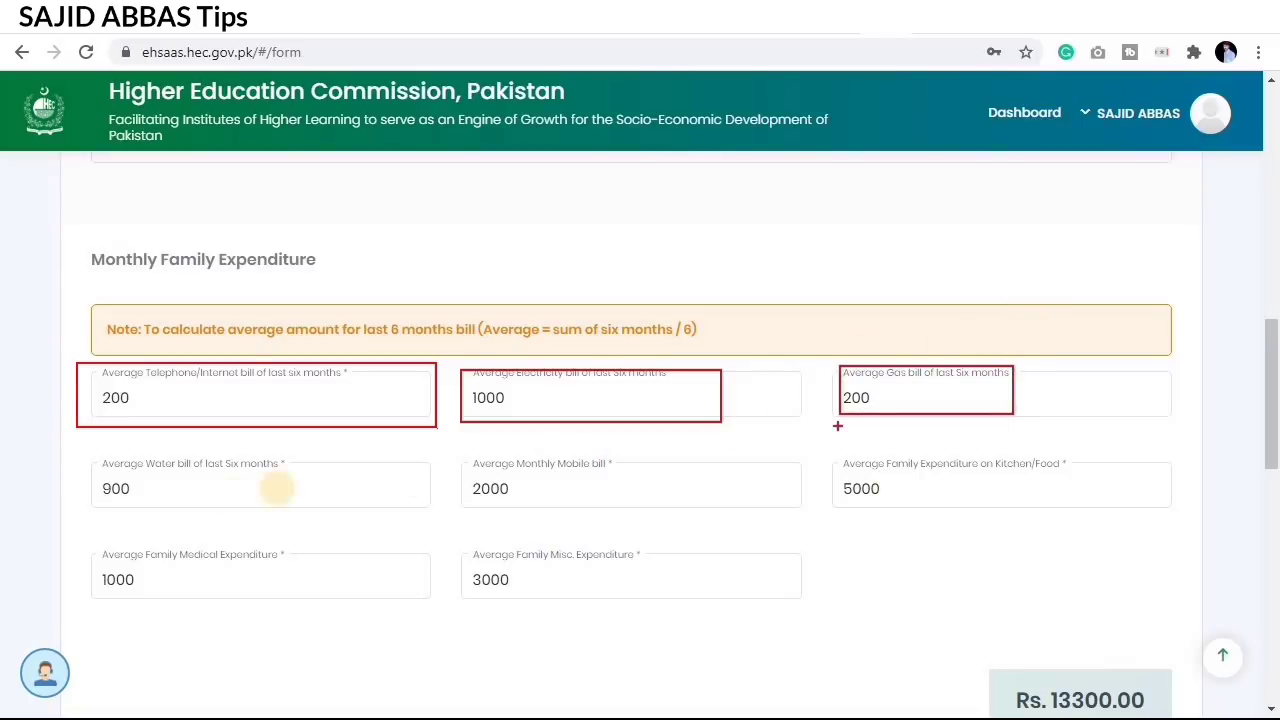
{"action": "mouse_move", "coordinate": [69, 463]}
{"action": "left_mouse_down"}
{"action": "mouse_move", "coordinate": [409, 499]}
{"action": "mouse_move", "coordinate": [734, 509]}
{"action": "left_mouse_up"}
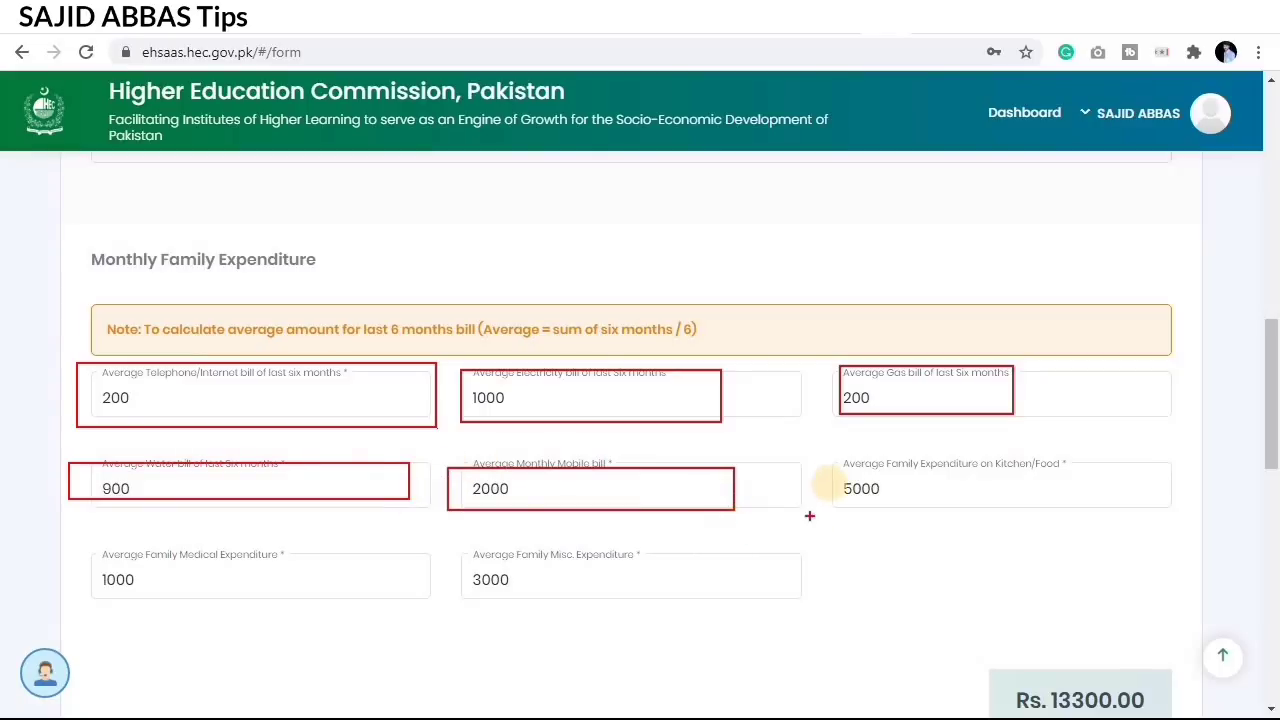
{"action": "mouse_move", "coordinate": [833, 455]}
{"action": "left_mouse_down"}
{"action": "mouse_move", "coordinate": [886, 484]}
{"action": "mouse_move", "coordinate": [994, 505]}
{"action": "mouse_move", "coordinate": [1117, 507]}
{"action": "left_mouse_up"}
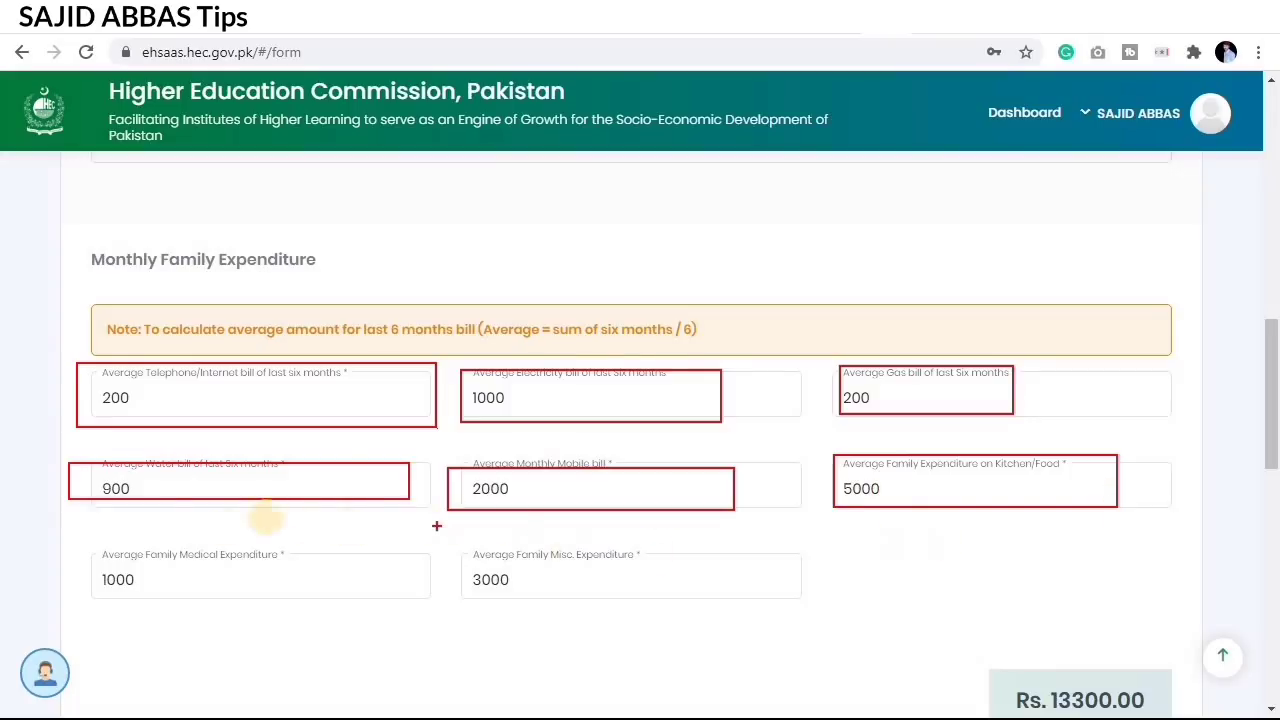
{"action": "mouse_move", "coordinate": [68, 551]}
{"action": "left_mouse_down"}
{"action": "mouse_move", "coordinate": [126, 577]}
{"action": "mouse_move", "coordinate": [328, 597]}
{"action": "left_mouse_up"}
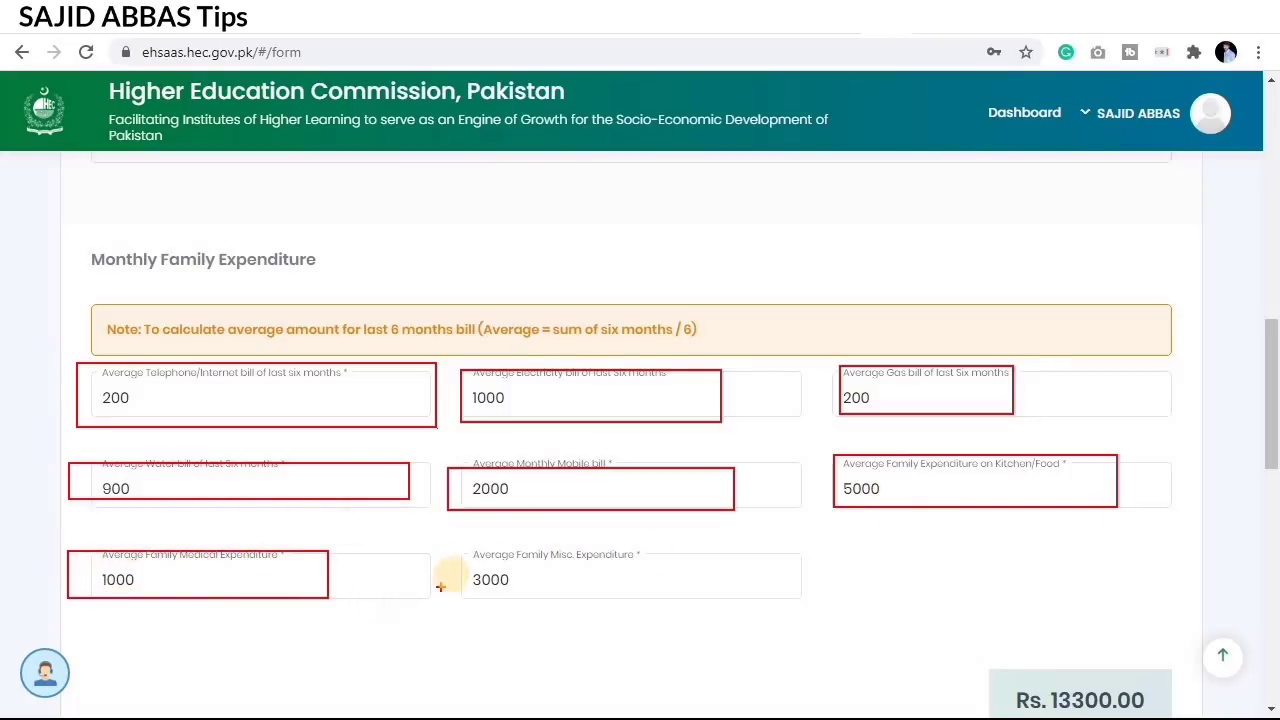
{"action": "mouse_move", "coordinate": [452, 545]}
{"action": "left_mouse_down"}
{"action": "mouse_move", "coordinate": [534, 581]}
{"action": "mouse_move", "coordinate": [681, 604]}
{"action": "left_mouse_up"}
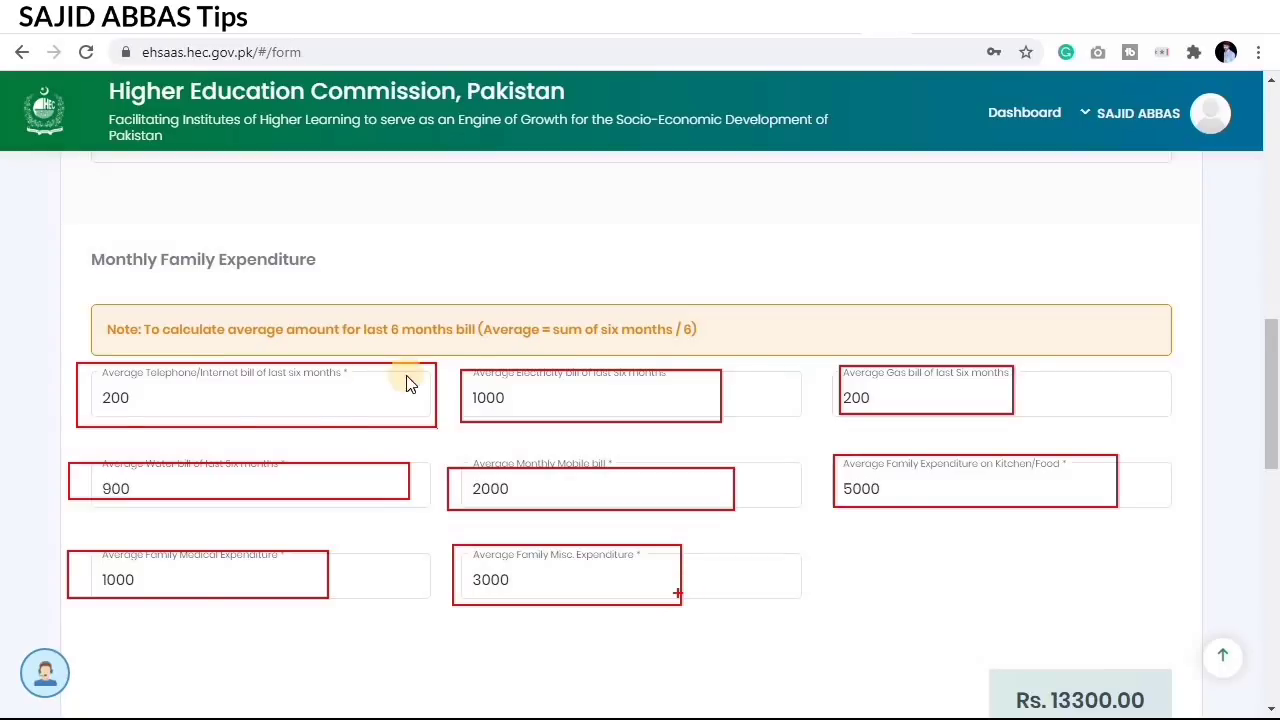
Step: Highlight the Rs. 13300 total monthly family expenditure
{"action": "scroll", "coordinate": [655, 548], "scroll_direction": "down", "scroll_amount": 1}
{"action": "scroll", "coordinate": [545, 558], "scroll_direction": "down", "scroll_amount": 2}
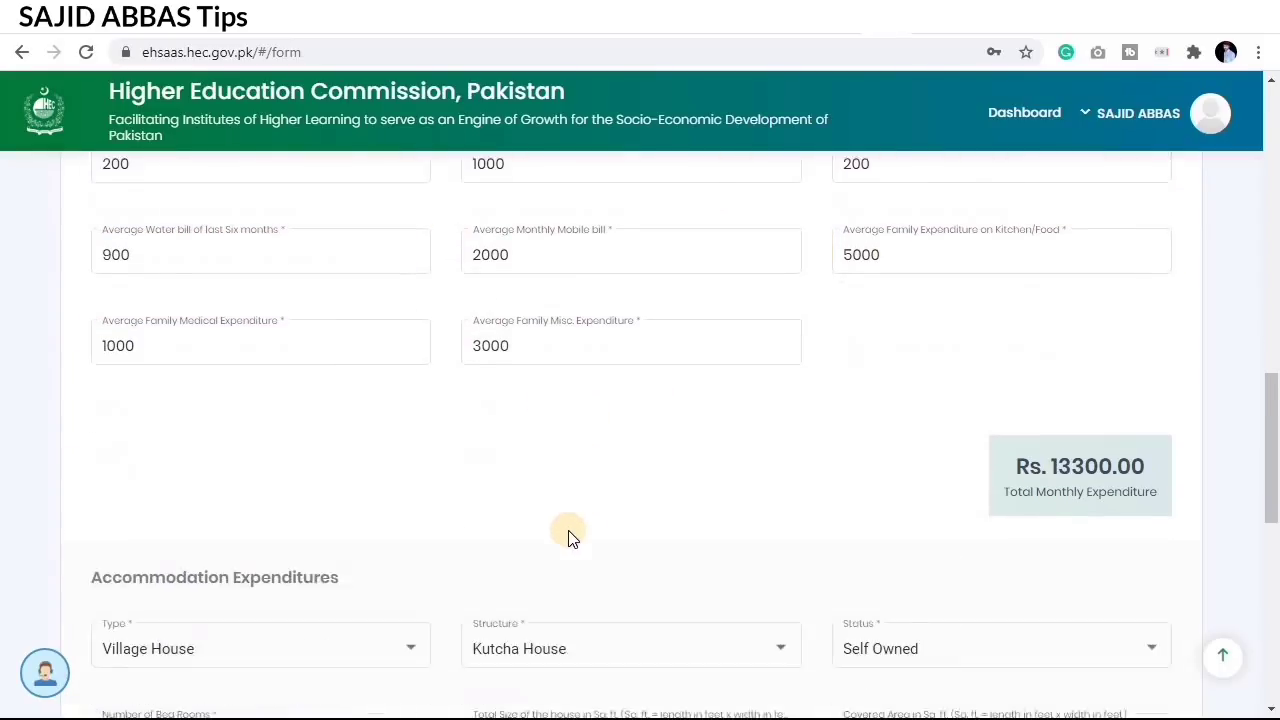
{"action": "left_click_drag", "start_coordinate": [988, 369], "coordinate": [1222, 451]}
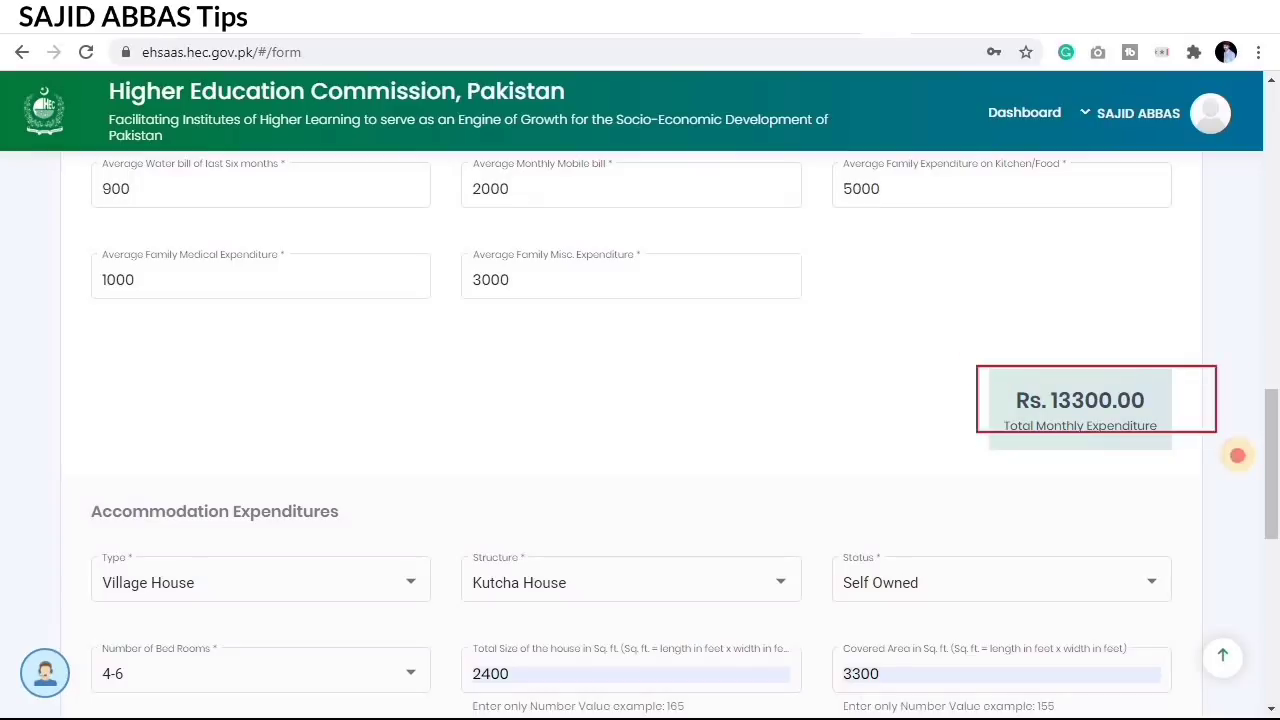
{"action": "scroll", "coordinate": [783, 553], "scroll_direction": "down", "scroll_amount": 2}
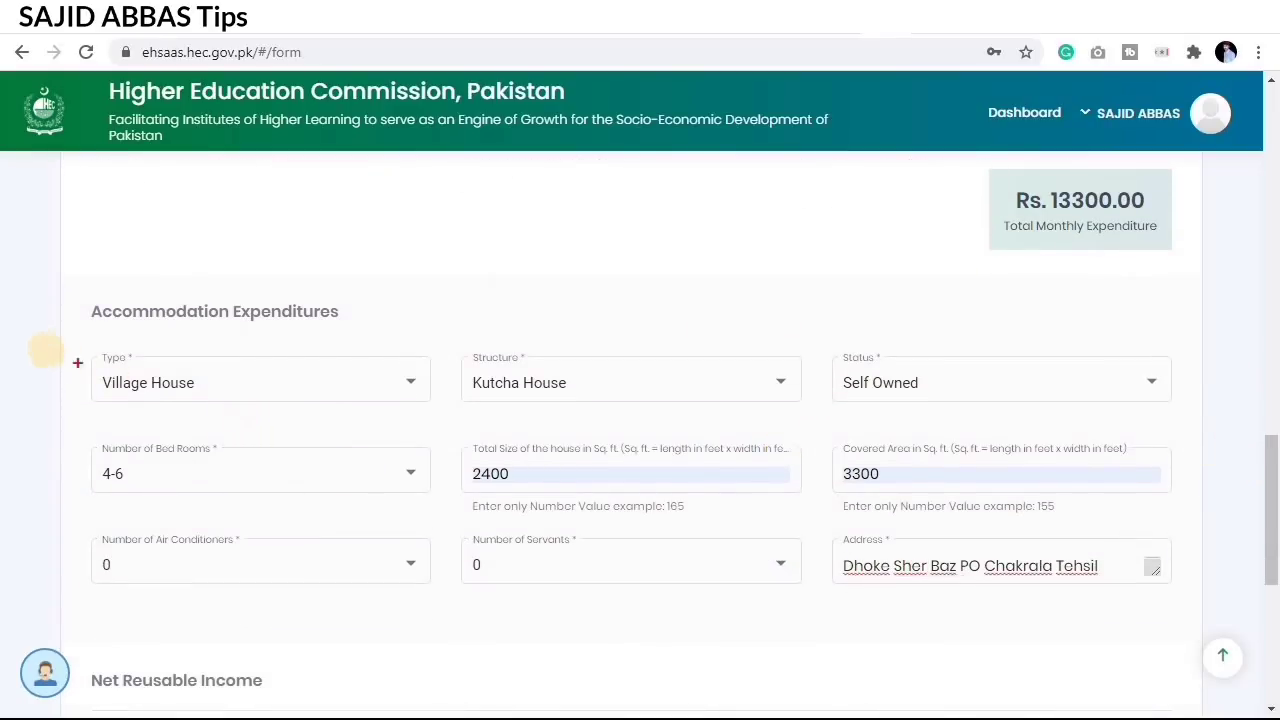
Step: Set accommodation type to Village House and house structure to Pucca House
{"action": "mouse_move", "coordinate": [64, 347]}
{"action": "left_mouse_down"}
{"action": "mouse_move", "coordinate": [220, 397]}
{"action": "mouse_move", "coordinate": [457, 409]}
{"action": "mouse_move", "coordinate": [445, 419]}
{"action": "left_mouse_up"}
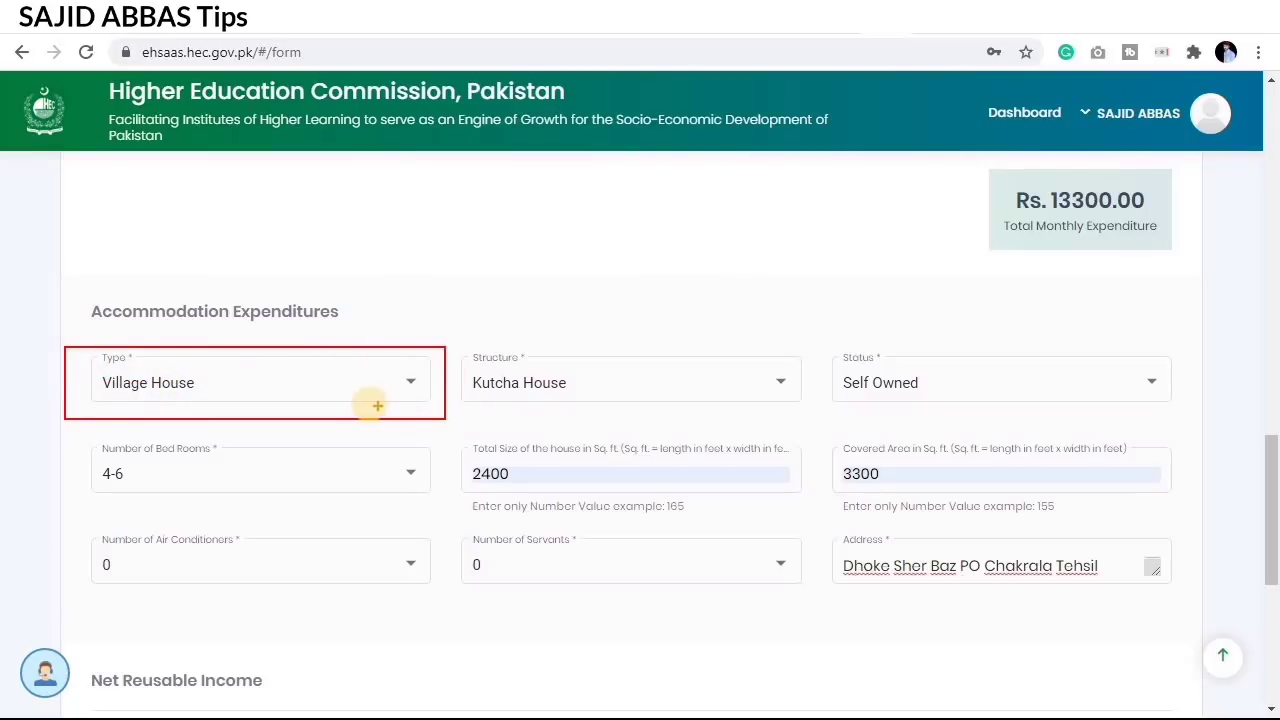
{"action": "left_click", "coordinate": [274, 403]}
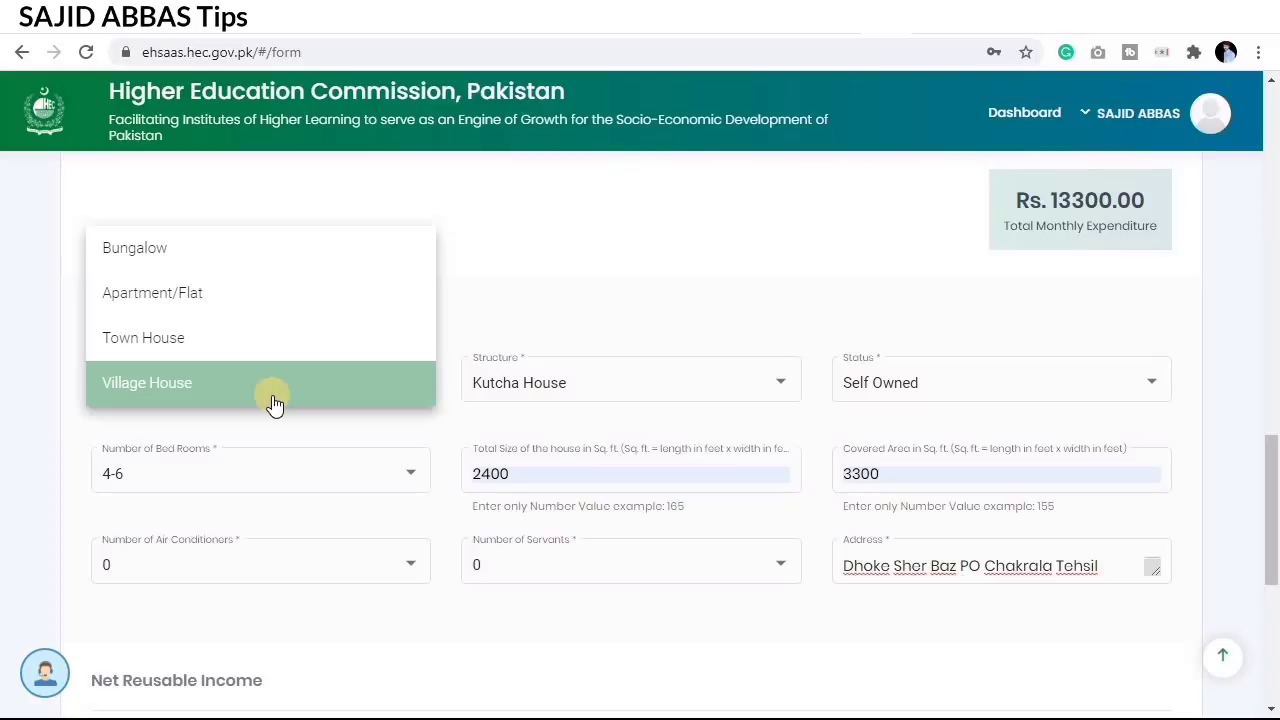
{"action": "left_click", "coordinate": [274, 397]}
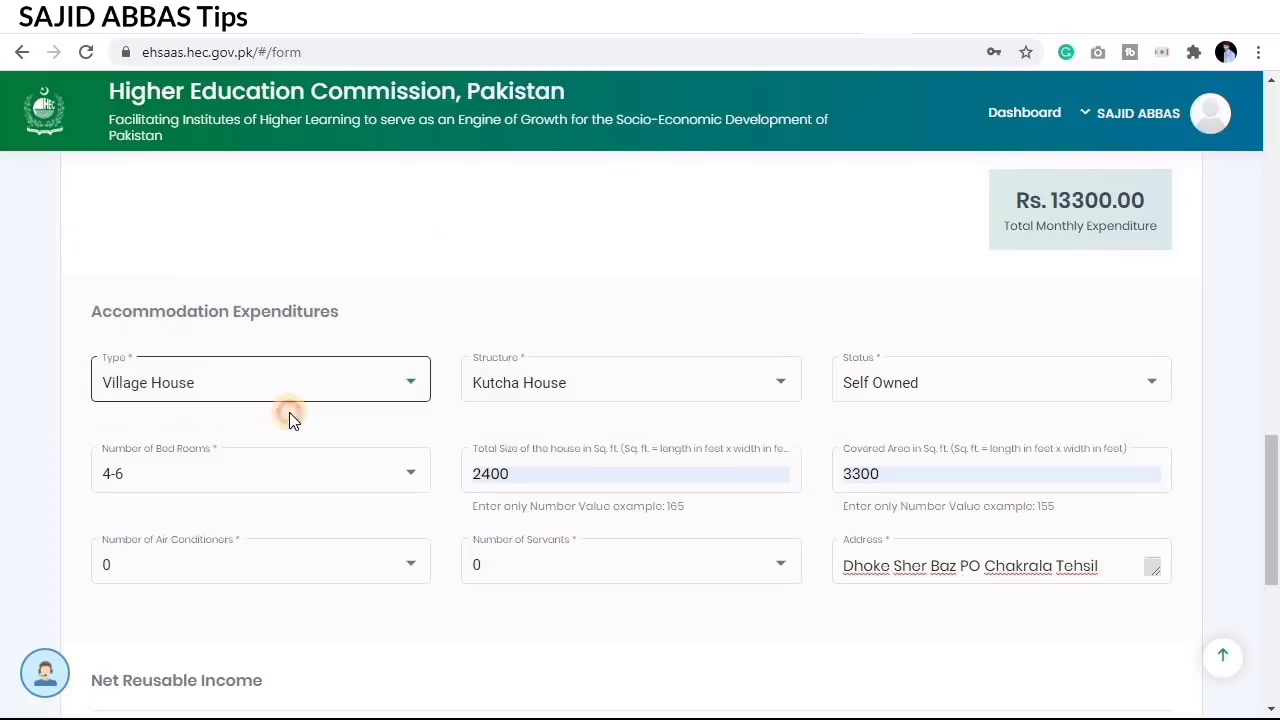
{"action": "left_click", "coordinate": [564, 396]}
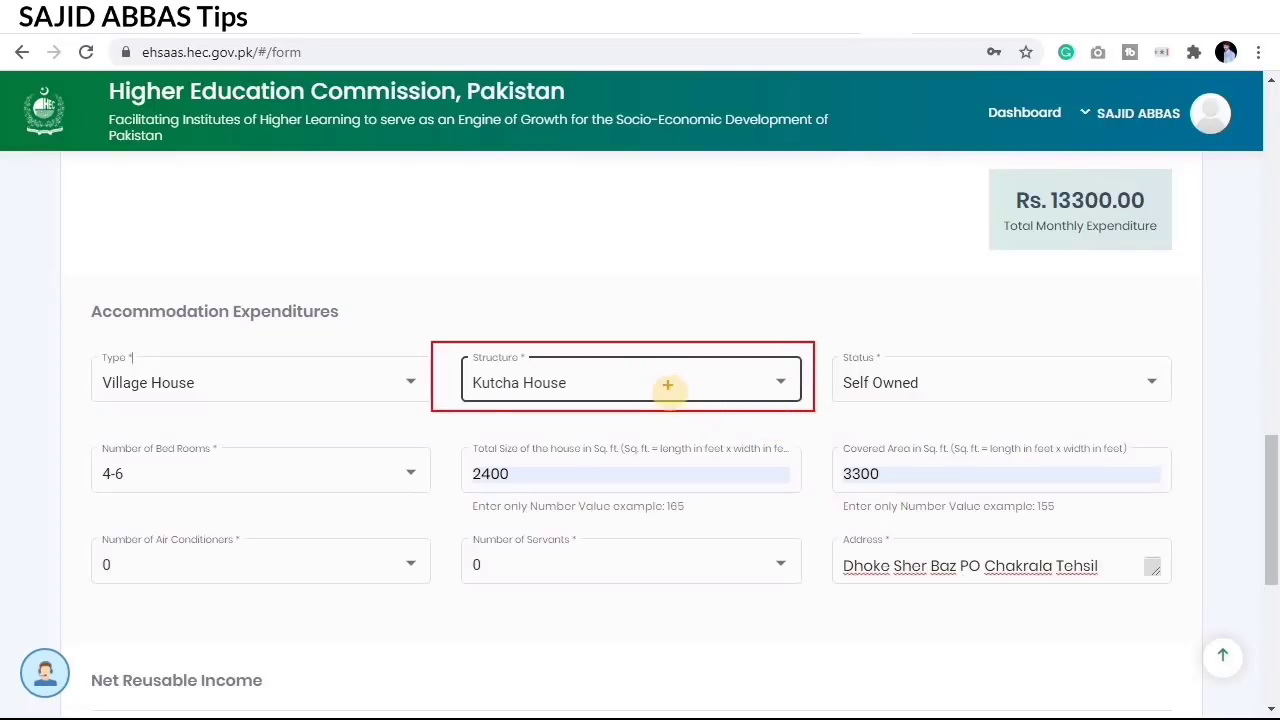
{"action": "left_click", "coordinate": [608, 376]}
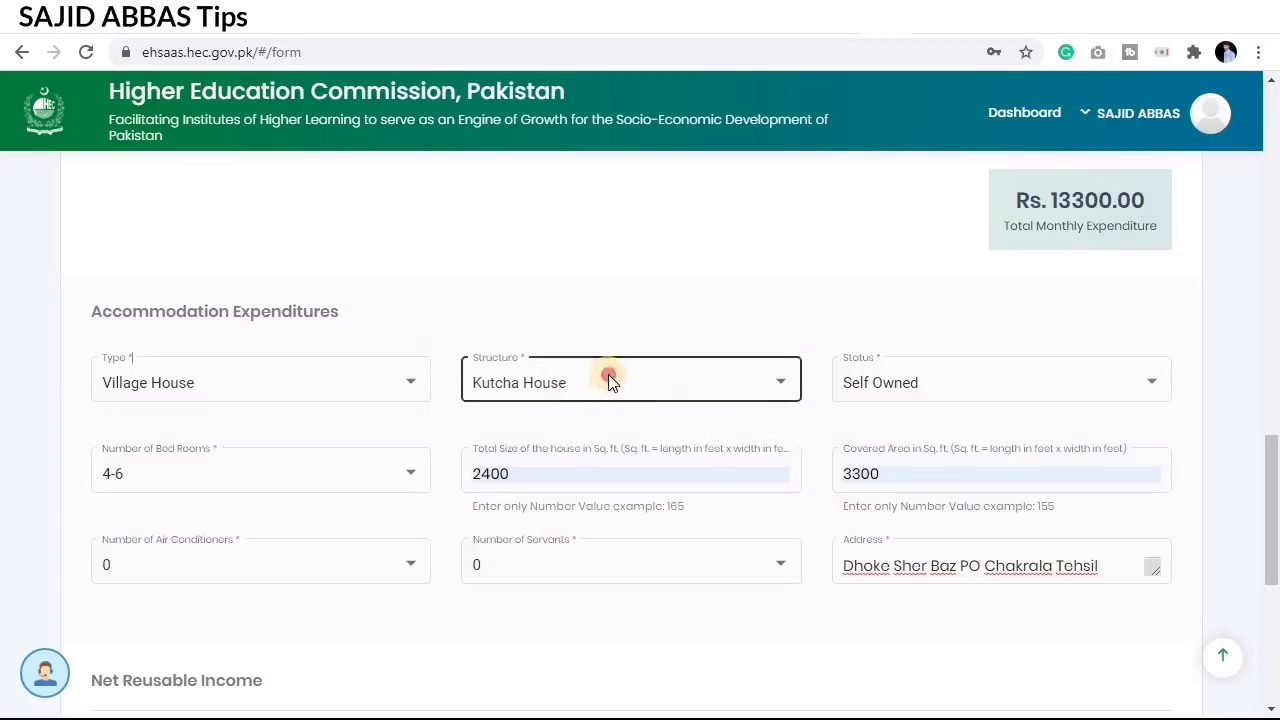
{"action": "scroll", "coordinate": [588, 440], "scroll_direction": "up", "scroll_amount": 1}
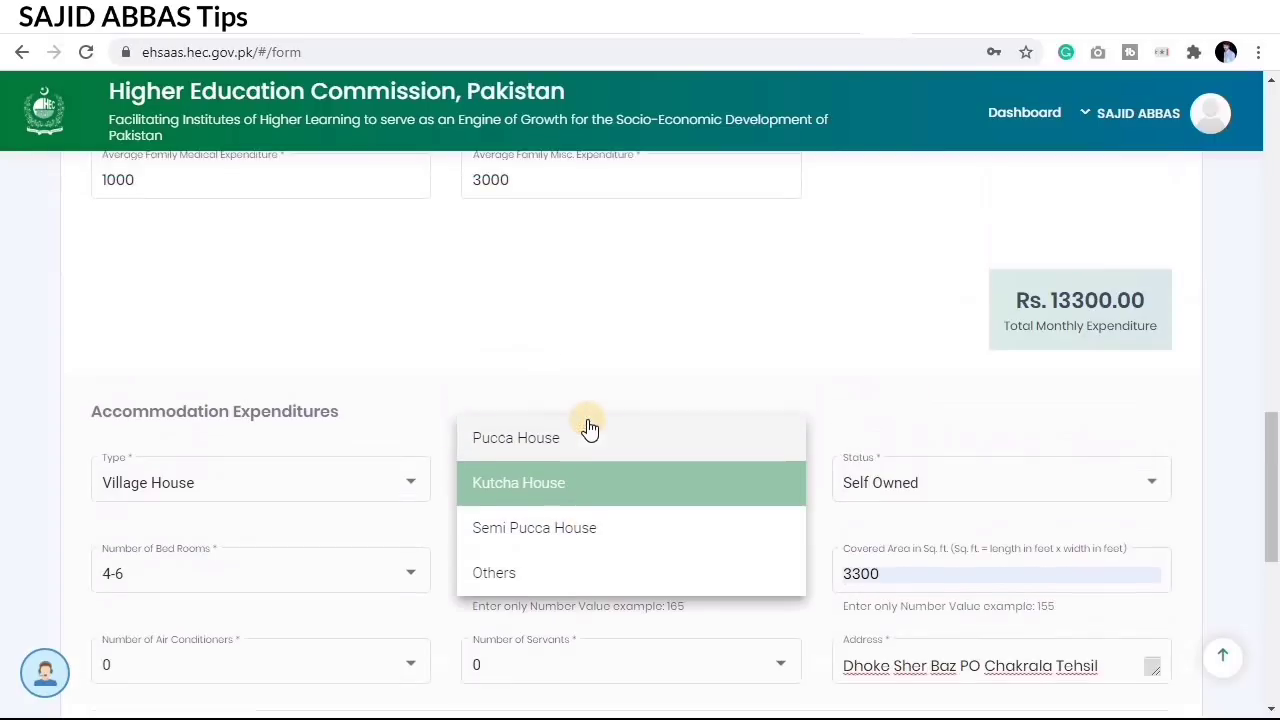
{"action": "left_click", "coordinate": [588, 453]}
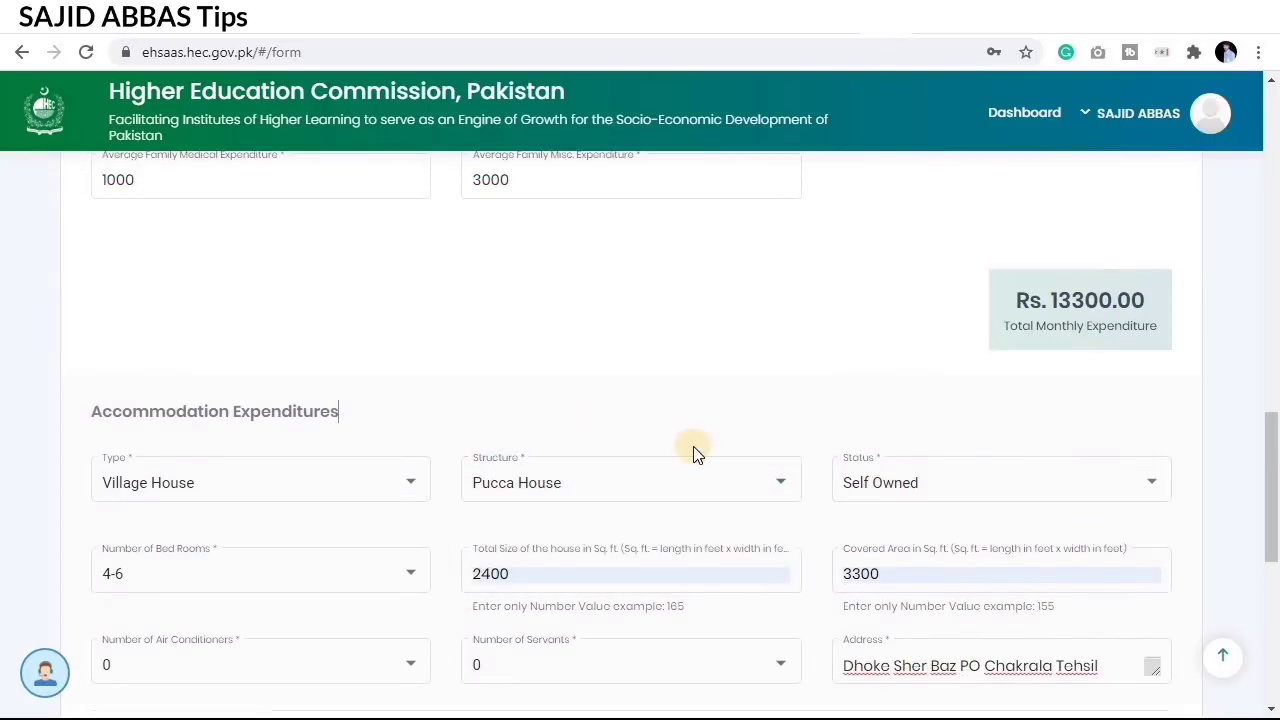
{"action": "scroll", "coordinate": [808, 462], "scroll_direction": "down", "scroll_amount": 1}
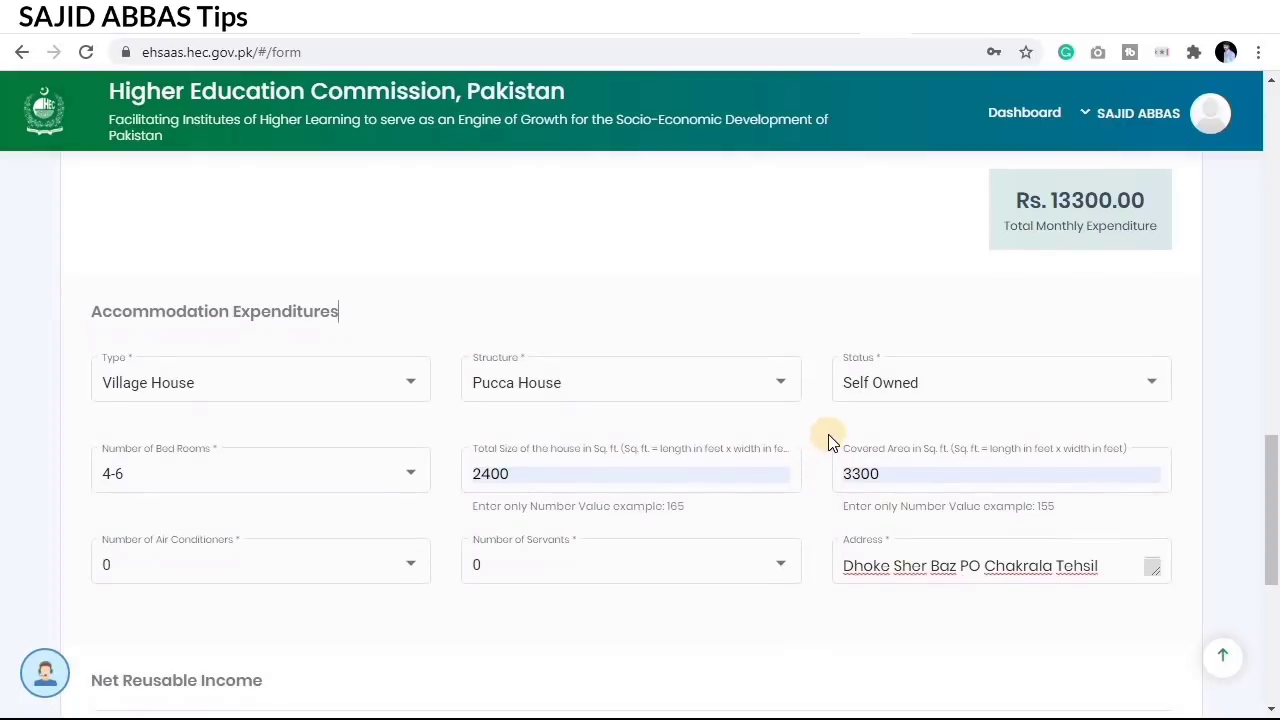
{"action": "mouse_move", "coordinate": [808, 344]}
{"action": "left_mouse_down"}
{"action": "mouse_move", "coordinate": [1046, 409]}
{"action": "mouse_move", "coordinate": [1186, 414]}
{"action": "left_mouse_up"}
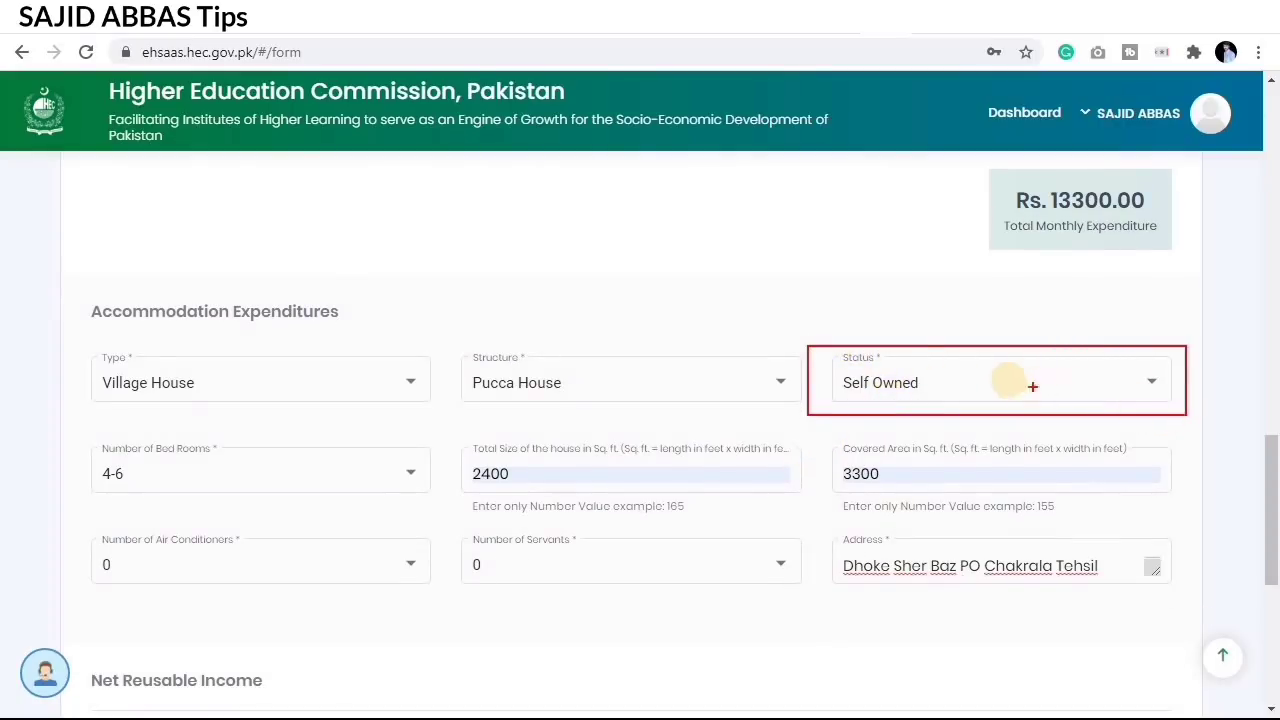
Step: Set ownership status to Family Owned and check 4-6 bedrooms and 2400 sq ft size
{"action": "left_click", "coordinate": [875, 392]}
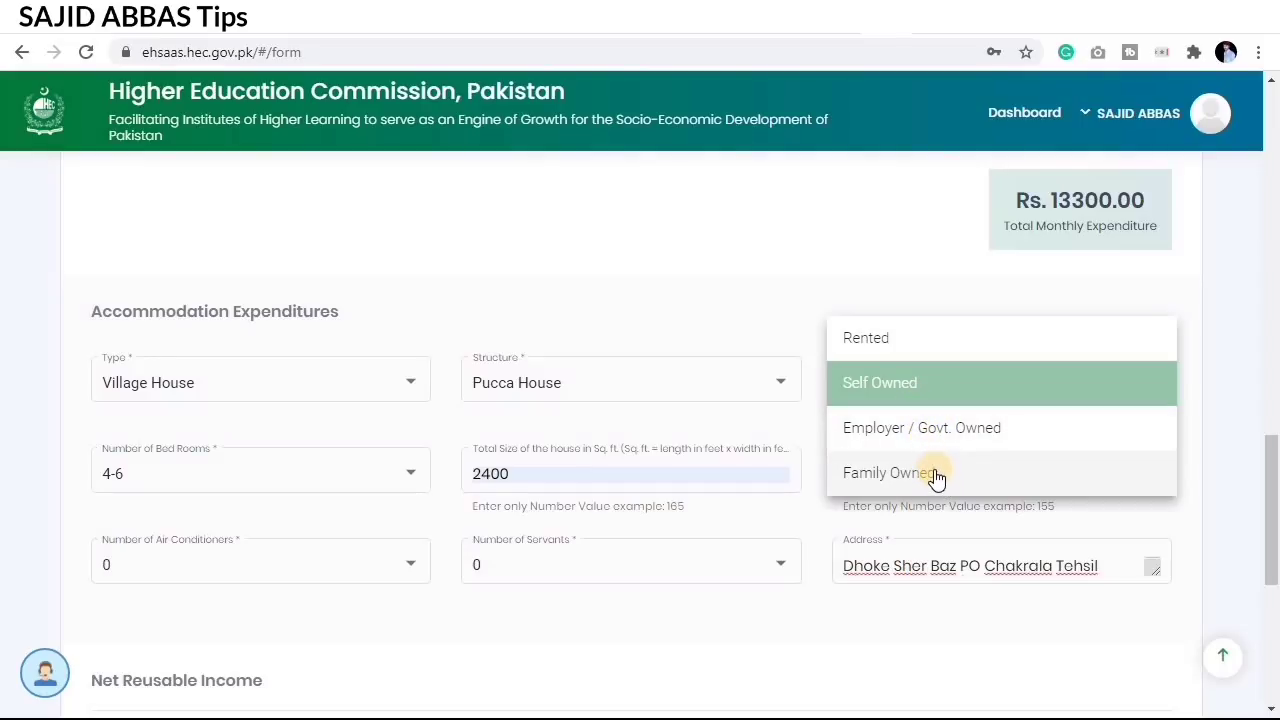
{"action": "left_click", "coordinate": [935, 476]}
{"action": "left_click", "coordinate": [835, 416]}
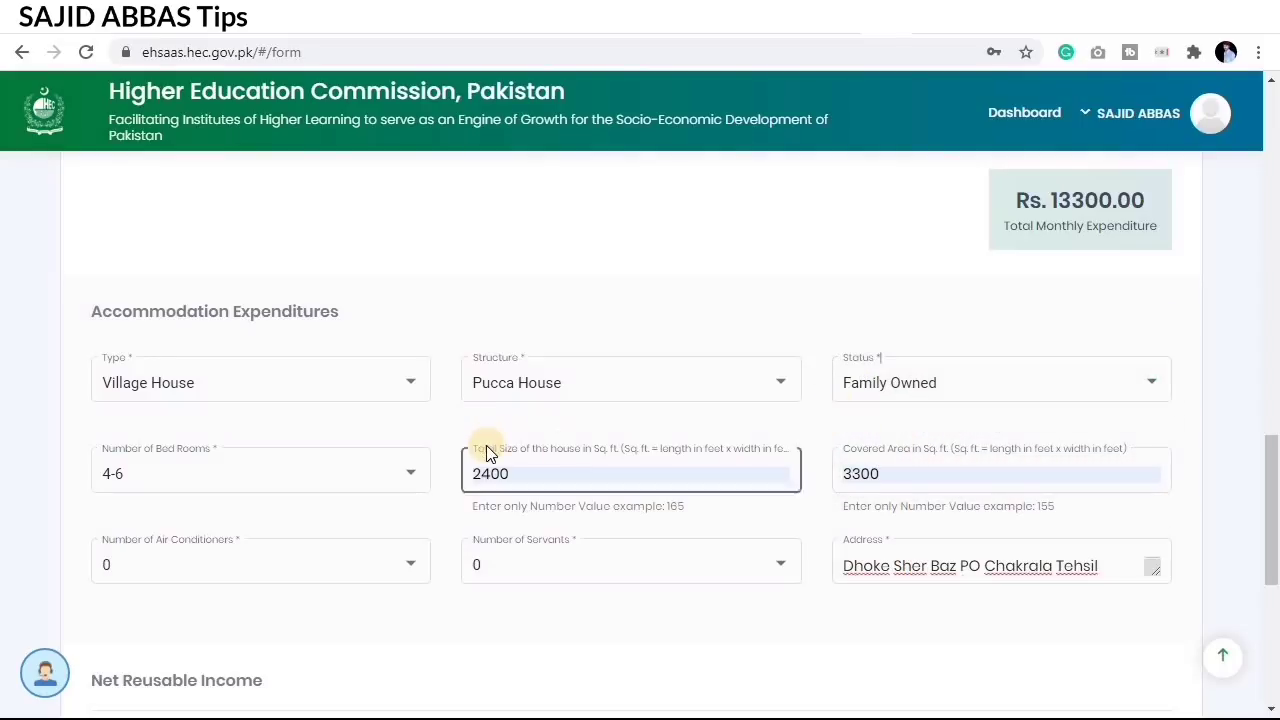
{"action": "scroll", "coordinate": [400, 435], "scroll_direction": "down", "scroll_amount": 1}
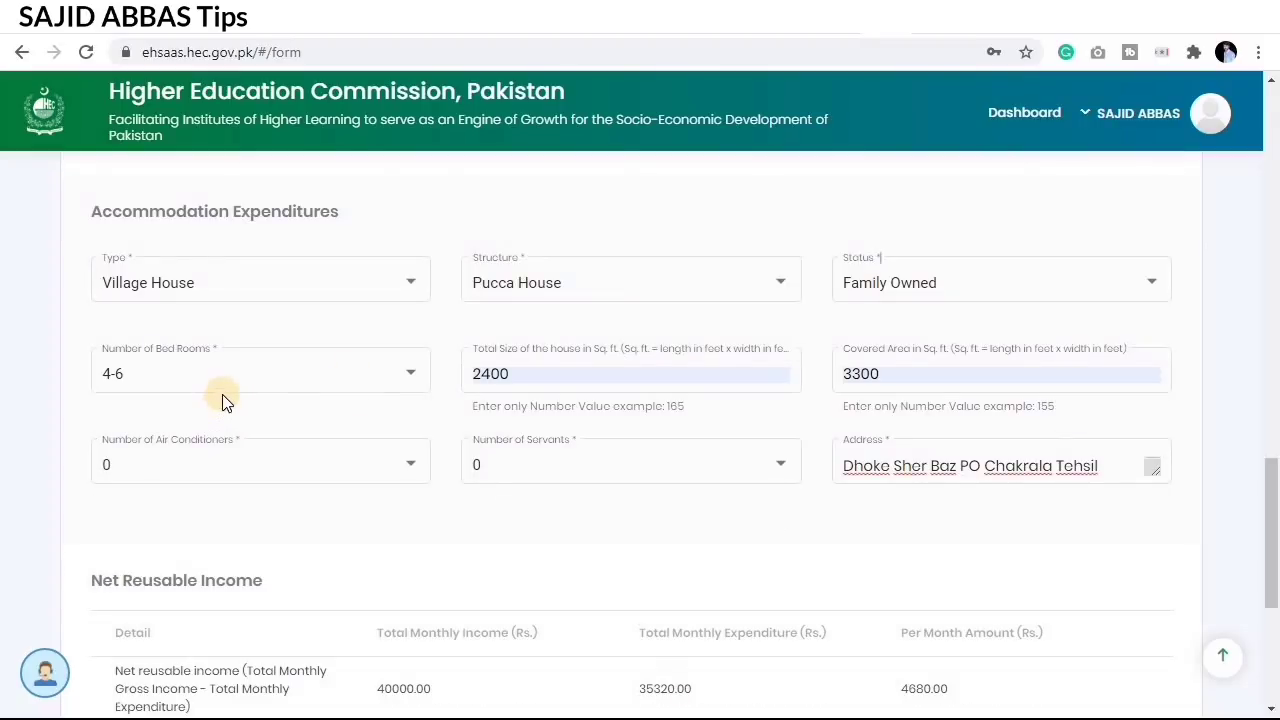
{"action": "left_click", "coordinate": [222, 390]}
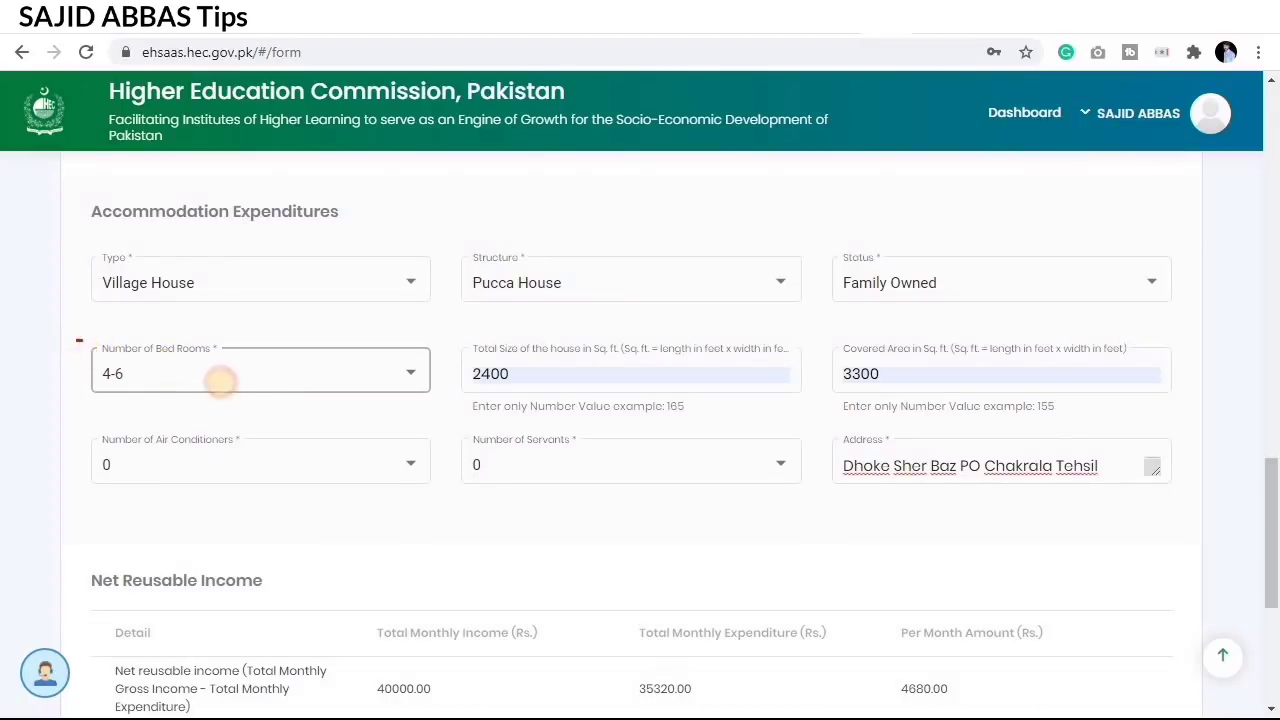
{"action": "left_click_drag", "start_coordinate": [222, 380], "coordinate": [445, 400]}
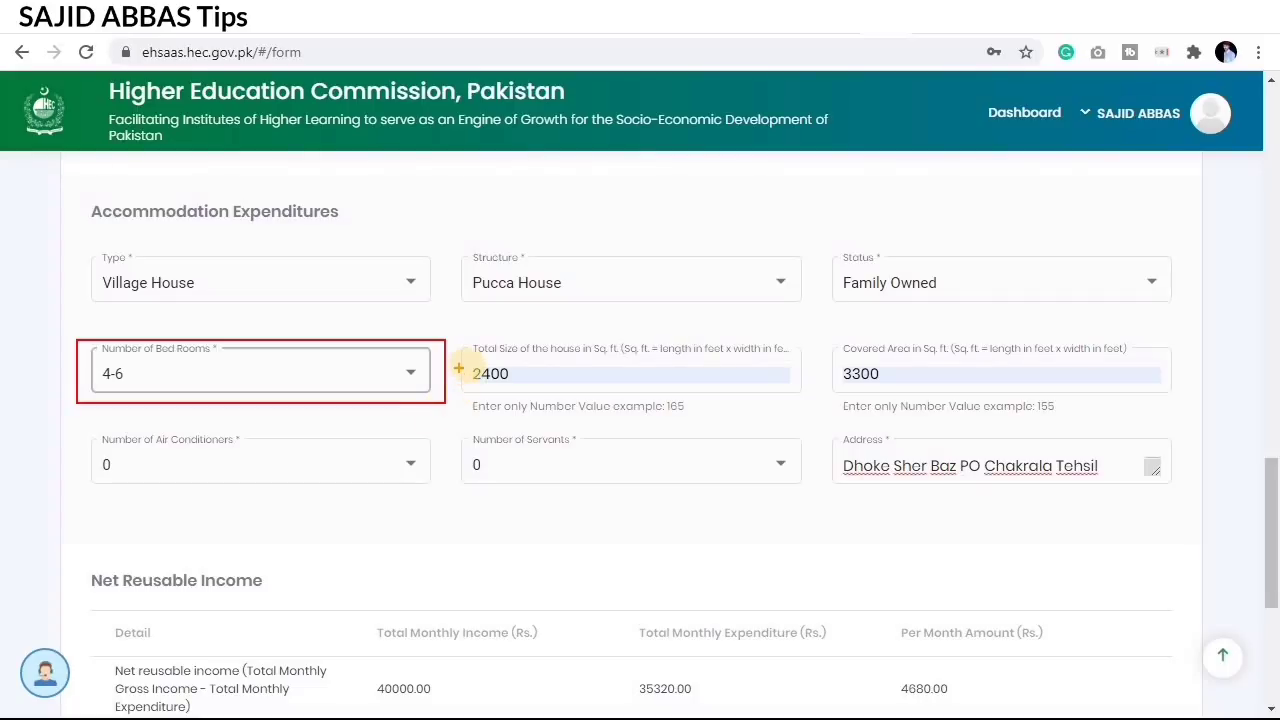
{"action": "mouse_move", "coordinate": [460, 346]}
{"action": "left_mouse_down"}
{"action": "mouse_move", "coordinate": [757, 403]}
{"action": "mouse_move", "coordinate": [796, 397]}
{"action": "left_mouse_up"}
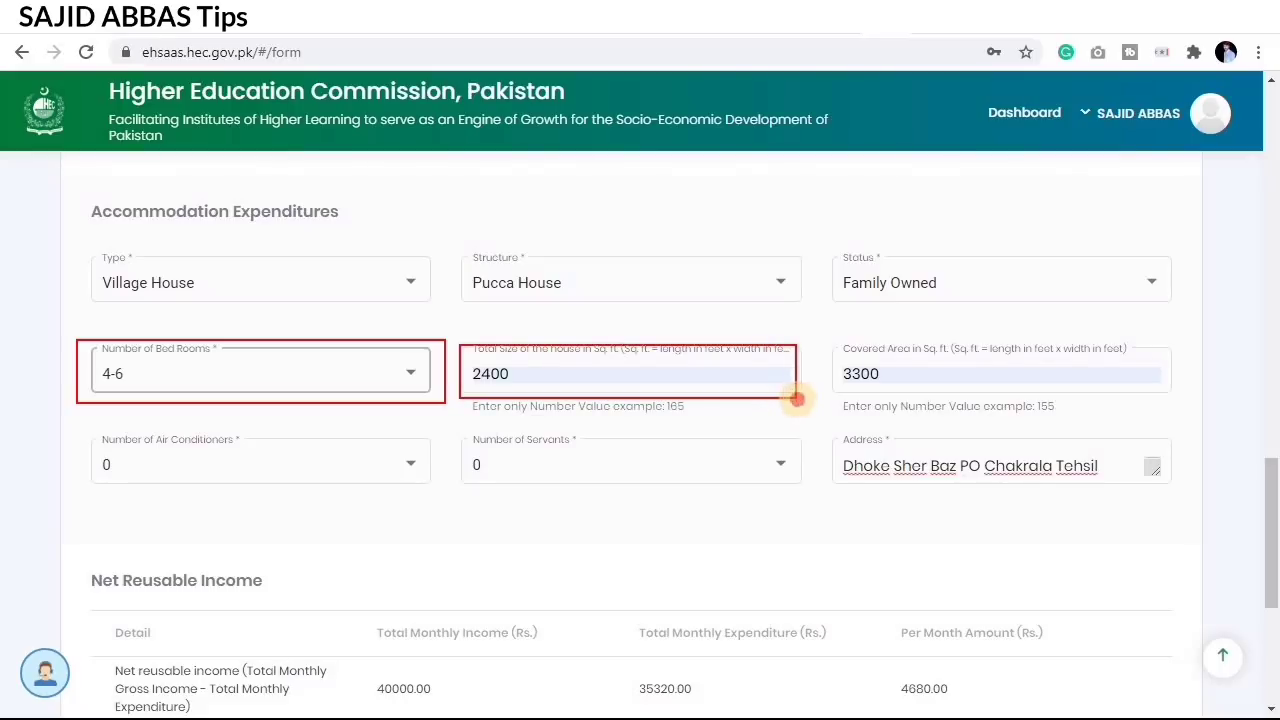
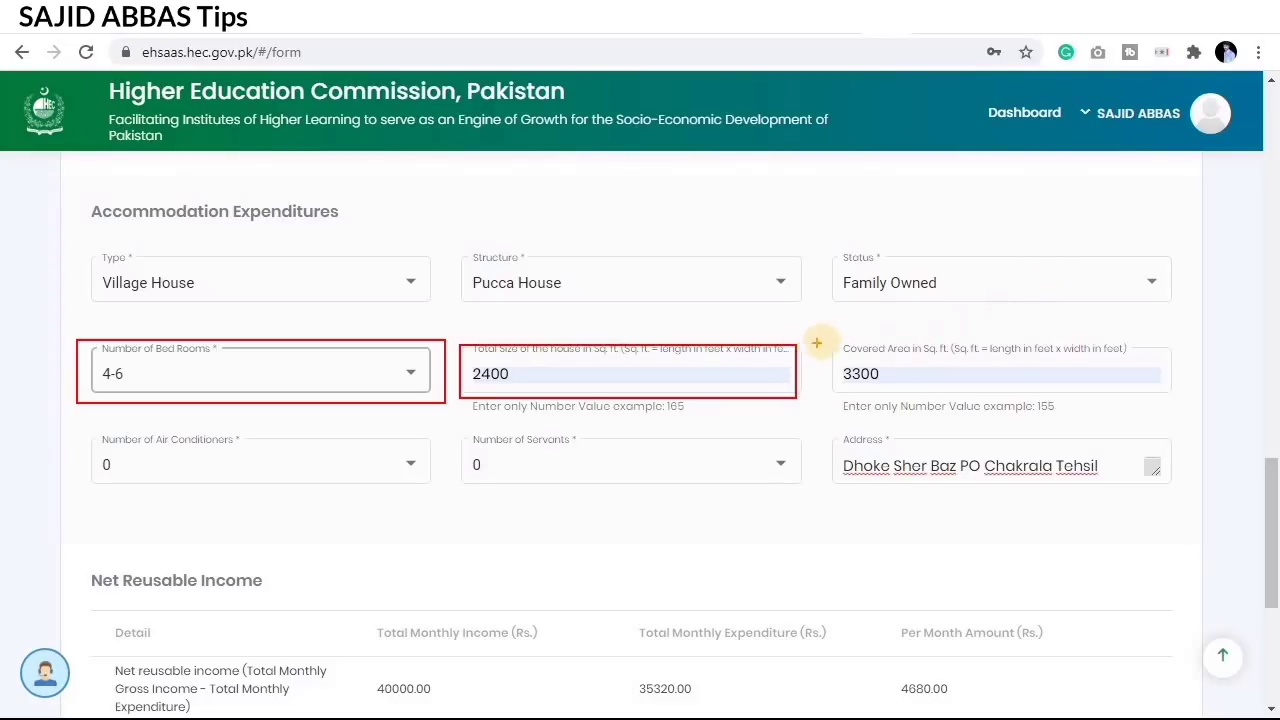
Step: Outline the Covered Area, Air Conditioners, Servants and Address fields, then clear the marks
{"action": "mouse_move", "coordinate": [822, 342]}
{"action": "left_mouse_down"}
{"action": "mouse_move", "coordinate": [955, 386]}
{"action": "mouse_move", "coordinate": [1155, 400]}
{"action": "left_mouse_up"}
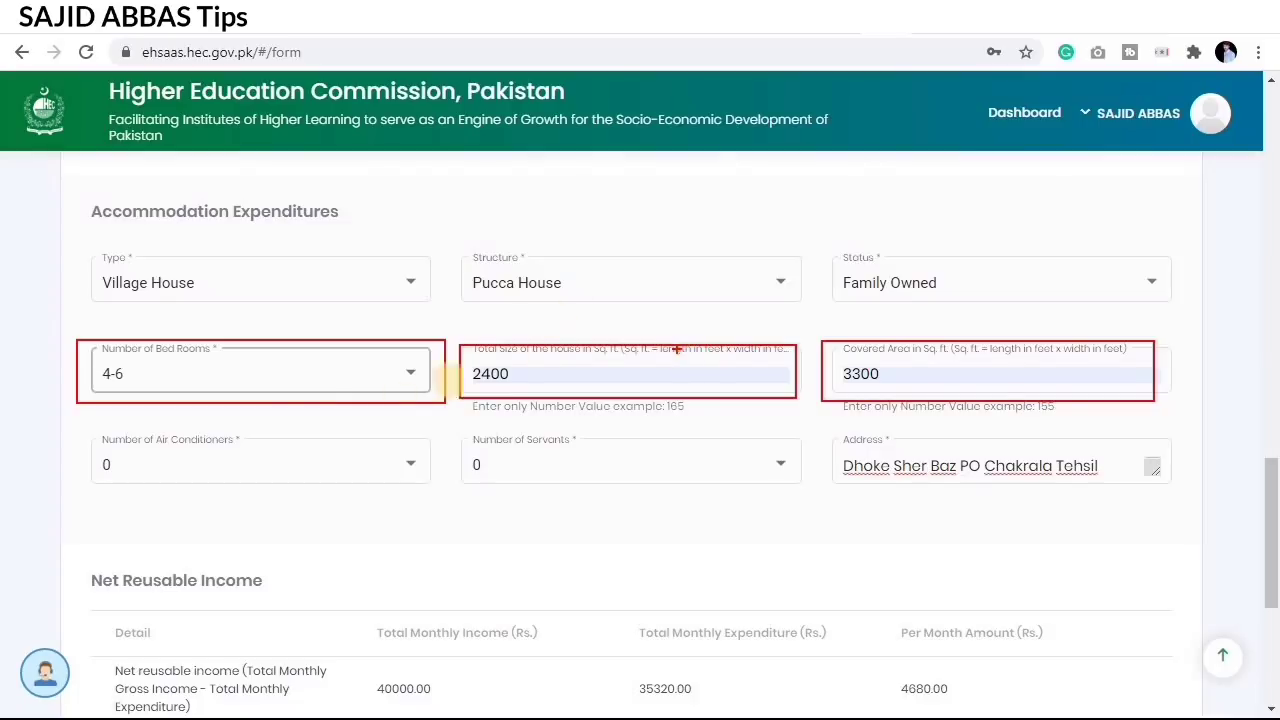
{"action": "mouse_move", "coordinate": [134, 456]}
{"action": "left_mouse_down"}
{"action": "mouse_move", "coordinate": [457, 520]}
{"action": "mouse_move", "coordinate": [437, 512]}
{"action": "left_mouse_up"}
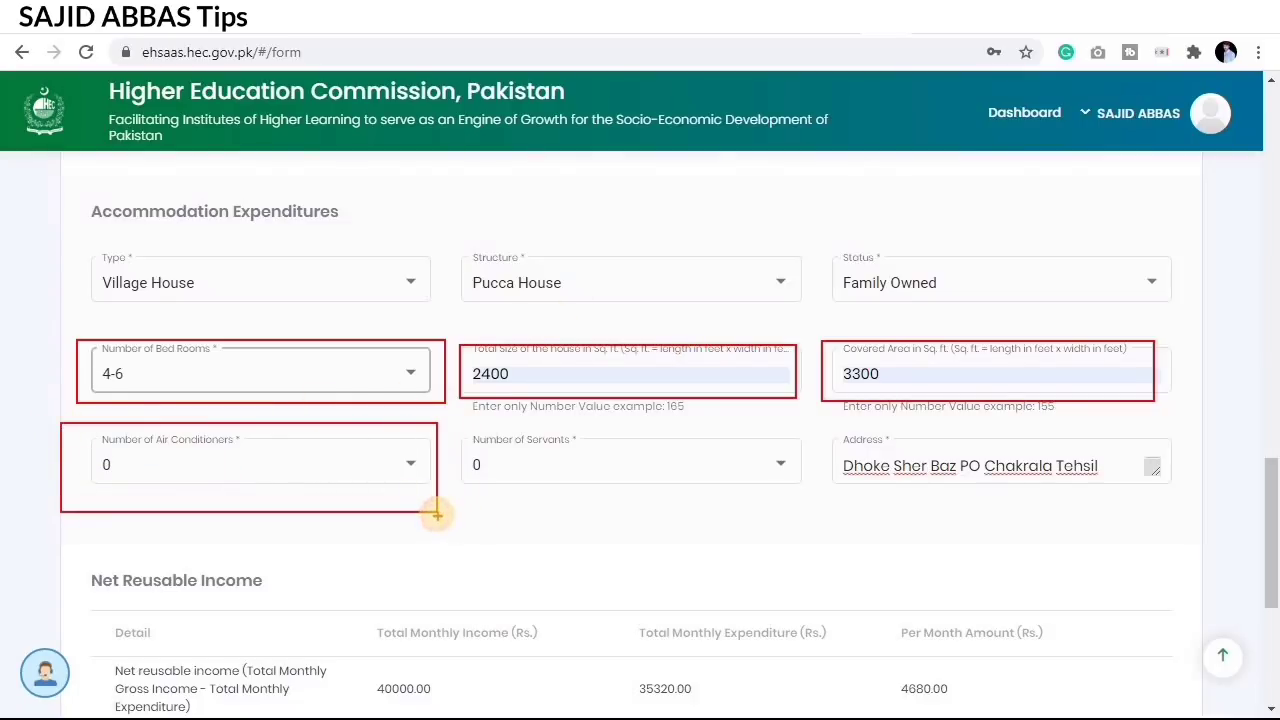
{"action": "mouse_move", "coordinate": [465, 425]}
{"action": "left_mouse_down"}
{"action": "mouse_move", "coordinate": [606, 477]}
{"action": "mouse_move", "coordinate": [809, 491]}
{"action": "mouse_move", "coordinate": [826, 509]}
{"action": "mouse_move", "coordinate": [816, 519]}
{"action": "left_mouse_up"}
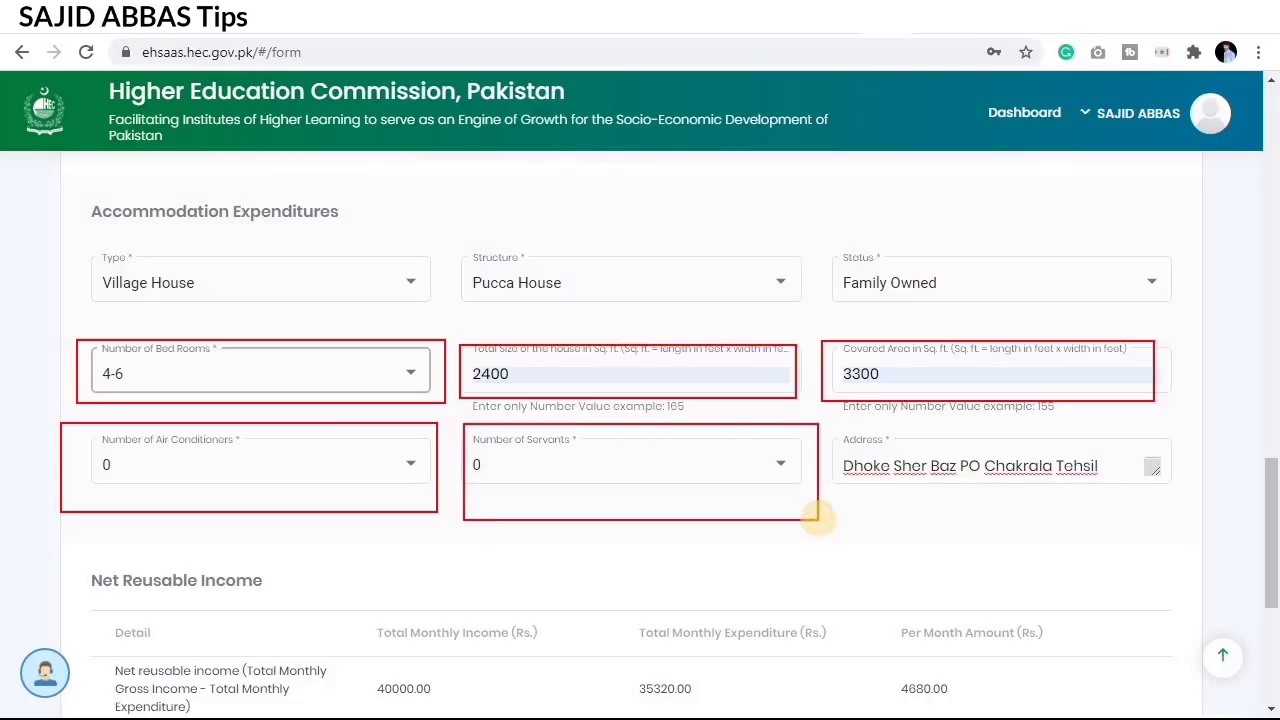
{"action": "mouse_move", "coordinate": [829, 428]}
{"action": "left_mouse_down"}
{"action": "mouse_move", "coordinate": [882, 465]}
{"action": "mouse_move", "coordinate": [979, 491]}
{"action": "left_mouse_up"}
{"action": "mouse_move", "coordinate": [1056, 503]}
{"action": "left_mouse_down"}
{"action": "mouse_move", "coordinate": [1171, 509]}
{"action": "mouse_move", "coordinate": [1168, 532]}
{"action": "left_mouse_up"}
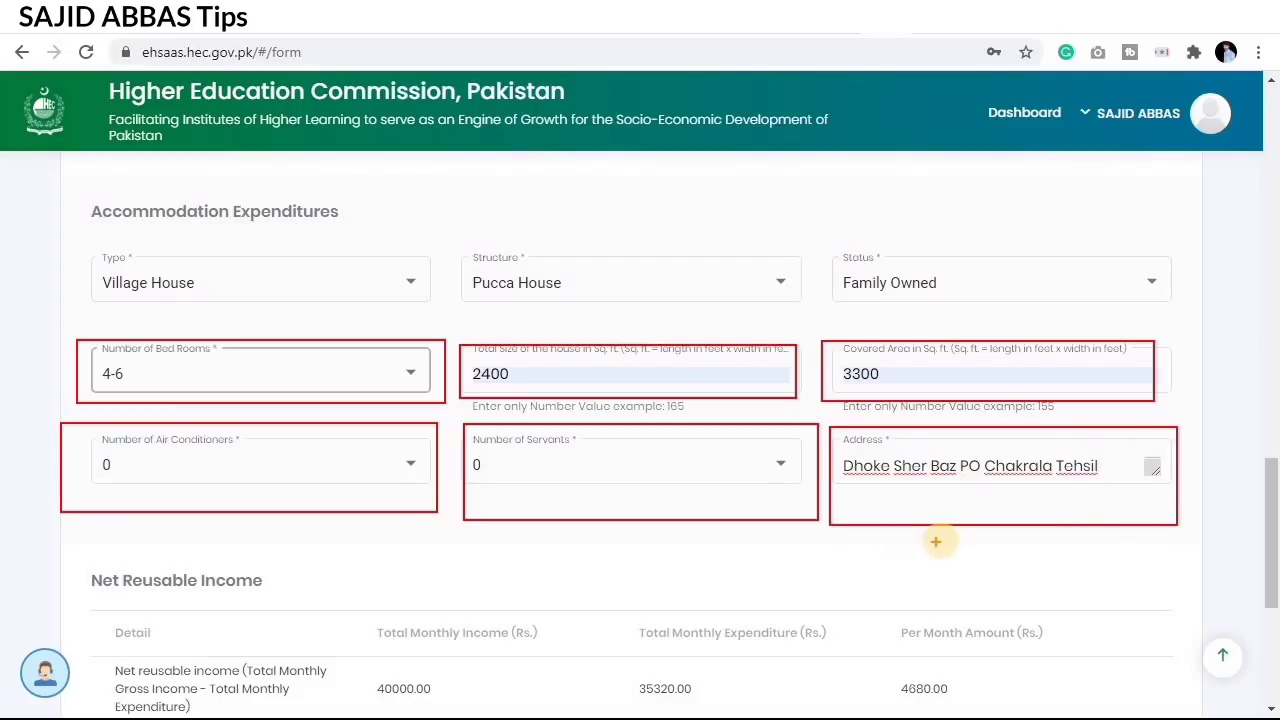
{"action": "key", "text": "Escape"}
Step: Outline the Net Reusable Income table, its Per Month Amount, income and expenditure columns
{"action": "scroll", "coordinate": [231, 423], "scroll_direction": "down", "scroll_amount": 3}
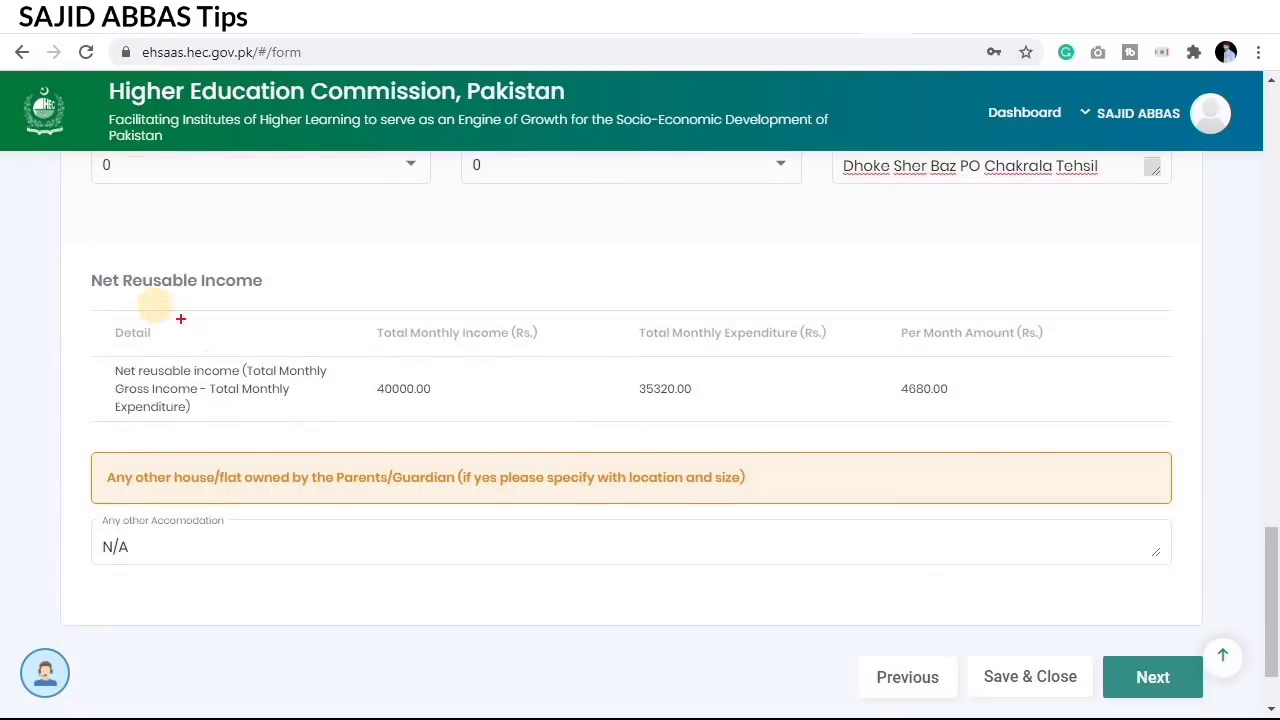
{"action": "mouse_move", "coordinate": [82, 265]}
{"action": "left_mouse_down"}
{"action": "mouse_move", "coordinate": [623, 429]}
{"action": "mouse_move", "coordinate": [834, 441]}
{"action": "left_mouse_up"}
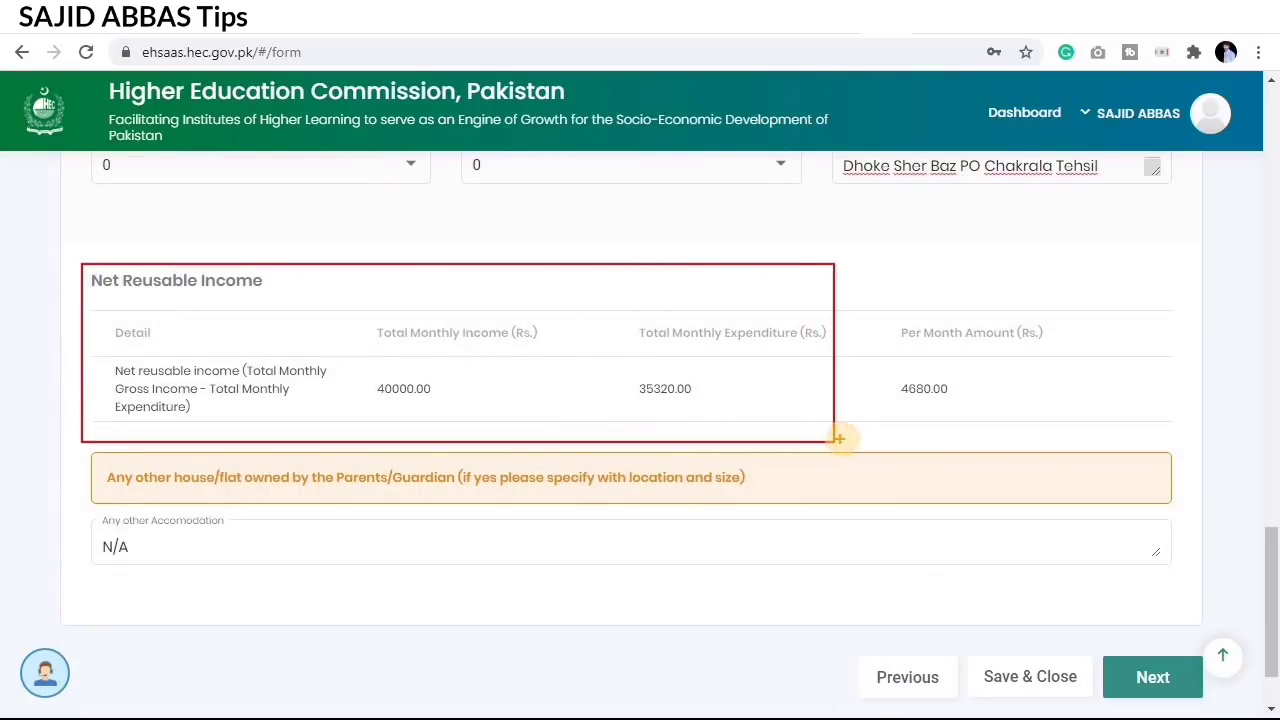
{"action": "mouse_move", "coordinate": [880, 283]}
{"action": "left_mouse_down"}
{"action": "mouse_move", "coordinate": [1066, 420]}
{"action": "mouse_move", "coordinate": [1090, 433]}
{"action": "mouse_move", "coordinate": [1093, 417]}
{"action": "left_mouse_up"}
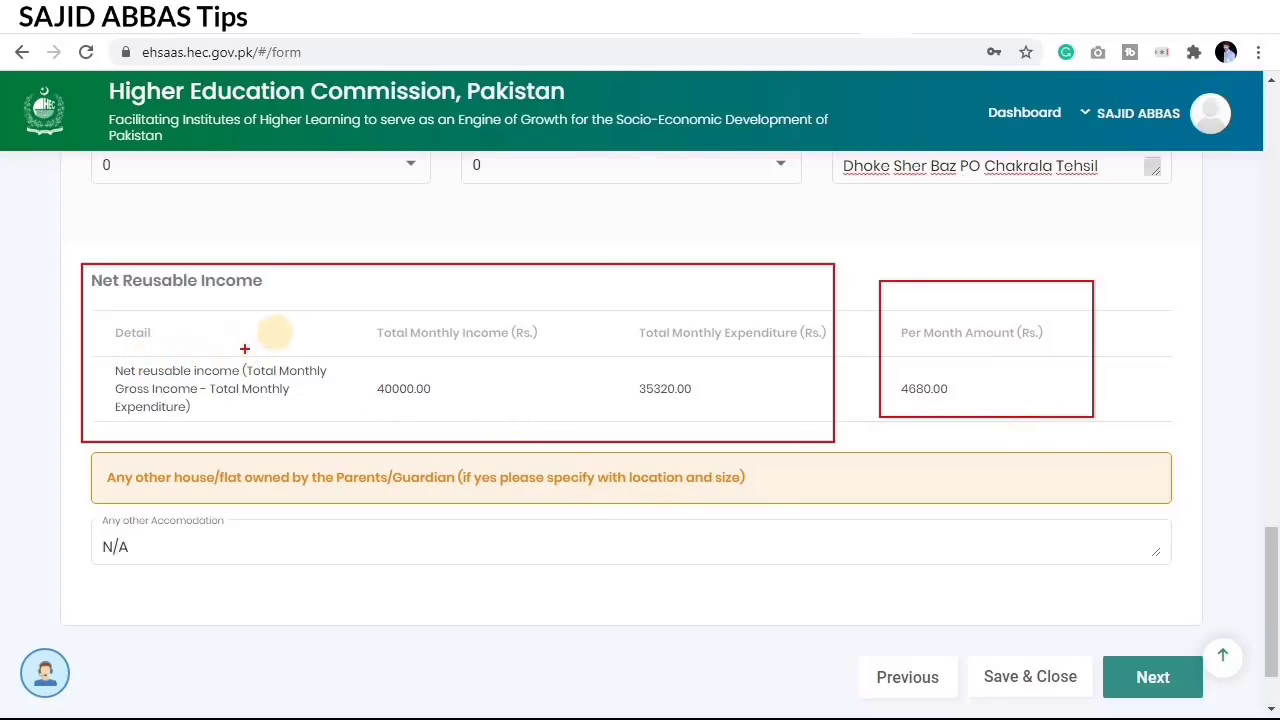
{"action": "mouse_move", "coordinate": [326, 304]}
{"action": "left_mouse_down"}
{"action": "mouse_move", "coordinate": [523, 408]}
{"action": "mouse_move", "coordinate": [826, 428]}
{"action": "left_mouse_up"}
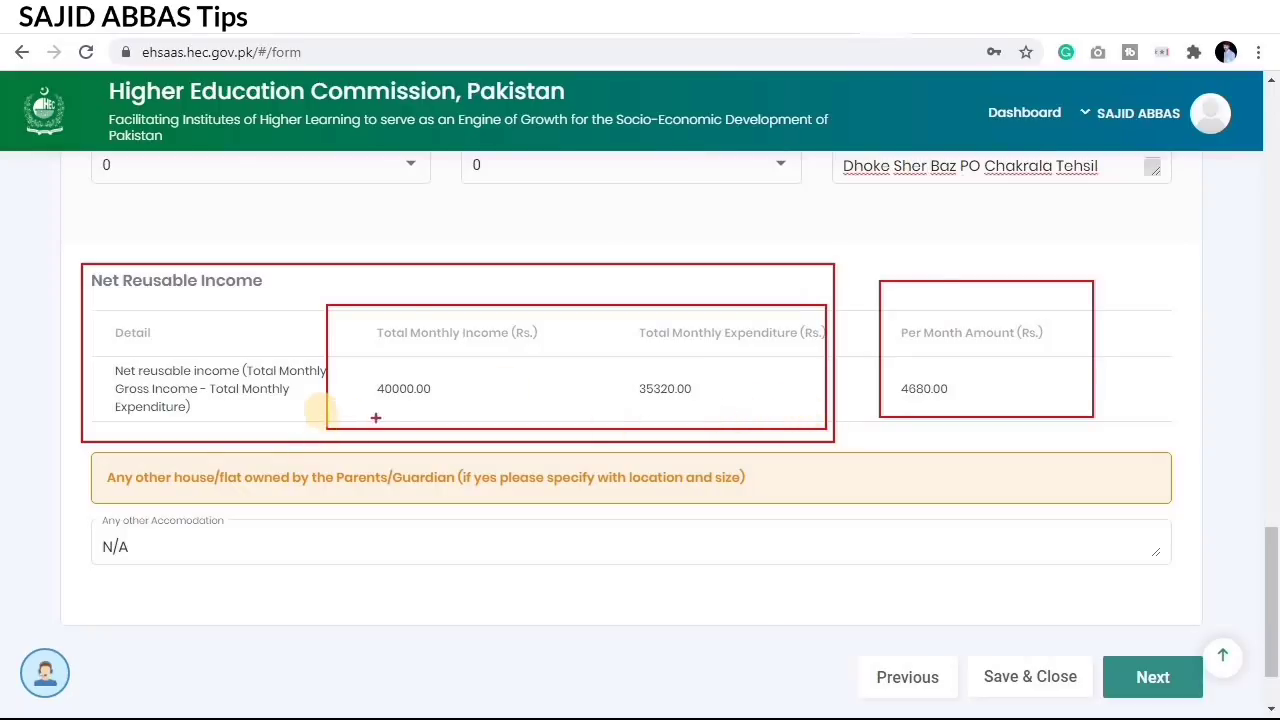
{"action": "key", "text": "Escape"}
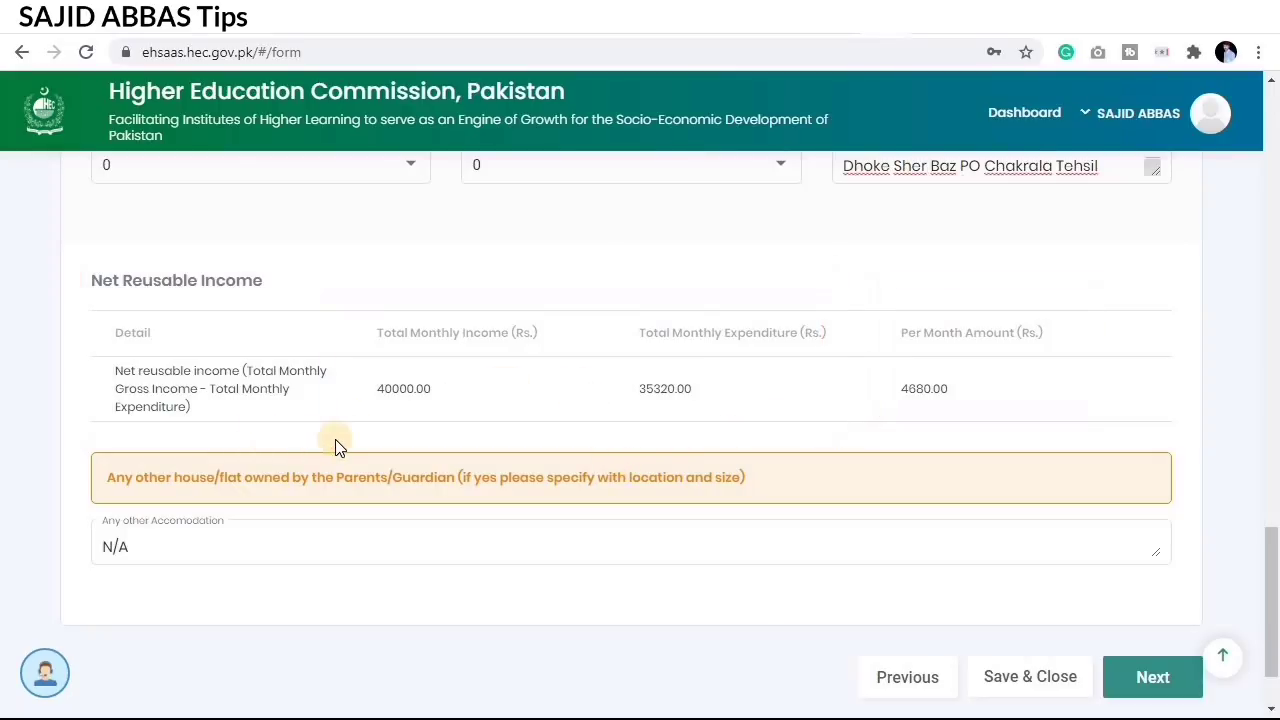
Step: Highlight the Any other Accomodation entry showing N/A
{"action": "scroll", "coordinate": [340, 446], "scroll_direction": "down", "scroll_amount": 1}
{"action": "left_click", "coordinate": [294, 460]}
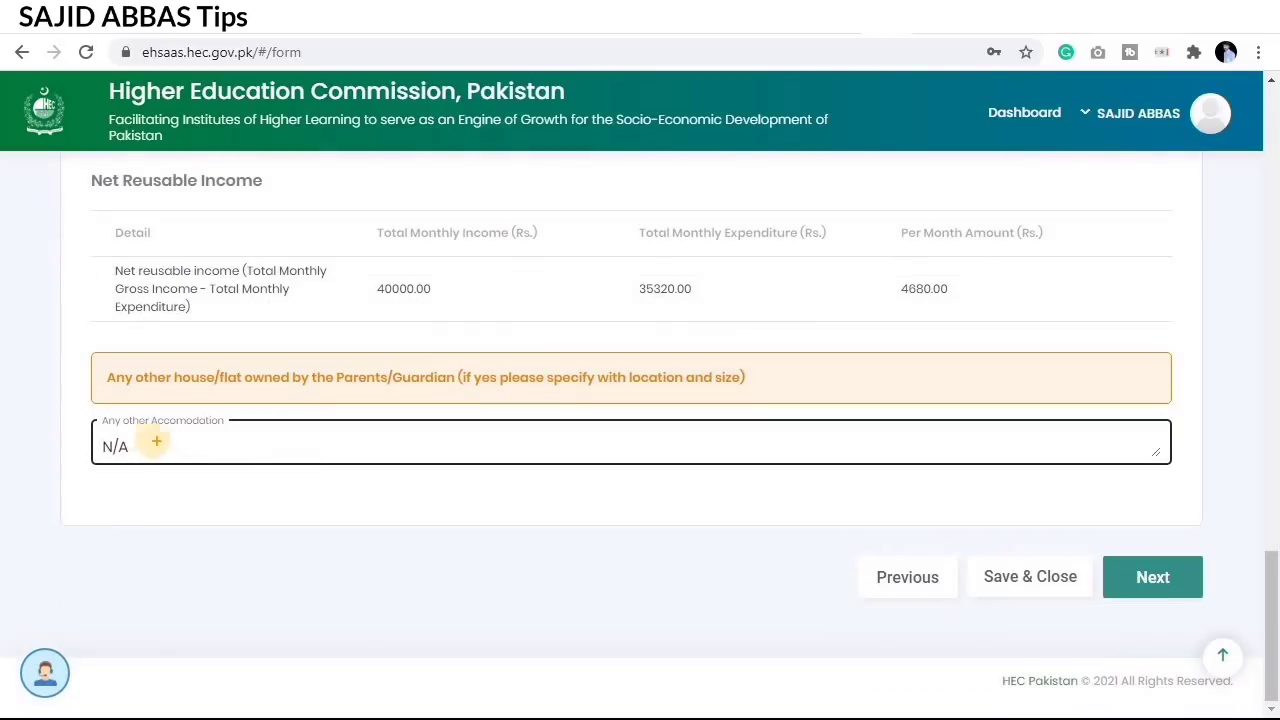
{"action": "left_click_drag", "start_coordinate": [78, 411], "coordinate": [468, 489]}
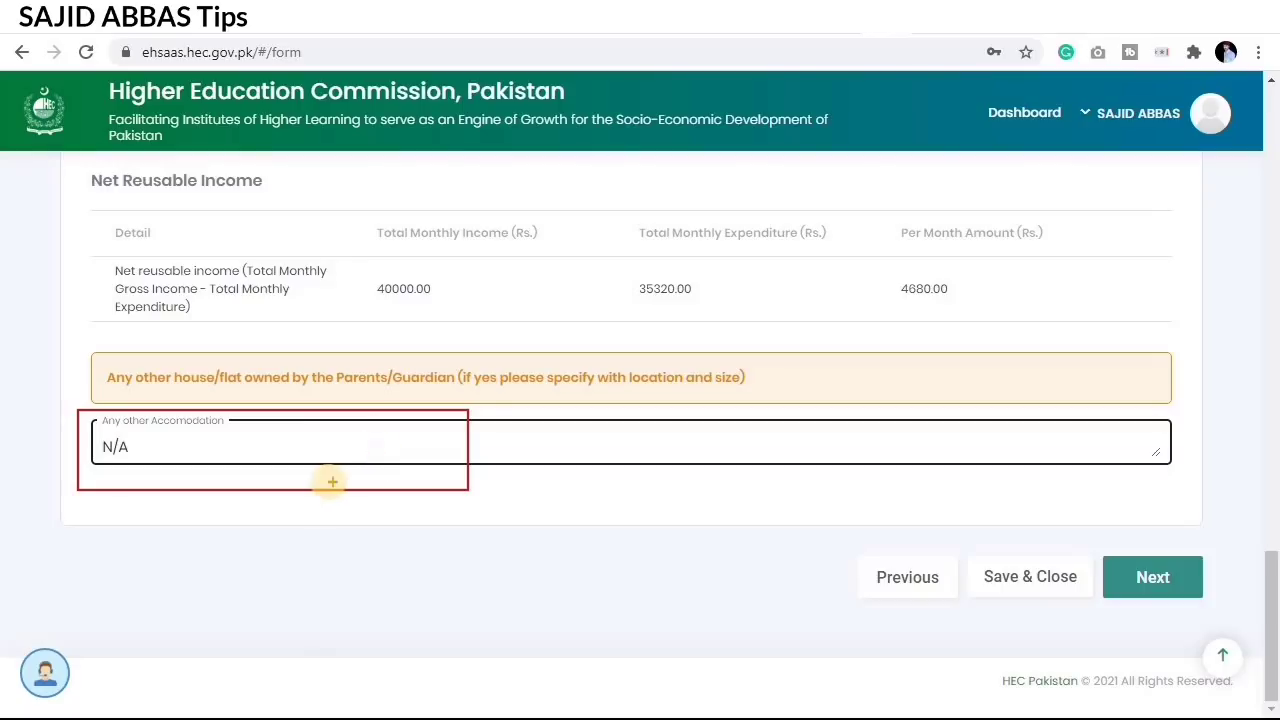
{"action": "key", "text": "Escape"}
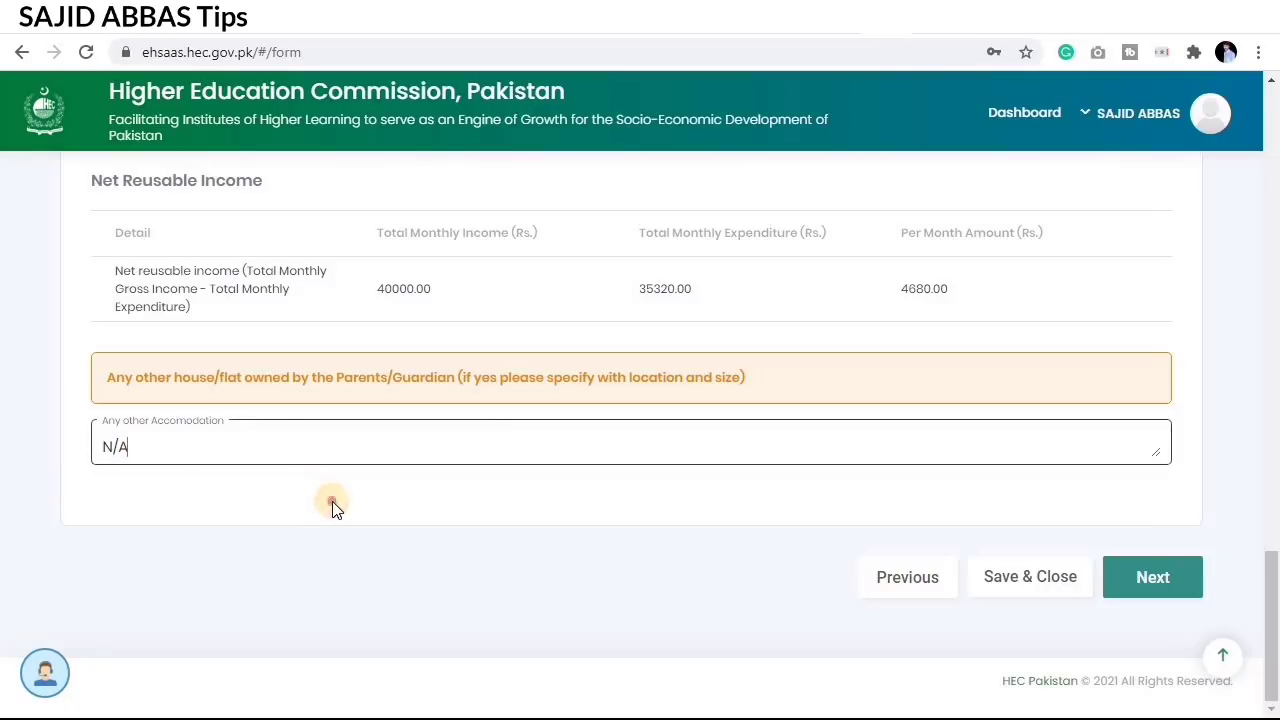
Step: Save the Expenditure step, go to Asset Details and outline the transport ownership question
{"action": "left_click", "coordinate": [1171, 579]}
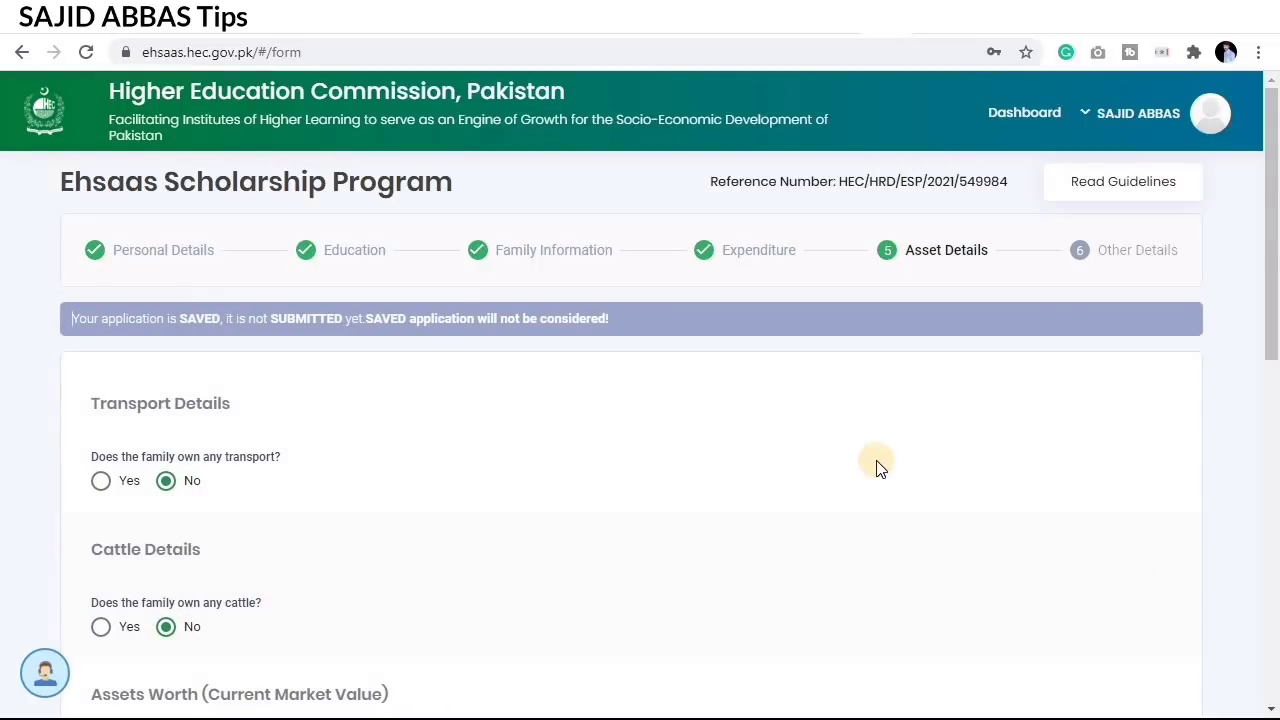
{"action": "scroll", "coordinate": [876, 467], "scroll_direction": "down", "scroll_amount": 1}
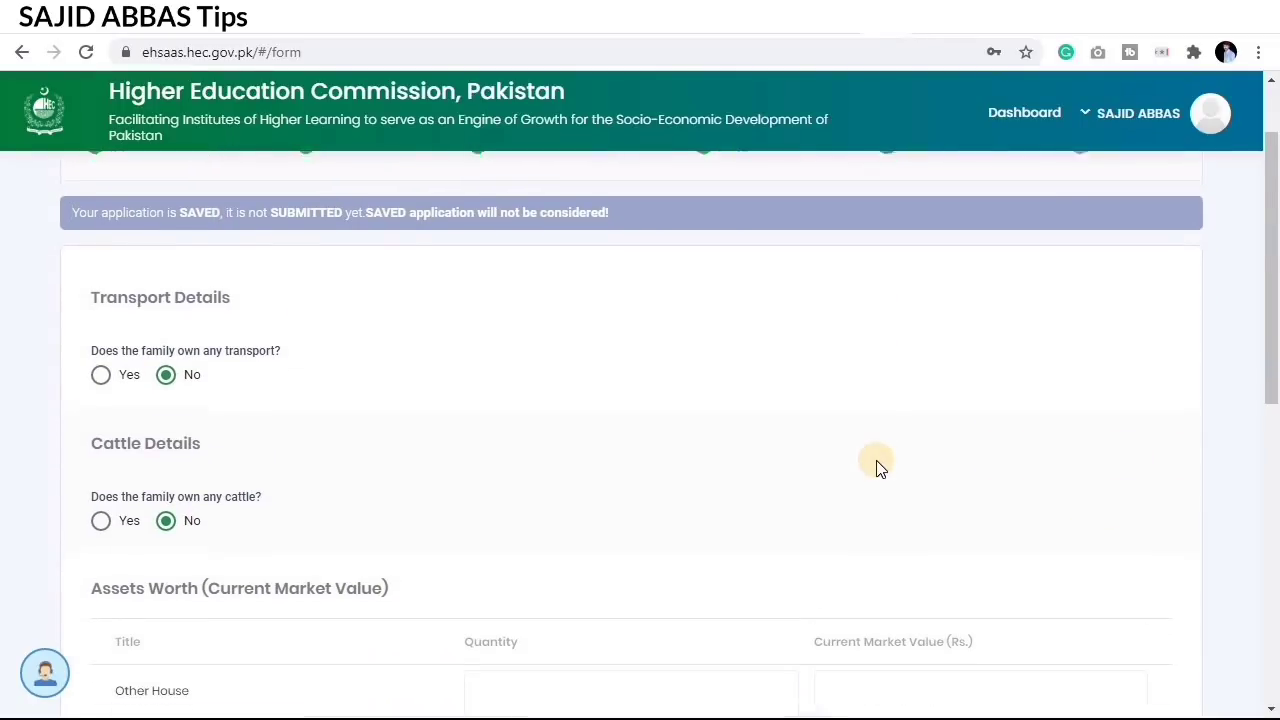
{"action": "scroll", "coordinate": [876, 467], "scroll_direction": "down", "scroll_amount": 1}
{"action": "scroll", "coordinate": [876, 467], "scroll_direction": "up", "scroll_amount": 1}
{"action": "scroll", "coordinate": [876, 467], "scroll_direction": "up", "scroll_amount": 1}
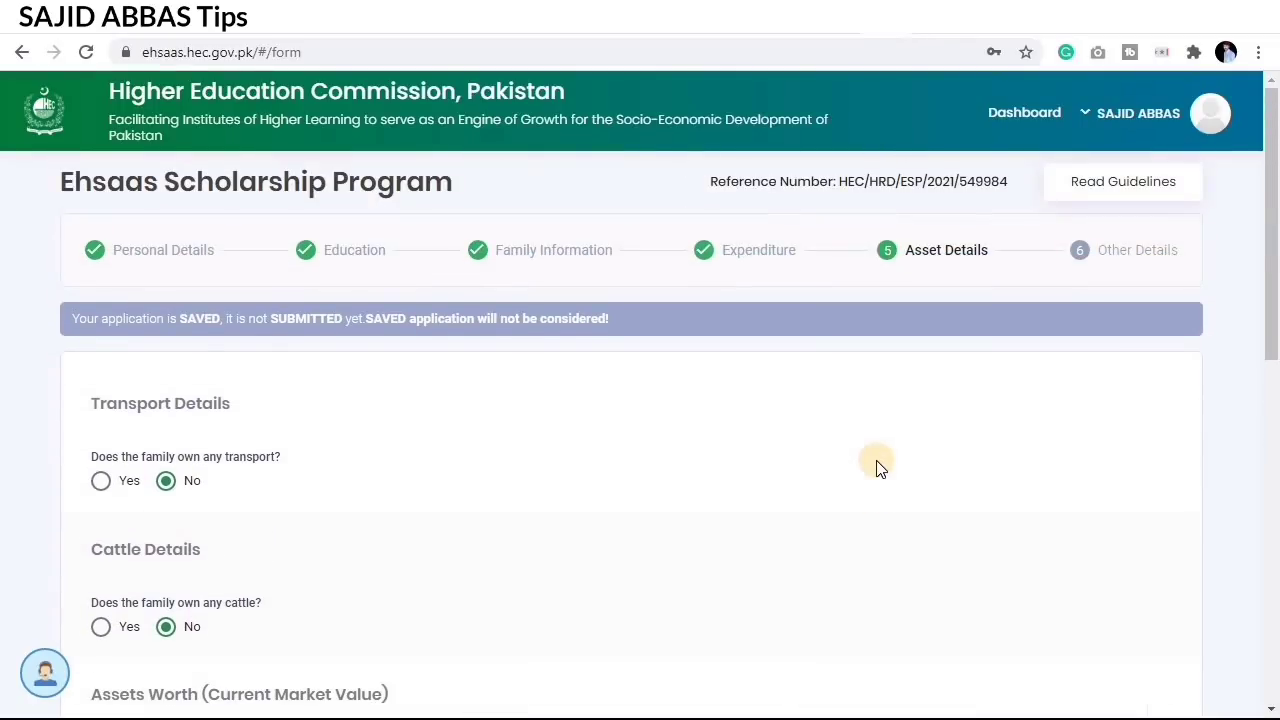
{"action": "scroll", "coordinate": [876, 474], "scroll_direction": "down", "scroll_amount": 1}
{"action": "scroll", "coordinate": [876, 476], "scroll_direction": "down", "scroll_amount": 1}
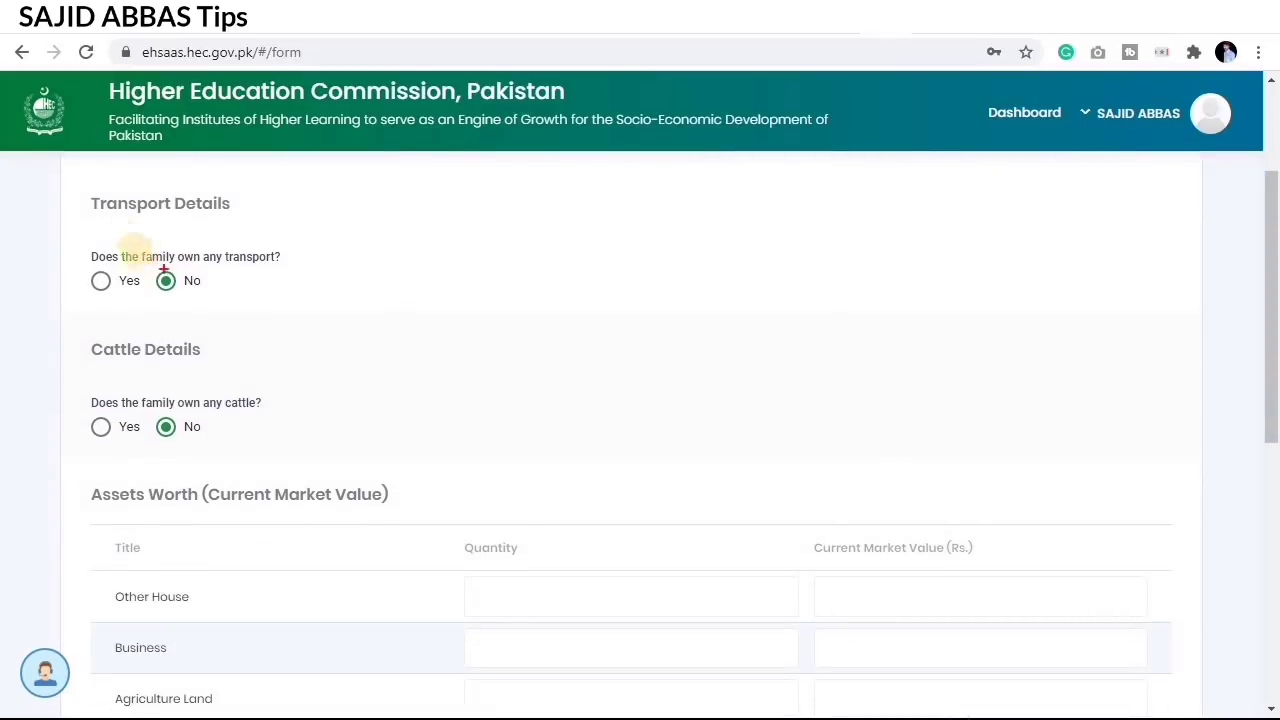
{"action": "left_click_drag", "start_coordinate": [78, 243], "coordinate": [312, 308]}
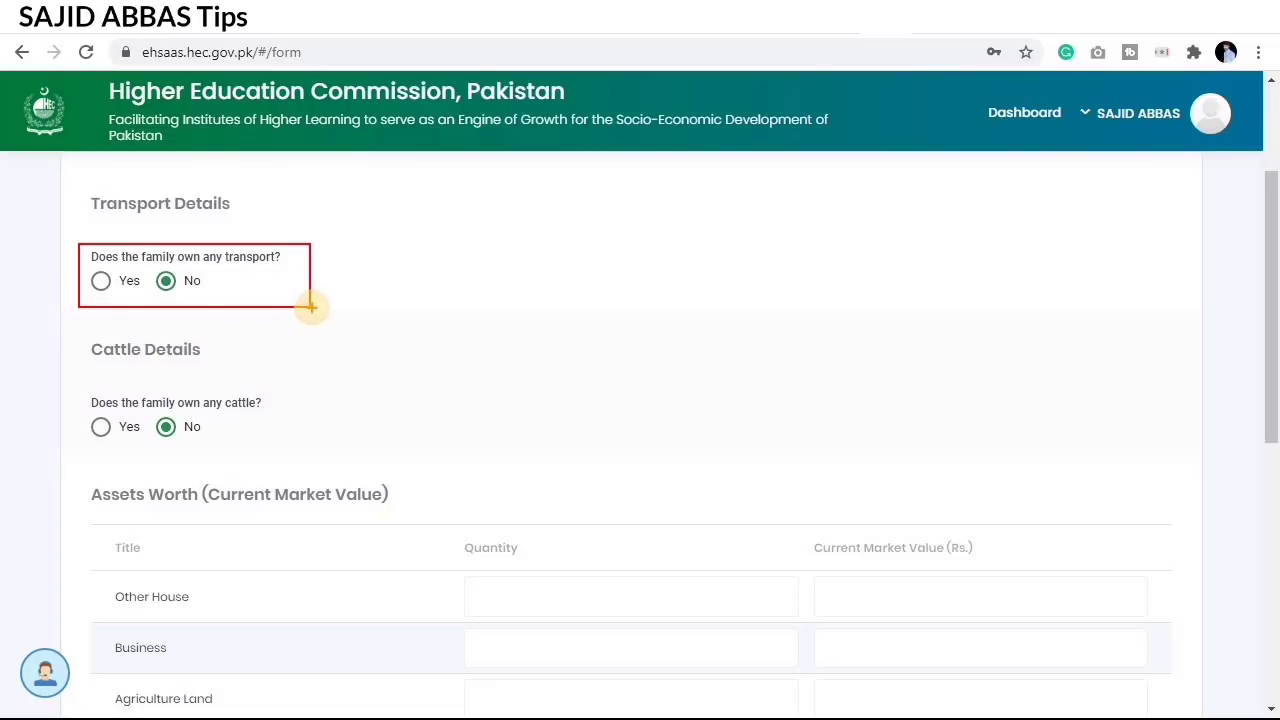
{"action": "scroll", "coordinate": [940, 470], "scroll_direction": "down", "scroll_amount": 1}
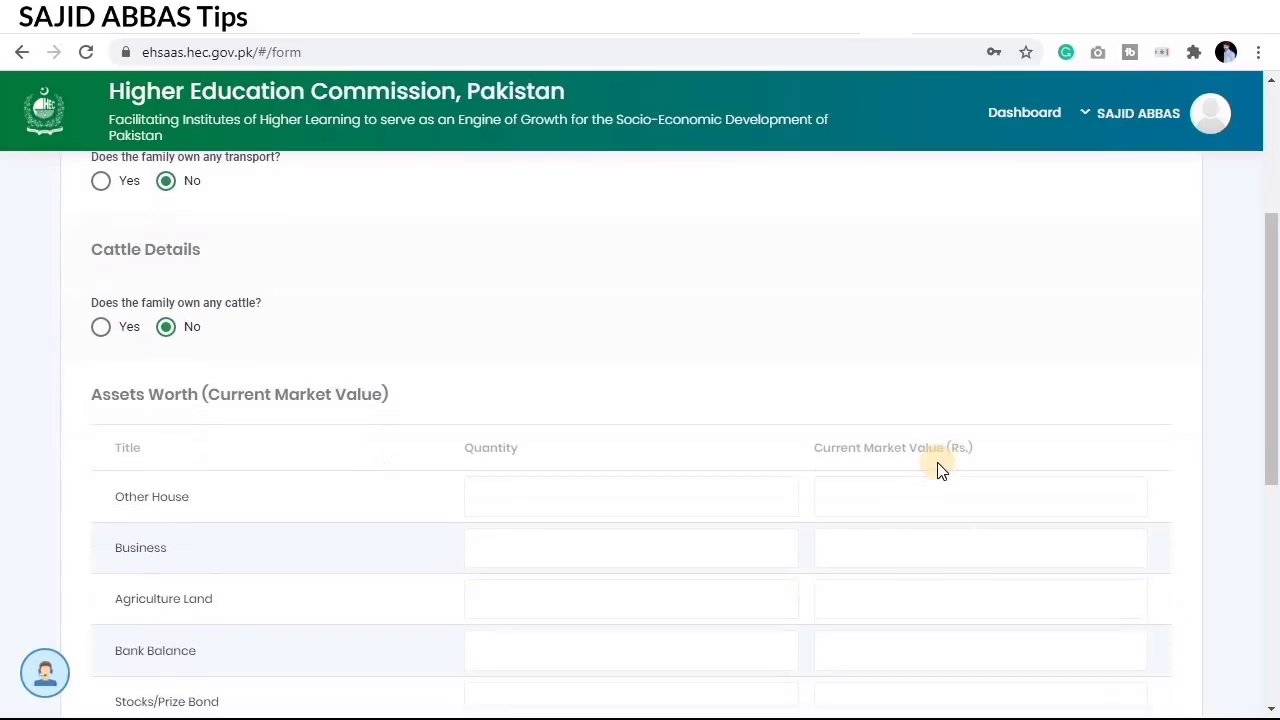
{"action": "scroll", "coordinate": [940, 470], "scroll_direction": "up", "scroll_amount": 1}
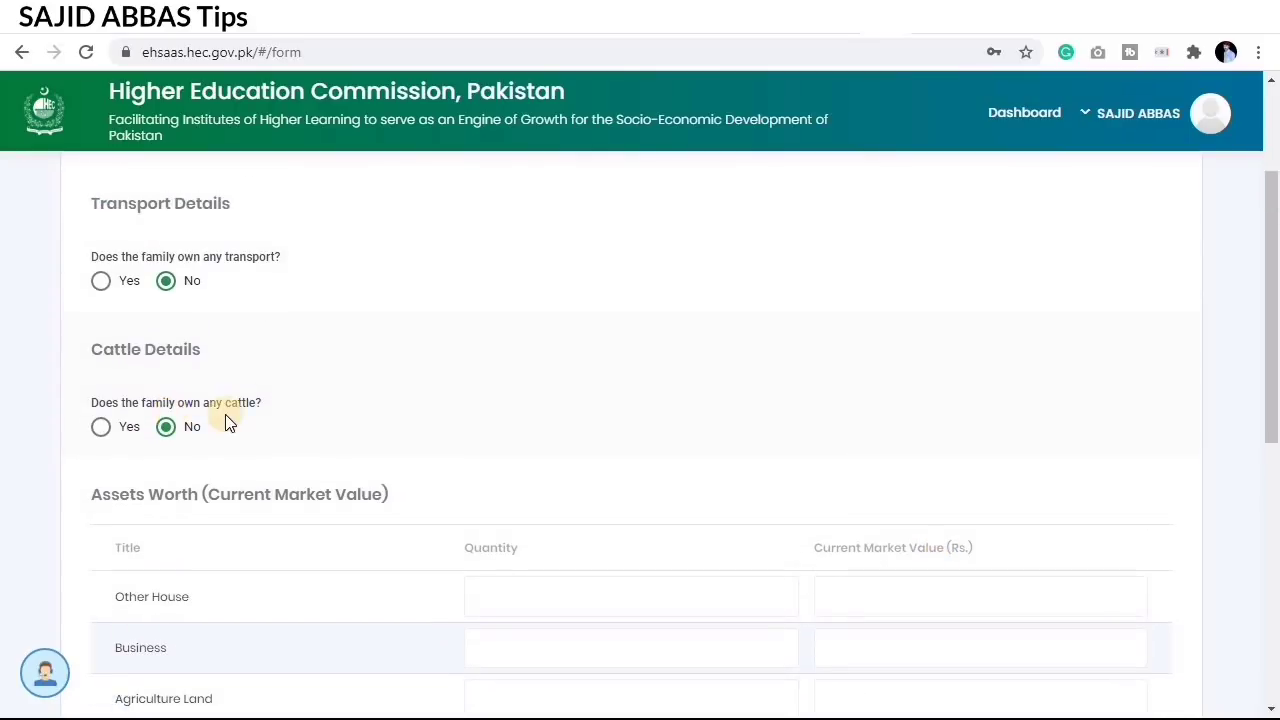
Step: Answer Yes to family-owned transport and add a Bike row
{"action": "left_click", "coordinate": [99, 283]}
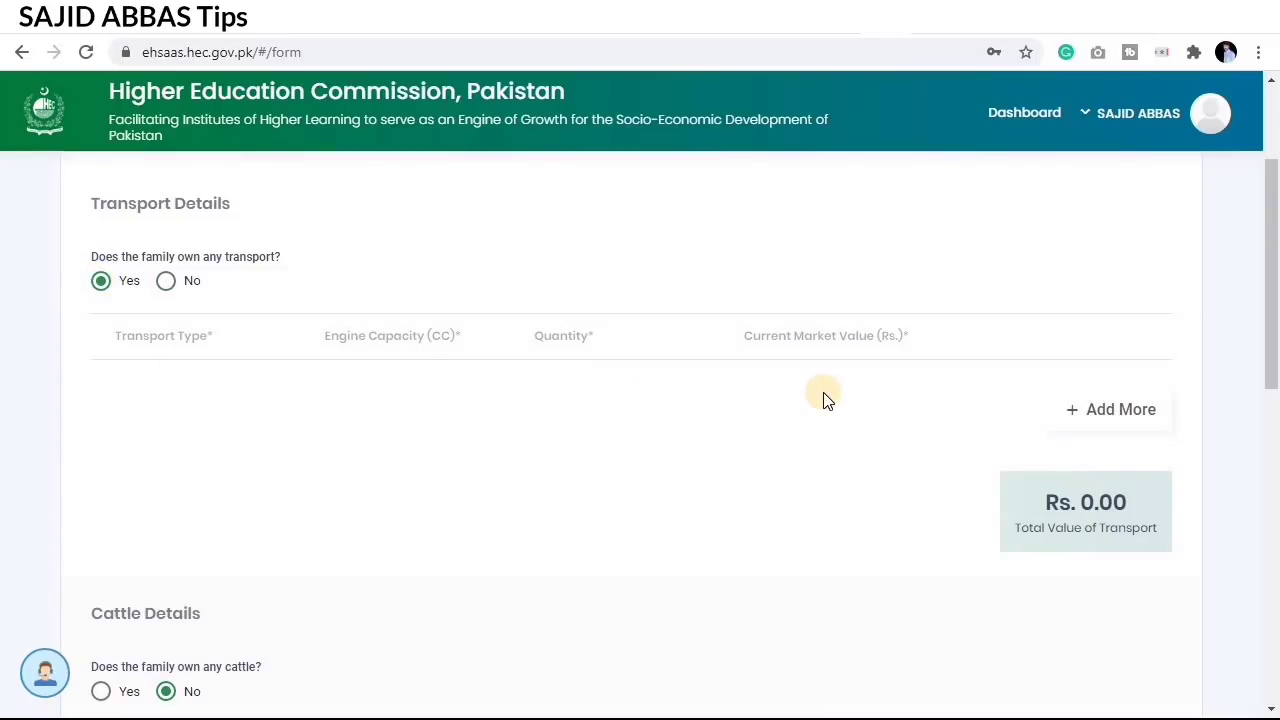
{"action": "left_click", "coordinate": [1150, 409]}
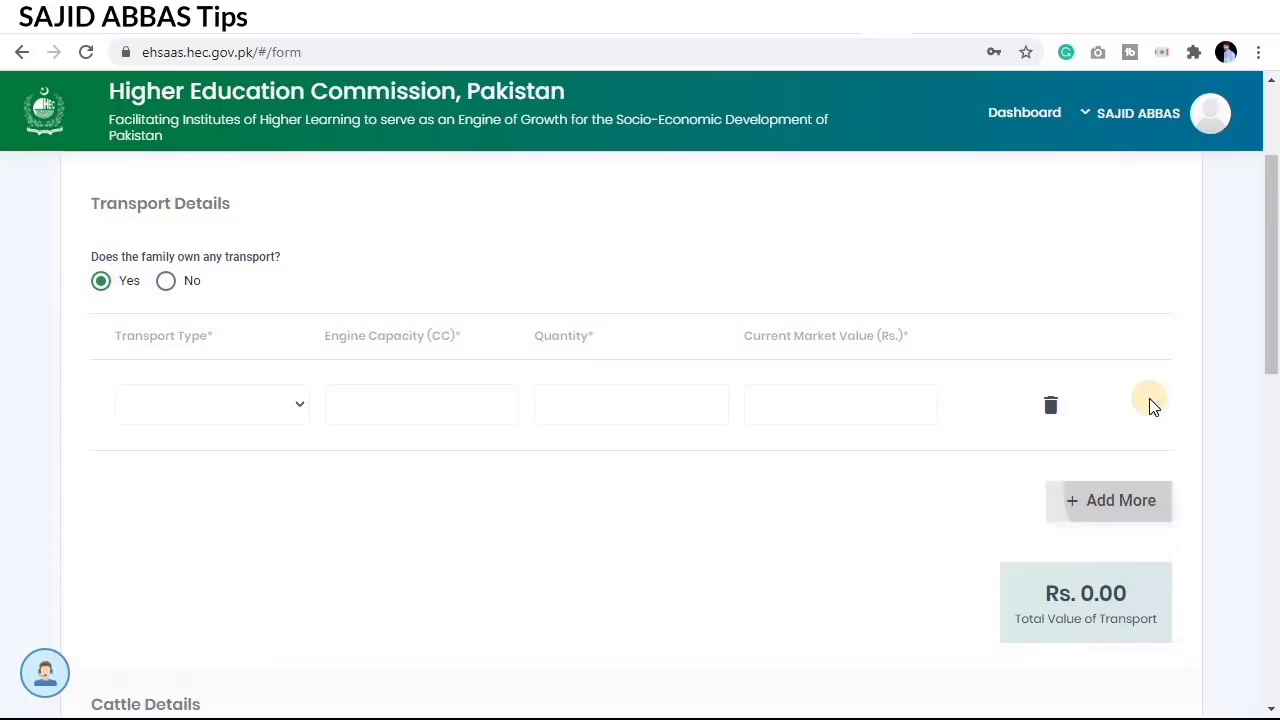
{"action": "left_click", "coordinate": [252, 410]}
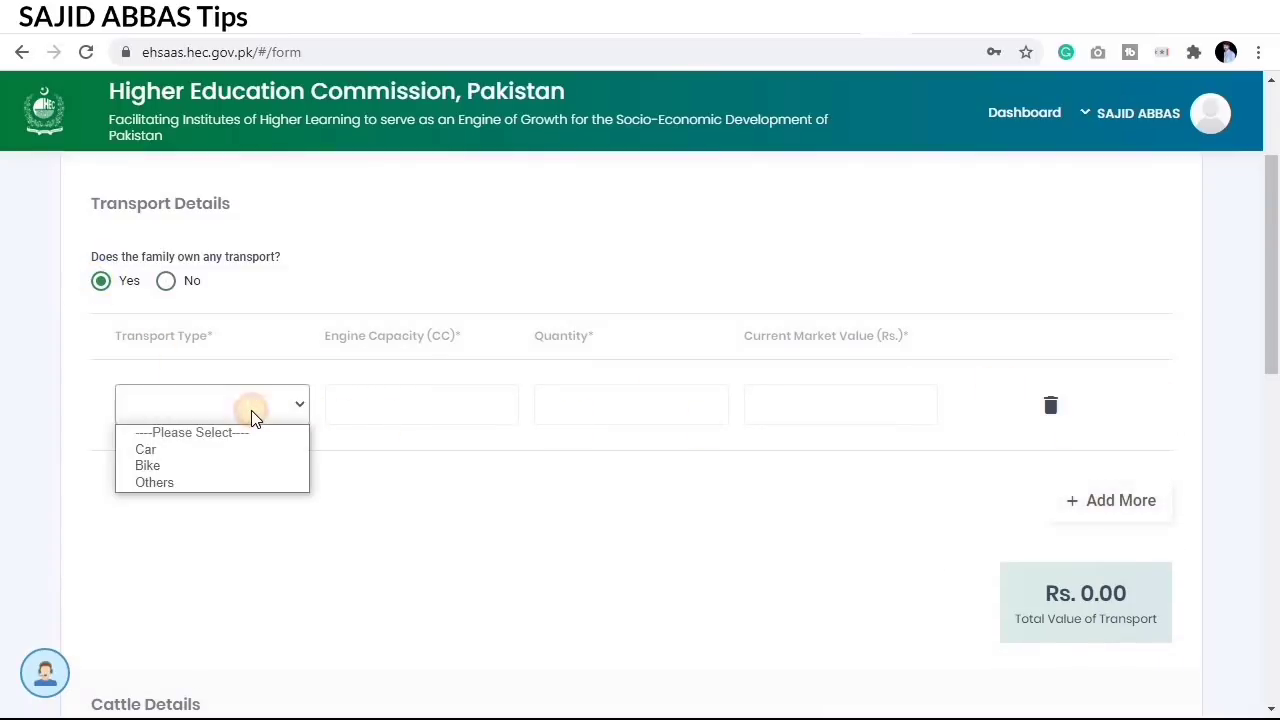
{"action": "left_click", "coordinate": [259, 465]}
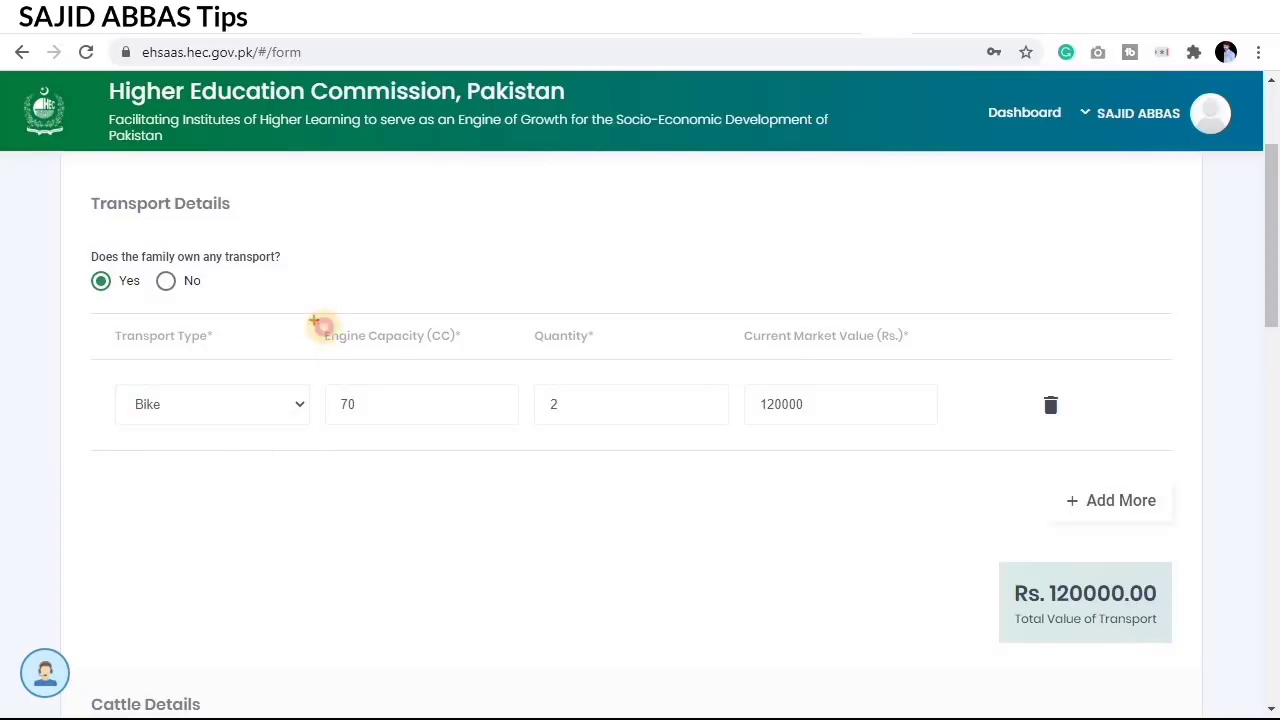
Step: Highlight the bike's 70 cc engine capacity, quantity and current market value
{"action": "left_click_drag", "start_coordinate": [314, 321], "coordinate": [524, 437]}
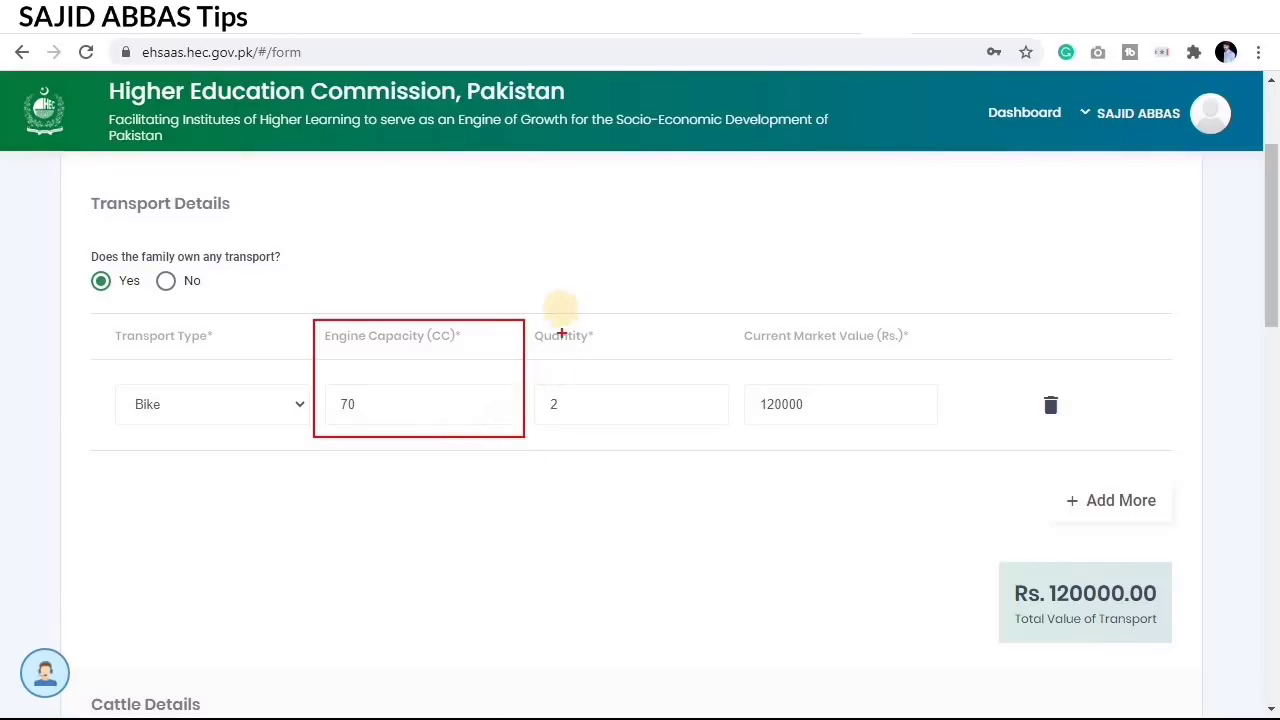
{"action": "mouse_move", "coordinate": [531, 314]}
{"action": "left_mouse_down"}
{"action": "mouse_move", "coordinate": [640, 443]}
{"action": "mouse_move", "coordinate": [669, 449]}
{"action": "left_mouse_up"}
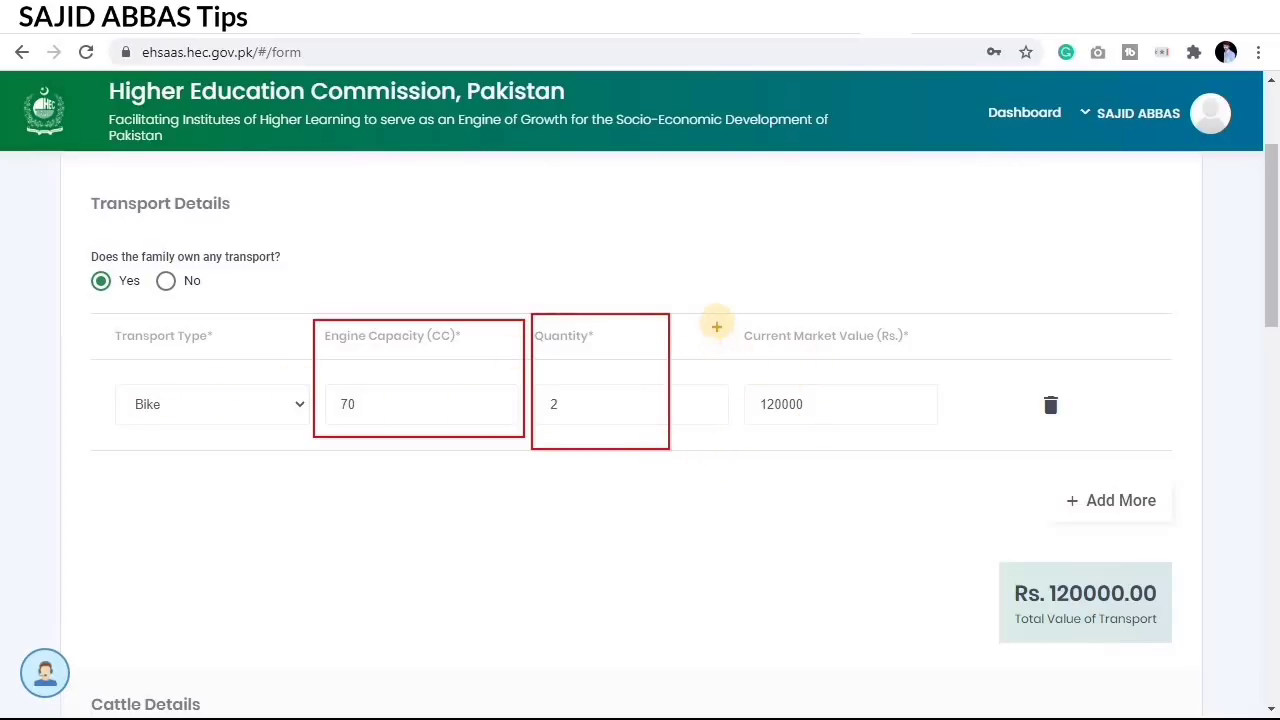
{"action": "mouse_move", "coordinate": [717, 321]}
{"action": "left_mouse_down"}
{"action": "mouse_move", "coordinate": [860, 371]}
{"action": "mouse_move", "coordinate": [925, 408]}
{"action": "mouse_move", "coordinate": [960, 452]}
{"action": "left_mouse_up"}
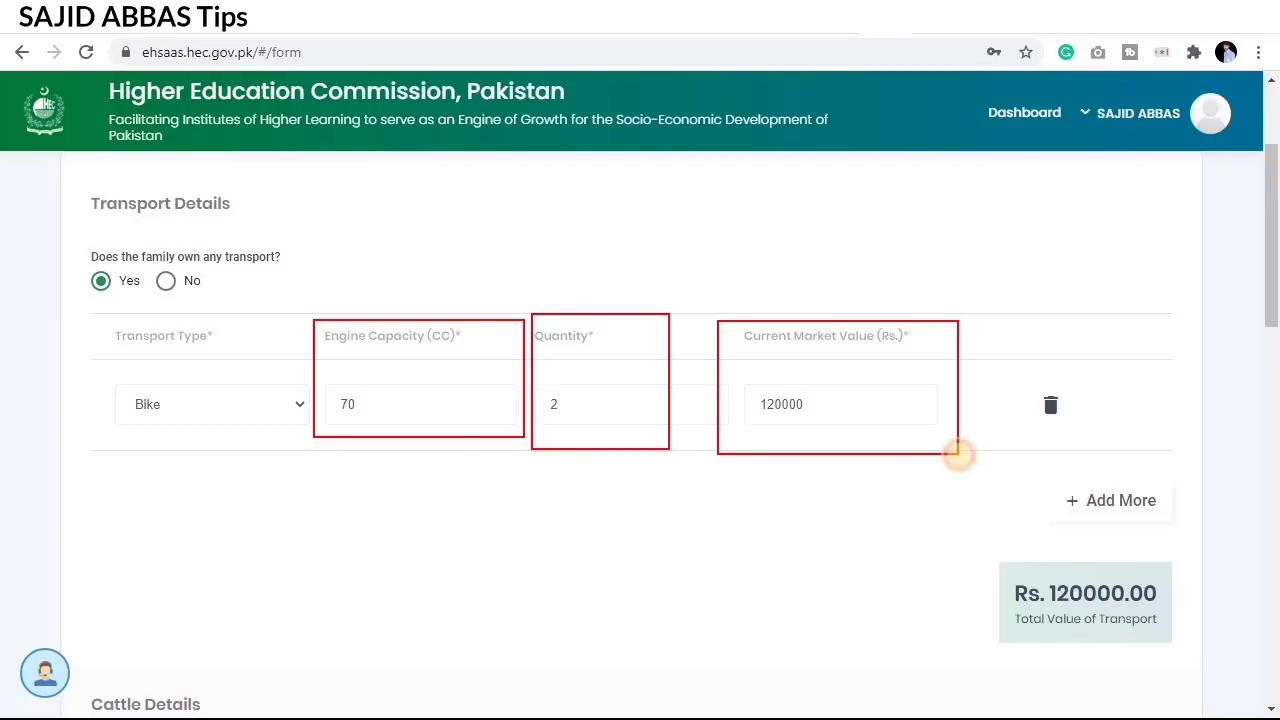
{"action": "key", "text": "Escape"}
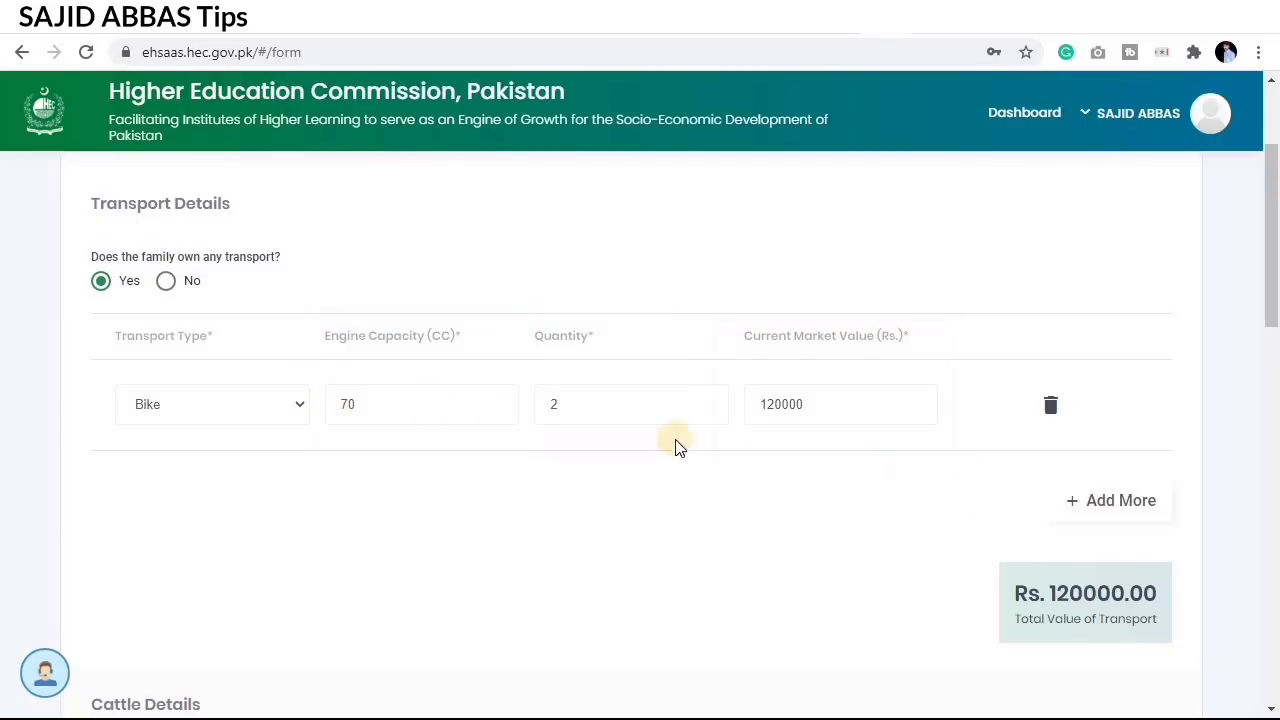
Step: Add a second transport row, then delete it while still empty
{"action": "left_click", "coordinate": [1119, 502]}
{"action": "left_click", "coordinate": [268, 496]}
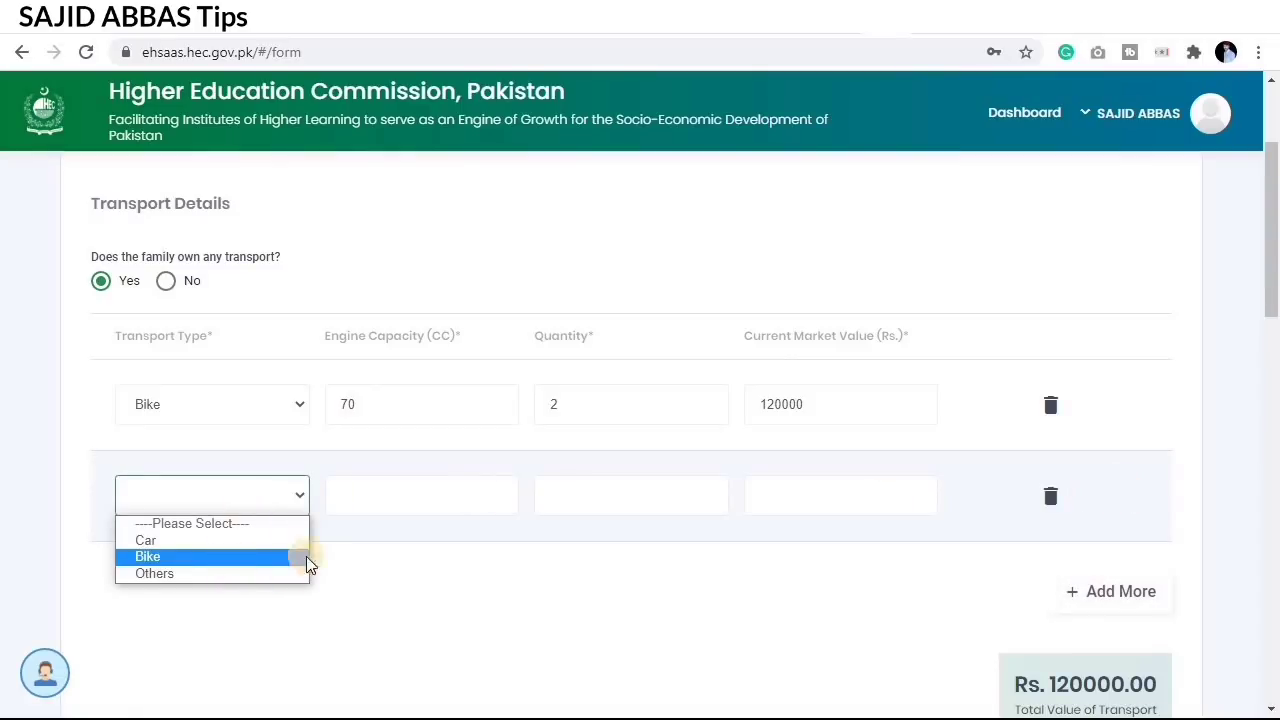
{"action": "left_click", "coordinate": [297, 498]}
{"action": "left_click", "coordinate": [1048, 497]}
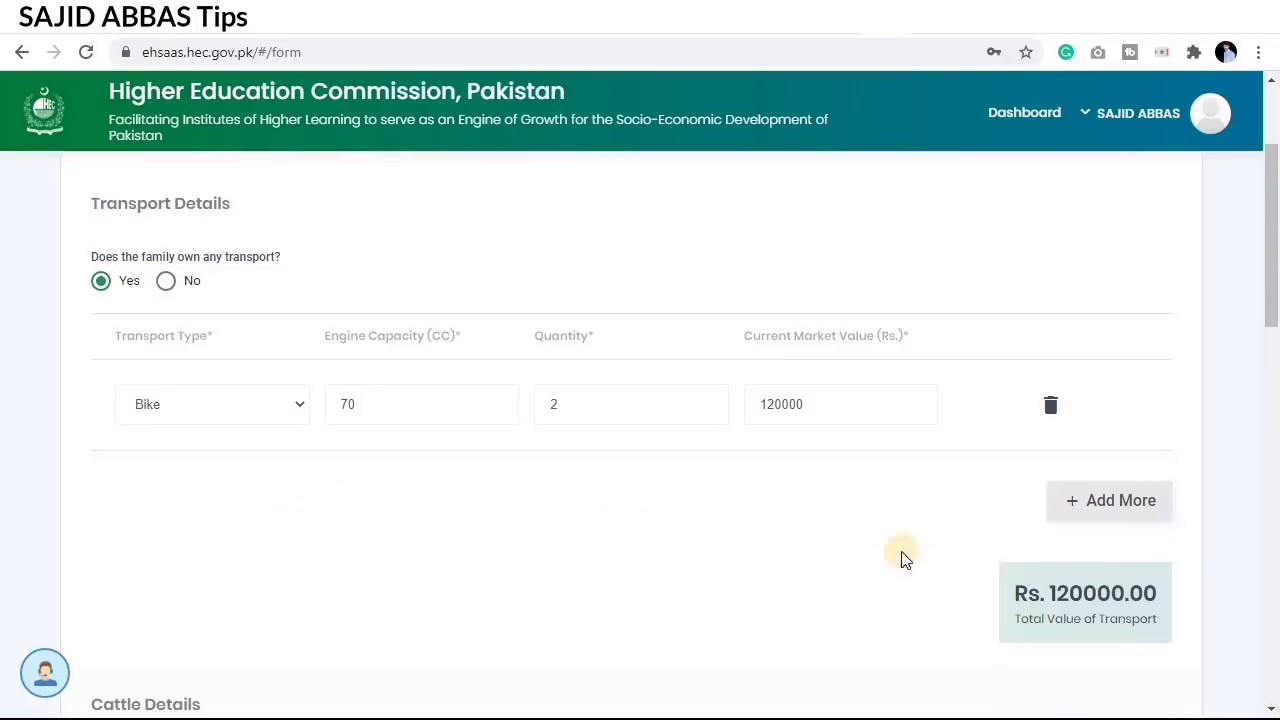
{"action": "scroll", "coordinate": [843, 566], "scroll_direction": "down", "scroll_amount": 4}
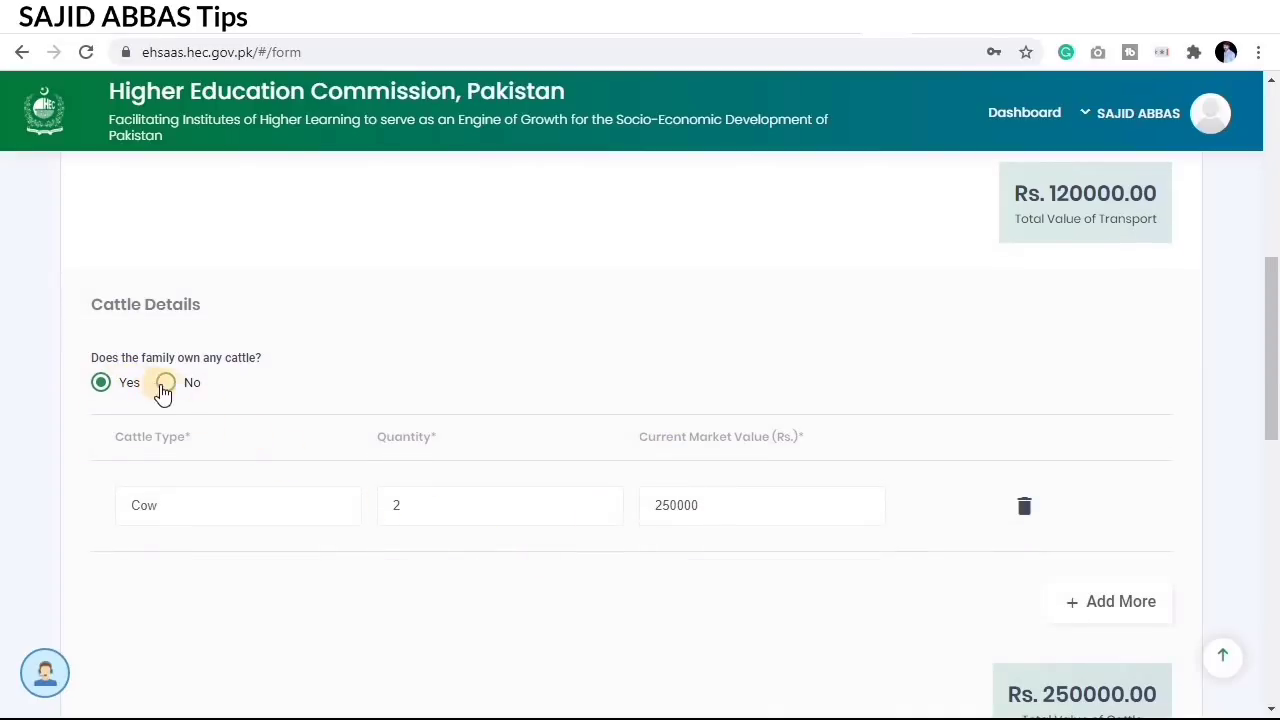
Step: Set cattle ownership to Yes and add a Cow row with quantity 2
{"action": "left_click", "coordinate": [161, 390]}
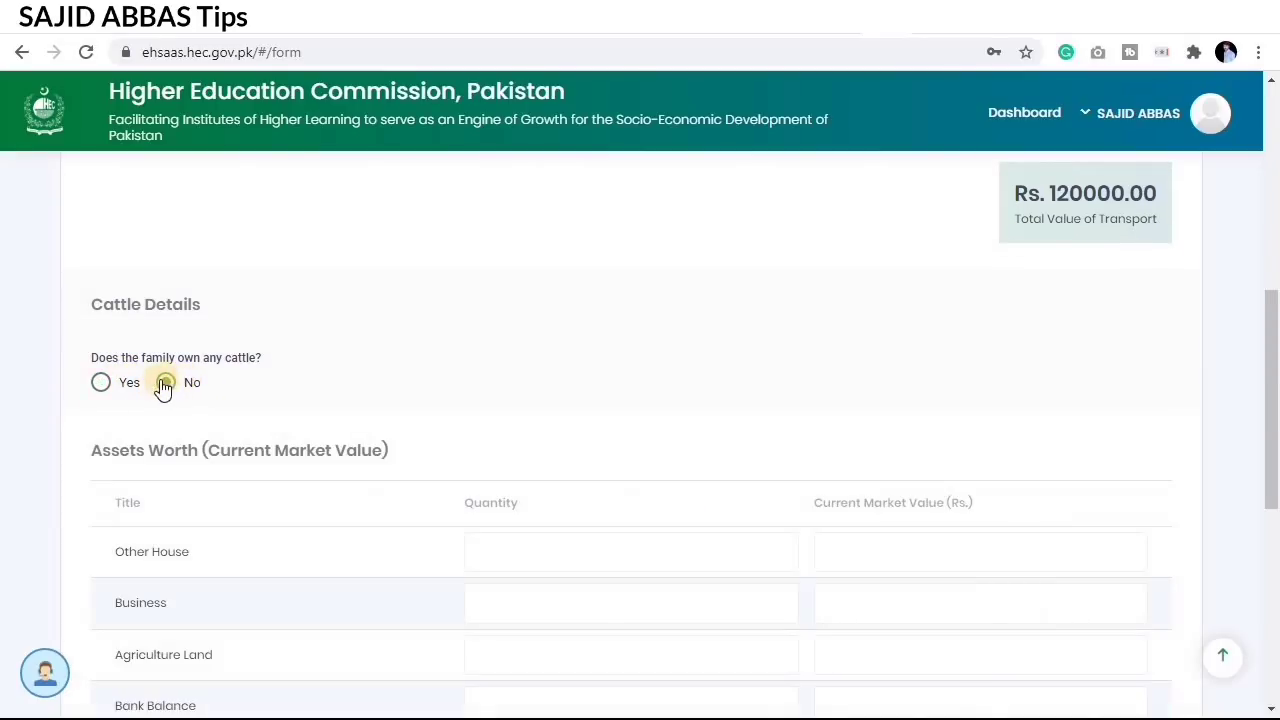
{"action": "left_click", "coordinate": [101, 384]}
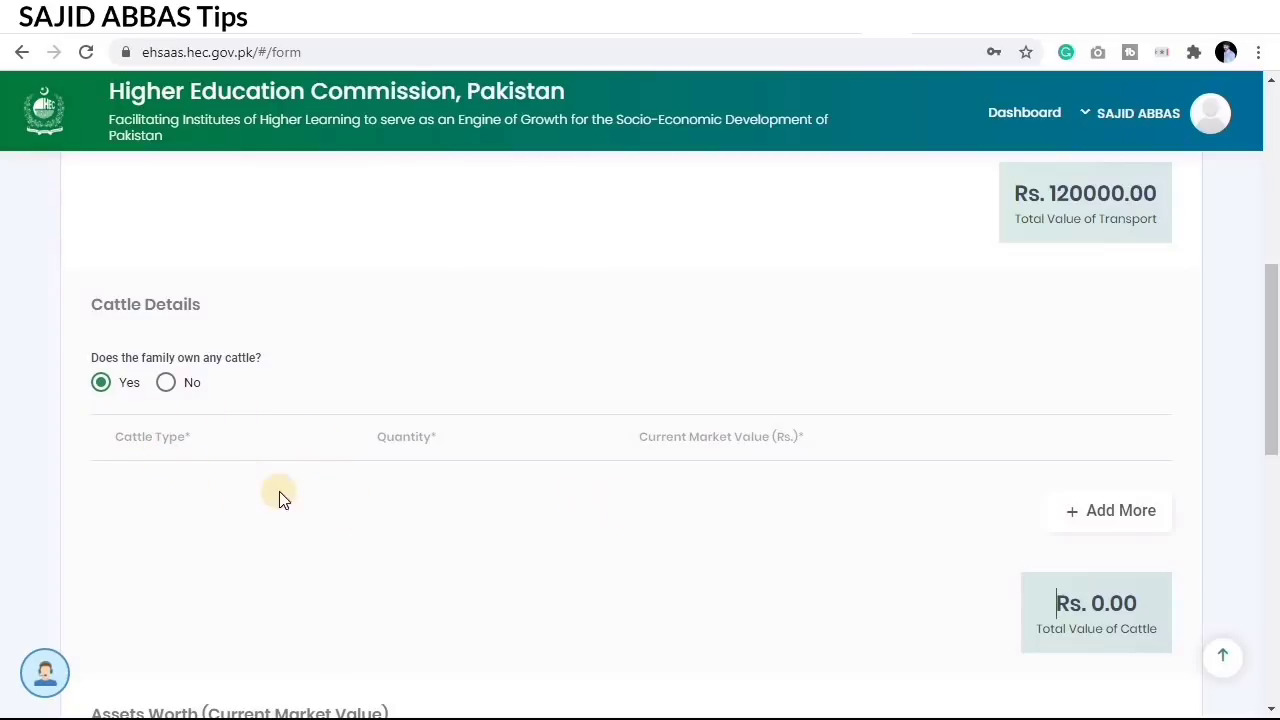
{"action": "left_click", "coordinate": [1108, 518]}
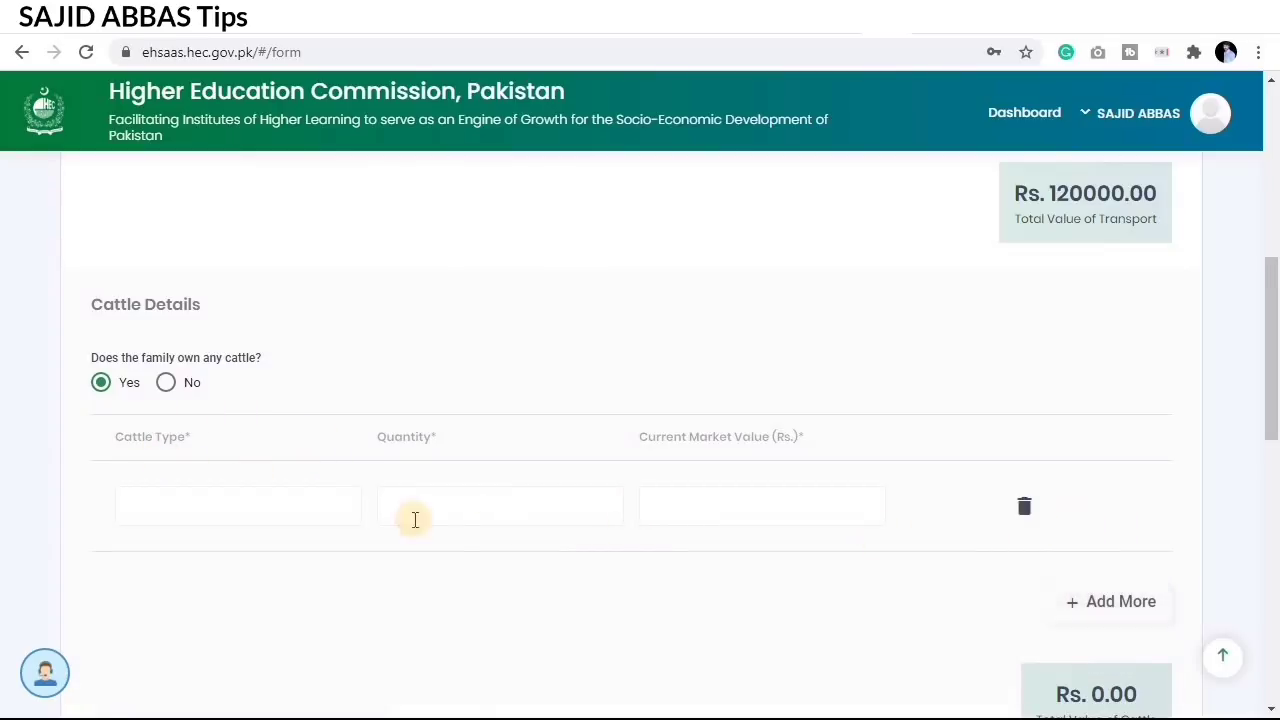
{"action": "left_click", "coordinate": [213, 499]}
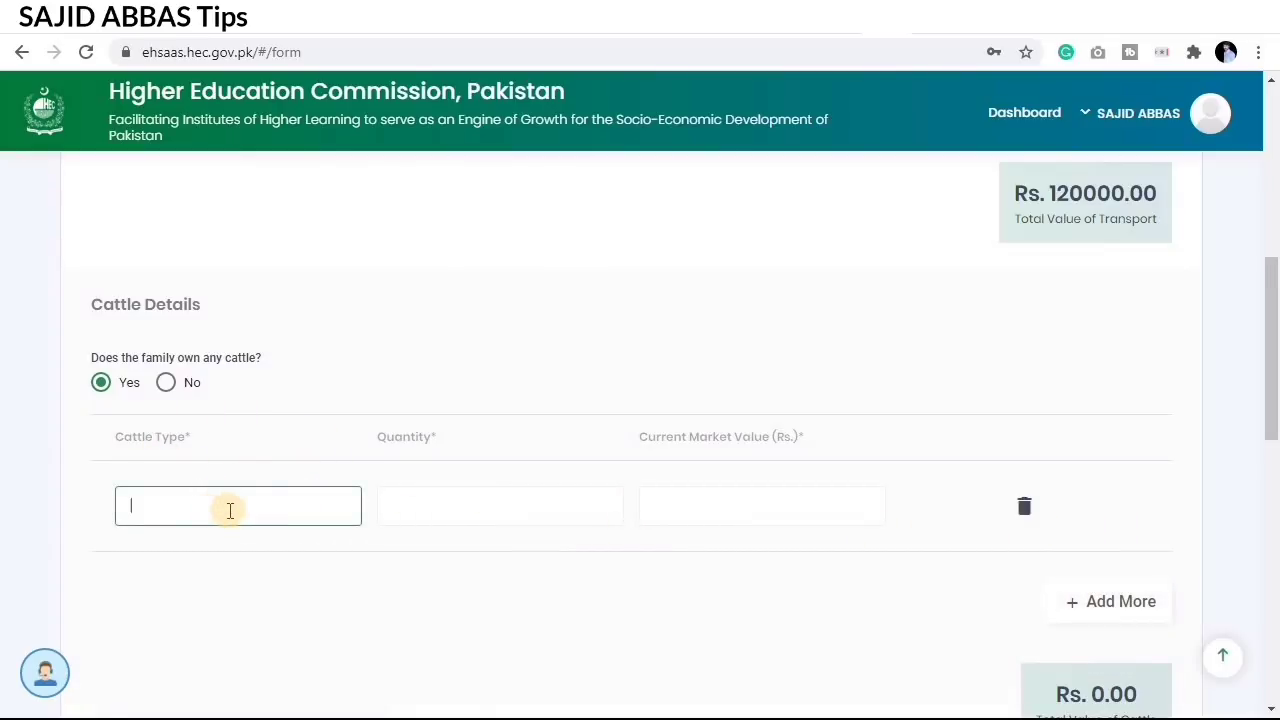
{"action": "type", "text": "Cow"}
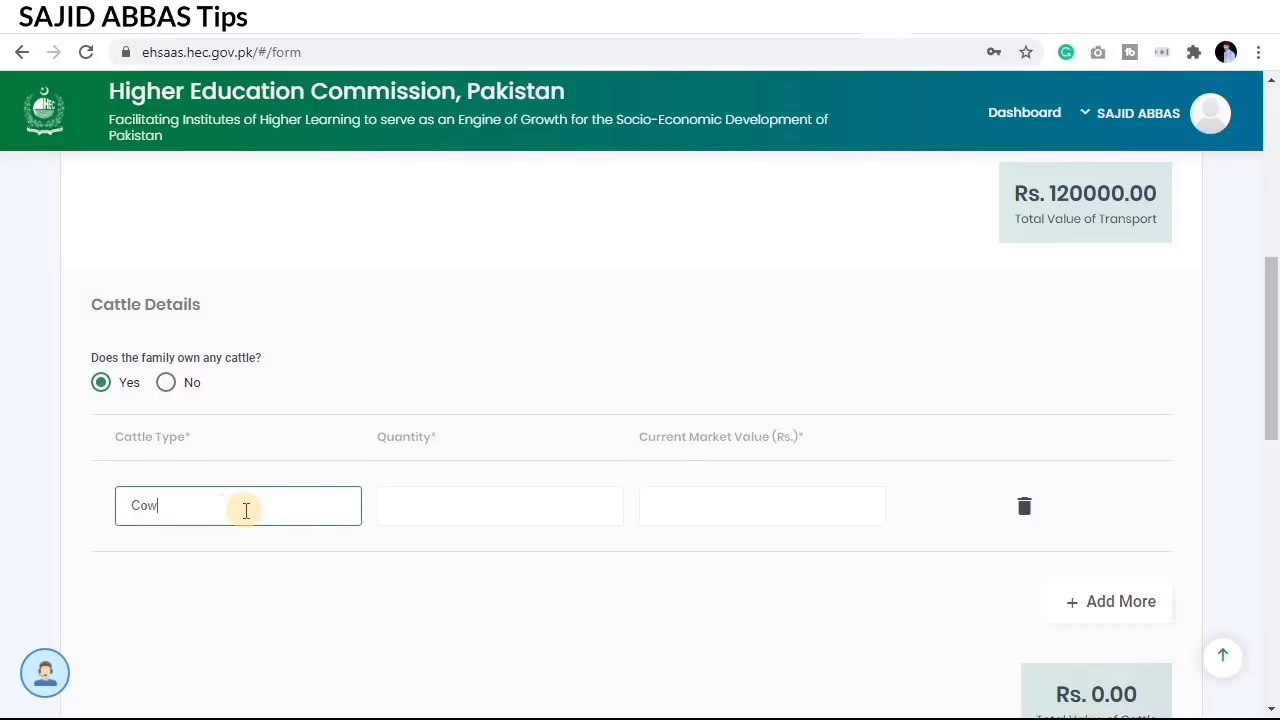
{"action": "left_click", "coordinate": [452, 499]}
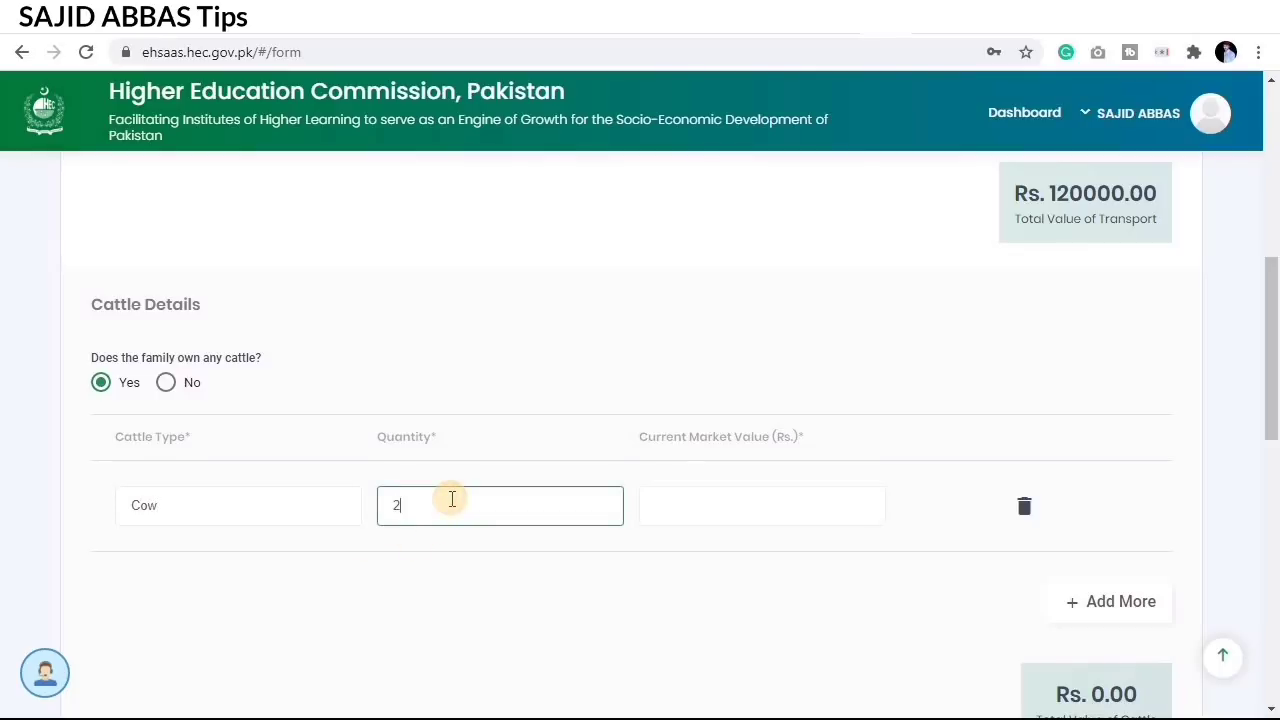
{"action": "left_click", "coordinate": [366, 569]}
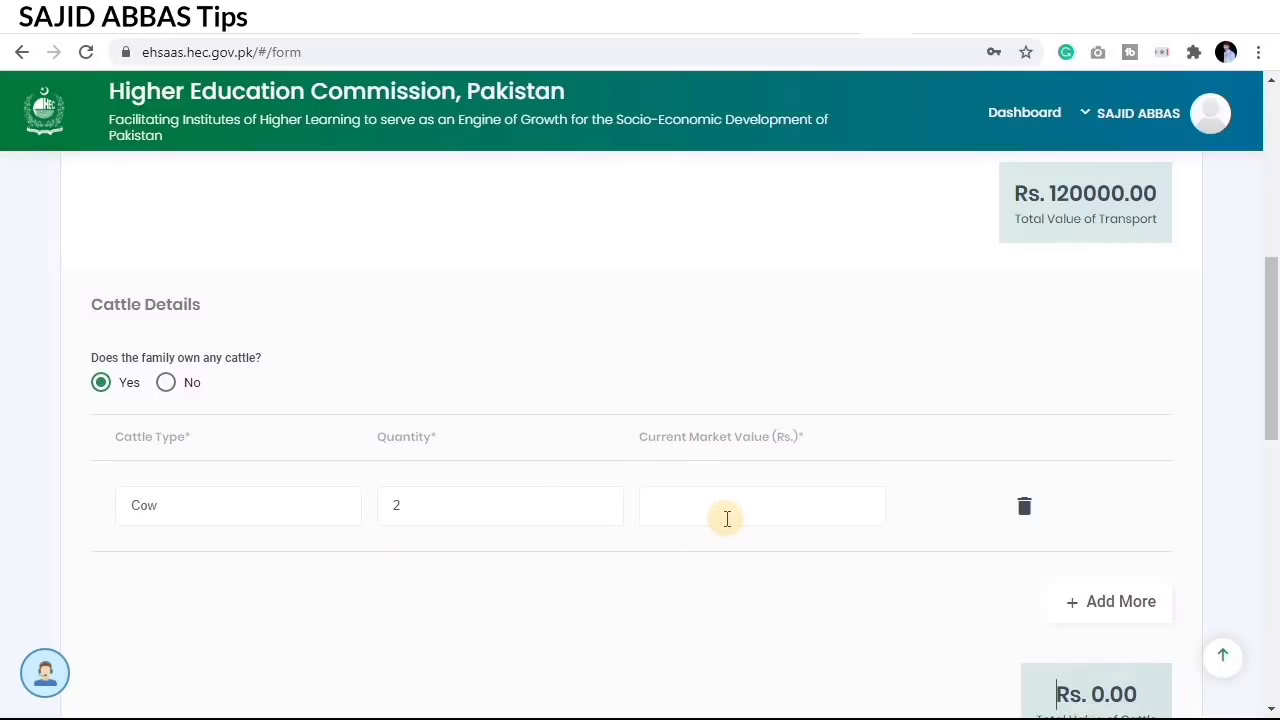
Step: Enter the cows' market value of 250000 so the cattle total shows Rs. 250000.00
{"action": "left_click", "coordinate": [727, 518]}
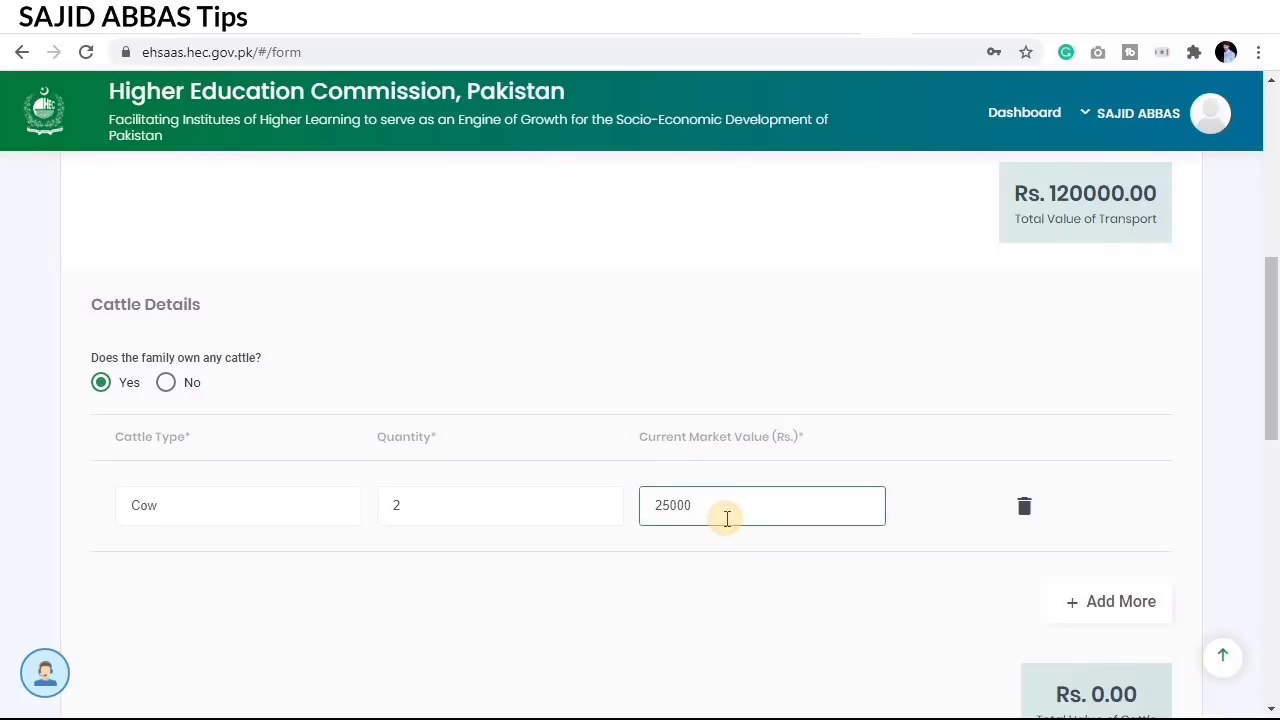
{"action": "type", "text": "250000"}
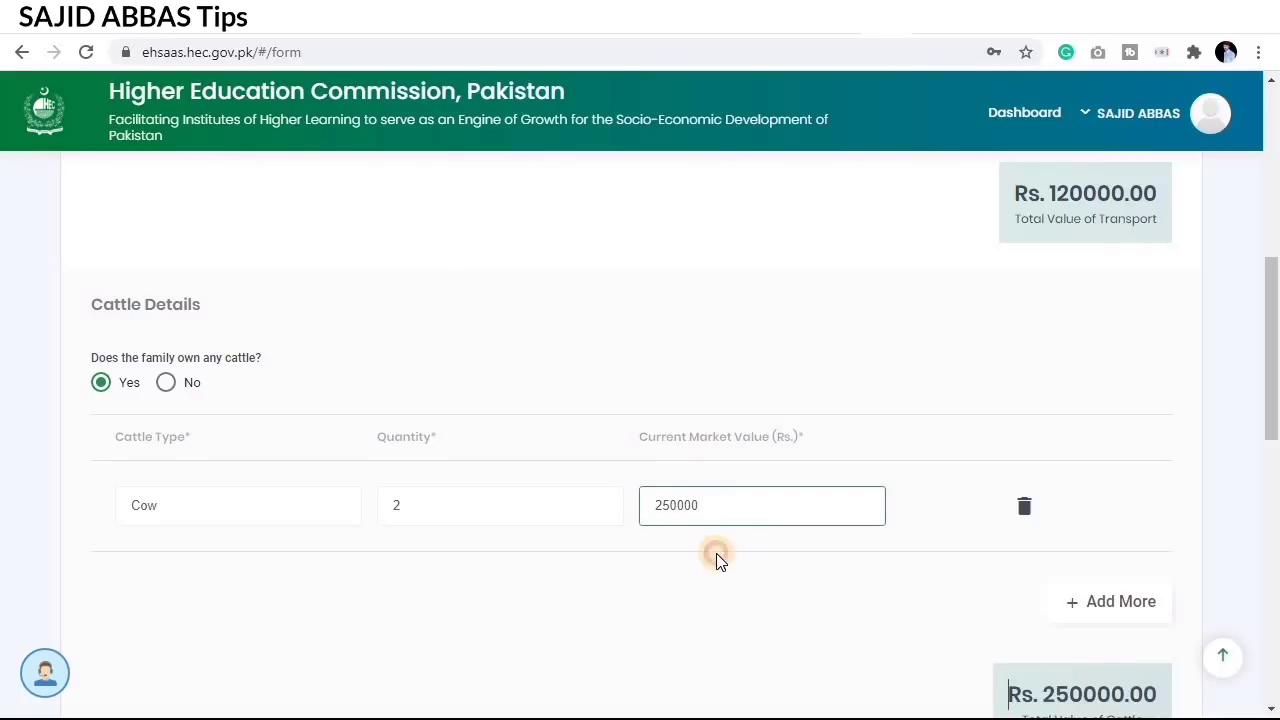
{"action": "left_click", "coordinate": [746, 559]}
{"action": "scroll", "coordinate": [798, 528], "scroll_direction": "down", "scroll_amount": 2}
{"action": "scroll", "coordinate": [798, 528], "scroll_direction": "down", "scroll_amount": 1}
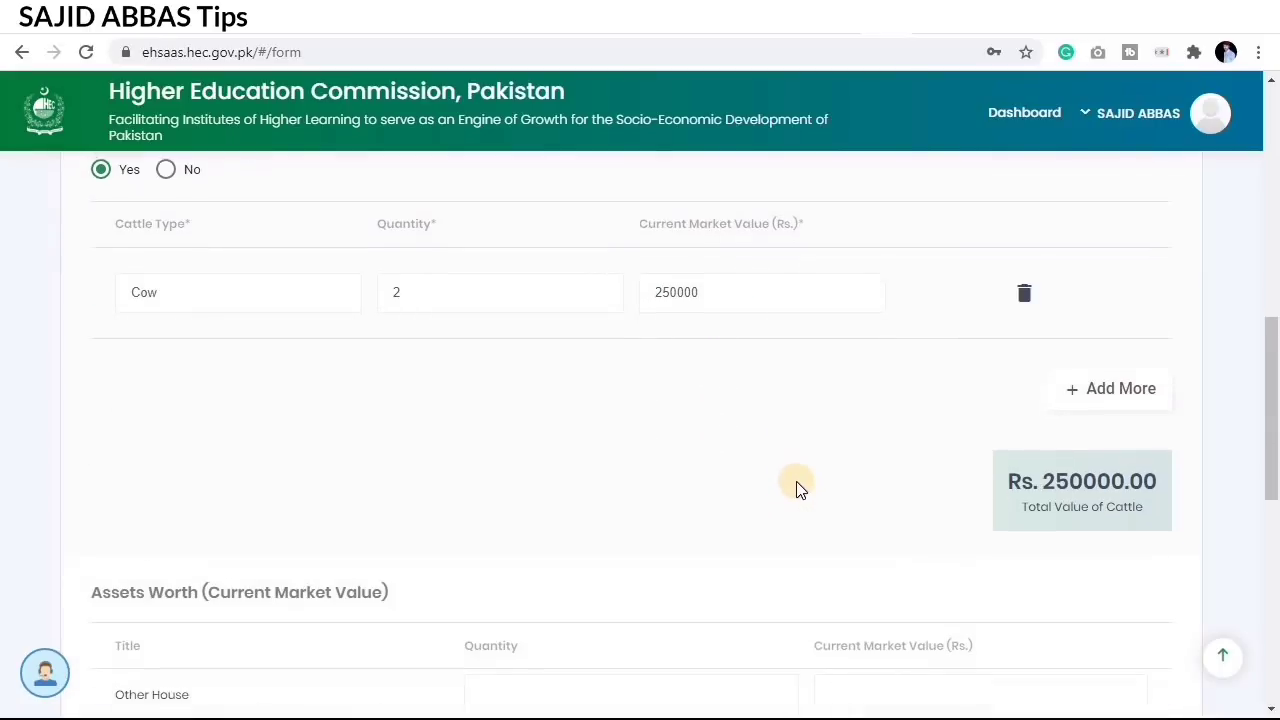
{"action": "scroll", "coordinate": [703, 343], "scroll_direction": "up", "scroll_amount": 1}
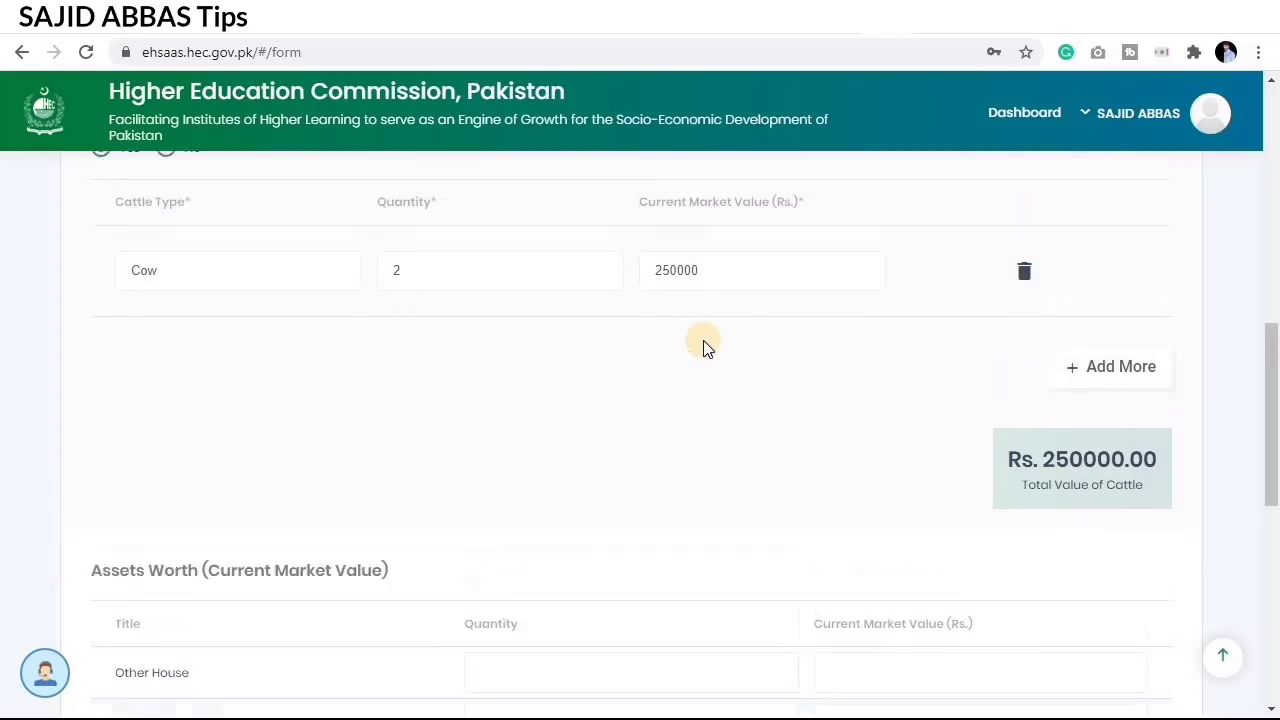
{"action": "scroll", "coordinate": [680, 410], "scroll_direction": "down", "scroll_amount": 1}
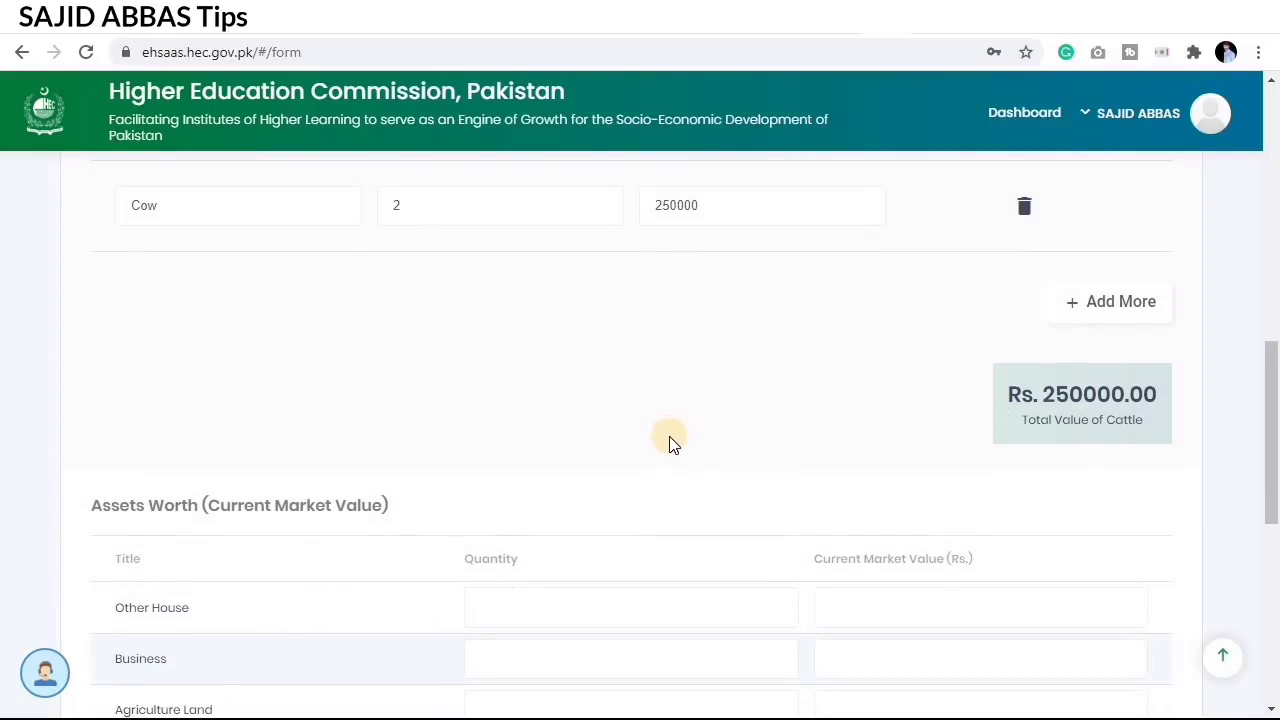
{"action": "scroll", "coordinate": [669, 436], "scroll_direction": "down", "scroll_amount": 3}
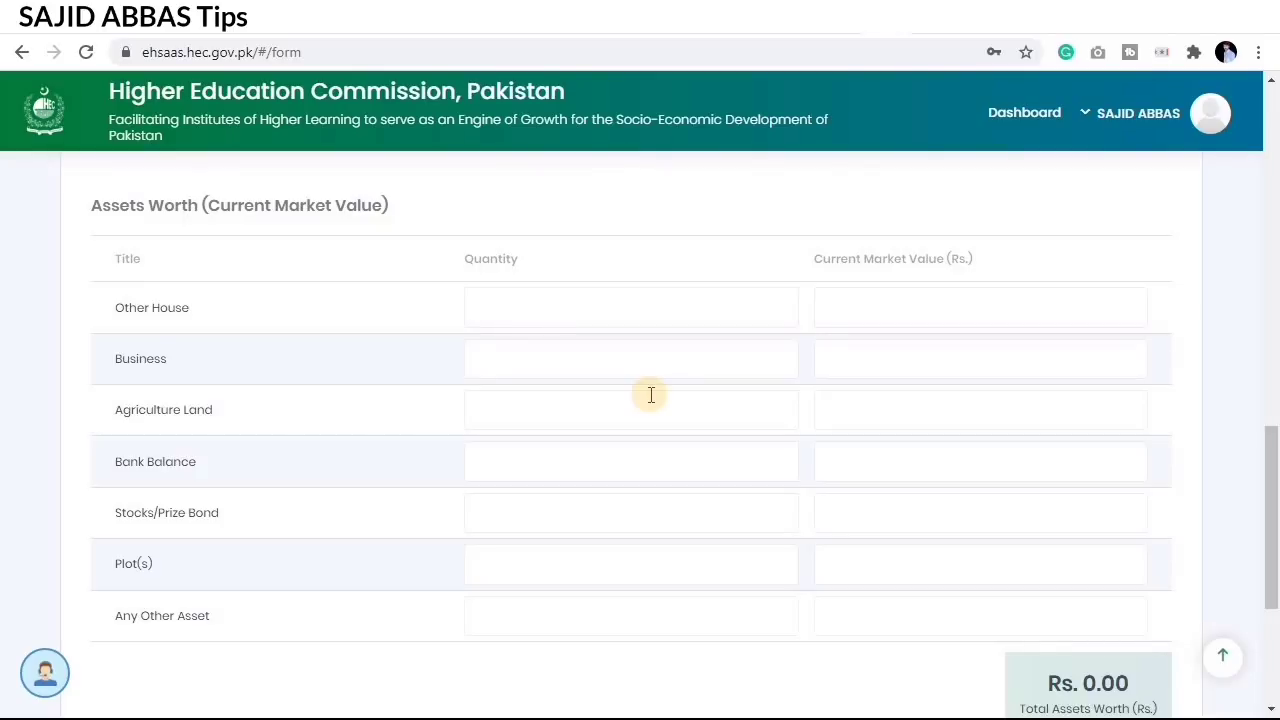
{"action": "scroll", "coordinate": [645, 445], "scroll_direction": "down", "scroll_amount": 1}
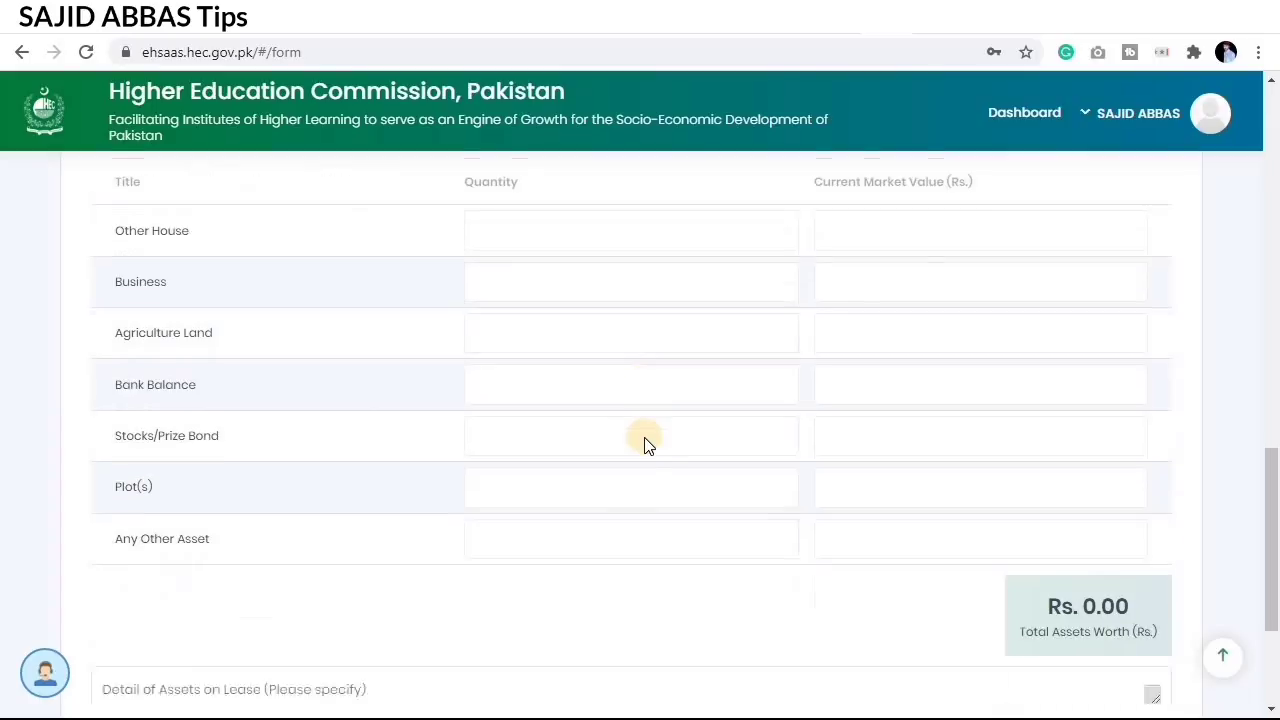
{"action": "scroll", "coordinate": [645, 445], "scroll_direction": "up", "scroll_amount": 1}
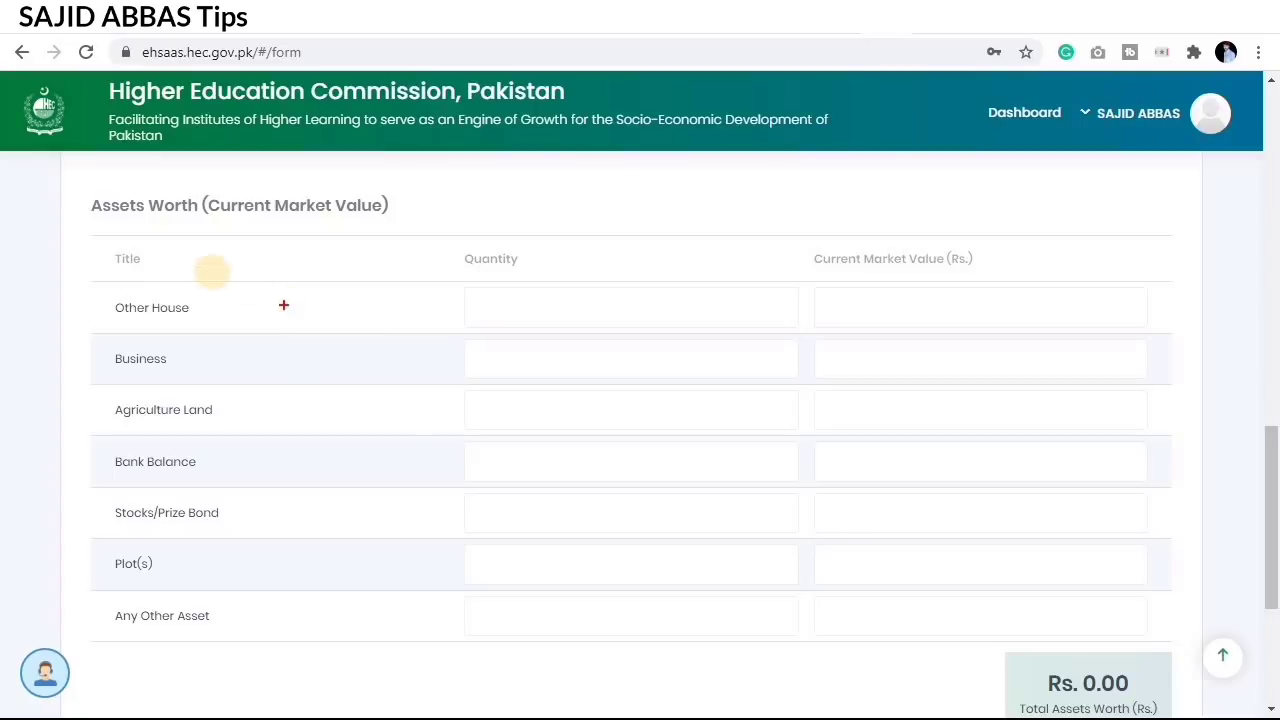
{"action": "left_click_drag", "start_coordinate": [51, 195], "coordinate": [137, 218]}
{"action": "mouse_move", "coordinate": [617, 379]}
{"action": "left_mouse_down"}
{"action": "mouse_move", "coordinate": [1020, 577]}
{"action": "mouse_move", "coordinate": [1240, 646]}
{"action": "left_mouse_up"}
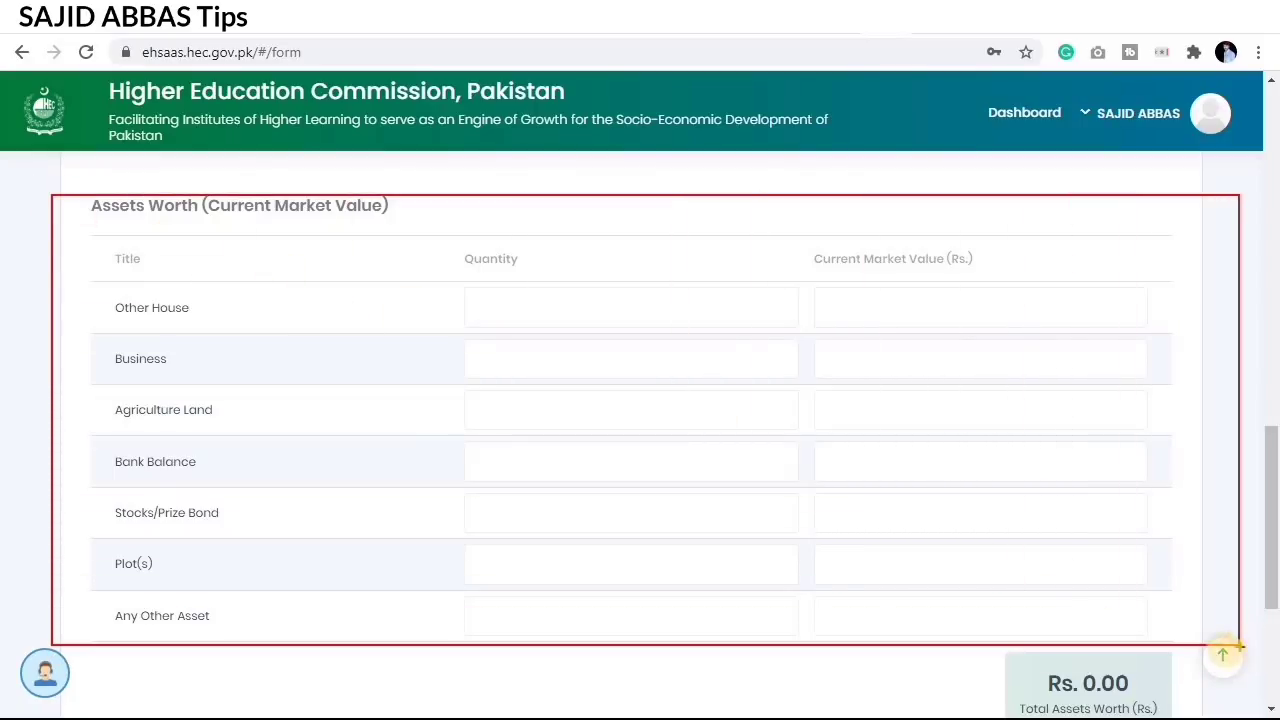
{"action": "key", "text": "Escape"}
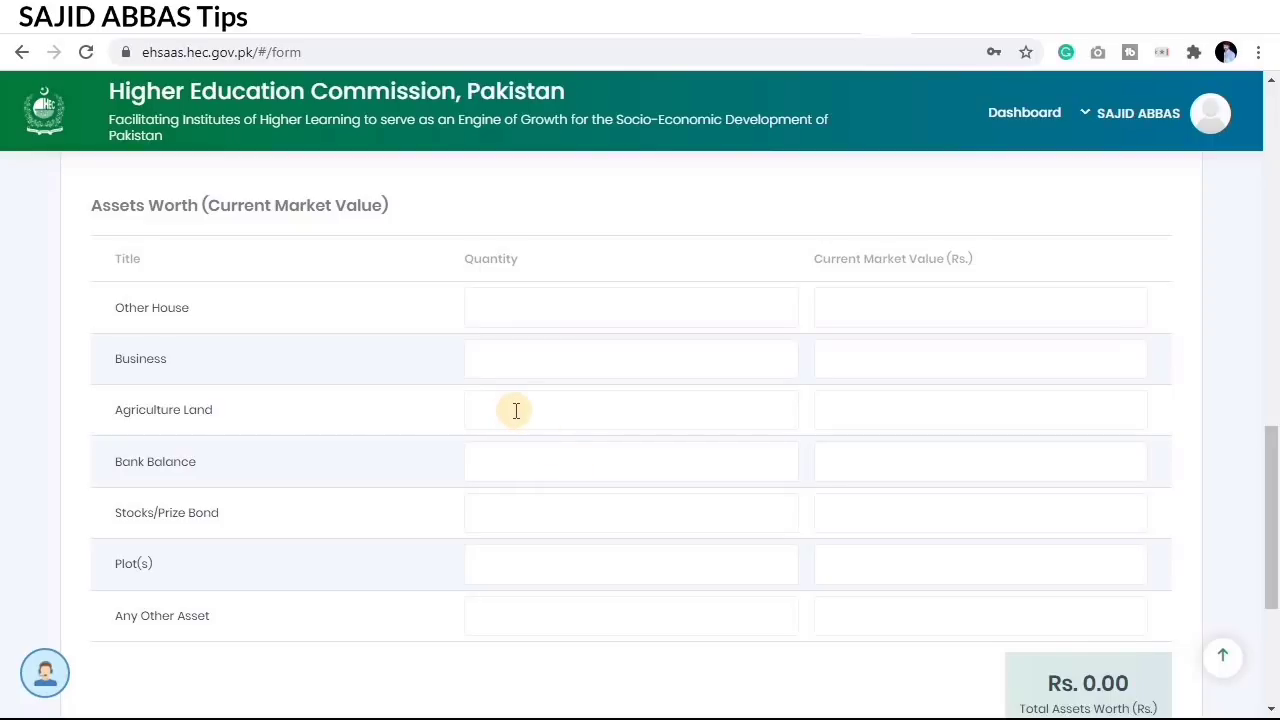
{"action": "left_click_drag", "start_coordinate": [80, 390], "coordinate": [1212, 427]}
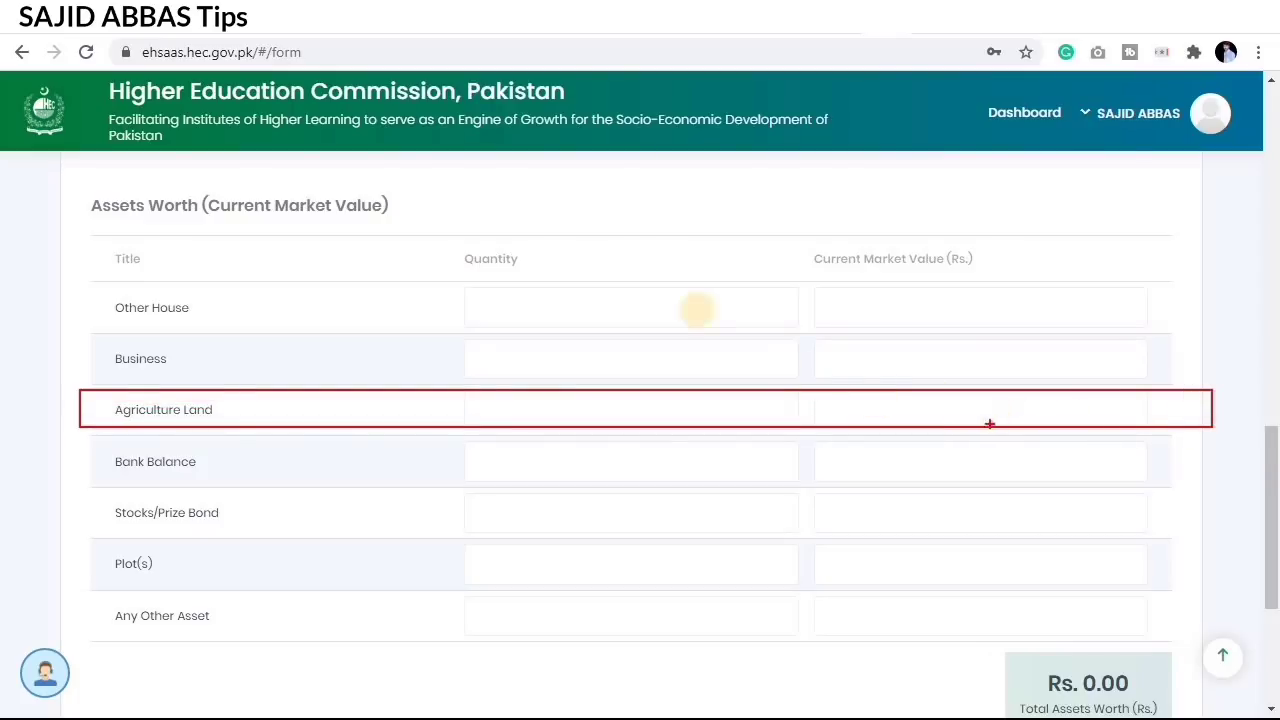
{"action": "mouse_move", "coordinate": [463, 236]}
{"action": "left_mouse_down"}
{"action": "mouse_move", "coordinate": [729, 400]}
{"action": "mouse_move", "coordinate": [770, 398]}
{"action": "left_mouse_up"}
{"action": "mouse_move", "coordinate": [867, 224]}
{"action": "left_mouse_down"}
{"action": "mouse_move", "coordinate": [980, 334]}
{"action": "mouse_move", "coordinate": [1060, 448]}
{"action": "left_mouse_up"}
Step: Leave Detail of Assets on Lease empty and continue to Other Details
{"action": "scroll", "coordinate": [540, 480], "scroll_direction": "down", "scroll_amount": 3}
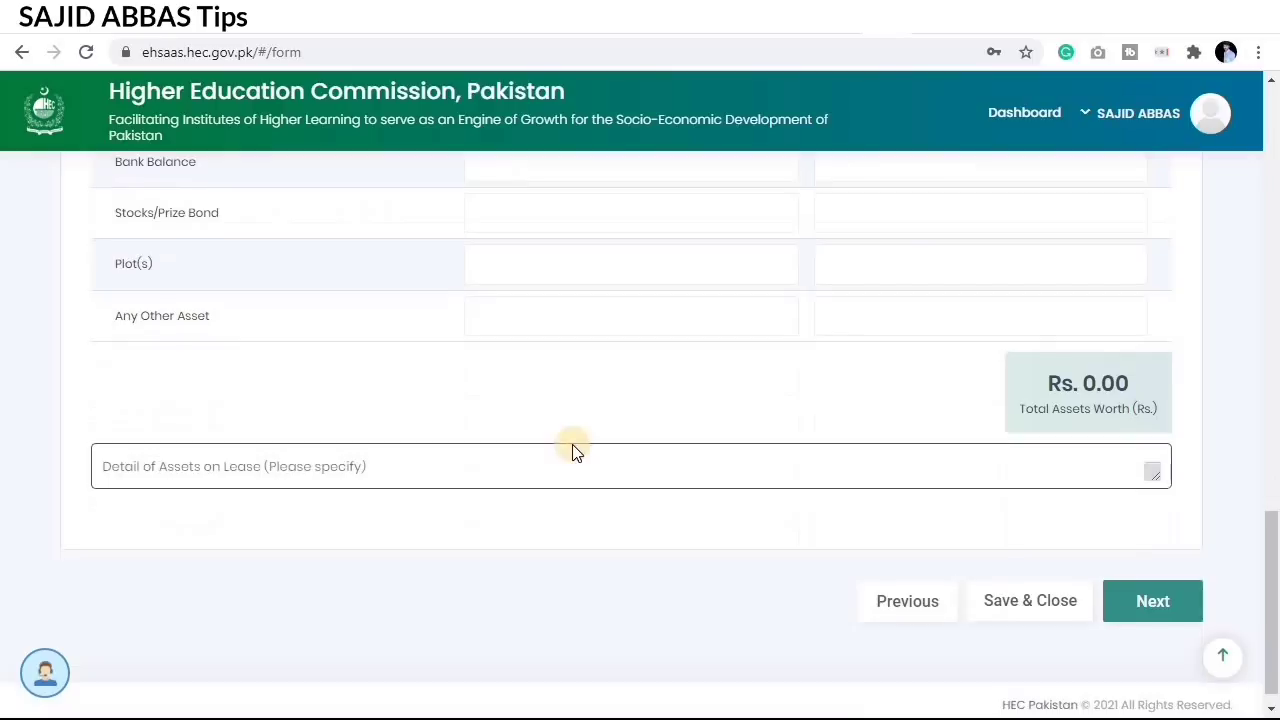
{"action": "left_click", "coordinate": [188, 450]}
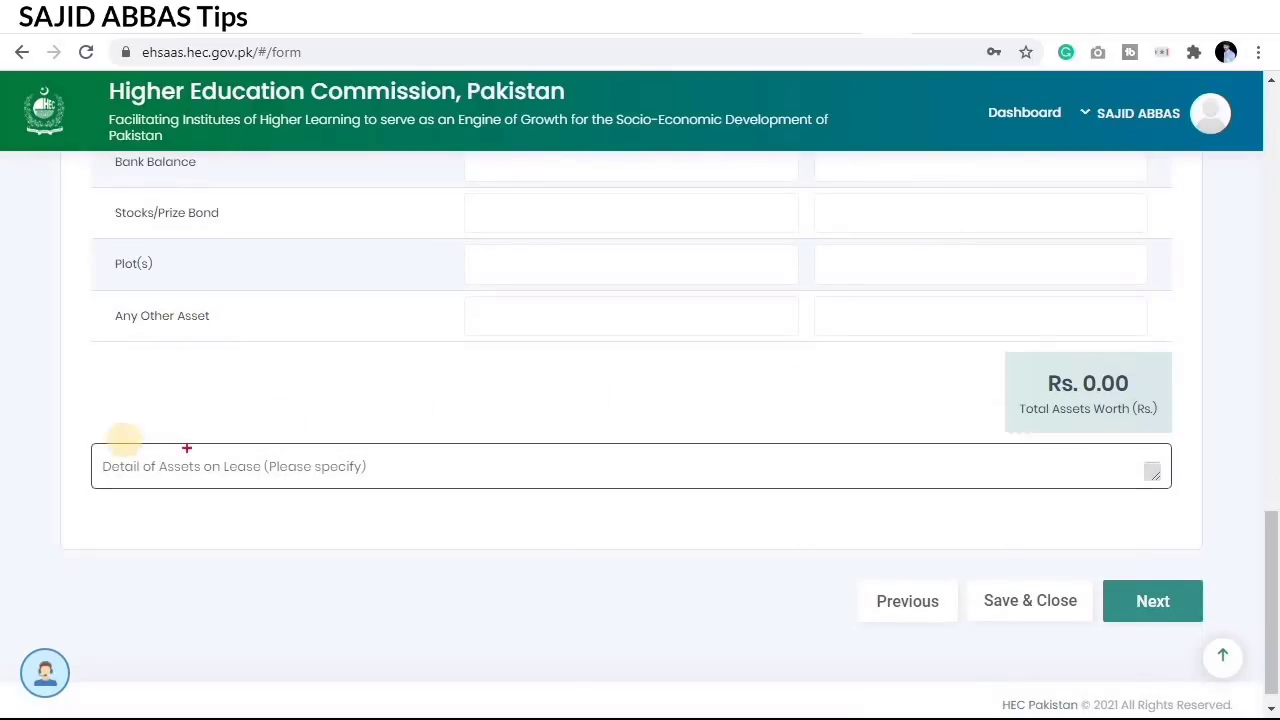
{"action": "mouse_move", "coordinate": [82, 436]}
{"action": "left_mouse_down"}
{"action": "mouse_move", "coordinate": [443, 503]}
{"action": "mouse_move", "coordinate": [1189, 504]}
{"action": "left_mouse_up"}
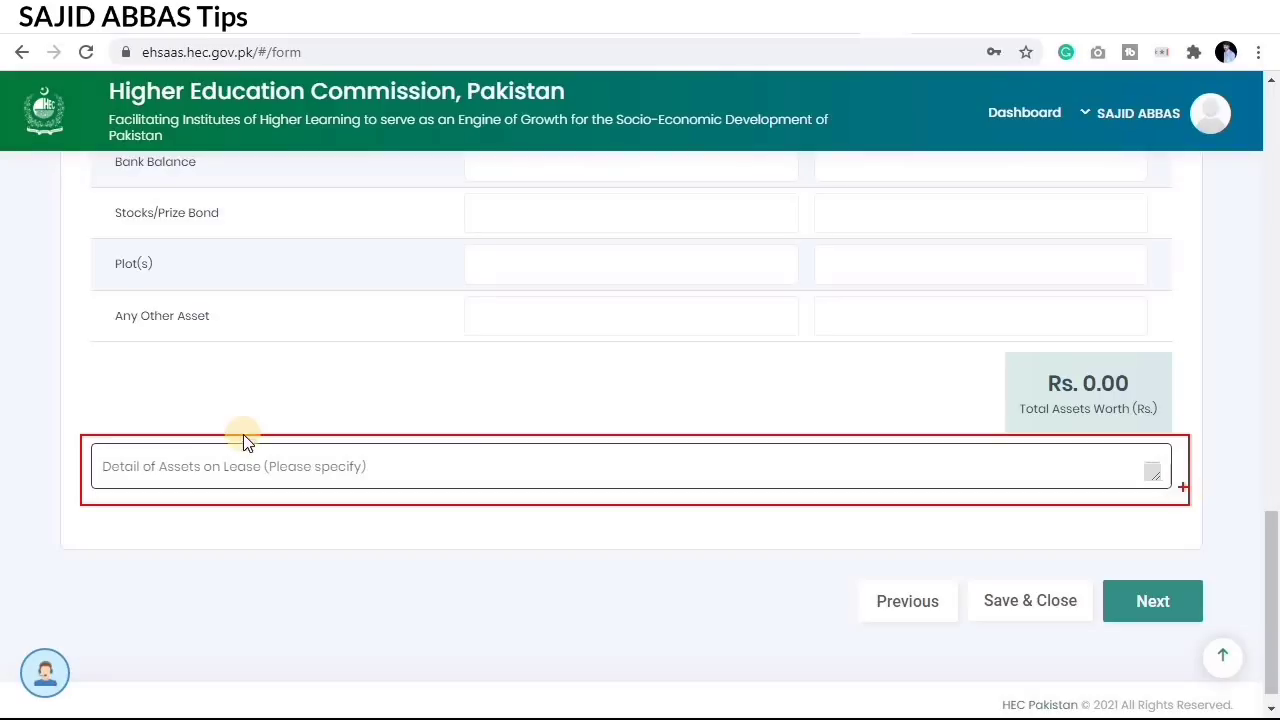
{"action": "left_click", "coordinate": [250, 466]}
{"action": "type", "text": ".nl"}
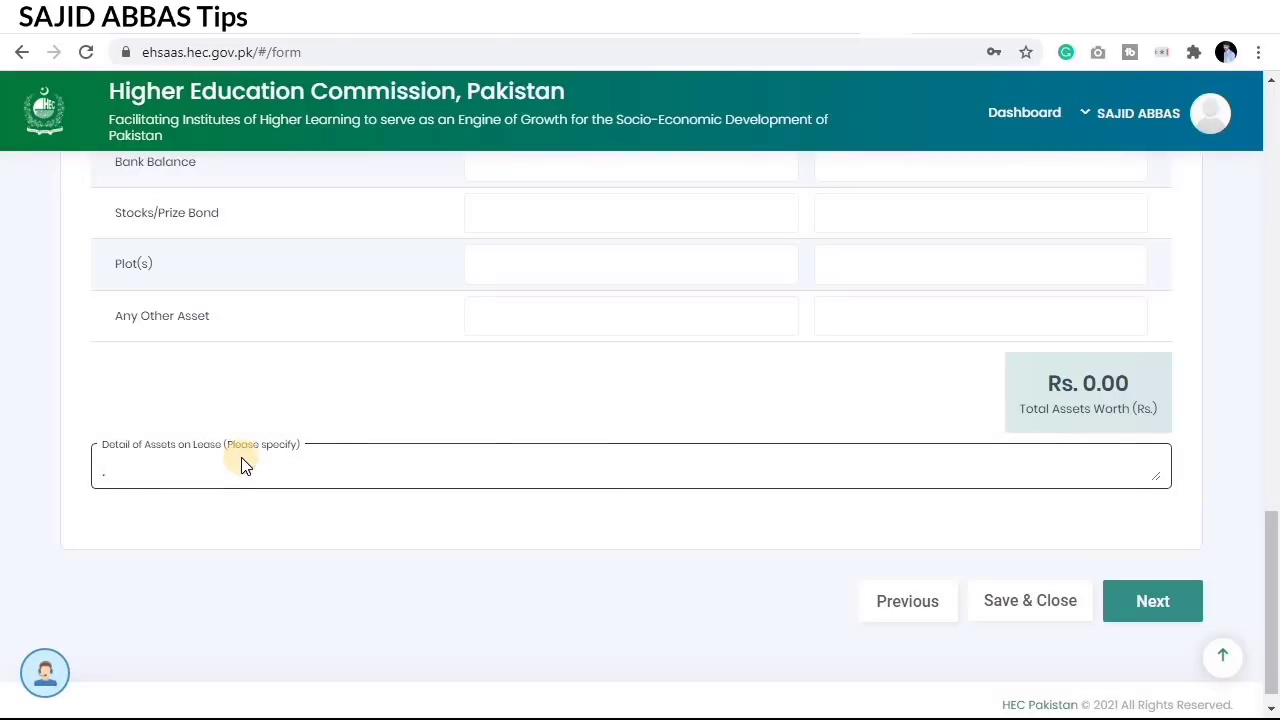
{"action": "key", "text": "BackSpace"}
{"action": "left_click", "coordinate": [452, 512]}
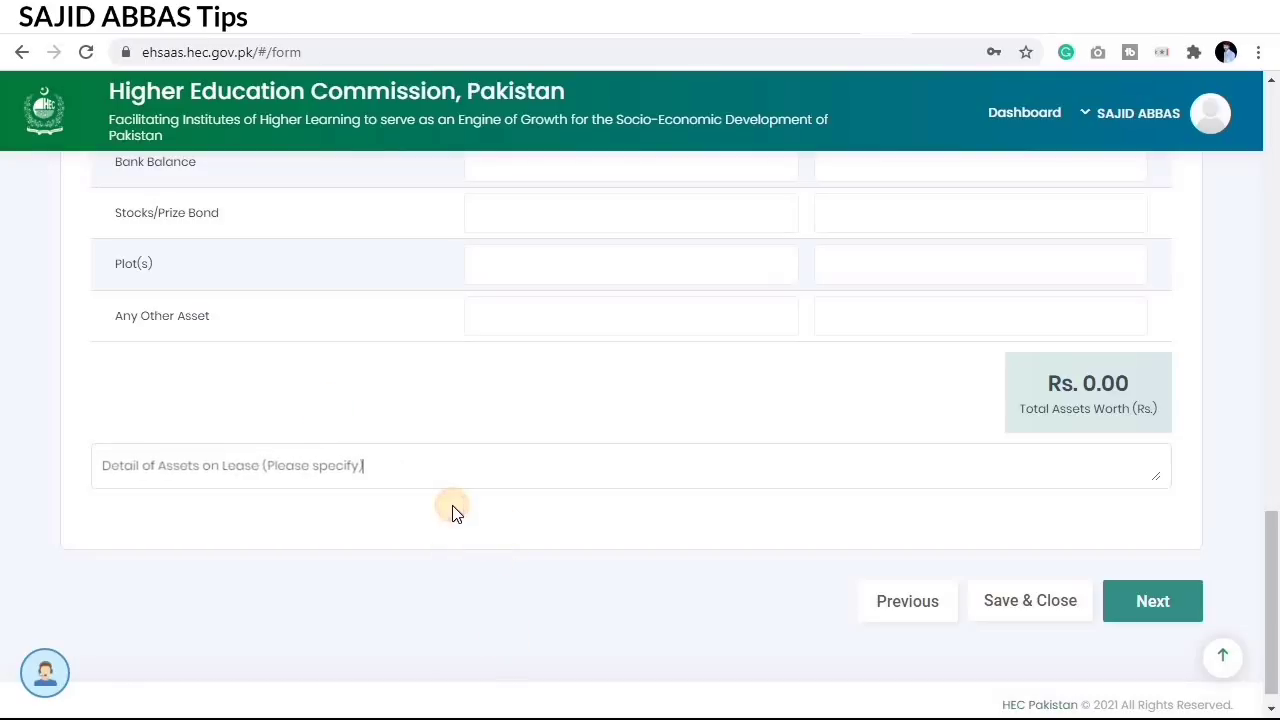
{"action": "left_click", "coordinate": [1133, 597]}
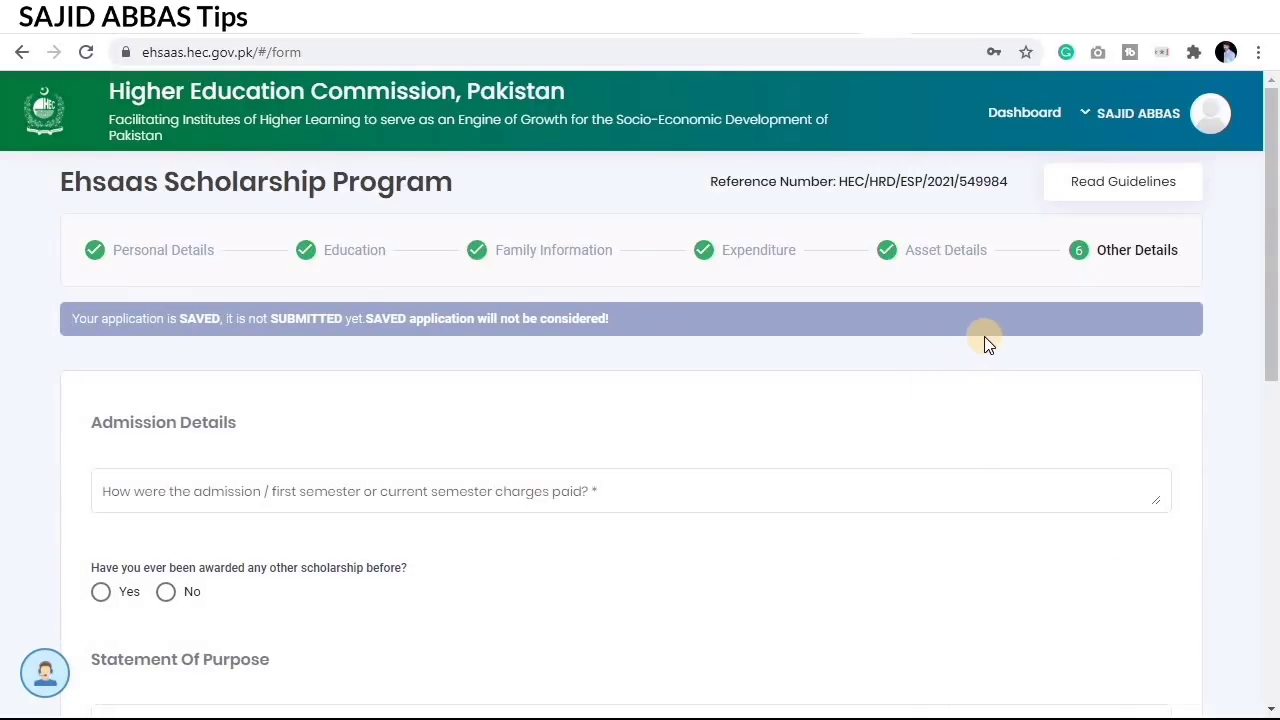
{"action": "scroll", "coordinate": [988, 355], "scroll_direction": "down", "scroll_amount": 1}
{"action": "scroll", "coordinate": [988, 355], "scroll_direction": "down", "scroll_amount": 4}
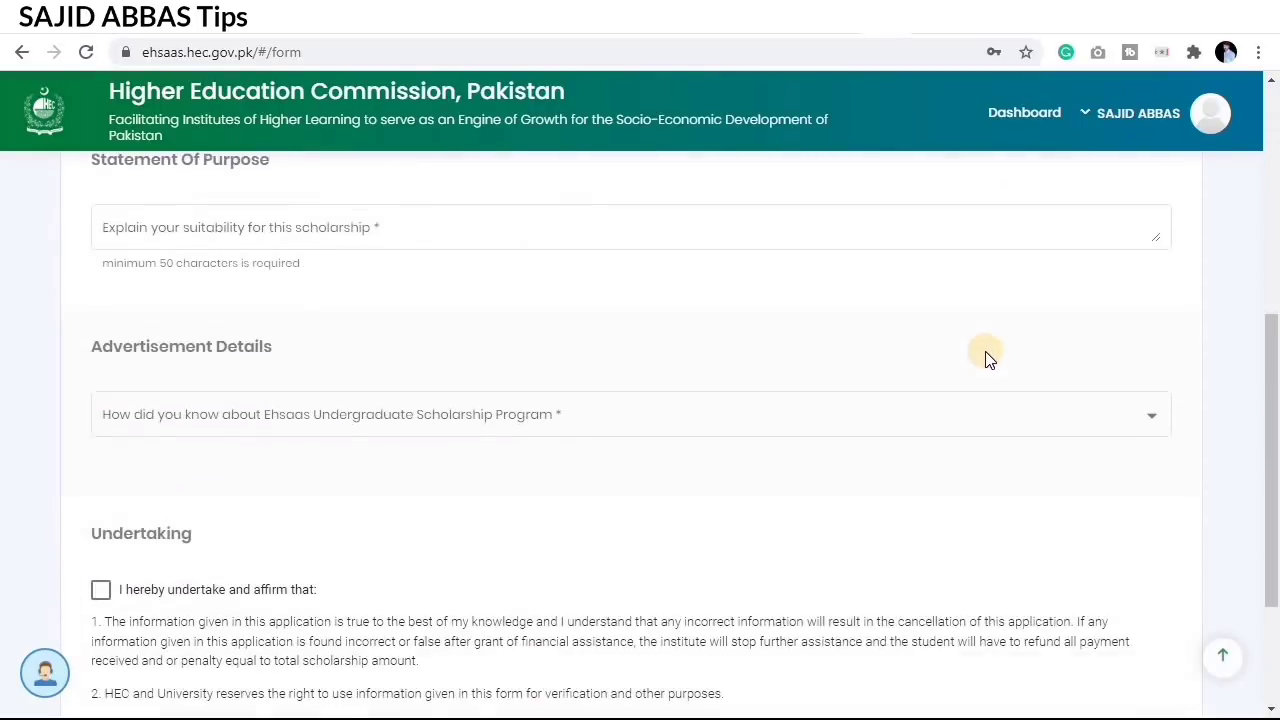
{"action": "scroll", "coordinate": [988, 358], "scroll_direction": "up", "scroll_amount": 5}
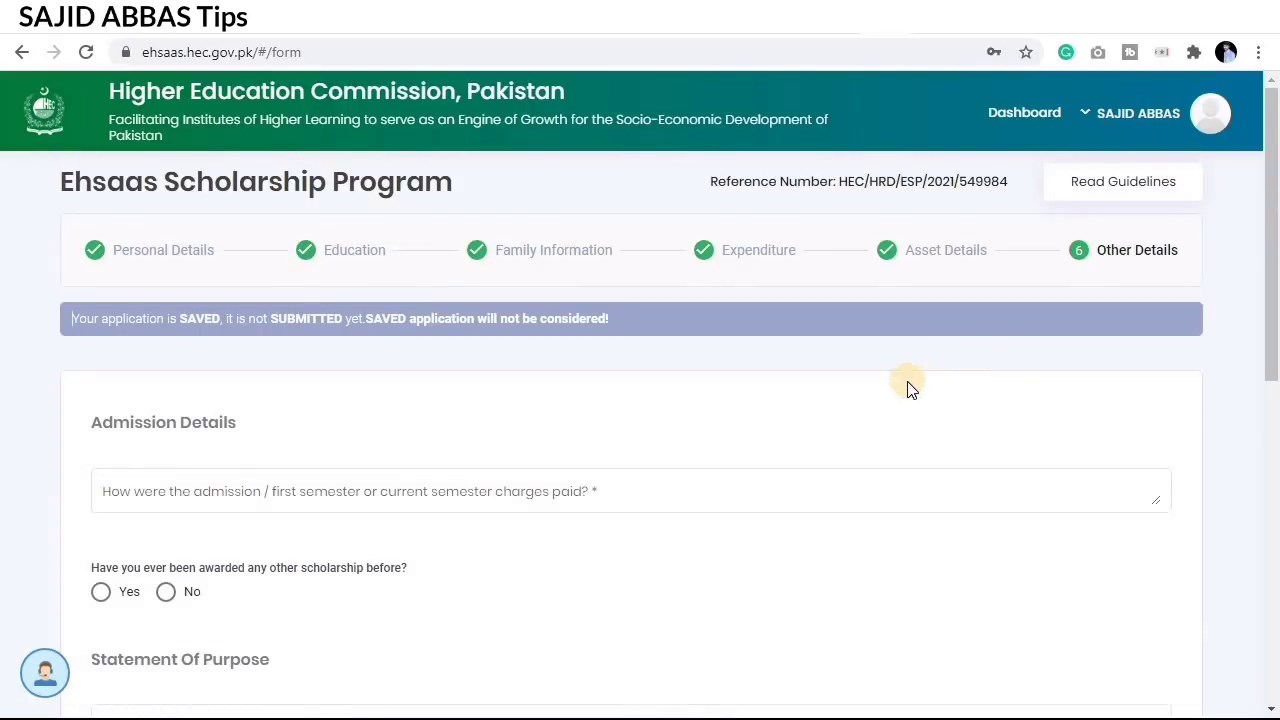
{"action": "scroll", "coordinate": [820, 398], "scroll_direction": "down", "scroll_amount": 2}
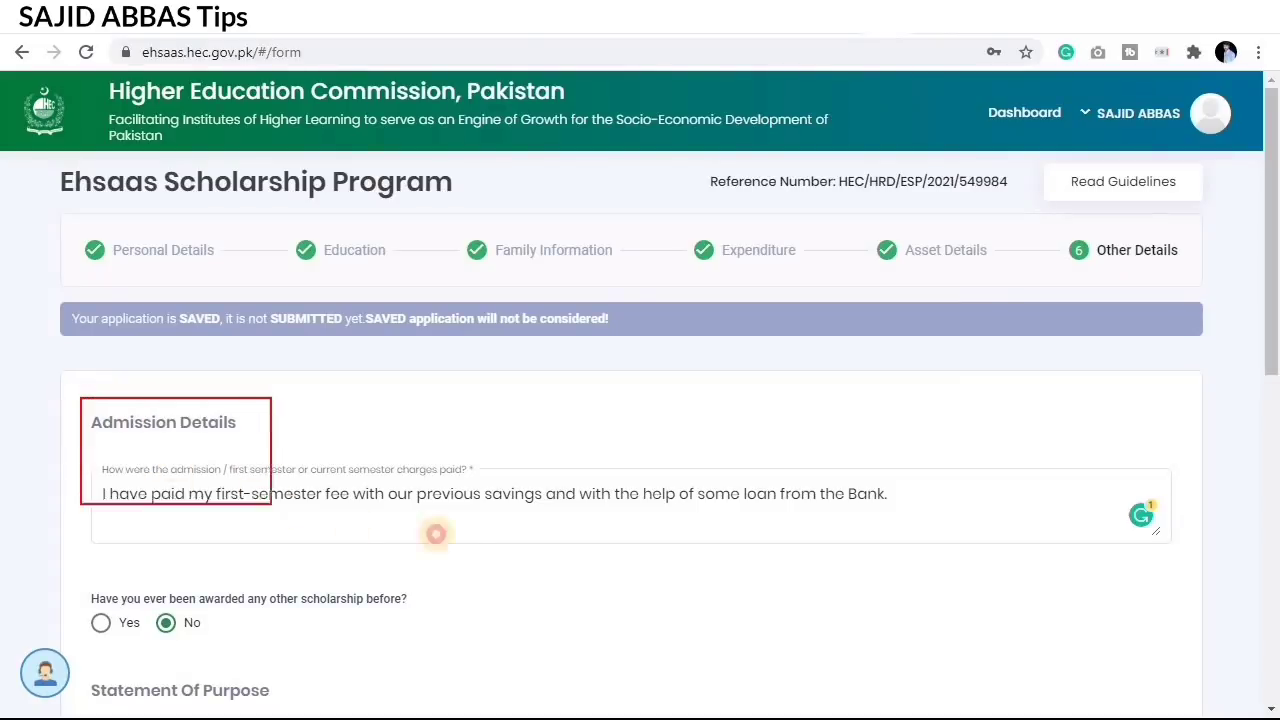
{"action": "left_click_drag", "start_coordinate": [436, 533], "coordinate": [996, 547]}
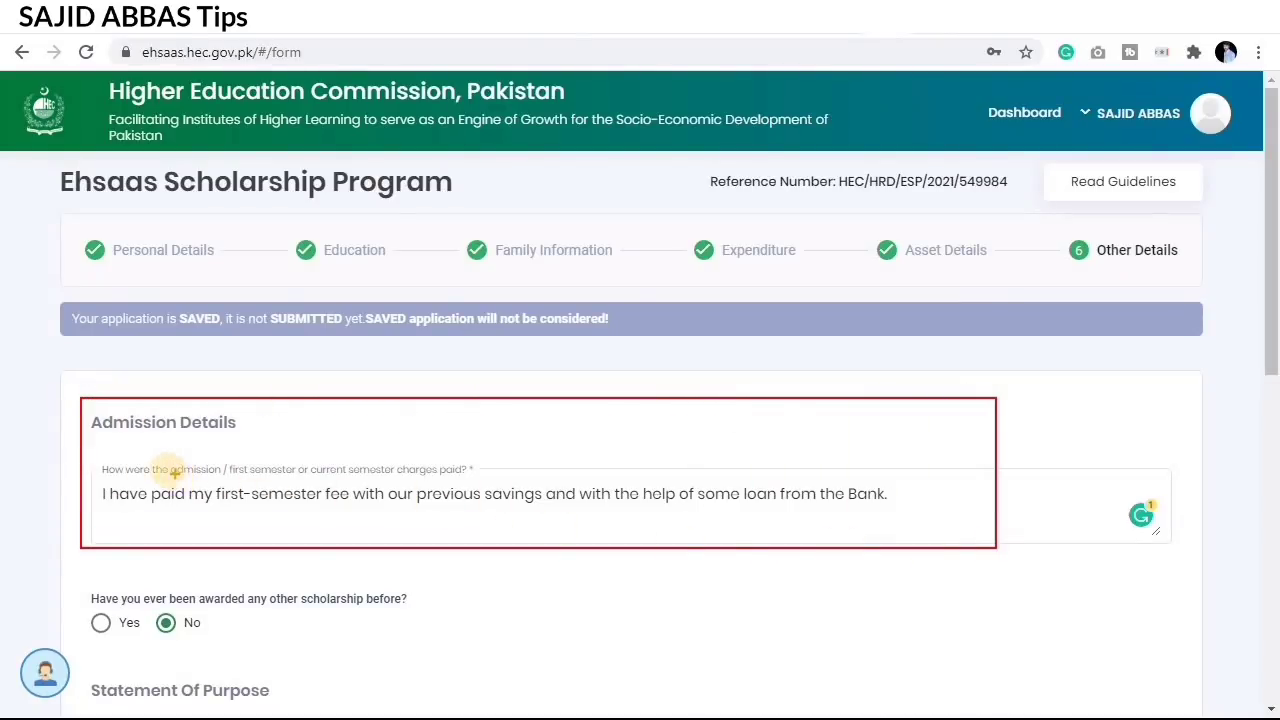
{"action": "mouse_move", "coordinate": [85, 455]}
{"action": "left_mouse_down"}
{"action": "mouse_move", "coordinate": [286, 486]}
{"action": "mouse_move", "coordinate": [496, 484]}
{"action": "left_mouse_up"}
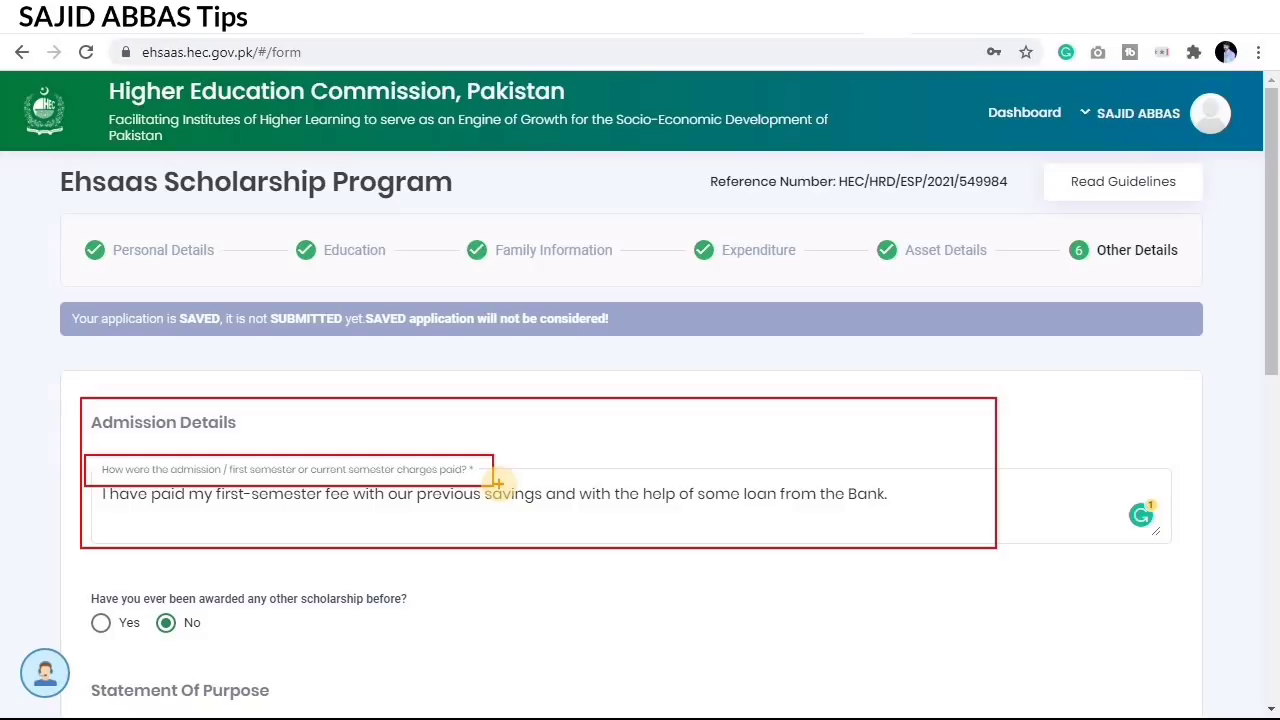
{"action": "key", "text": "Escape"}
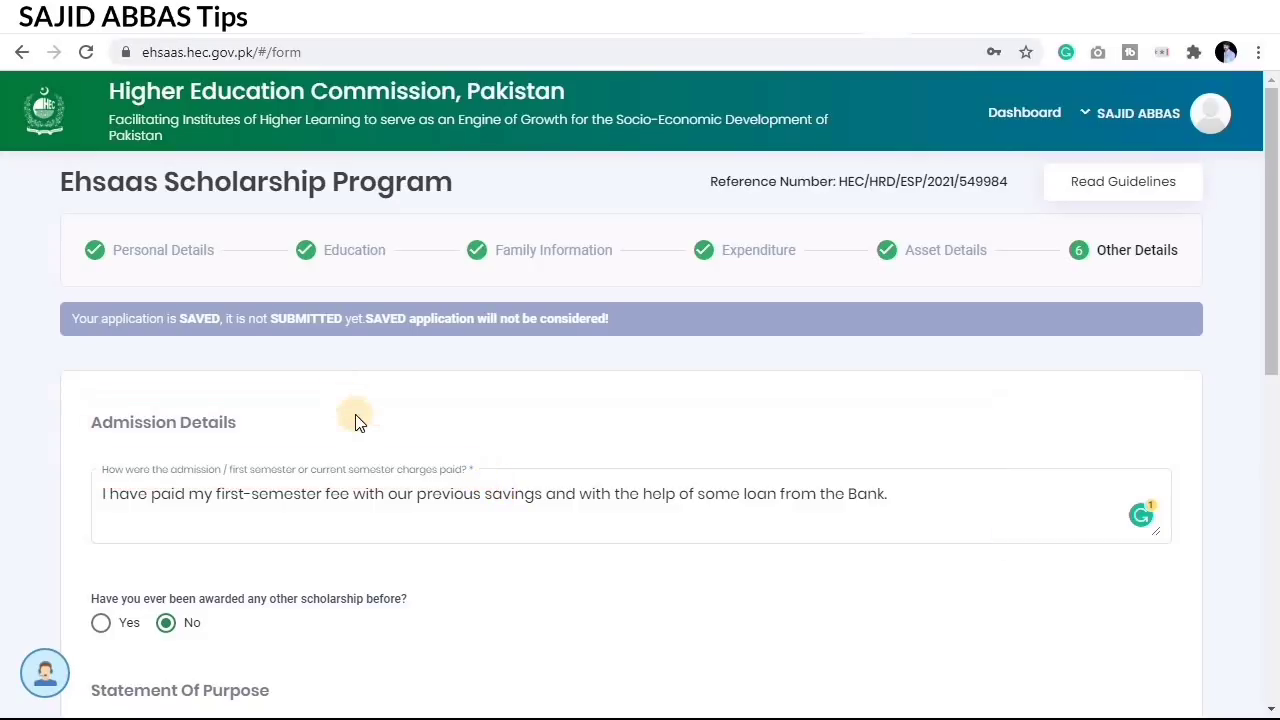
{"action": "left_click", "coordinate": [106, 492]}
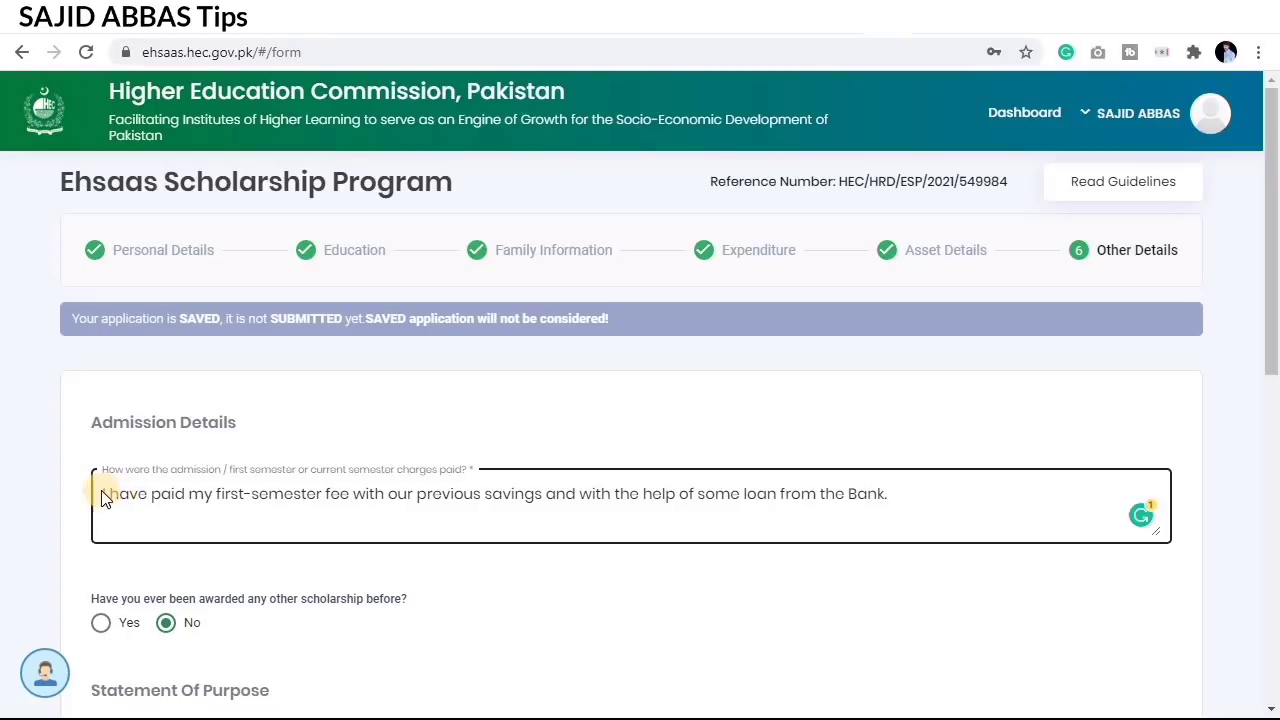
{"action": "left_click_drag", "start_coordinate": [205, 497], "coordinate": [503, 491]}
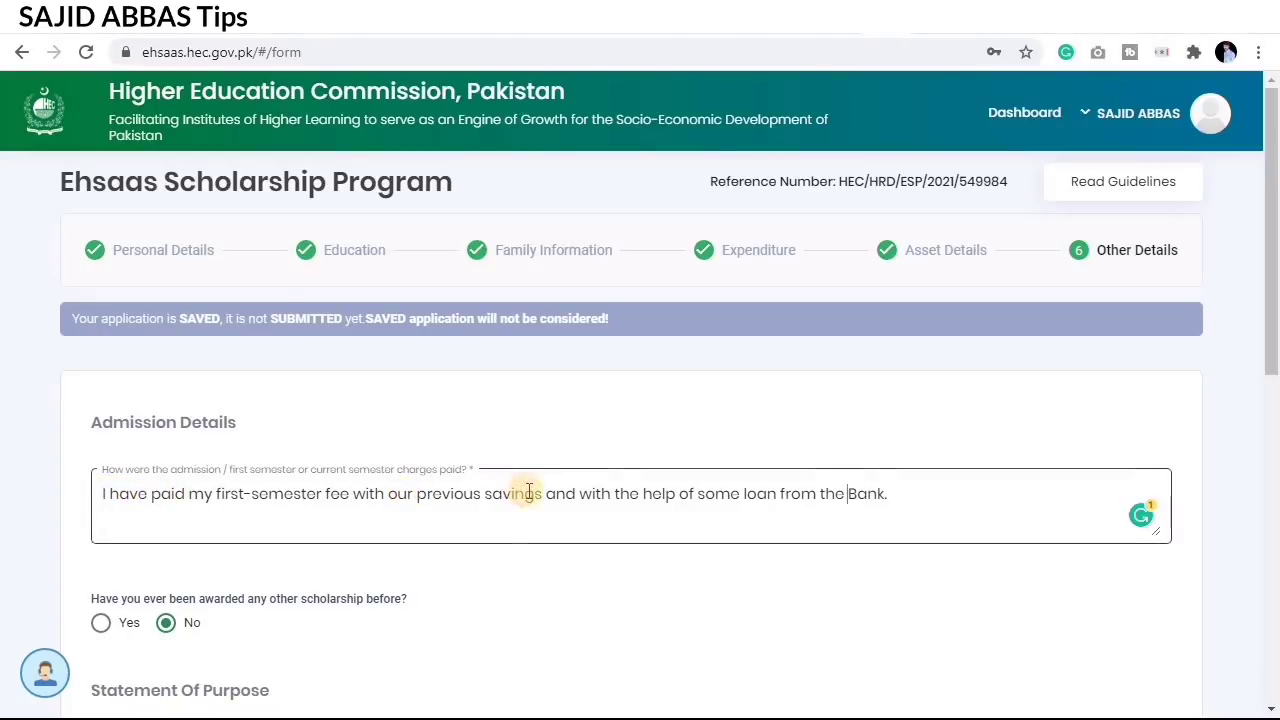
{"action": "scroll", "coordinate": [808, 500], "scroll_direction": "down", "scroll_amount": 1}
{"action": "left_click", "coordinate": [796, 475]}
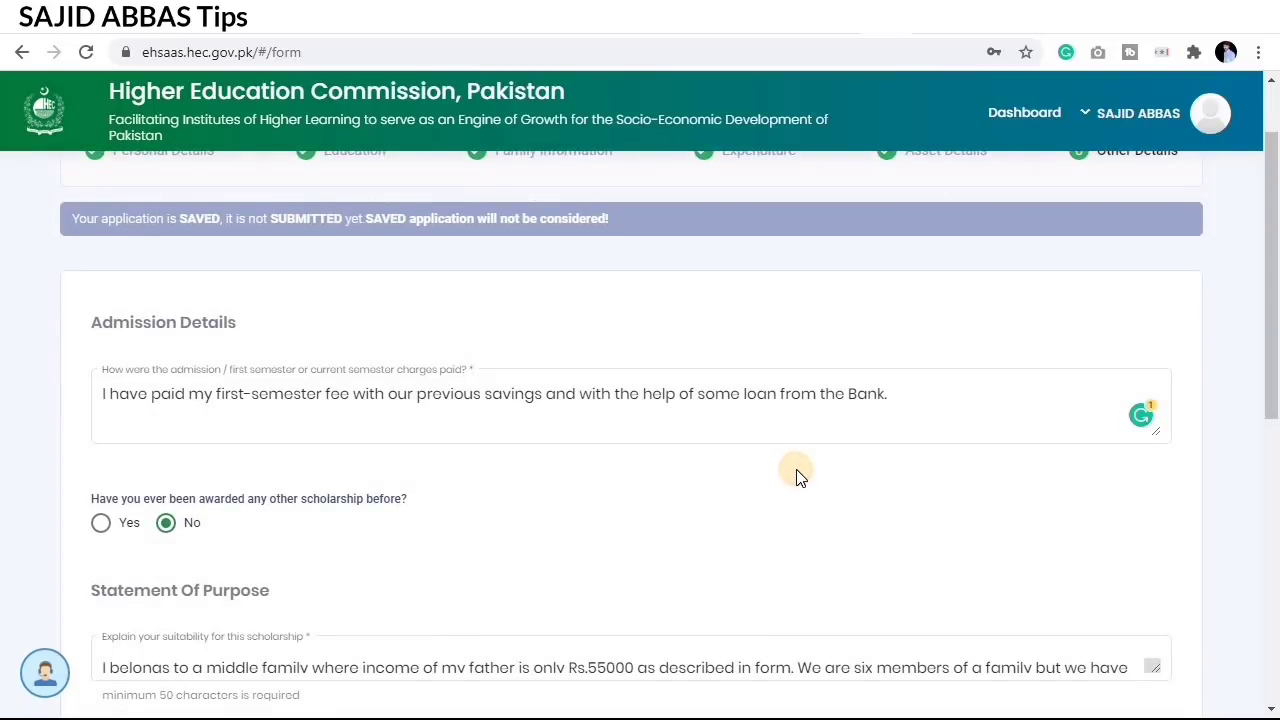
{"action": "scroll", "coordinate": [800, 478], "scroll_direction": "down", "scroll_amount": 1}
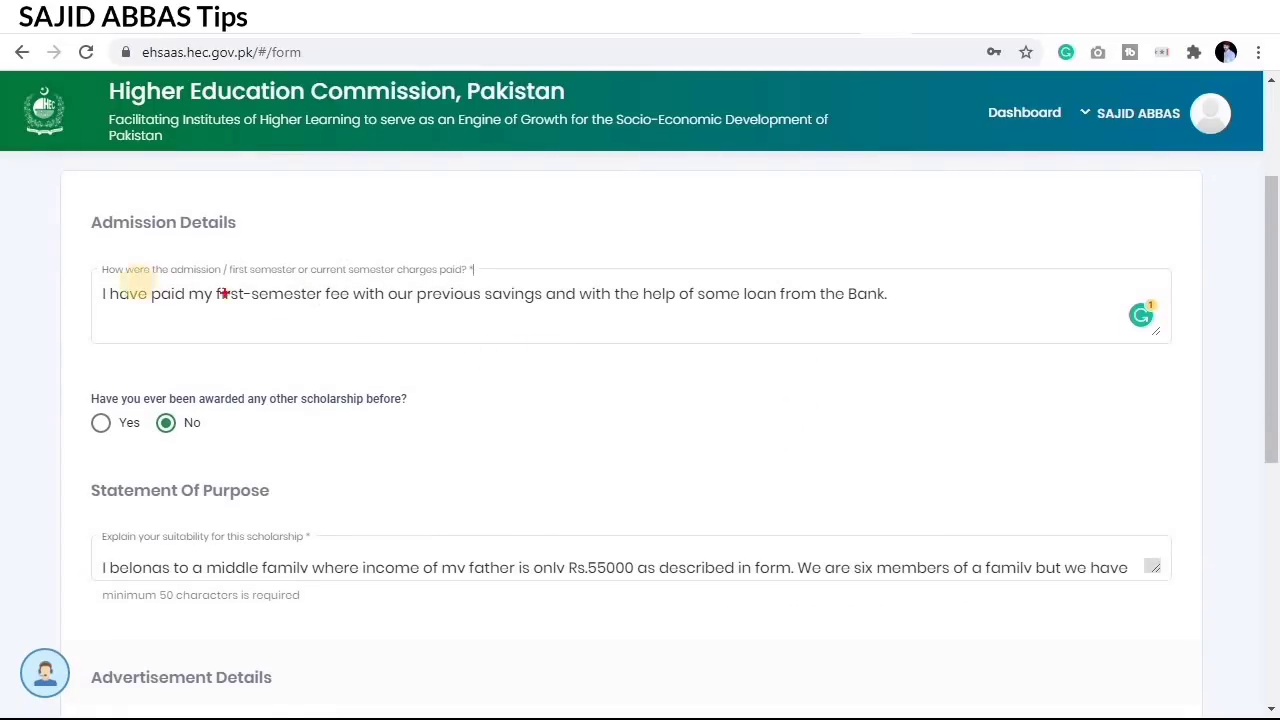
{"action": "left_click_drag", "start_coordinate": [99, 271], "coordinate": [447, 317]}
{"action": "left_click_drag", "start_coordinate": [799, 320], "coordinate": [920, 329]}
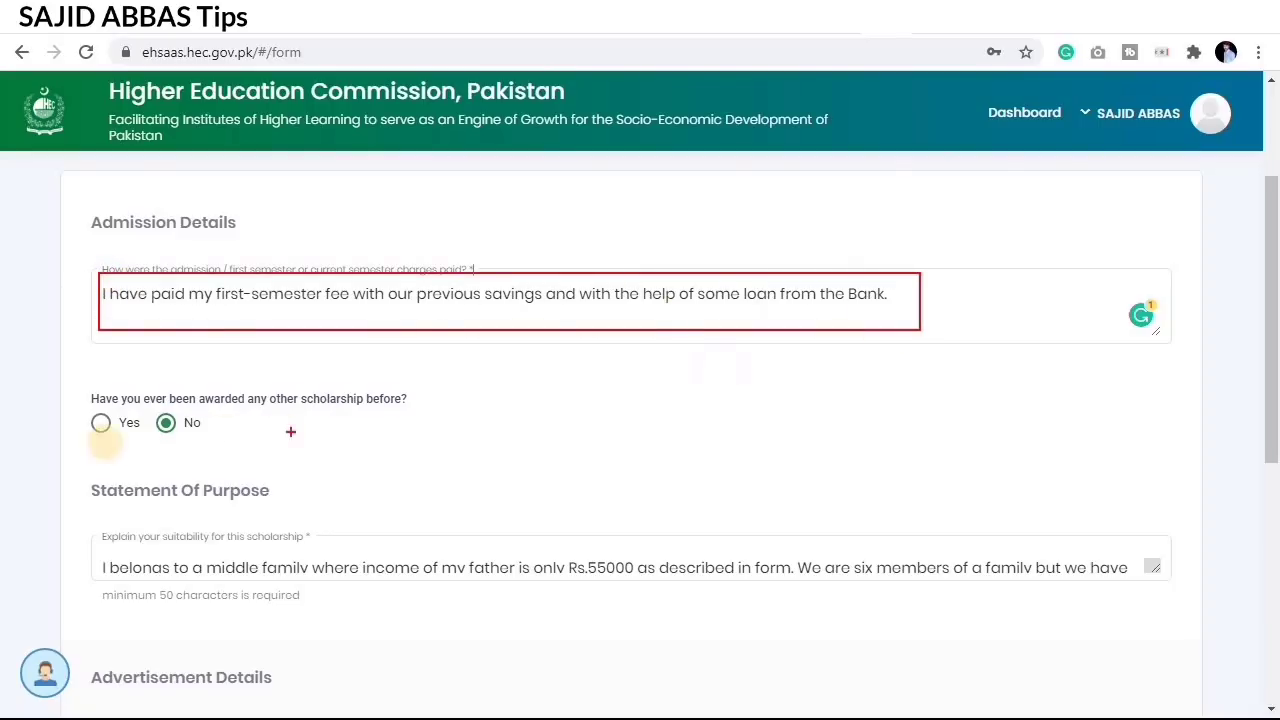
{"action": "left_click_drag", "start_coordinate": [138, 420], "coordinate": [426, 444]}
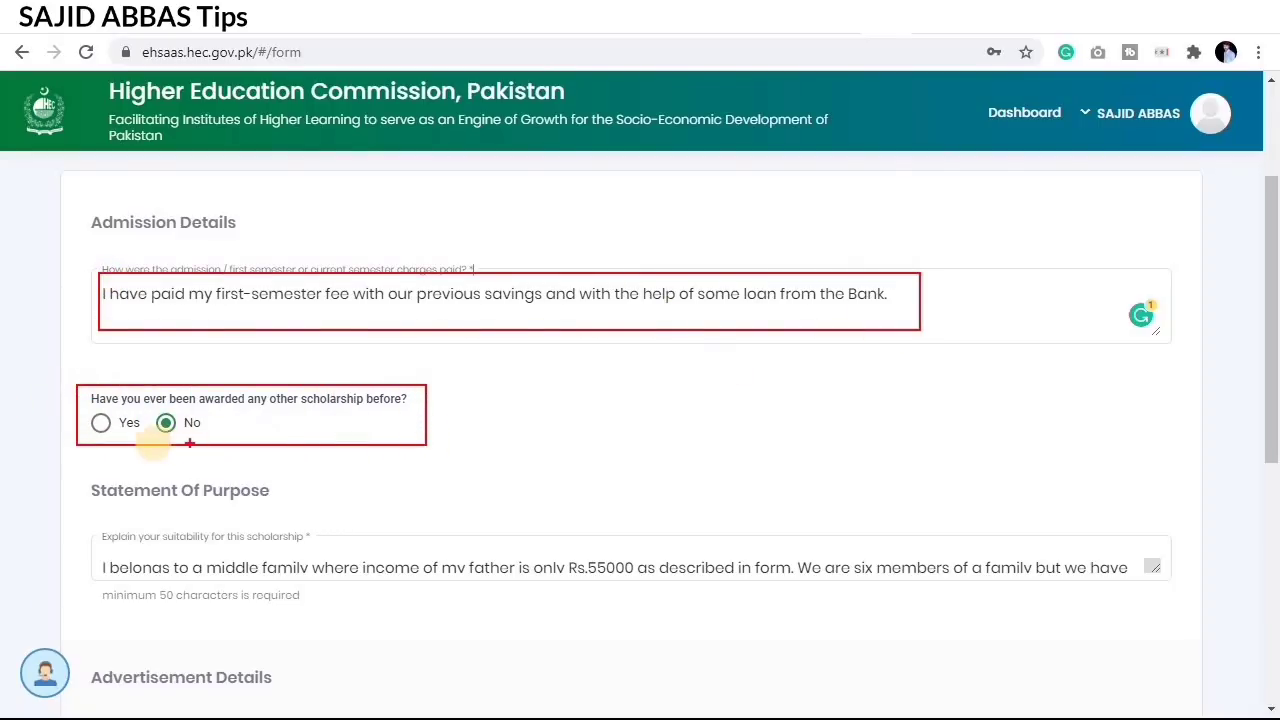
{"action": "mouse_move", "coordinate": [147, 407]}
{"action": "left_mouse_down"}
{"action": "mouse_move", "coordinate": [177, 437]}
{"action": "mouse_move", "coordinate": [217, 439]}
{"action": "left_mouse_up"}
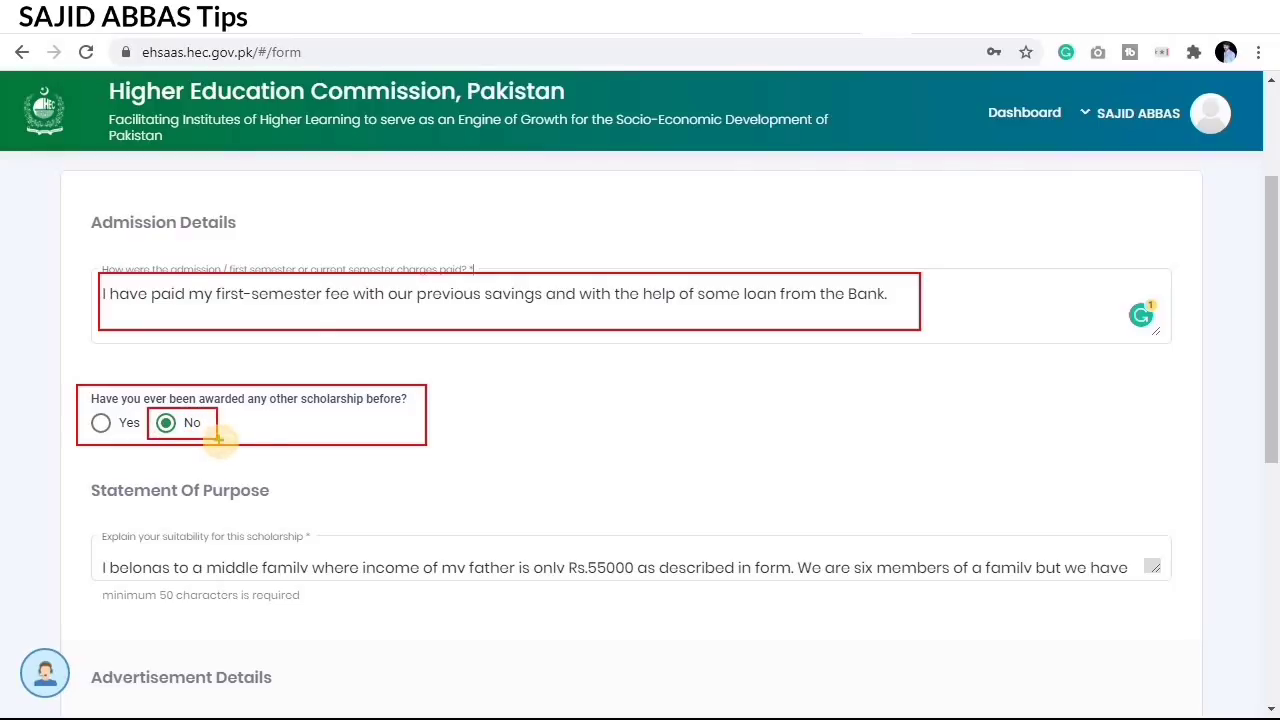
{"action": "scroll", "coordinate": [608, 406], "scroll_direction": "down", "scroll_amount": 2}
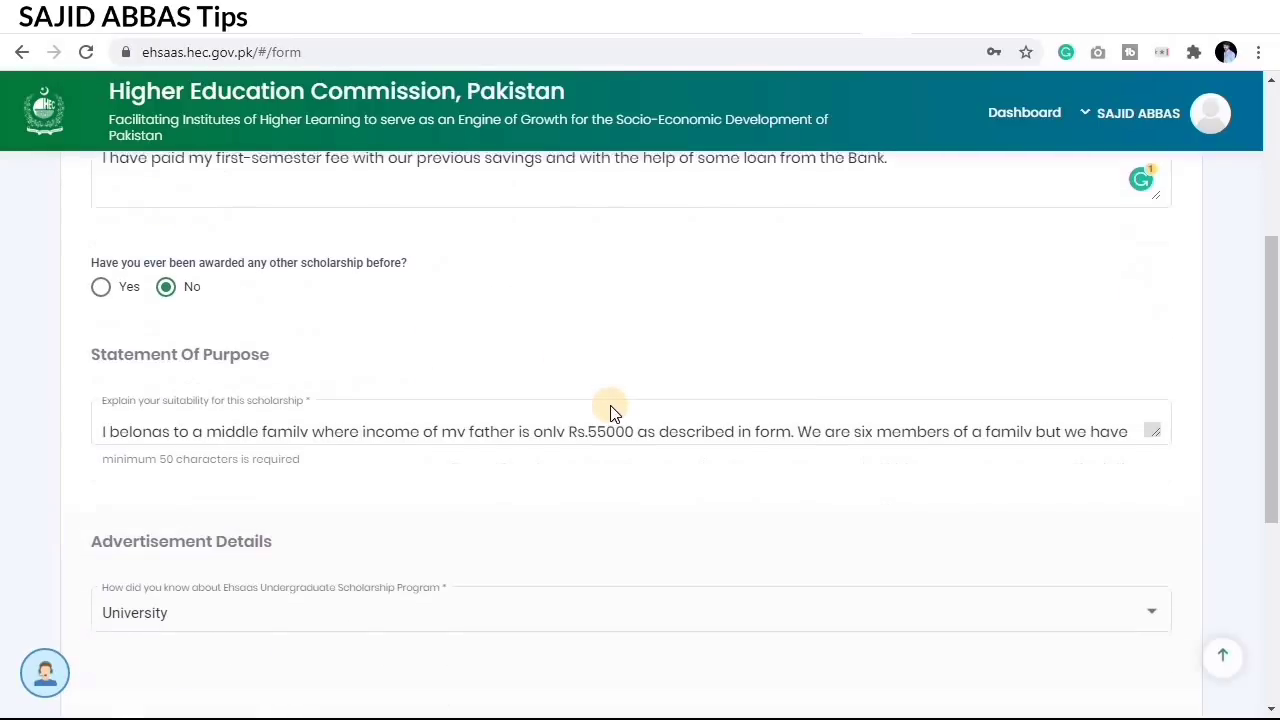
{"action": "scroll", "coordinate": [613, 413], "scroll_direction": "down", "scroll_amount": 1}
{"action": "scroll", "coordinate": [613, 413], "scroll_direction": "down", "scroll_amount": 1}
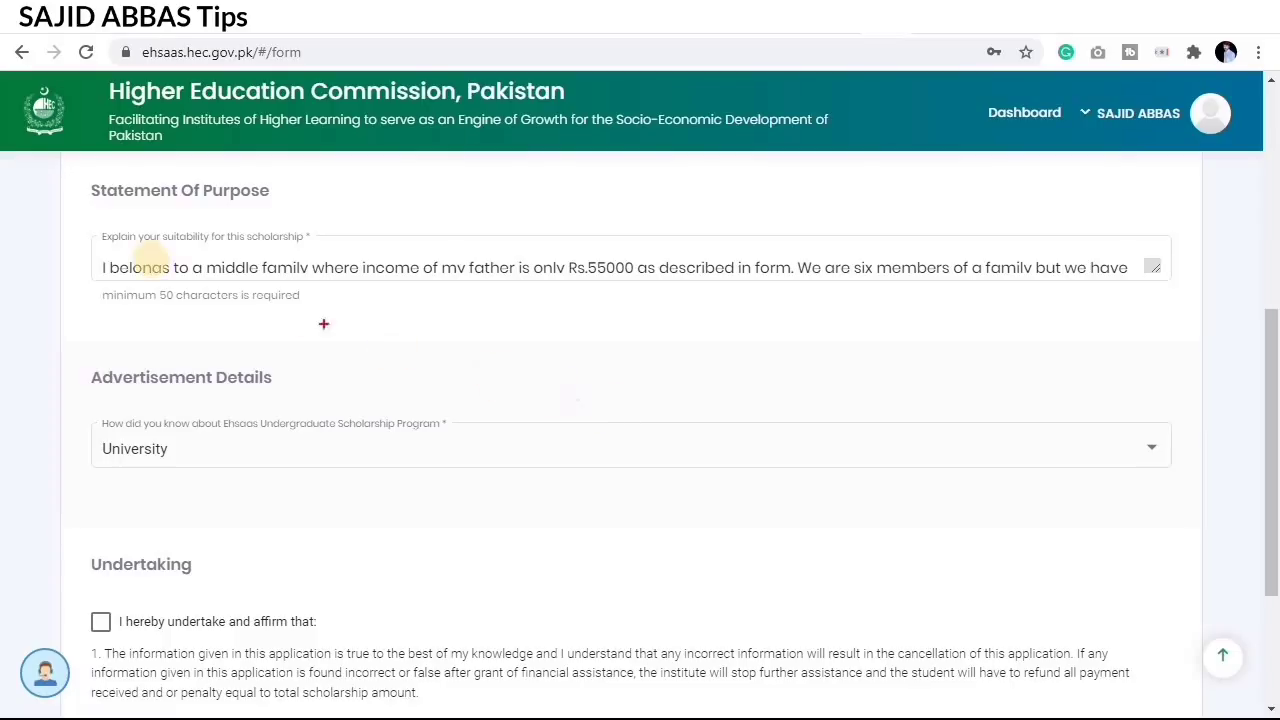
{"action": "mouse_move", "coordinate": [79, 184]}
{"action": "left_mouse_down"}
{"action": "mouse_move", "coordinate": [173, 270]}
{"action": "mouse_move", "coordinate": [334, 334]}
{"action": "mouse_move", "coordinate": [1198, 325]}
{"action": "left_mouse_up"}
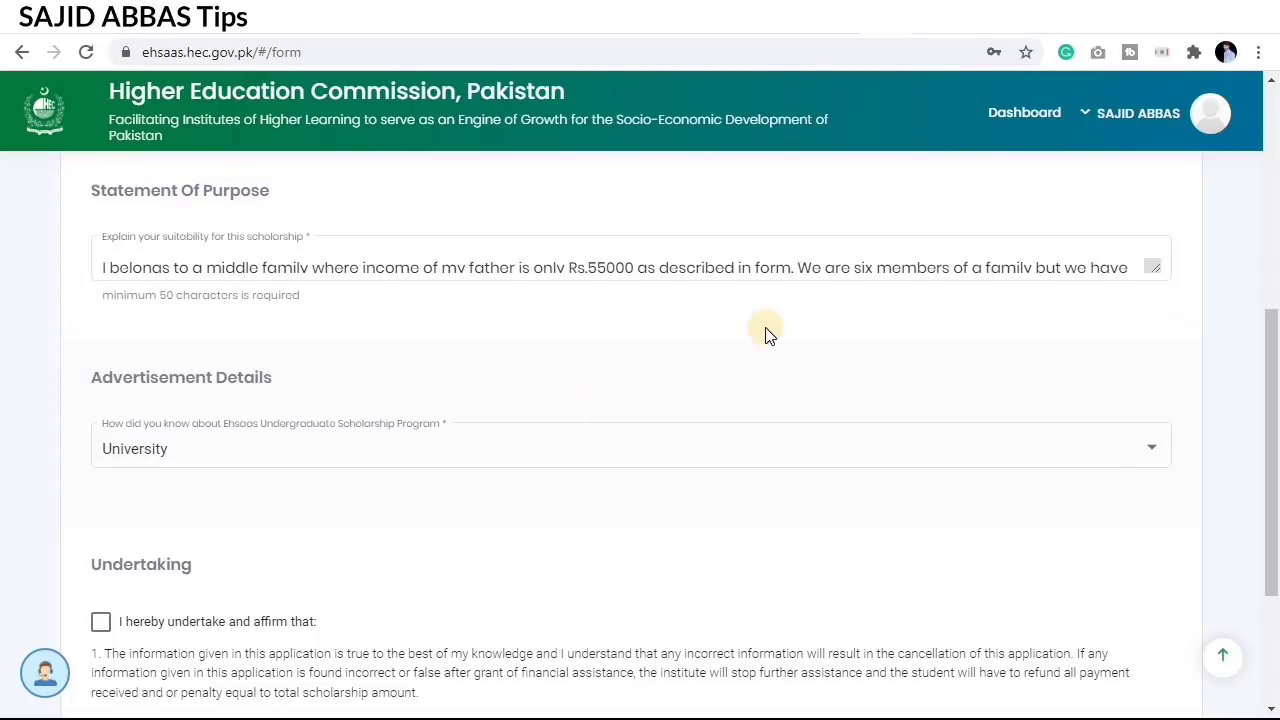
{"action": "left_click", "coordinate": [737, 284]}
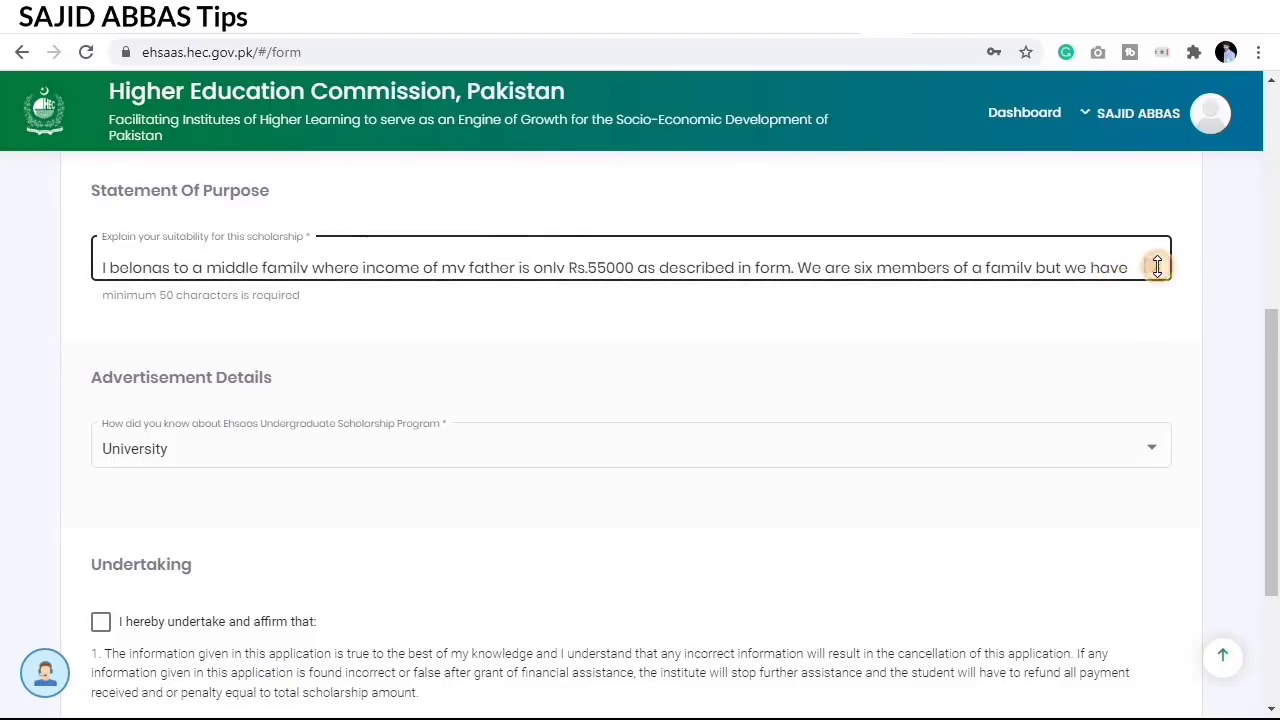
Step: Enlarge the Statement Of Purpose box to reveal the full six-member family paragraph
{"action": "left_click_drag", "start_coordinate": [1157, 266], "coordinate": [1184, 444]}
{"action": "left_click", "coordinate": [957, 363]}
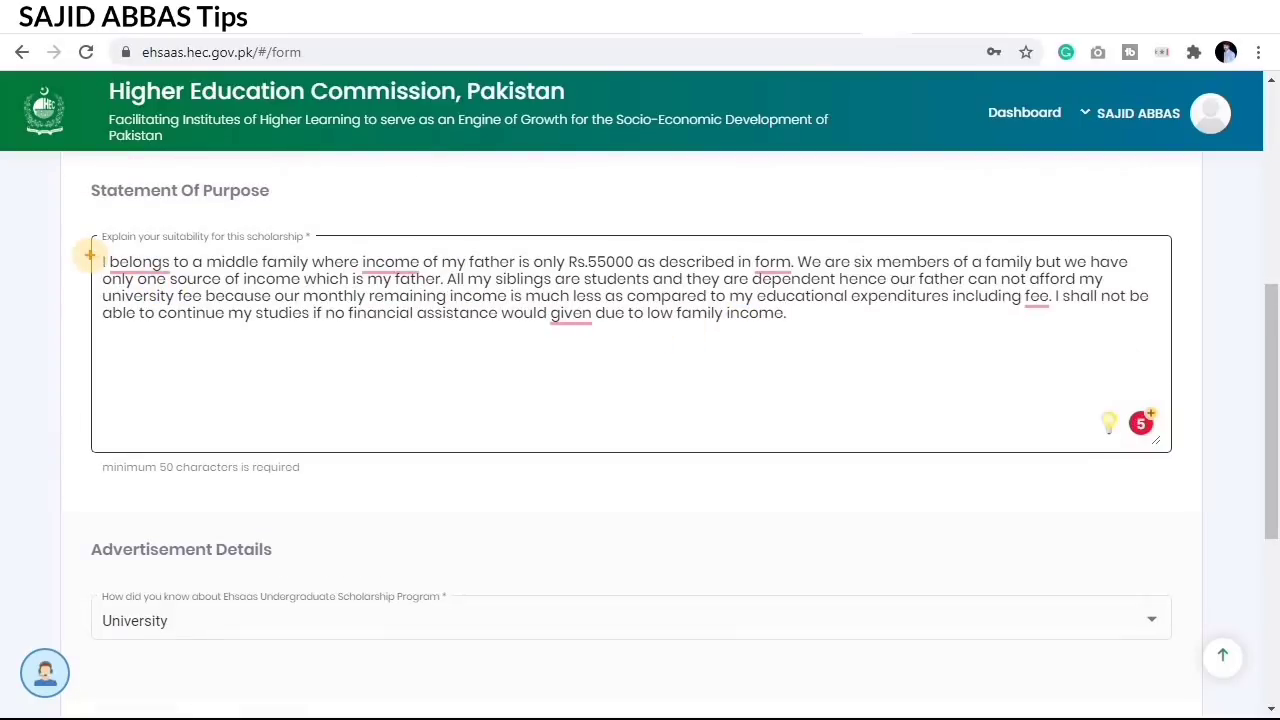
{"action": "mouse_move", "coordinate": [96, 250]}
{"action": "left_mouse_down"}
{"action": "mouse_move", "coordinate": [197, 307]}
{"action": "mouse_move", "coordinate": [789, 358]}
{"action": "mouse_move", "coordinate": [1165, 360]}
{"action": "left_mouse_up"}
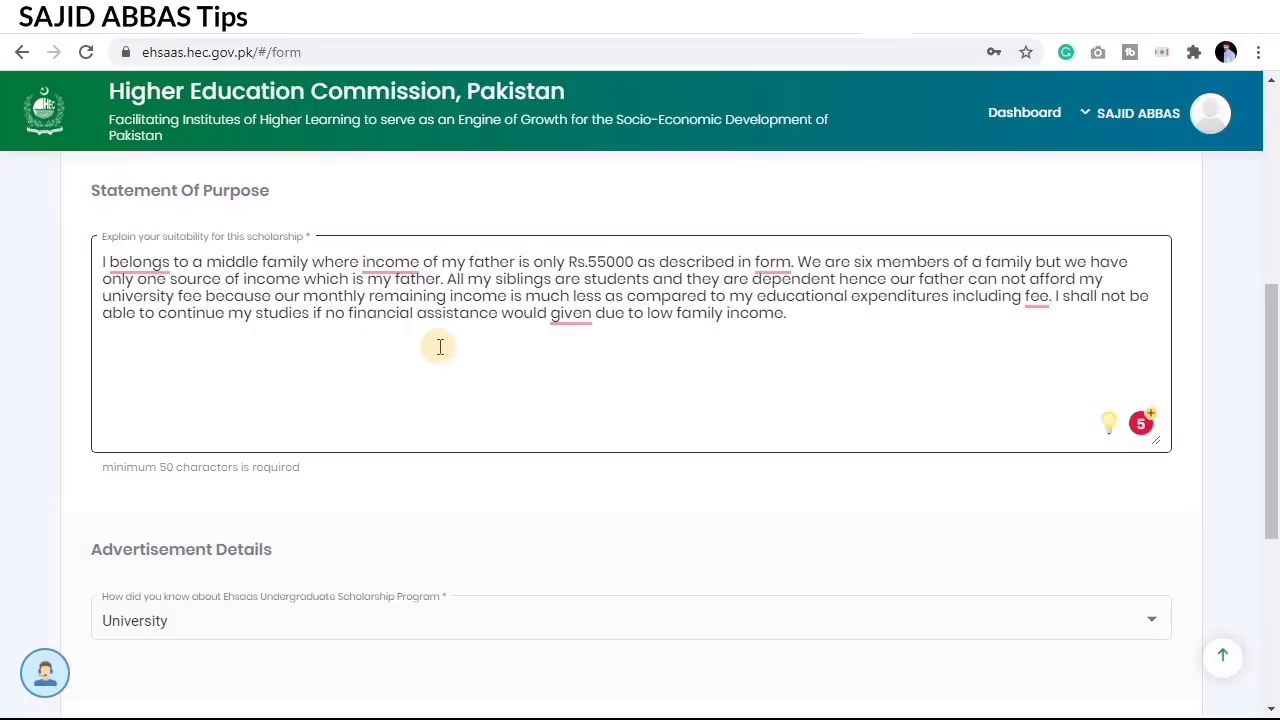
Step: Accept Grammarly fixes for 'be given', the article before 'income', and 'belongs' to 'belong'
{"action": "mouse_move", "coordinate": [556, 323]}
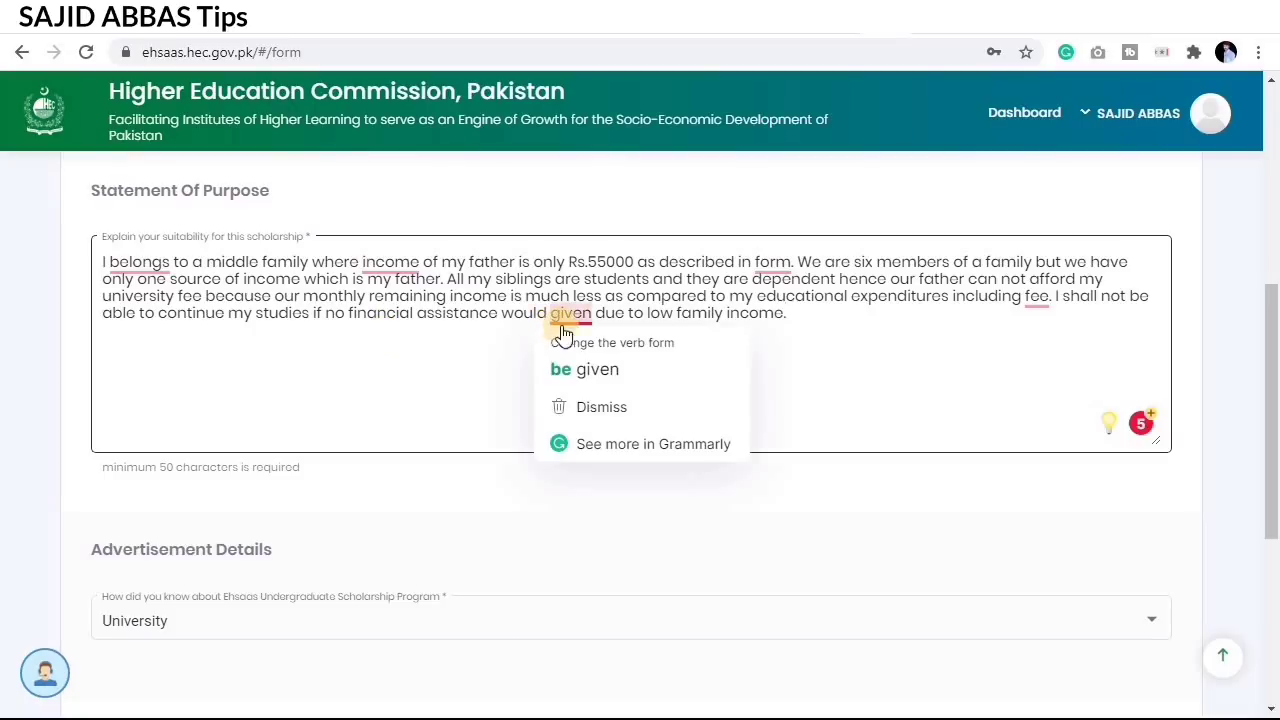
{"action": "left_click", "coordinate": [580, 345]}
{"action": "mouse_move", "coordinate": [398, 272]}
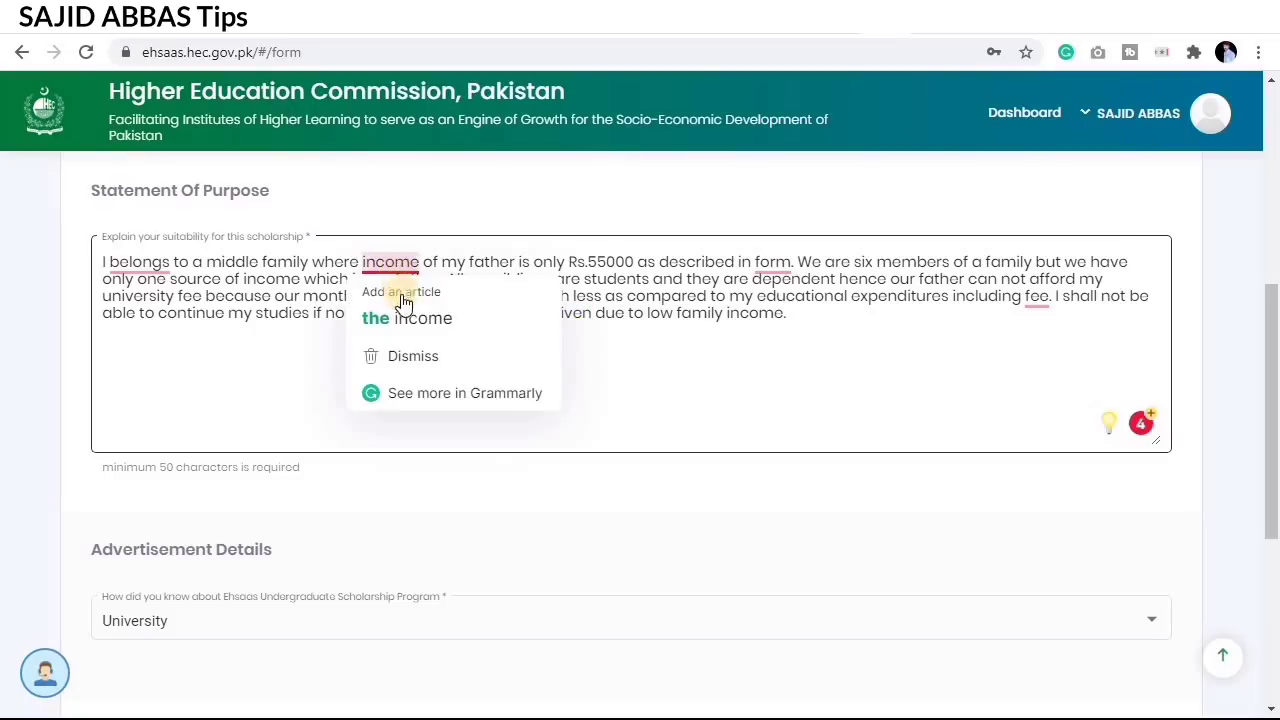
{"action": "left_click", "coordinate": [391, 317]}
{"action": "mouse_move", "coordinate": [135, 263]}
{"action": "left_click", "coordinate": [153, 317]}
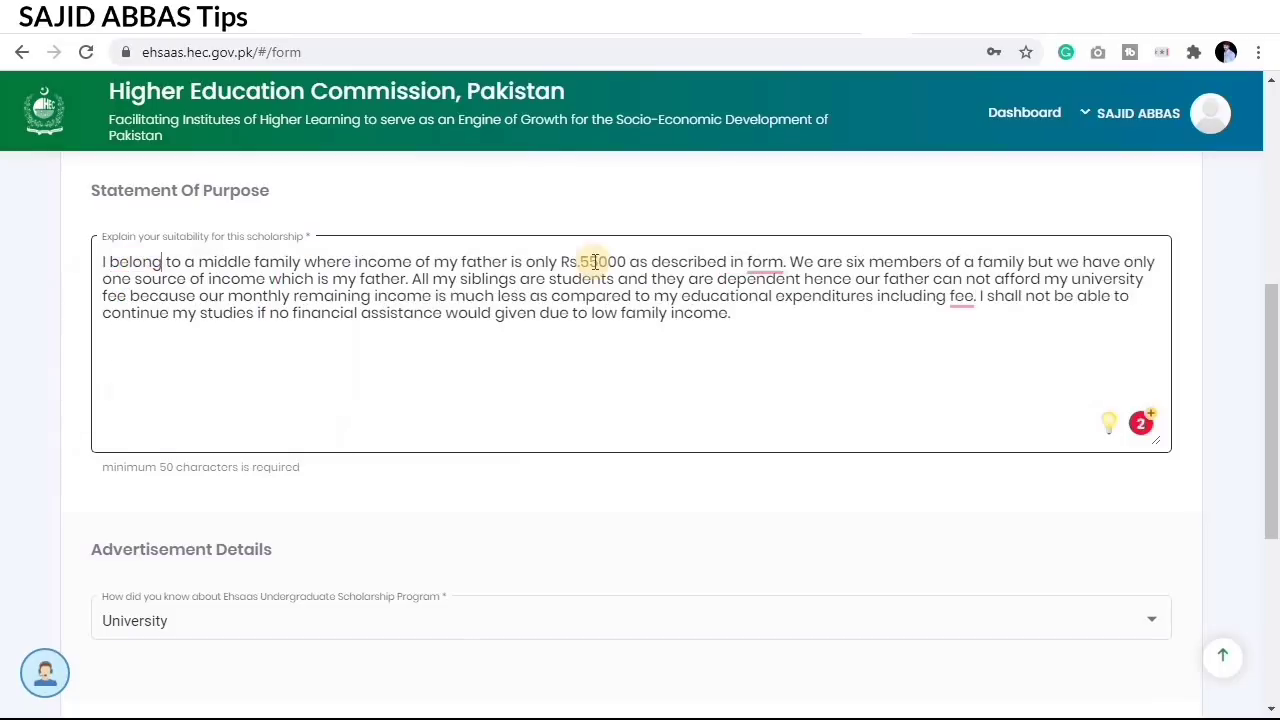
Step: Add the article before 'form', then correct the resulting 'tform' back to 'form'
{"action": "mouse_move", "coordinate": [760, 266]}
{"action": "left_click", "coordinate": [910, 313]}
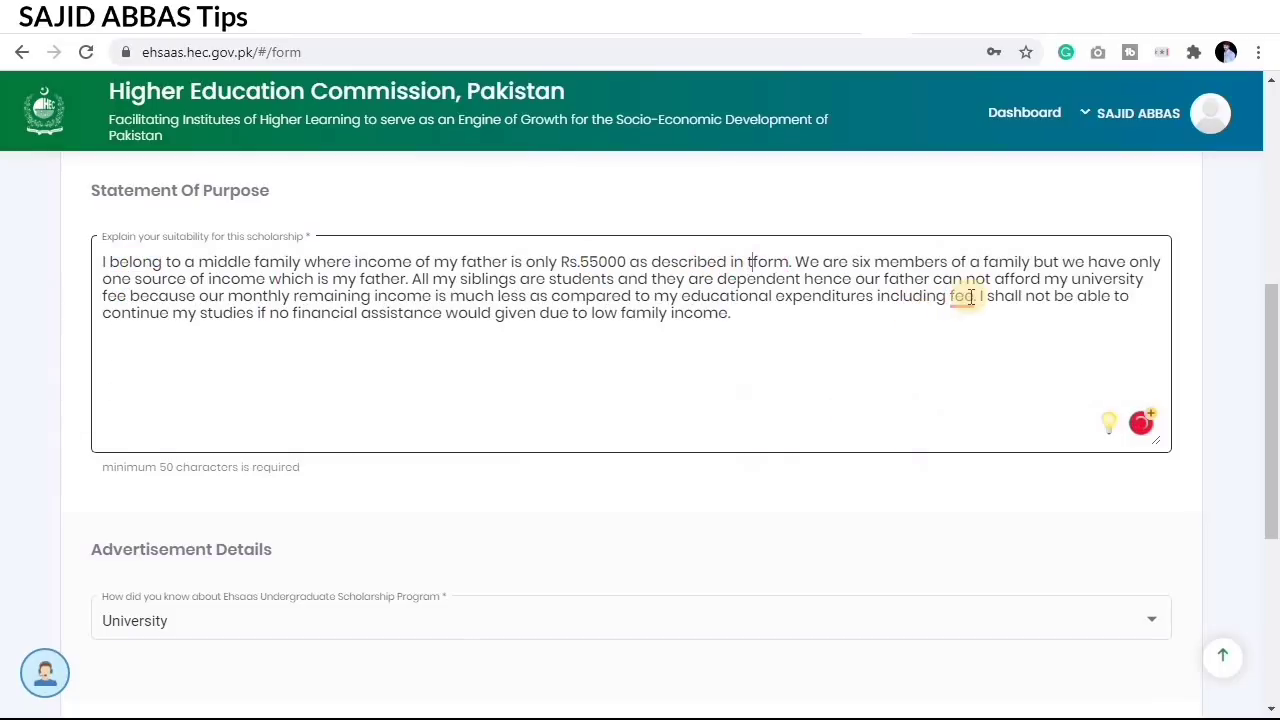
{"action": "left_click", "coordinate": [966, 295]}
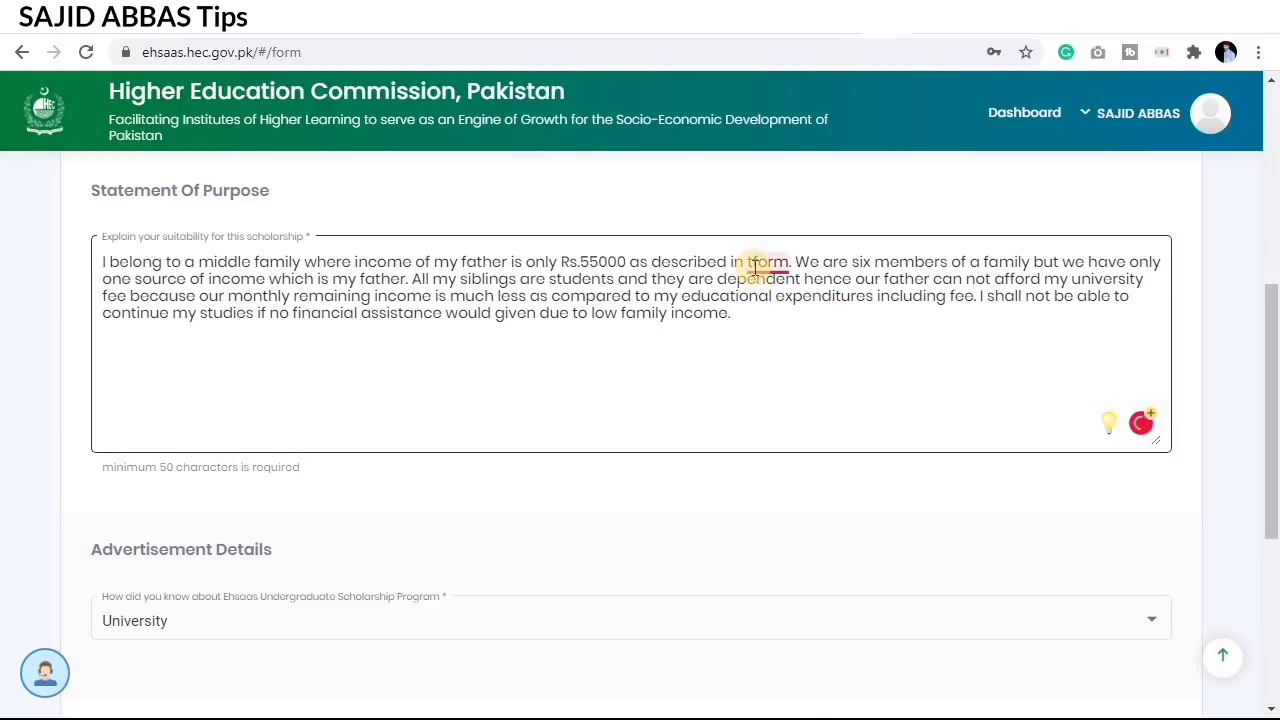
{"action": "mouse_move", "coordinate": [755, 267]}
{"action": "left_click", "coordinate": [772, 310]}
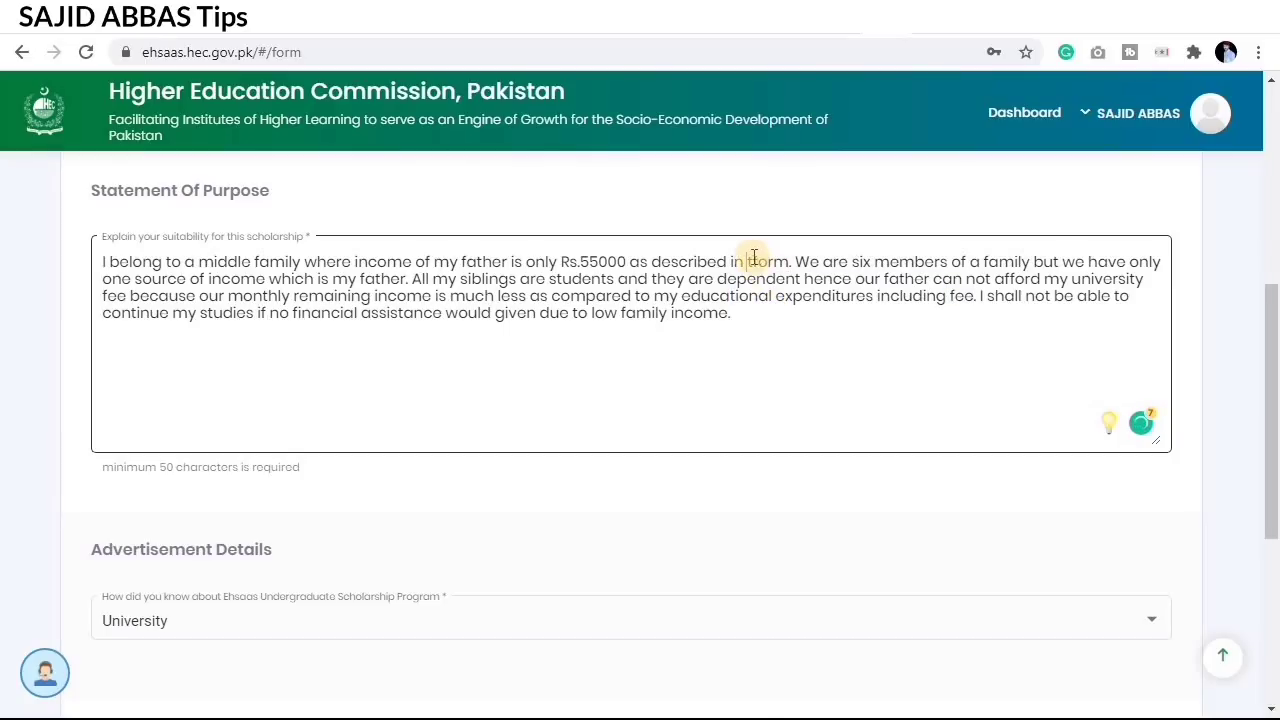
{"action": "left_click", "coordinate": [766, 294]}
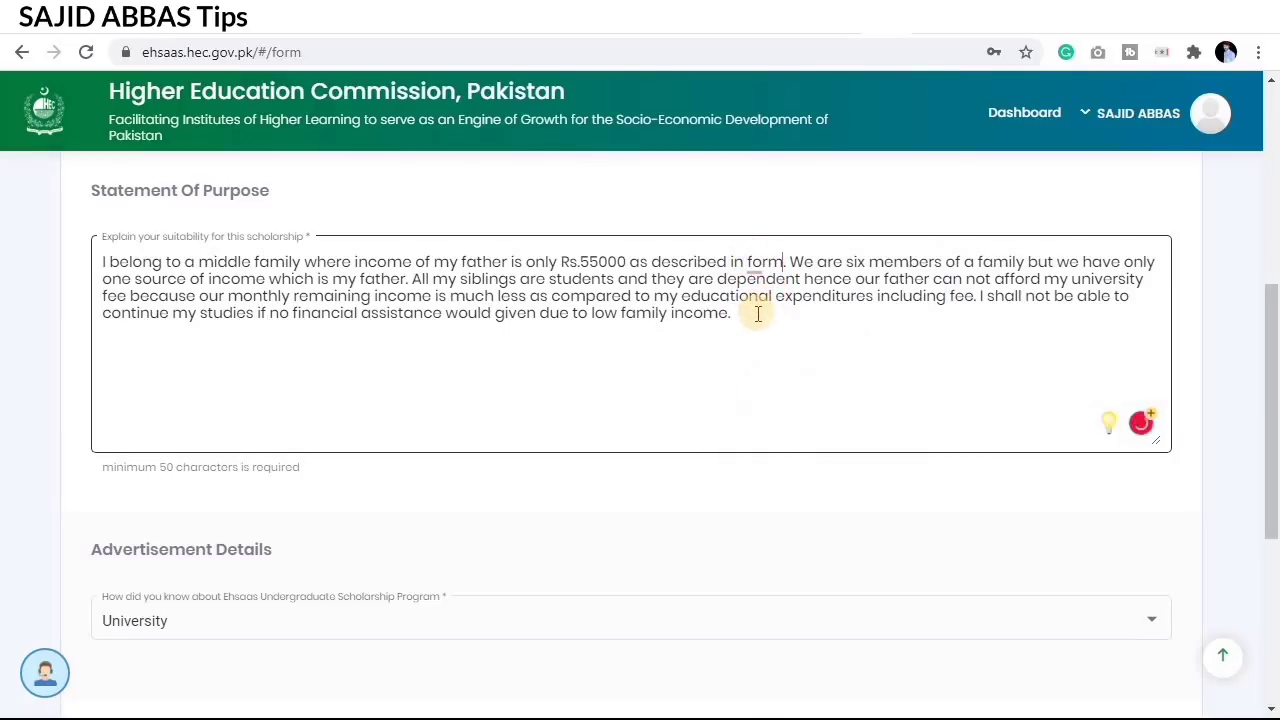
{"action": "scroll", "coordinate": [657, 323], "scroll_direction": "down", "scroll_amount": 1}
{"action": "scroll", "coordinate": [591, 363], "scroll_direction": "down", "scroll_amount": 2}
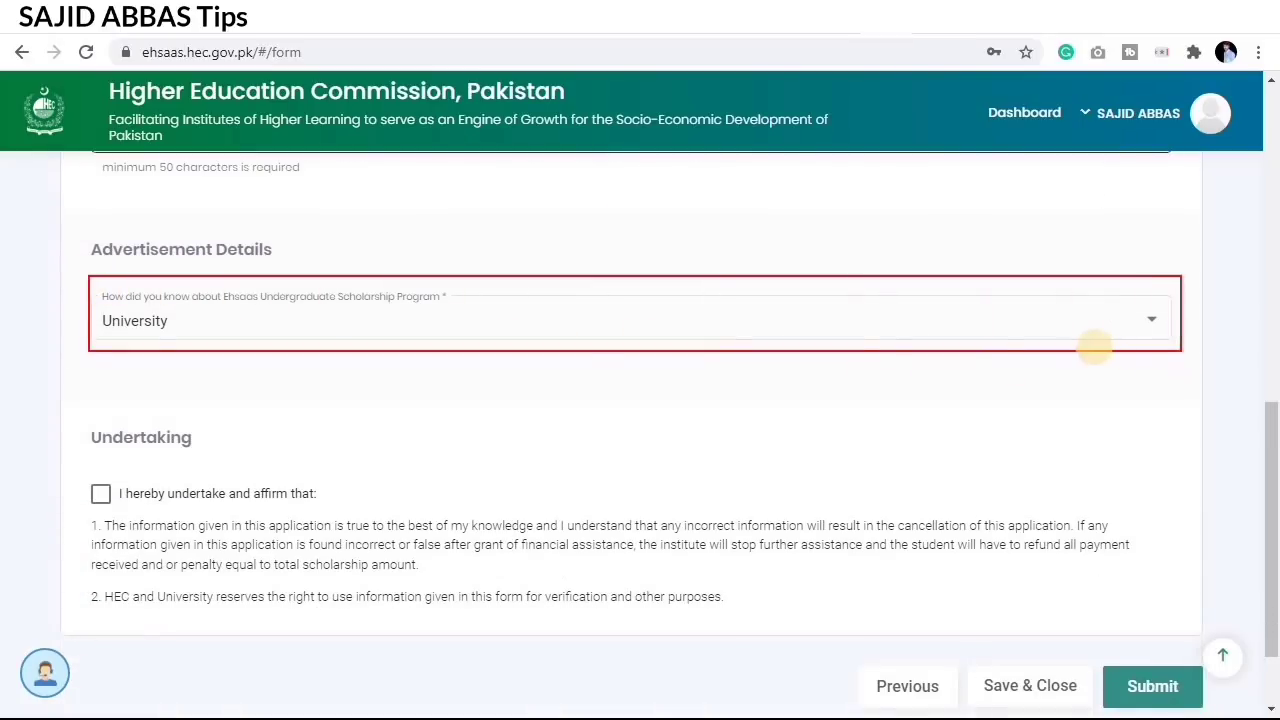
Step: Keep University as how the program was heard of and tick the undertaking affirmation
{"action": "left_click", "coordinate": [367, 318]}
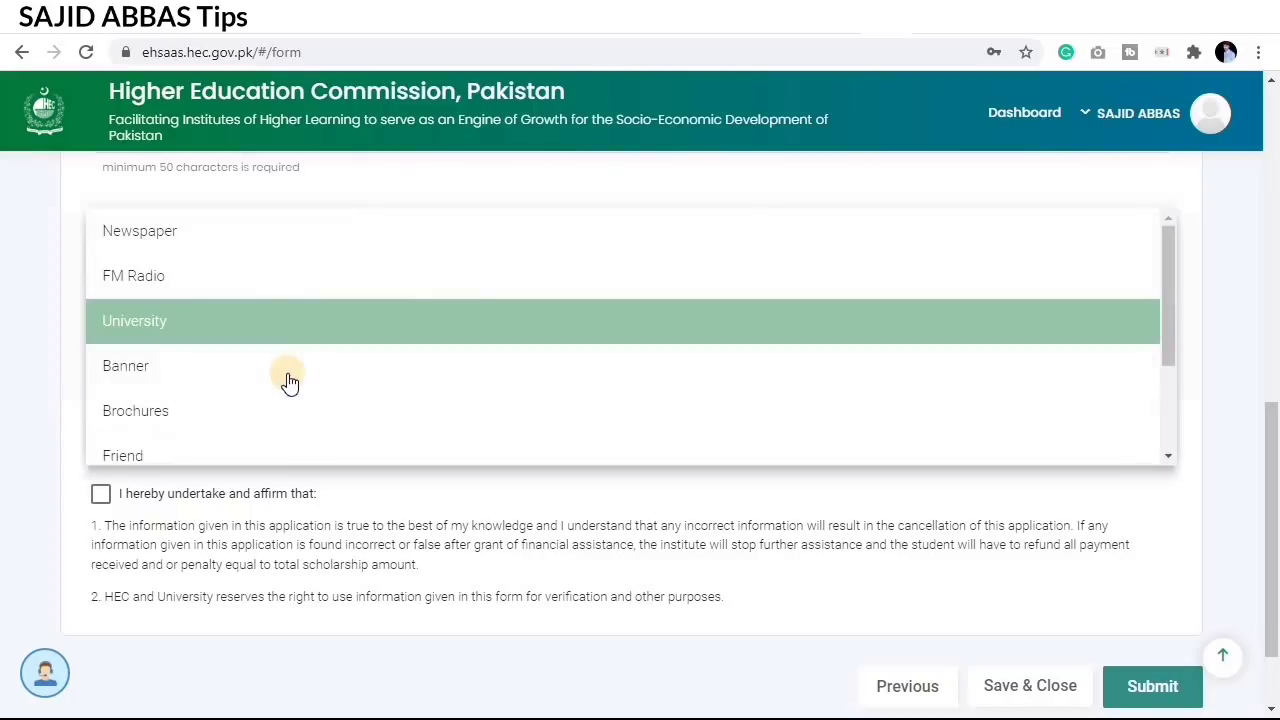
{"action": "left_click", "coordinate": [264, 321]}
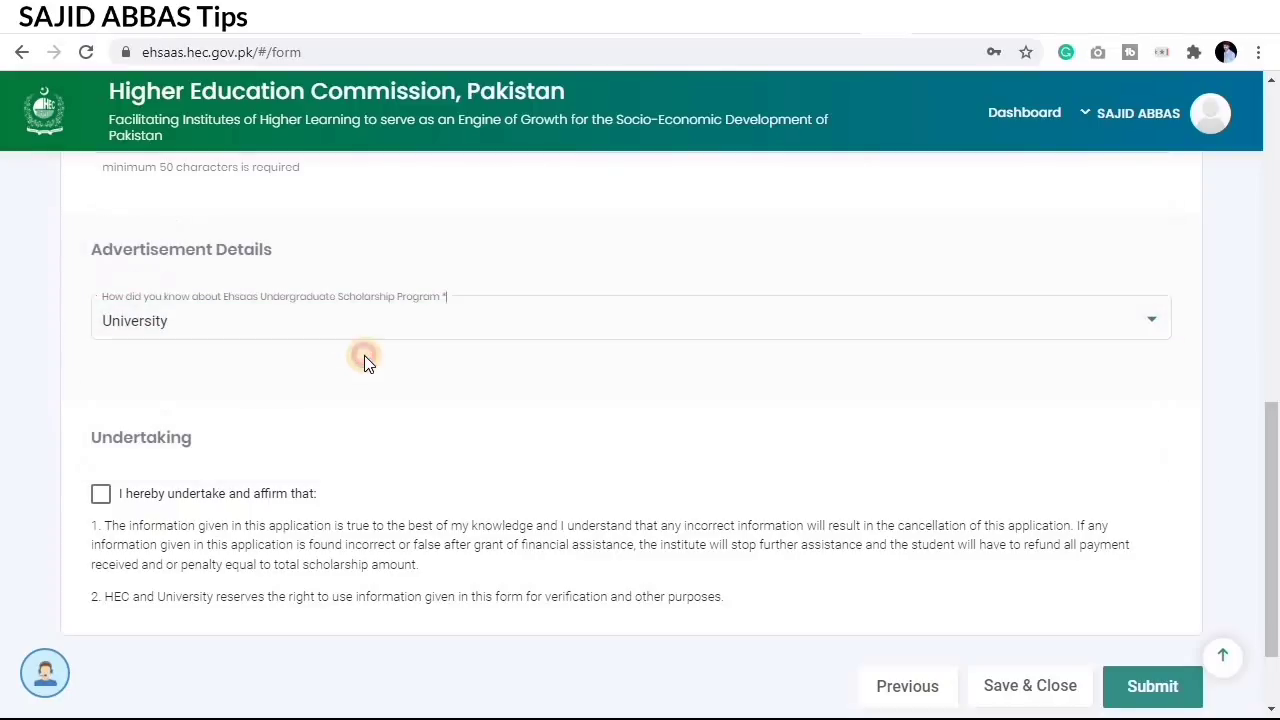
{"action": "scroll", "coordinate": [357, 360], "scroll_direction": "down", "scroll_amount": 2}
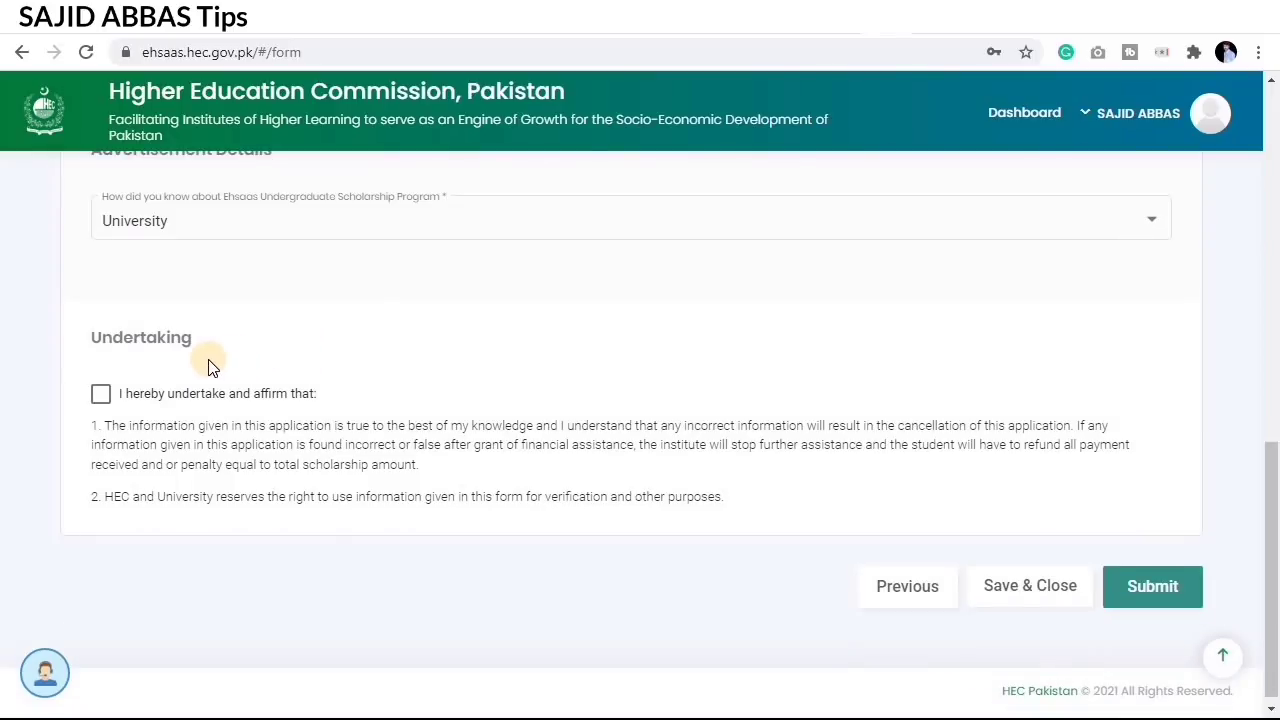
{"action": "left_click", "coordinate": [101, 394]}
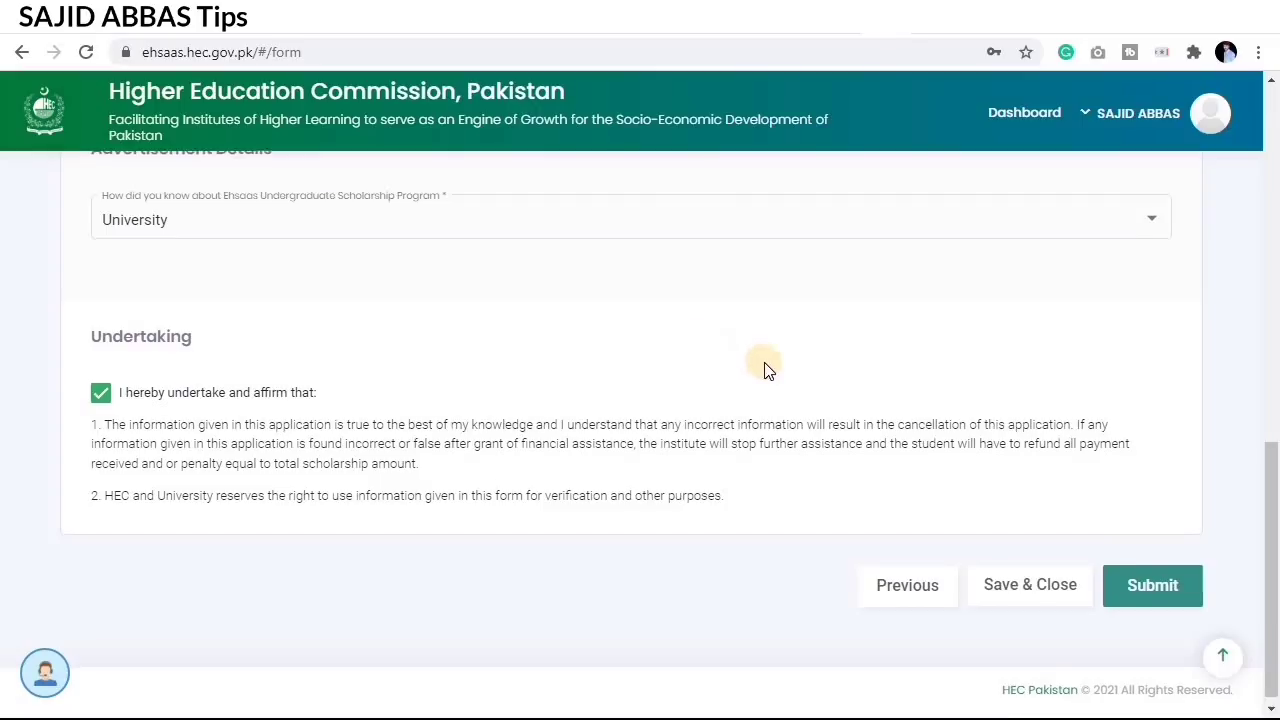
{"action": "scroll", "coordinate": [765, 370], "scroll_direction": "down", "scroll_amount": 1}
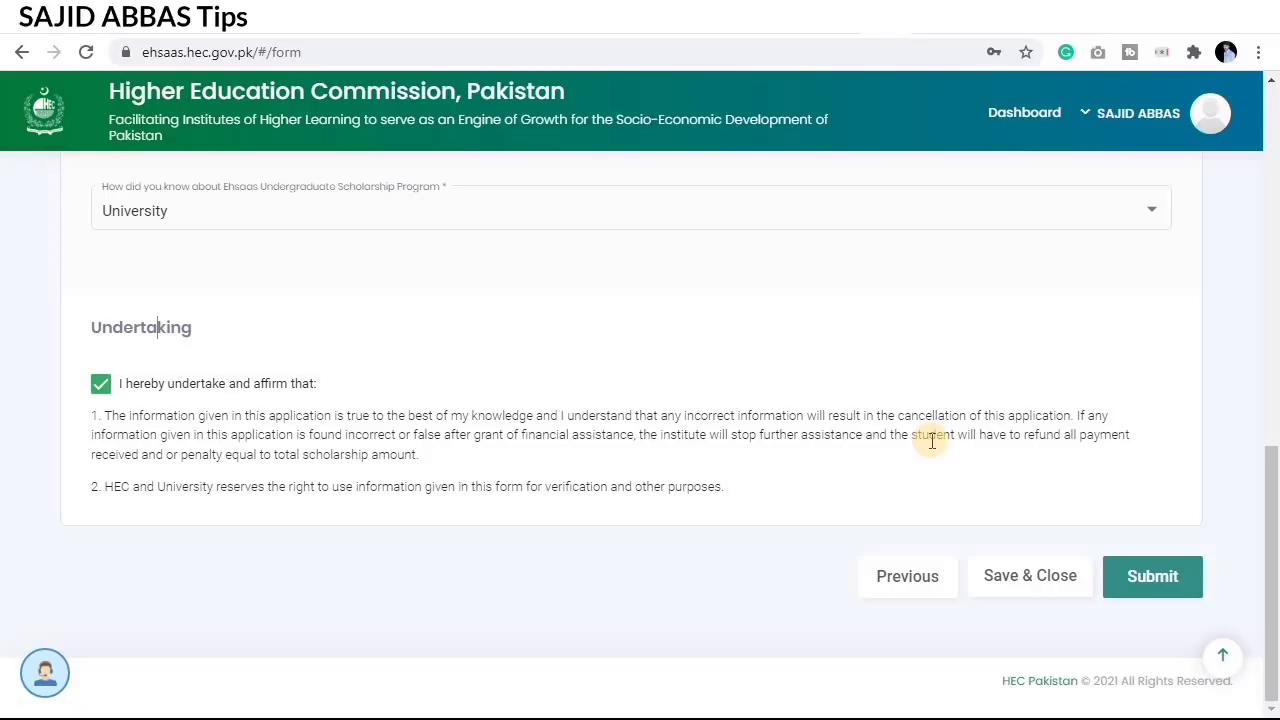
{"action": "scroll", "coordinate": [929, 432], "scroll_direction": "up", "scroll_amount": 12}
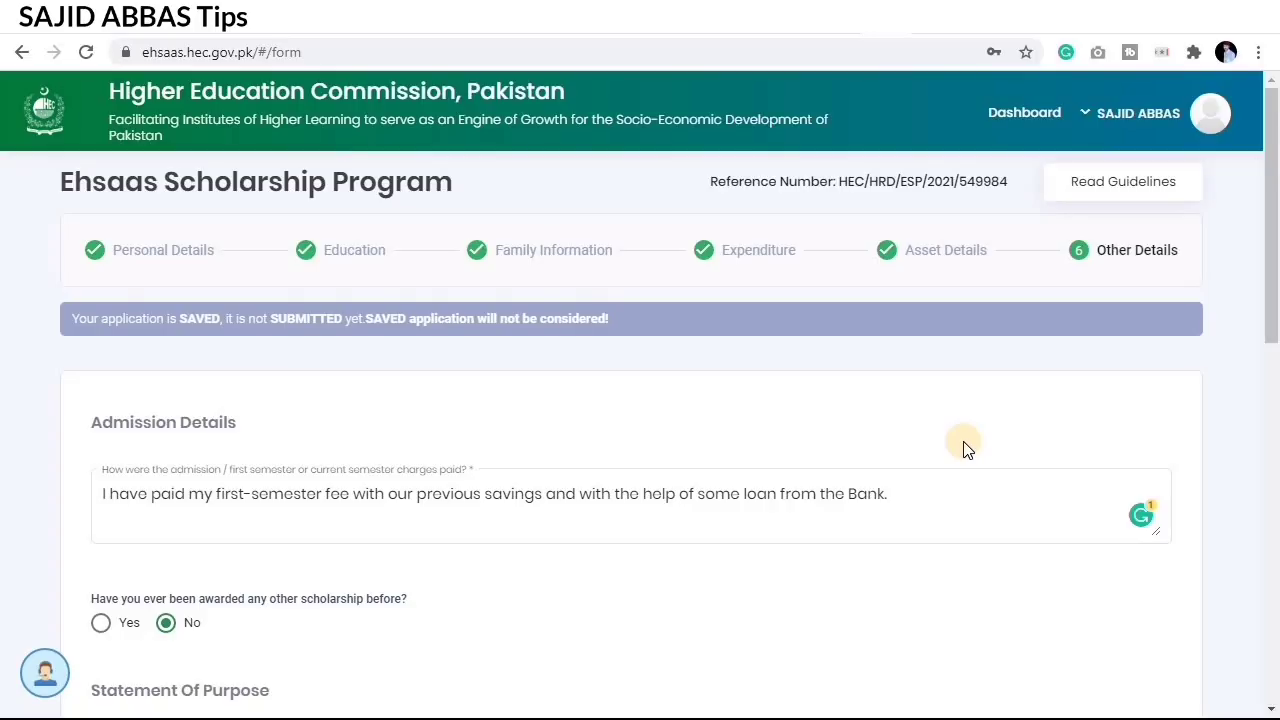
{"action": "scroll", "coordinate": [972, 465], "scroll_direction": "down", "scroll_amount": 12}
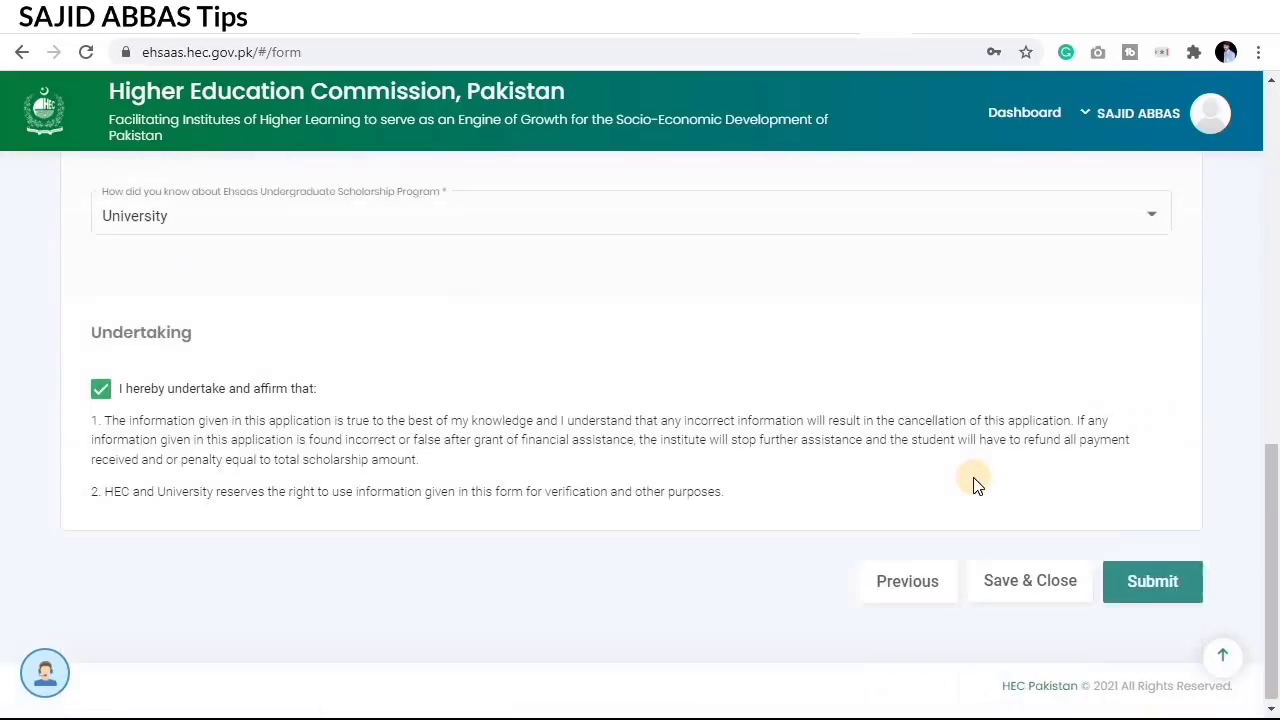
Step: Submit and confirm the scholarship application, then dismiss the success message
{"action": "left_click", "coordinate": [1154, 578]}
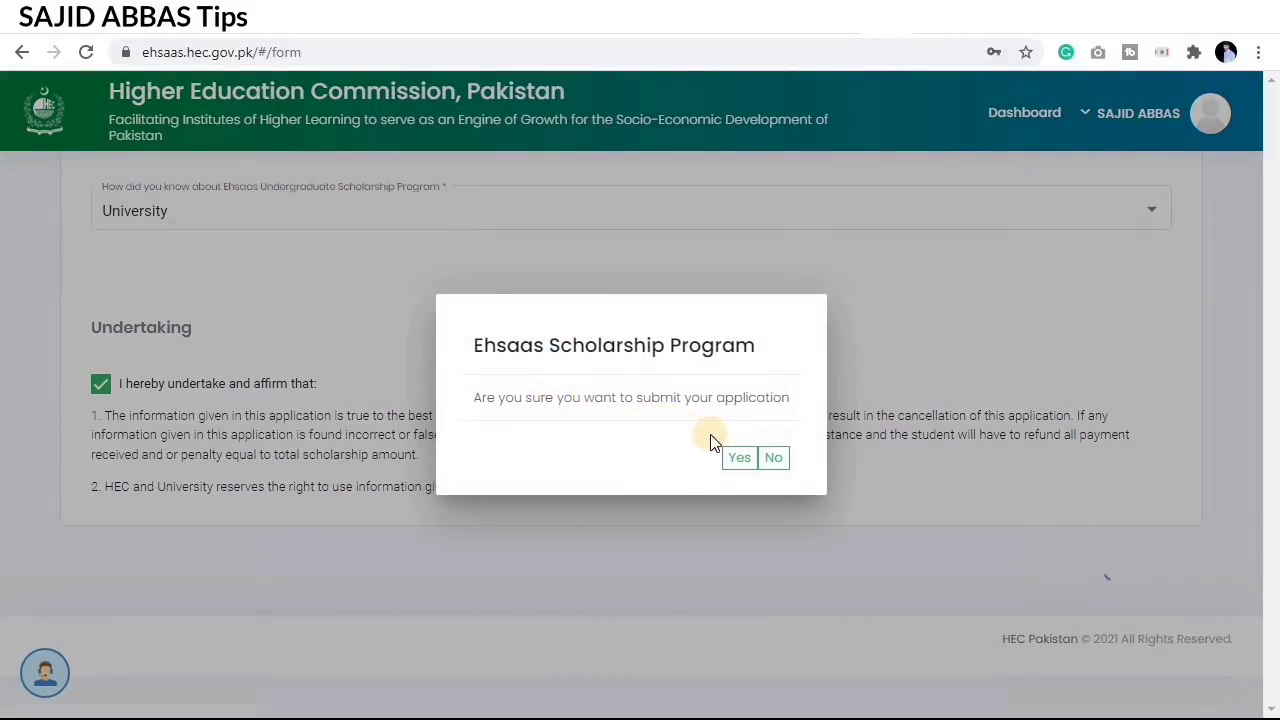
{"action": "left_click", "coordinate": [741, 459]}
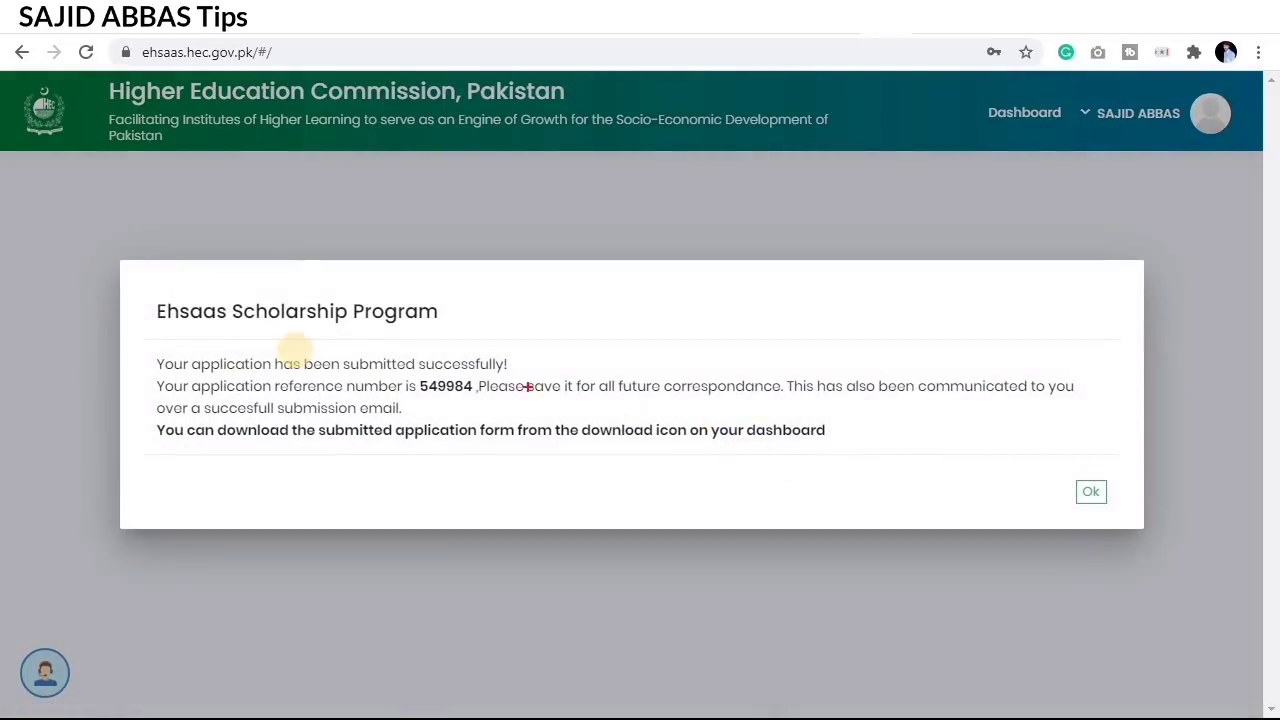
{"action": "mouse_move", "coordinate": [152, 347]}
{"action": "left_mouse_down"}
{"action": "mouse_move", "coordinate": [286, 401]}
{"action": "mouse_move", "coordinate": [526, 369]}
{"action": "mouse_move", "coordinate": [575, 410]}
{"action": "mouse_move", "coordinate": [994, 460]}
{"action": "mouse_move", "coordinate": [1097, 449]}
{"action": "mouse_move", "coordinate": [1017, 451]}
{"action": "left_mouse_up"}
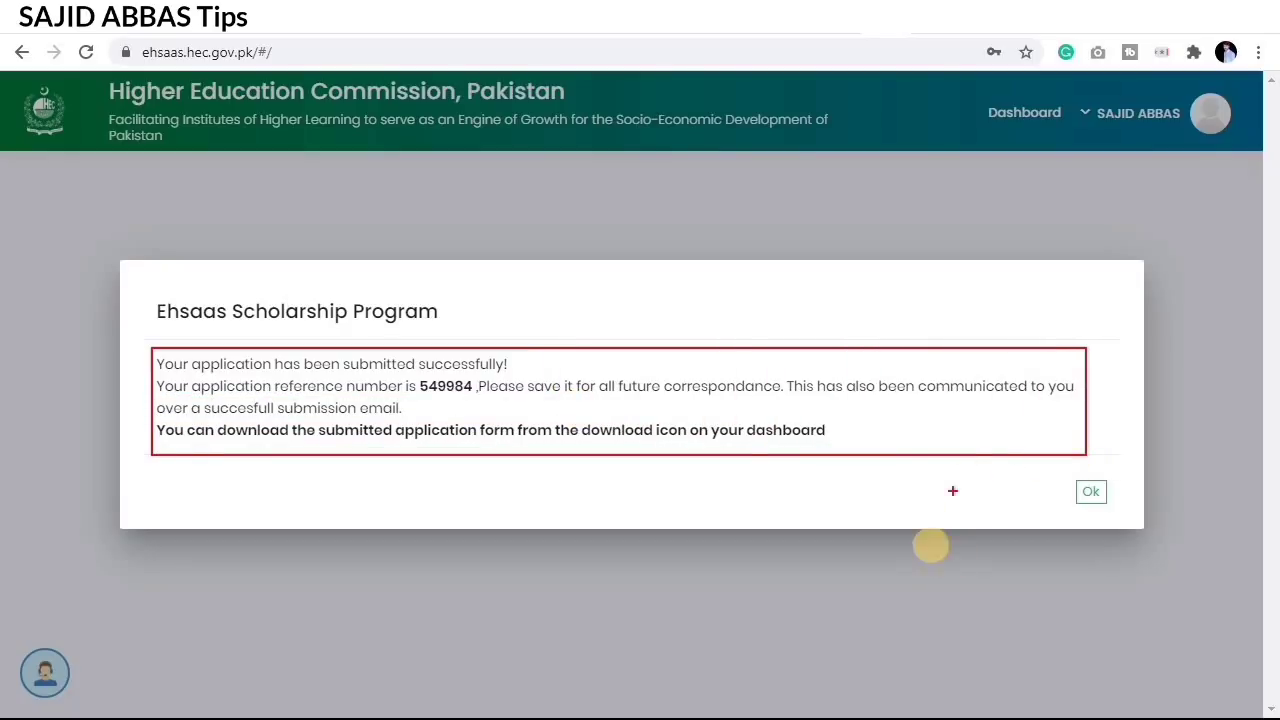
{"action": "left_click", "coordinate": [1101, 494]}
{"action": "scroll", "coordinate": [731, 379], "scroll_direction": "up", "scroll_amount": 3}
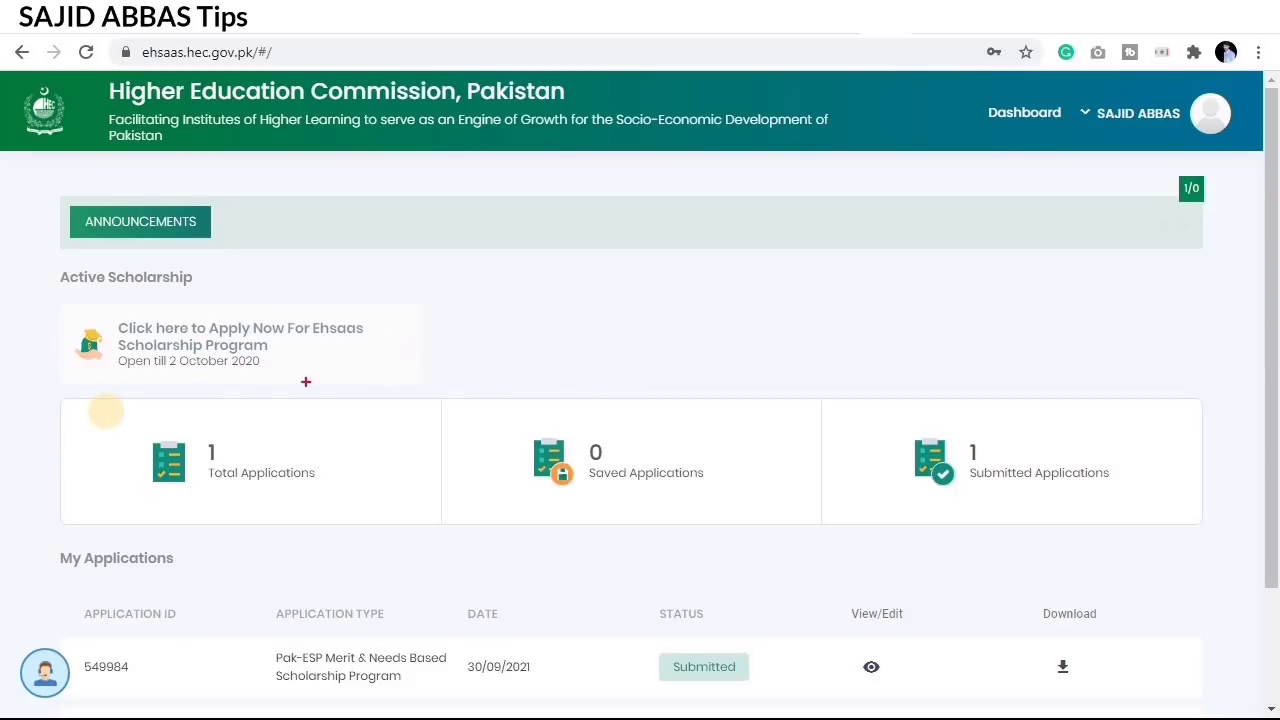
{"action": "mouse_move", "coordinate": [105, 411]}
{"action": "left_mouse_down"}
{"action": "mouse_move", "coordinate": [308, 505]}
{"action": "mouse_move", "coordinate": [378, 512]}
{"action": "left_mouse_up"}
{"action": "left_click_drag", "start_coordinate": [505, 432], "coordinate": [767, 502]}
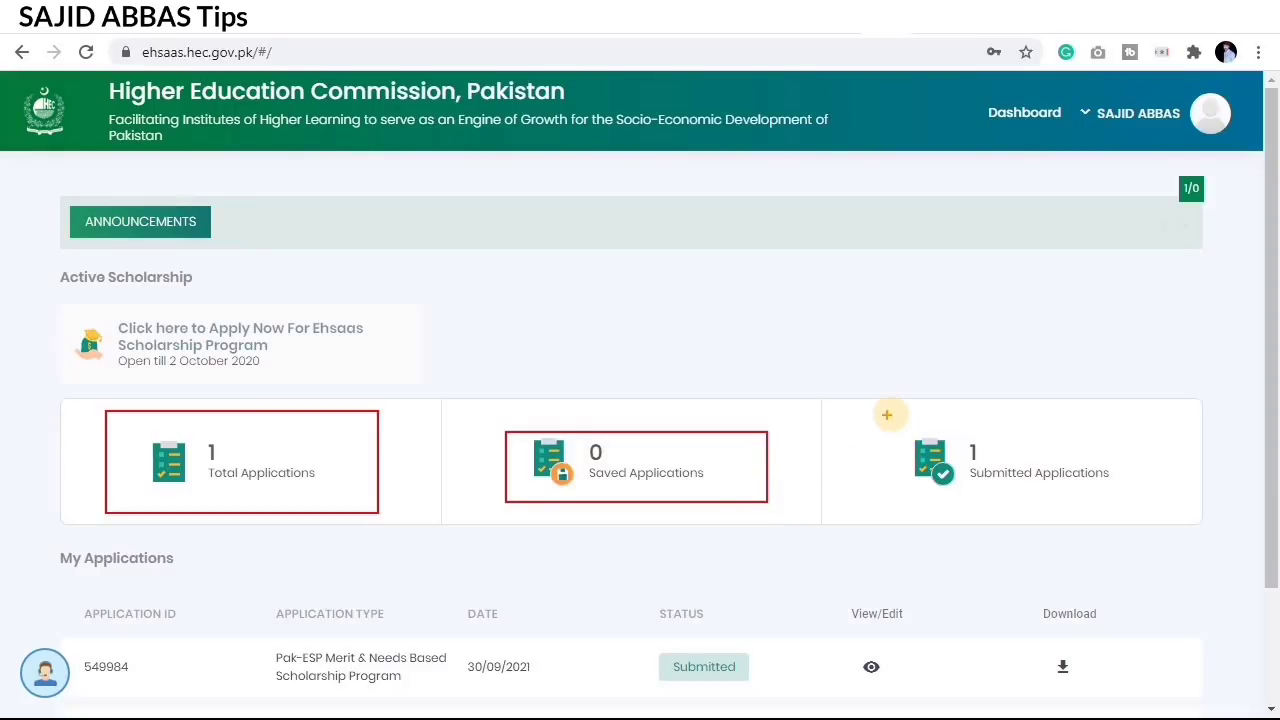
{"action": "mouse_move", "coordinate": [877, 425]}
{"action": "left_mouse_down"}
{"action": "mouse_move", "coordinate": [994, 485]}
{"action": "mouse_move", "coordinate": [1169, 504]}
{"action": "left_mouse_up"}
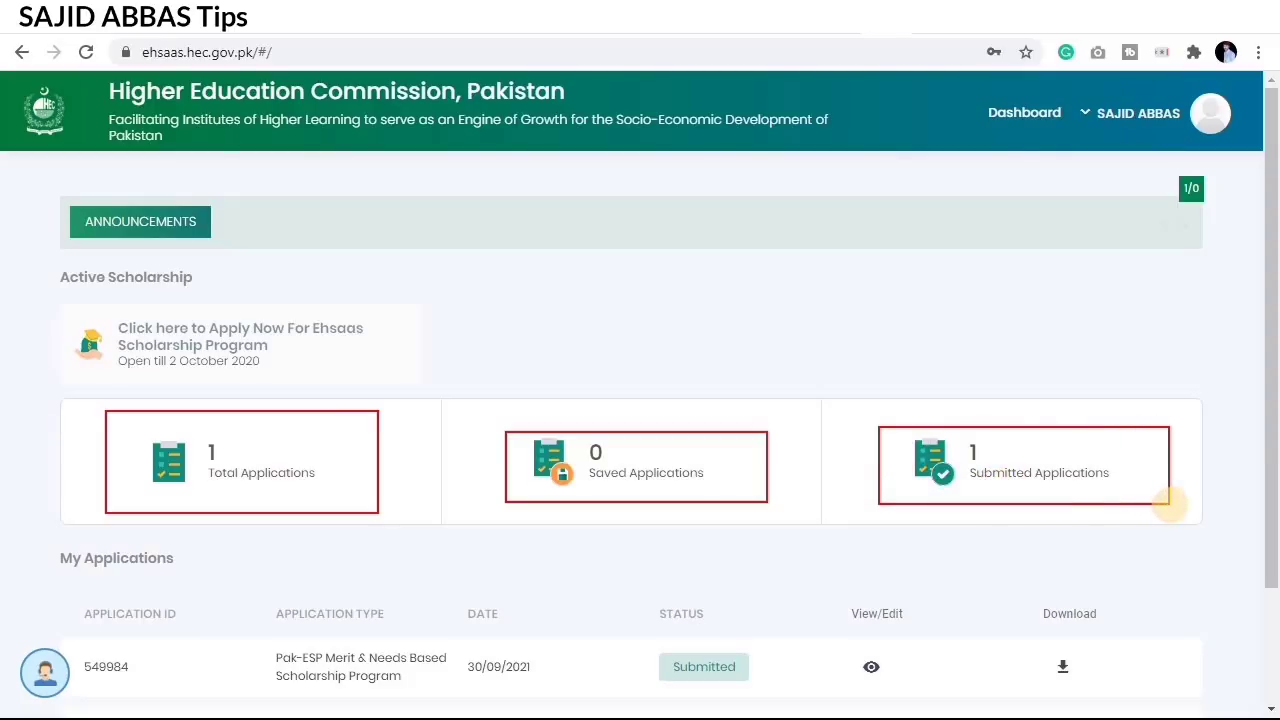
{"action": "mouse_move", "coordinate": [875, 287]}
{"action": "left_mouse_down"}
{"action": "mouse_move", "coordinate": [931, 392]}
{"action": "mouse_move", "coordinate": [1106, 529]}
{"action": "mouse_move", "coordinate": [1170, 516]}
{"action": "left_mouse_up"}
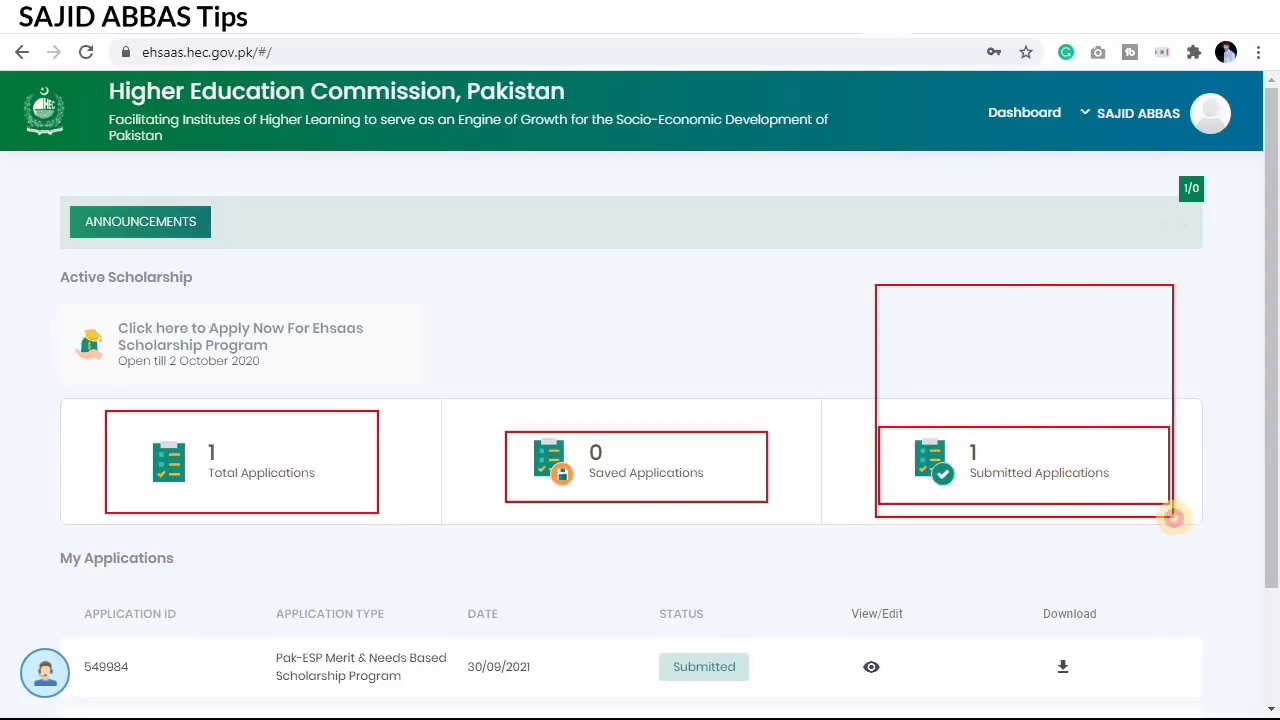
{"action": "left_click_drag", "start_coordinate": [488, 375], "coordinate": [536, 469]}
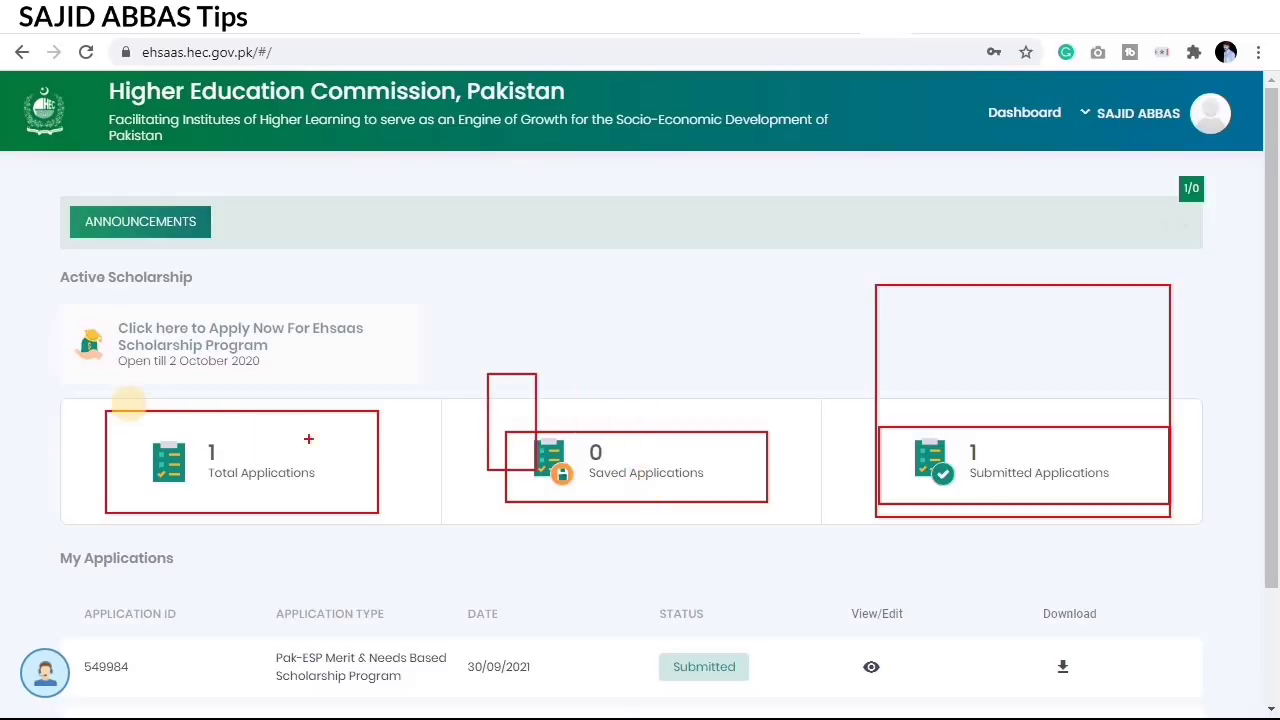
{"action": "left_click_drag", "start_coordinate": [180, 421], "coordinate": [508, 470]}
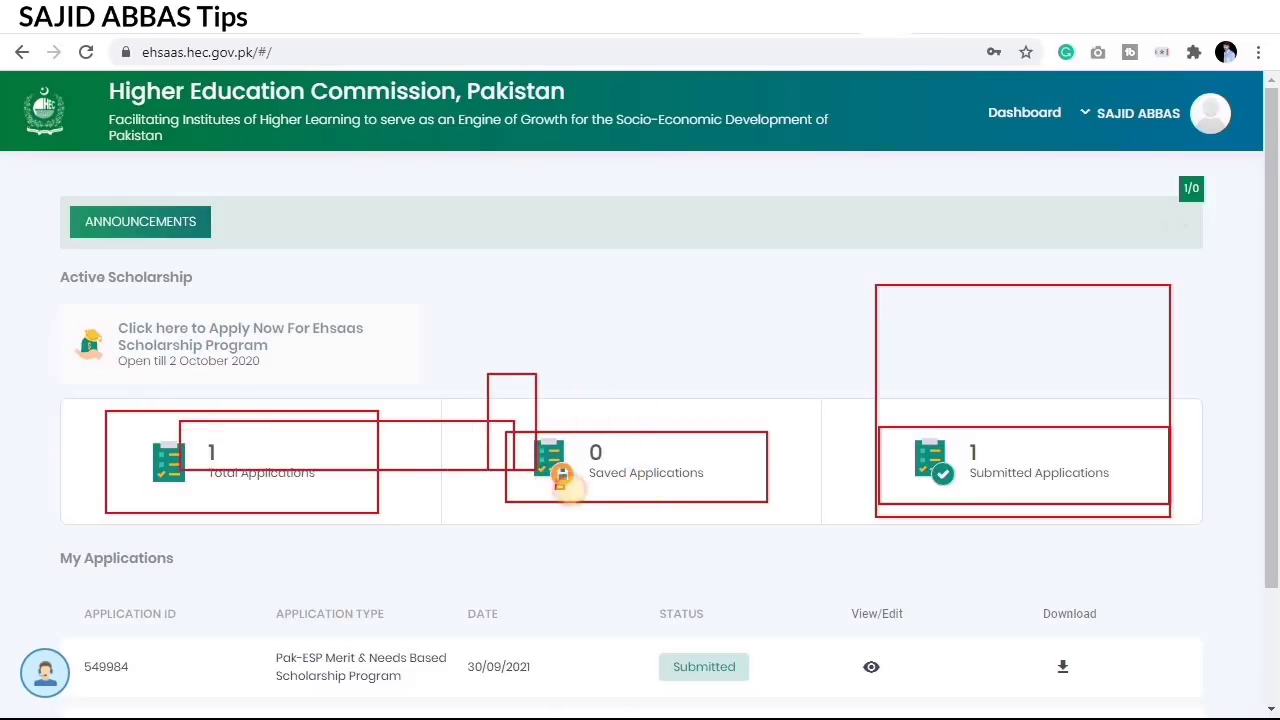
{"action": "key", "text": "Escape"}
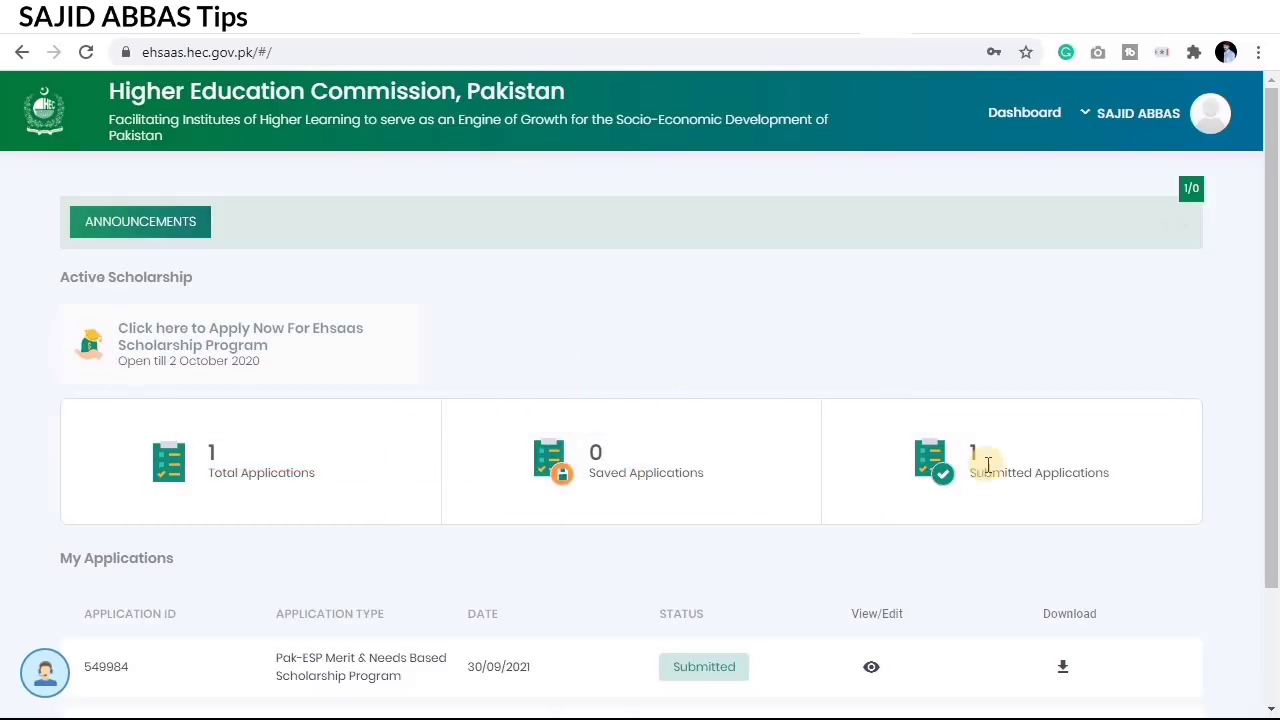
{"action": "scroll", "coordinate": [1060, 480], "scroll_direction": "down", "scroll_amount": 3}
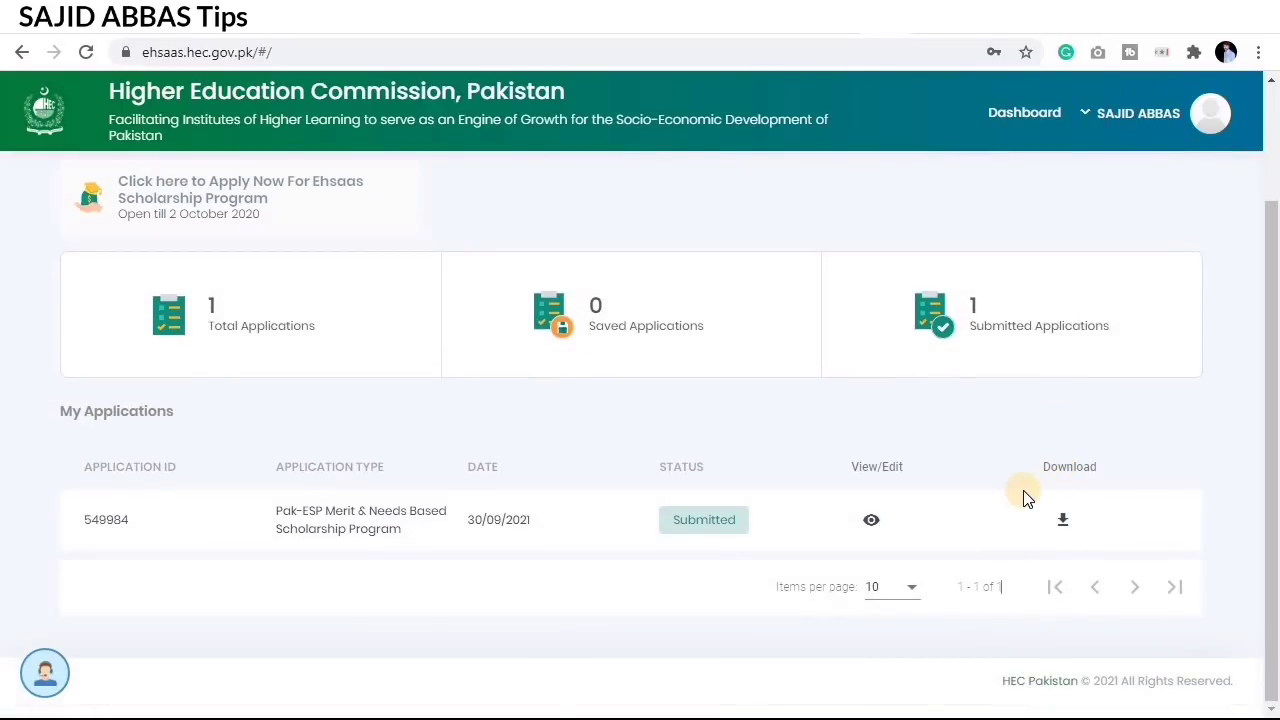
{"action": "left_click_drag", "start_coordinate": [1029, 447], "coordinate": [1122, 539]}
Step: Download the submitted application form as PDF and view the application's details
{"action": "left_click", "coordinate": [1065, 524]}
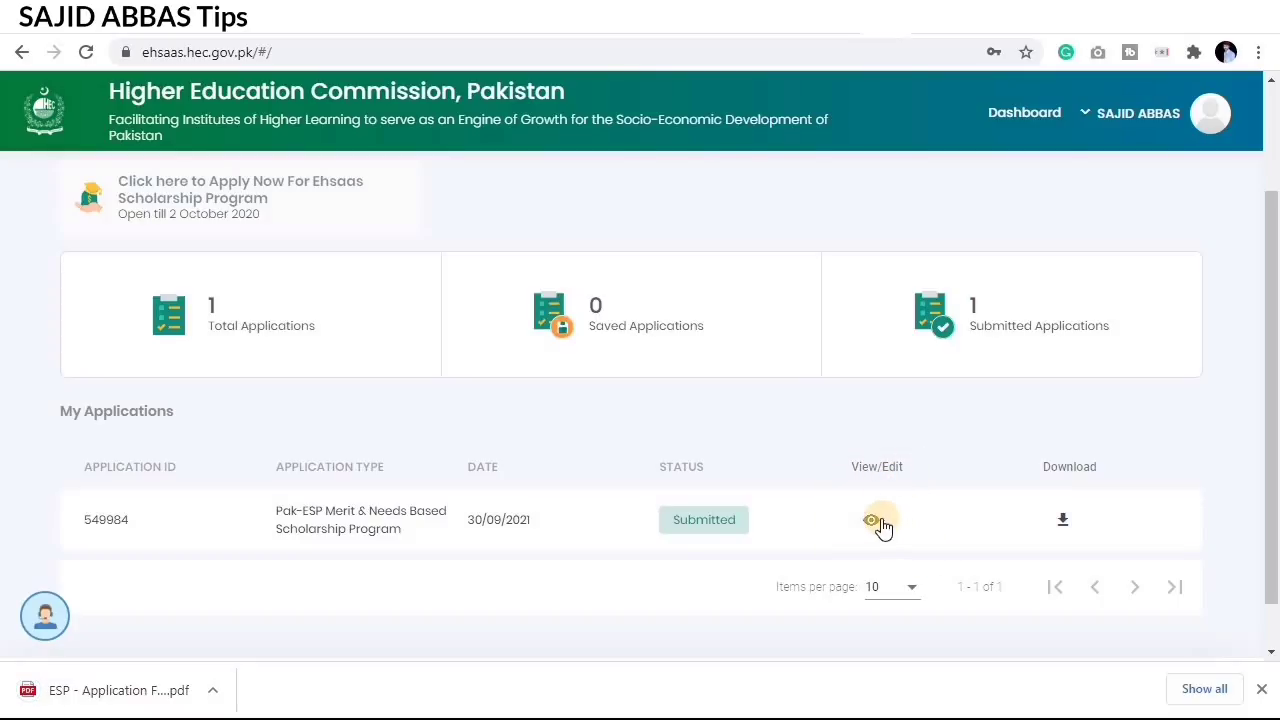
{"action": "left_click", "coordinate": [878, 520]}
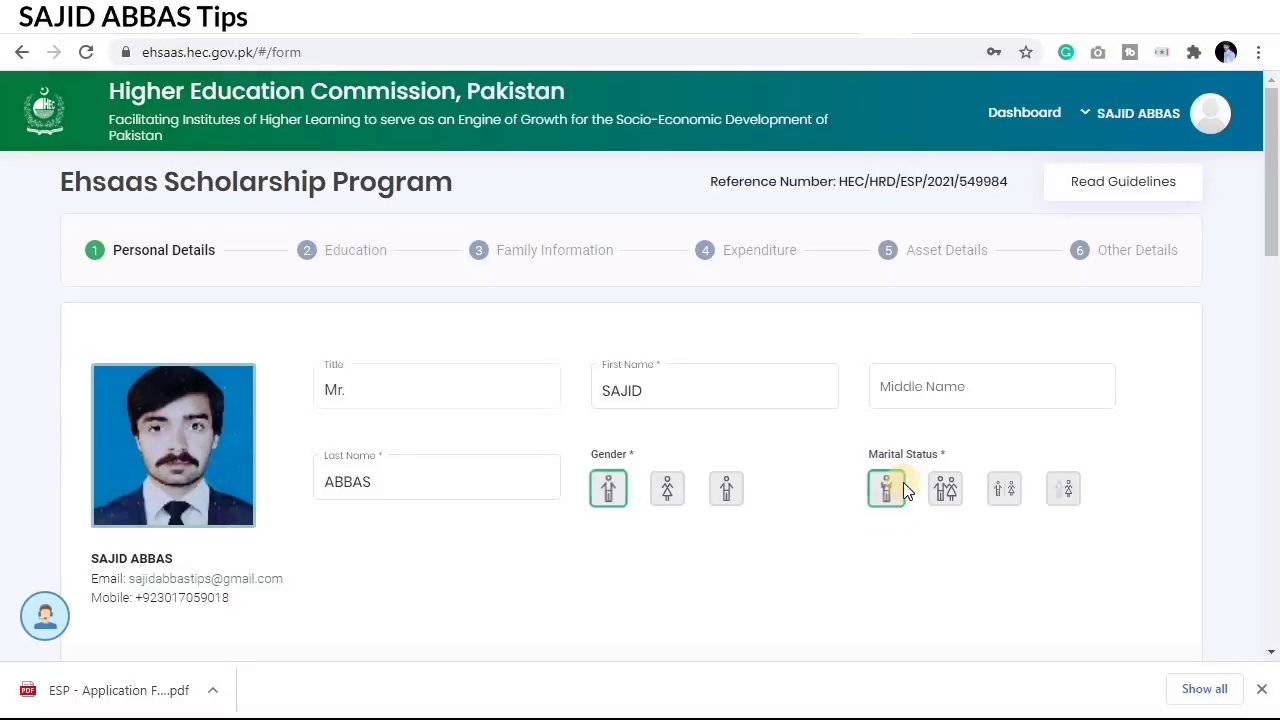
{"action": "scroll", "coordinate": [625, 372], "scroll_direction": "down", "scroll_amount": 5}
{"action": "scroll", "coordinate": [627, 372], "scroll_direction": "down", "scroll_amount": 7}
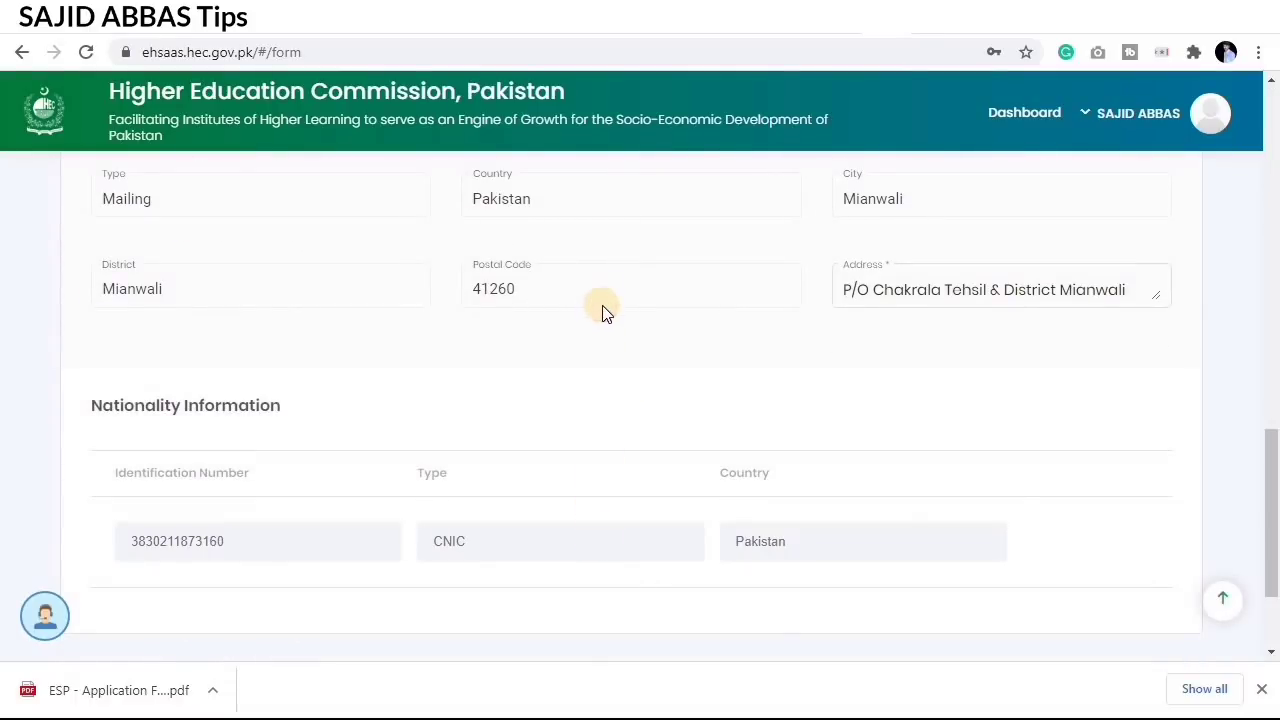
{"action": "left_click", "coordinate": [938, 289]}
{"action": "left_click", "coordinate": [971, 396]}
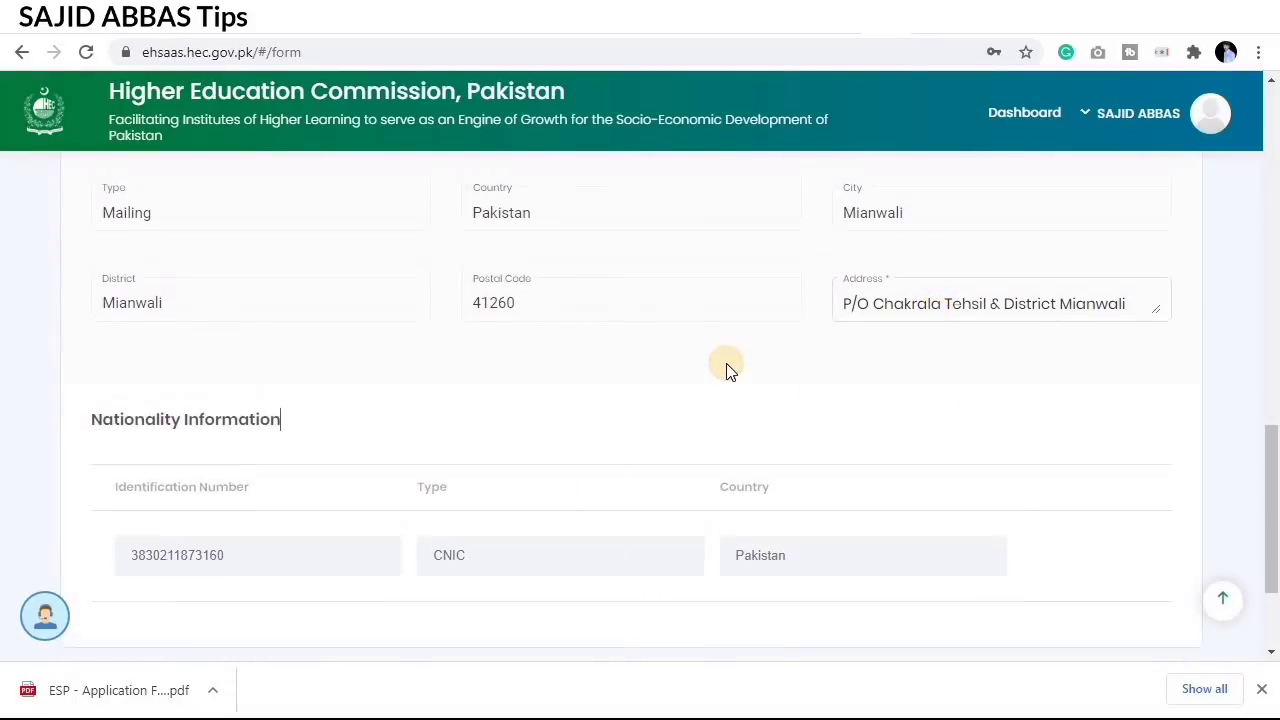
{"action": "scroll", "coordinate": [726, 369], "scroll_direction": "up", "scroll_amount": 4}
{"action": "left_click", "coordinate": [745, 320]}
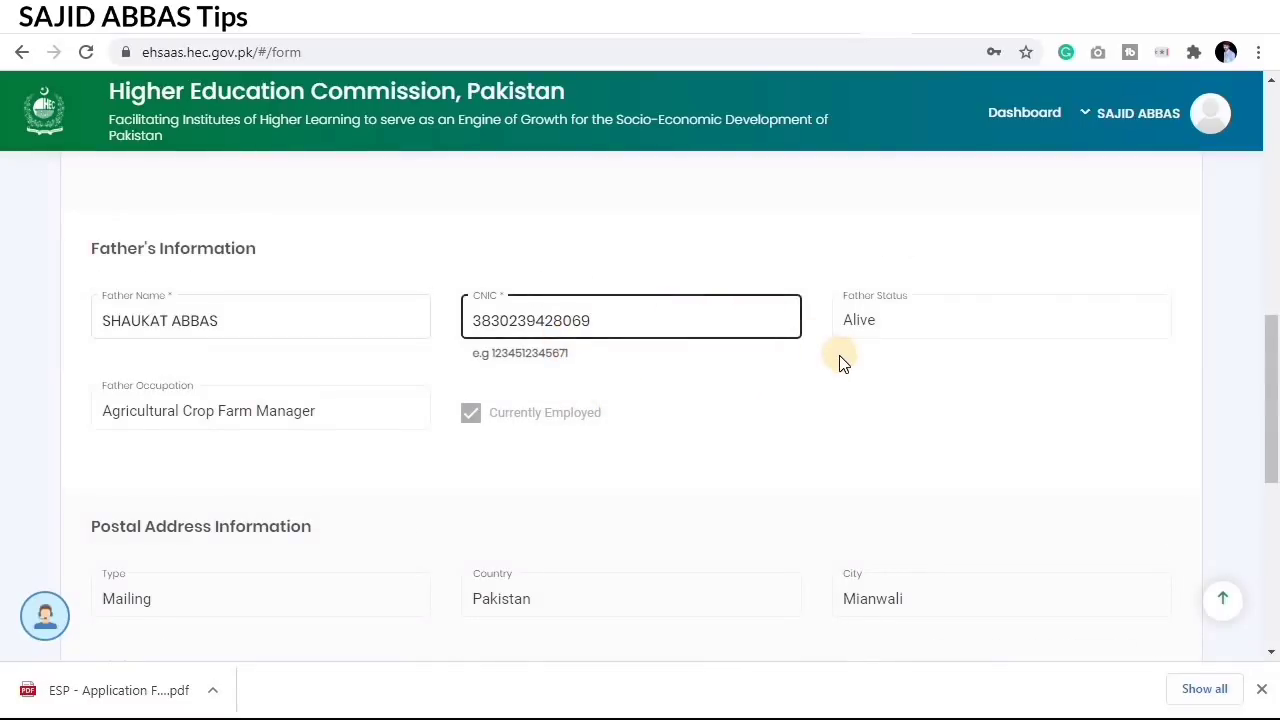
{"action": "scroll", "coordinate": [837, 360], "scroll_direction": "down", "scroll_amount": 4}
Step: Close the downloads bar and return to the dashboard
{"action": "left_click", "coordinate": [1259, 692]}
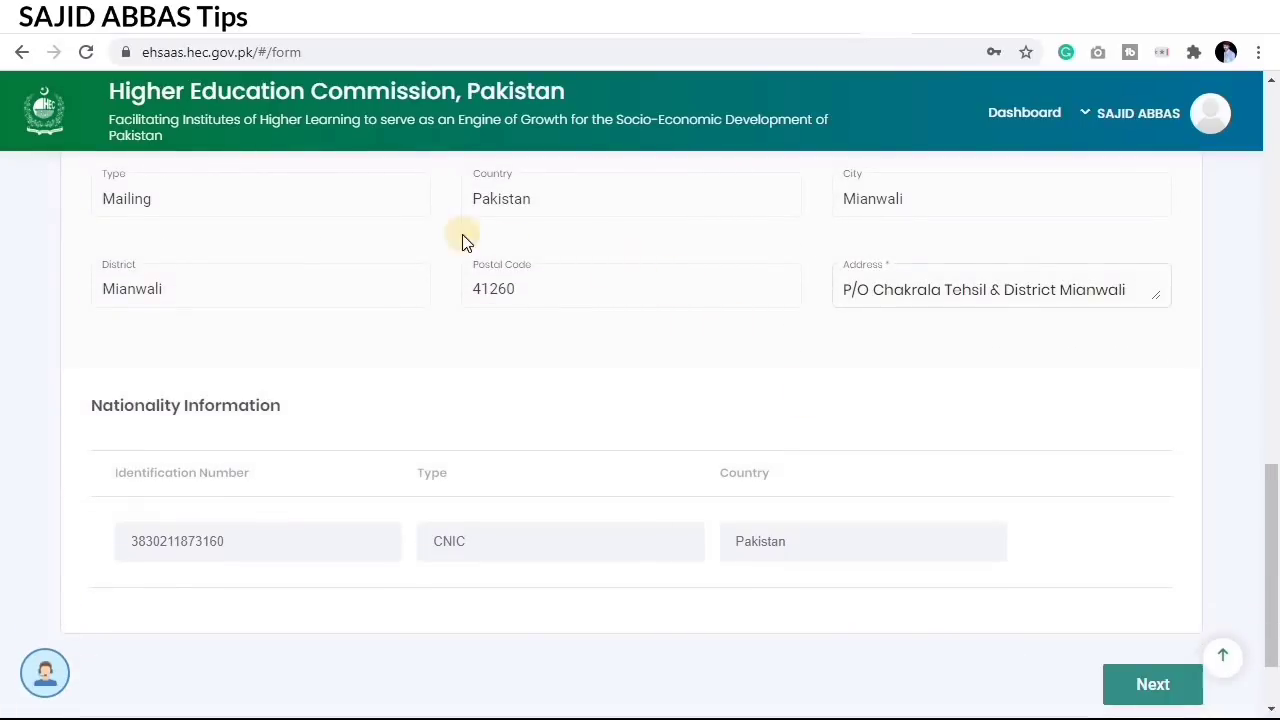
{"action": "scroll", "coordinate": [463, 240], "scroll_direction": "up", "scroll_amount": 5}
{"action": "left_click", "coordinate": [20, 54]}
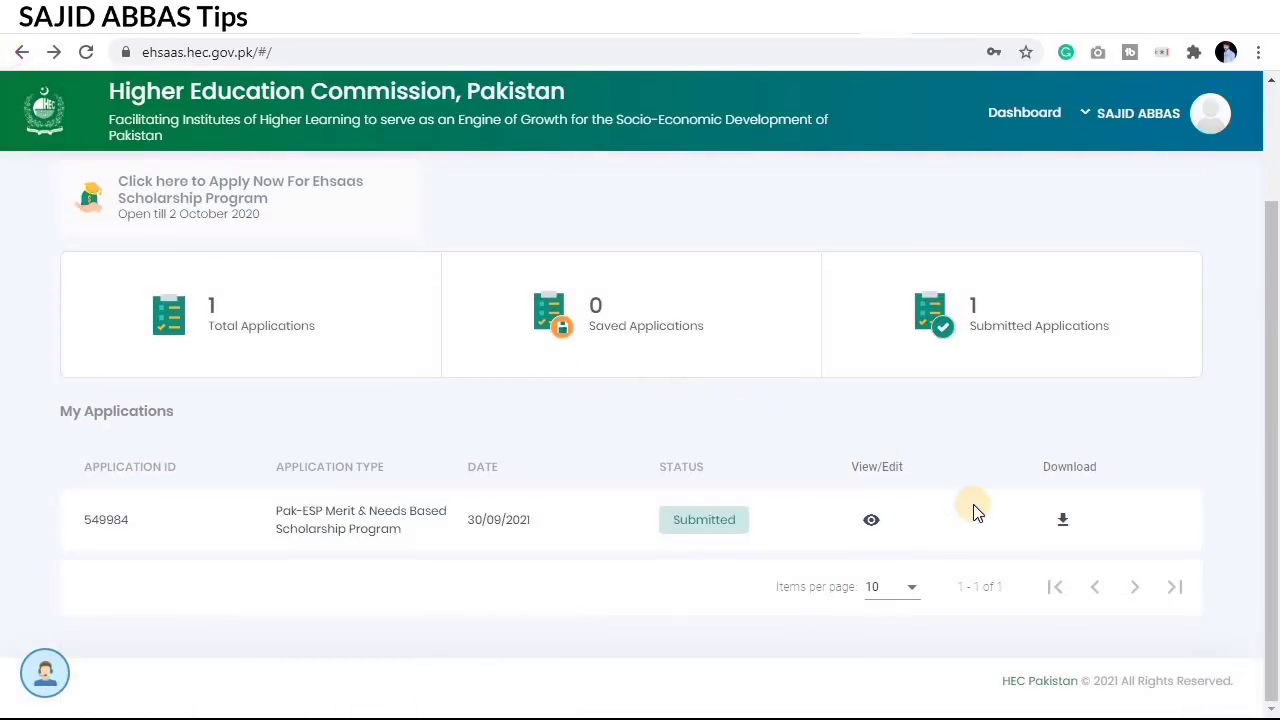
{"action": "scroll", "coordinate": [521, 501], "scroll_direction": "up", "scroll_amount": 1}
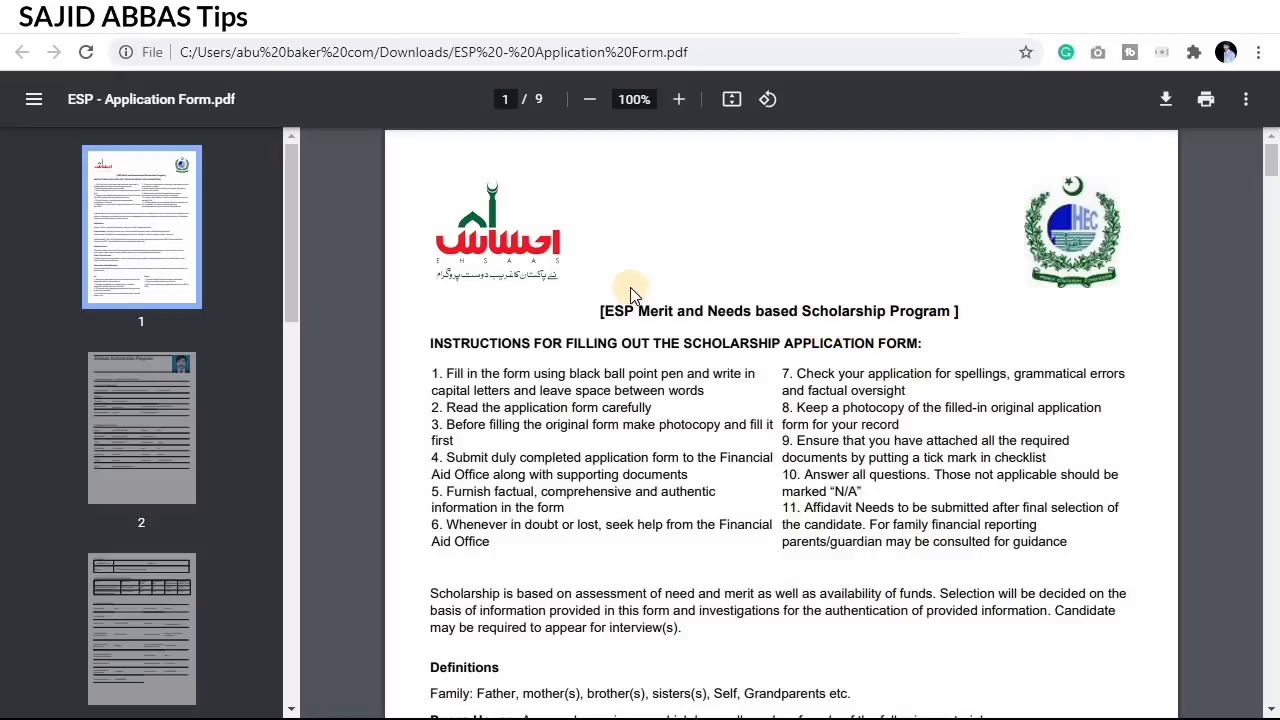
Step: Scroll through all 9 PDF pages to the Document Check List and Undertaking
{"action": "scroll", "coordinate": [660, 320], "scroll_direction": "down", "scroll_amount": 5}
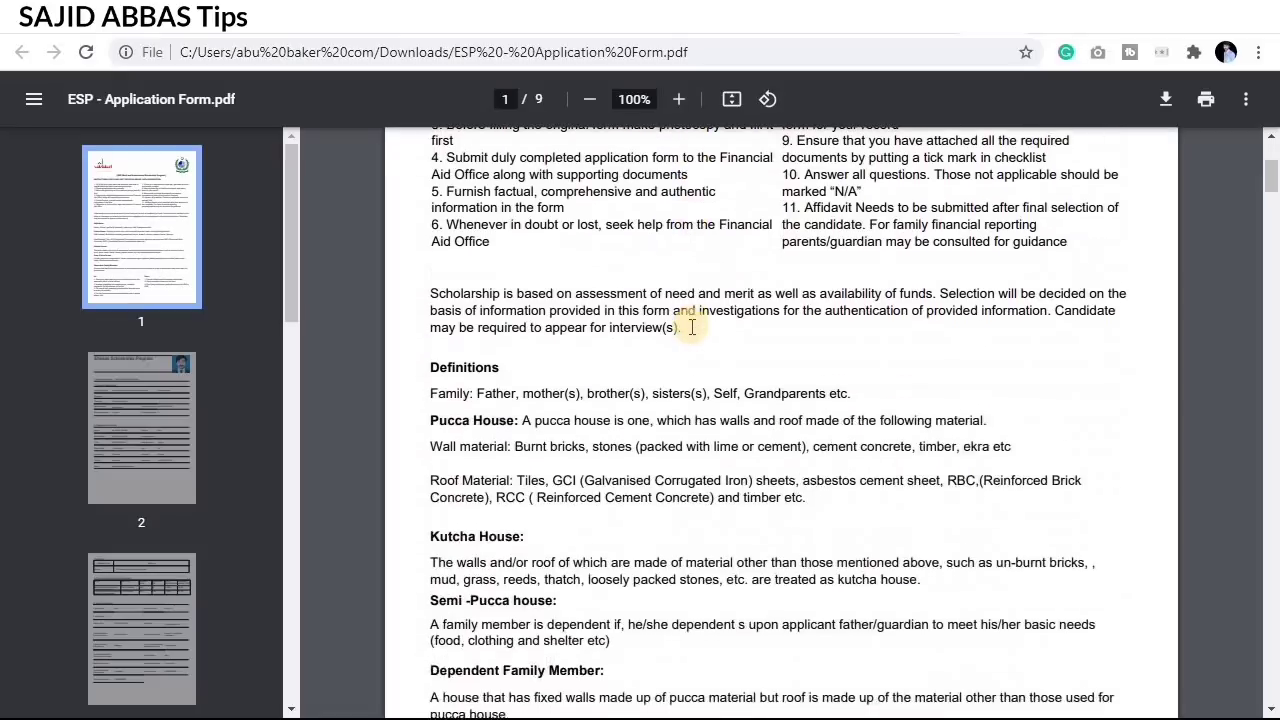
{"action": "scroll", "coordinate": [693, 334], "scroll_direction": "down", "scroll_amount": 3}
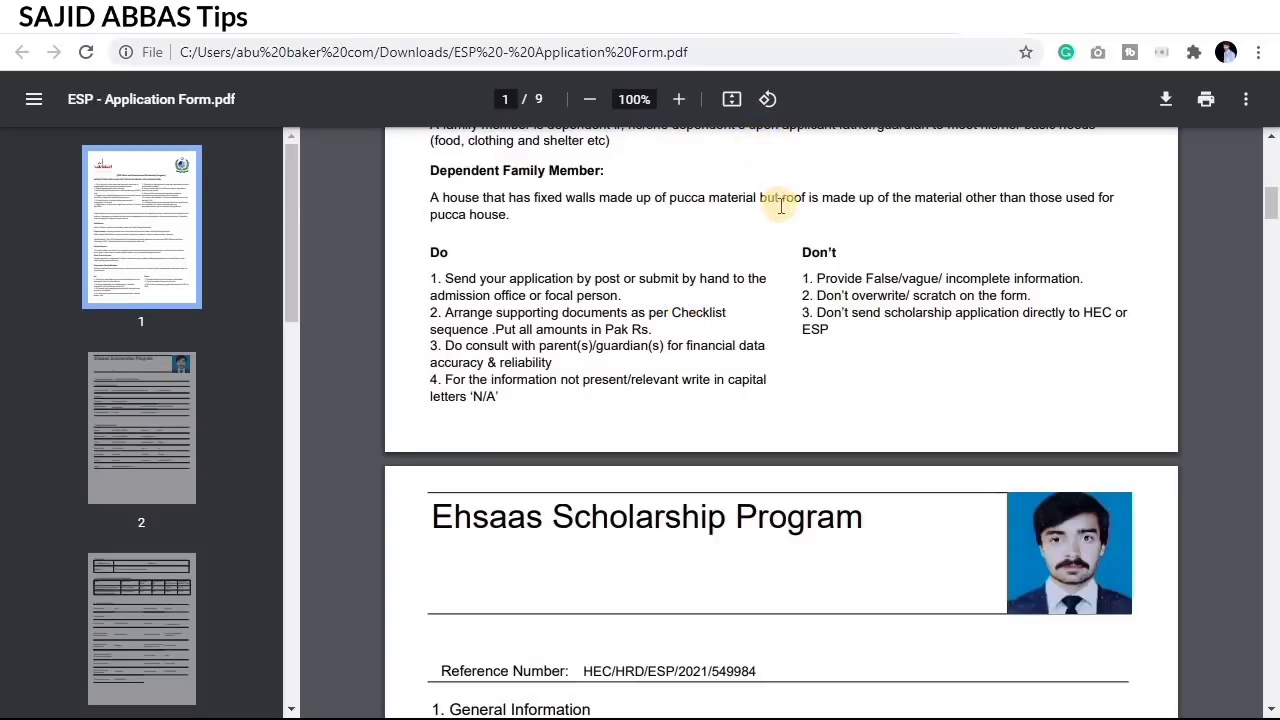
{"action": "scroll", "coordinate": [780, 205], "scroll_direction": "down", "scroll_amount": 4}
{"action": "scroll", "coordinate": [783, 218], "scroll_direction": "down", "scroll_amount": 18}
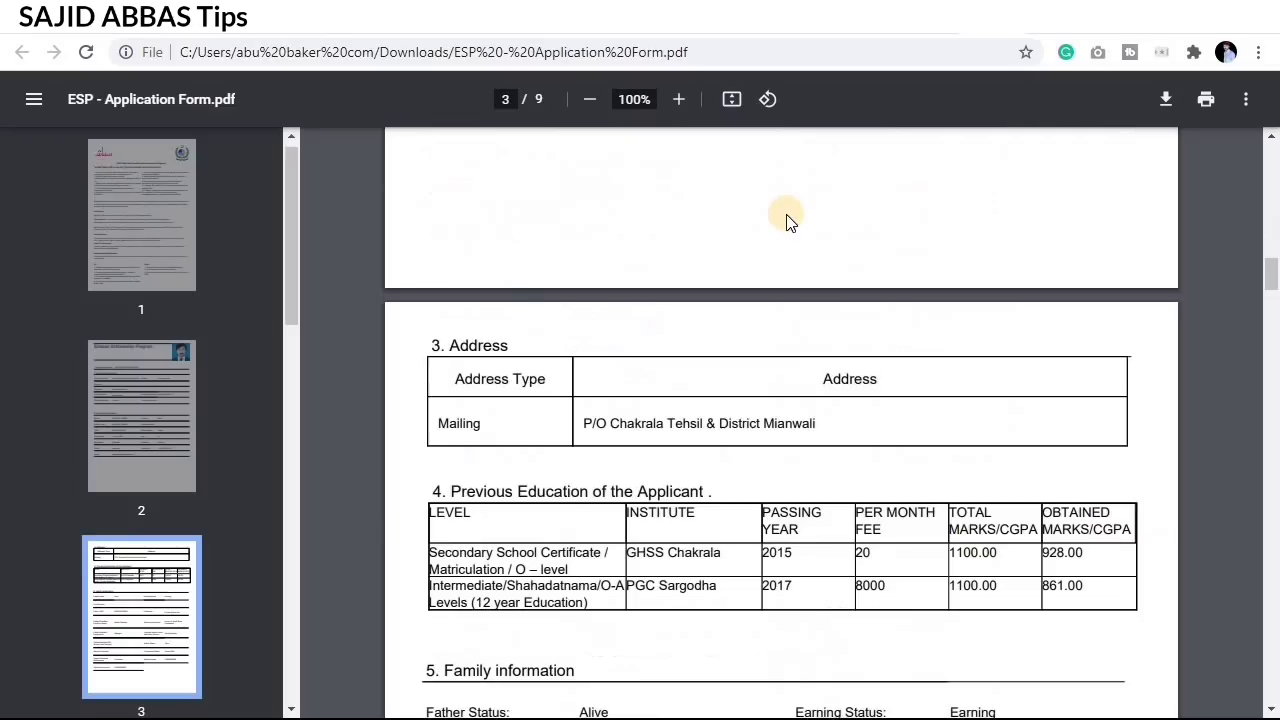
{"action": "scroll", "coordinate": [1014, 374], "scroll_direction": "down", "scroll_amount": 12}
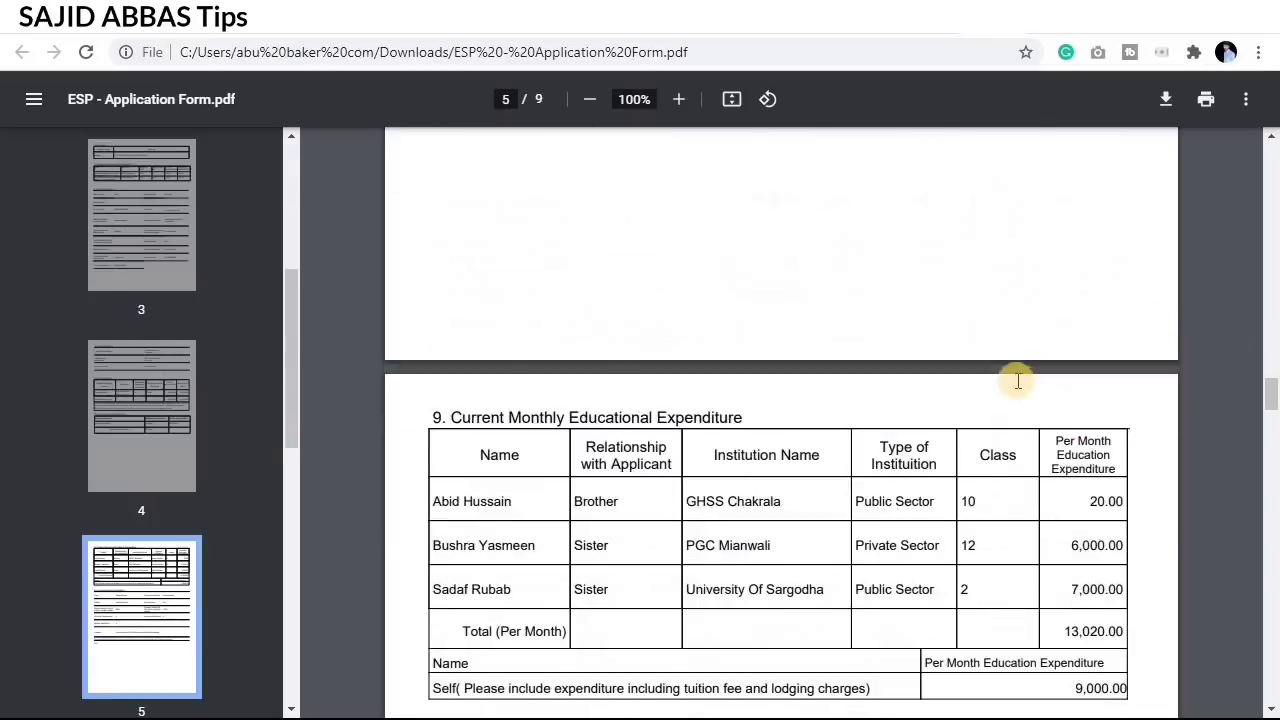
{"action": "scroll", "coordinate": [995, 405], "scroll_direction": "down", "scroll_amount": 7}
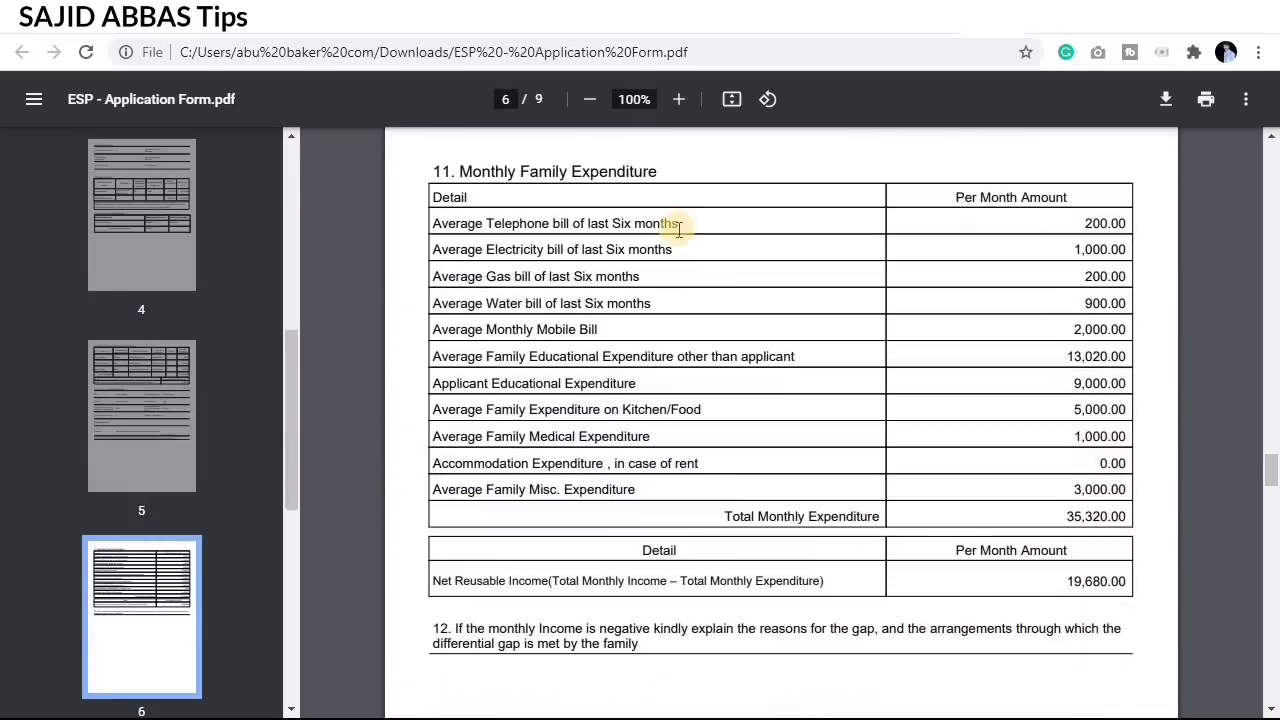
{"action": "scroll", "coordinate": [829, 346], "scroll_direction": "down", "scroll_amount": 5}
{"action": "scroll", "coordinate": [829, 346], "scroll_direction": "down", "scroll_amount": 15}
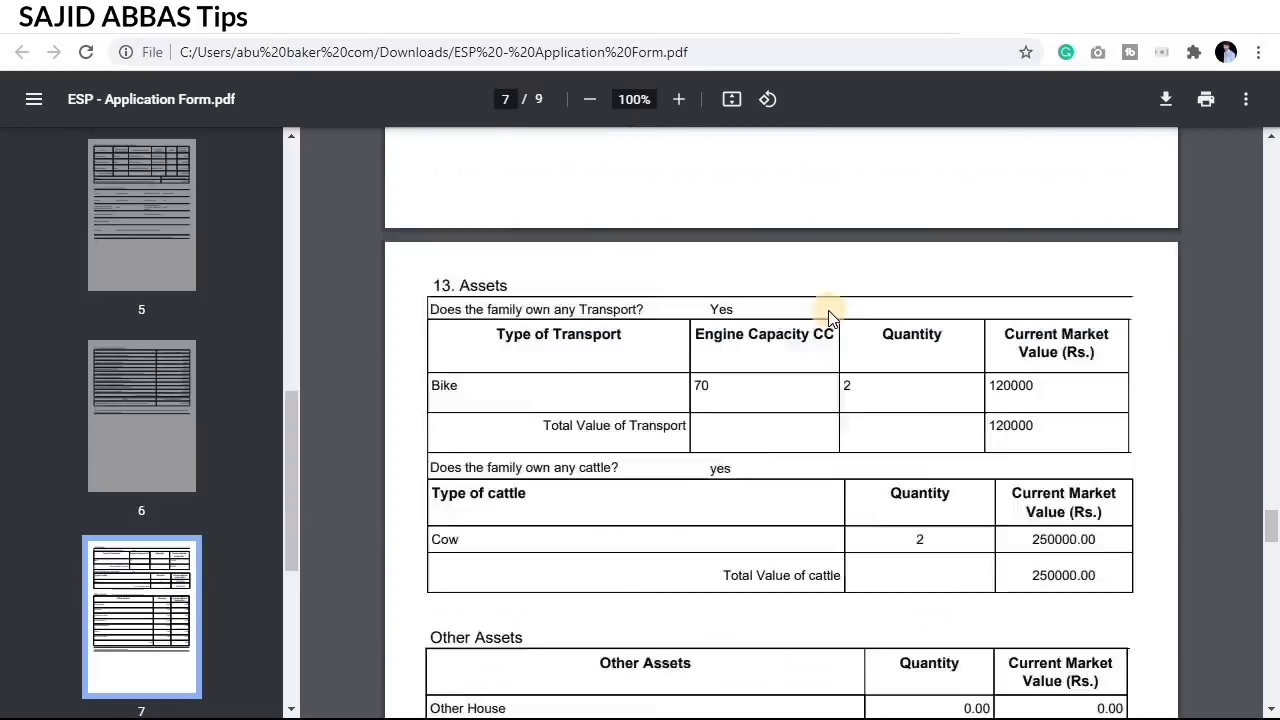
{"action": "scroll", "coordinate": [812, 313], "scroll_direction": "down", "scroll_amount": 20}
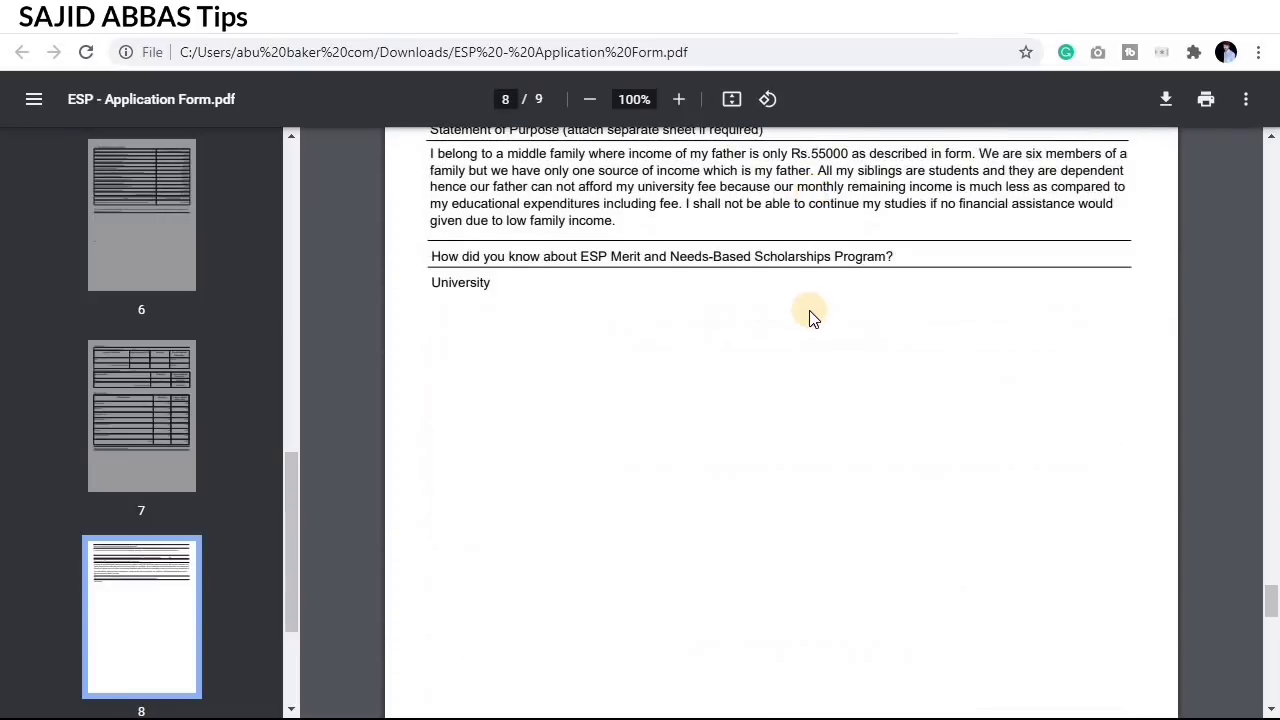
{"action": "scroll", "coordinate": [810, 300], "scroll_direction": "down", "scroll_amount": 4}
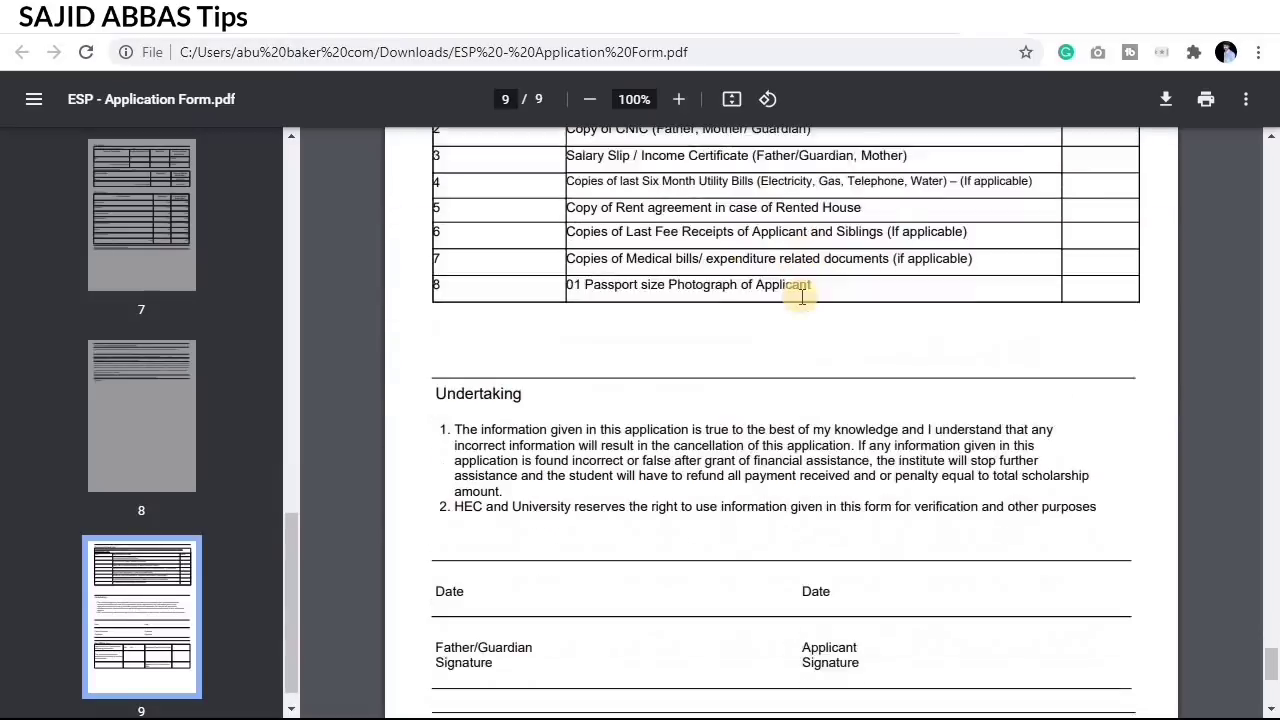
{"action": "scroll", "coordinate": [806, 295], "scroll_direction": "up", "scroll_amount": 3}
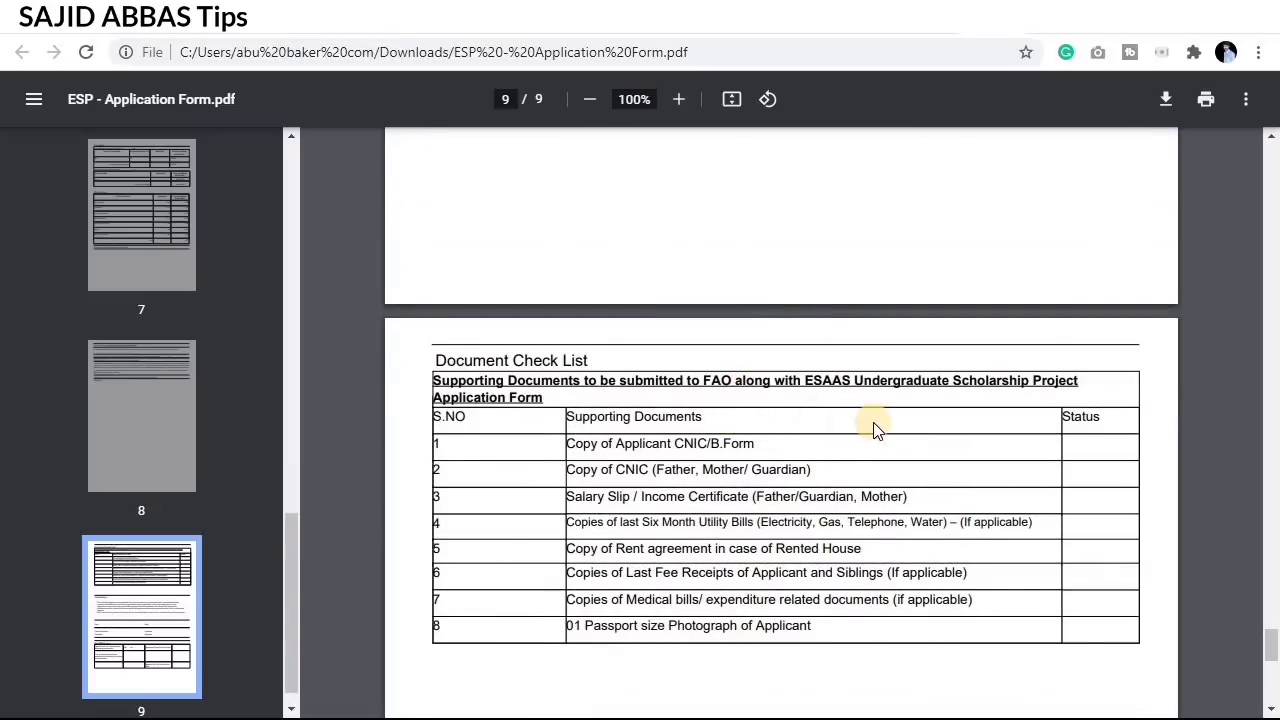
{"action": "scroll", "coordinate": [640, 418], "scroll_direction": "down", "scroll_amount": 7}
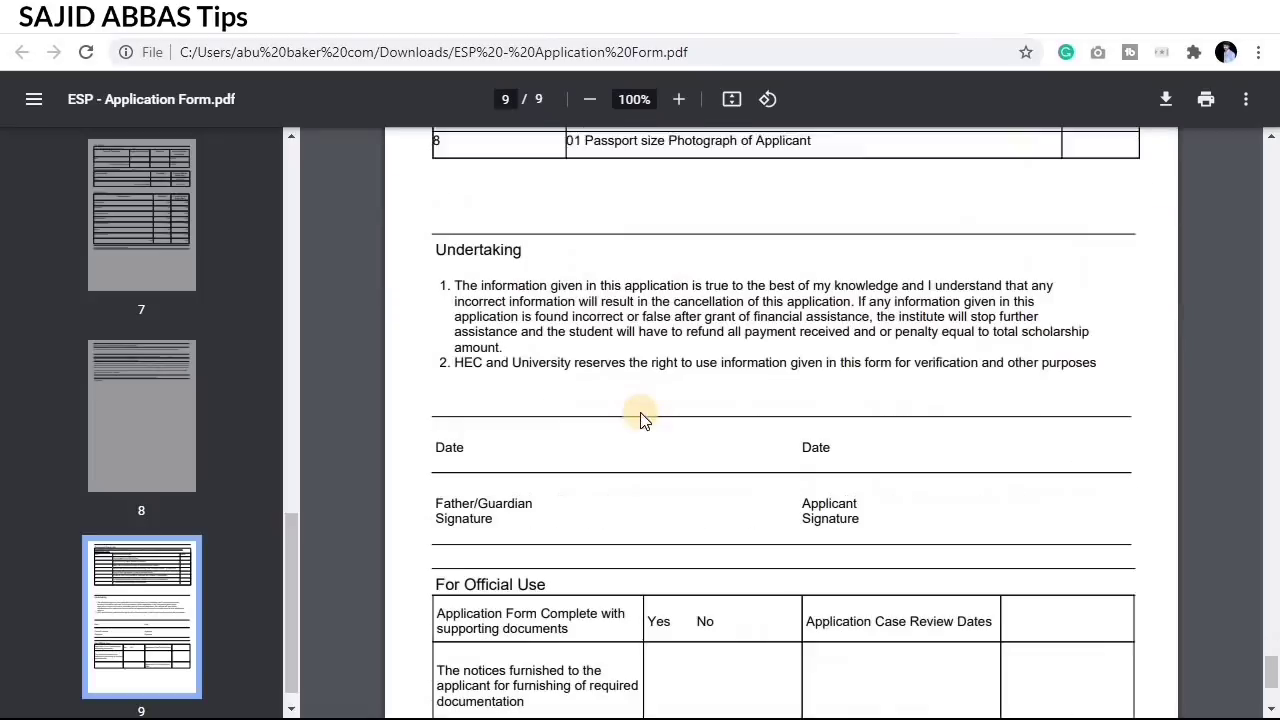
{"action": "scroll", "coordinate": [648, 410], "scroll_direction": "up", "scroll_amount": 7}
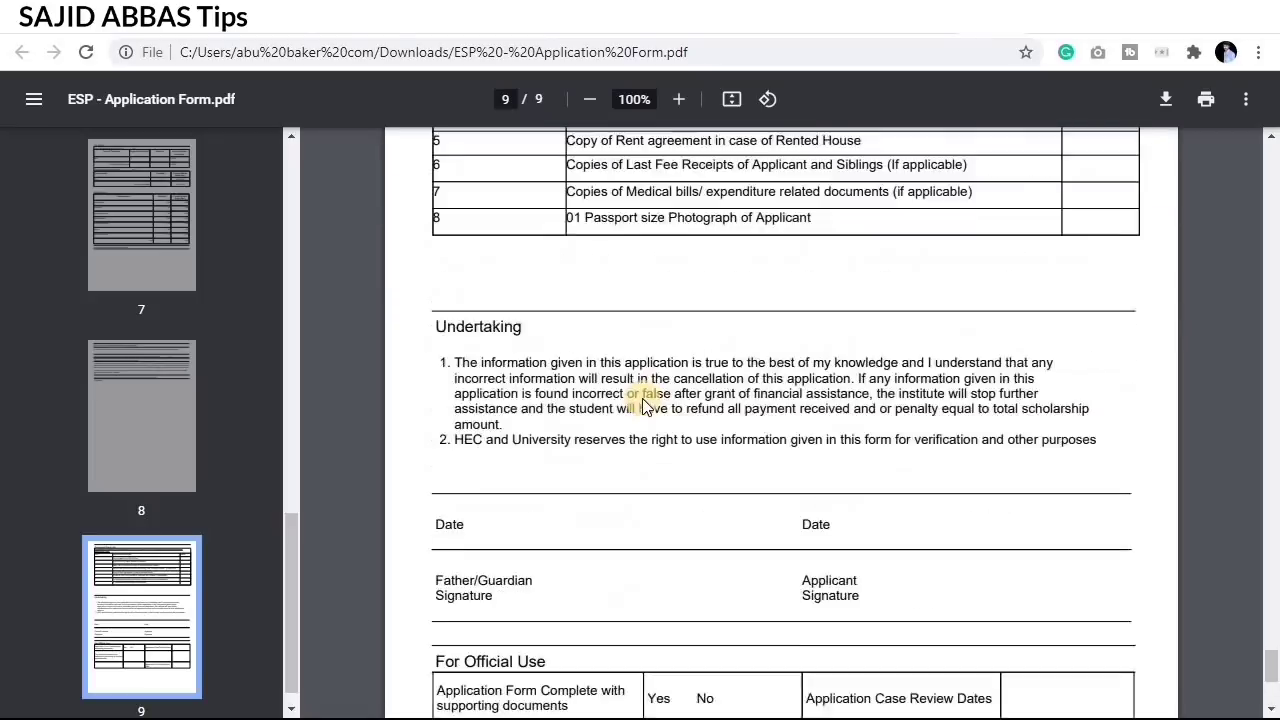
{"action": "scroll", "coordinate": [645, 388], "scroll_direction": "up", "scroll_amount": 1}
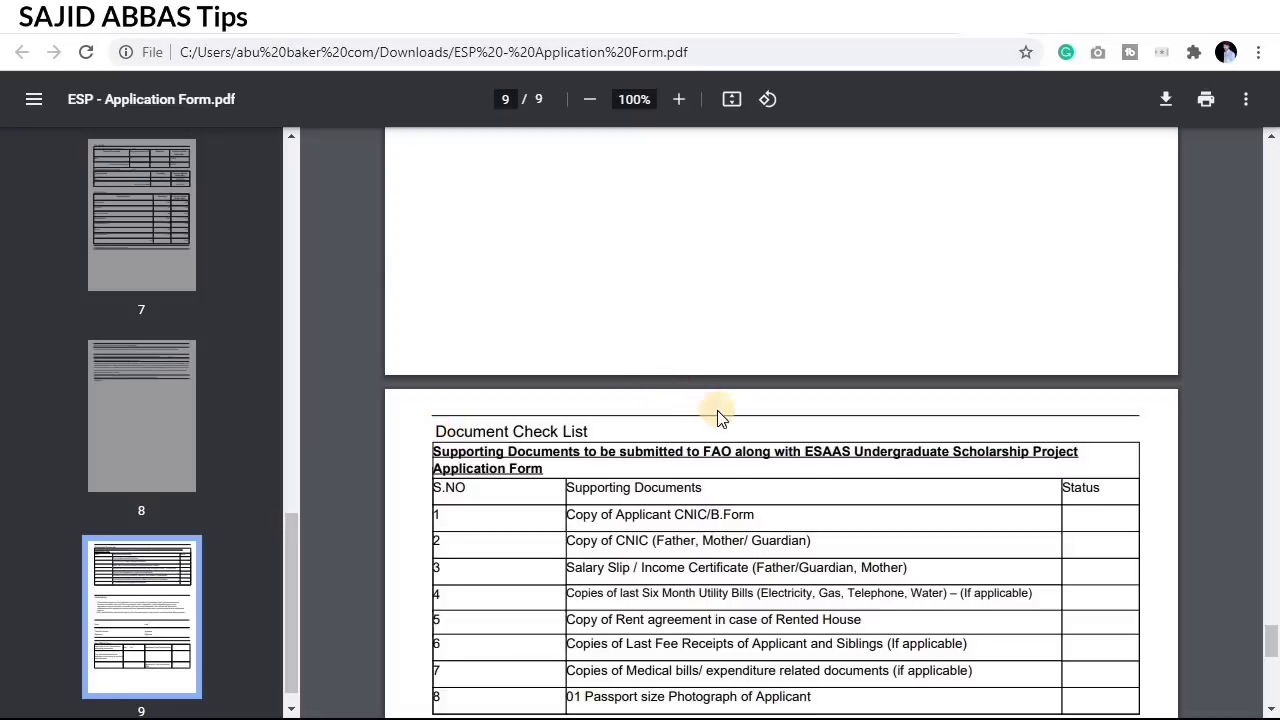
{"action": "scroll", "coordinate": [718, 415], "scroll_direction": "down", "scroll_amount": 3}
{"action": "scroll", "coordinate": [718, 415], "scroll_direction": "up", "scroll_amount": 1}
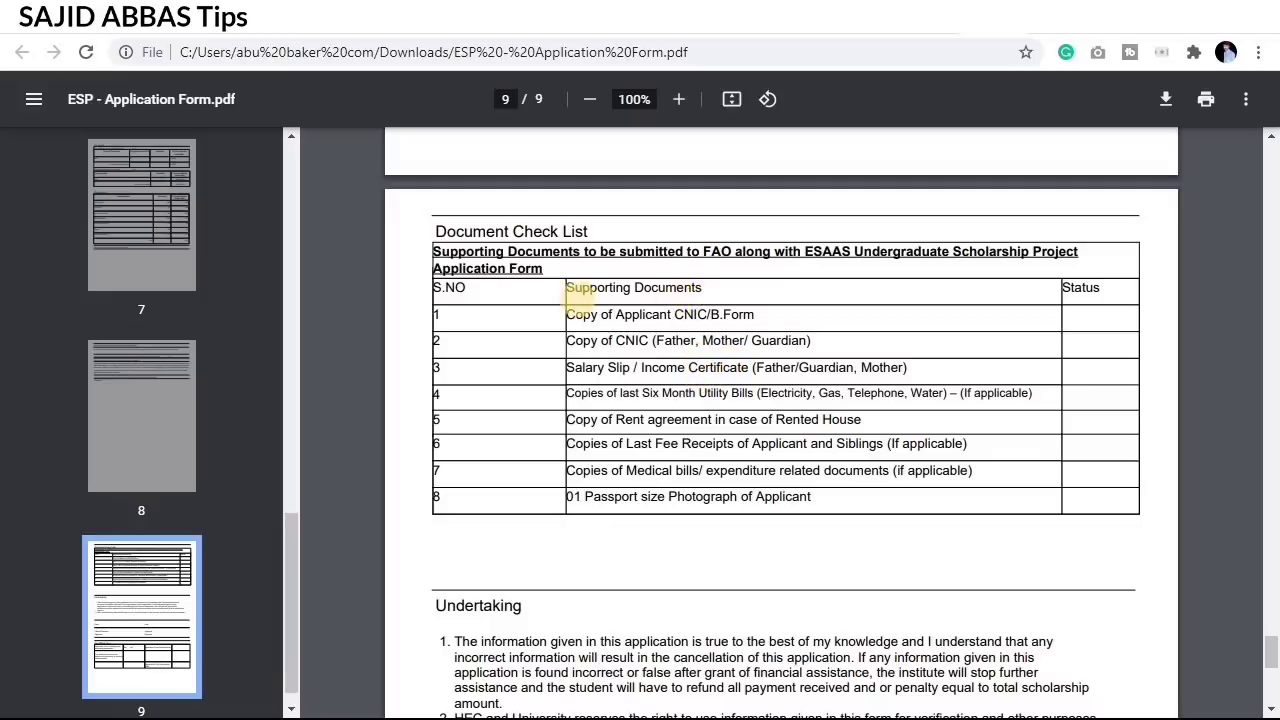
{"action": "mouse_move", "coordinate": [422, 308]}
{"action": "left_mouse_down"}
{"action": "mouse_move", "coordinate": [500, 330]}
{"action": "mouse_move", "coordinate": [630, 338]}
{"action": "mouse_move", "coordinate": [835, 330]}
{"action": "left_mouse_up"}
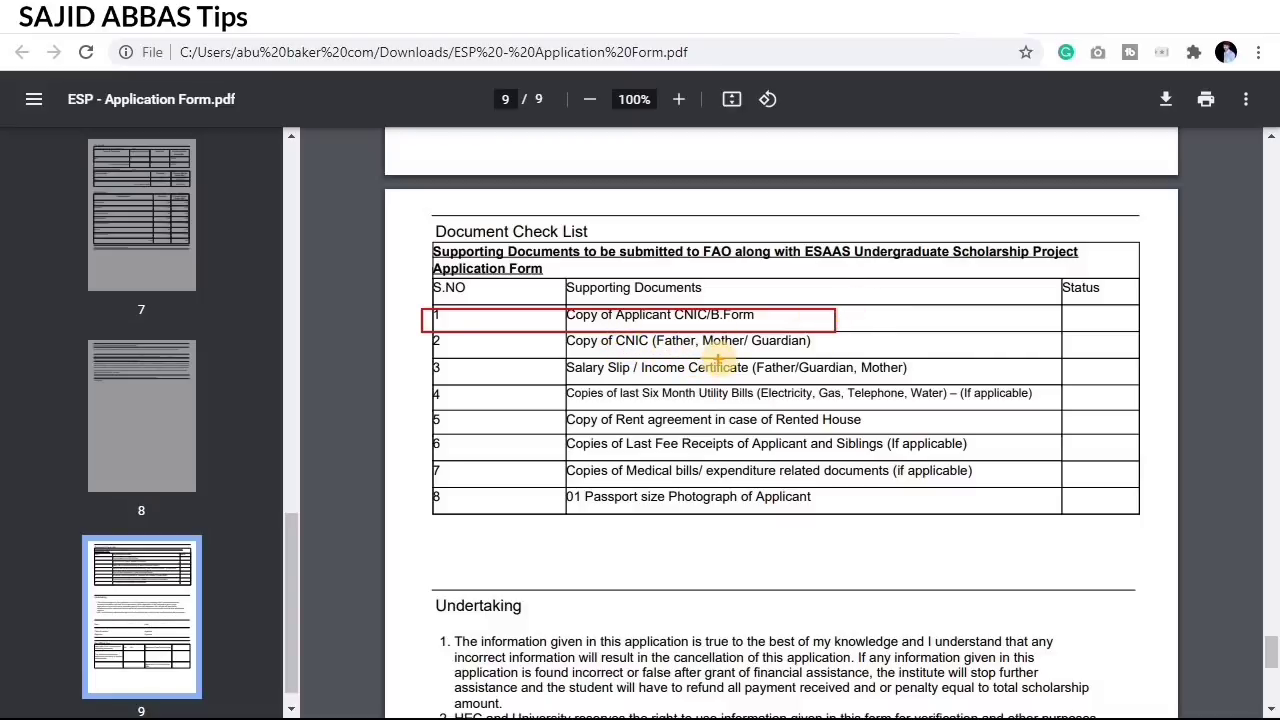
{"action": "key", "text": "Escape"}
{"action": "left_click", "coordinate": [610, 371]}
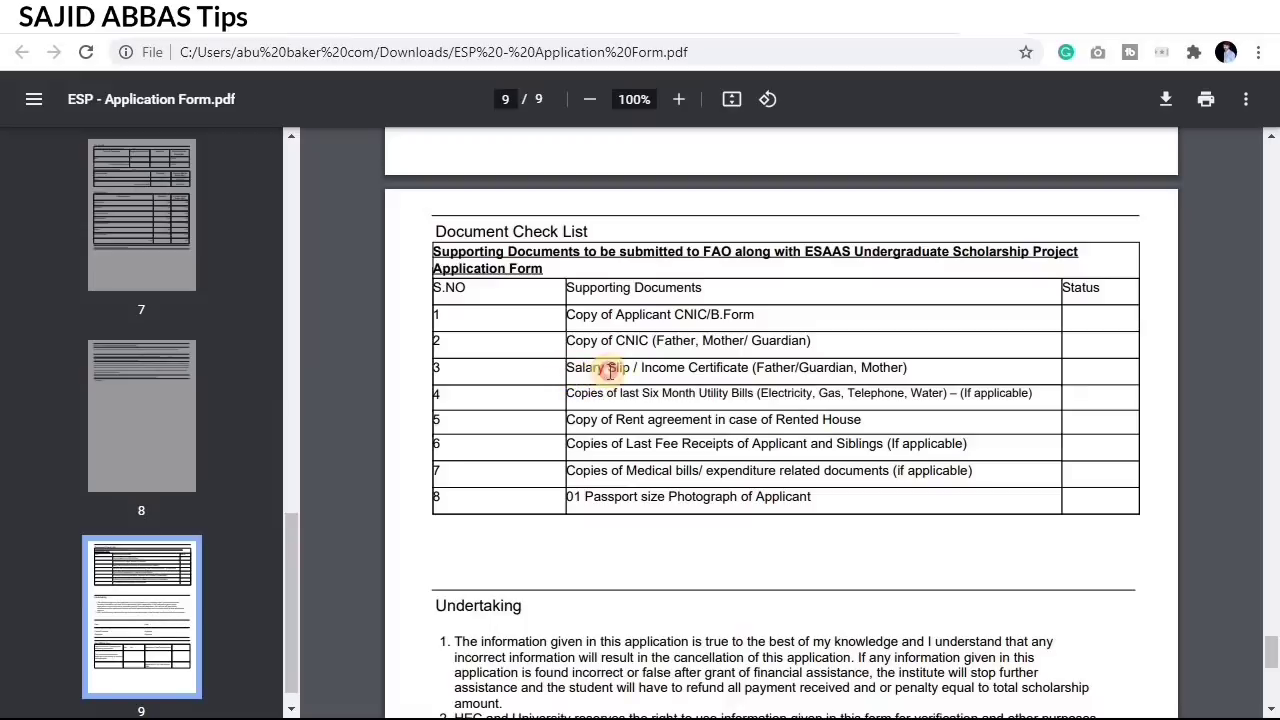
{"action": "left_click_drag", "start_coordinate": [610, 371], "coordinate": [920, 368]}
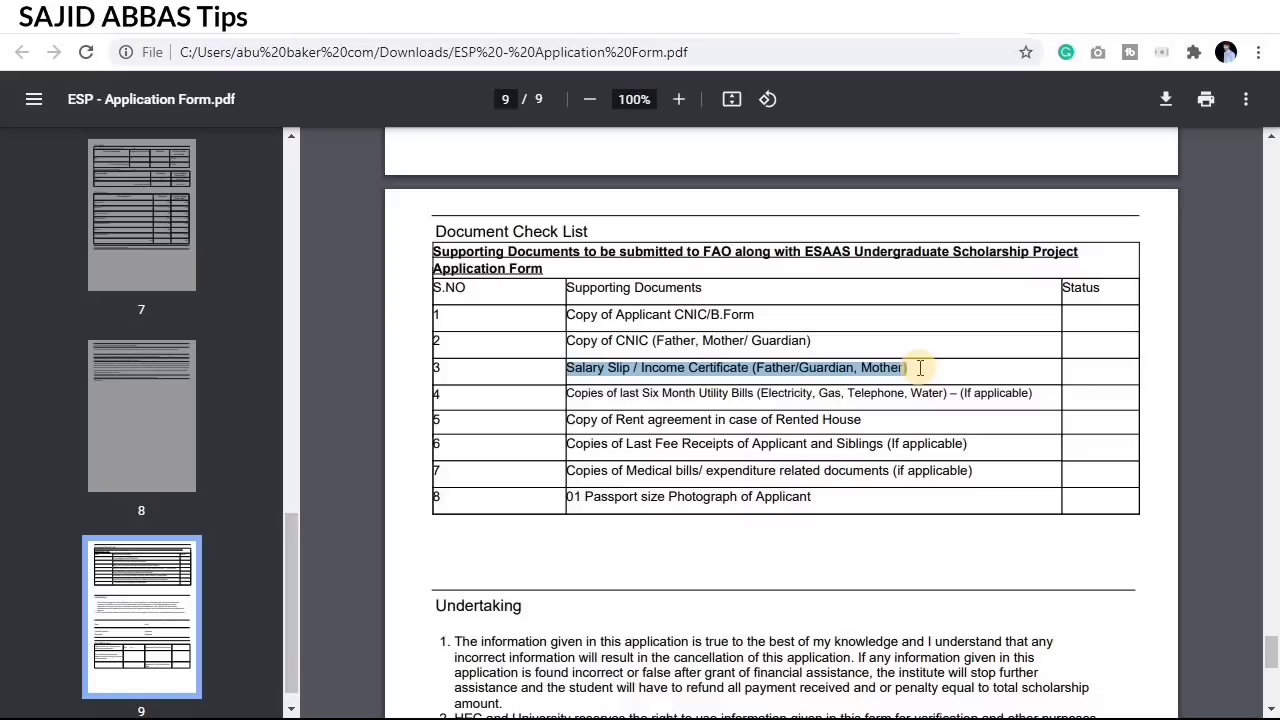
{"action": "left_click", "coordinate": [918, 368]}
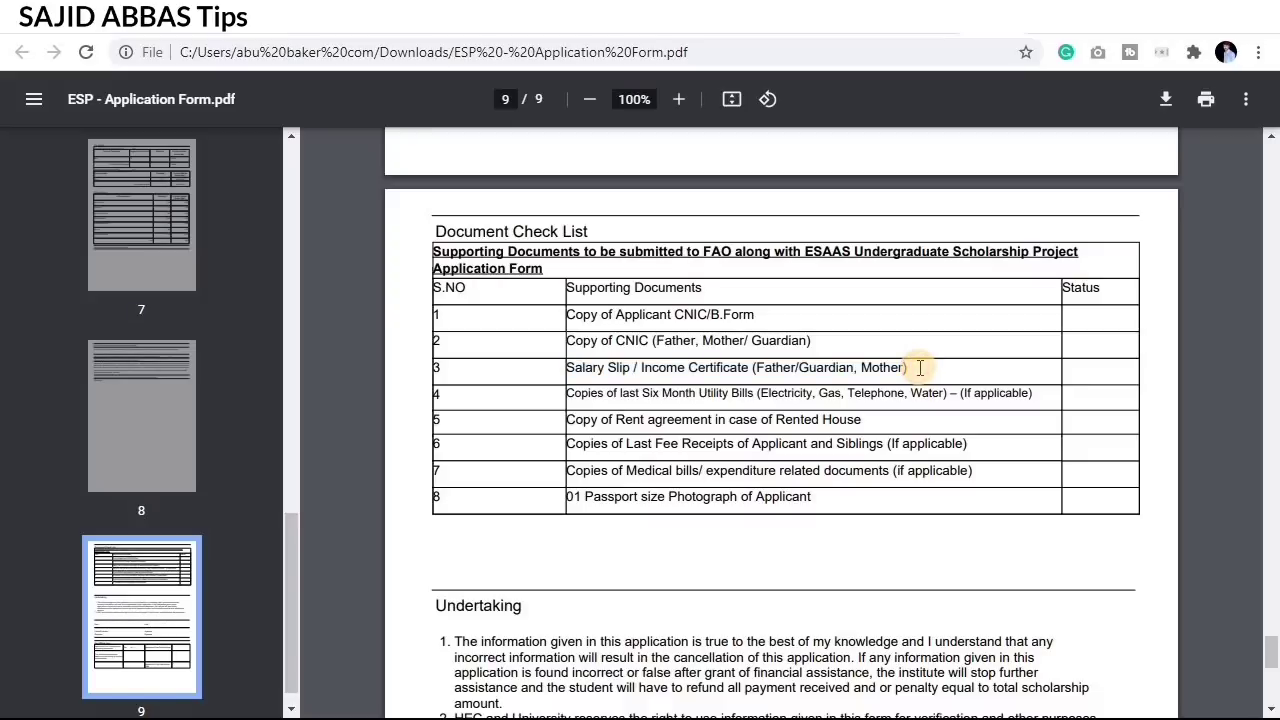
{"action": "left_click", "coordinate": [567, 393]}
{"action": "left_click_drag", "start_coordinate": [567, 393], "coordinate": [947, 392]}
{"action": "left_click", "coordinate": [947, 392]}
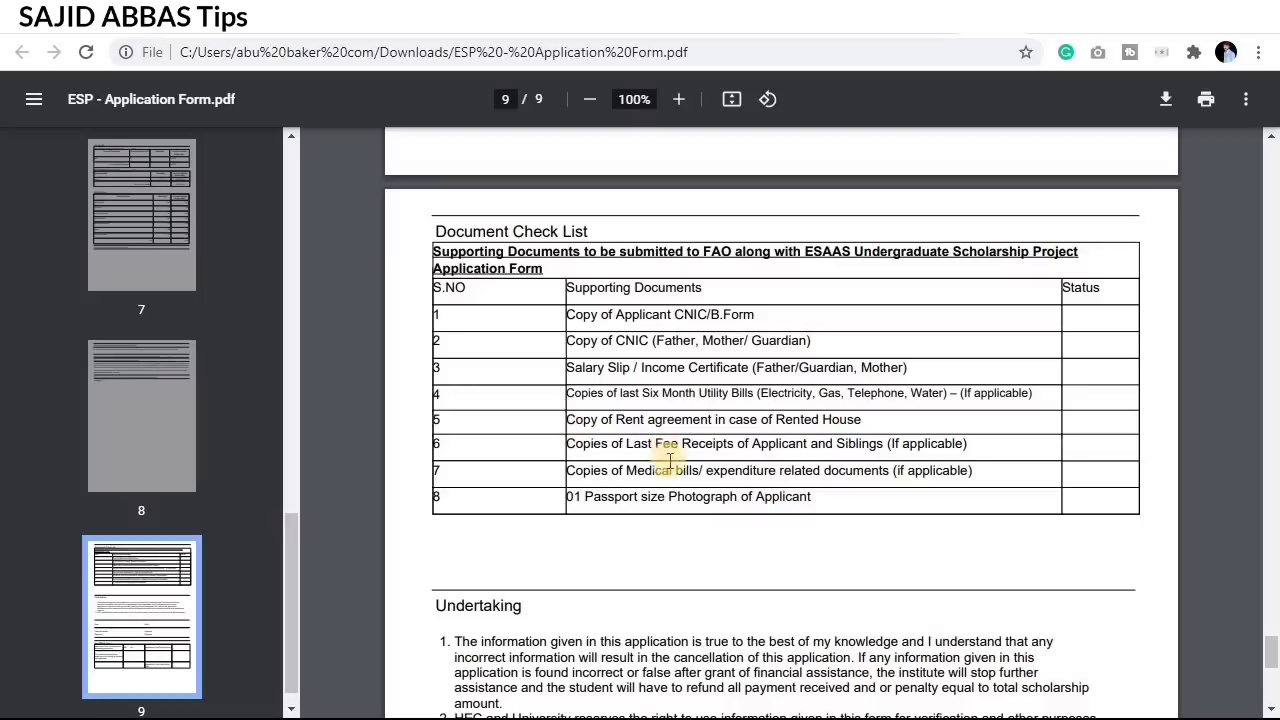
{"action": "left_click_drag", "start_coordinate": [567, 421], "coordinate": [864, 422]}
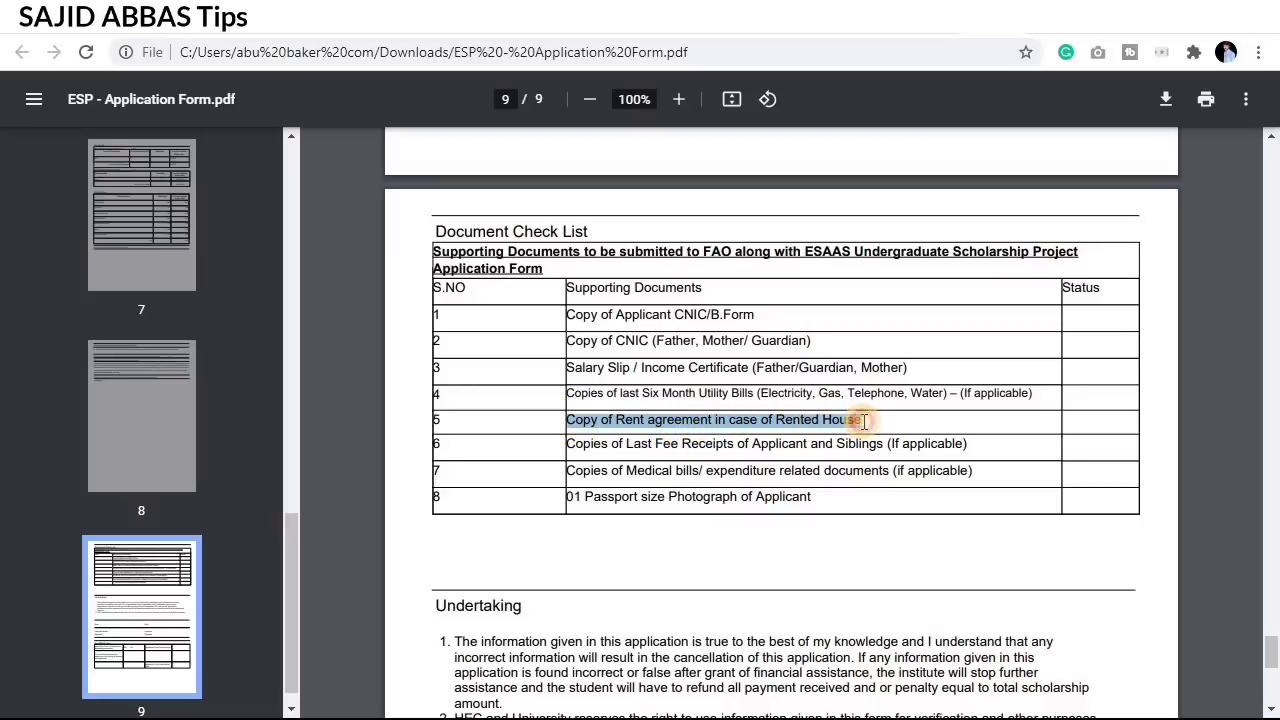
{"action": "left_click", "coordinate": [862, 420]}
{"action": "left_click_drag", "start_coordinate": [720, 445], "coordinate": [576, 424]}
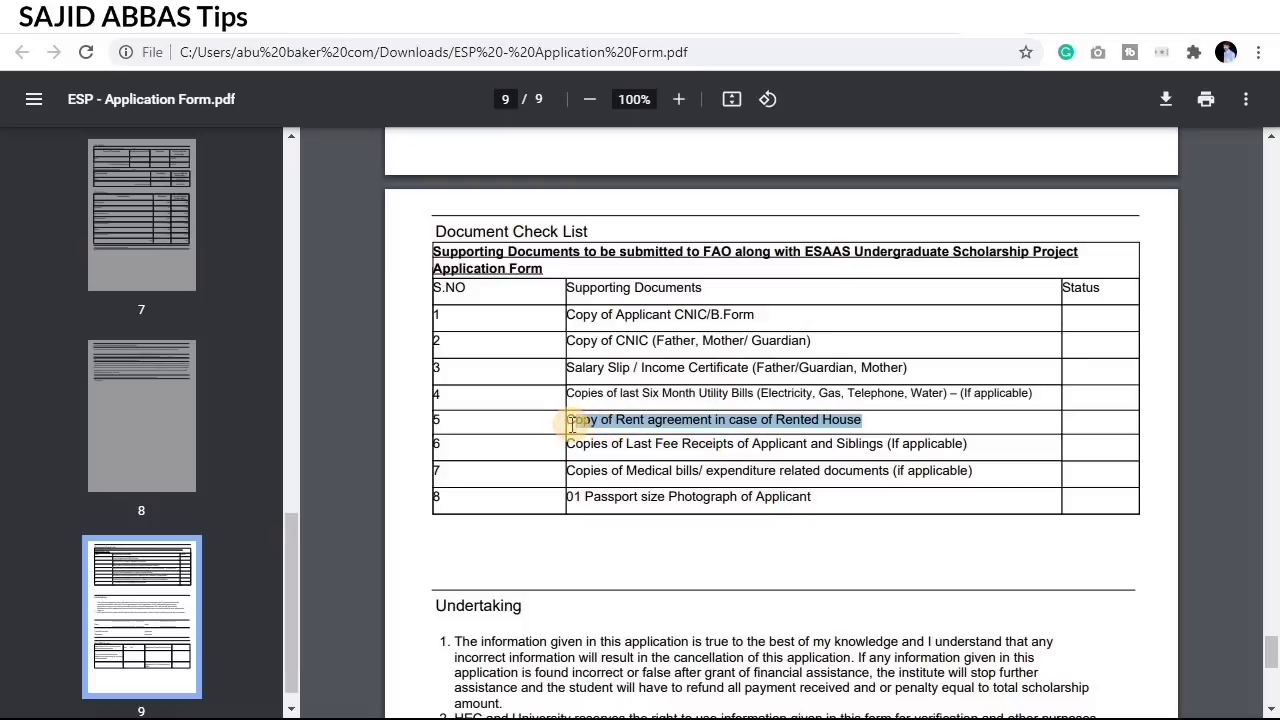
{"action": "left_click", "coordinate": [570, 424]}
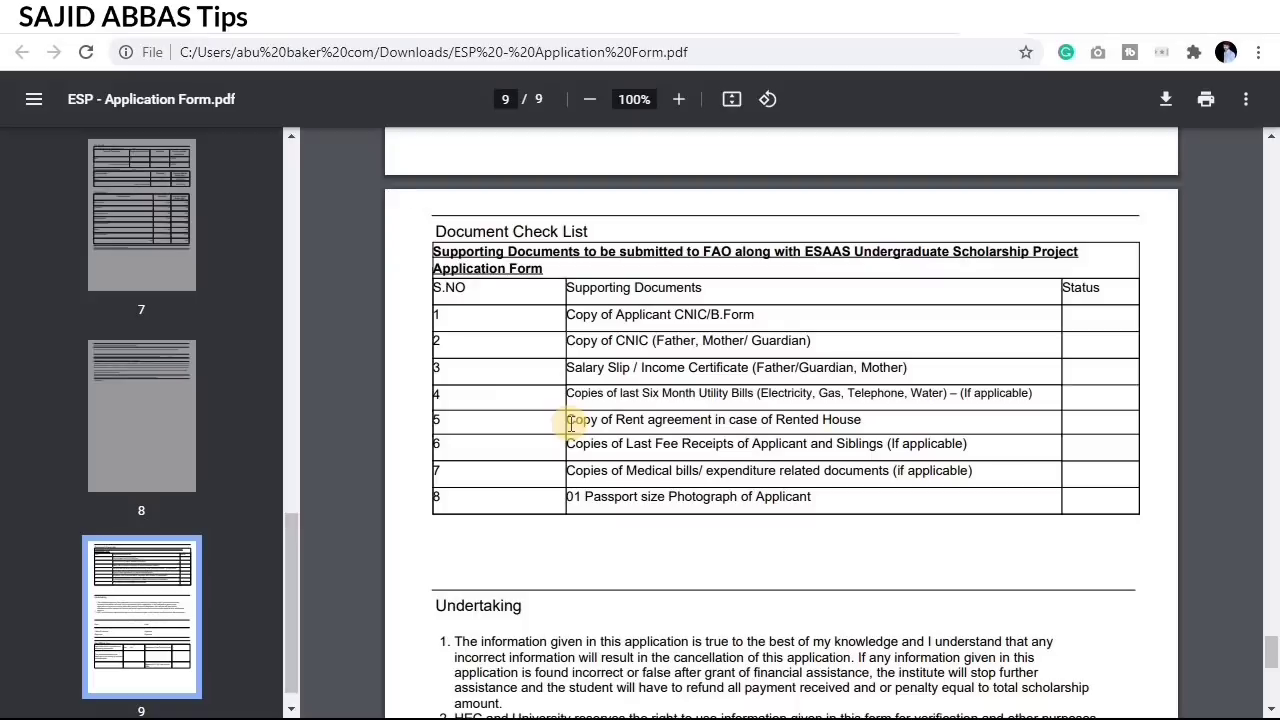
{"action": "left_click_drag", "start_coordinate": [571, 438], "coordinate": [946, 443]}
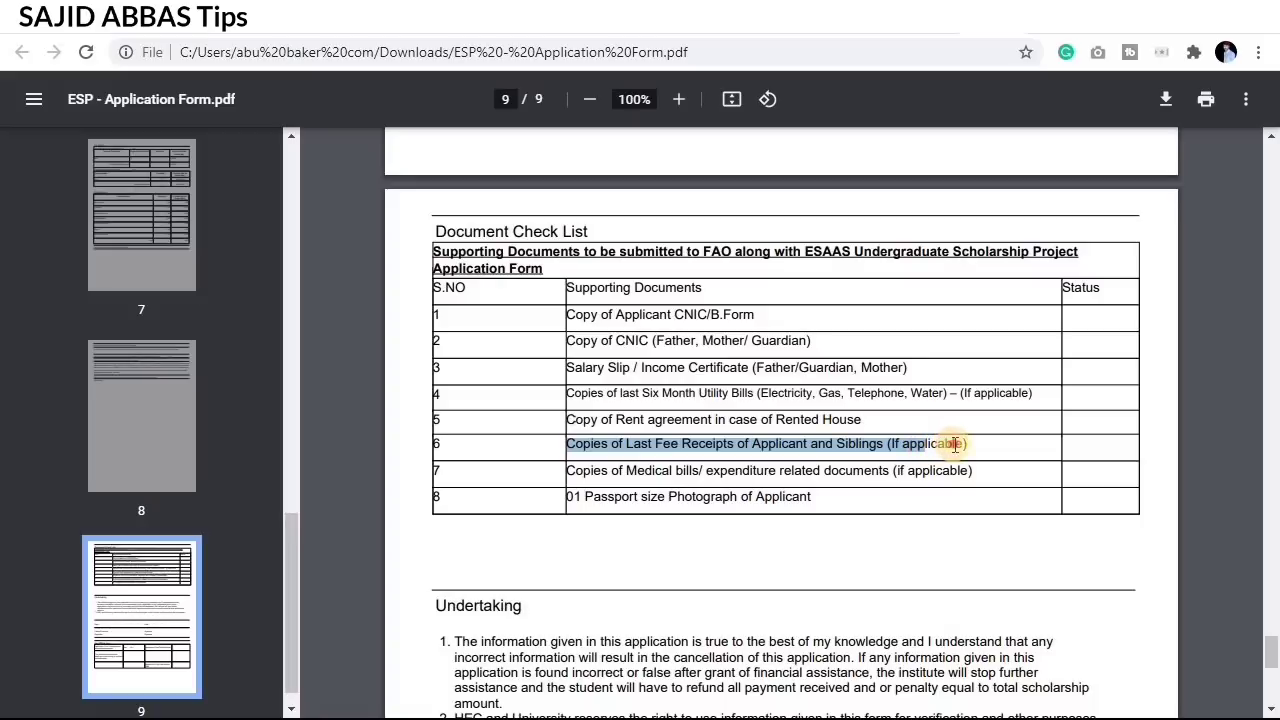
{"action": "double_click", "coordinate": [956, 441]}
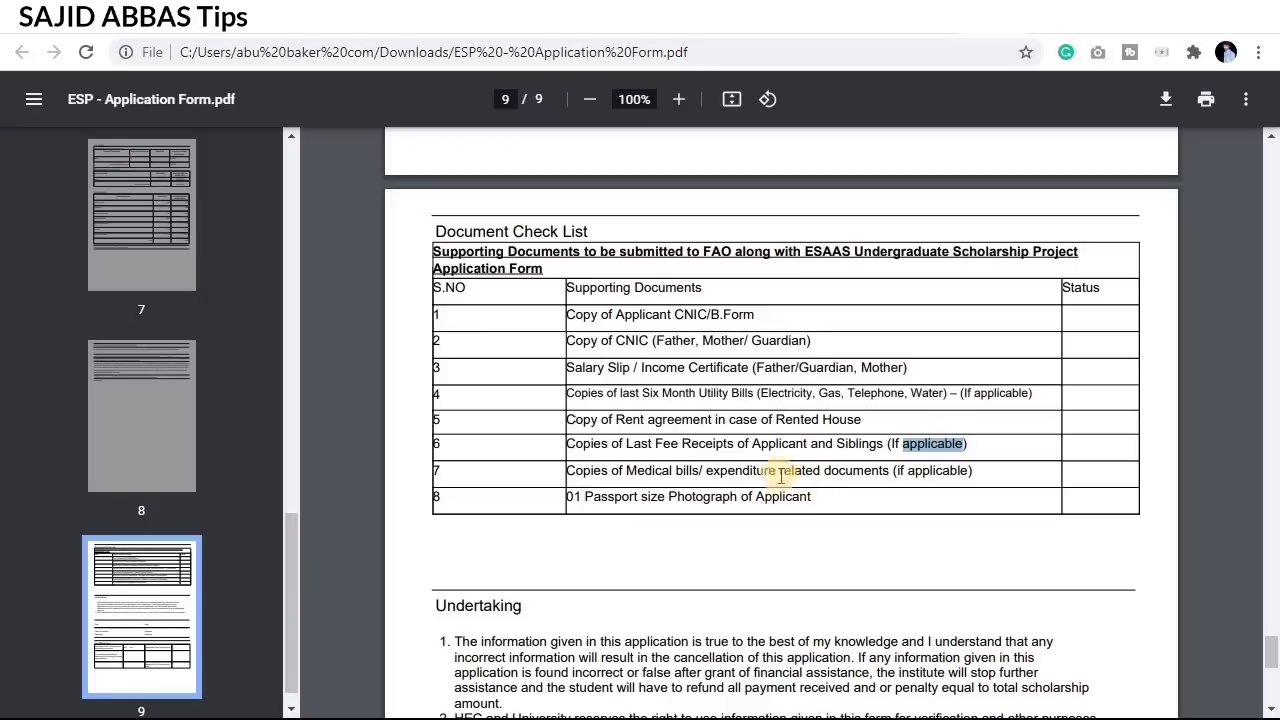
{"action": "left_click_drag", "start_coordinate": [601, 470], "coordinate": [955, 476]}
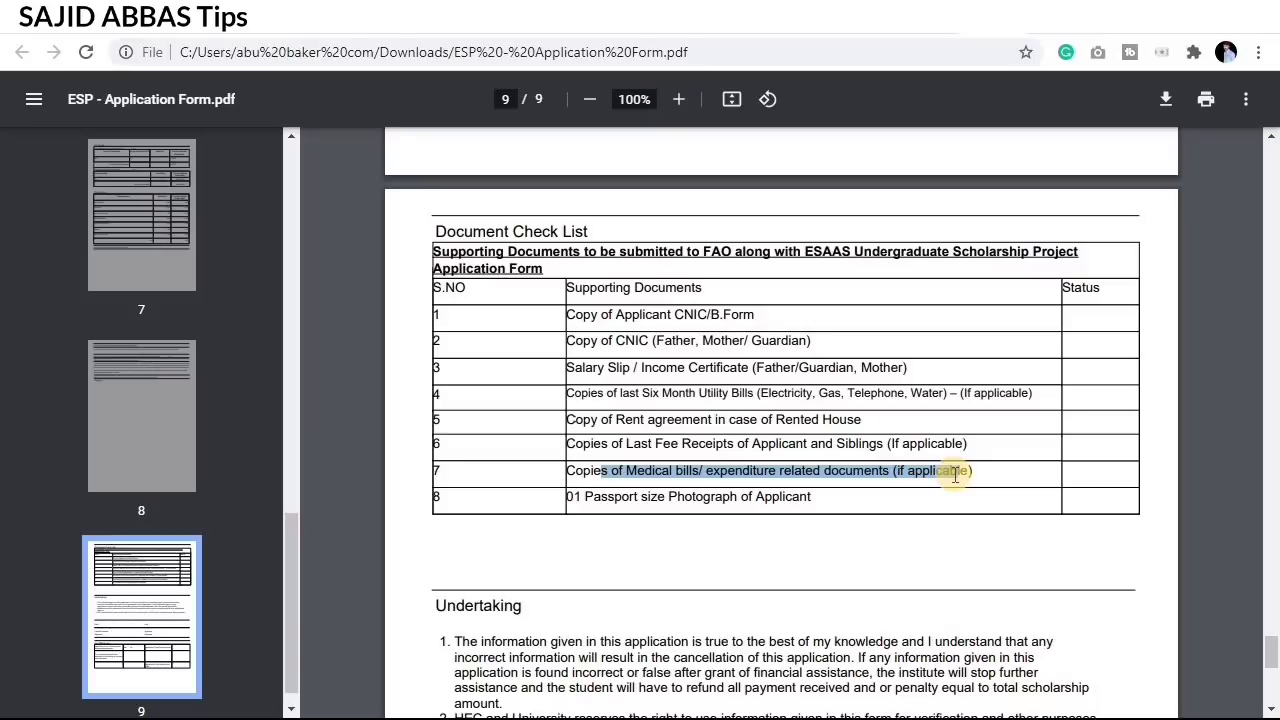
{"action": "left_click", "coordinate": [917, 509]}
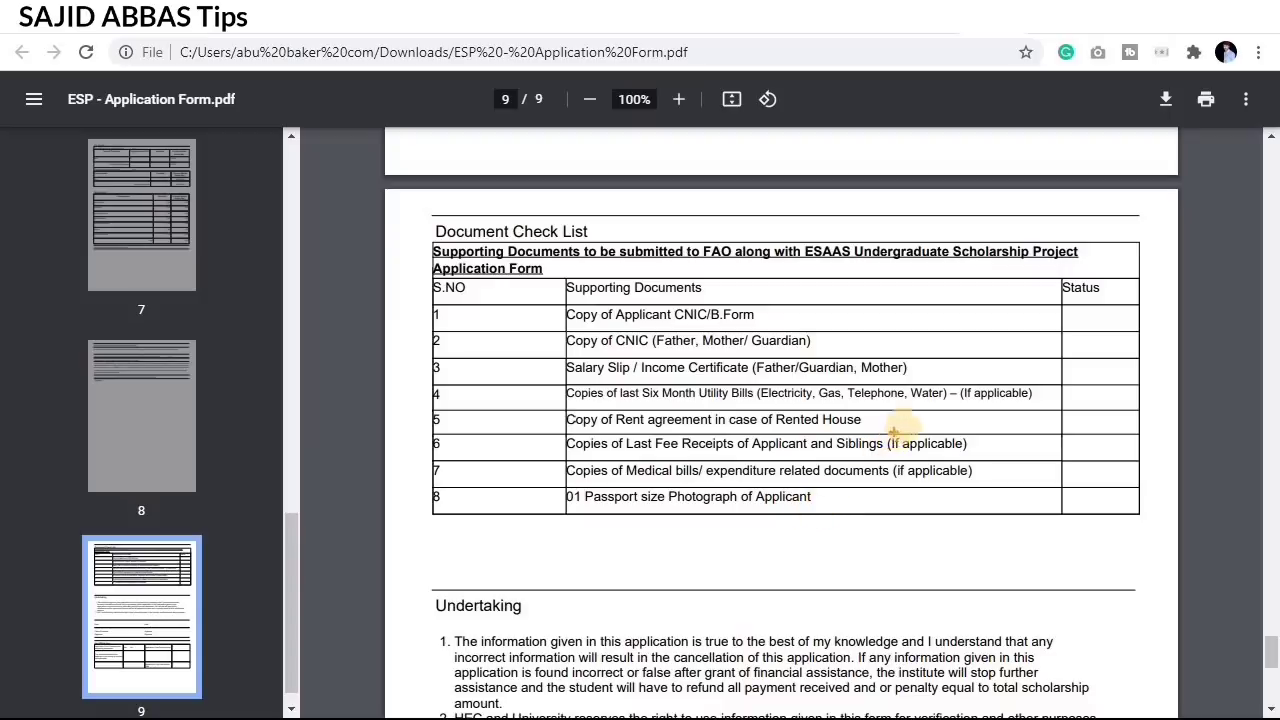
Step: Draw red boxes around the three '(If applicable)' notes in checklist rows 4, 6 and 7
{"action": "left_click_drag", "start_coordinate": [956, 378], "coordinate": [1043, 413]}
{"action": "left_click_drag", "start_coordinate": [881, 433], "coordinate": [973, 460]}
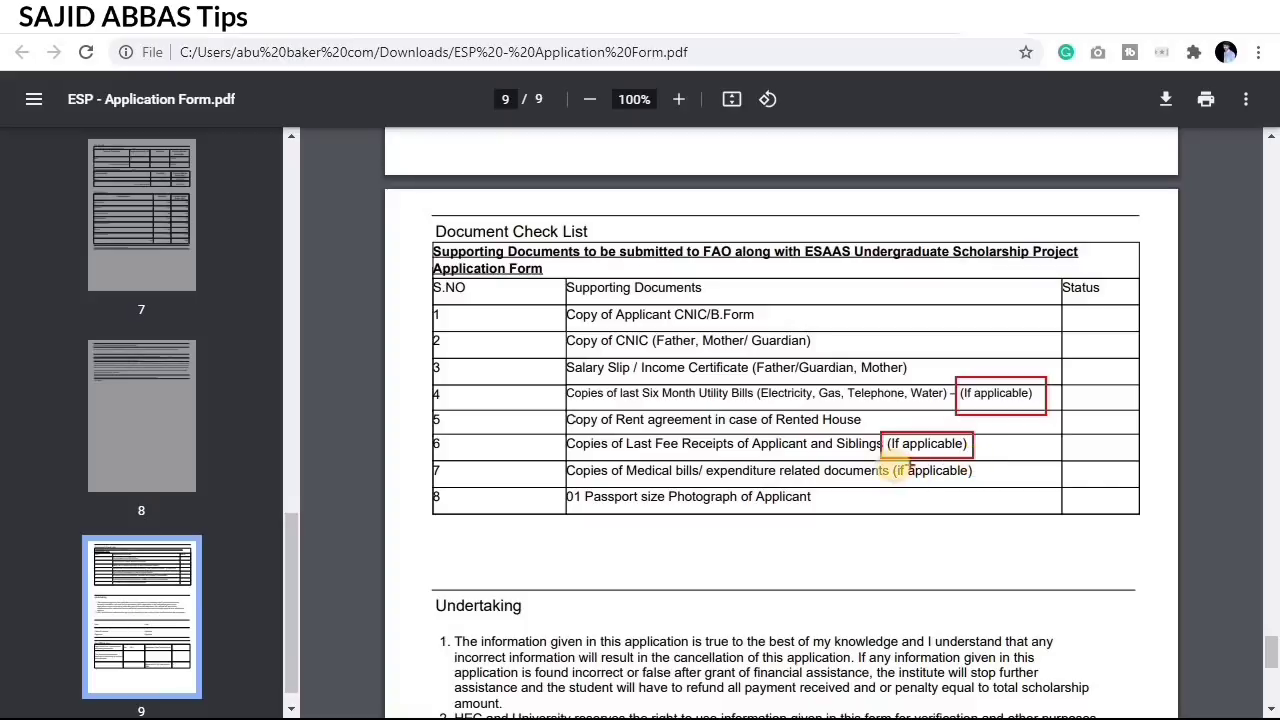
{"action": "left_click_drag", "start_coordinate": [893, 462], "coordinate": [979, 484]}
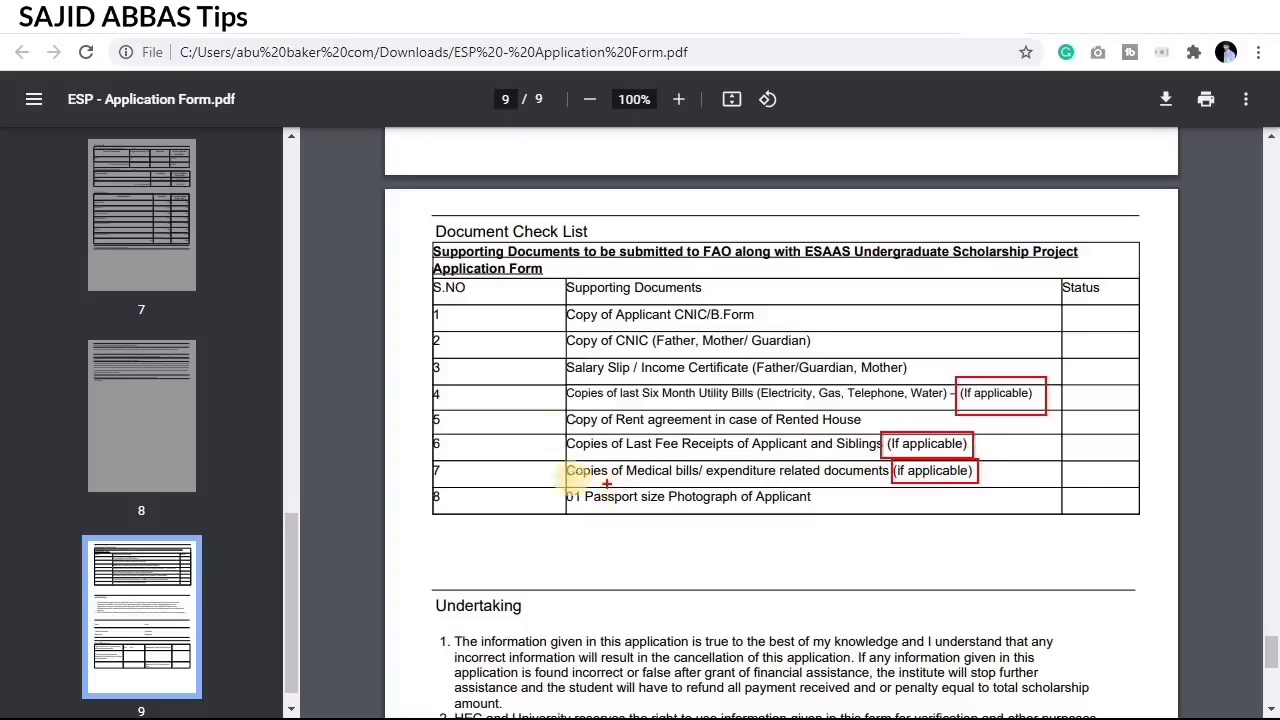
Step: Underline the first checklist item, box the empty Status column, then clear the markings
{"action": "left_click_drag", "start_coordinate": [520, 287], "coordinate": [748, 328]}
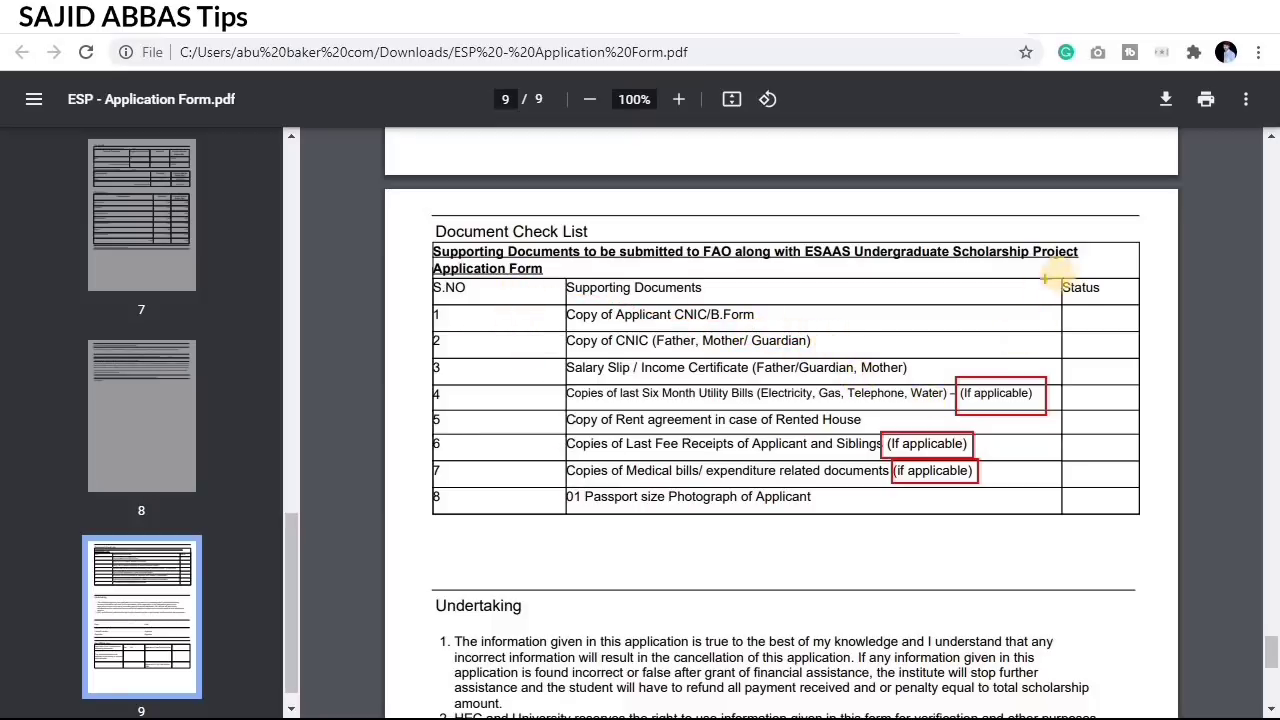
{"action": "left_click_drag", "start_coordinate": [1072, 310], "coordinate": [1129, 505]}
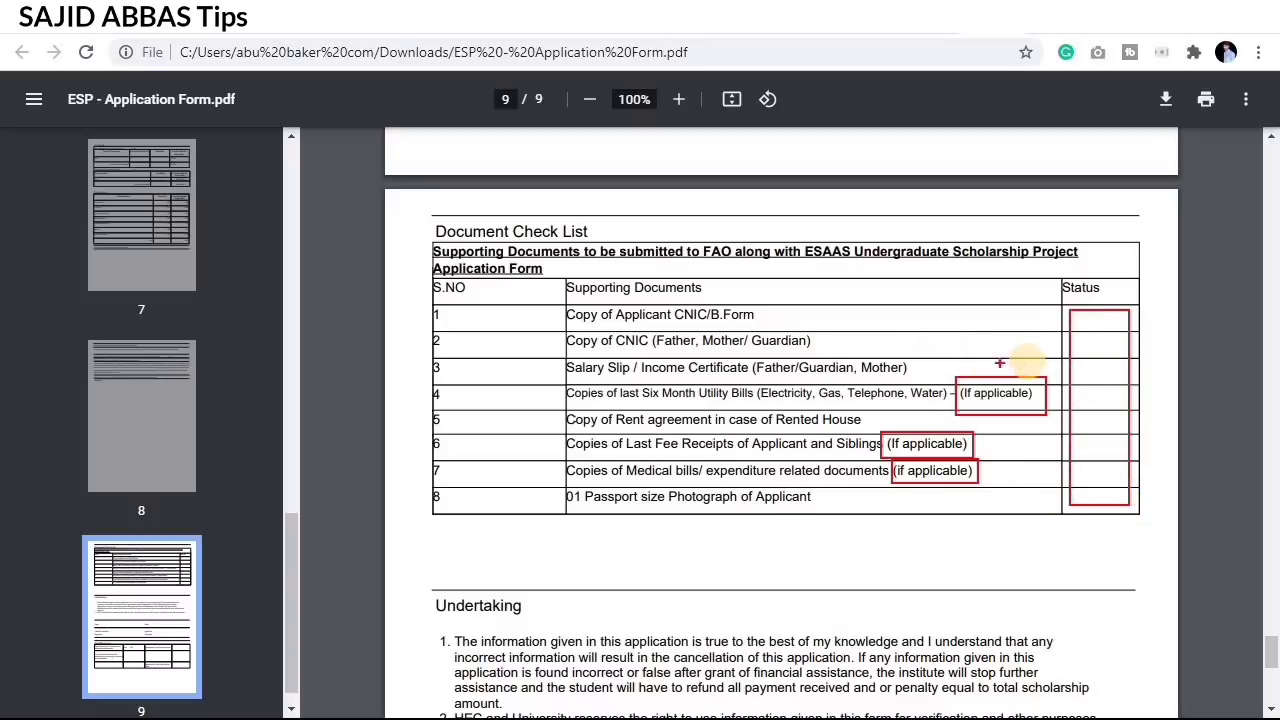
{"action": "key", "text": "Escape"}
Step: Scroll down to the Undertaking and undo a stray box on the Father/Guardian Signature label
{"action": "scroll", "coordinate": [794, 609], "scroll_direction": "down", "scroll_amount": 3}
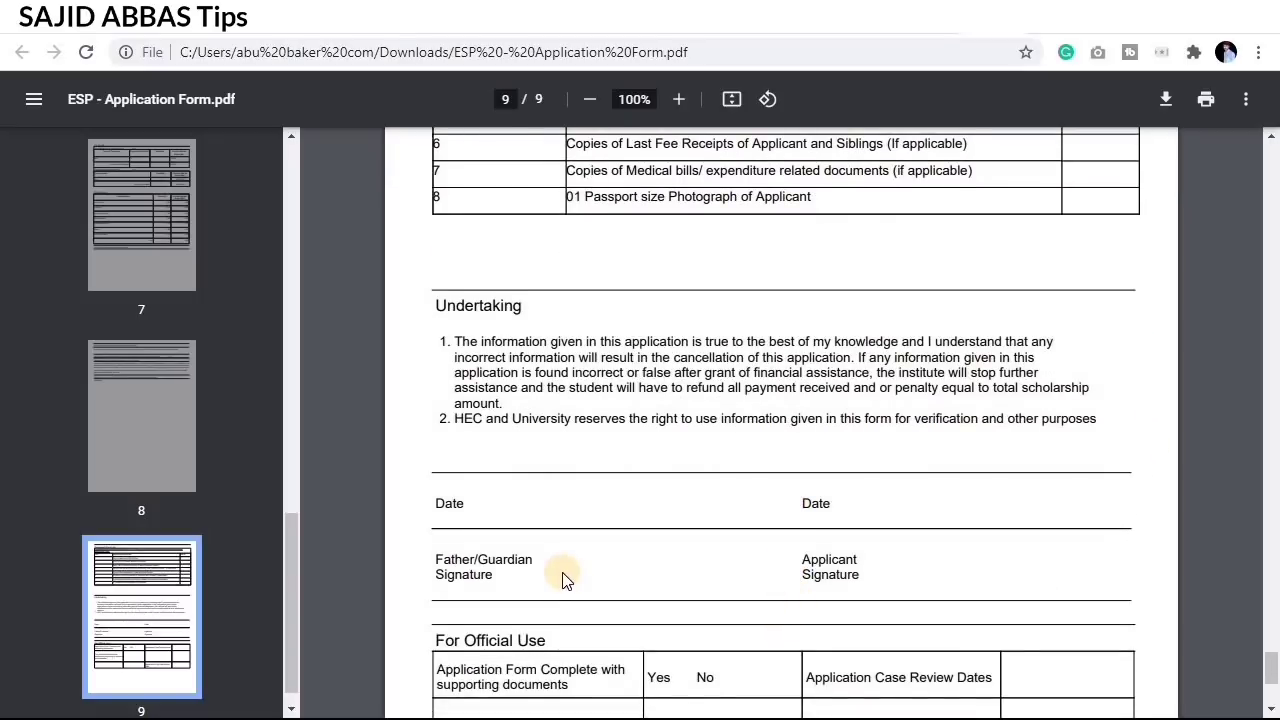
{"action": "mouse_move", "coordinate": [422, 536]}
{"action": "left_mouse_down"}
{"action": "mouse_move", "coordinate": [496, 594]}
{"action": "mouse_move", "coordinate": [706, 620]}
{"action": "mouse_move", "coordinate": [643, 561]}
{"action": "left_mouse_up"}
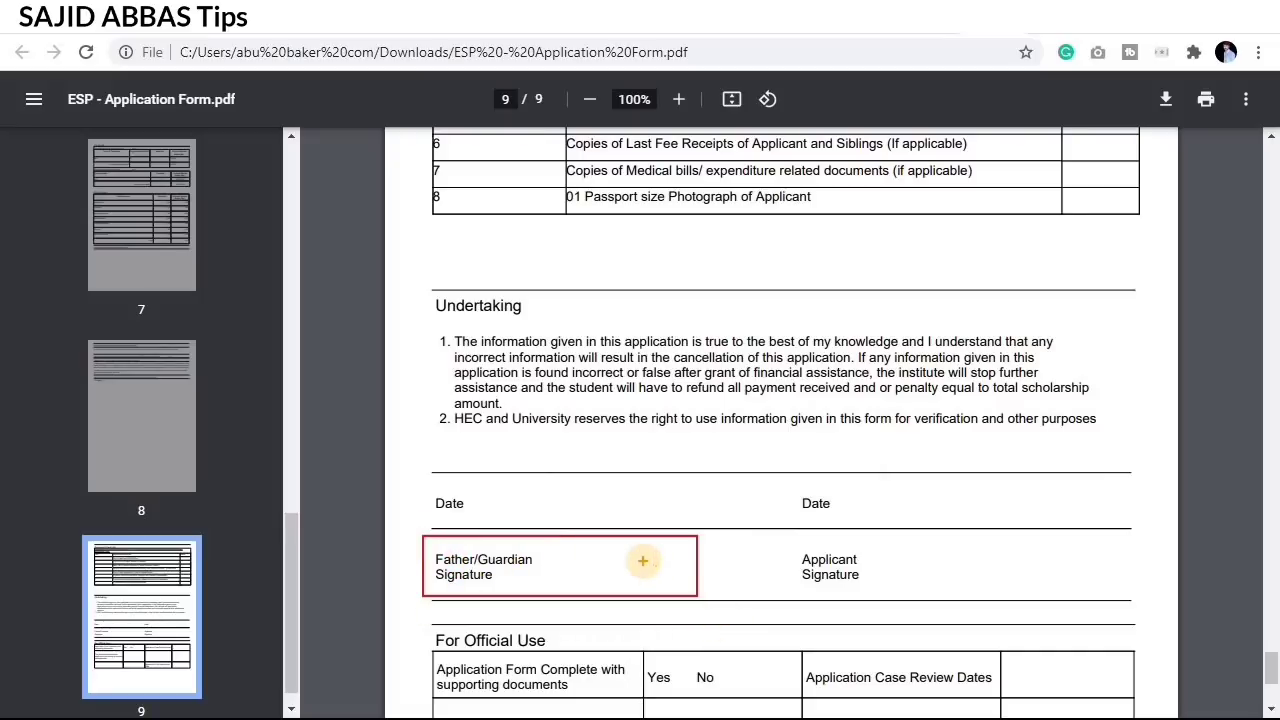
{"action": "key", "text": "ctrl+z"}
Step: Box both Date fields and the Father/Guardian and Applicant Signature fields in red, then clear them
{"action": "left_click_drag", "start_coordinate": [478, 490], "coordinate": [743, 526]}
{"action": "mouse_move", "coordinate": [866, 490]}
{"action": "left_mouse_down"}
{"action": "mouse_move", "coordinate": [1186, 534]}
{"action": "mouse_move", "coordinate": [1155, 521]}
{"action": "left_mouse_up"}
{"action": "mouse_move", "coordinate": [555, 564]}
{"action": "left_mouse_down"}
{"action": "mouse_move", "coordinate": [694, 603]}
{"action": "mouse_move", "coordinate": [738, 592]}
{"action": "left_mouse_up"}
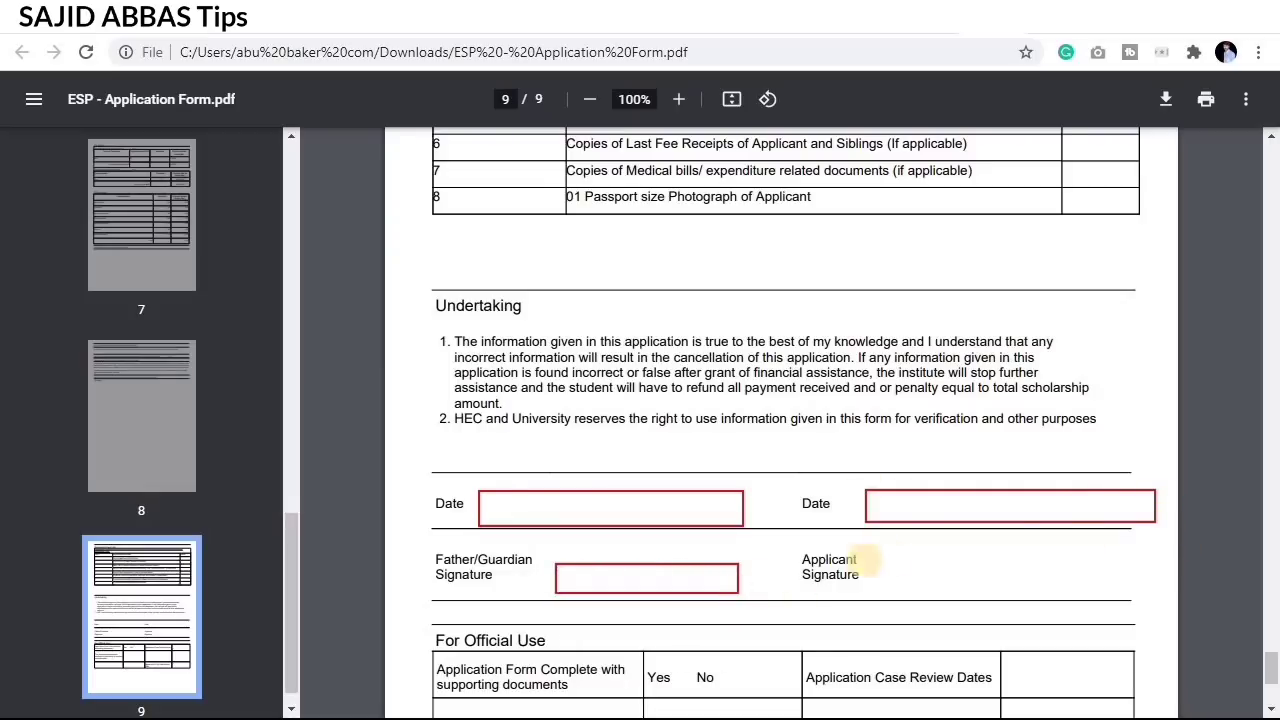
{"action": "mouse_move", "coordinate": [890, 548]}
{"action": "left_mouse_down"}
{"action": "mouse_move", "coordinate": [1040, 591]}
{"action": "mouse_move", "coordinate": [1083, 582]}
{"action": "left_mouse_up"}
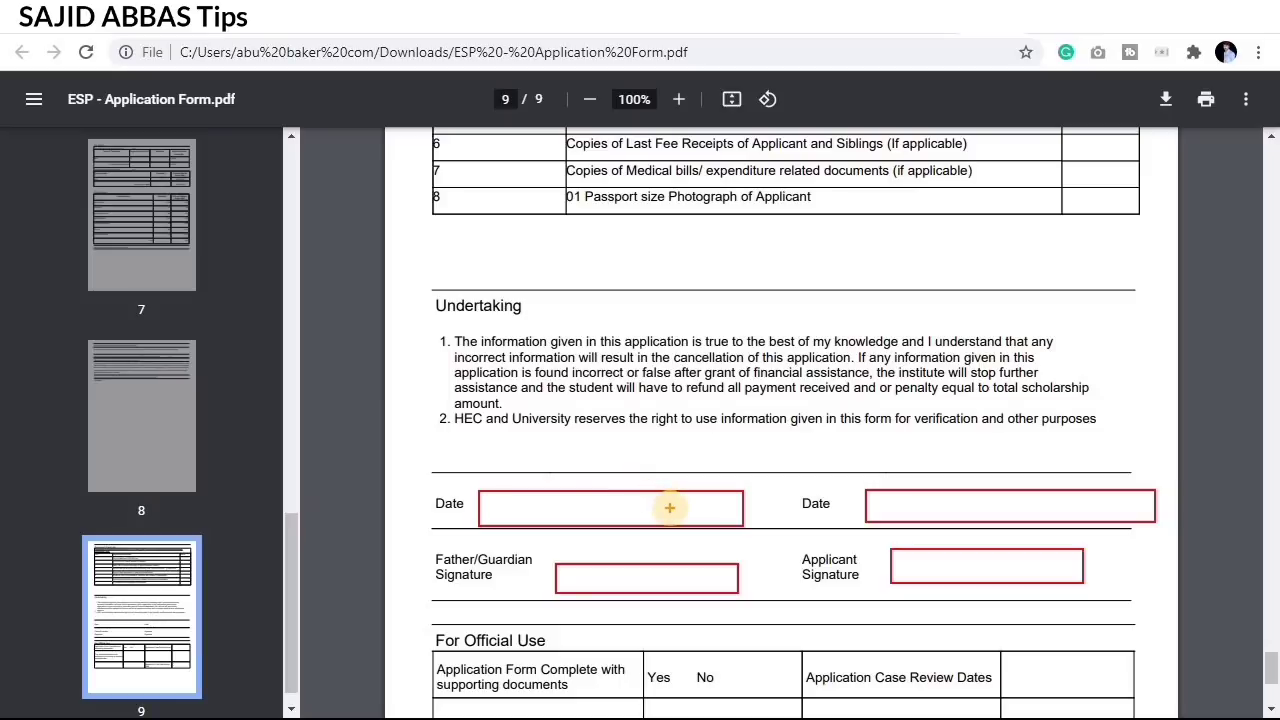
{"action": "key", "text": "Escape"}
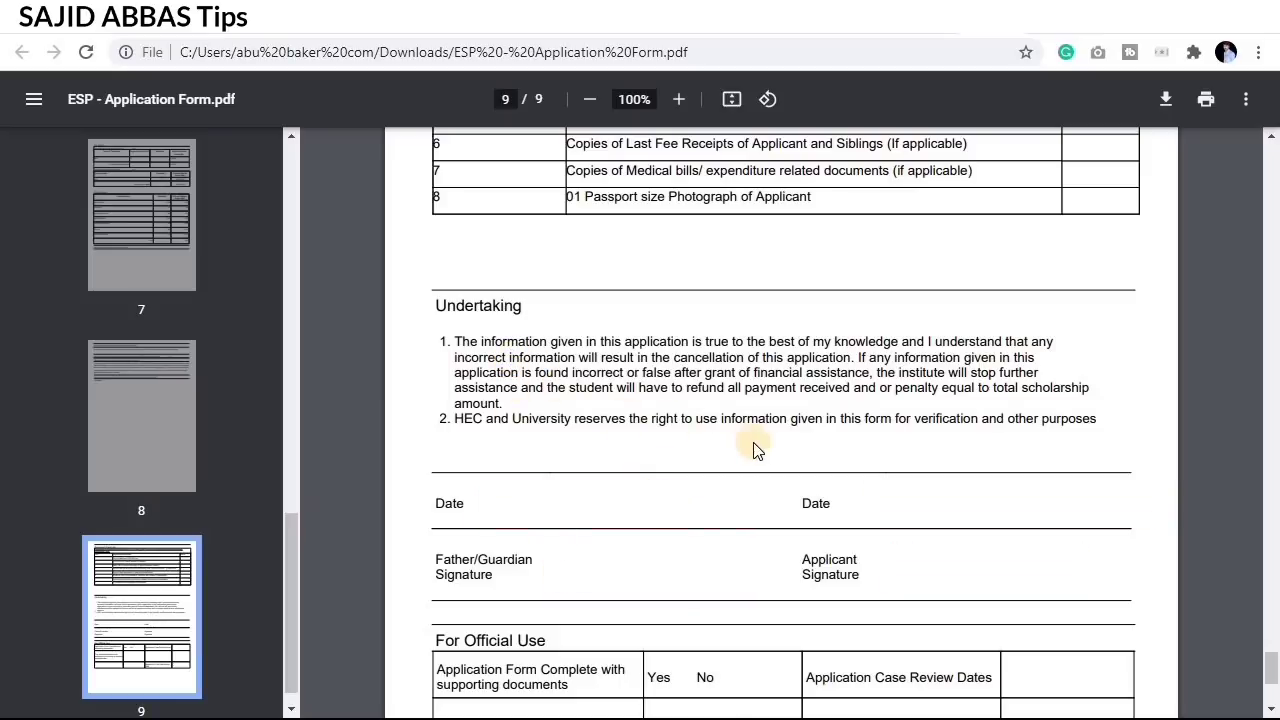
Step: Box the For Official Use table in red, clear it, and return to the Document Check List
{"action": "scroll", "coordinate": [760, 448], "scroll_direction": "down", "scroll_amount": 3}
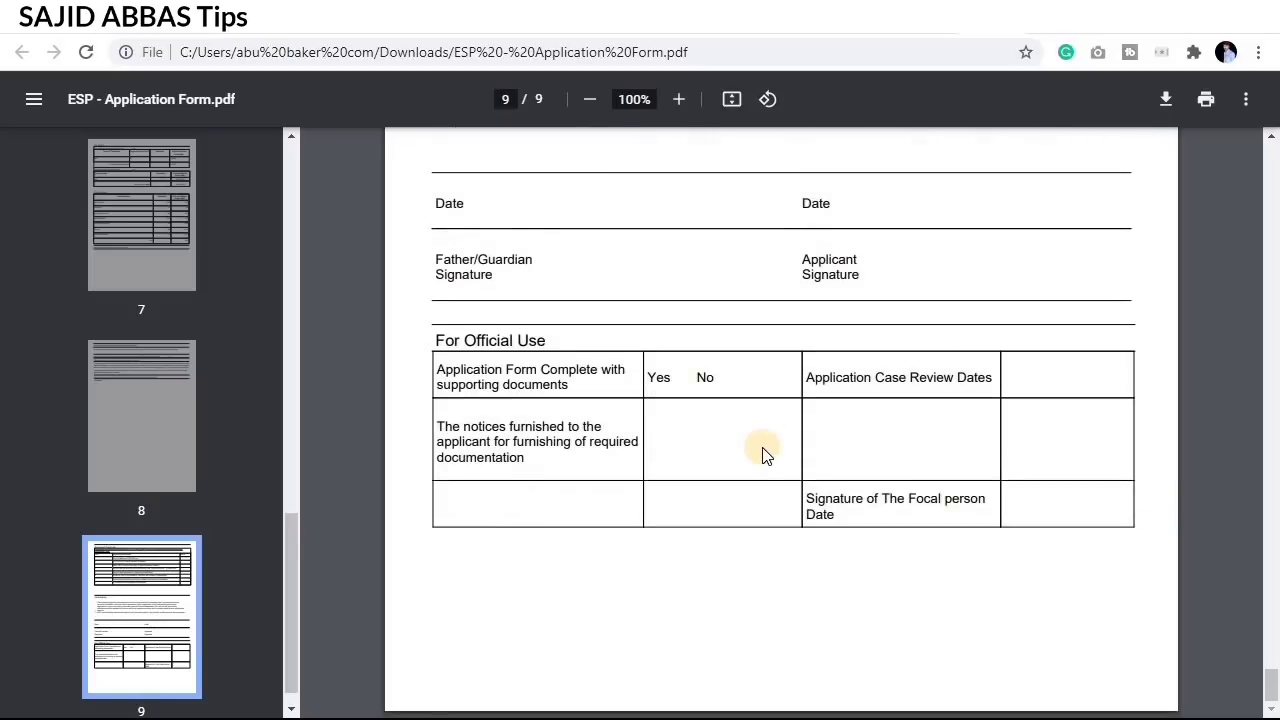
{"action": "key", "text": "ctrl+2"}
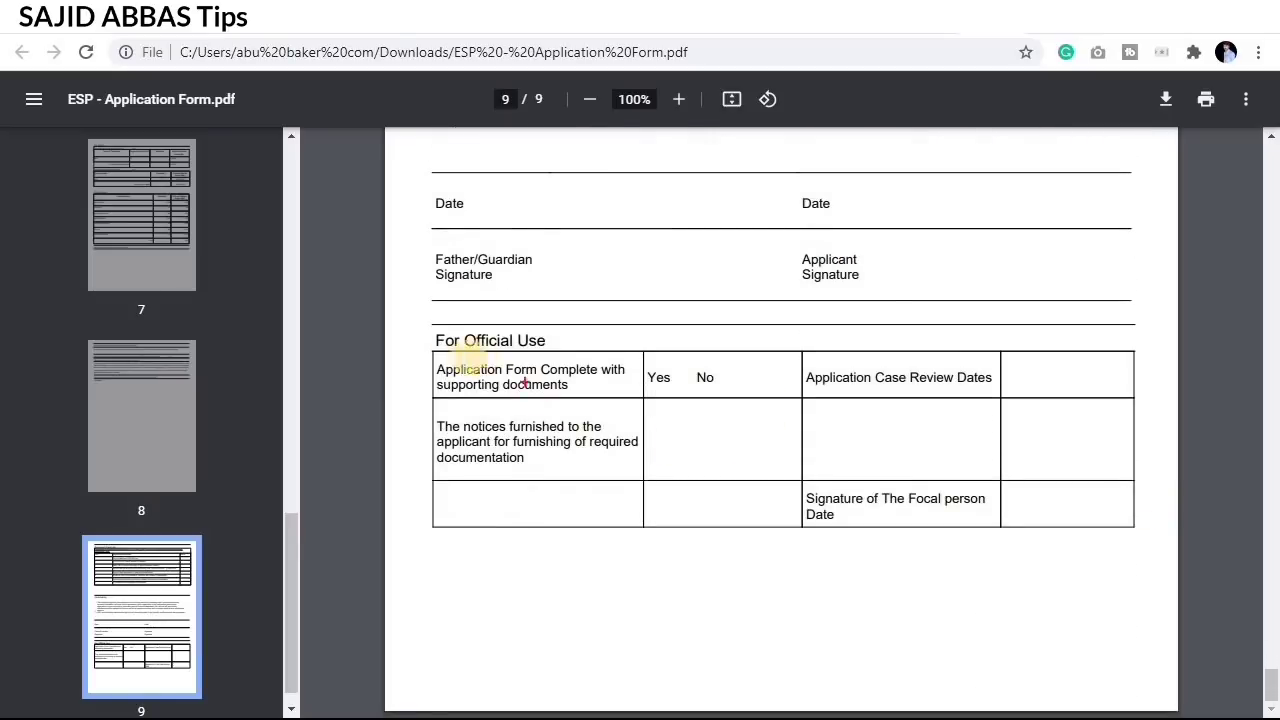
{"action": "mouse_move", "coordinate": [416, 332]}
{"action": "left_mouse_down"}
{"action": "mouse_move", "coordinate": [723, 400]}
{"action": "mouse_move", "coordinate": [1089, 554]}
{"action": "mouse_move", "coordinate": [1138, 555]}
{"action": "left_mouse_up"}
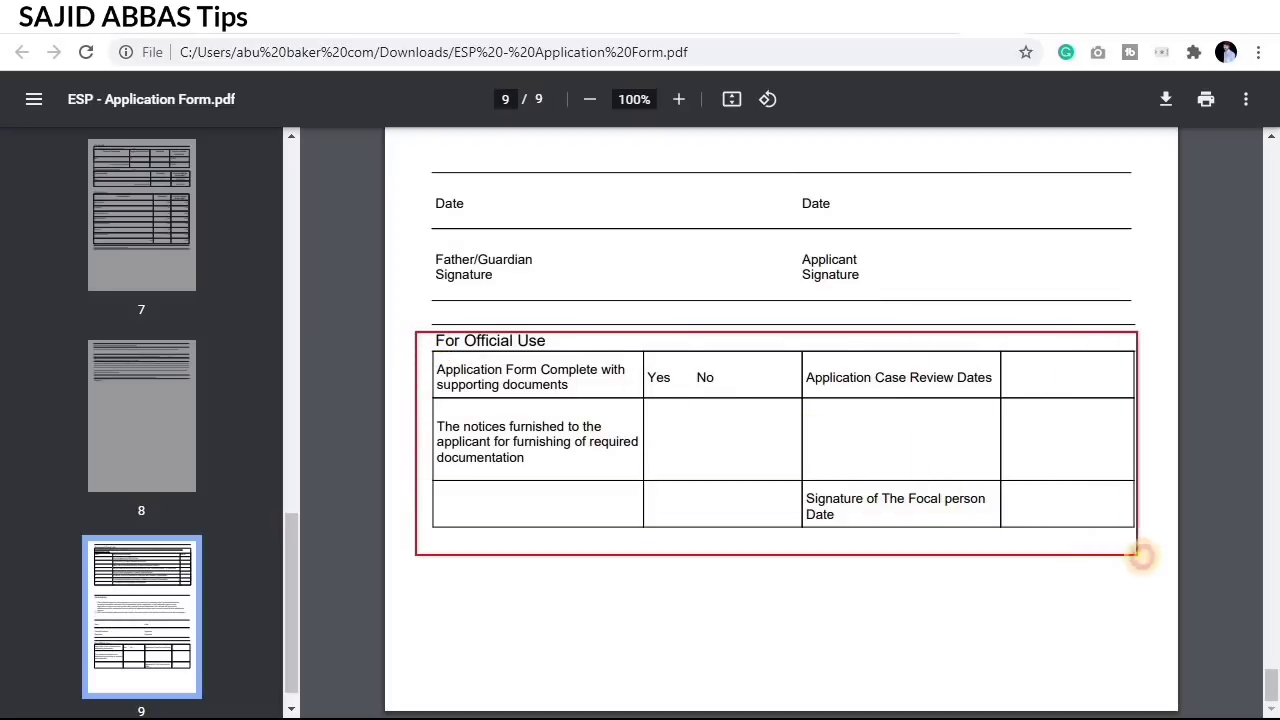
{"action": "right_click", "coordinate": [760, 450]}
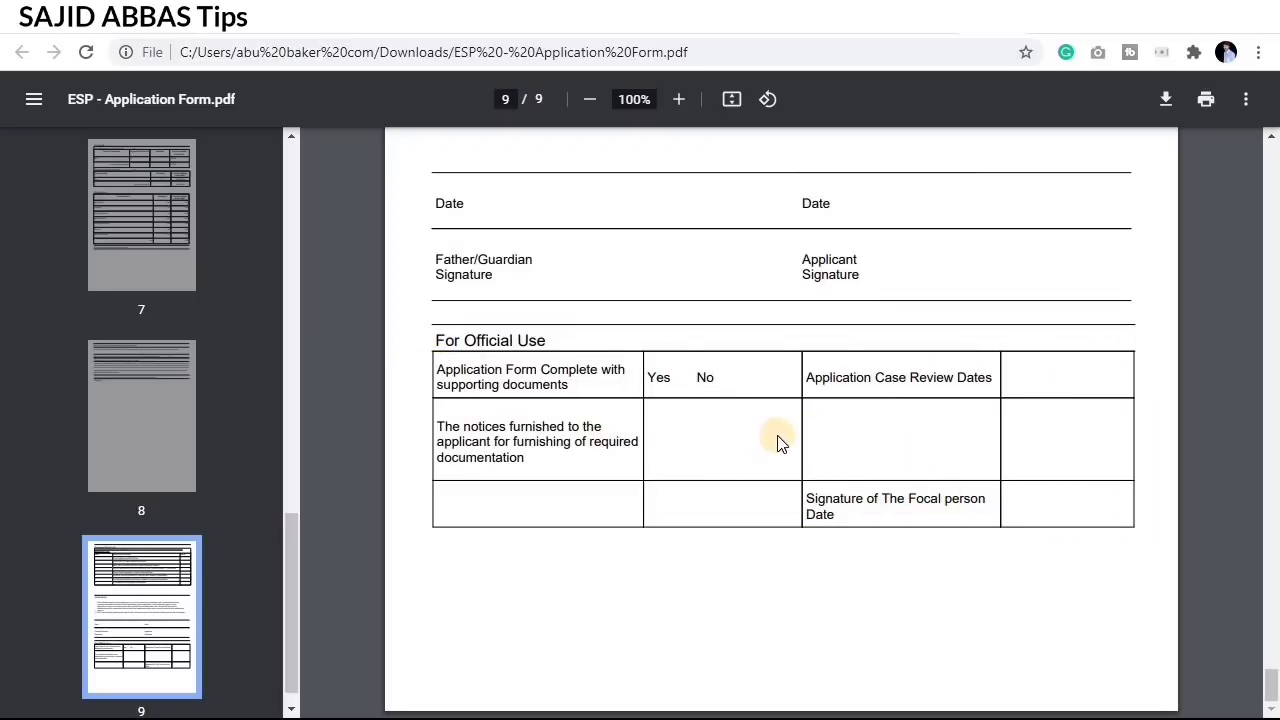
{"action": "scroll", "coordinate": [780, 443], "scroll_direction": "up", "scroll_amount": 7}
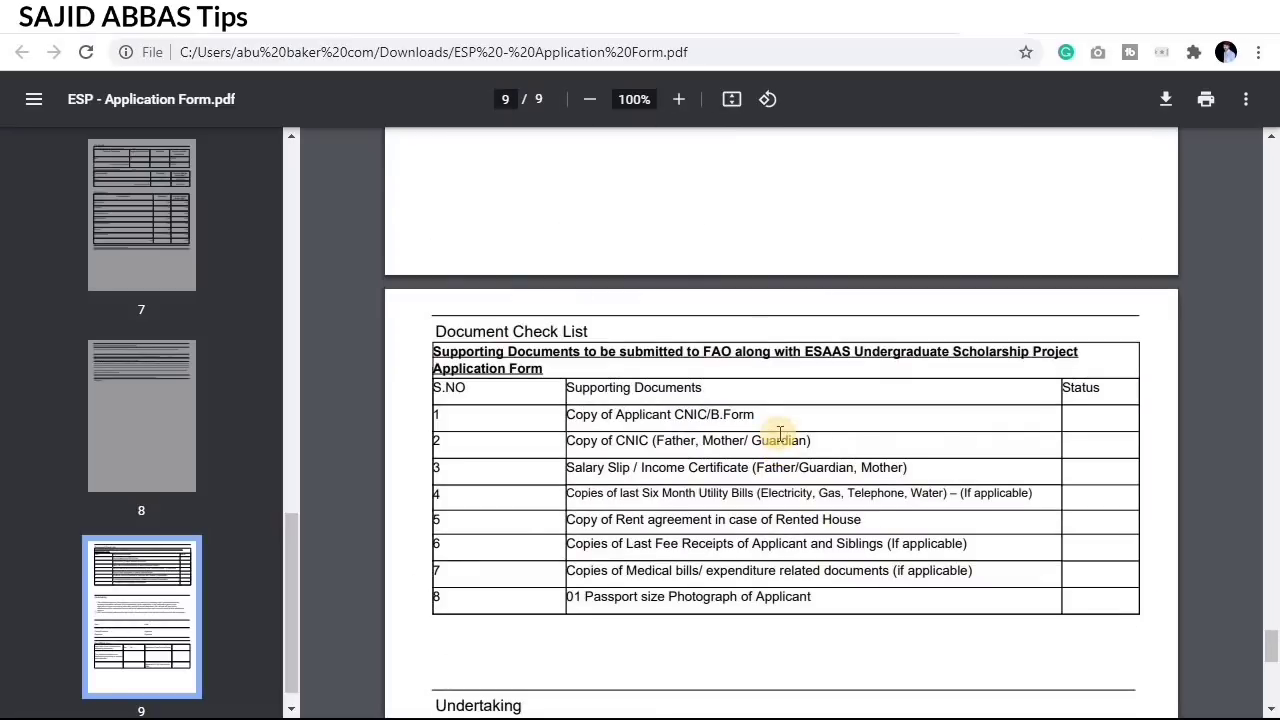